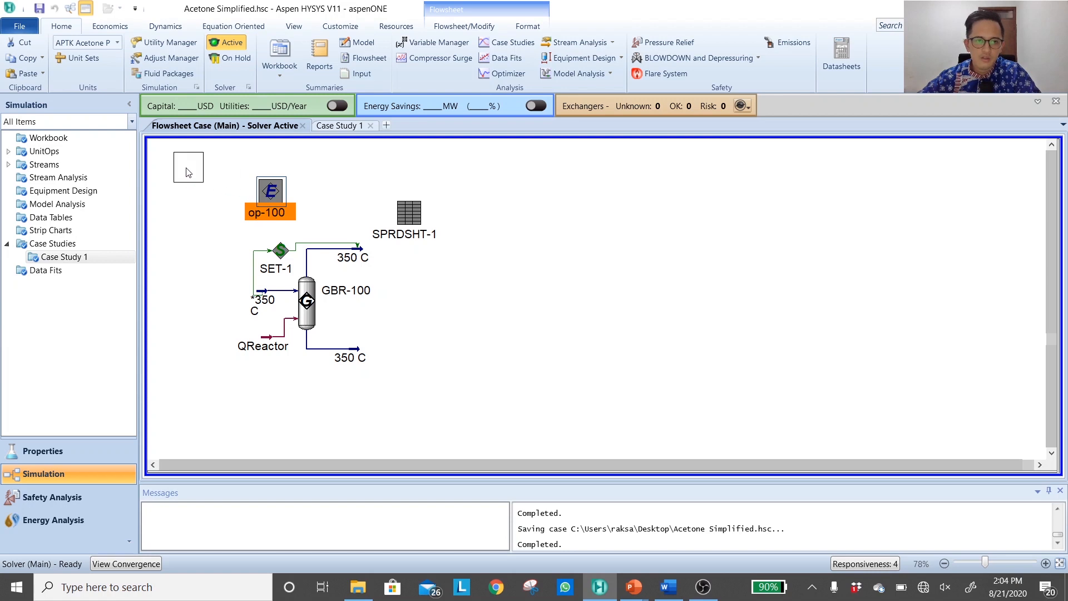
Move SPRDSHT-1 beside op-100, shift the GBR-100 reactor group up near it, and bring QReactor back next to the reactor
left_click(414, 217)
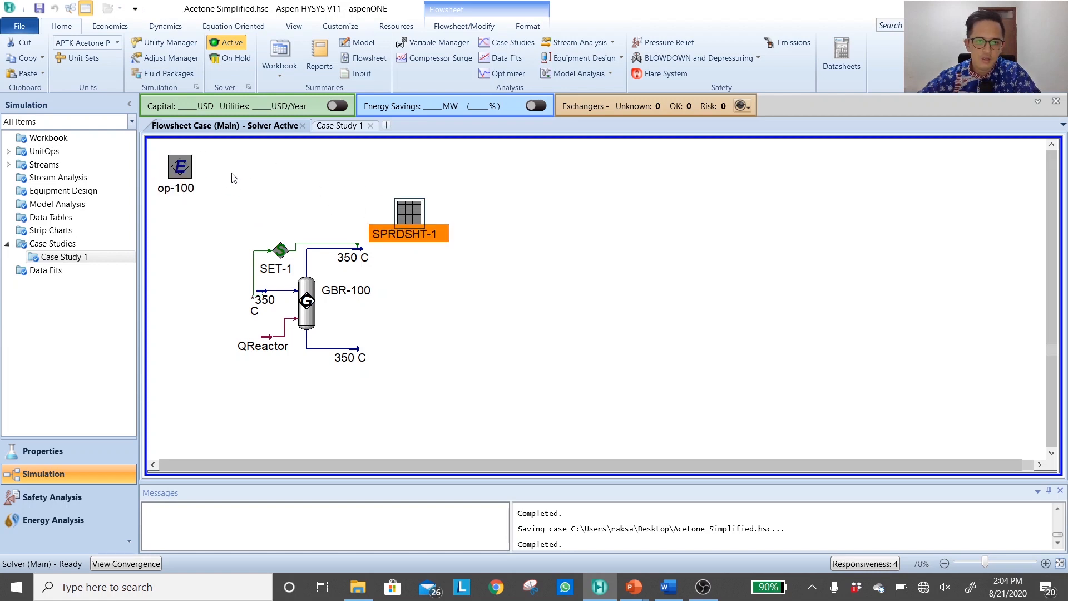
left_click_drag(238, 234, 397, 393)
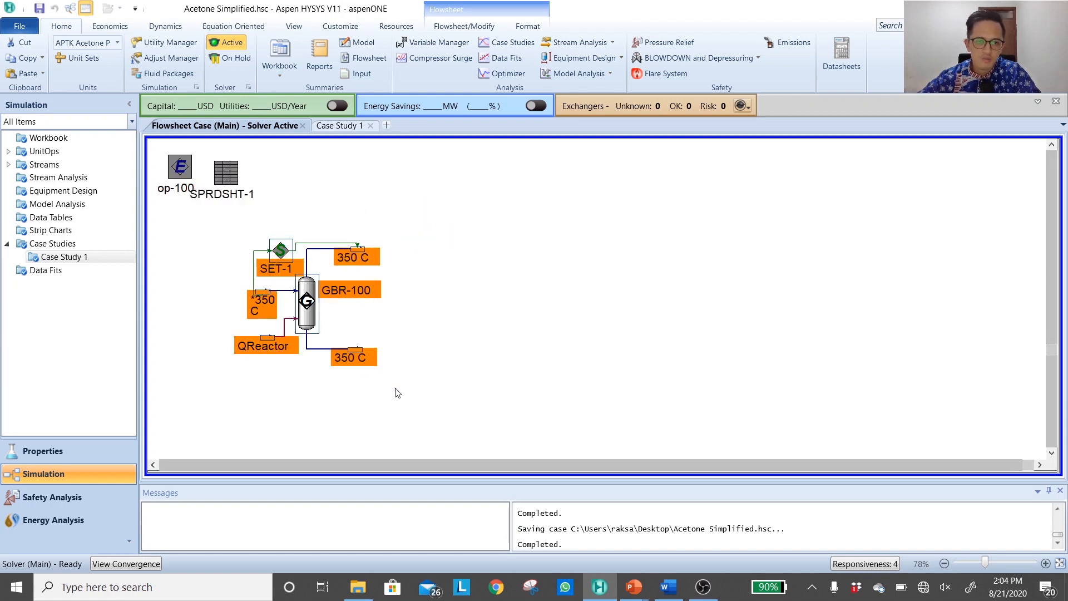
left_click_drag(308, 300, 324, 217)
left_click(376, 366)
left_click(269, 337)
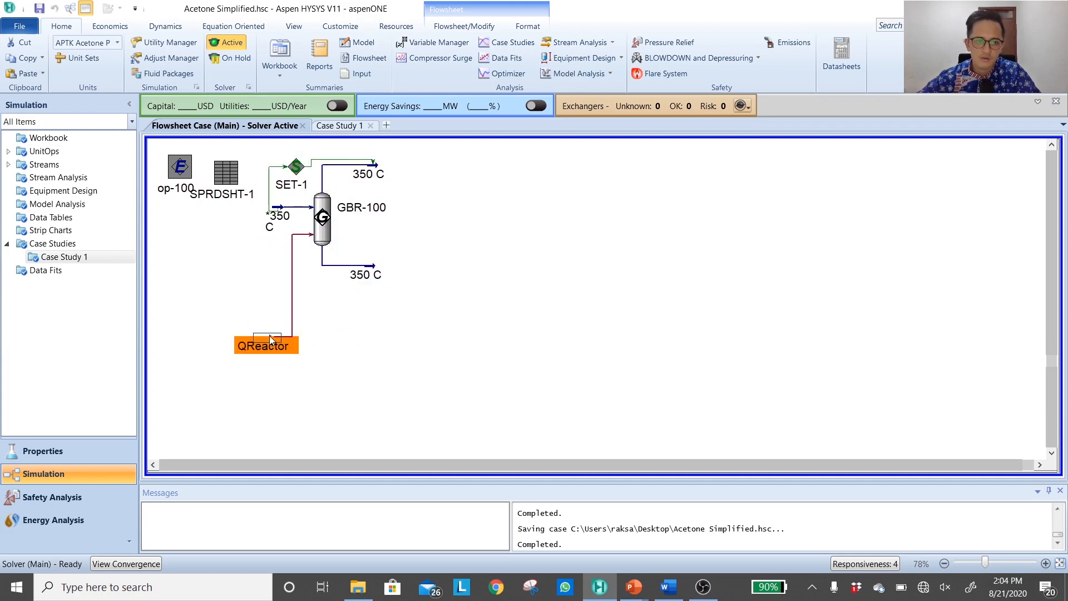
left_click_drag(281, 248, 281, 240)
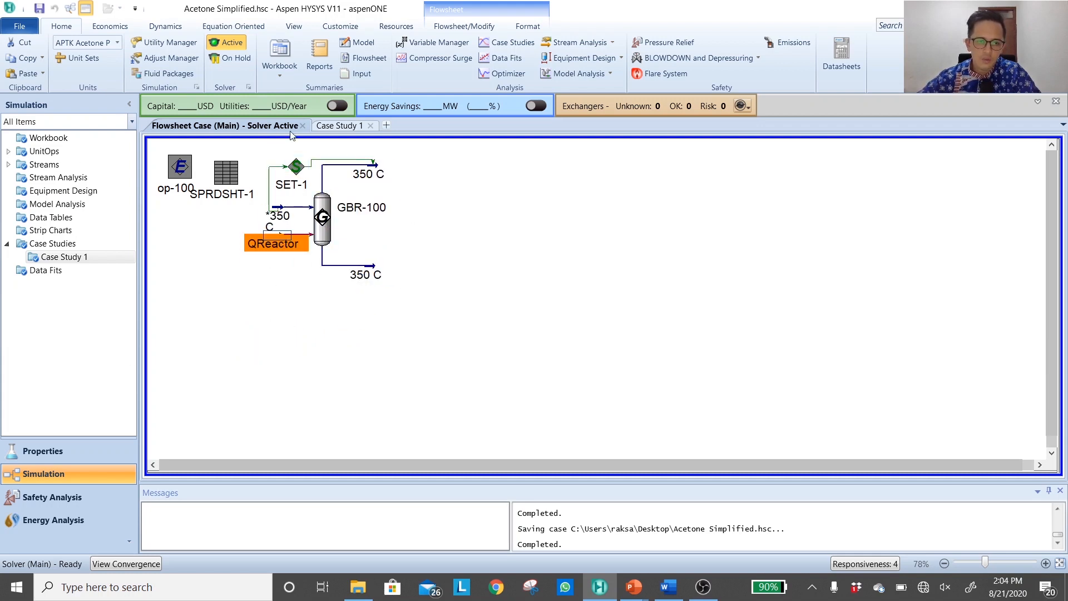
Reposition the op-100 block so it sits slightly farther from SPRDSHT-1
left_click_drag(167, 164, 157, 175)
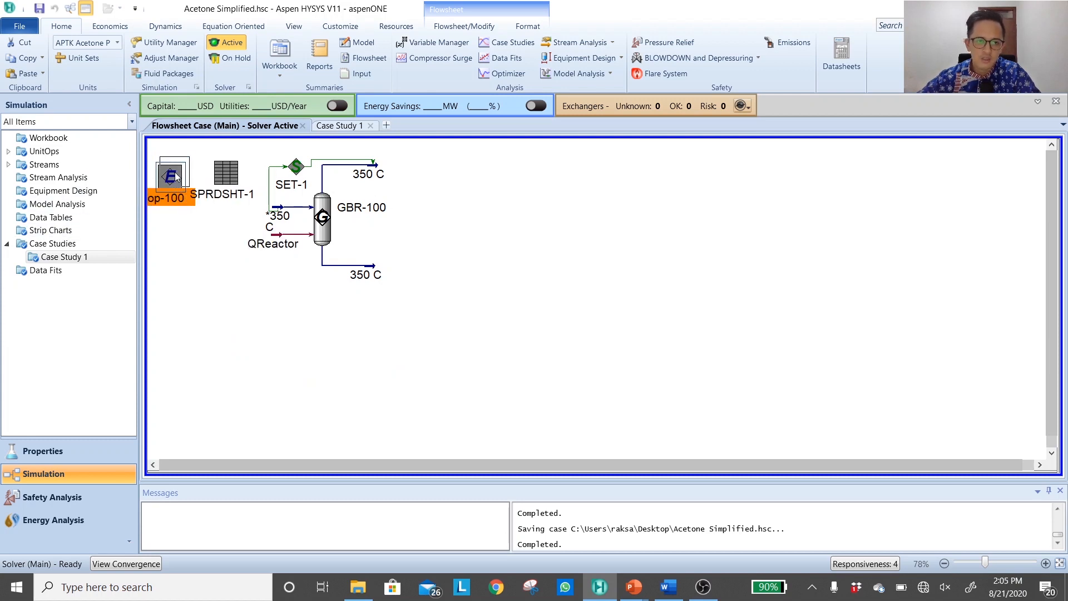
left_click(305, 331)
left_click(165, 176)
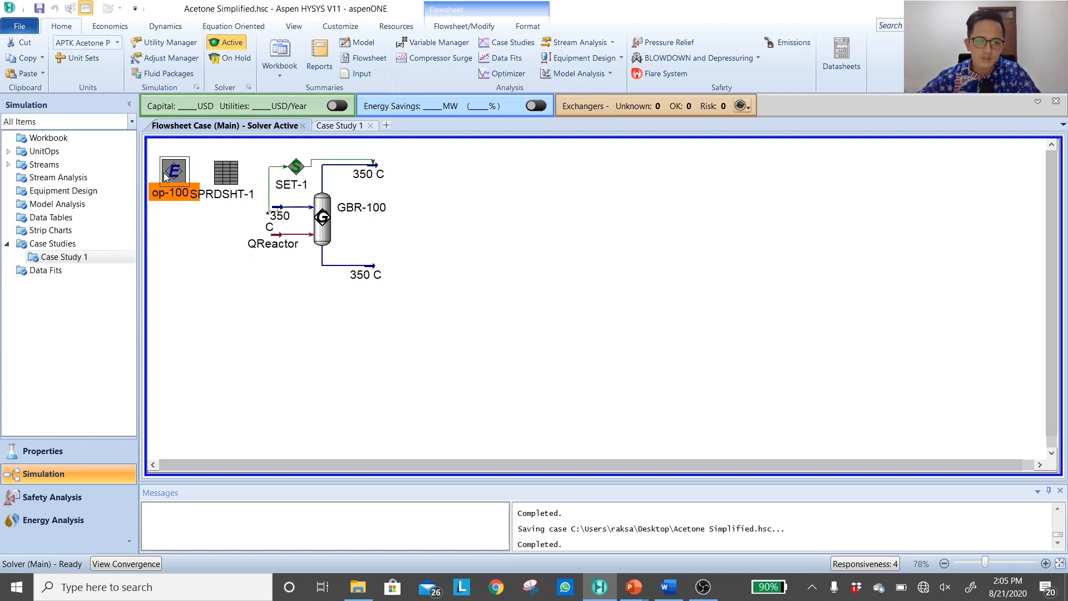
left_click(256, 319)
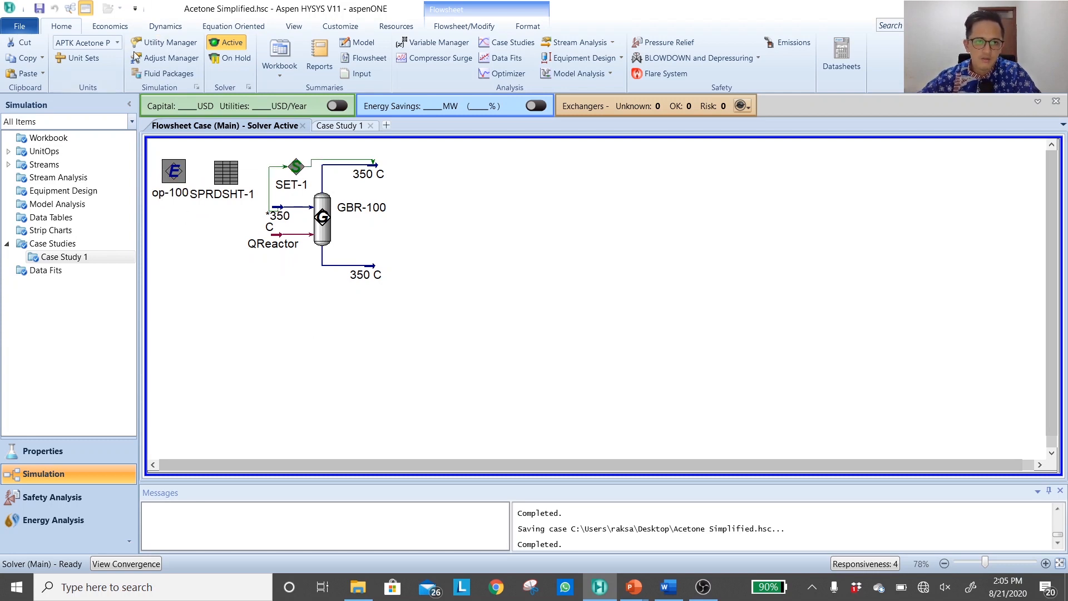
Place a new material stream and a pump next to it in the empty area below the GBR-100 group
left_click(295, 28)
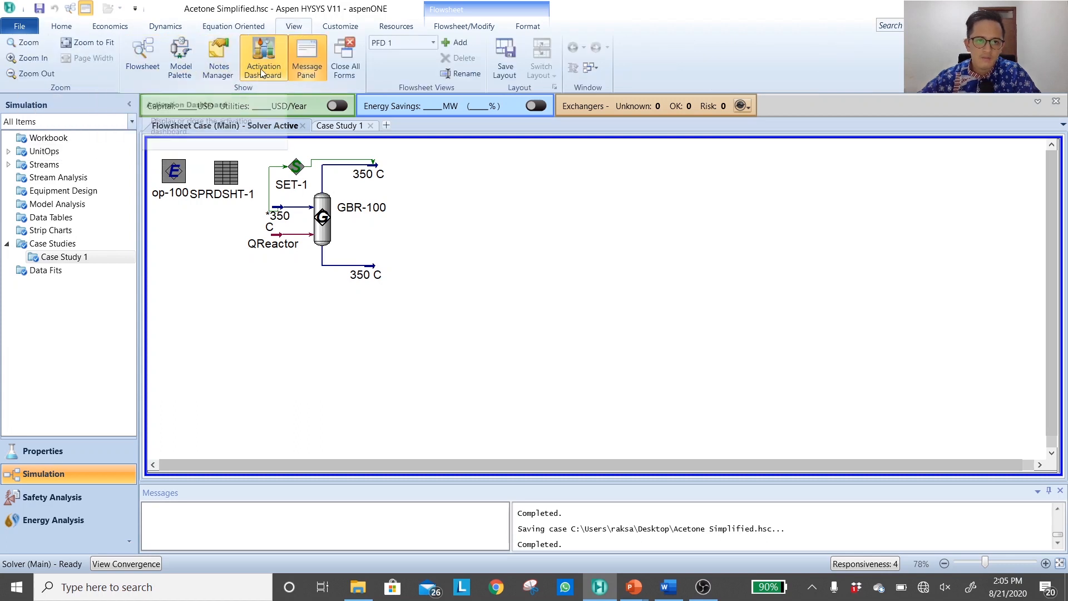
left_click(180, 58)
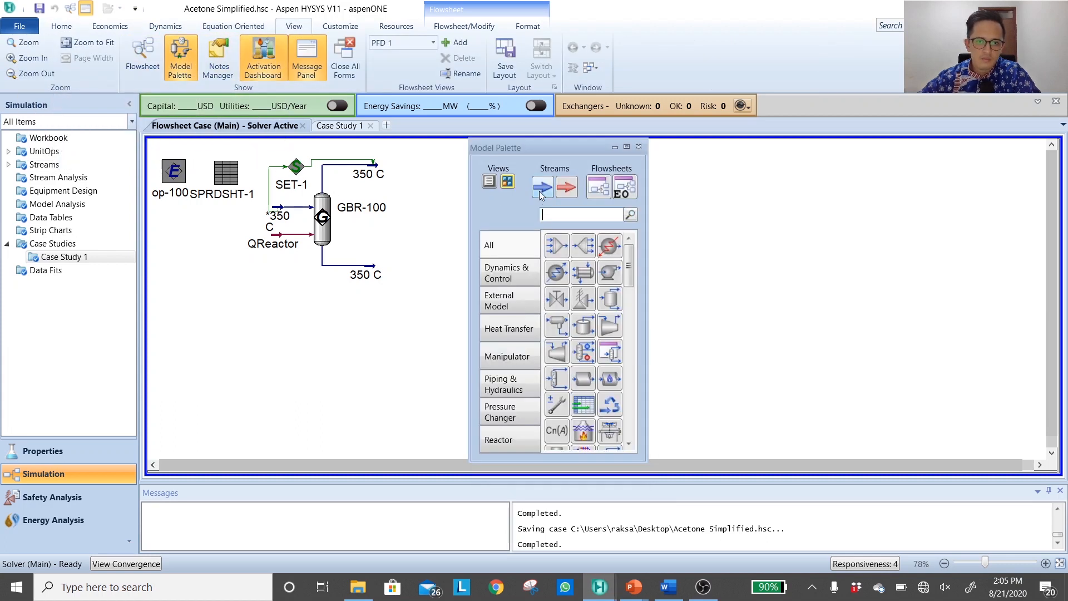
left_click(191, 349)
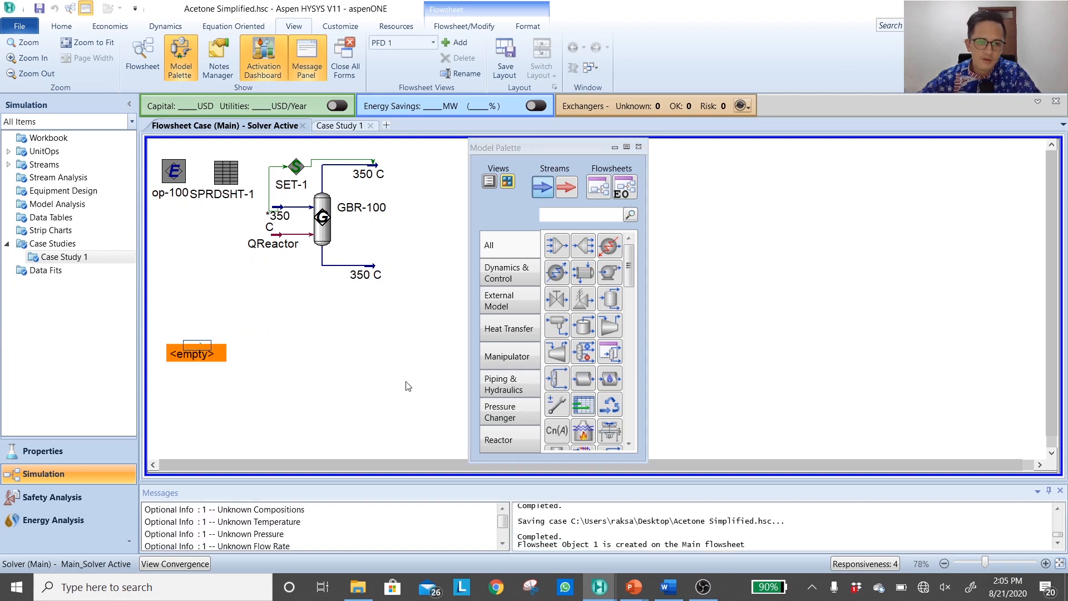
left_click(609, 272)
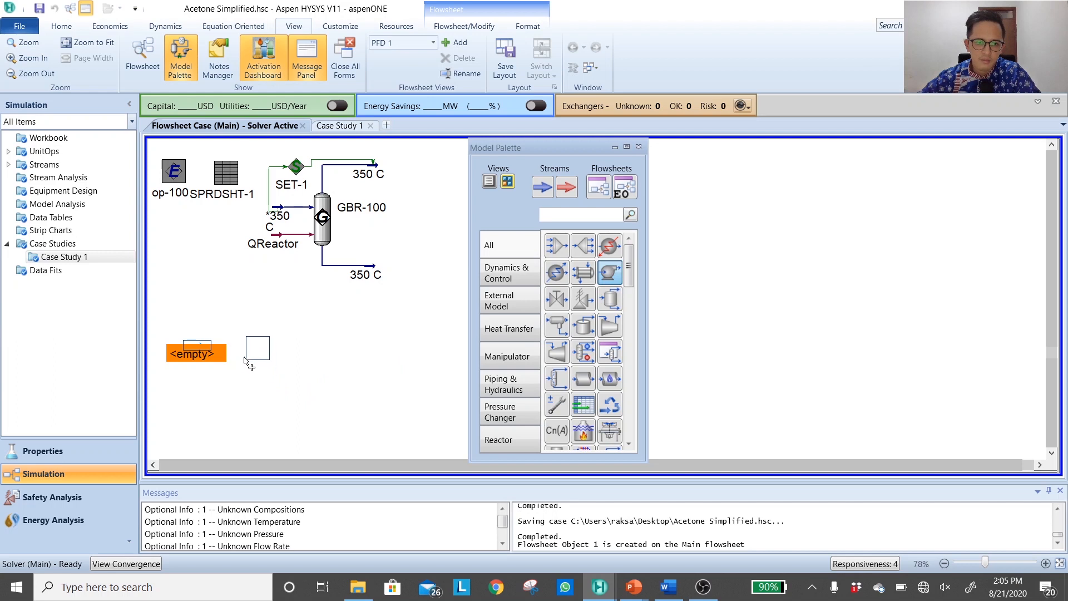
left_click(249, 358)
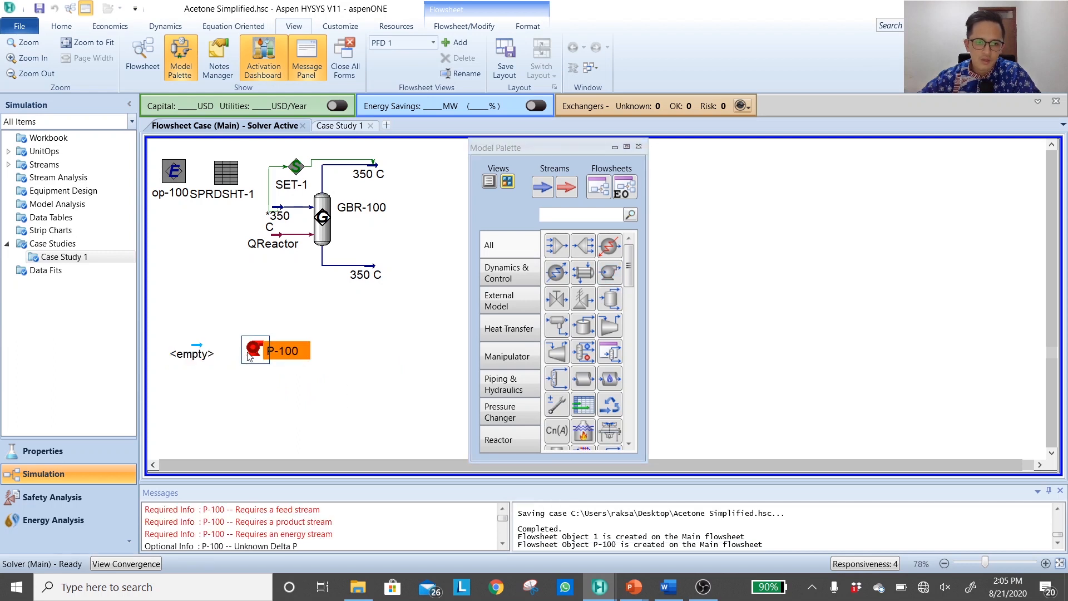
left_click_drag(249, 358, 237, 353)
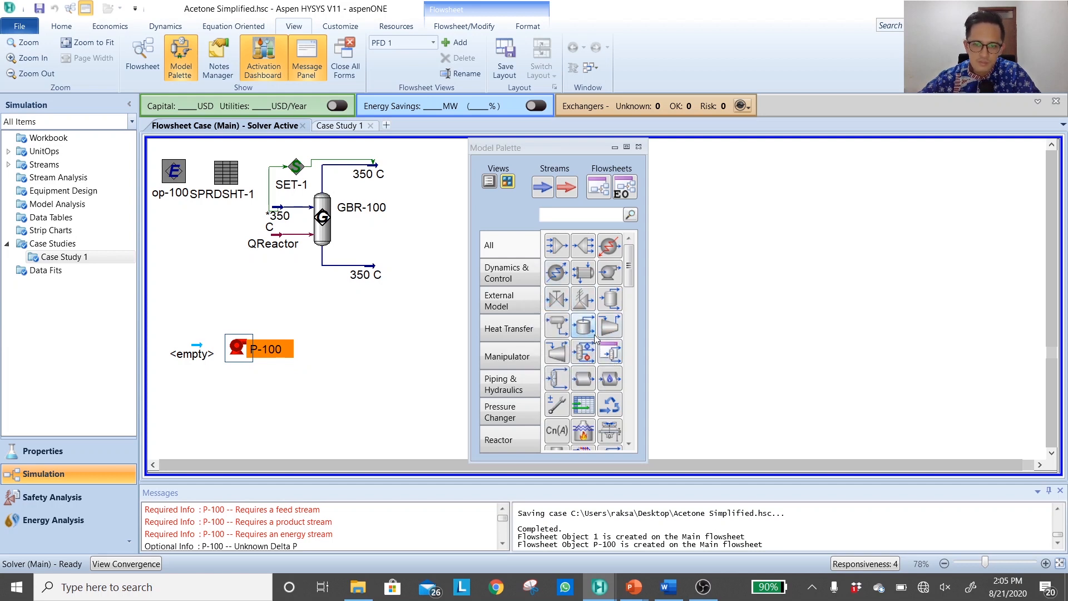
Place a mixer after pump P-100 and a heater after the mixer, in line with the new stream
left_click(556, 245)
left_click(325, 379)
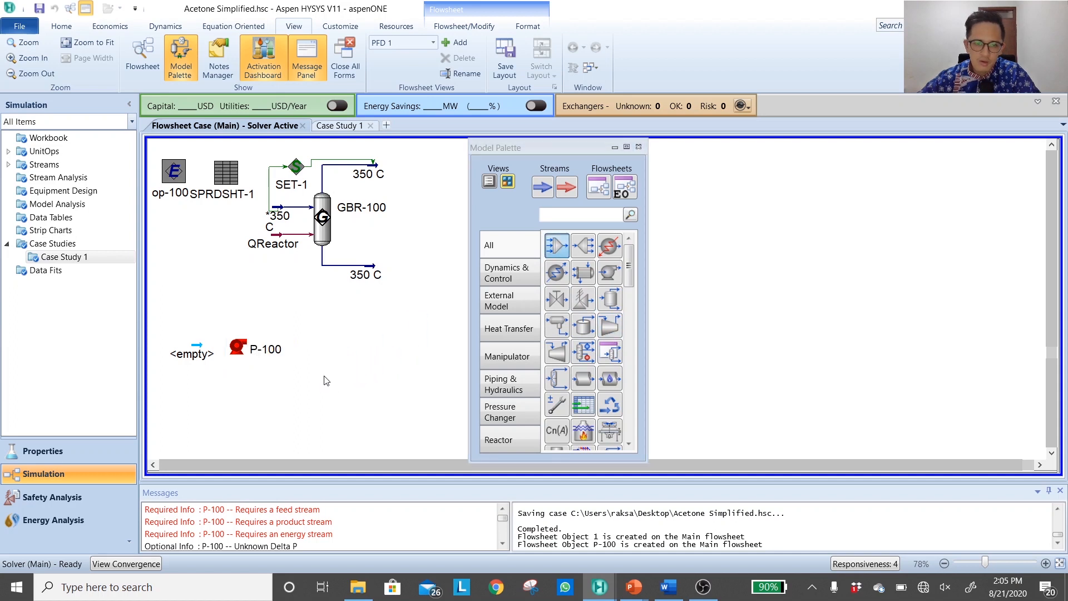
left_click_drag(313, 364, 202, 343)
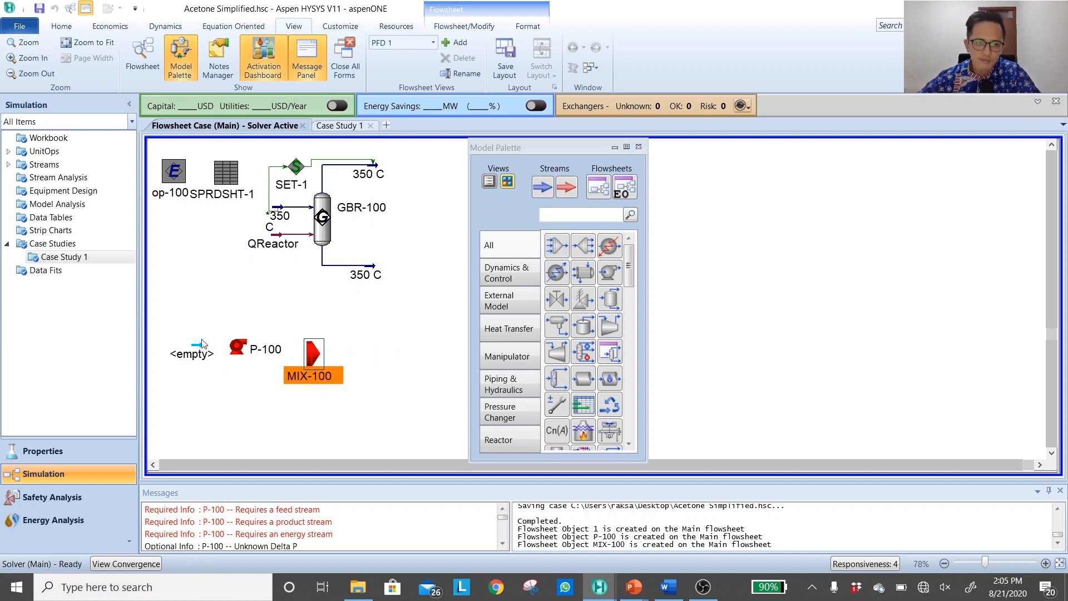
left_click(387, 332)
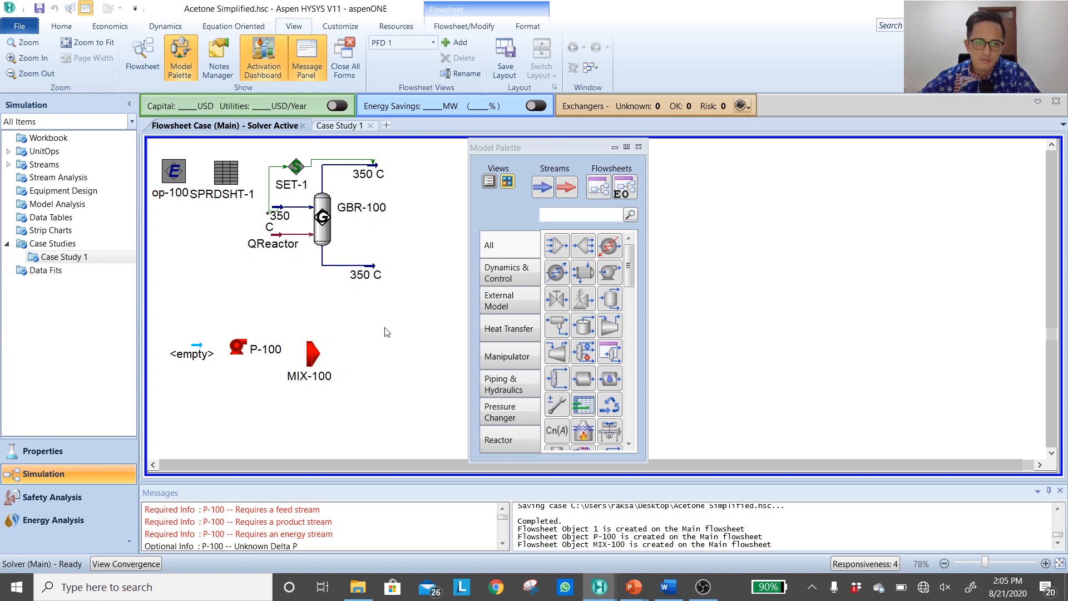
left_click(610, 246)
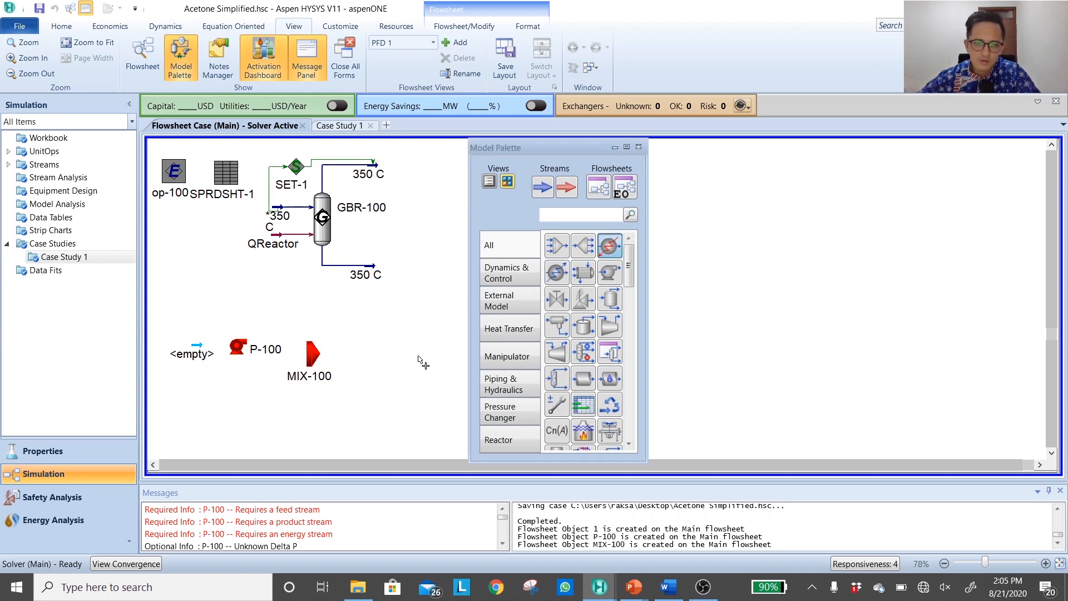
left_click(354, 365)
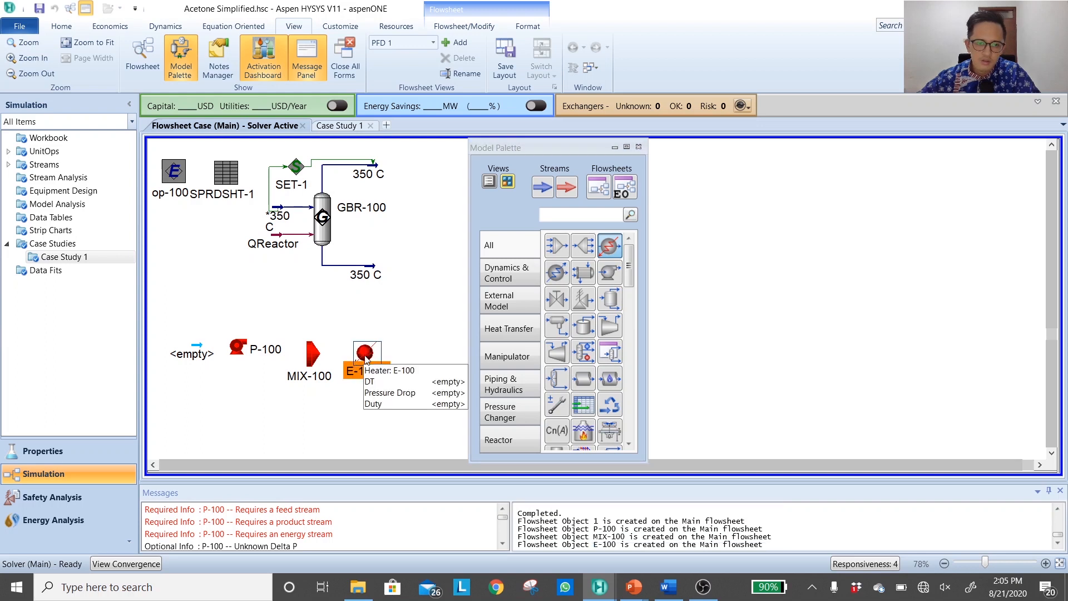
left_click(423, 315)
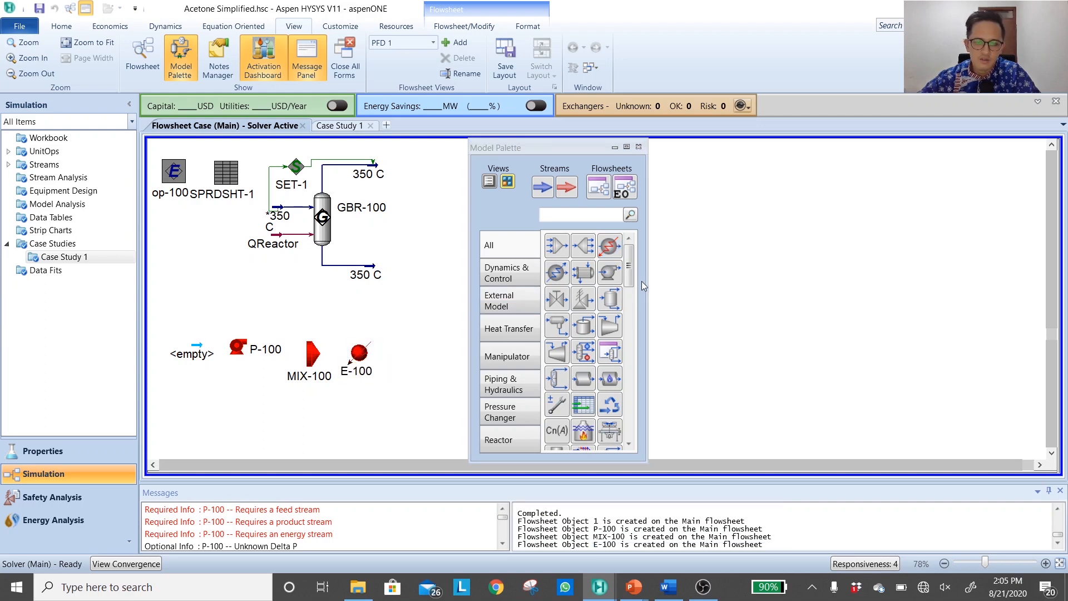
Show the reactor unit models and open SPRDSHT-1 to review its conversion calculation
left_click(518, 440)
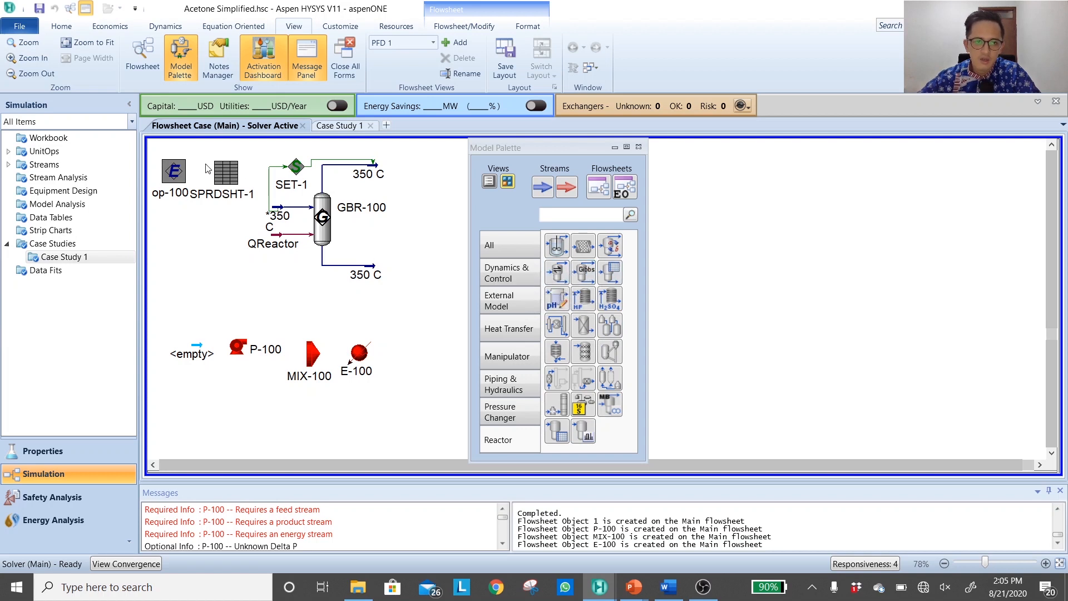
double_click(229, 176)
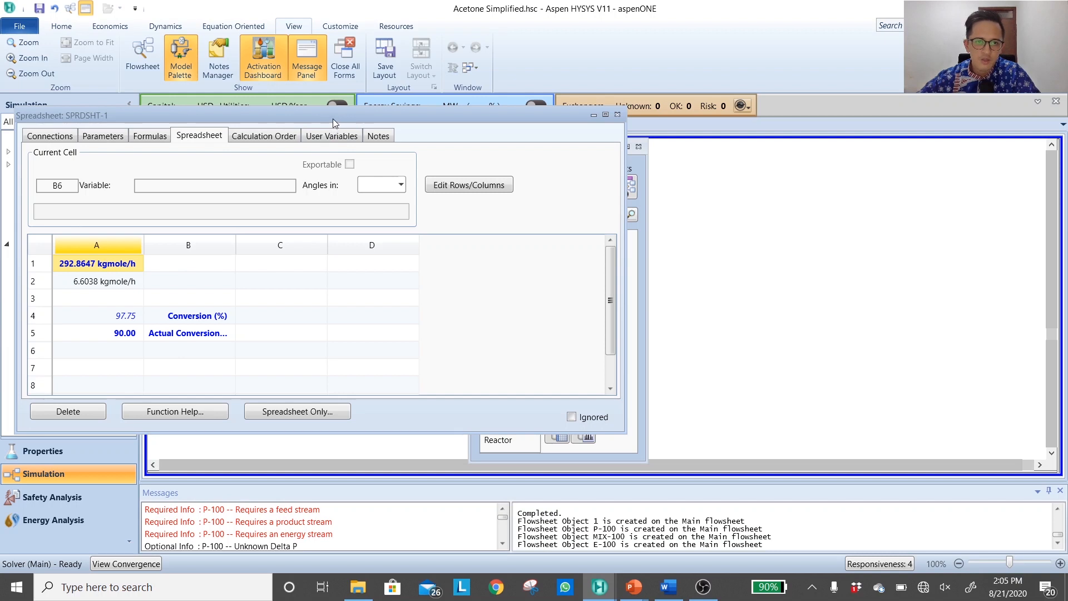
left_click_drag(332, 119, 312, 13)
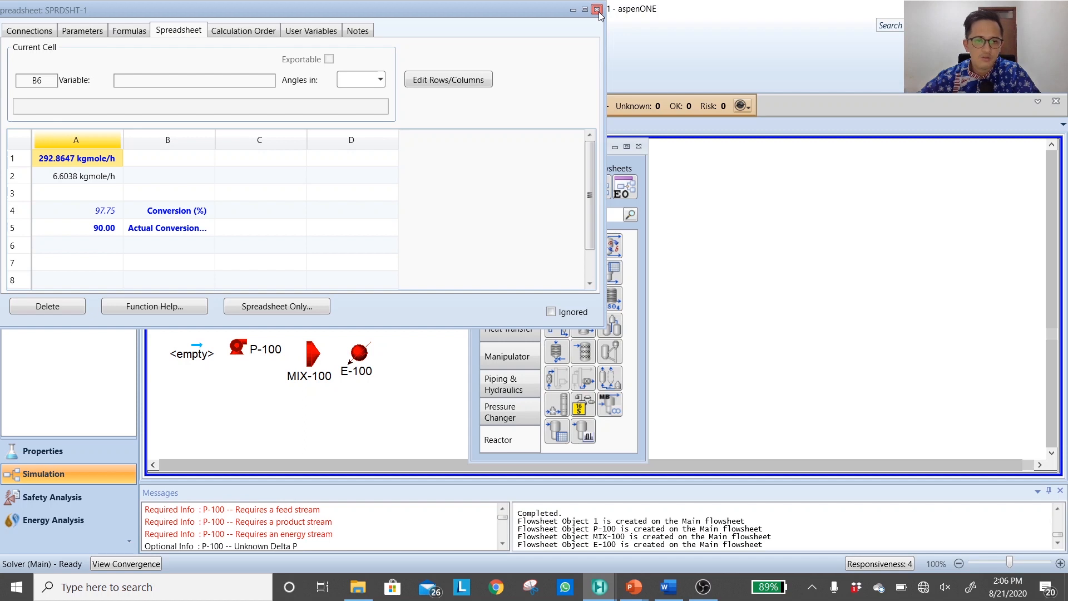
Place a Conversion Reactor on the flowsheet after heater E-100
left_click(640, 159)
left_click_drag(523, 144, 795, 152)
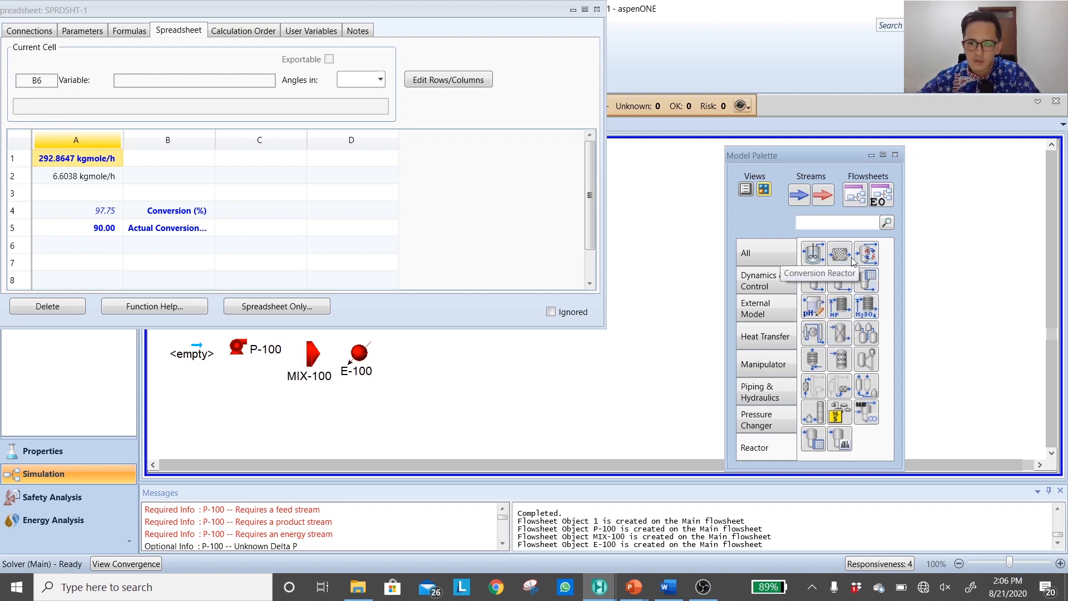
left_click(871, 252)
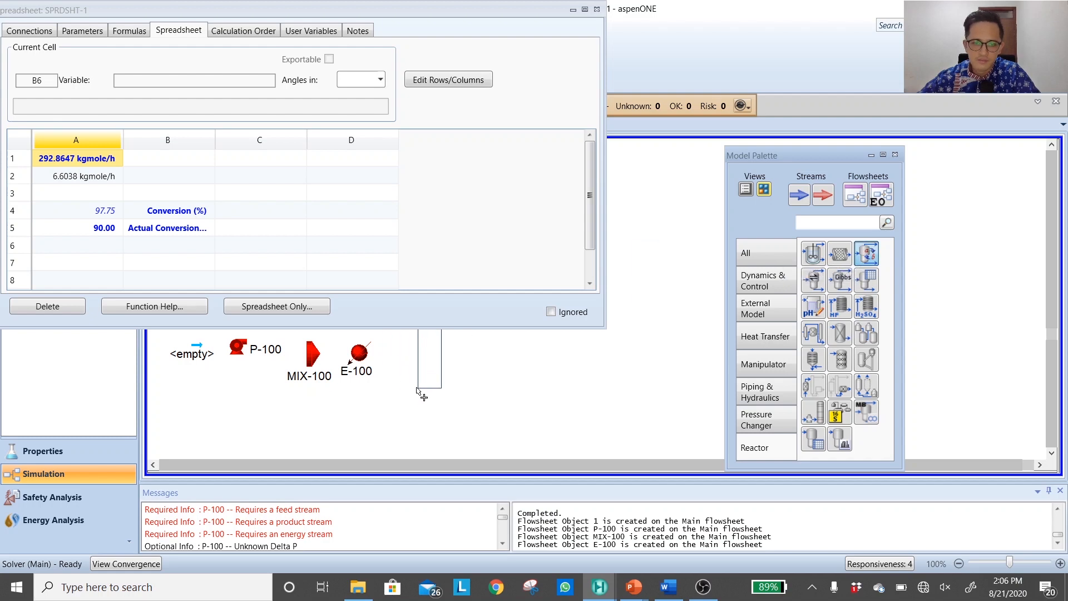
left_click(420, 356)
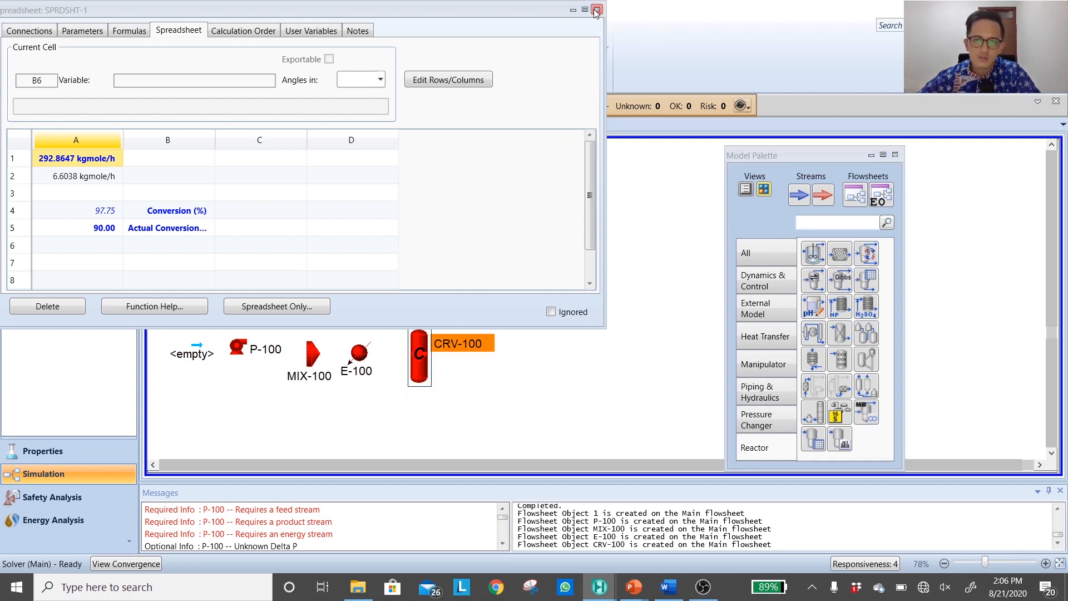
Close the spreadsheet and the model palette, and nudge pump P-100 down slightly to line up with the new stream
left_click(597, 10)
left_click(895, 155)
left_click(580, 316)
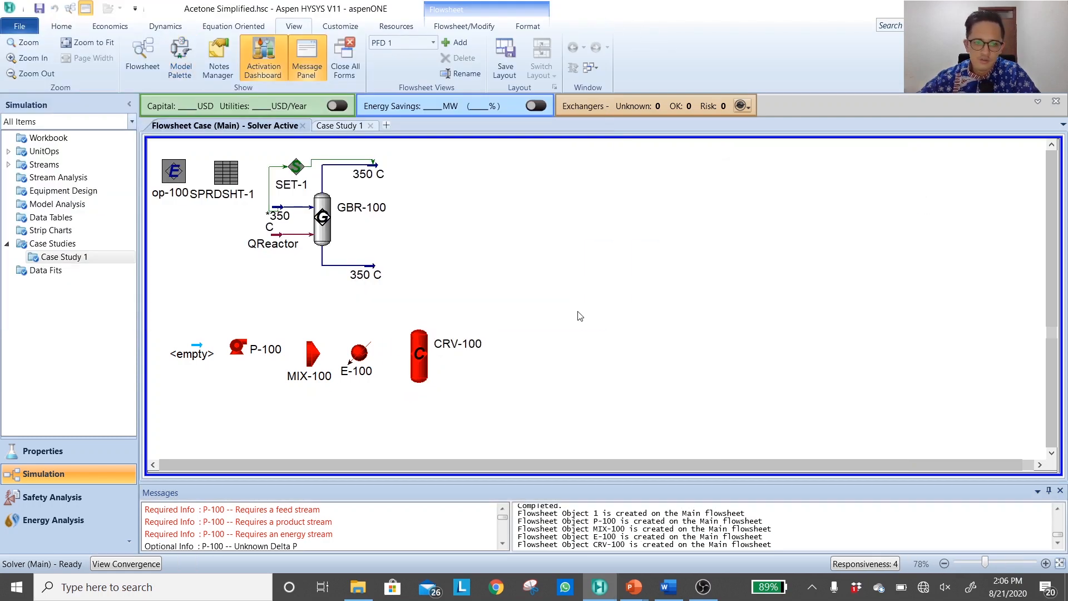
left_click(236, 346)
left_click(241, 303)
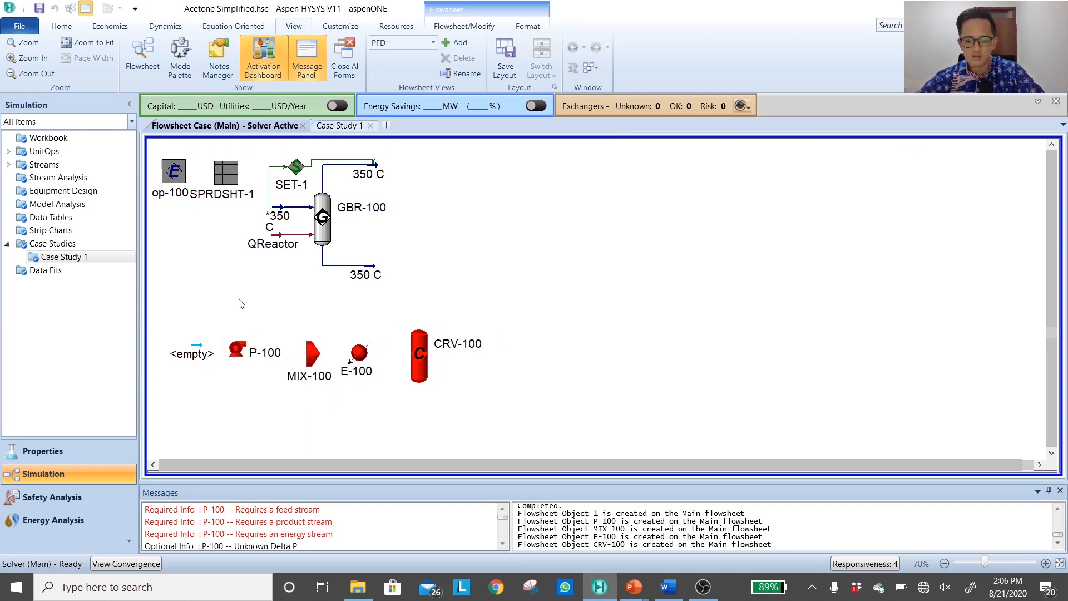
Open the new material stream ahead of pump P-100 and rename it Feed2
double_click(195, 347)
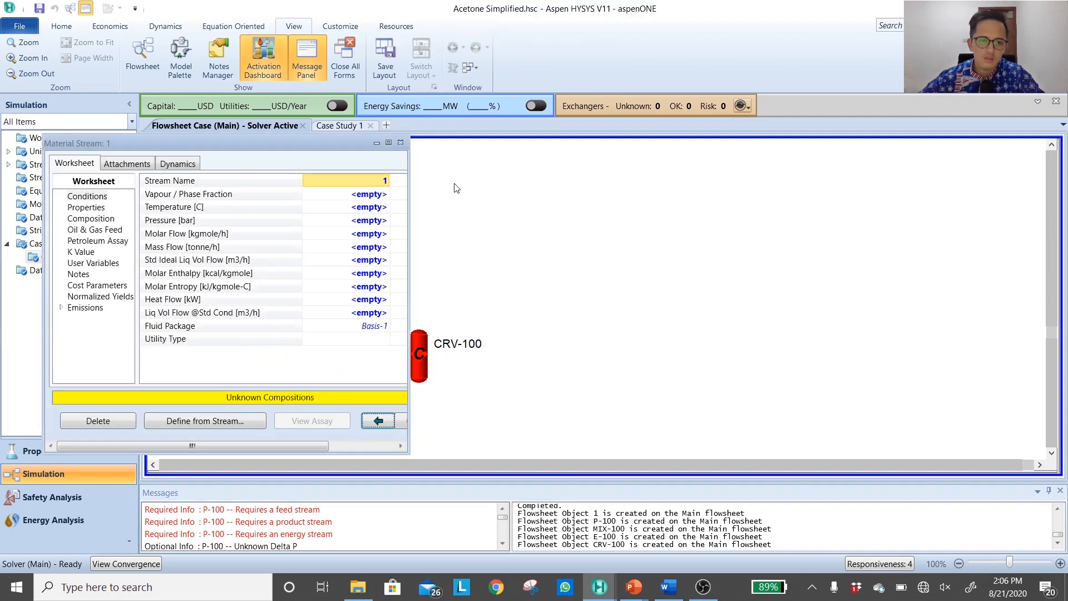
type("Feed")
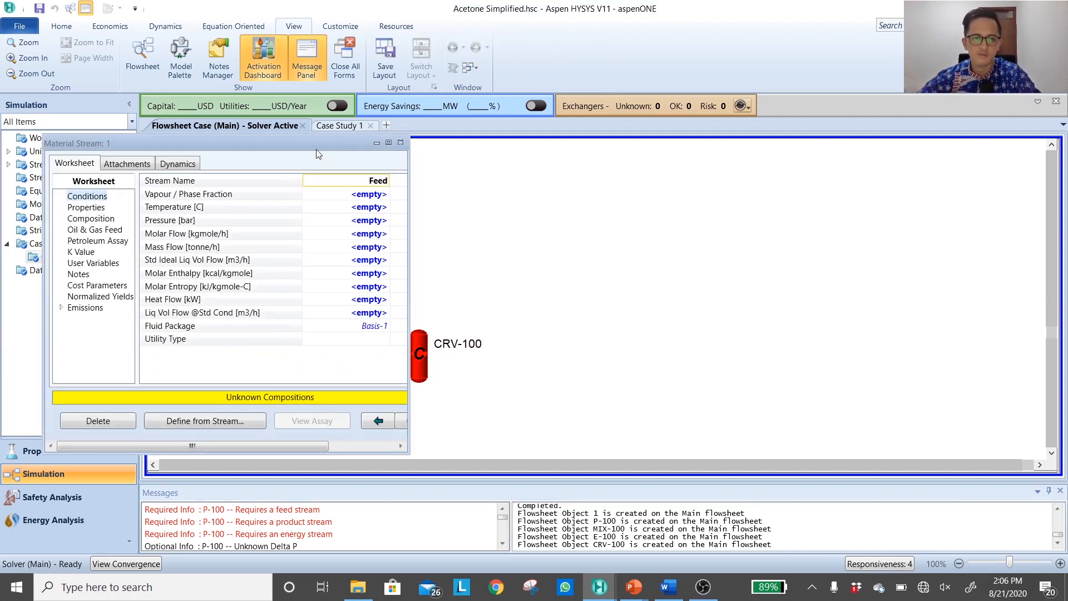
left_click_drag(316, 149, 697, 225)
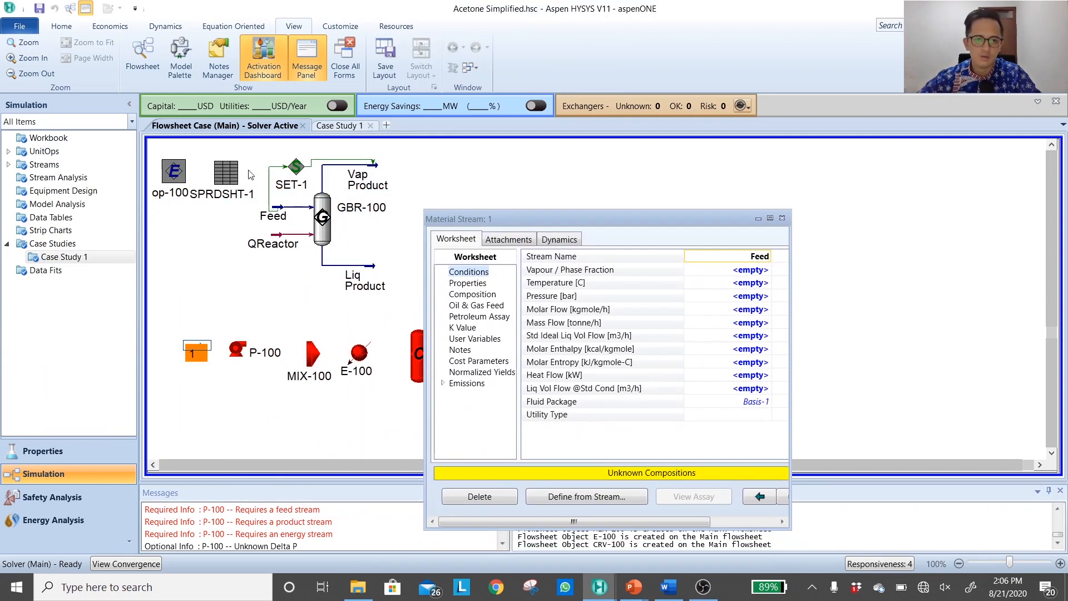
type("eed")
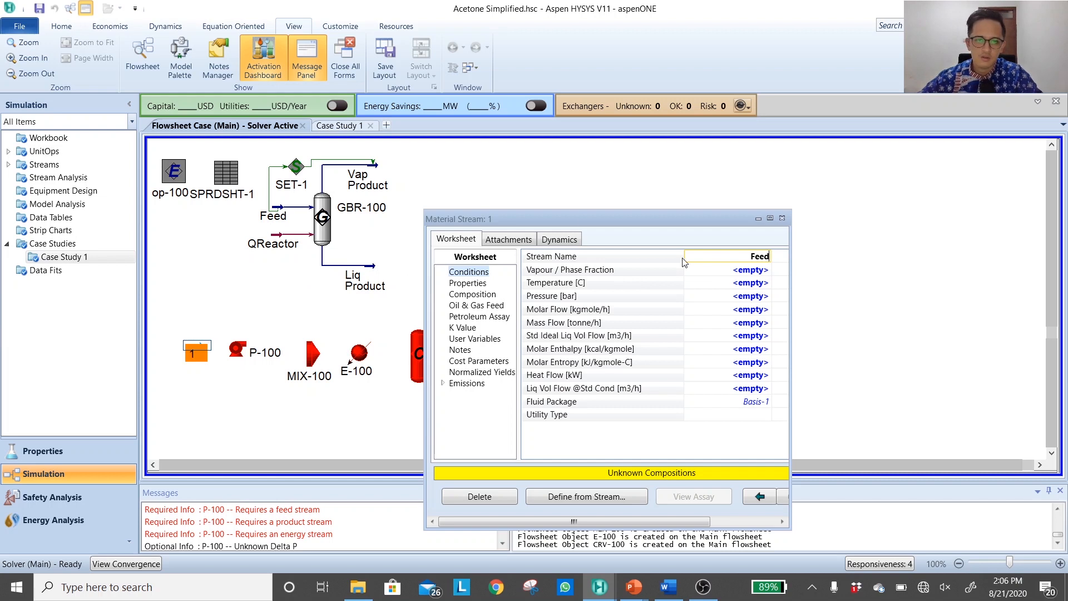
type("2")
key("Return")
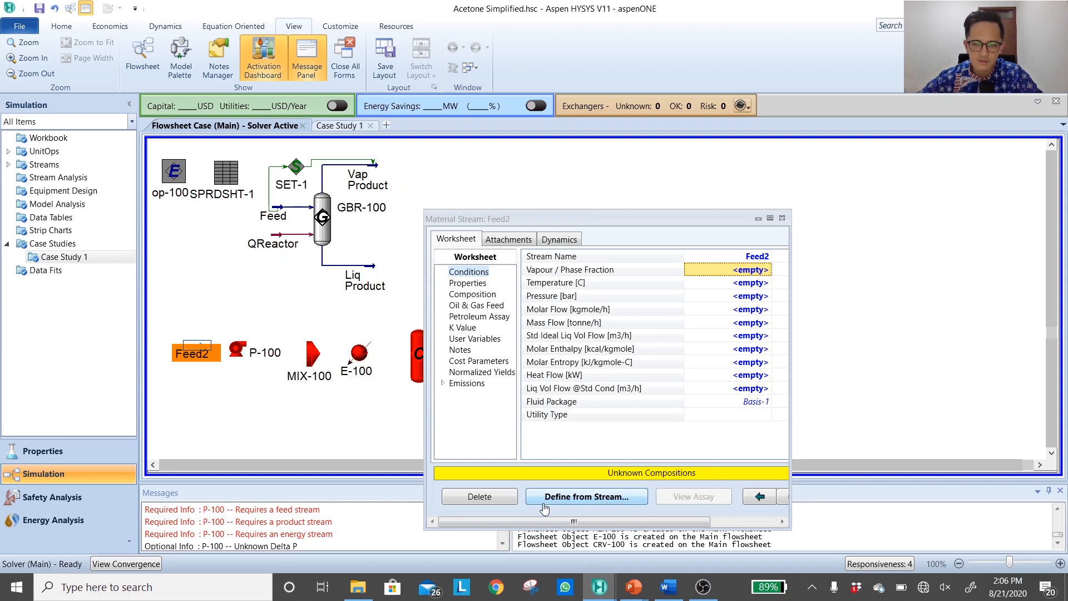
Define Feed2 from the existing Feed stream, copying its temperature, pressure, composition and flow on a molar basis
left_click(562, 496)
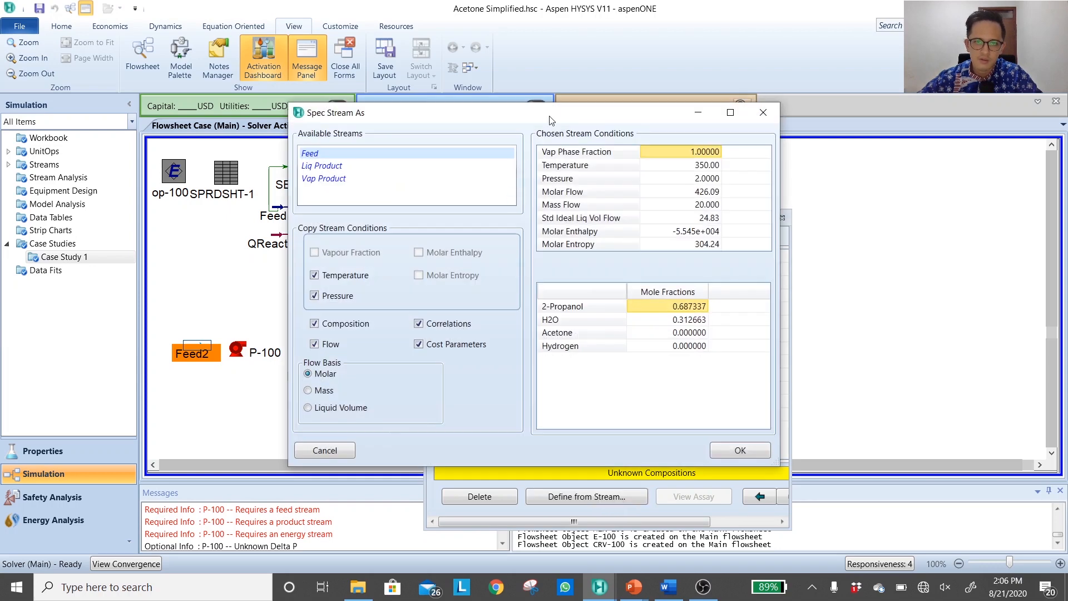
left_click_drag(549, 120, 703, 286)
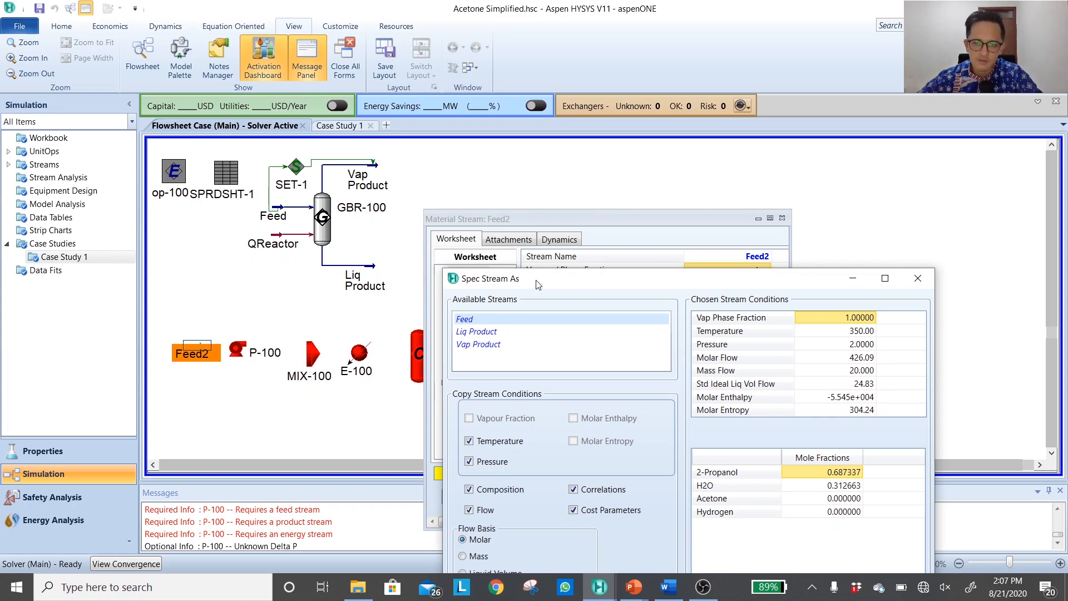
left_click_drag(537, 284, 555, 211)
left_click(907, 544)
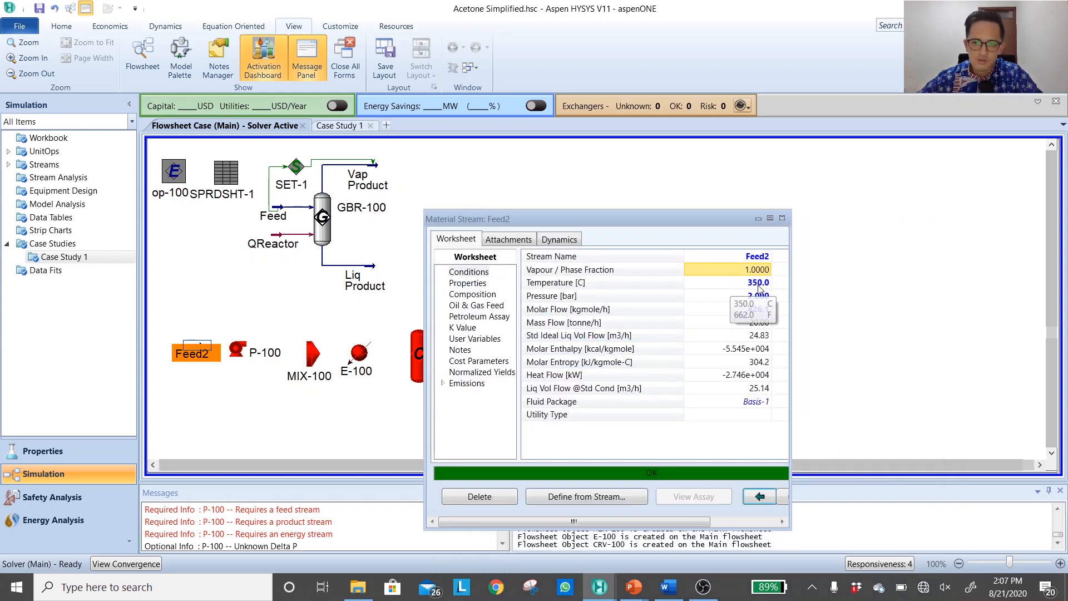
Set the Feed2 stream's temperature to 30 °C and its pressure to 1 bar
mouse_move(736, 288)
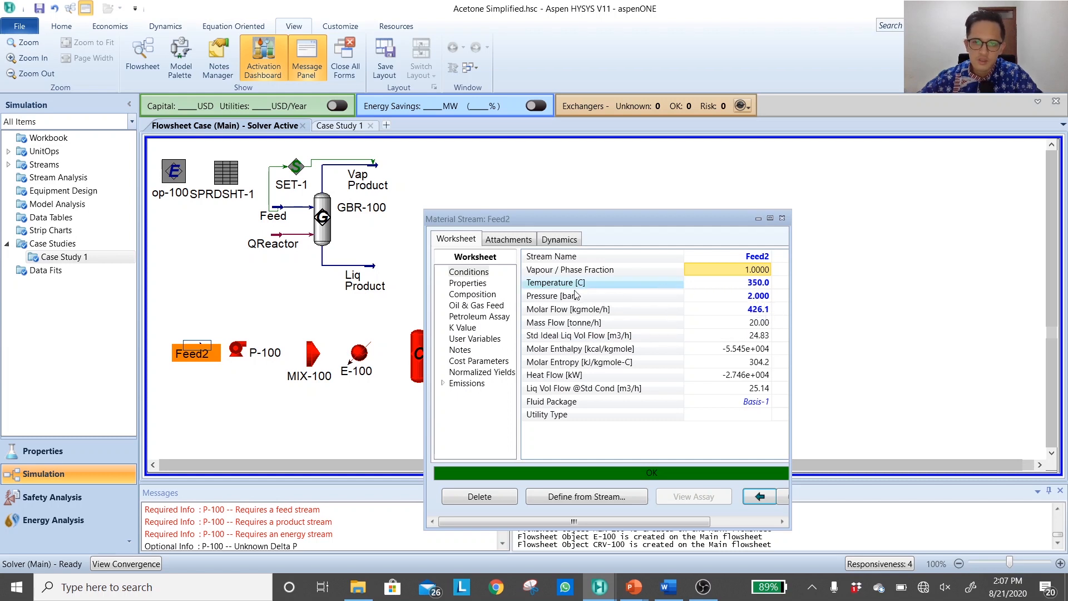
left_click(765, 284)
type("30")
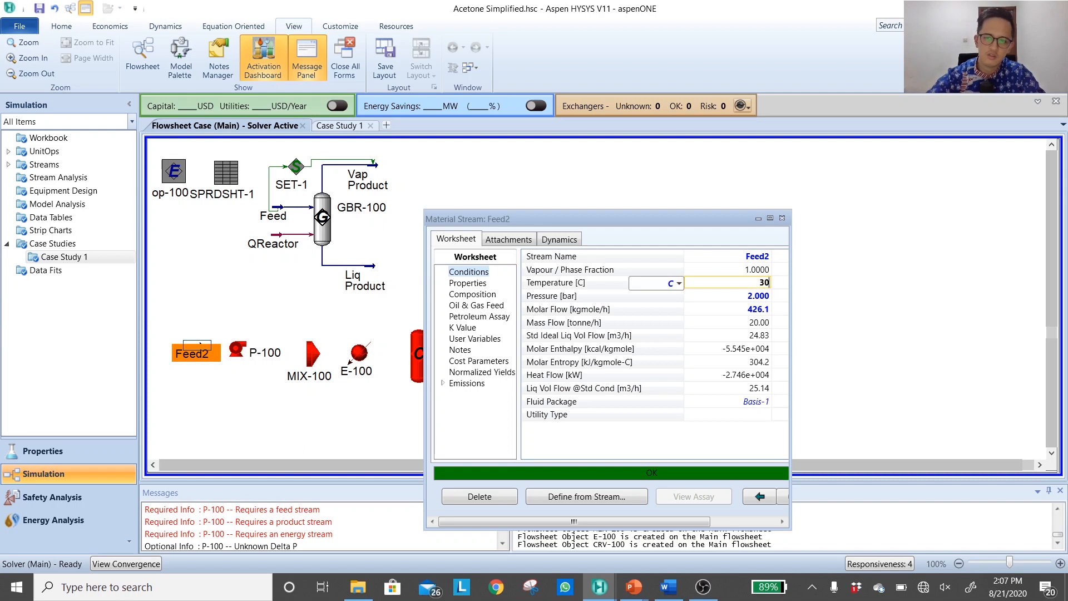
key("Return")
type("1")
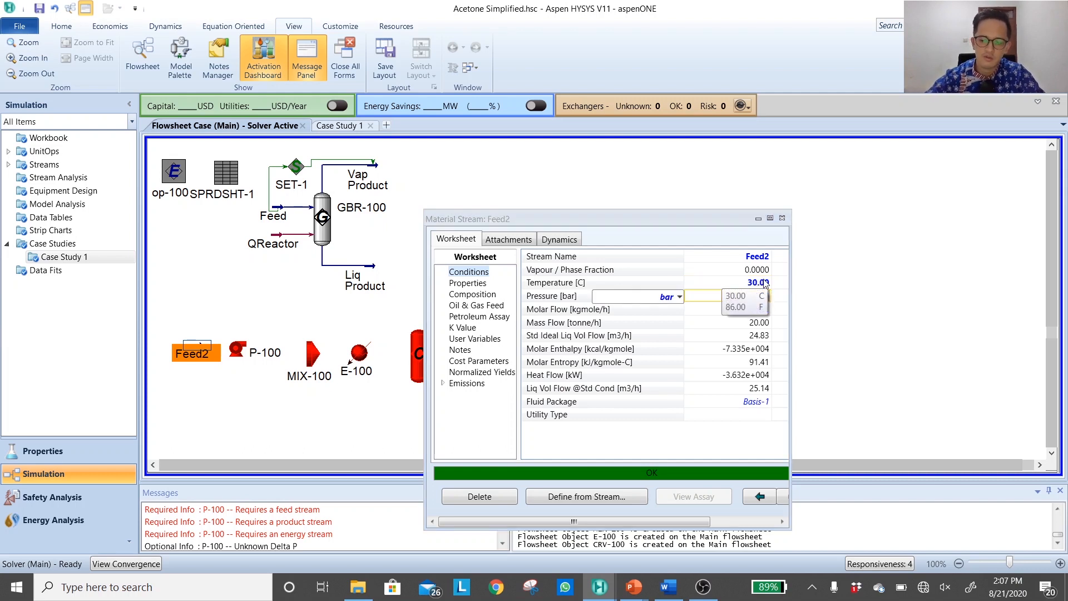
key("Return")
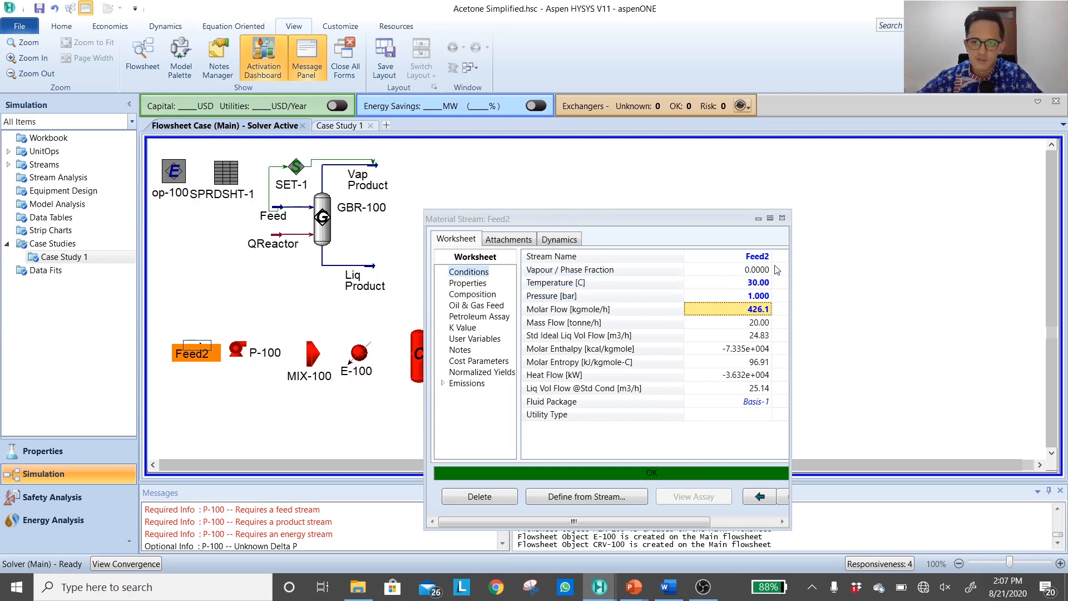
Check Feed2's composition as mass fractions, return the basis to mole fractions and close the stream's properties
left_click(474, 294)
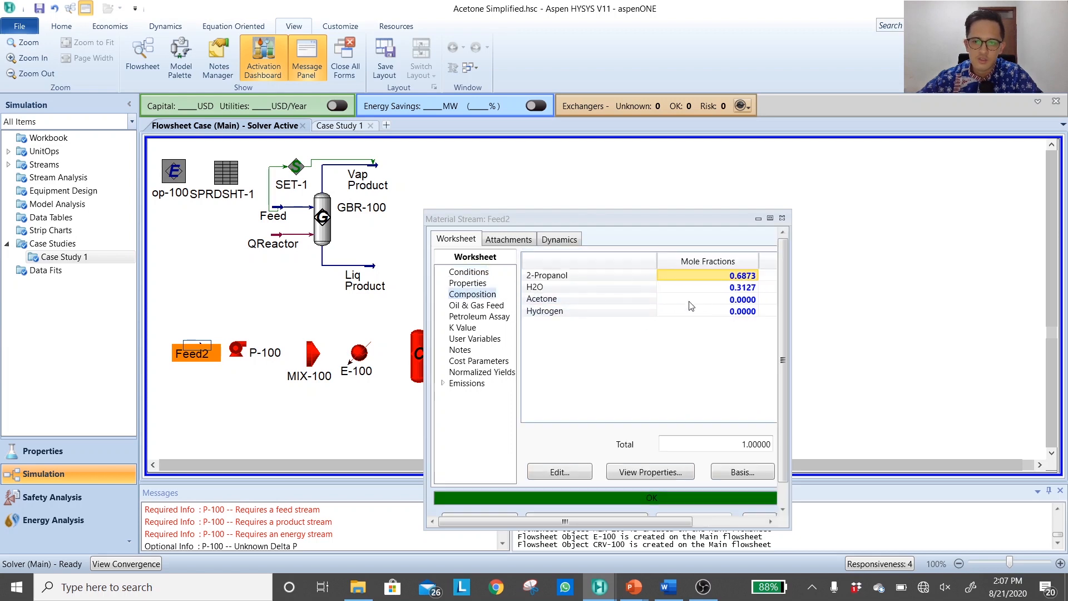
scroll(742, 482, "down", 1)
left_click(742, 458)
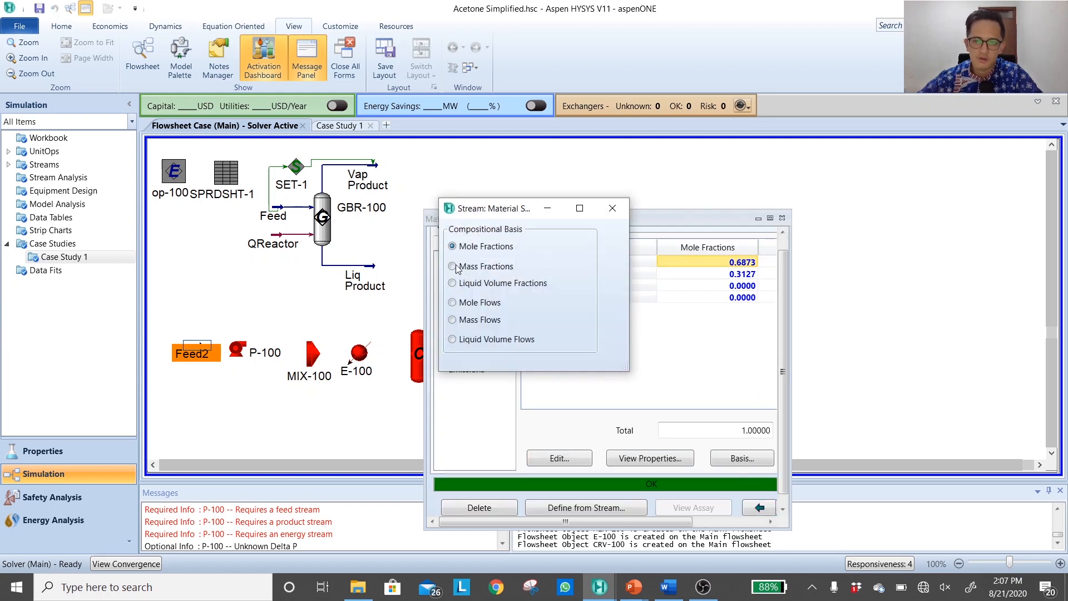
left_click(488, 268)
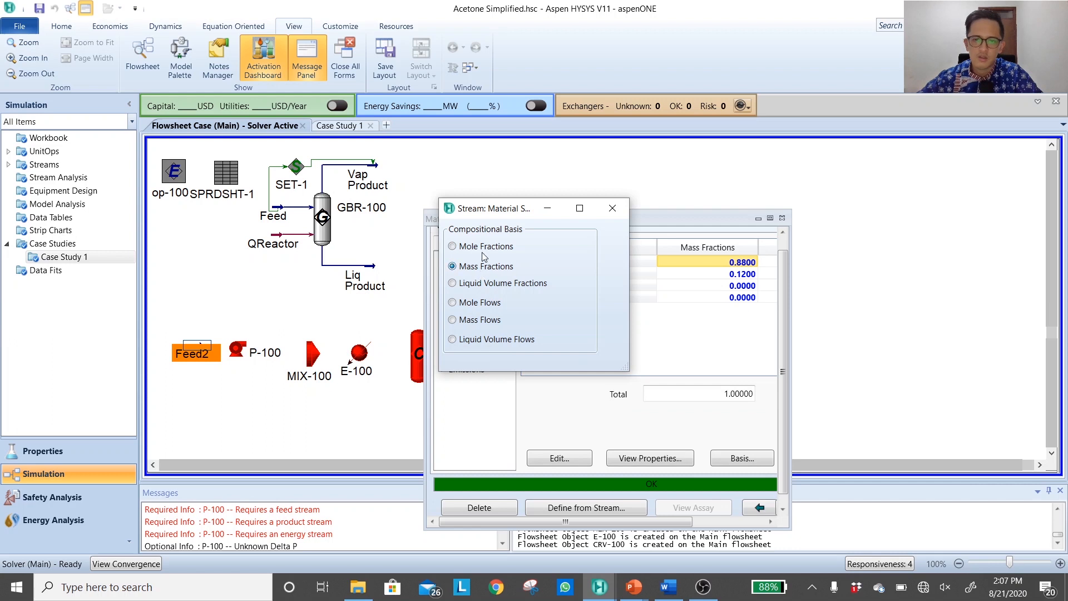
left_click(492, 249)
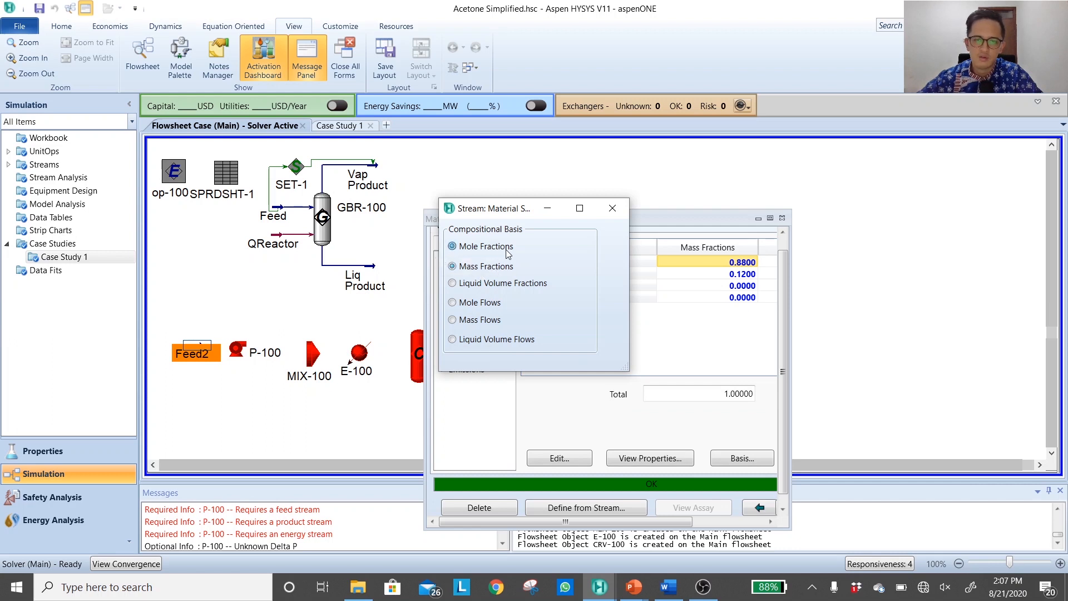
left_click(617, 213)
left_click(781, 218)
left_click(279, 325)
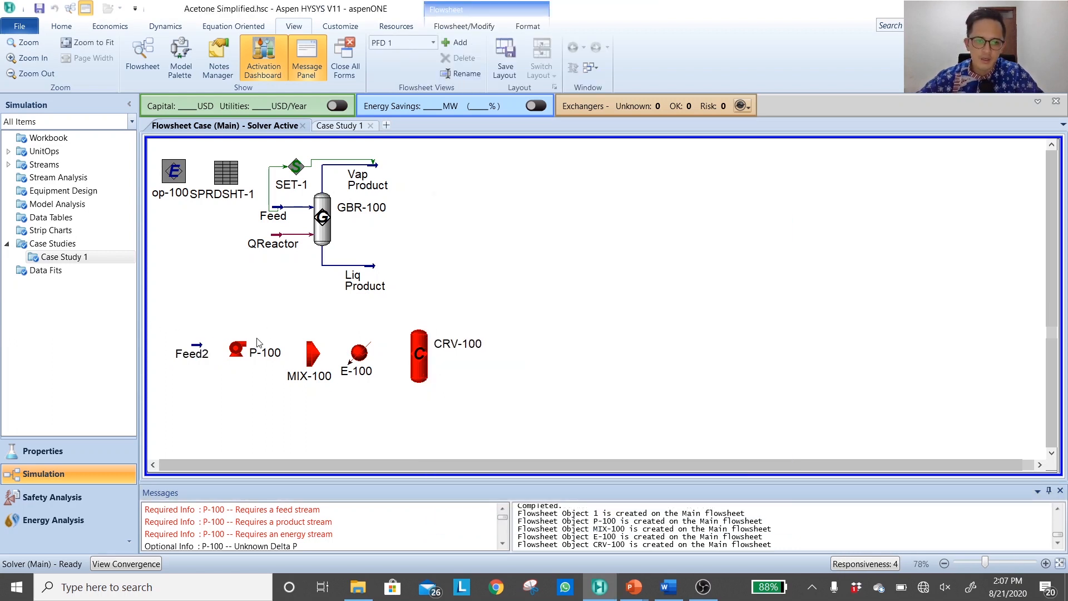
Nudge pump P-100 slightly toward Feed2 and assign Feed2 as the pump's inlet stream
left_click_drag(240, 348, 238, 348)
left_click(244, 301)
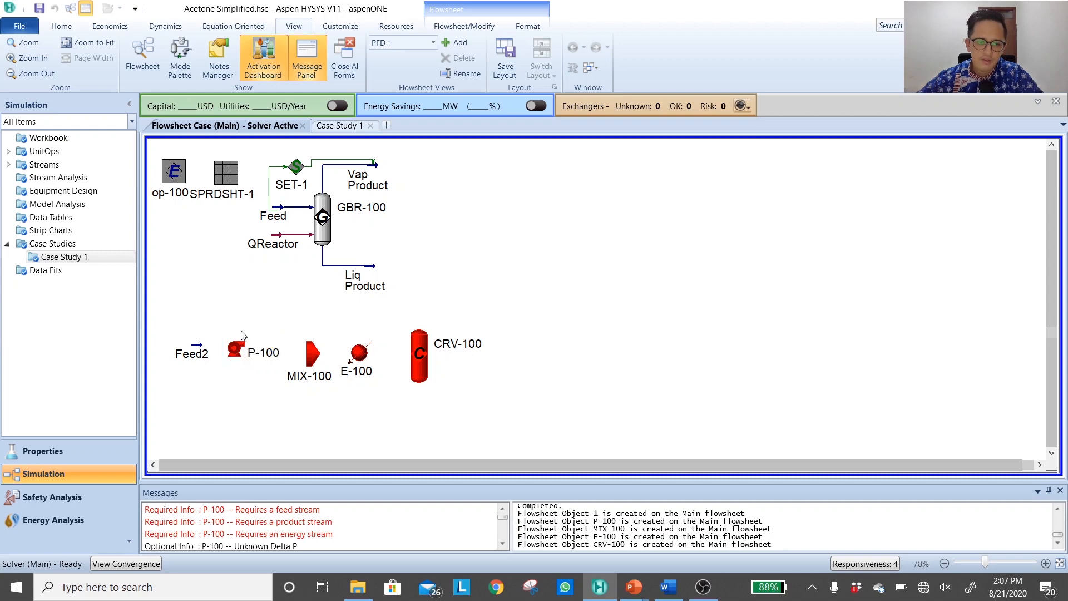
double_click(235, 349)
left_click_drag(423, 172, 862, 199)
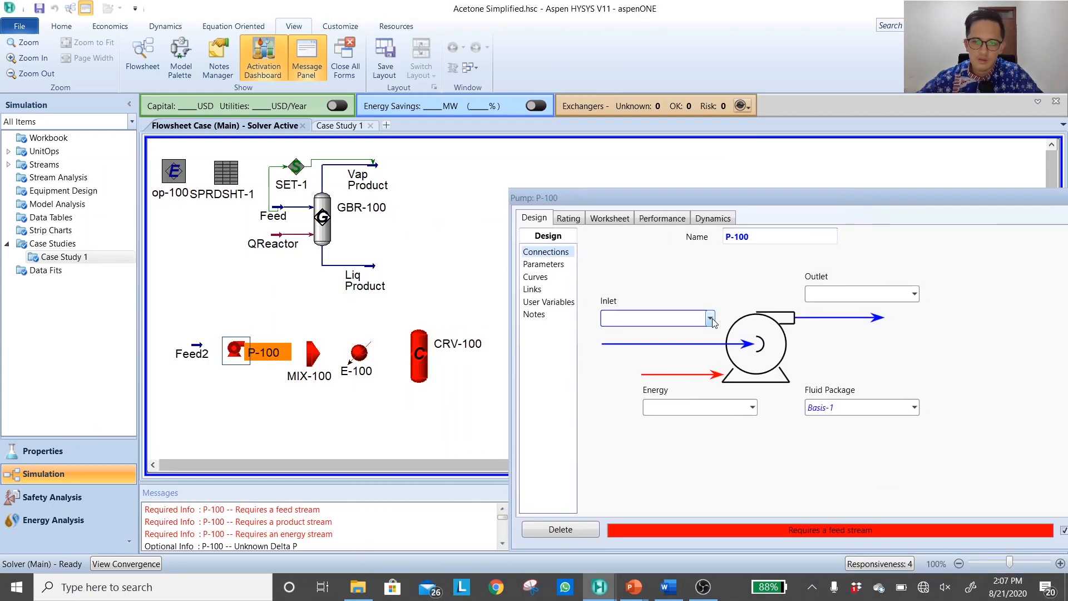
left_click(640, 318)
left_click(619, 351)
Add an outlet stream named Pres Feed and an energy stream named W Pump to pump P-100
left_click(885, 290)
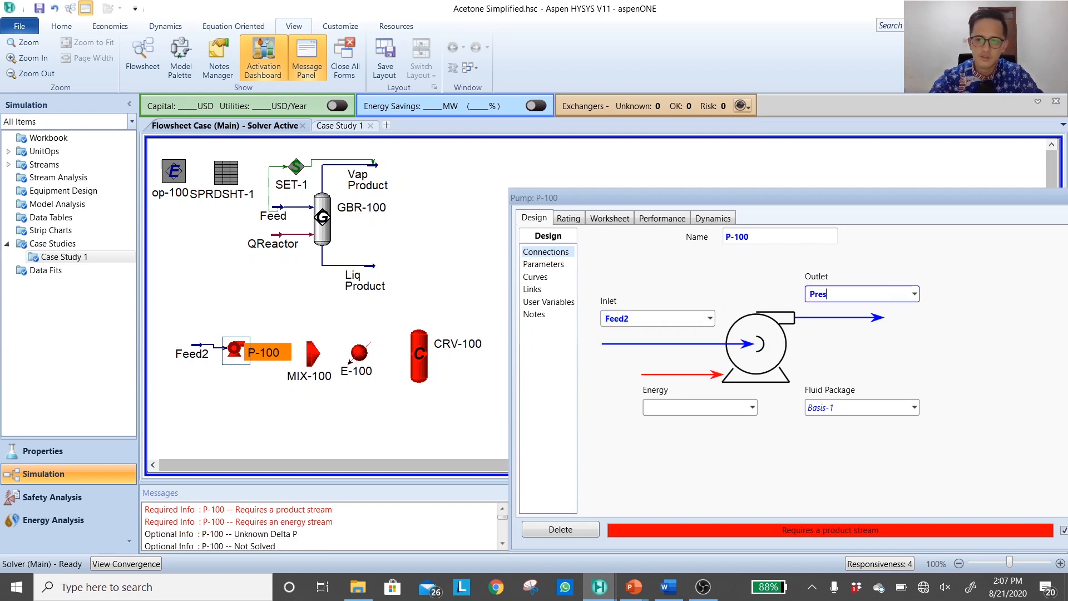
type("Pres Feed")
key("Return")
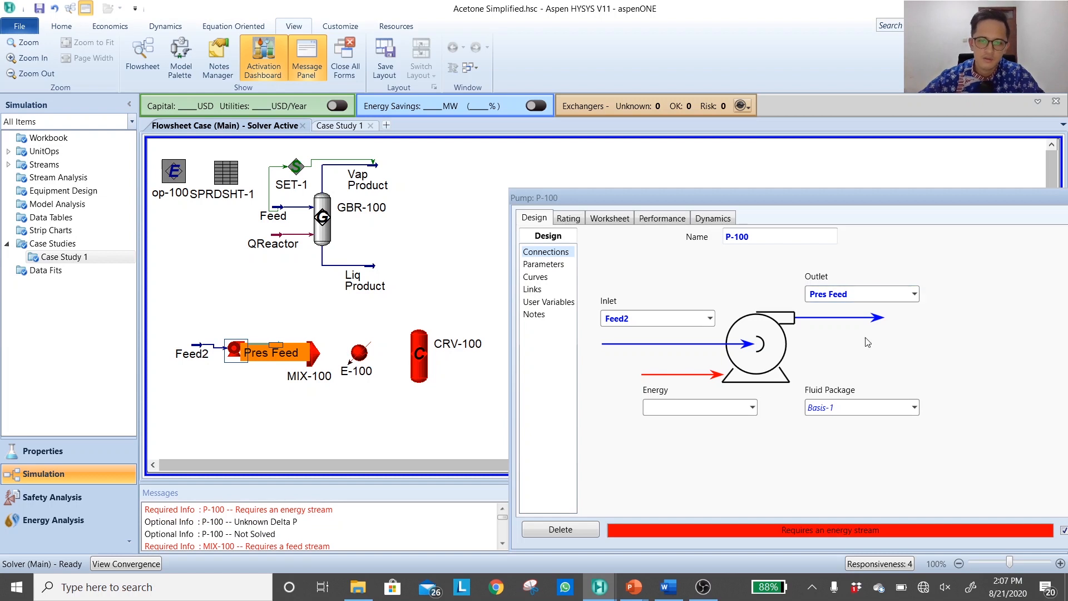
left_click(714, 405)
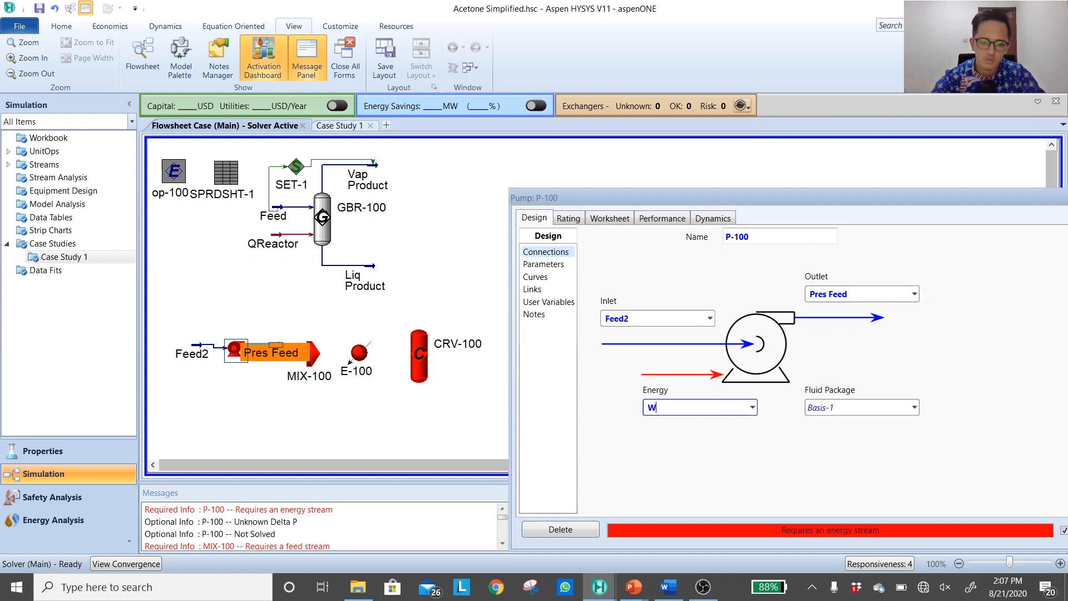
type("W Pump")
key("Return")
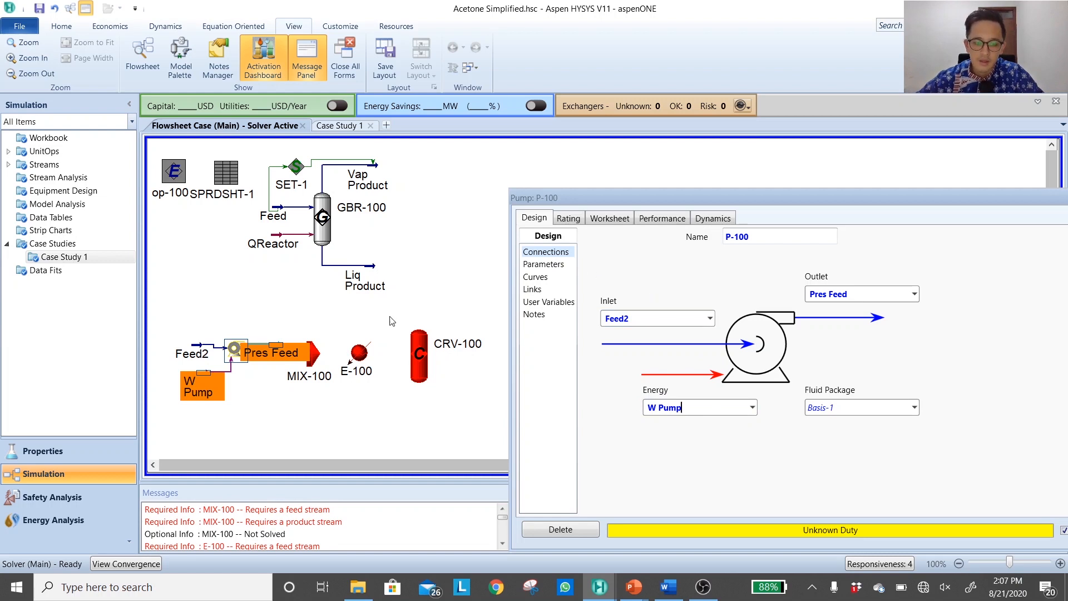
Show stream pressures on the flowsheet and set the Pres Feed pressure to 3 bar in pump P-100's worksheet
left_click(370, 321)
key("shift+p")
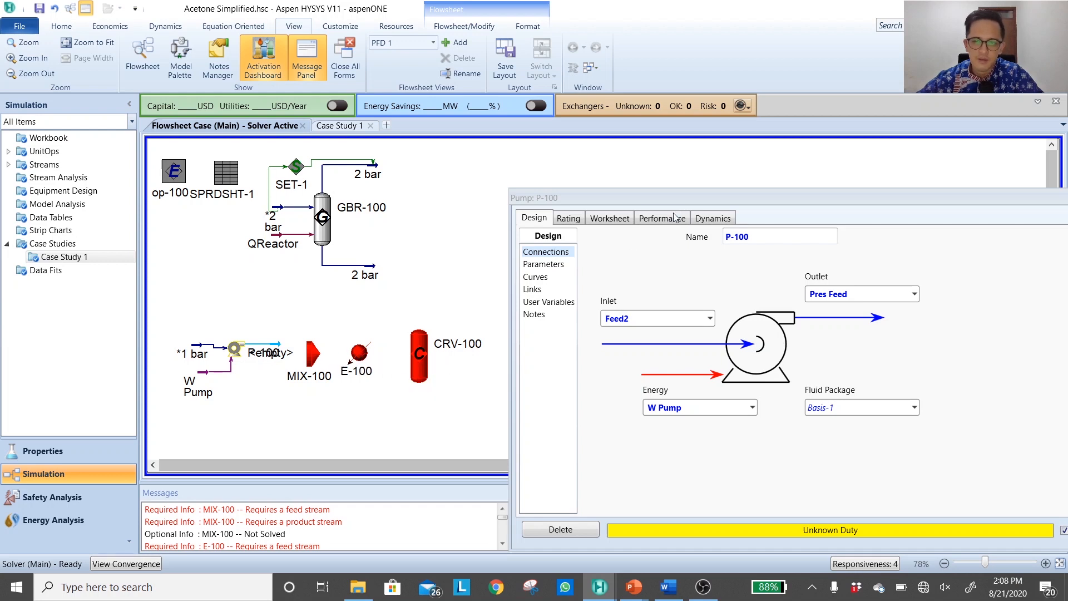
left_click(626, 222)
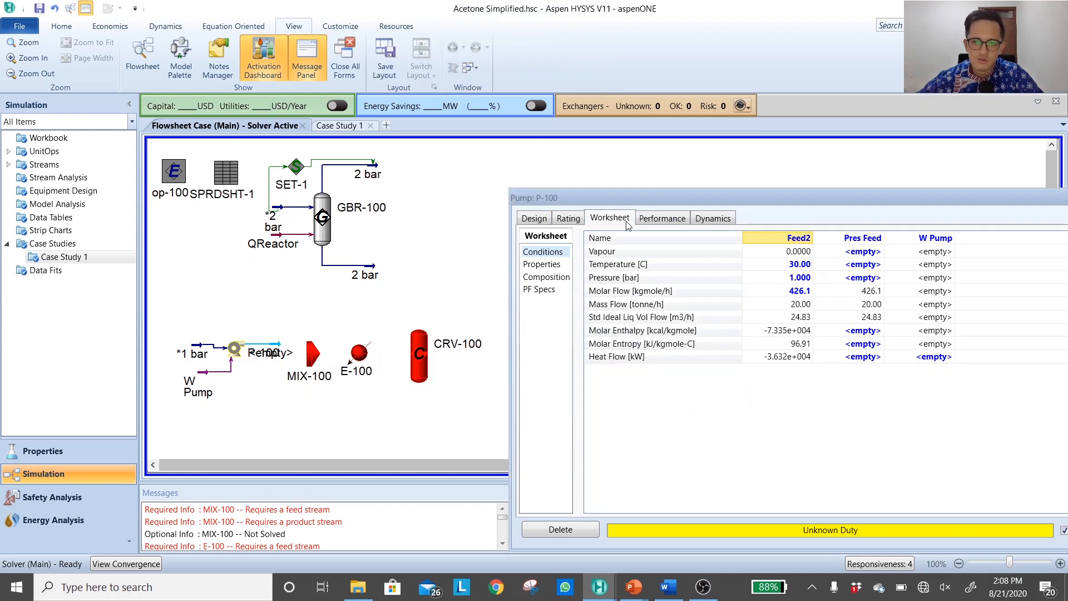
left_click(863, 278)
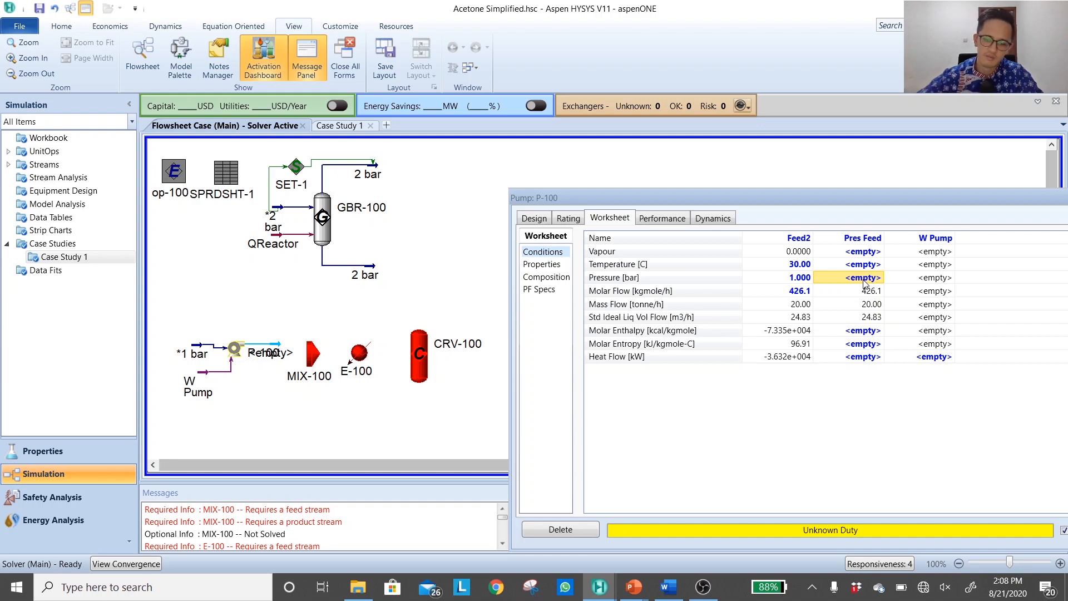
type("3")
key("Return")
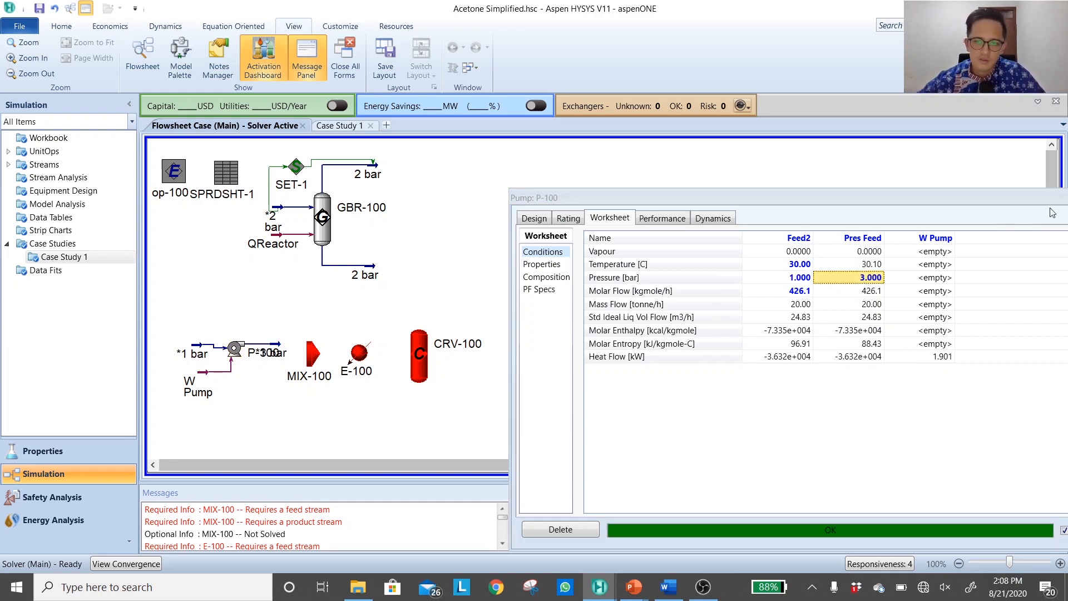
left_click_drag(967, 199, 917, 198)
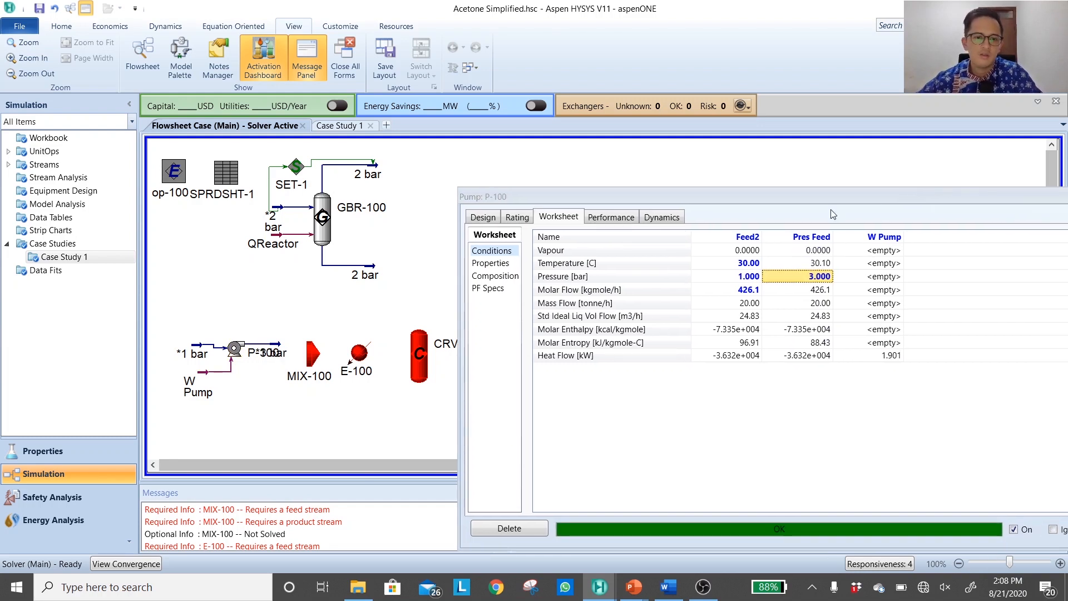
left_click(326, 331)
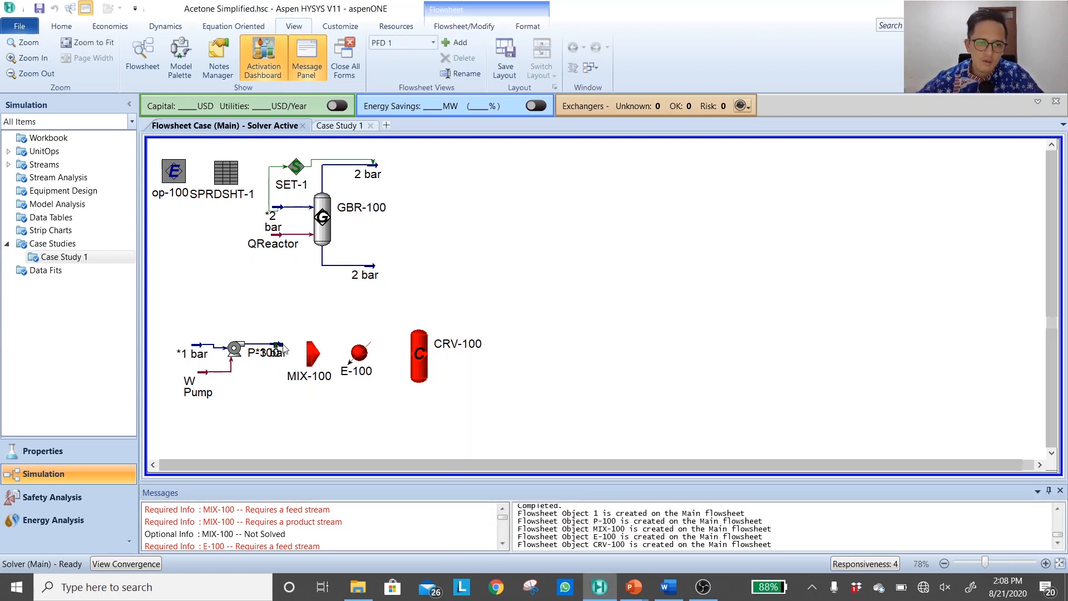
Connect Pres Feed to mixer MIX-100 and shift the stream's arrow closer to the mixer
left_click_drag(284, 348, 310, 359)
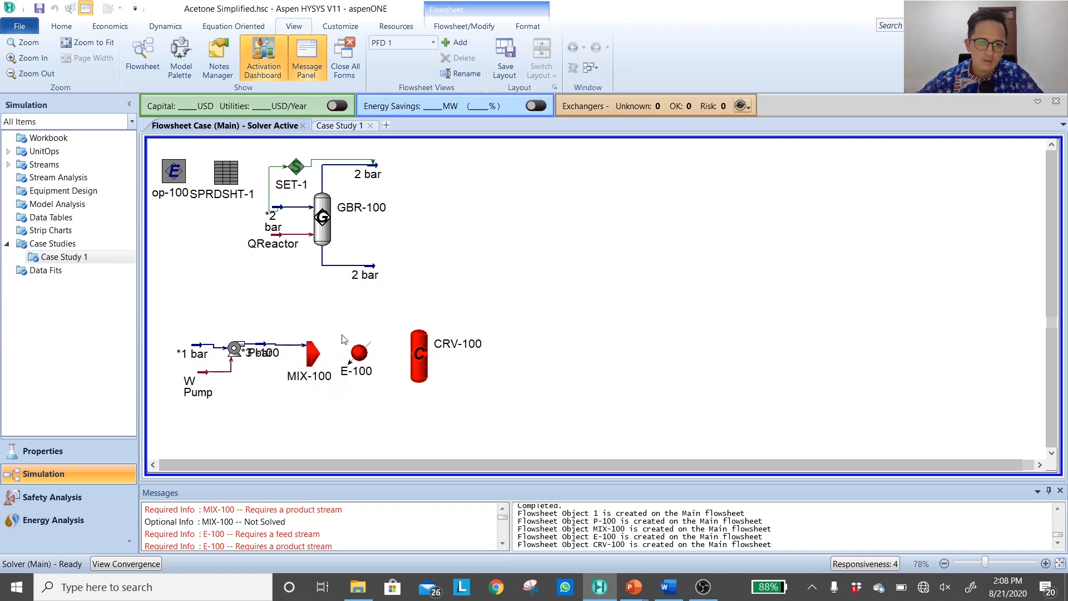
left_click(310, 359)
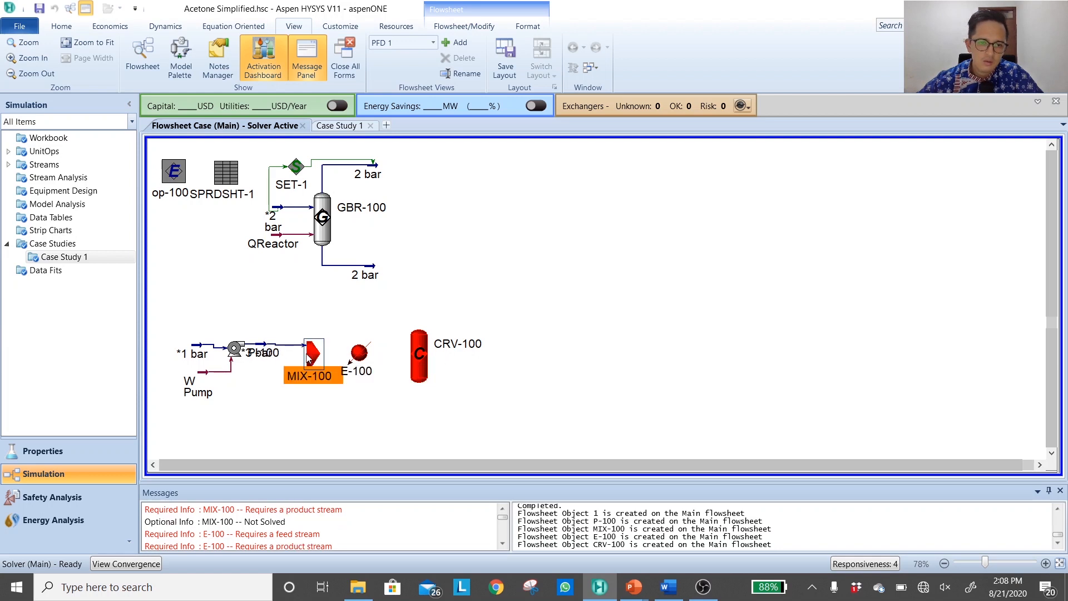
left_click(263, 343)
left_click_drag(262, 345, 282, 346)
Switch the flowsheet labels back to stream names and shift pump P-100 and Feed2 left into a straight line
left_click(297, 328)
key("shift+n")
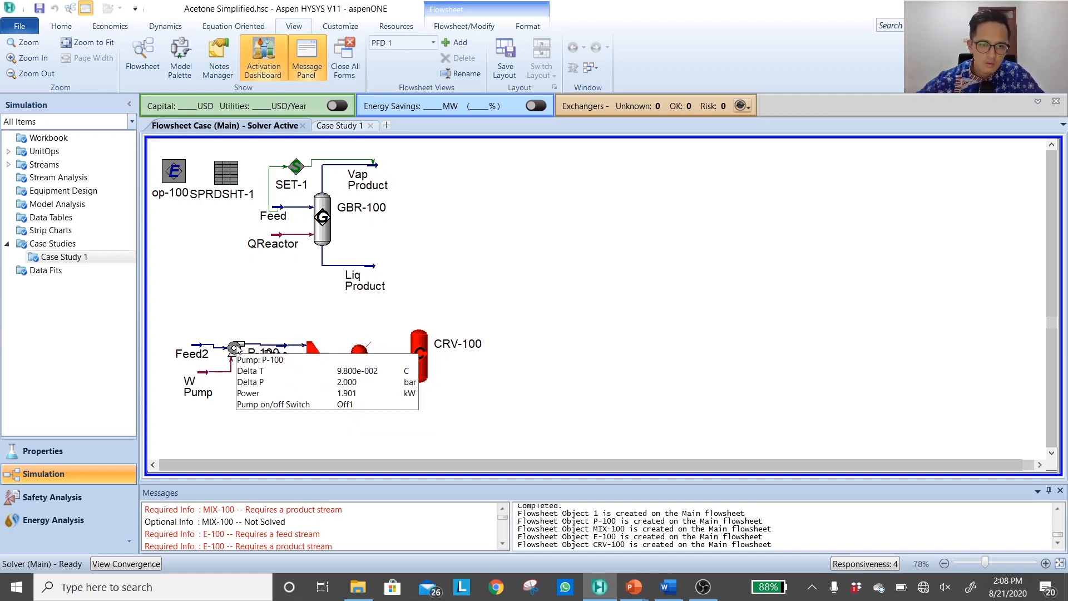
left_click(234, 356)
left_click_drag(234, 356, 180, 350)
left_click(192, 350)
left_click(290, 327)
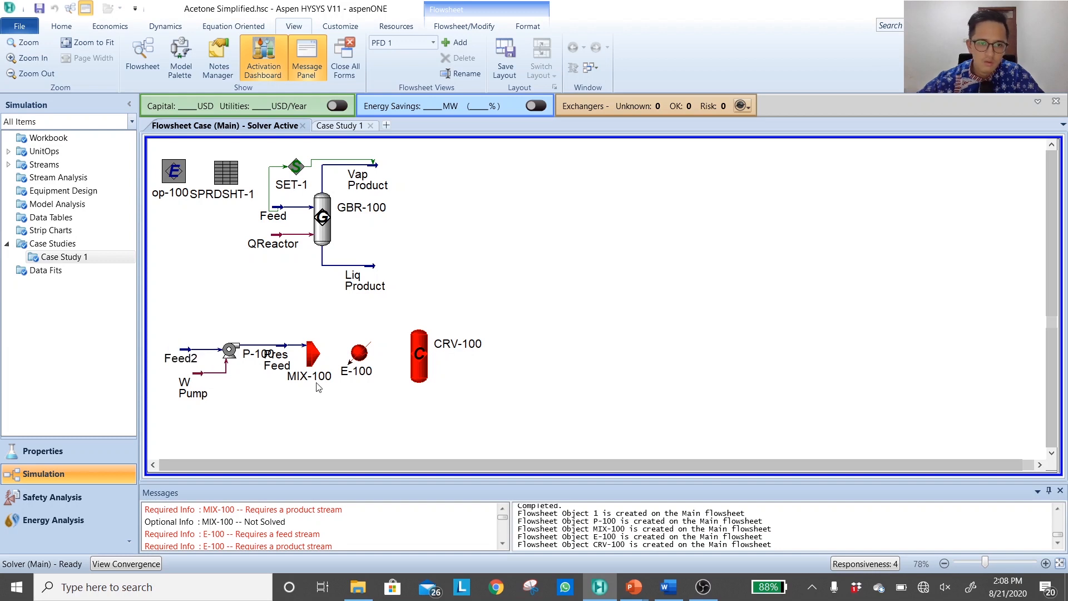
Space out the equipment after the pump and connect the MIX-100 outlet to heater E-100 with a new material stream
left_click_drag(314, 354, 298, 349)
left_click(286, 349)
left_click(298, 326)
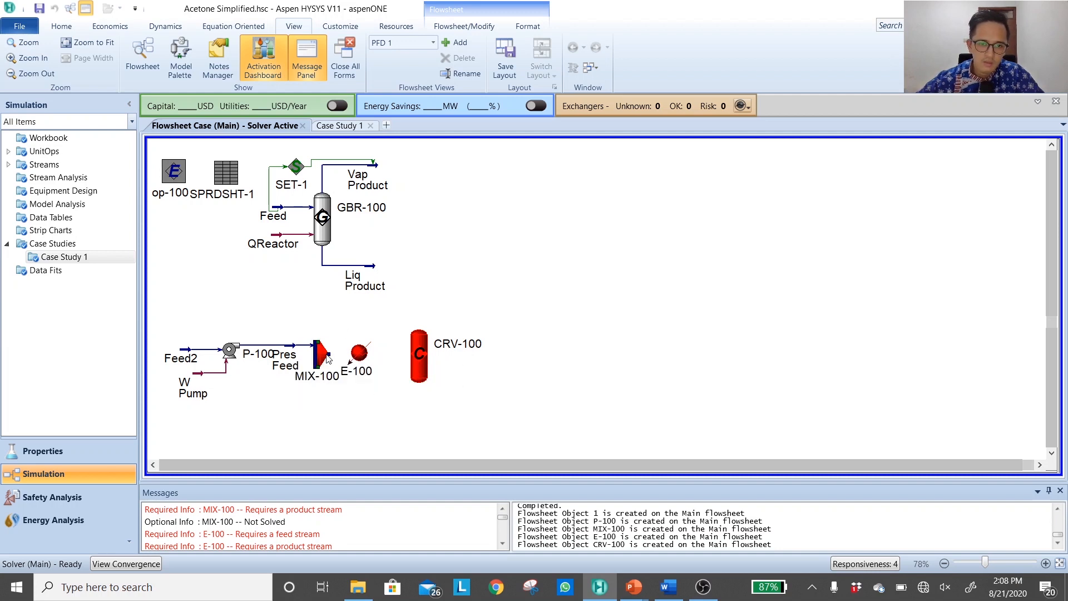
left_click_drag(331, 357, 440, 350)
left_click(396, 352)
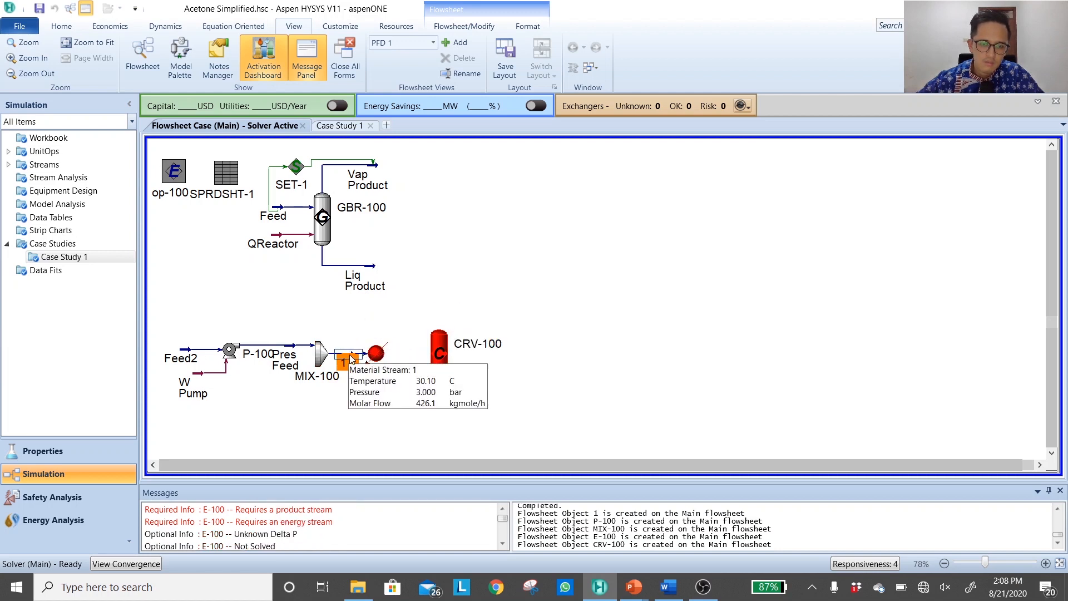
Rename the stream between mixer MIX-100 and heater E-100 to Mixed Feed and close its properties
left_click(349, 355)
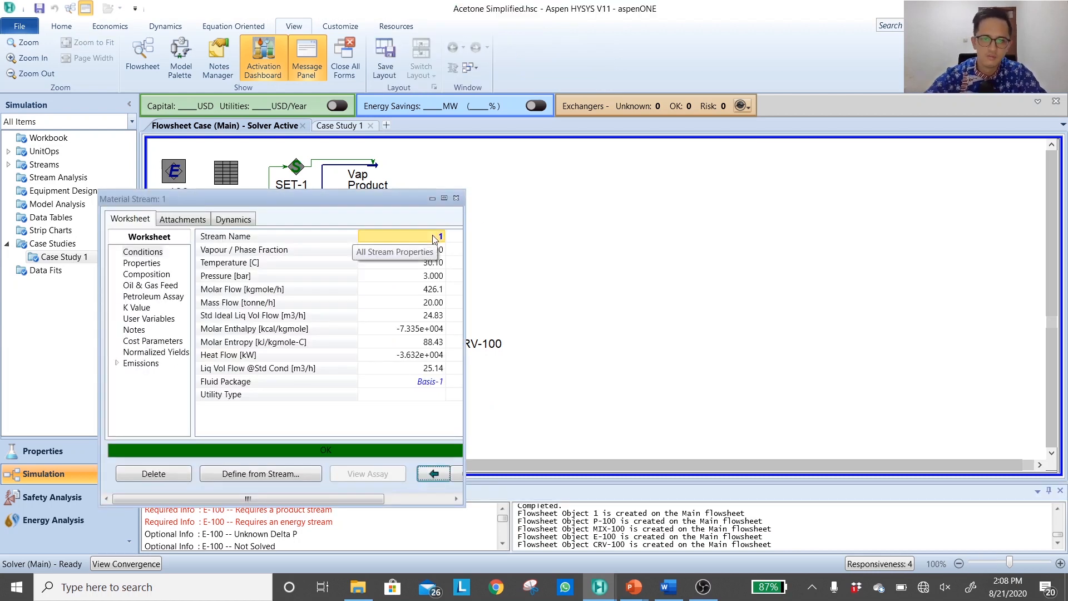
left_click(434, 238)
type("Mi")
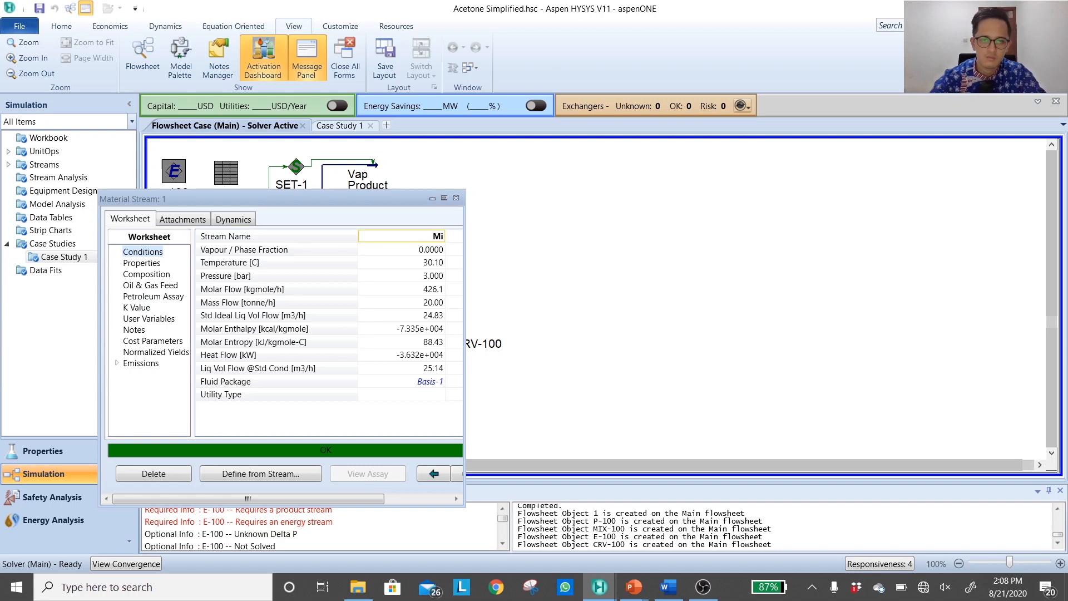
type("xed Feed")
key("Return")
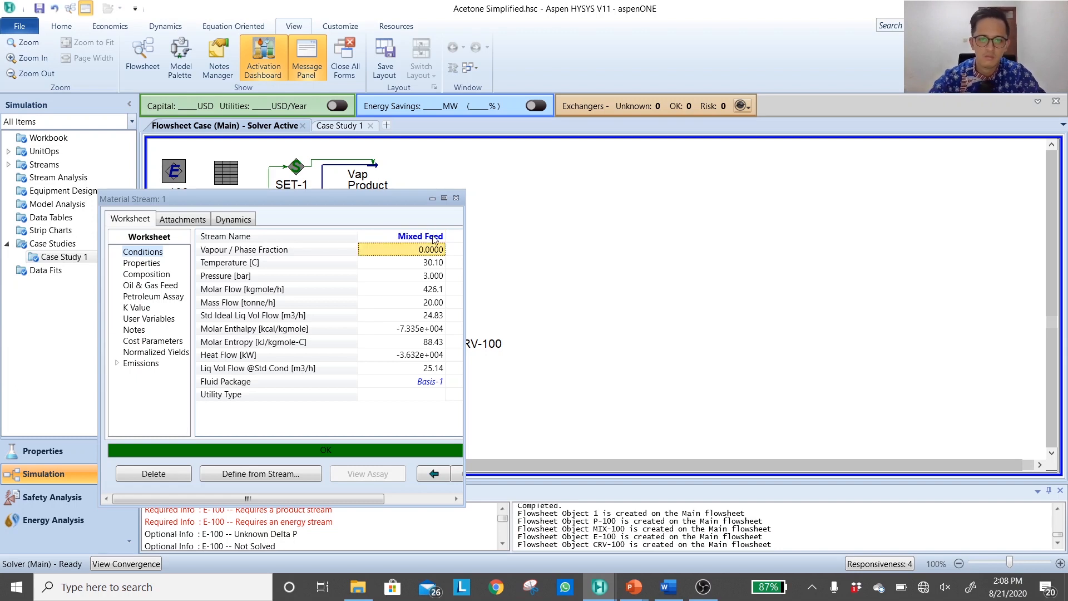
left_click(456, 198)
left_click(345, 325)
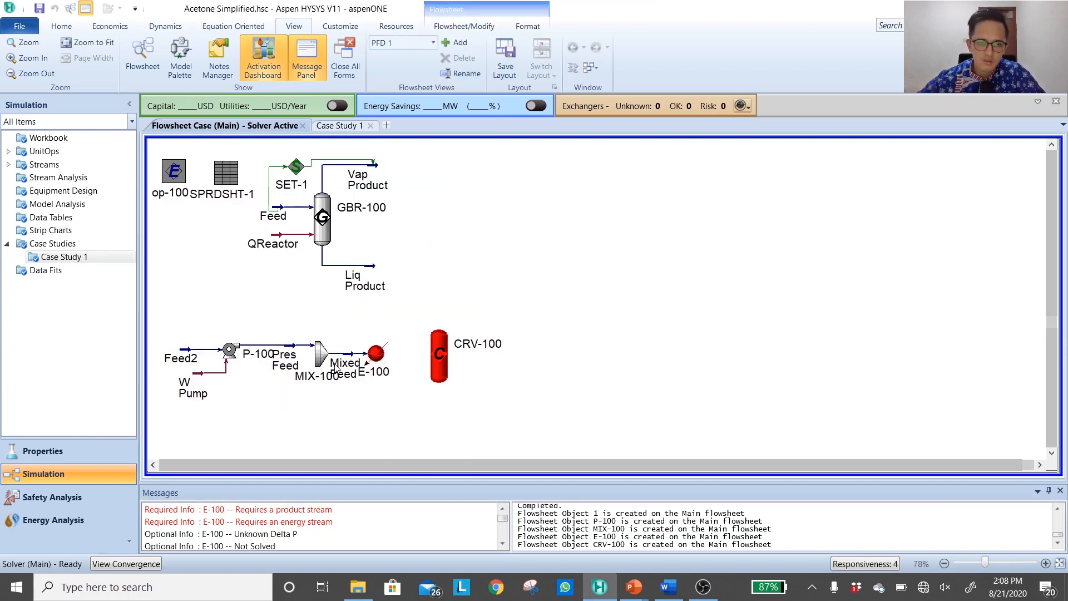
Connect the heater E-100 outlet to conversion reactor CRV-100 with a new stream and align the reactor and heater along it
mouse_move(276, 351)
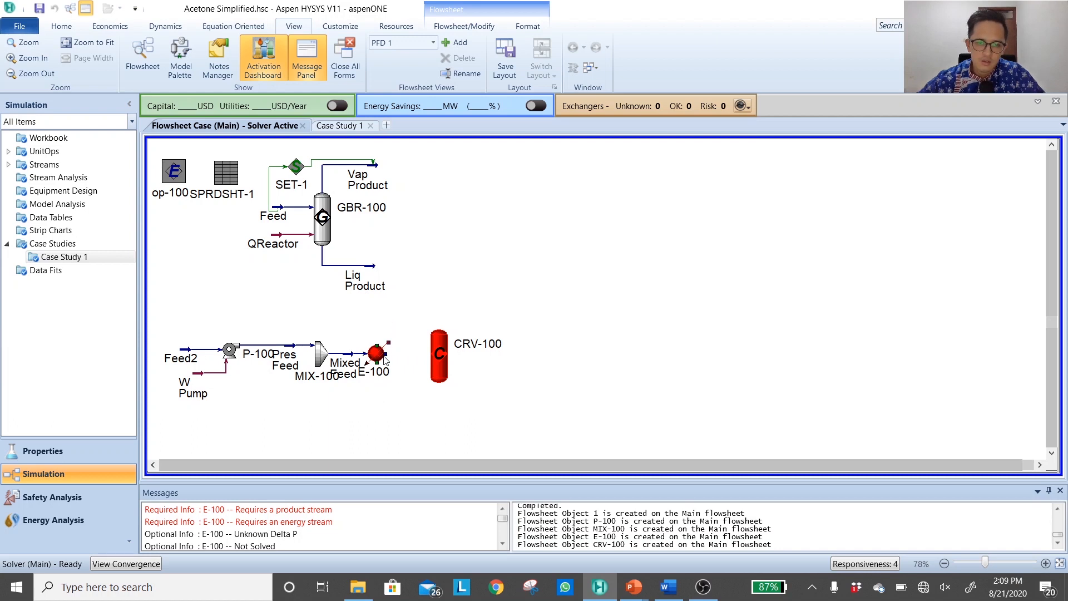
left_click_drag(384, 354, 448, 361)
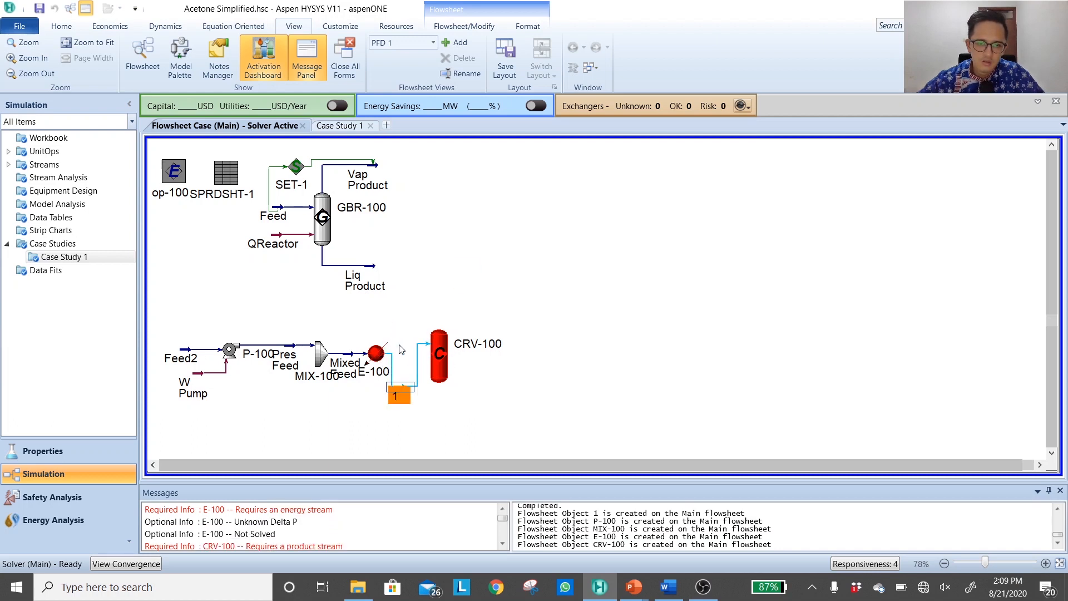
left_click_drag(410, 394, 450, 379)
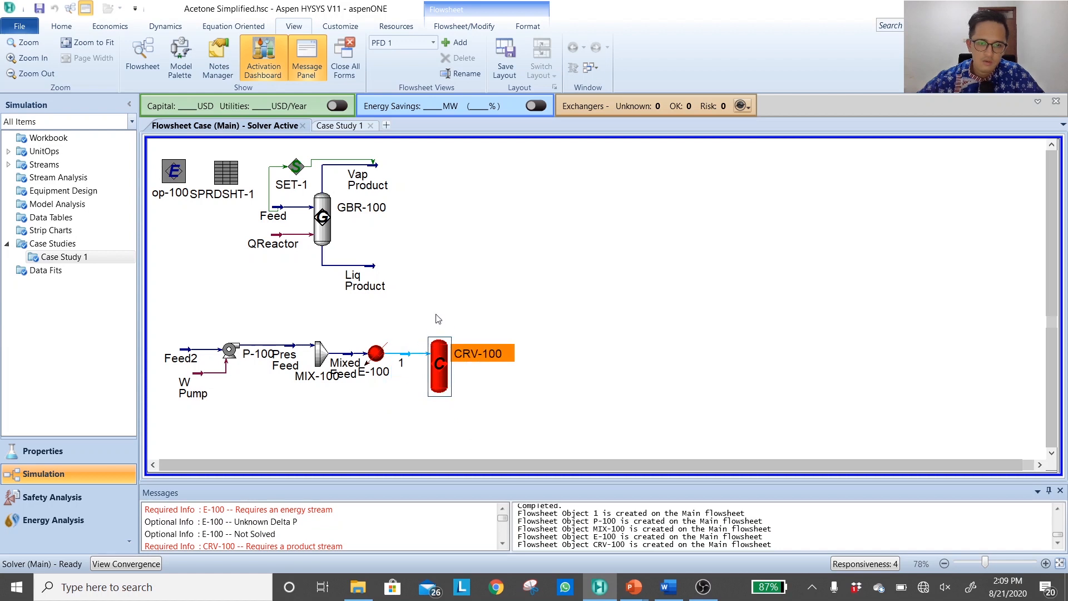
left_click(377, 355)
left_click_drag(379, 356, 386, 356)
left_click(393, 326)
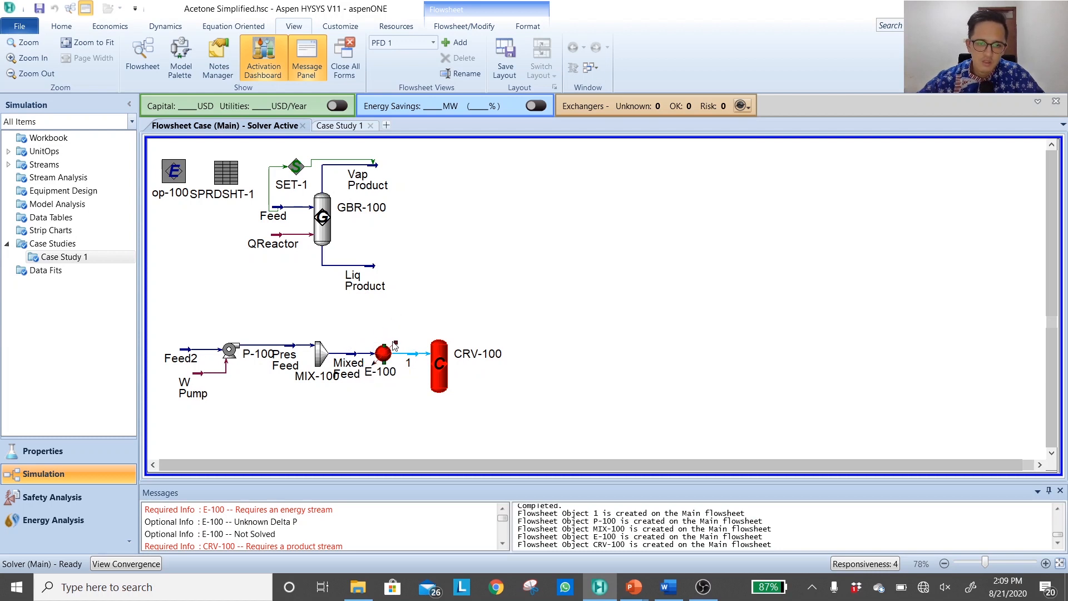
Attach an energy stream to heater E-100 and rename its outlet stream to Hot Feed
left_click_drag(396, 342, 394, 315)
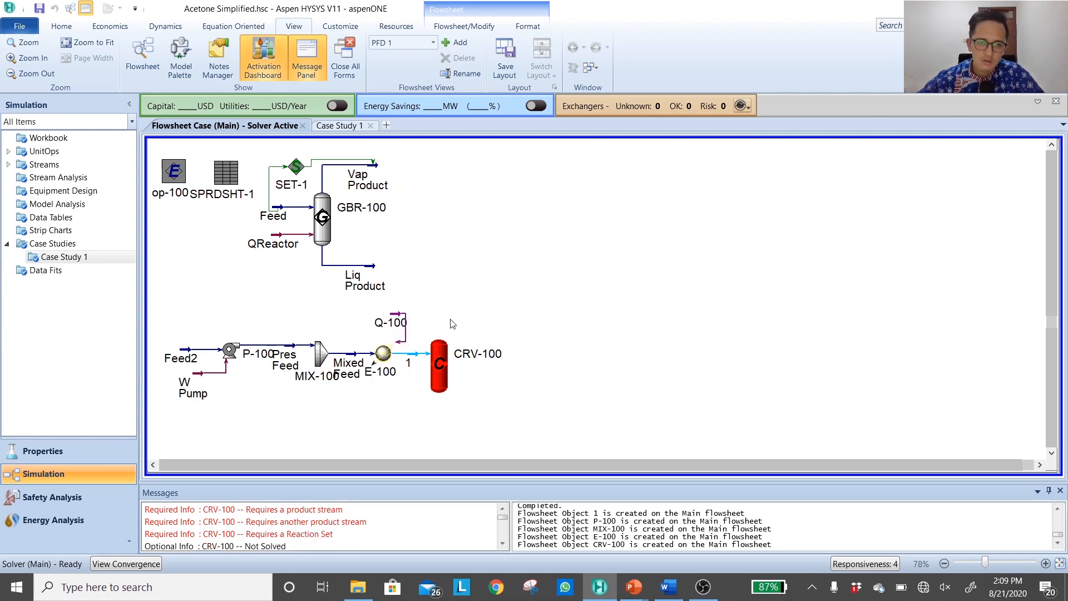
double_click(412, 362)
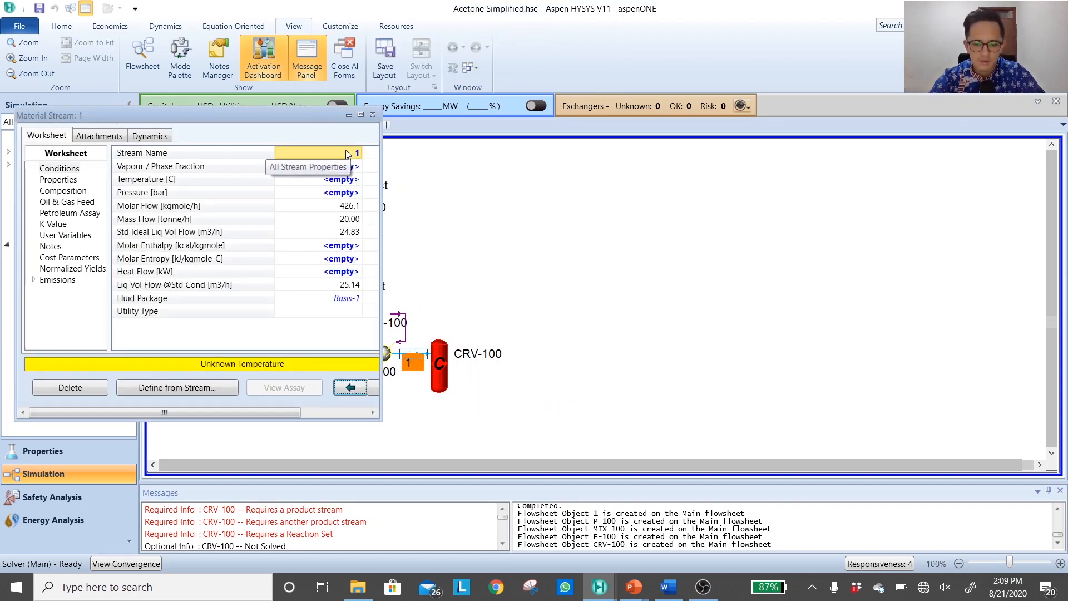
key("Return")
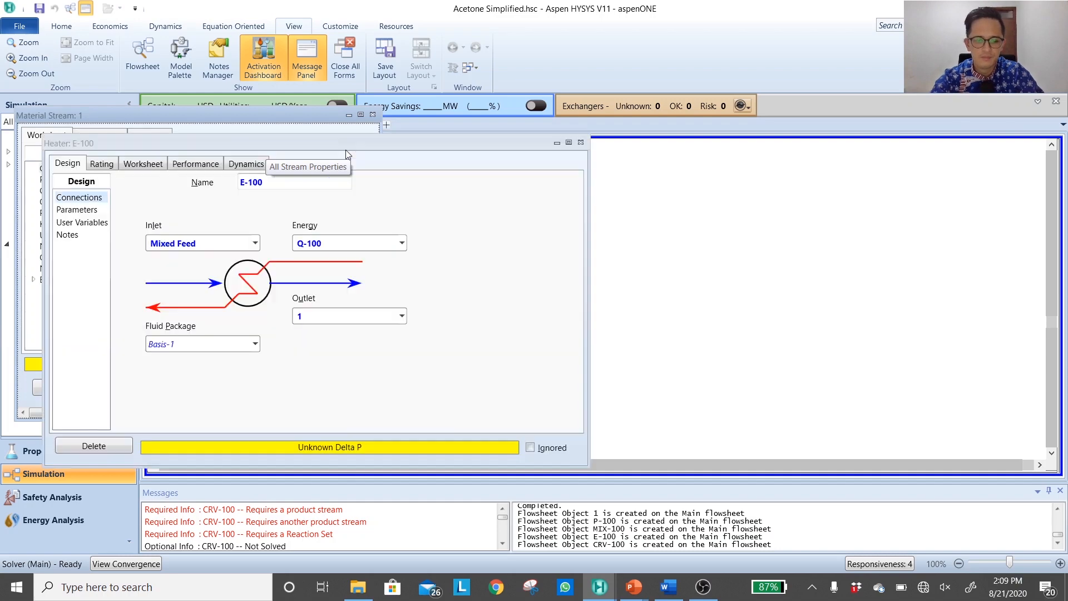
key("Escape")
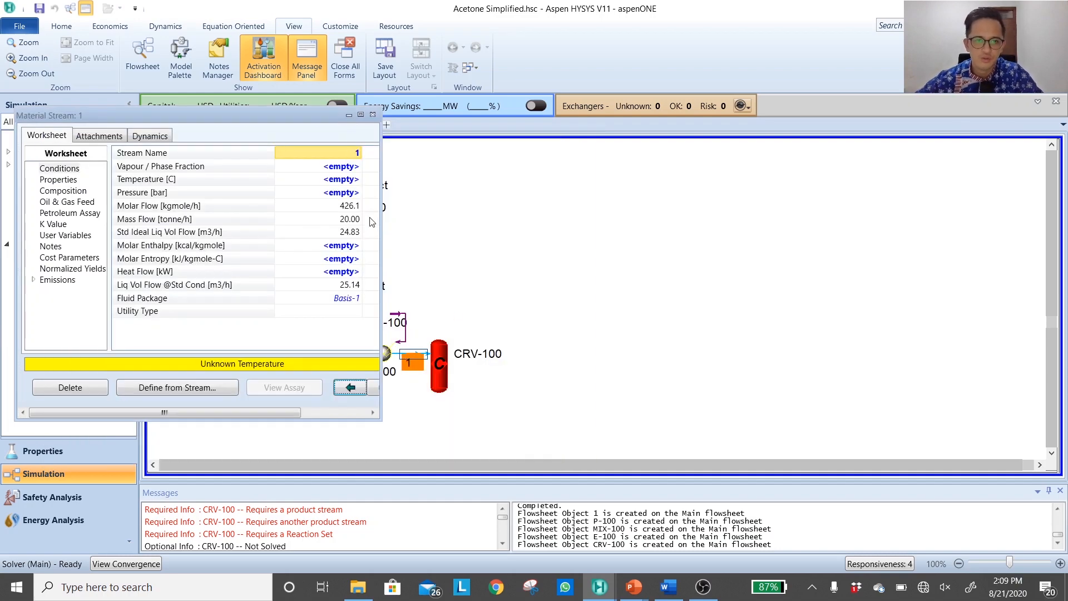
left_click(341, 152)
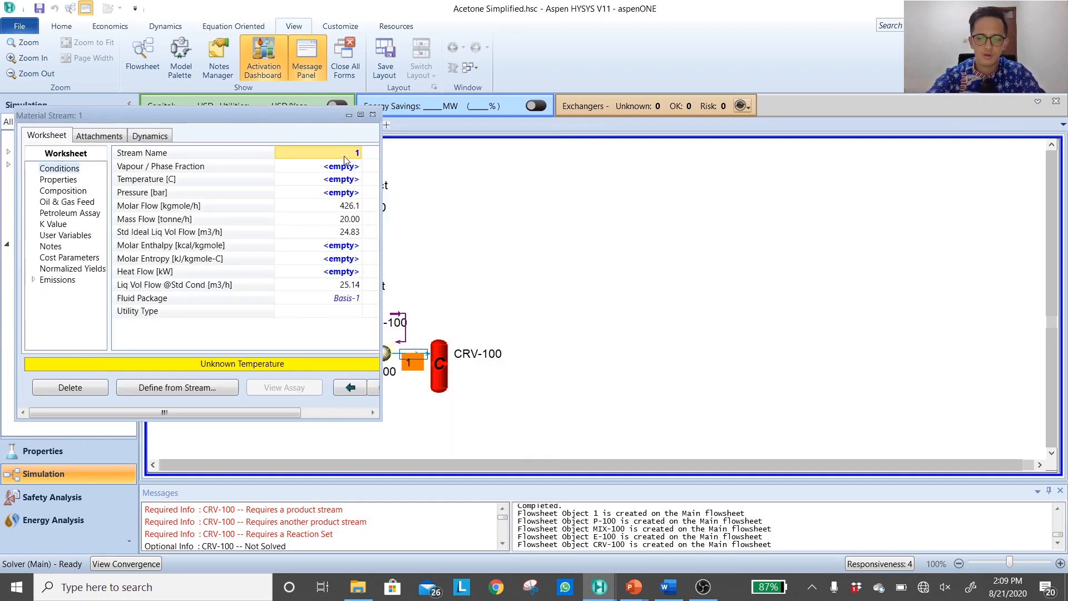
type("Hot Fee")
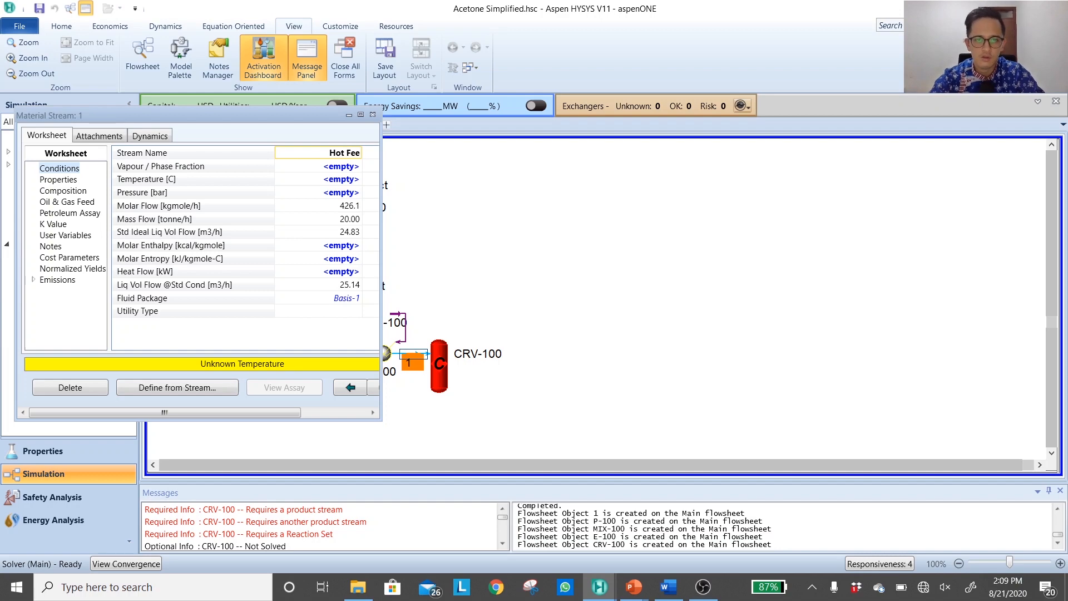
type("d")
key("Return")
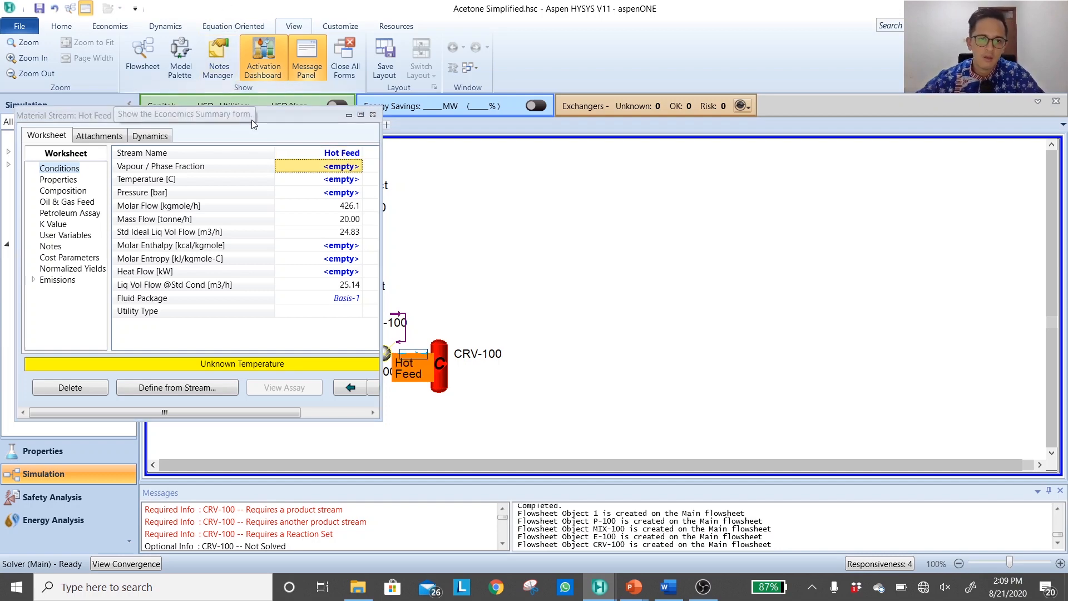
Switch the flowsheet stream labels to temperatures and set the Hot Feed temperature to 350 C
left_click_drag(251, 119, 870, 237)
left_click(539, 289)
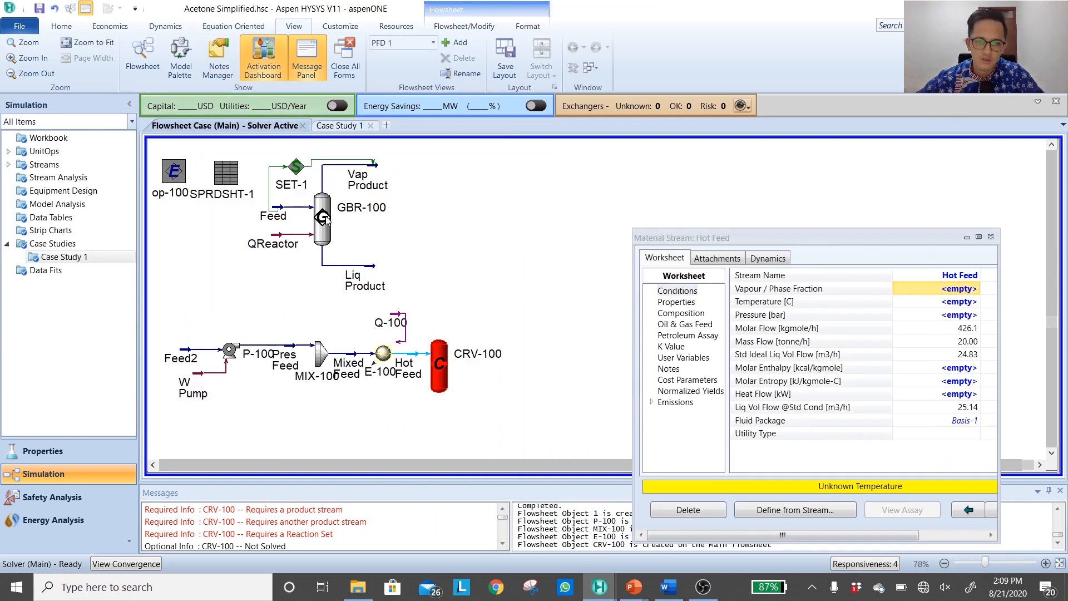
key("shift")
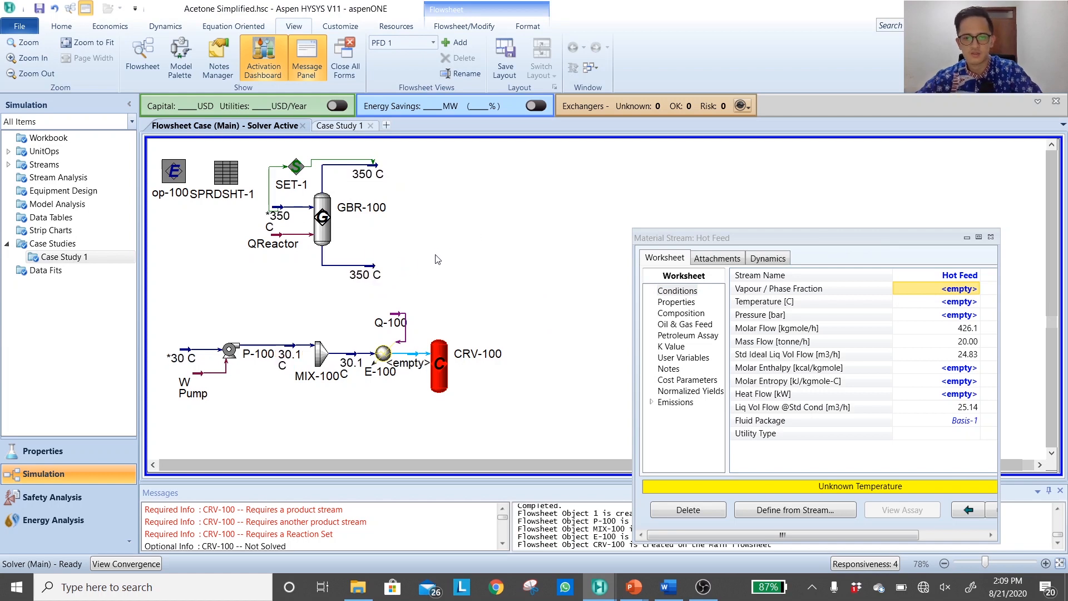
left_click(961, 302)
type("3")
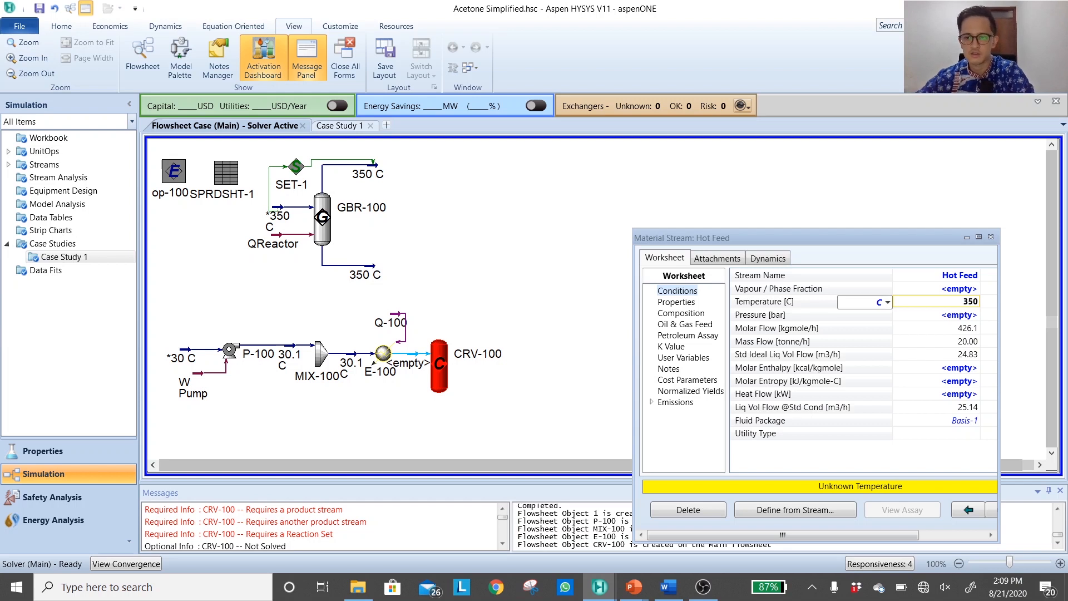
type("50")
key("Return")
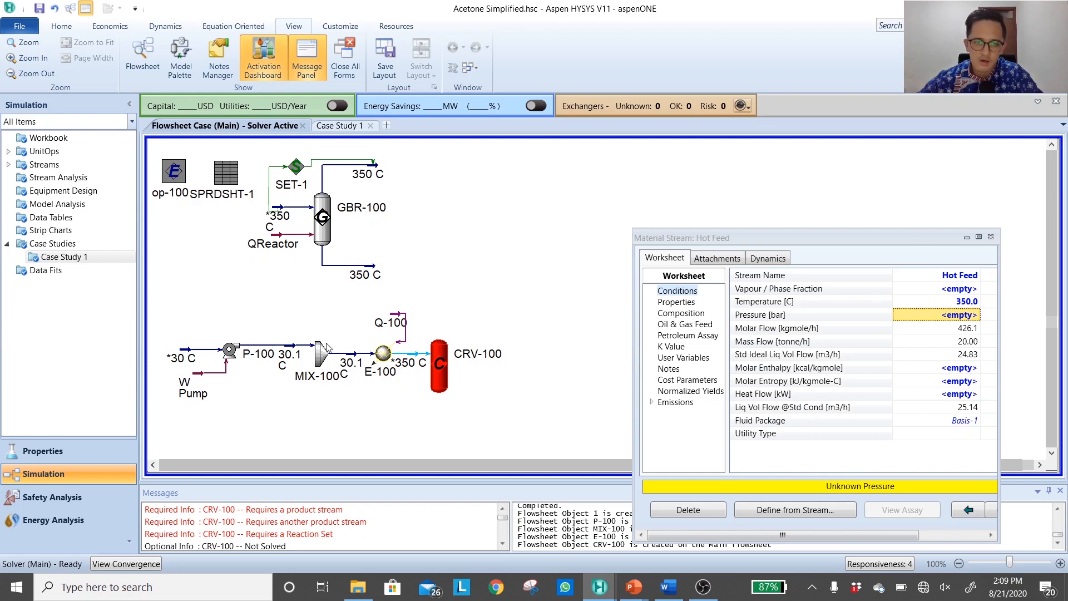
Set the pressure drop of heater E-100 to 0.2 bar, close its properties and save the case
left_click(382, 359)
double_click(382, 357)
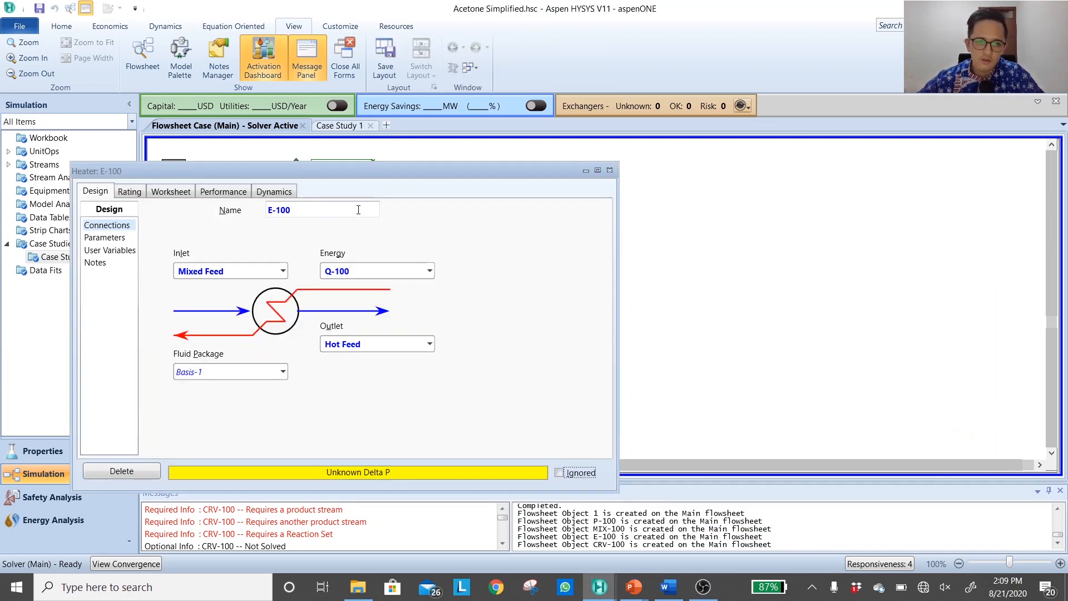
left_click_drag(371, 169, 856, 165)
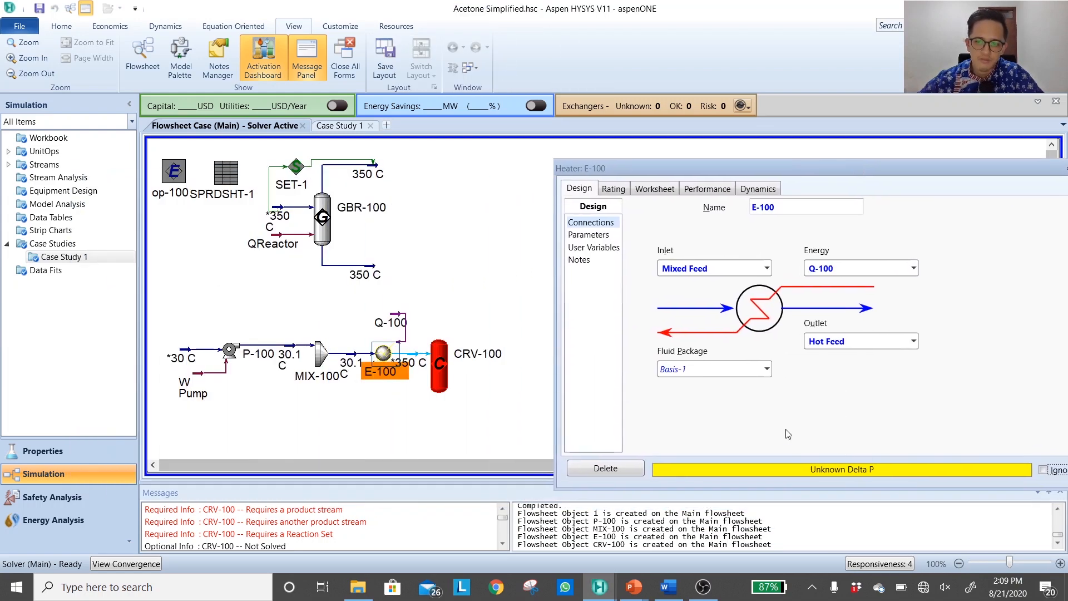
left_click(587, 235)
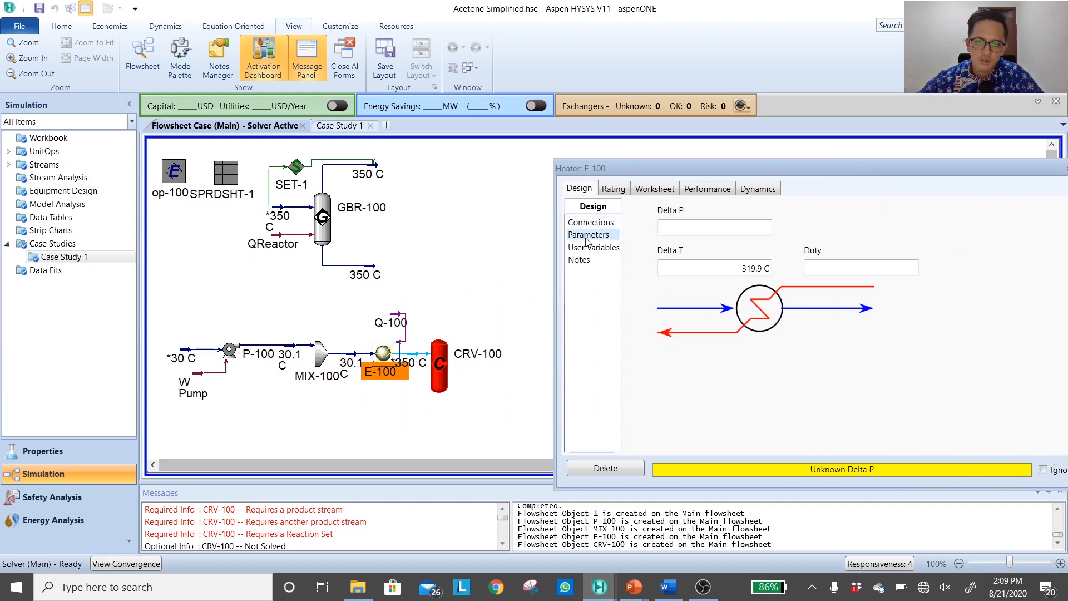
left_click(722, 232)
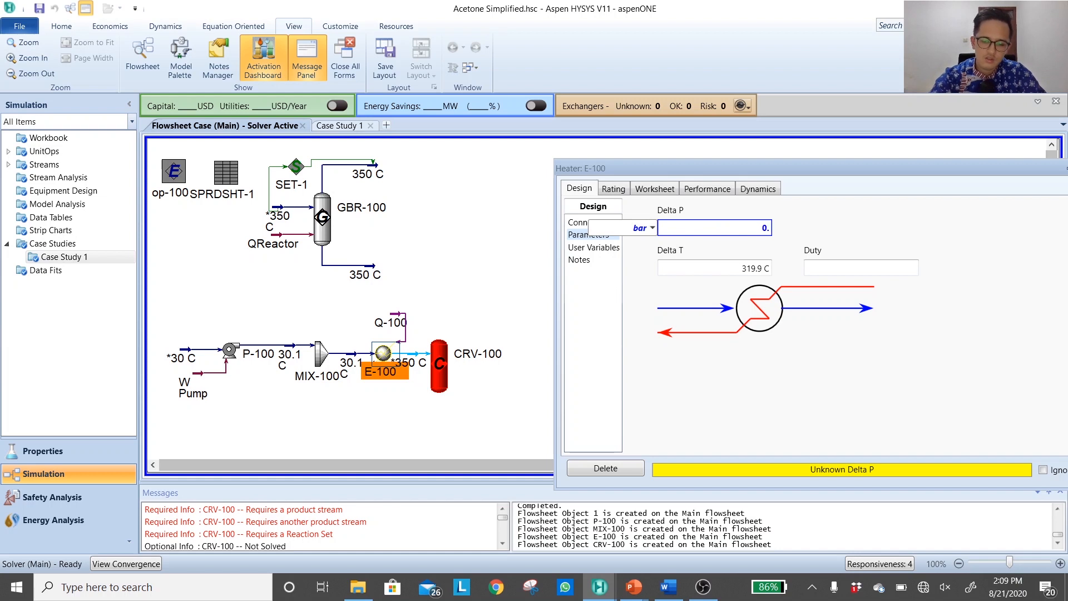
type("0.2")
key("space")
key("Return")
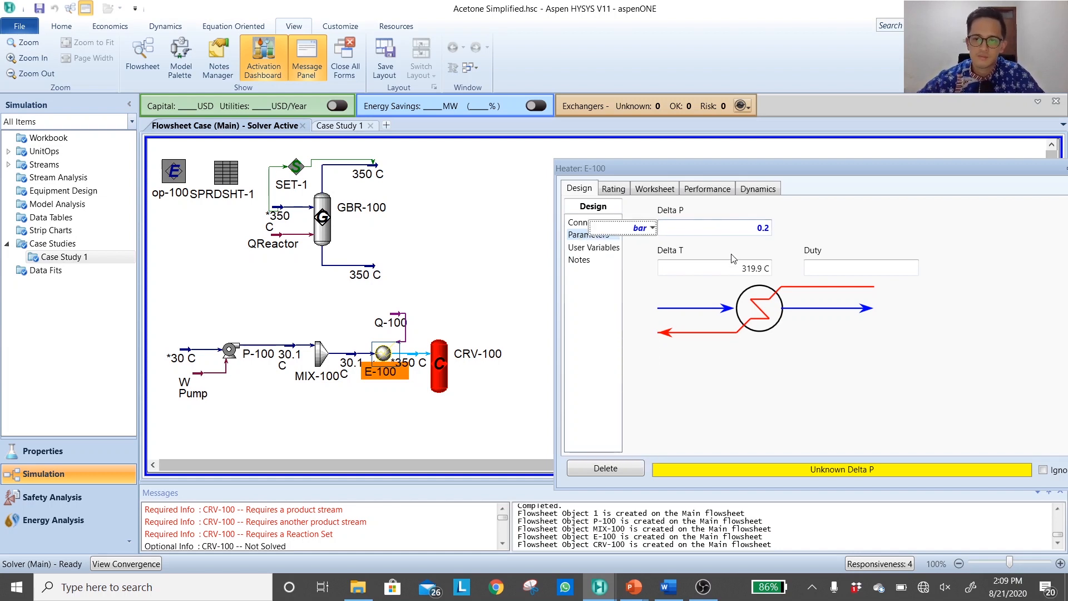
key("Return")
key("Escape")
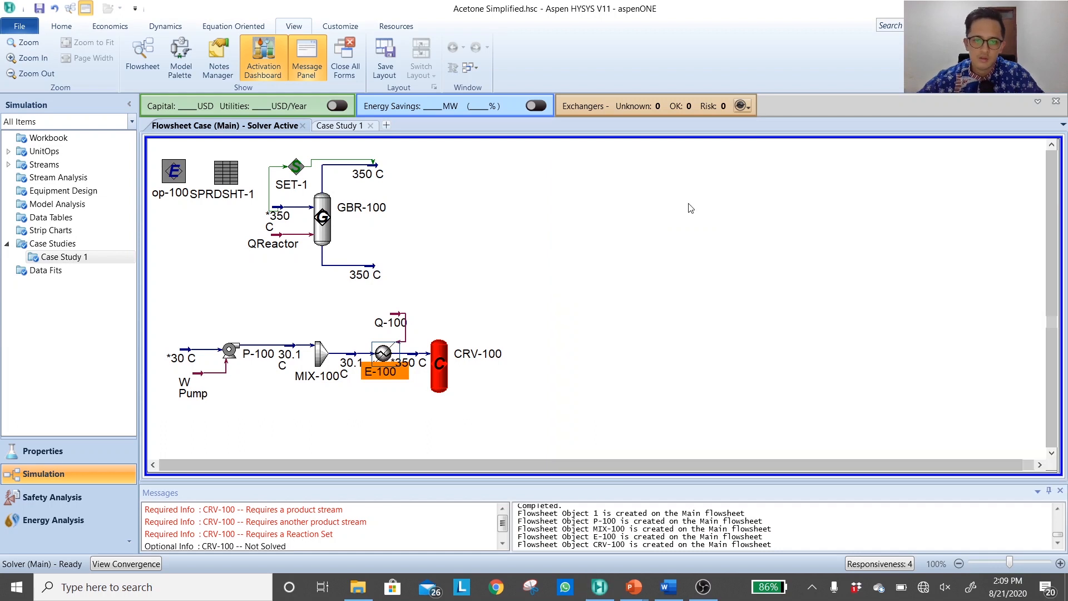
left_click(632, 229)
left_click(36, 9)
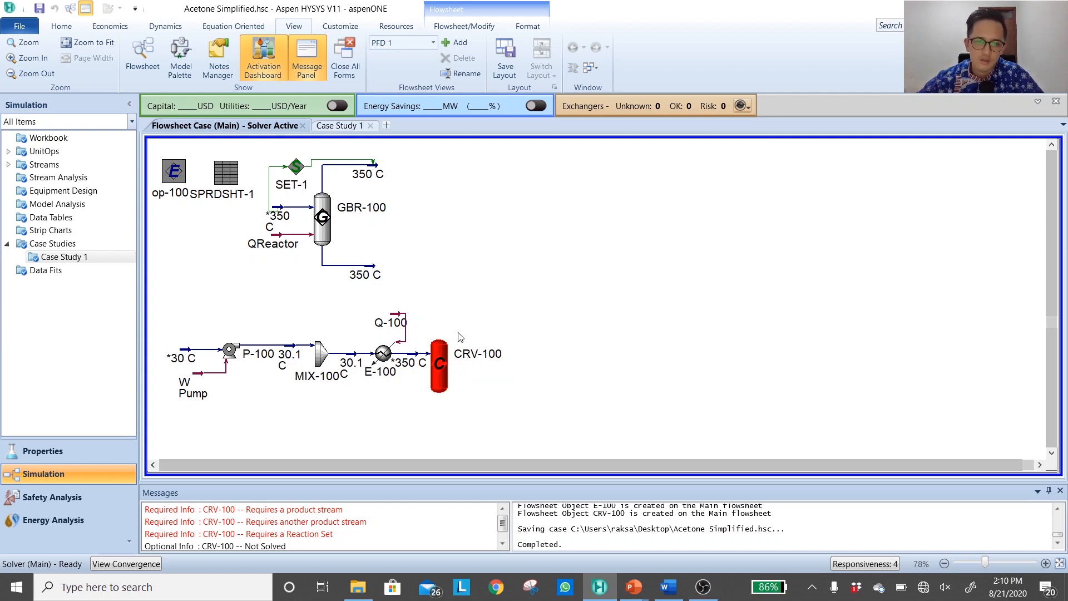
Add vapour and liquid product streams and an energy stream to conversion reactor CRV-100
left_click_drag(442, 344, 489, 315)
left_click(567, 341)
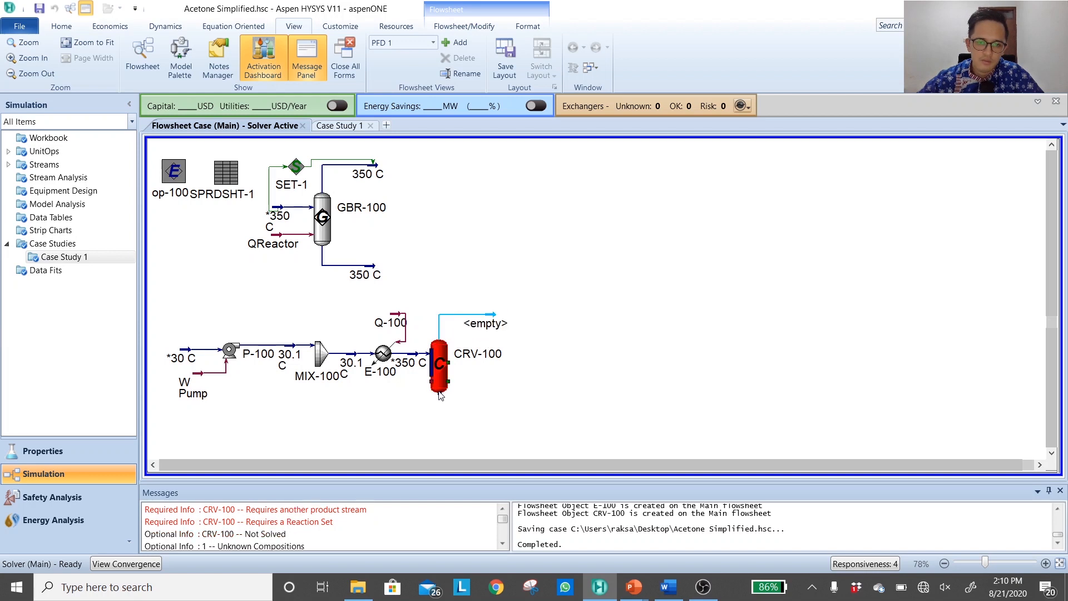
left_click_drag(440, 396, 495, 419)
left_click(605, 366)
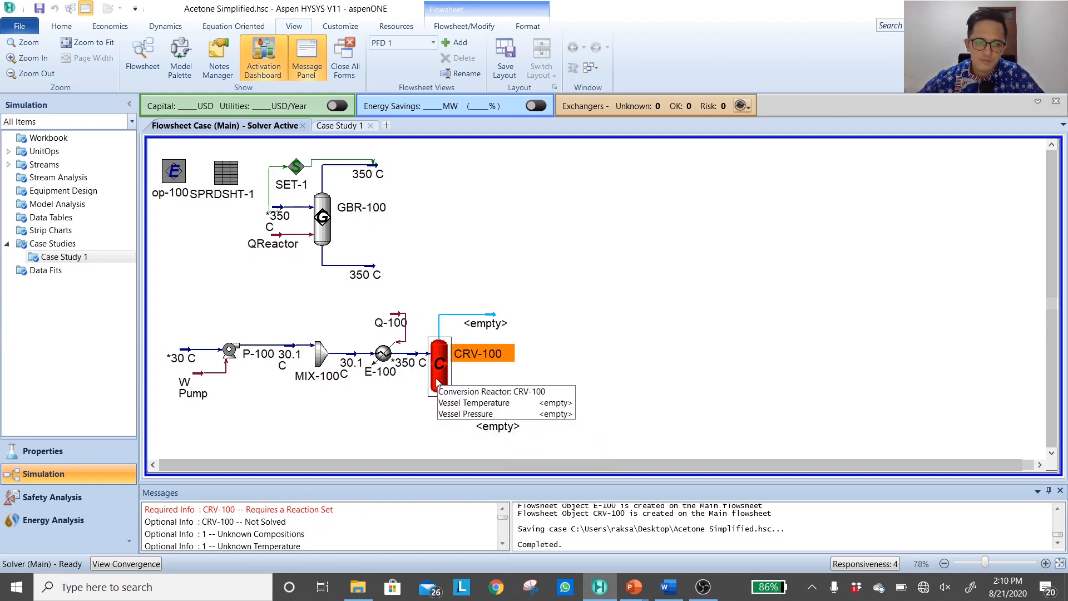
left_click_drag(430, 382, 406, 396)
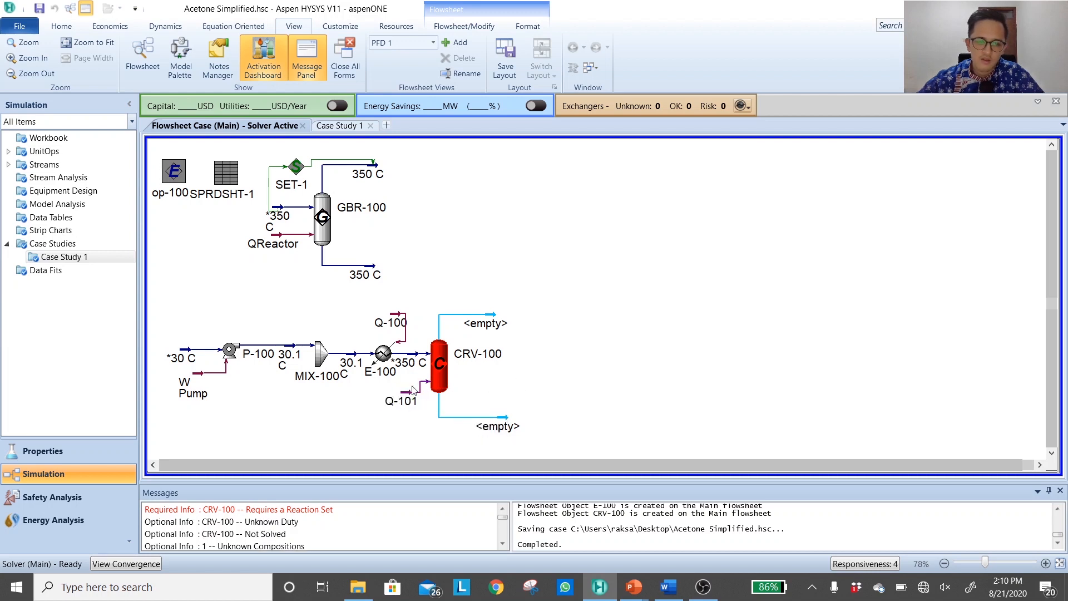
Check which reaction sets are available for conversion reactor CRV-100 and close its properties
double_click(437, 369)
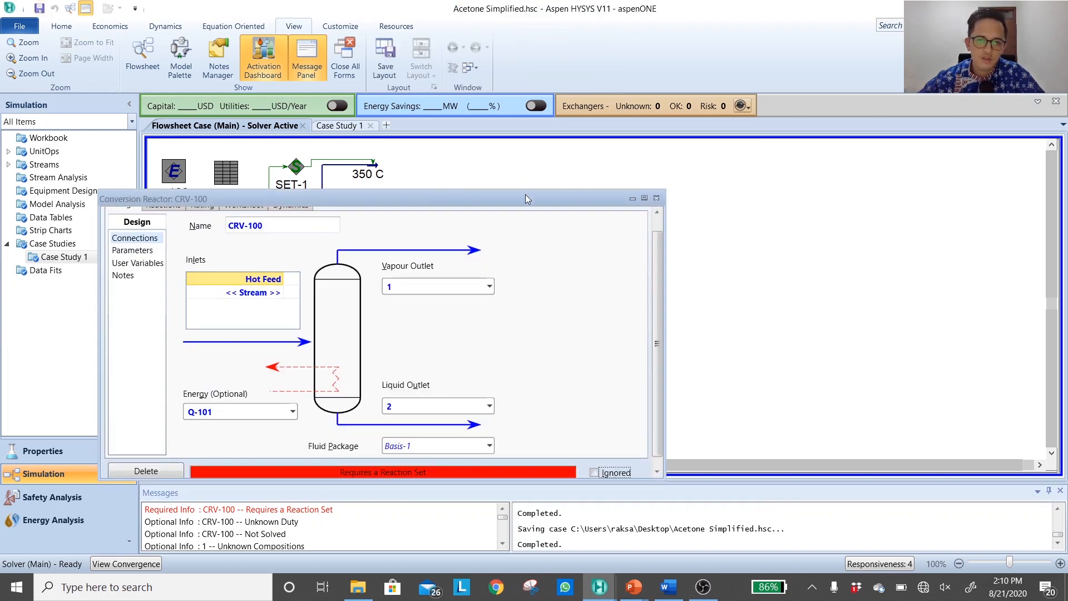
left_click_drag(526, 189, 525, 115)
left_click(163, 141)
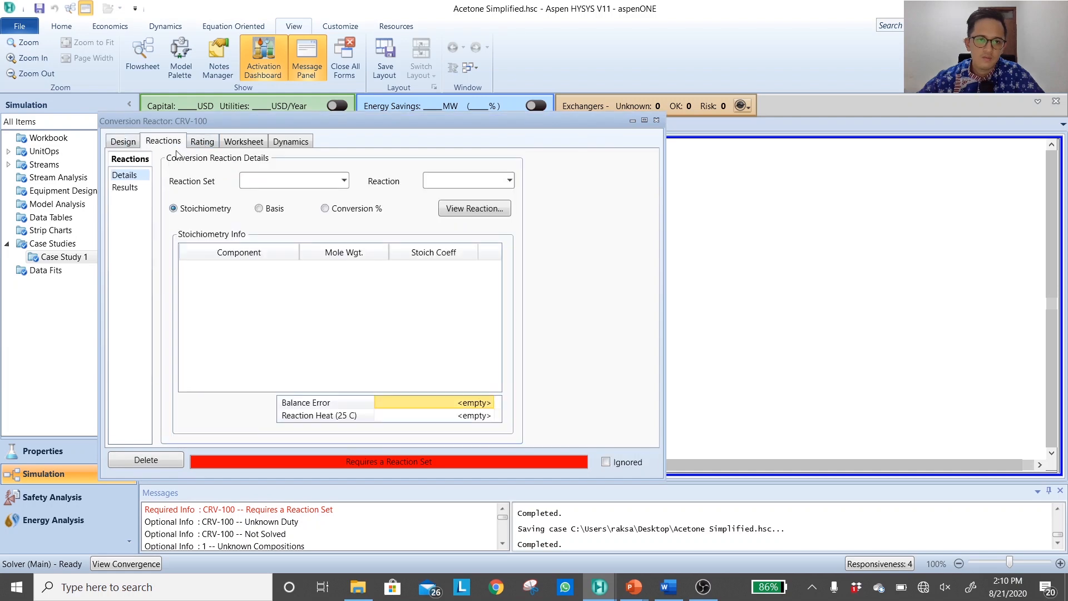
left_click(345, 180)
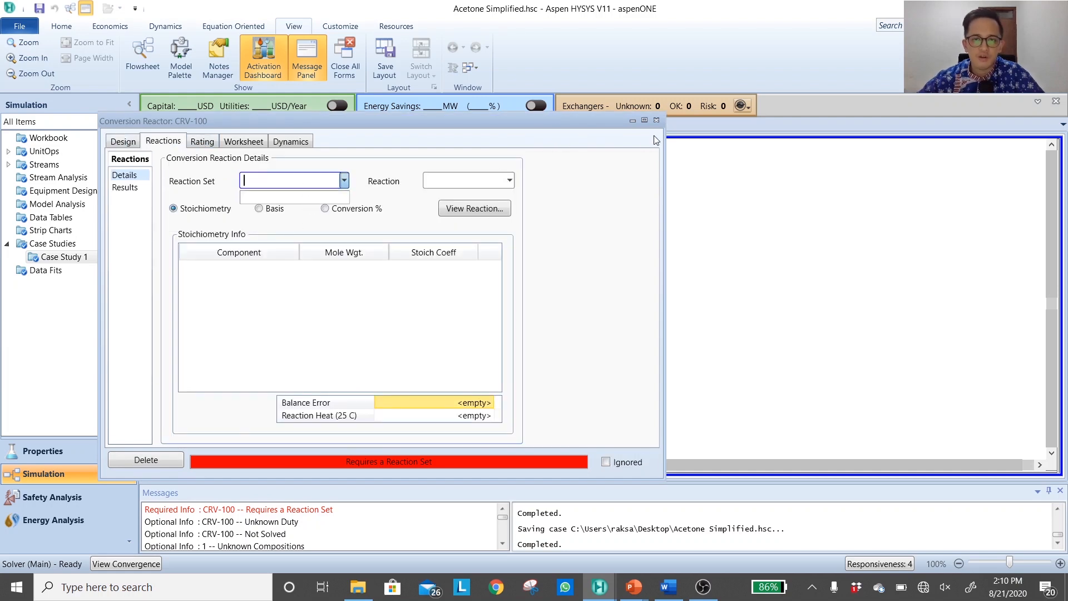
left_click(659, 122)
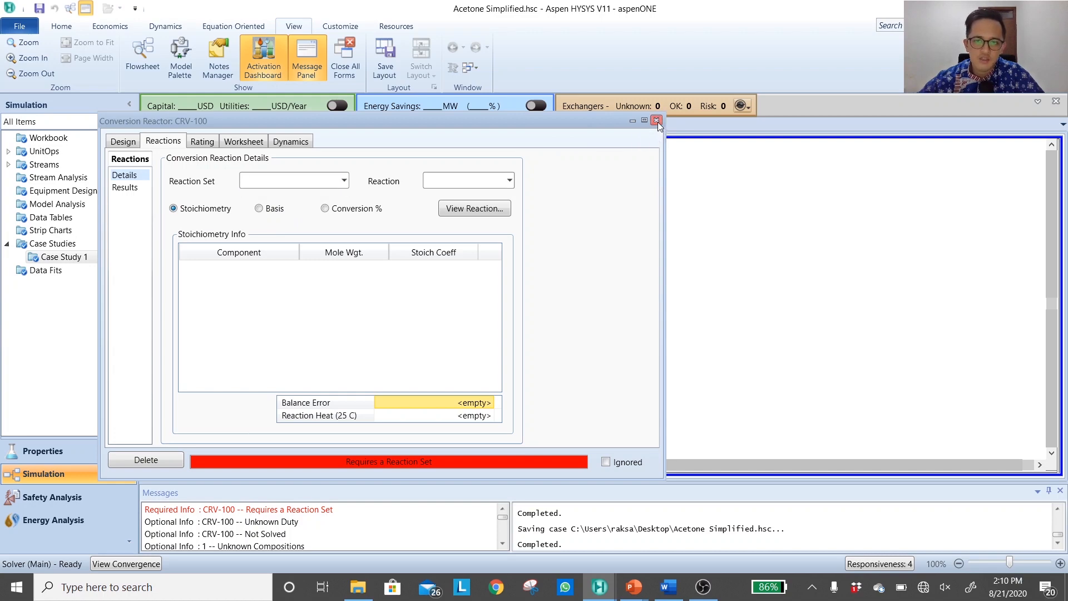
left_click(658, 122)
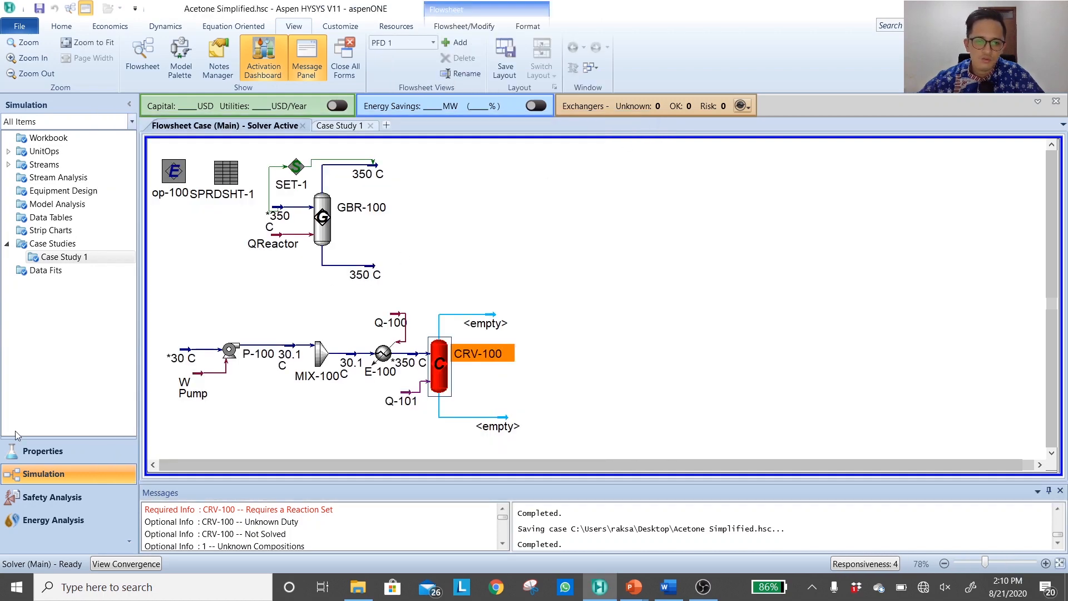
Create a new reaction set in the Properties environment and add a HYSYS conversion reaction to it
left_click(80, 461)
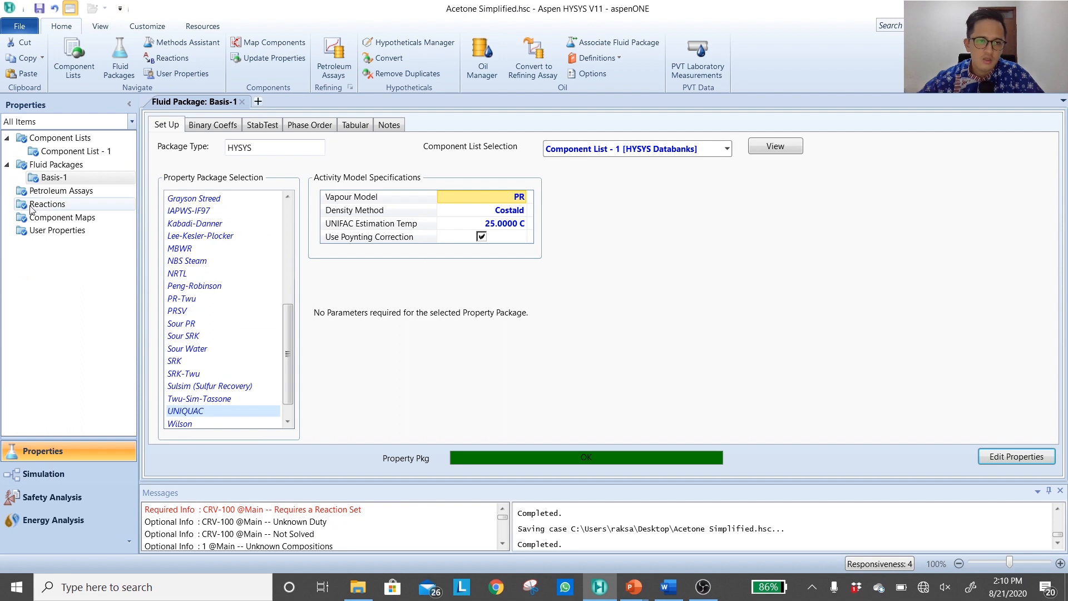
left_click(34, 207)
left_click(209, 424)
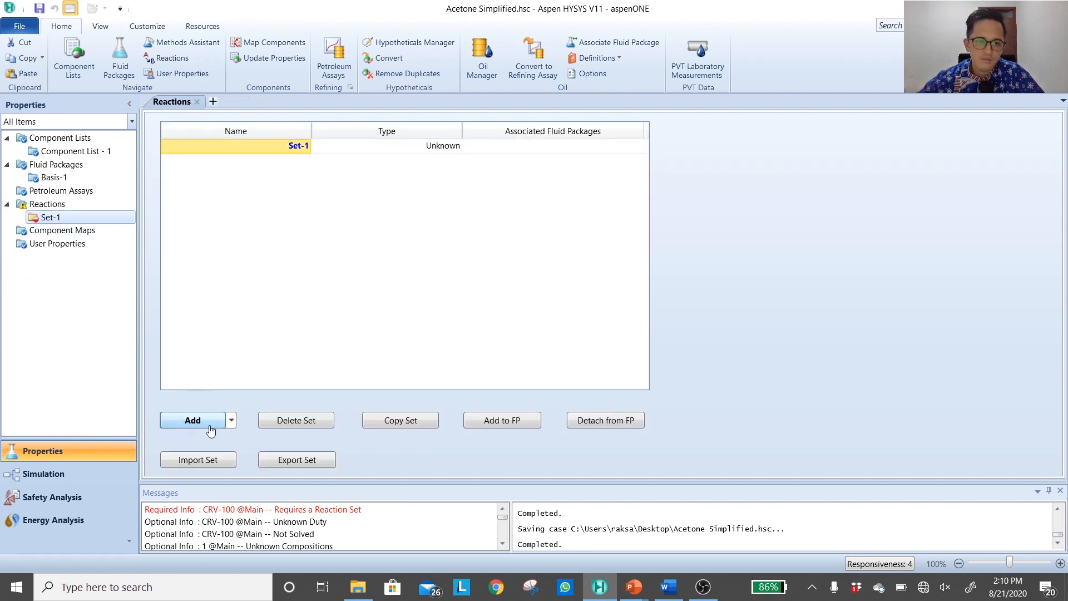
left_click(204, 465)
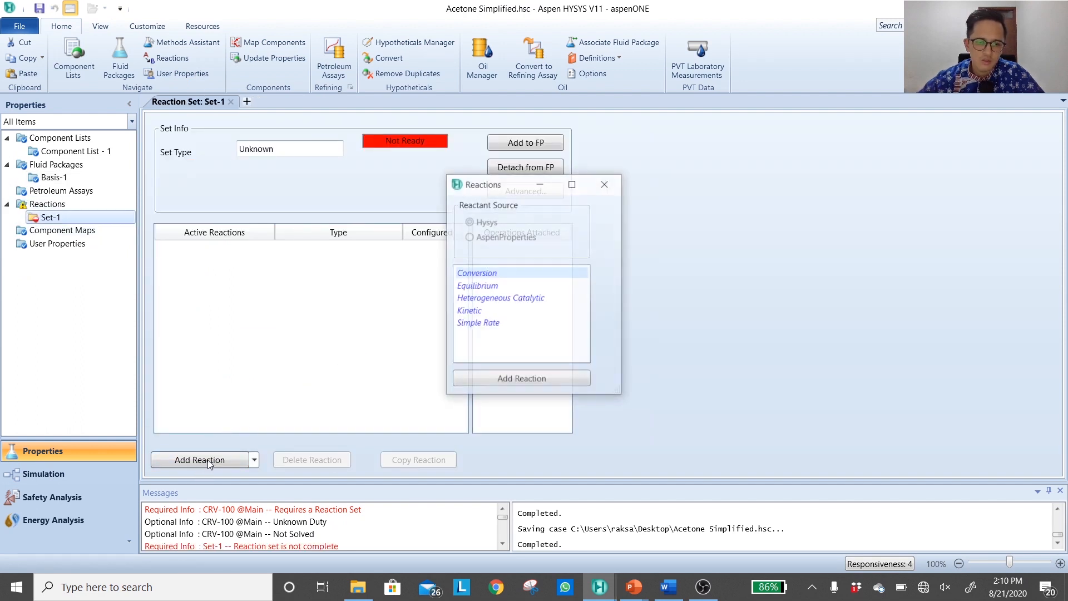
left_click(540, 383)
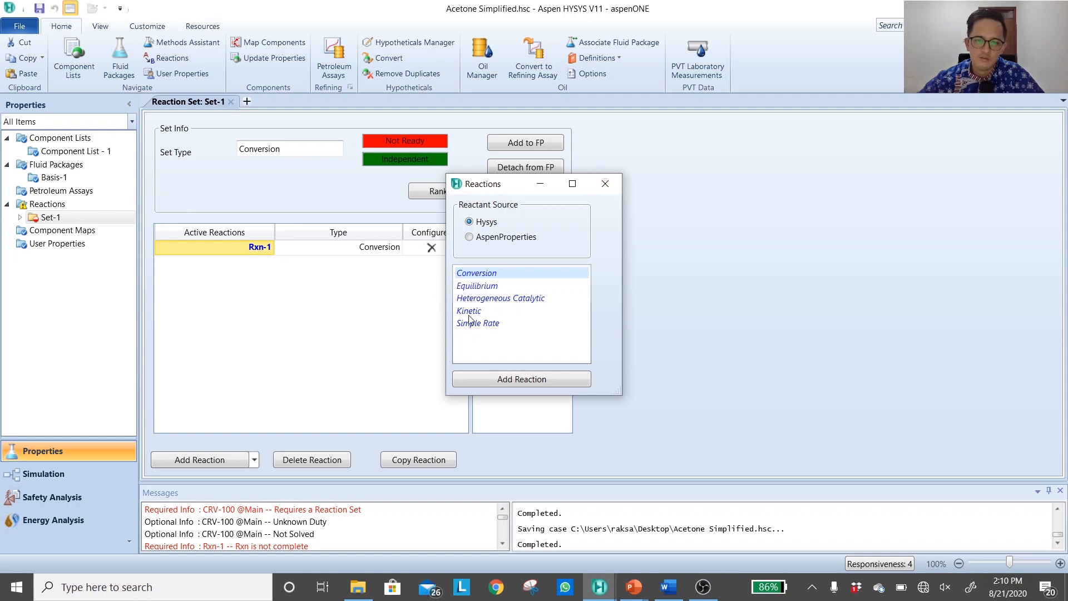
left_click(606, 184)
Open the conversion reaction Rxn-1 and add 2-Propanol, Acetone and Hydrogen to its stoichiometry
double_click(265, 247)
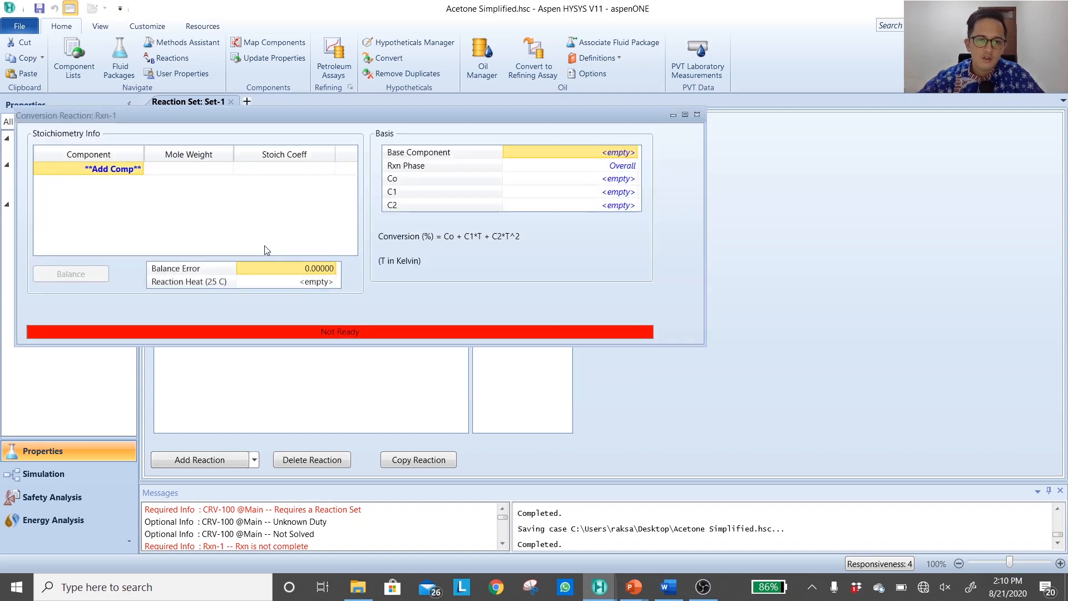
left_click(128, 169)
left_click(139, 169)
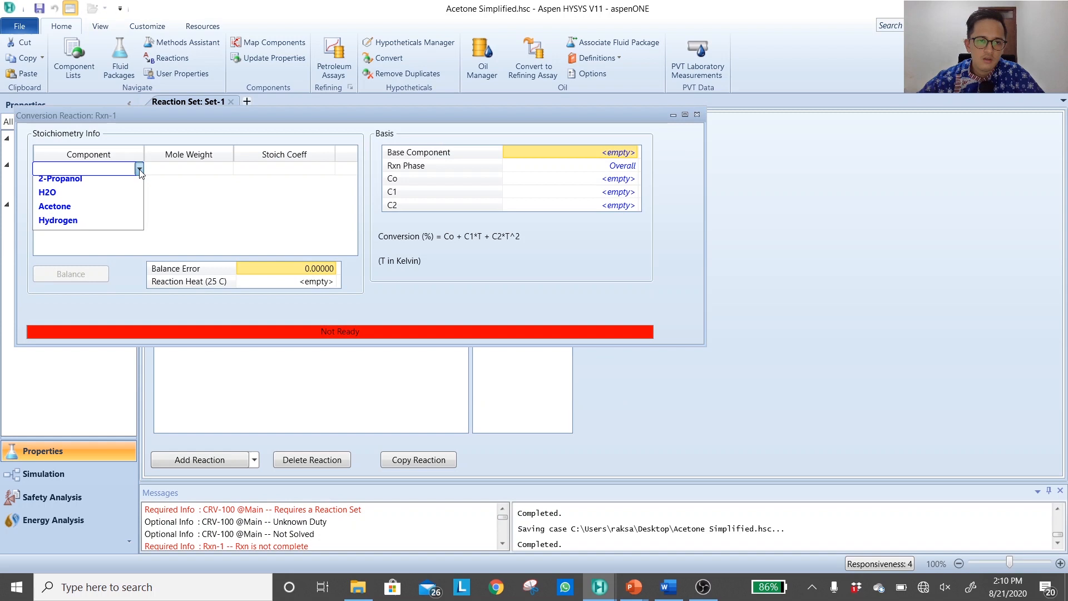
left_click(117, 195)
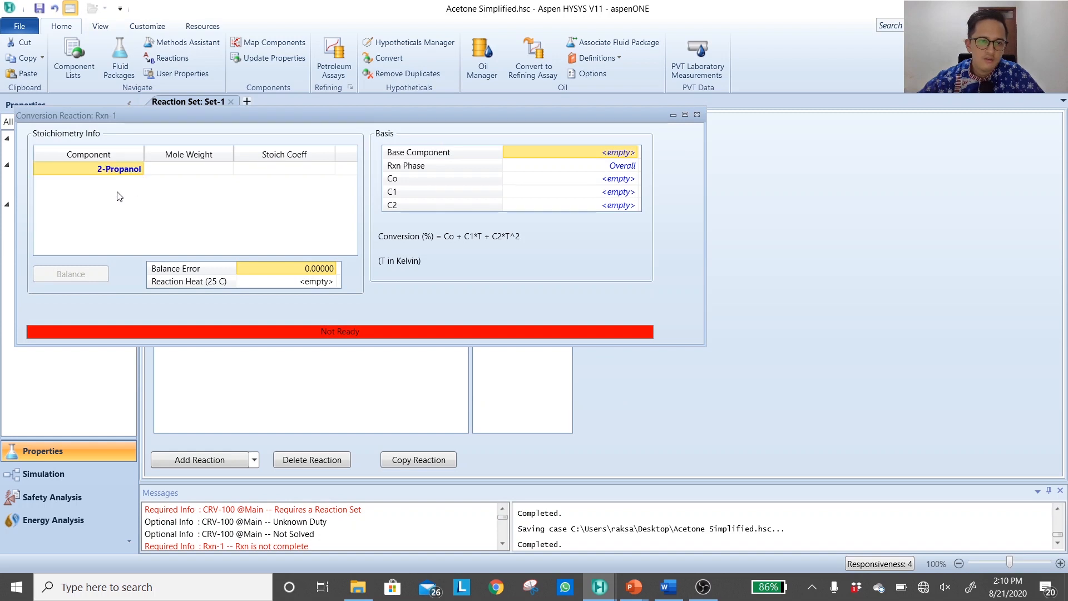
left_click(139, 182)
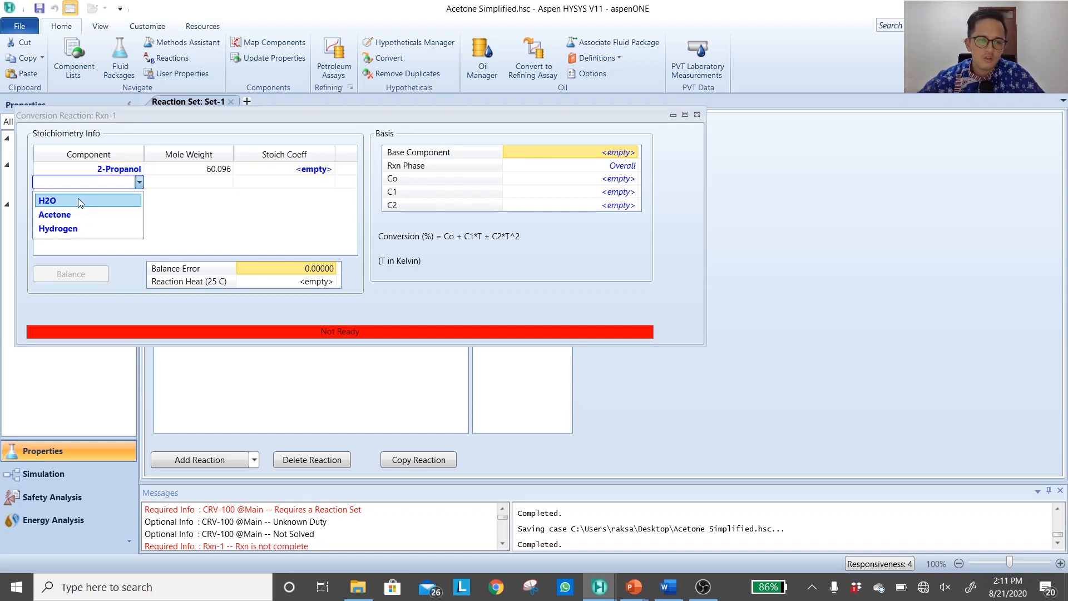
left_click(133, 216)
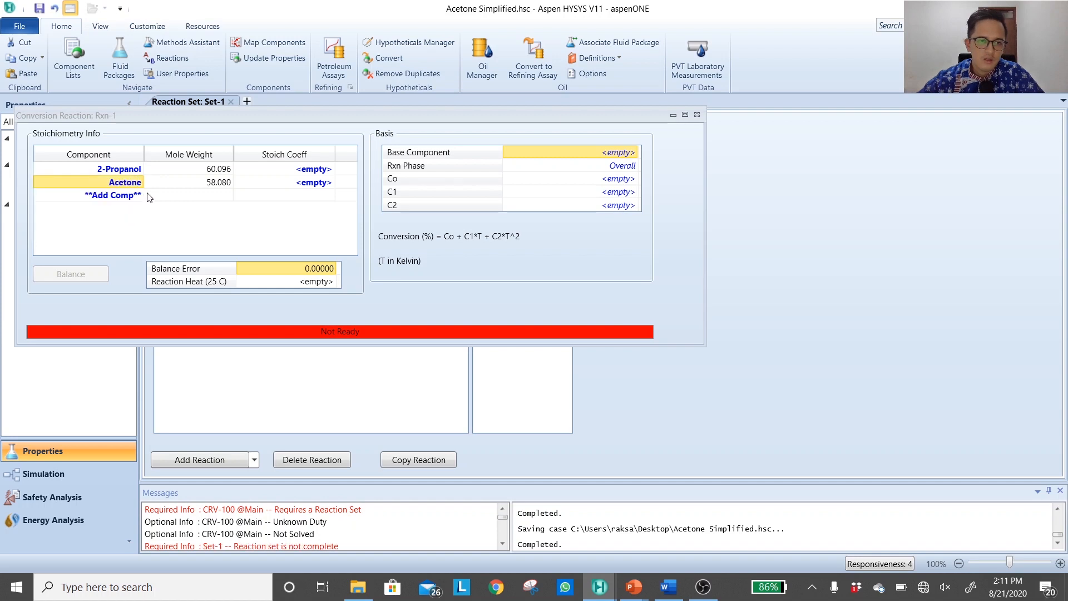
left_click(139, 195)
left_click(62, 228)
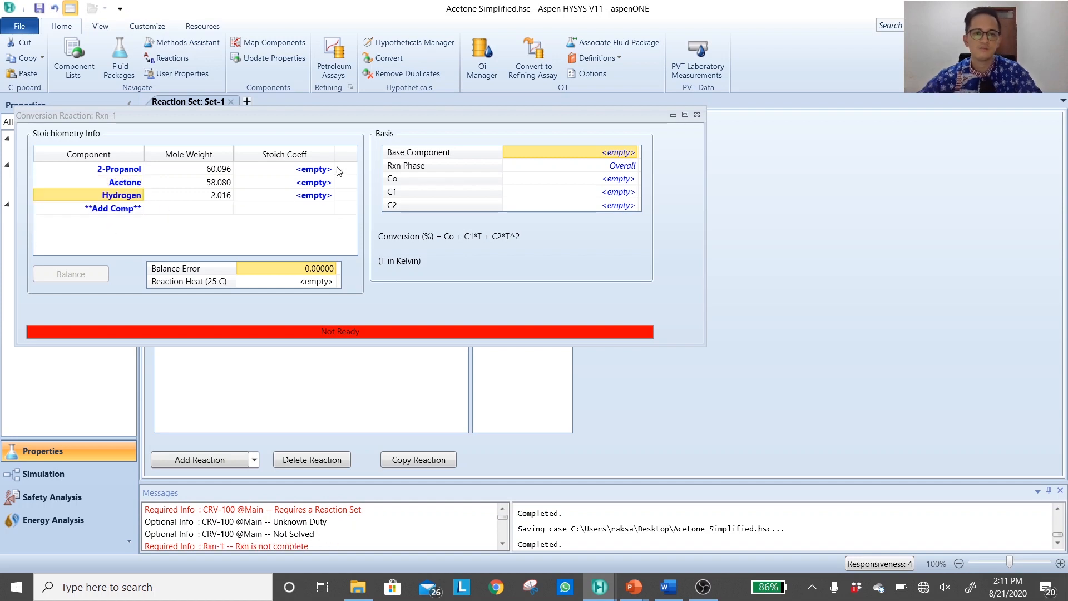
Set the stoichiometric coefficients of Rxn-1 to -1 for 2-Propanol, 1 for Acetone and 1 for Hydrogen
left_click(298, 174)
type("-")
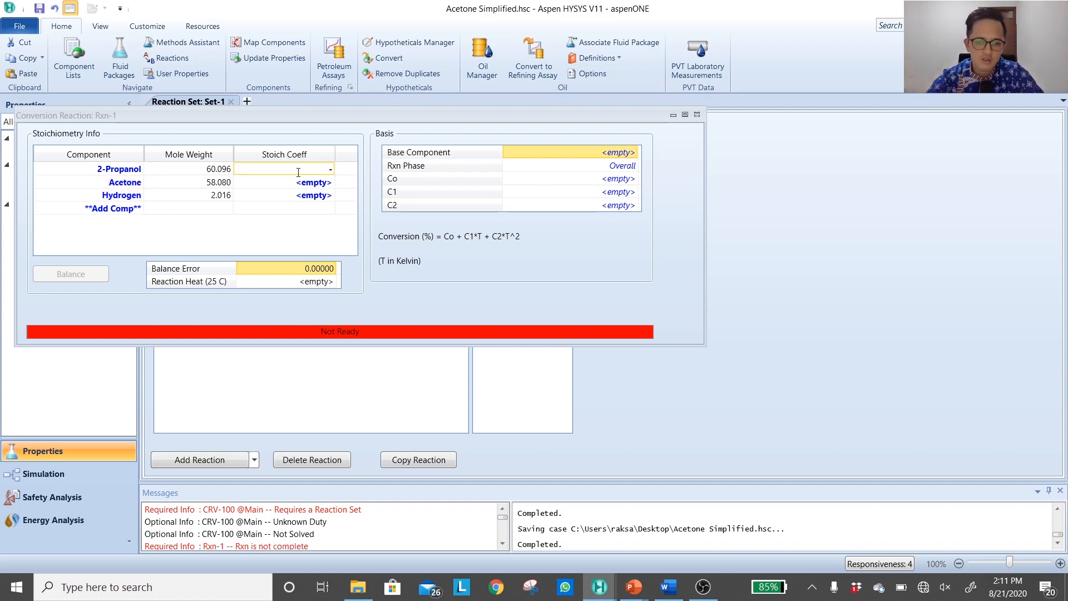
type("2")
key("Return")
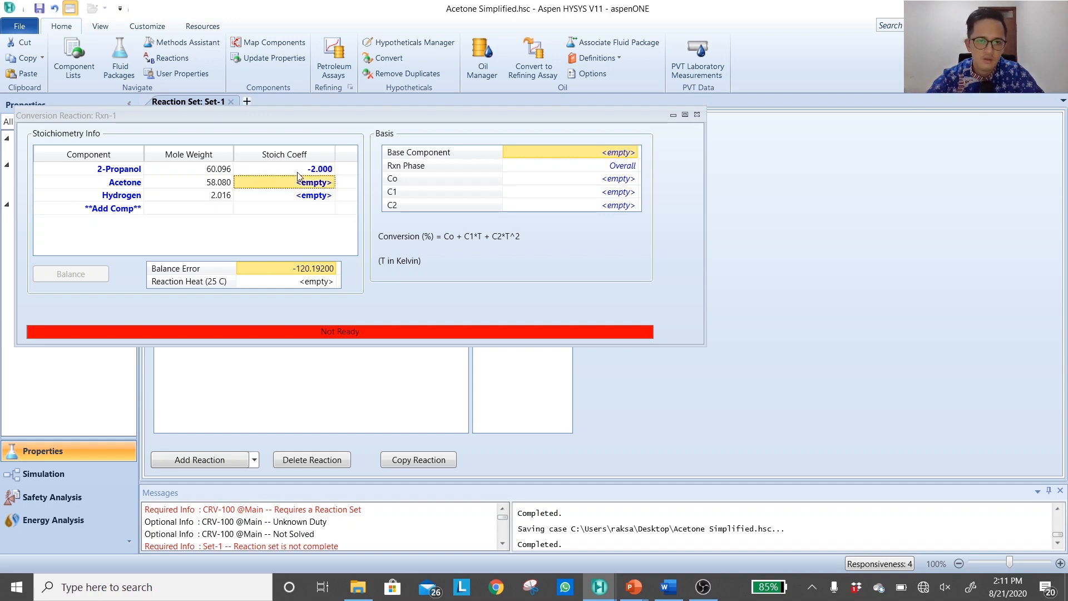
type("1")
key("Return")
type("1")
key("Return")
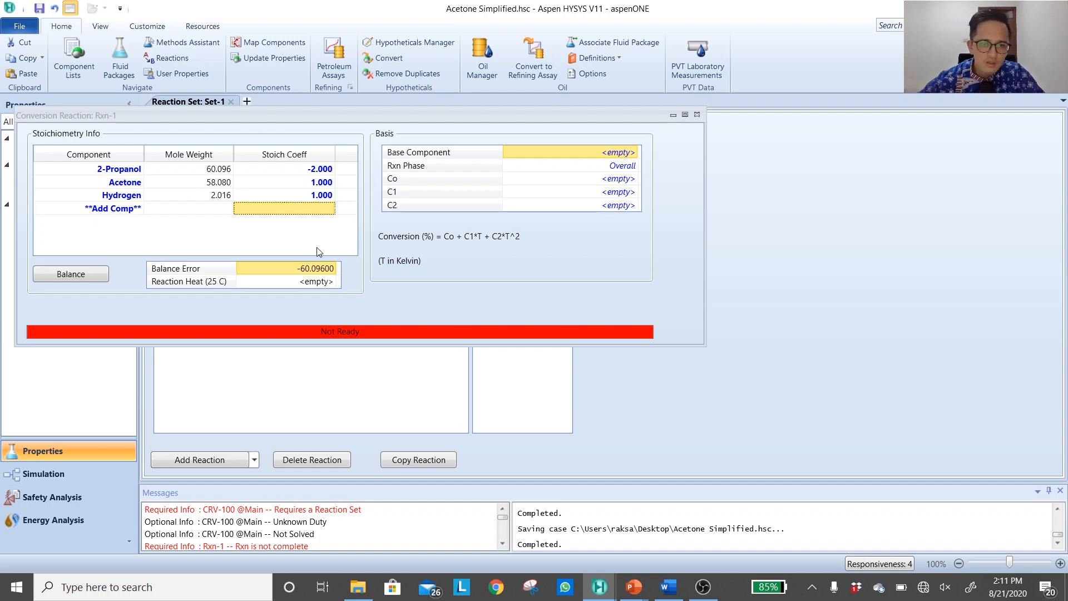
left_click(323, 169)
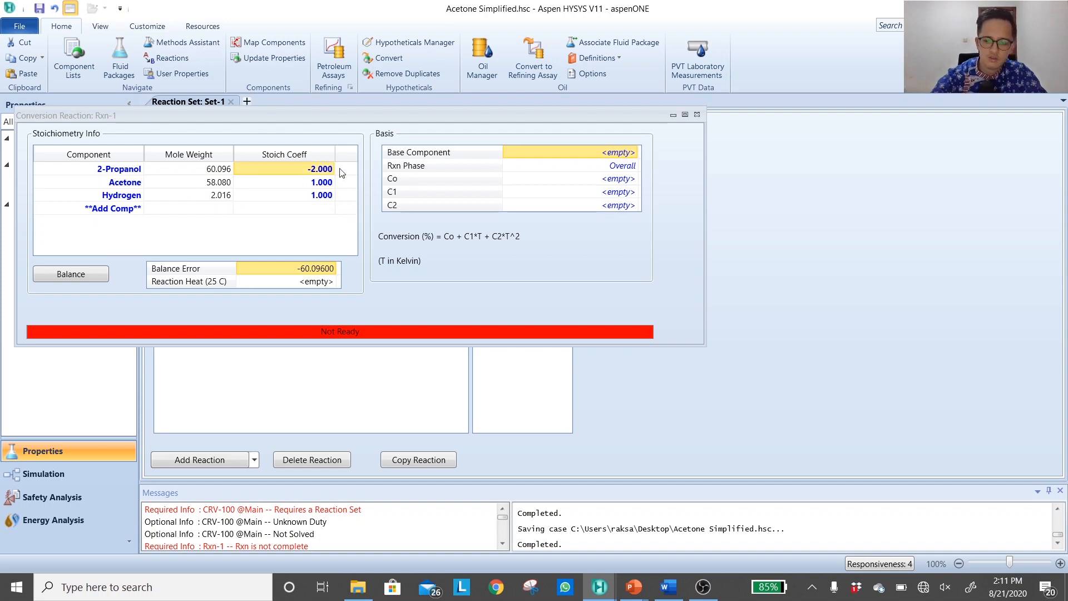
type("-1")
key("Return")
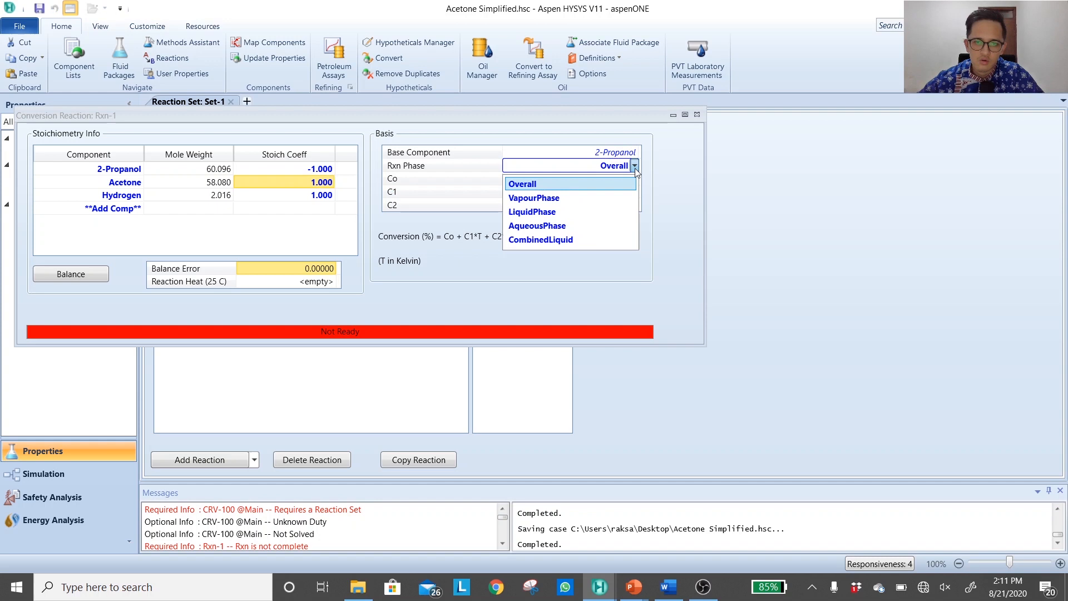
Set the reaction phase of Rxn-1 to VapourPhase and its conversion coefficient Co to 90, keeping 2-Propanol as base component
left_click(598, 198)
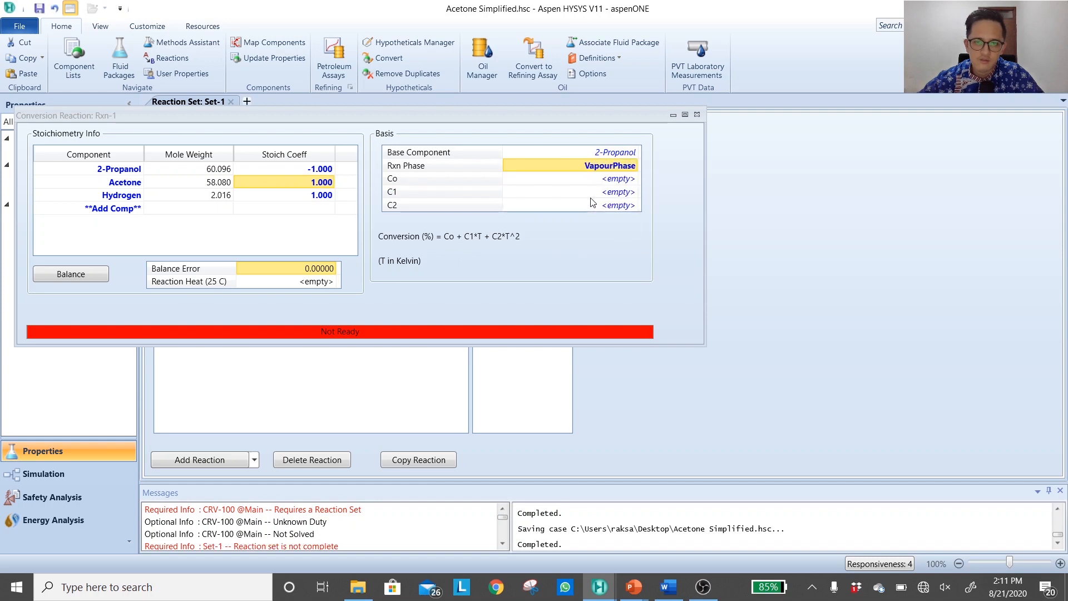
left_click(634, 151)
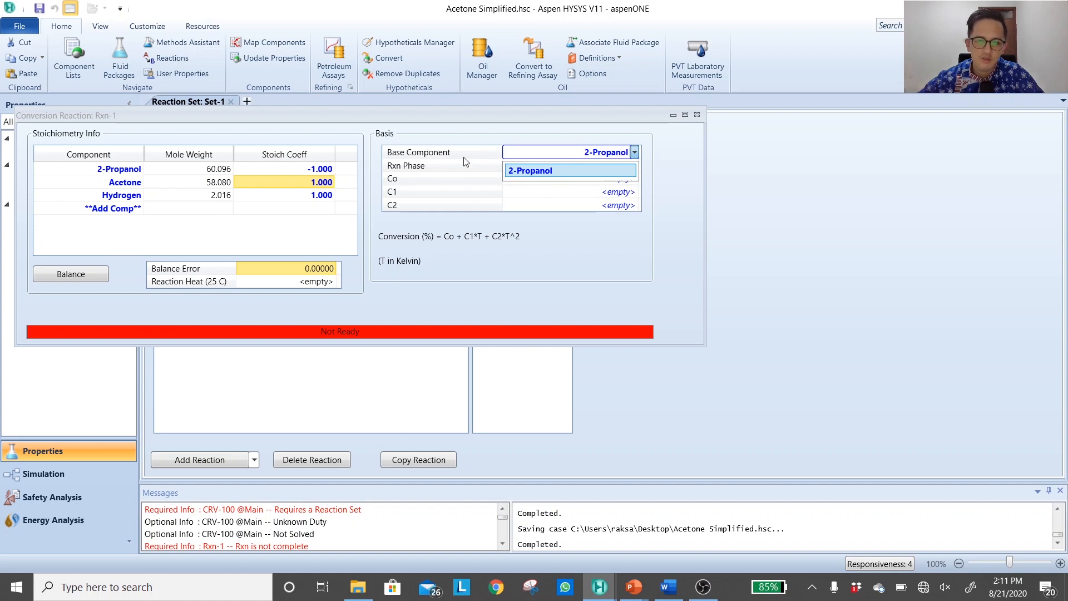
left_click(471, 178)
left_click(598, 179)
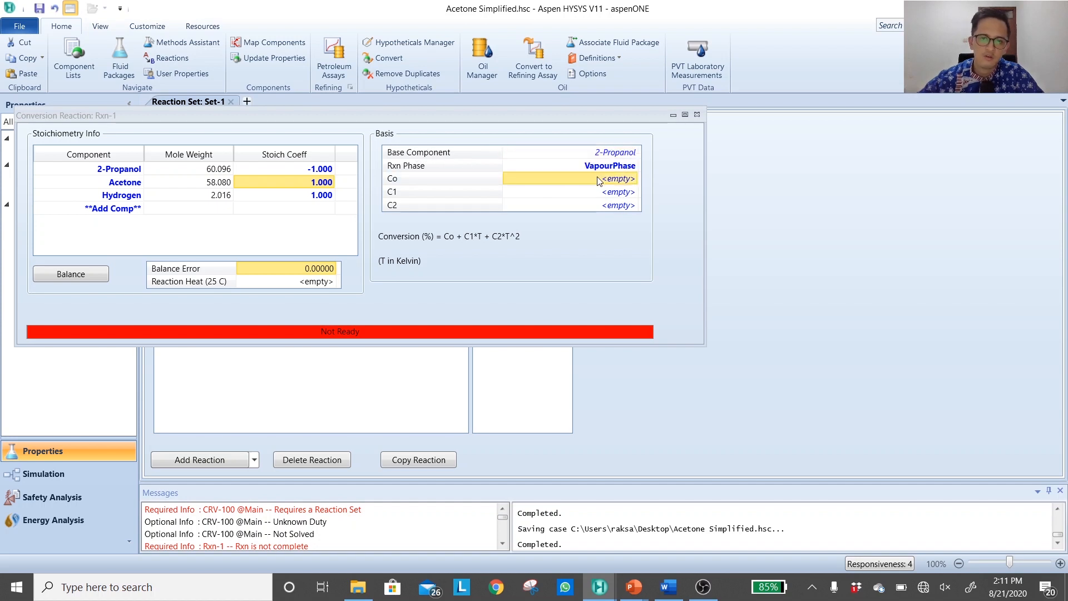
type("90")
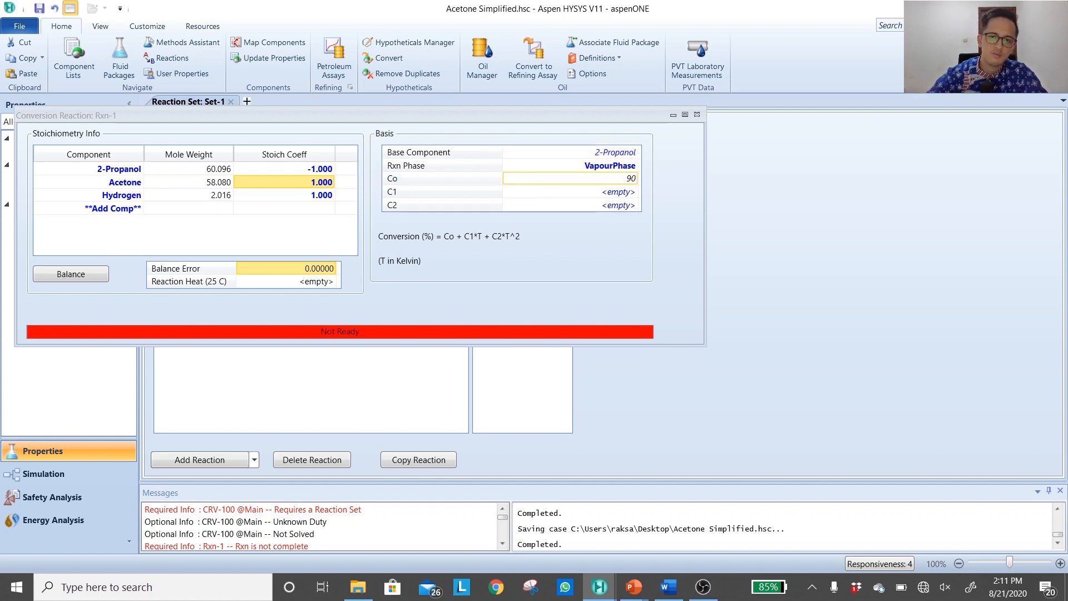
key("Return")
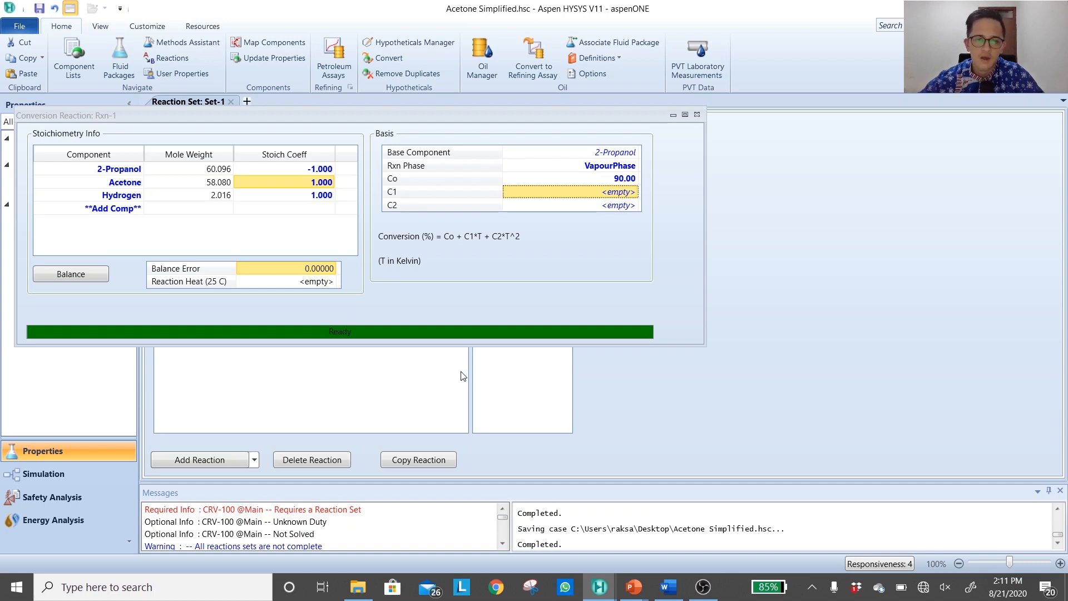
Close the Rxn-1 definition and attach reaction set Set-1 to fluid package Basis-1
left_click(697, 116)
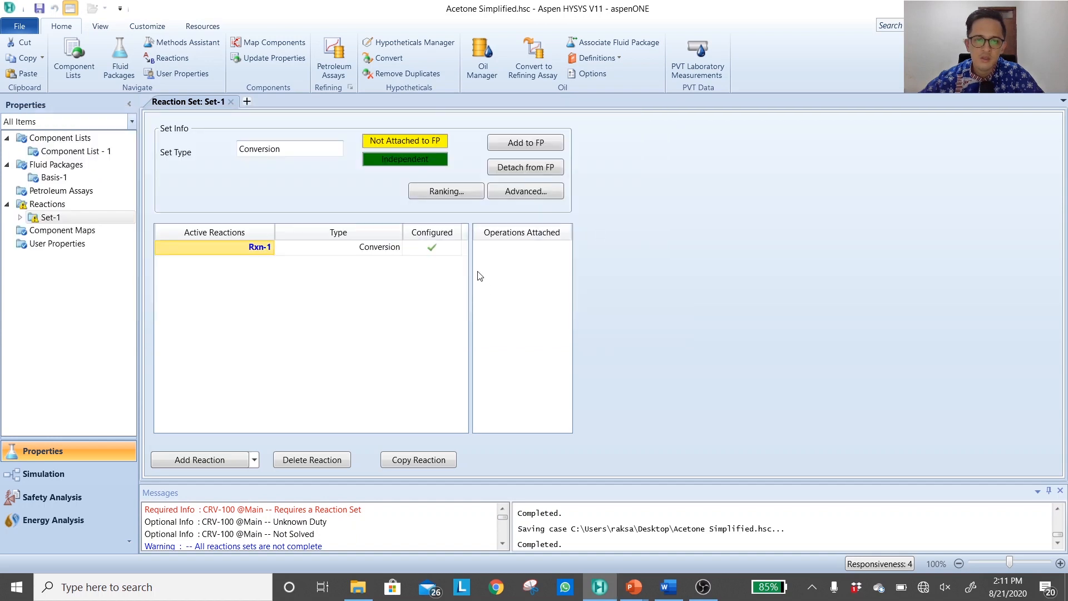
left_click(527, 143)
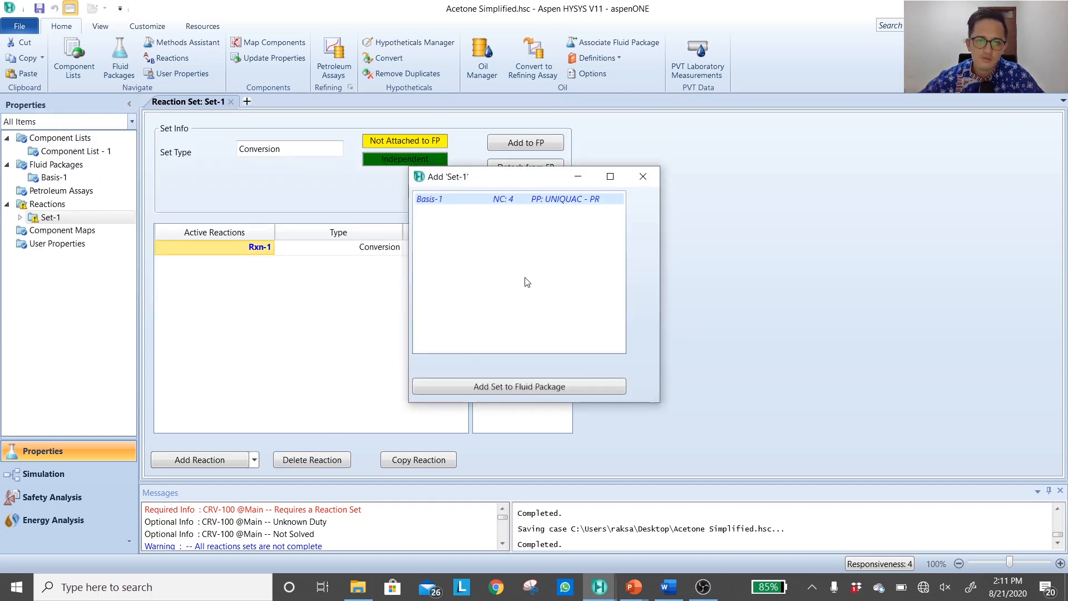
left_click(543, 385)
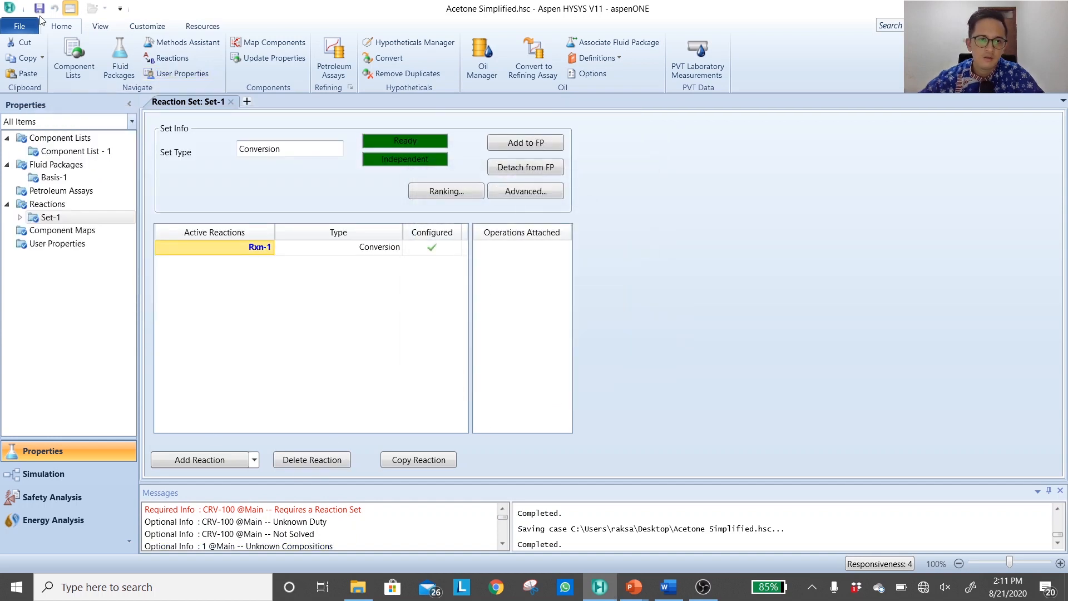
Return to the Simulation environment and assign reaction set Set-1 to conversion reactor CRV-100
left_click(62, 484)
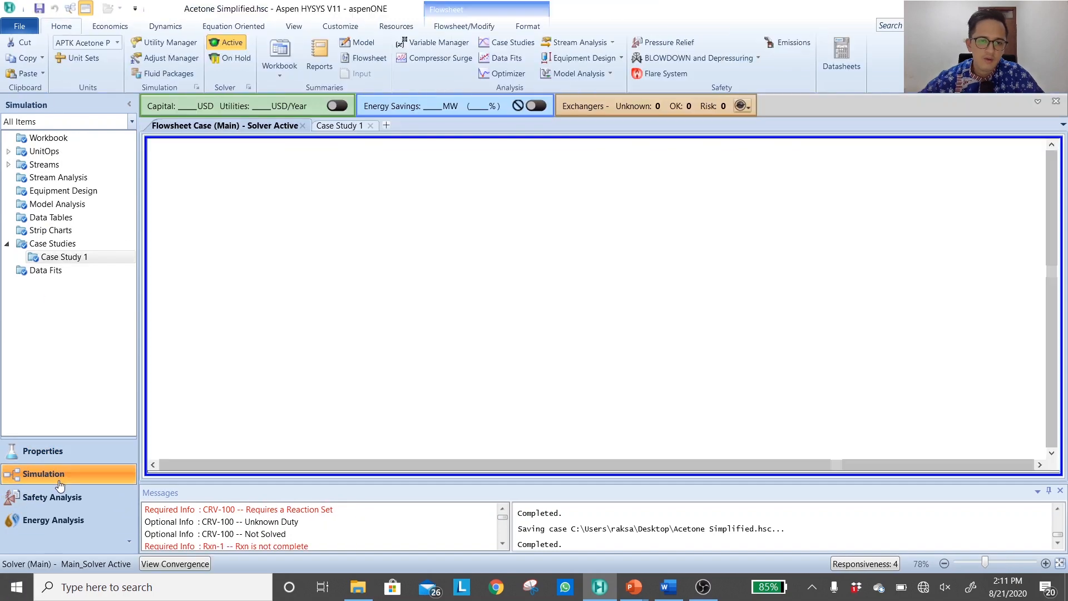
double_click(439, 365)
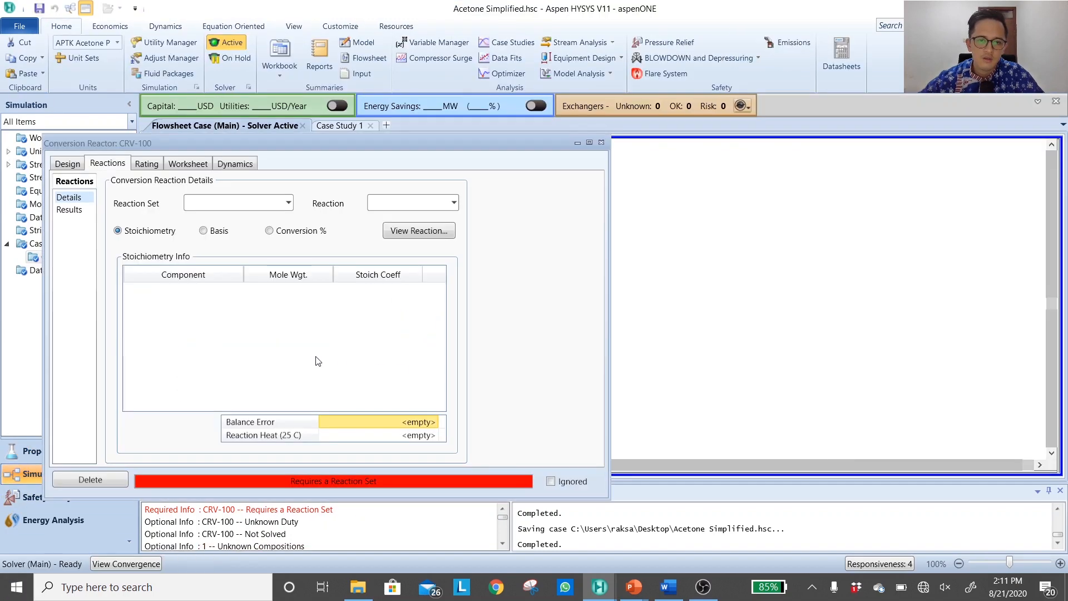
left_click(289, 203)
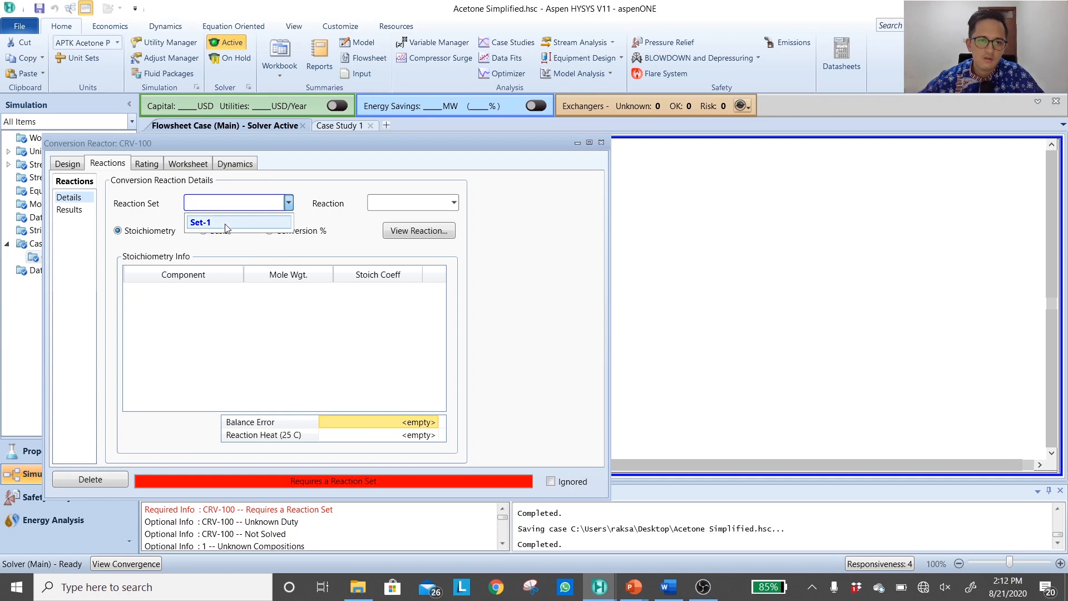
left_click(205, 221)
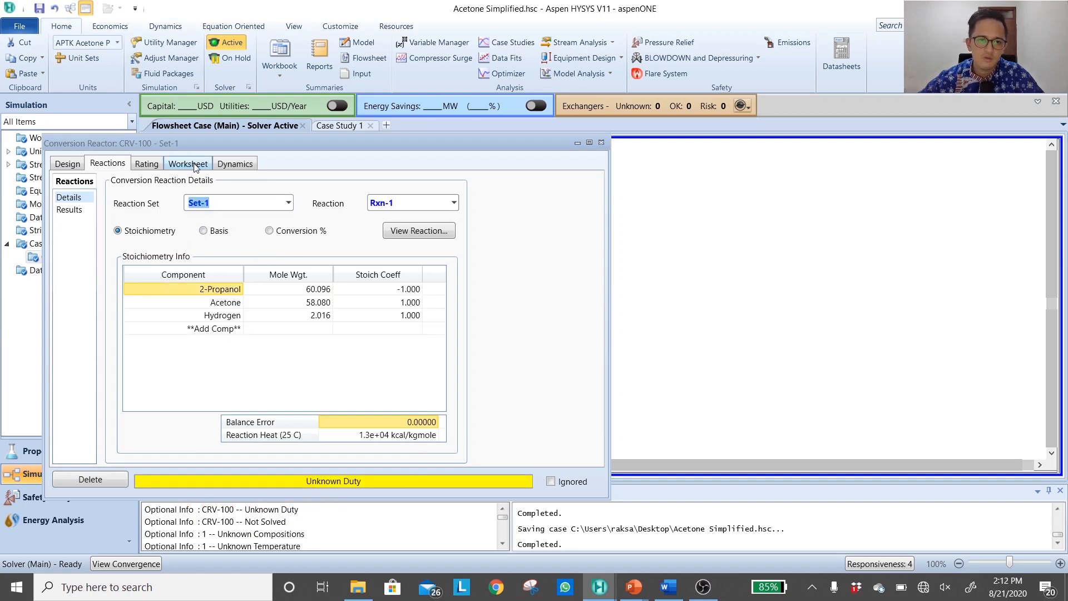
Display stream names on the flowsheet and set product stream 1 to 350 C in the worksheet of CRV-100
left_click(176, 164)
left_click_drag(245, 141, 775, 166)
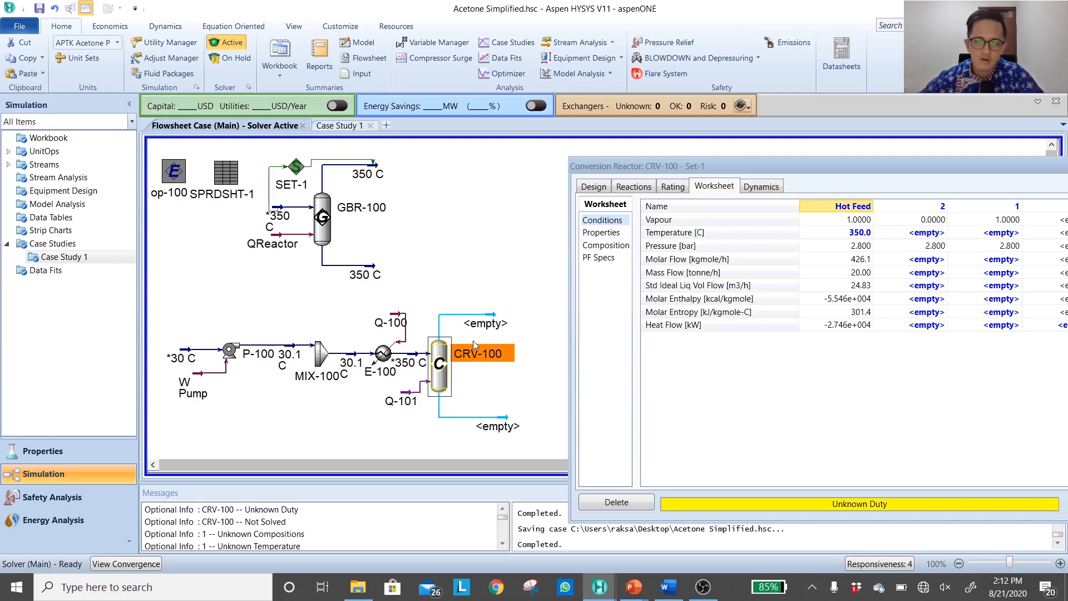
left_click(544, 305)
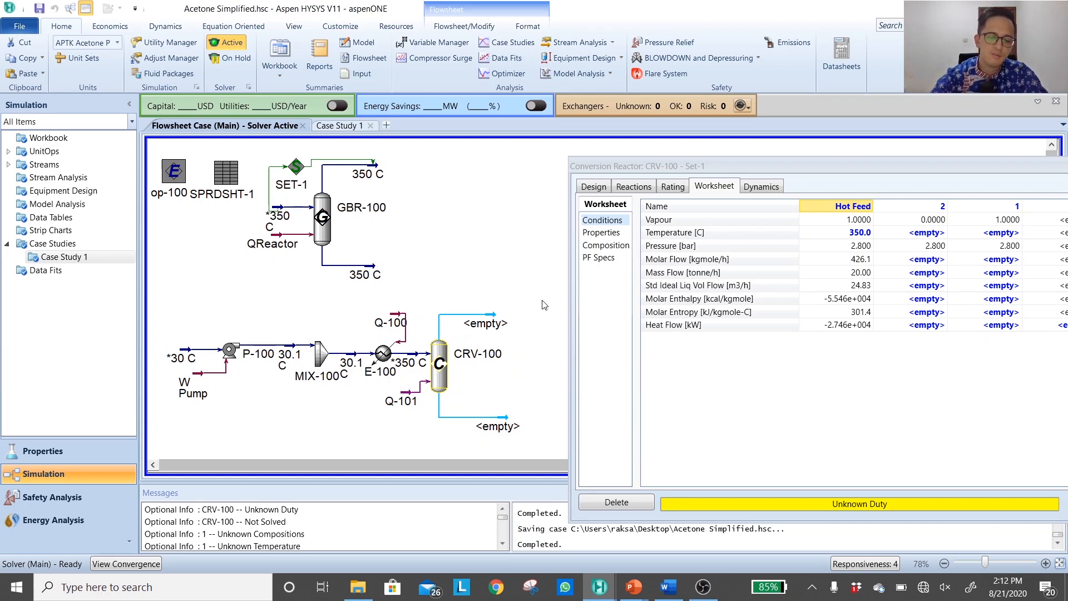
key("shift+n")
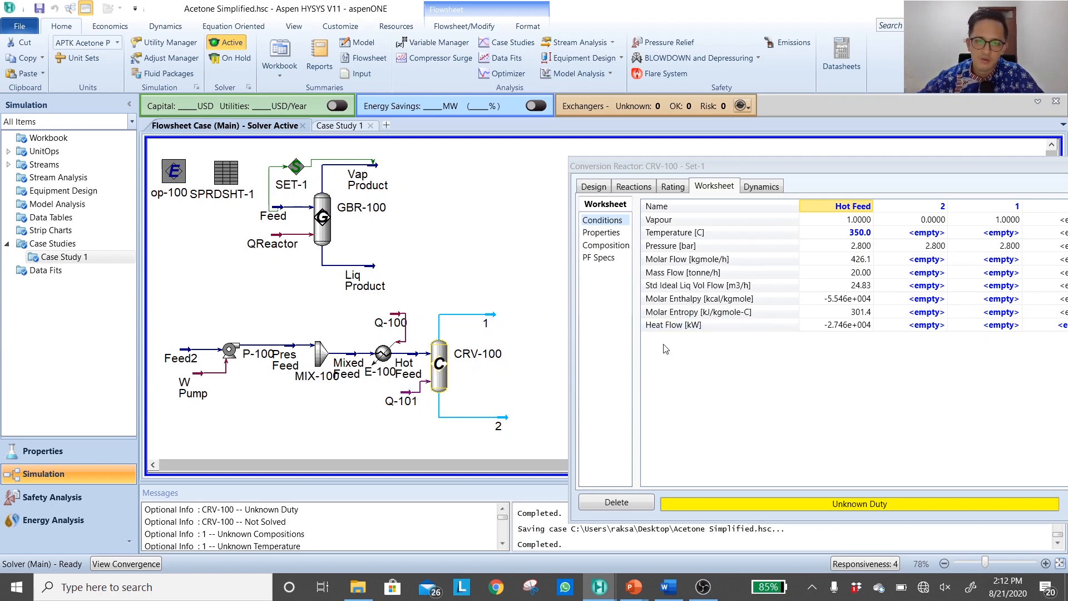
left_click(1015, 235)
type("350")
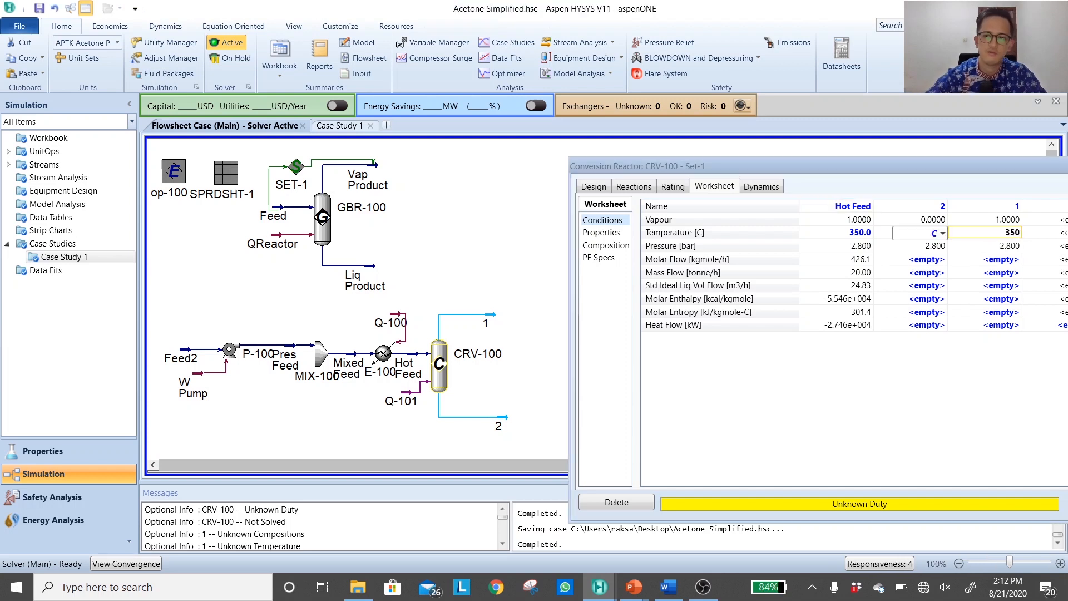
key("Return")
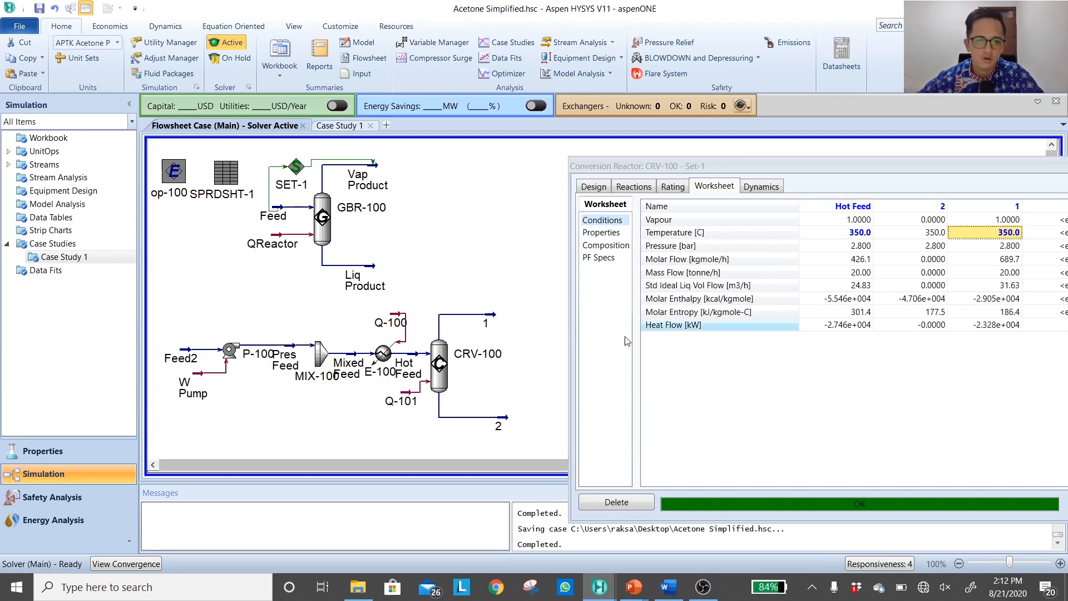
Shift product streams 1 and 2 slightly closer to CRV-100 on the flowsheet and close the reactor's properties
left_click(493, 422)
left_click_drag(490, 418, 490, 419)
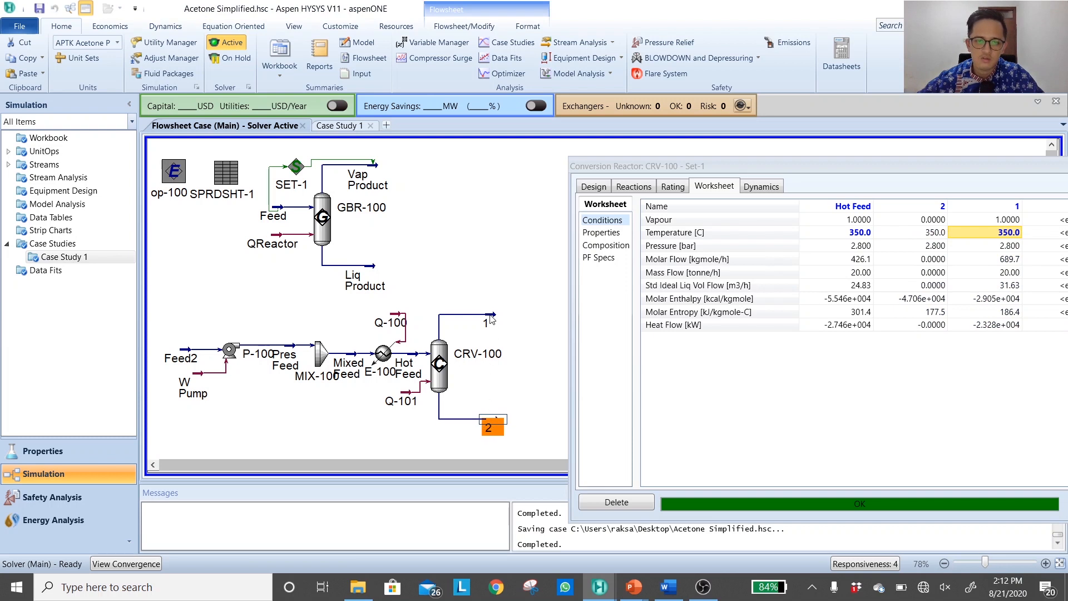
left_click_drag(489, 316, 482, 317)
left_click(455, 249)
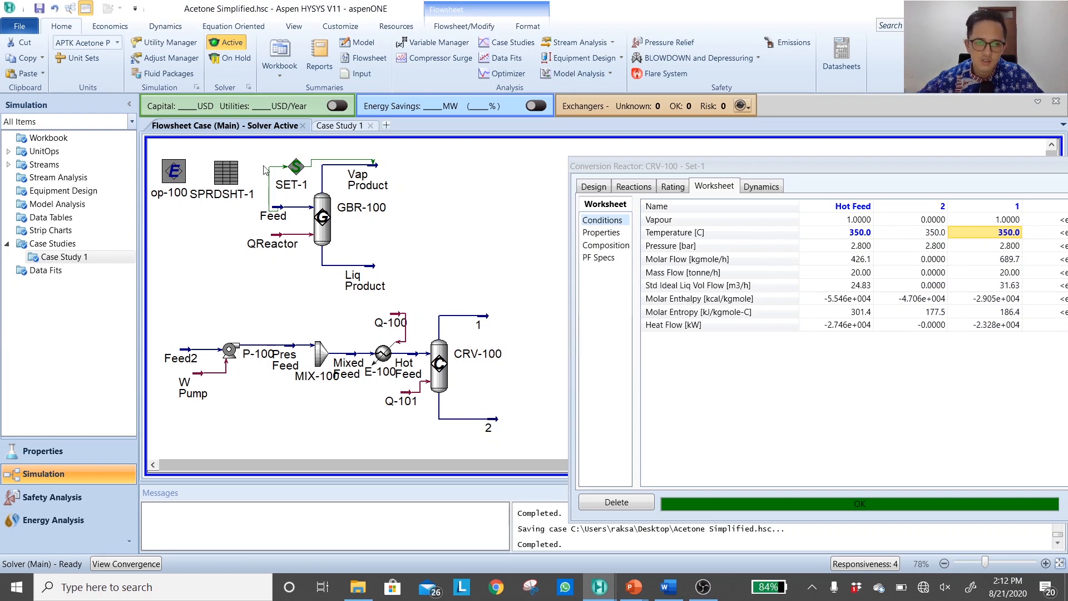
mouse_move(338, 203)
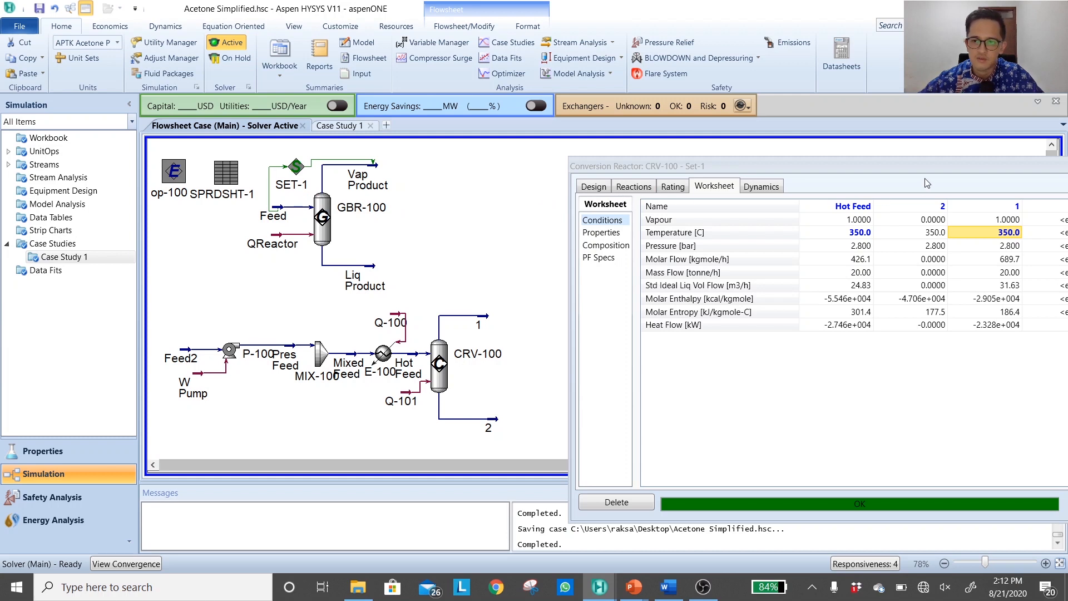
mouse_move(495, 427)
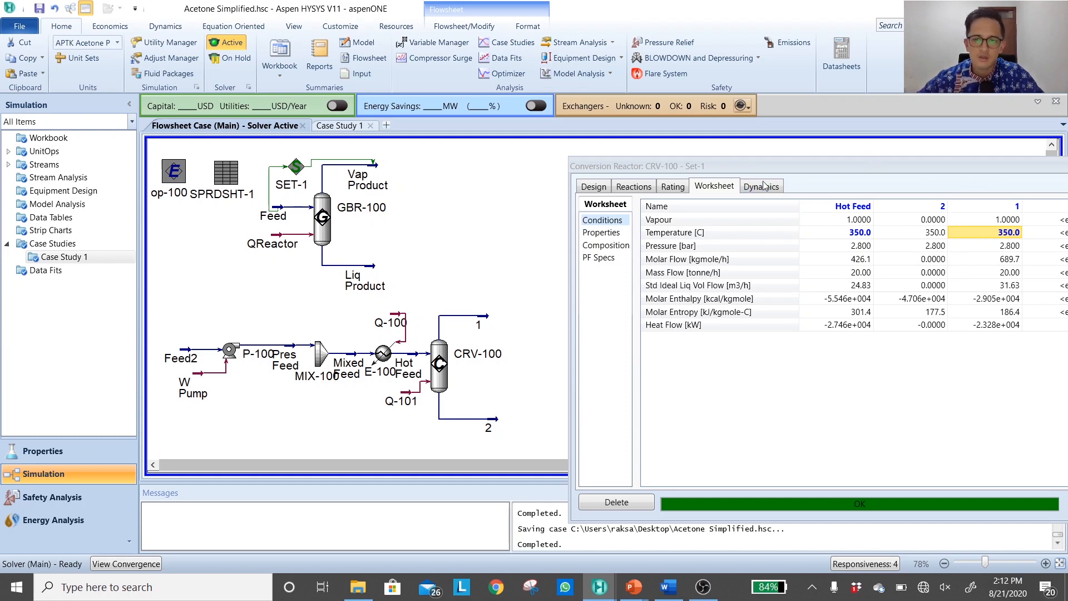
left_click(491, 200)
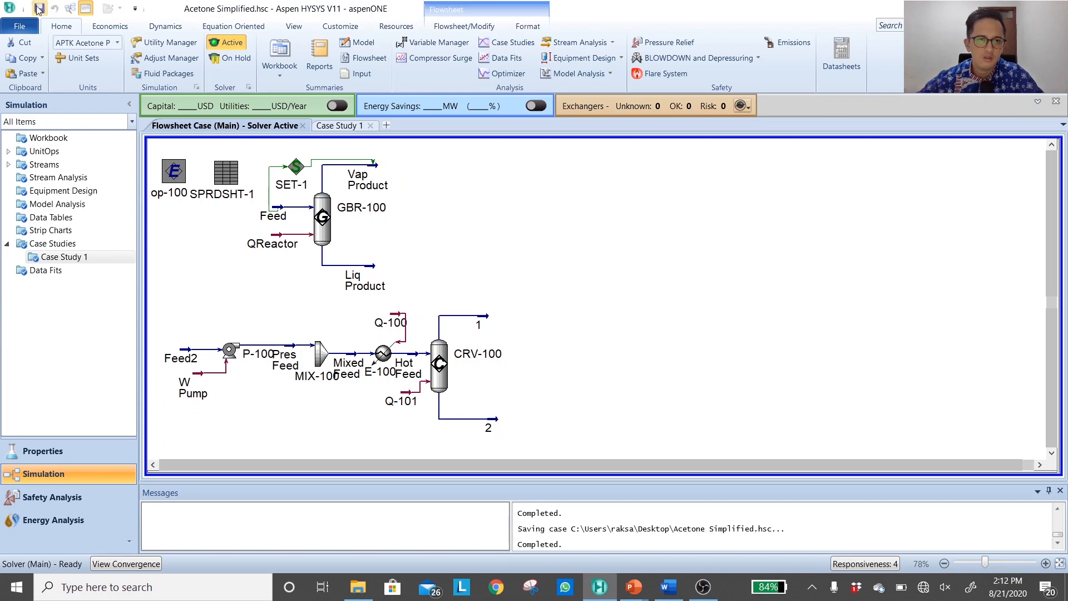
Set the pressure drop of reactor CRV-100 to 0.8 bar and check the stream conditions in its worksheet
double_click(448, 371)
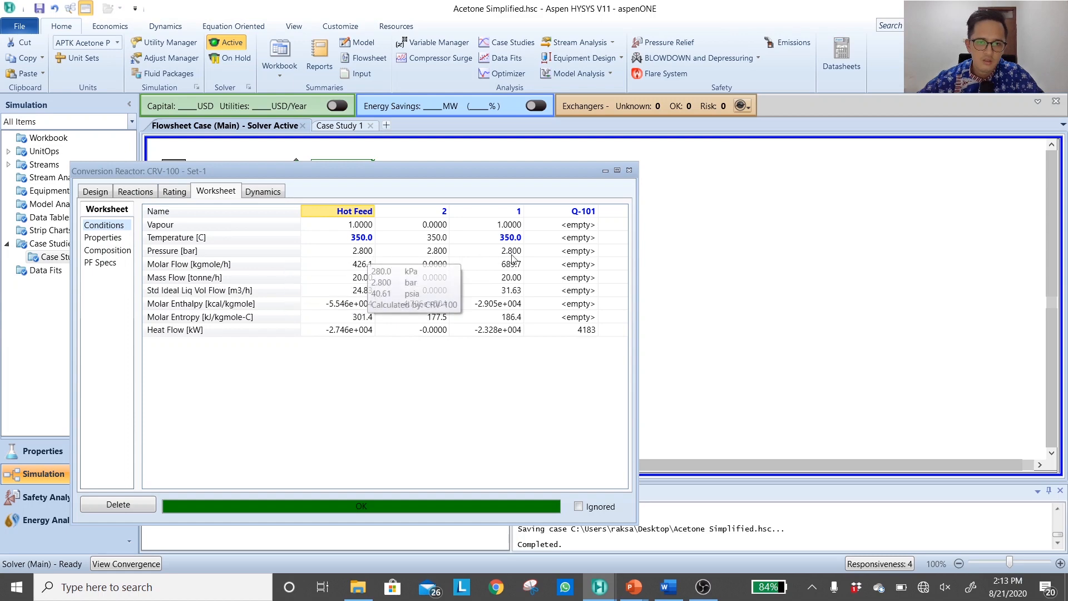
left_click_drag(477, 171, 918, 227)
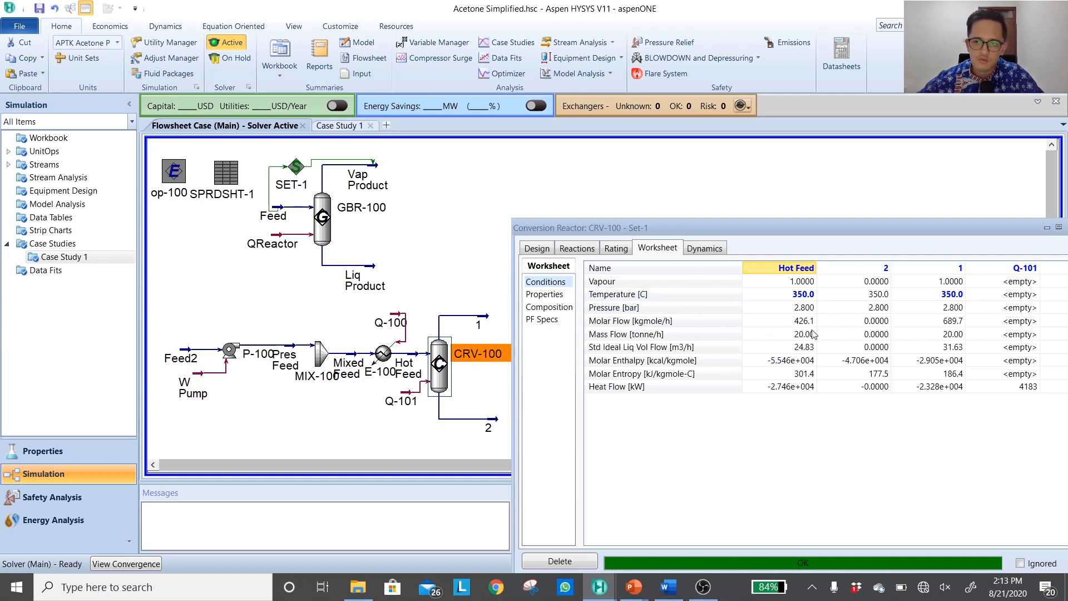
left_click(537, 248)
left_click(545, 296)
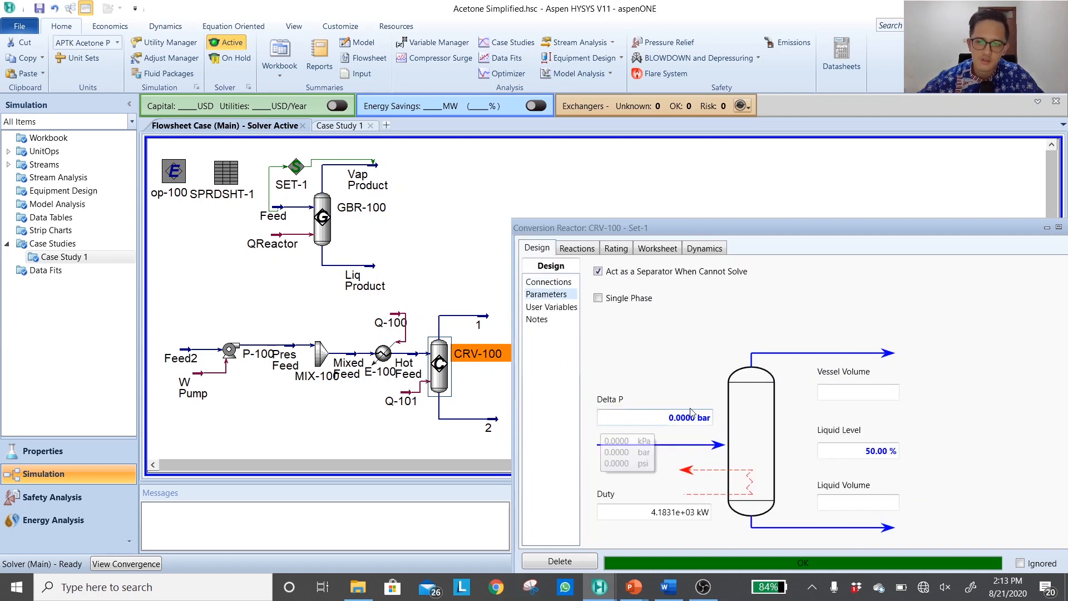
left_click(669, 416)
type("0.")
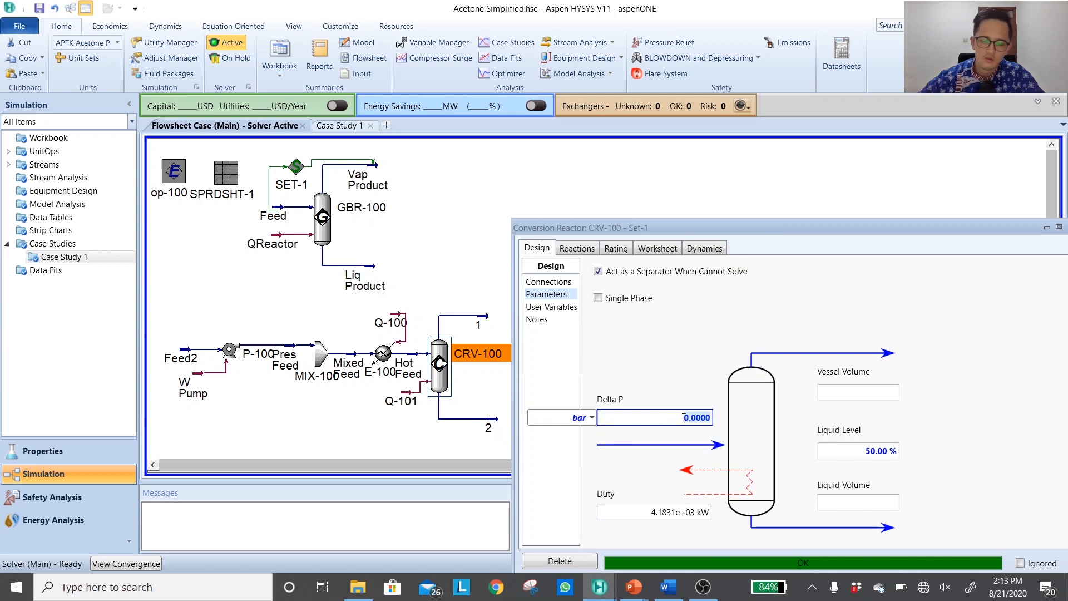
type("8")
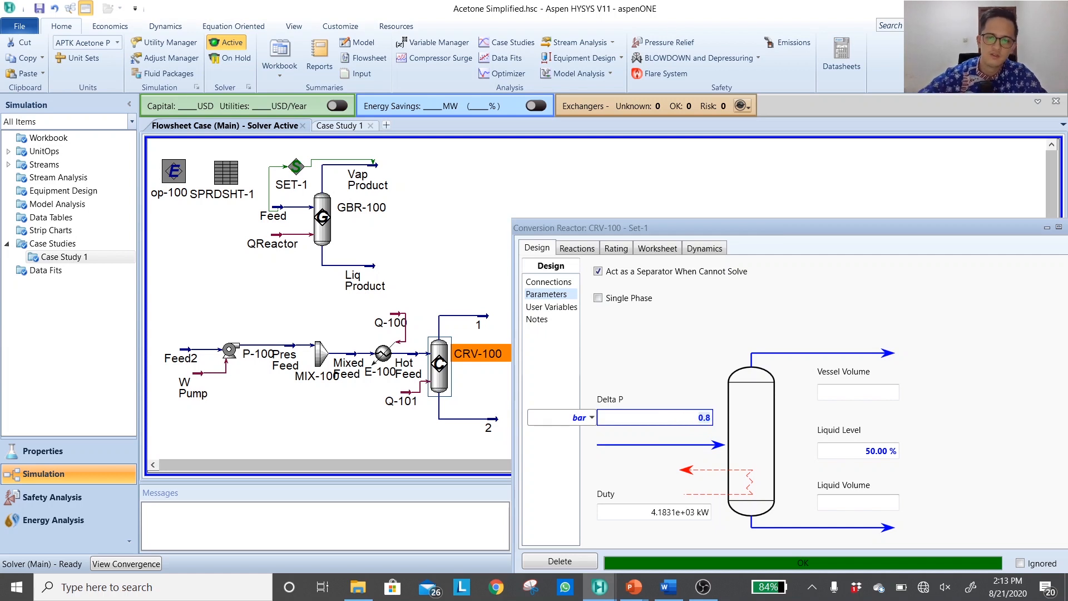
key("Return")
left_click(646, 248)
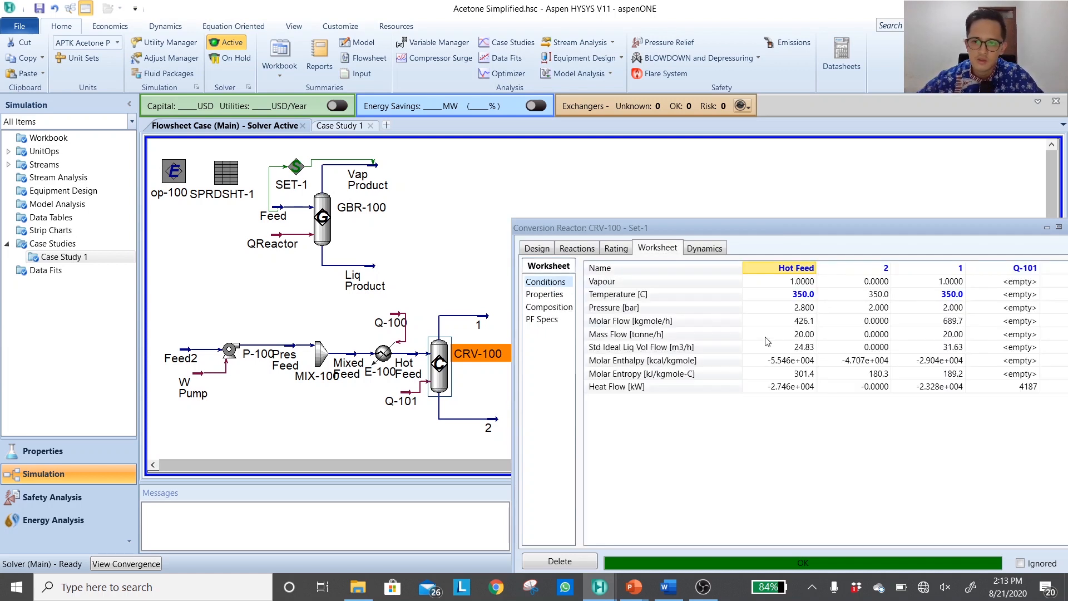
Display stream pressures on the flowsheet and shift product streams 1 and 2 slightly closer to CRV-100
left_click(492, 271)
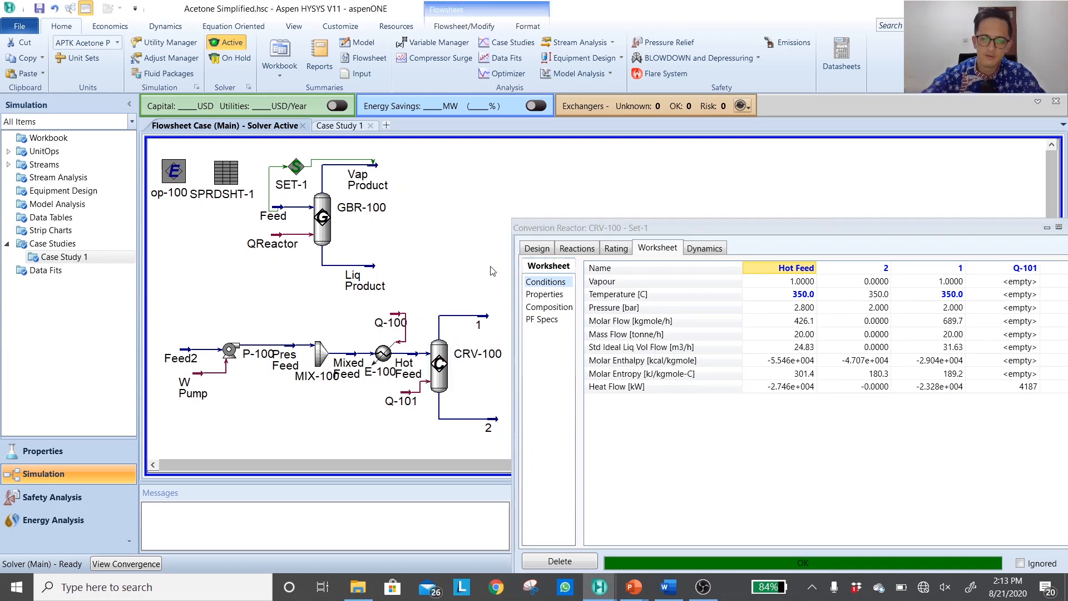
key("shift+p")
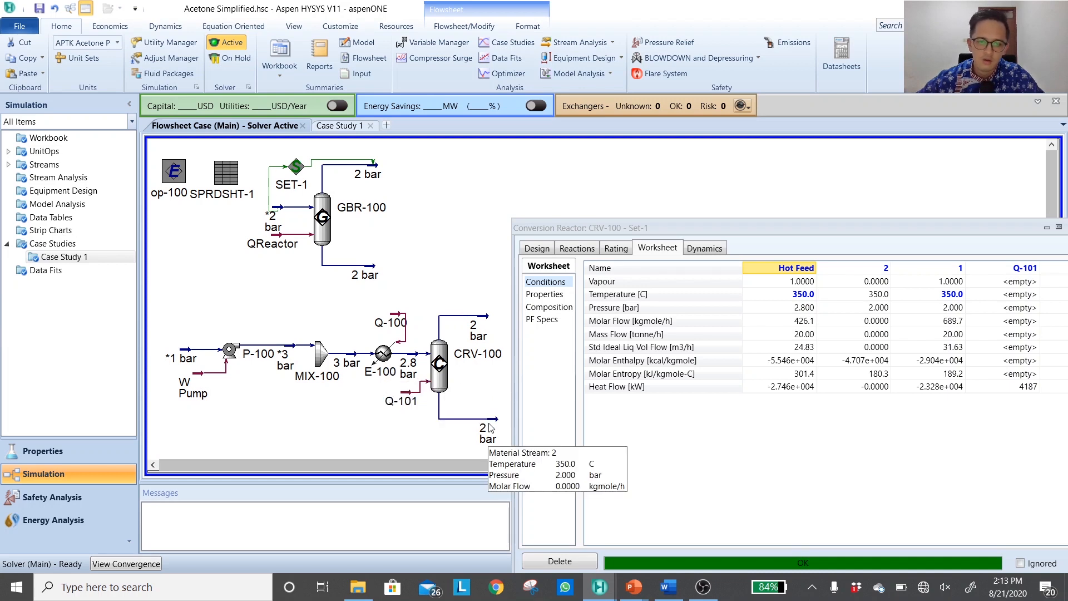
left_click(491, 424)
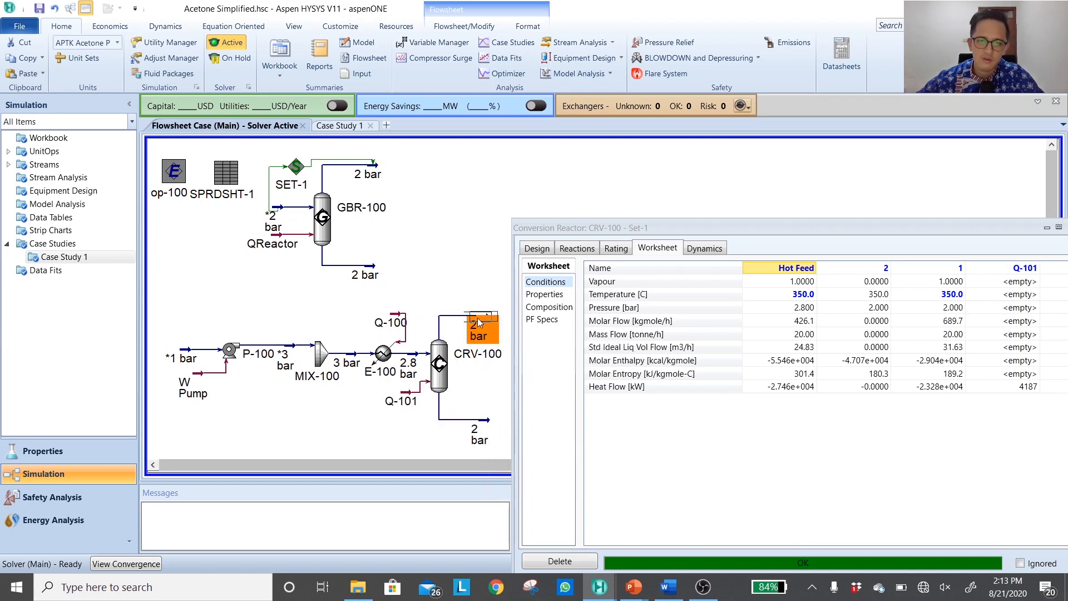
left_click(484, 426)
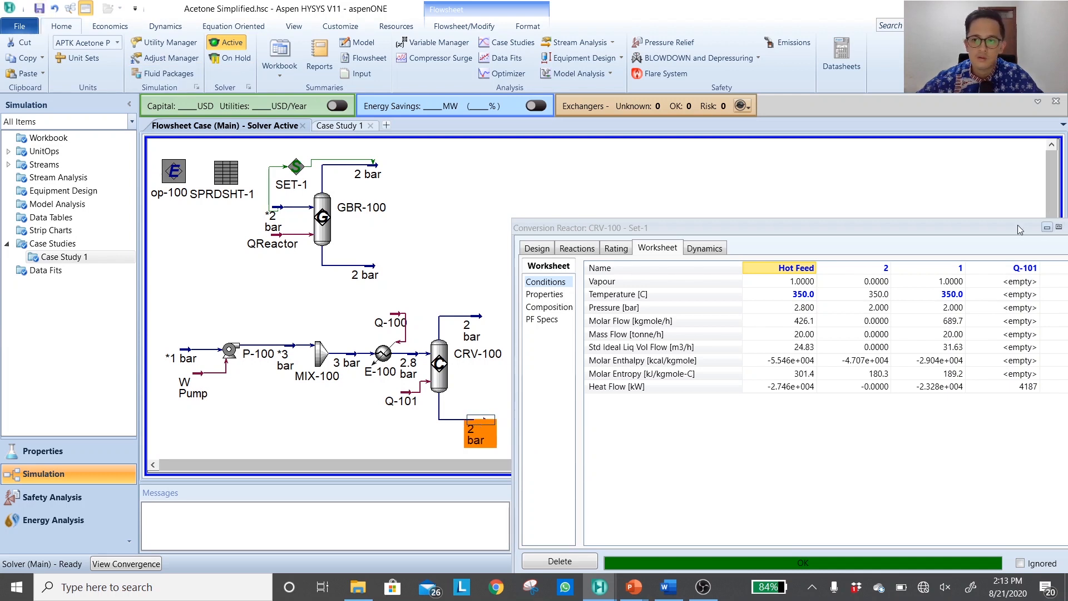
left_click(925, 224)
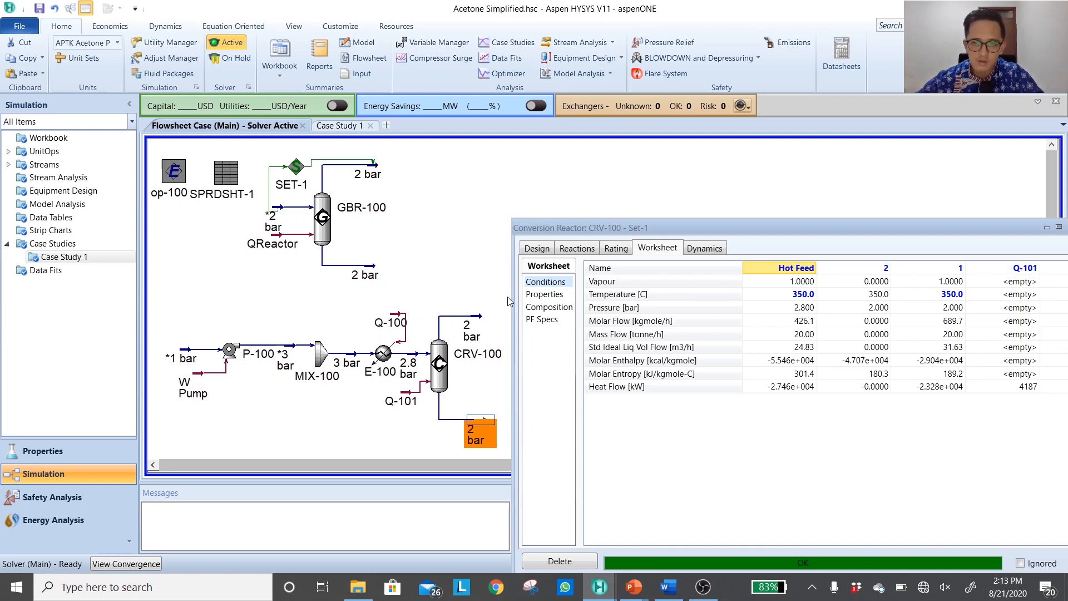
Set the pressure of pump P-100's outlet stream Pres Feed to 2.2 bar and close the open property forms
double_click(233, 355)
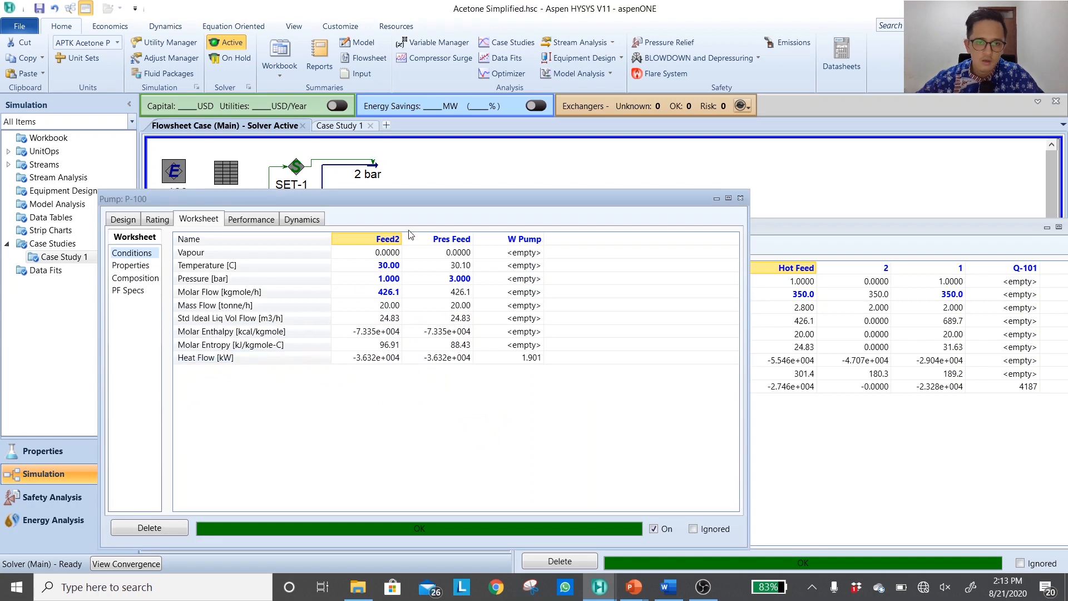
left_click_drag(444, 204, 831, 230)
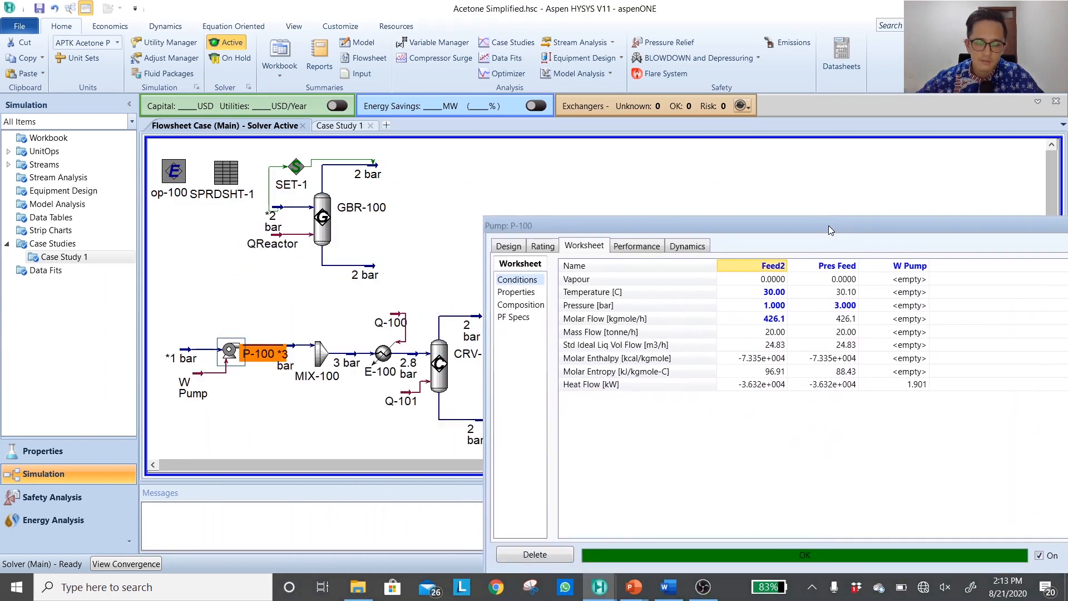
left_click(853, 307)
mouse_move(849, 310)
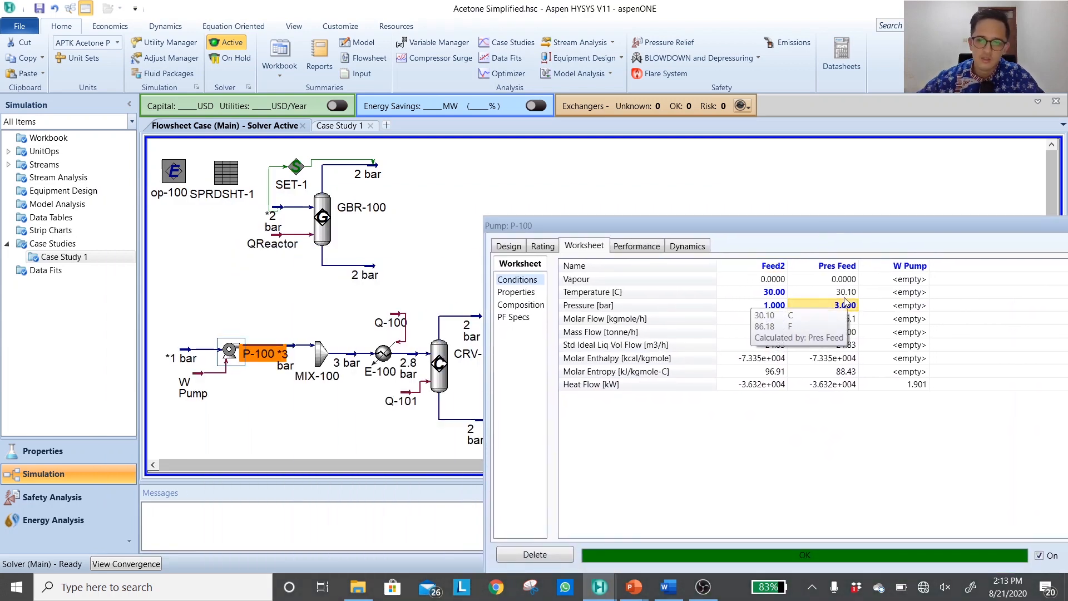
type("2.")
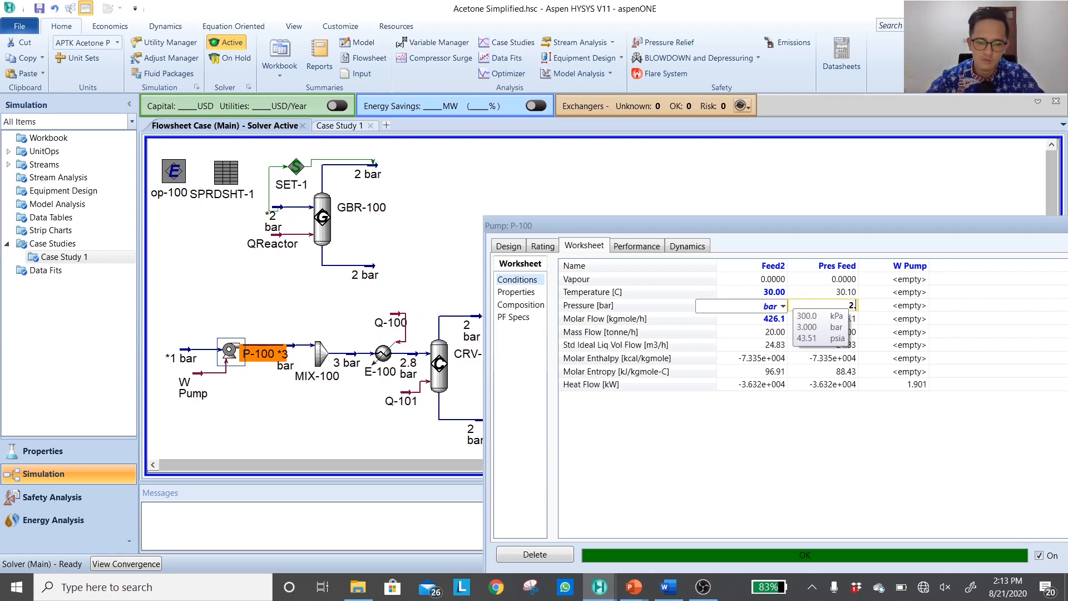
type("2")
key("Return")
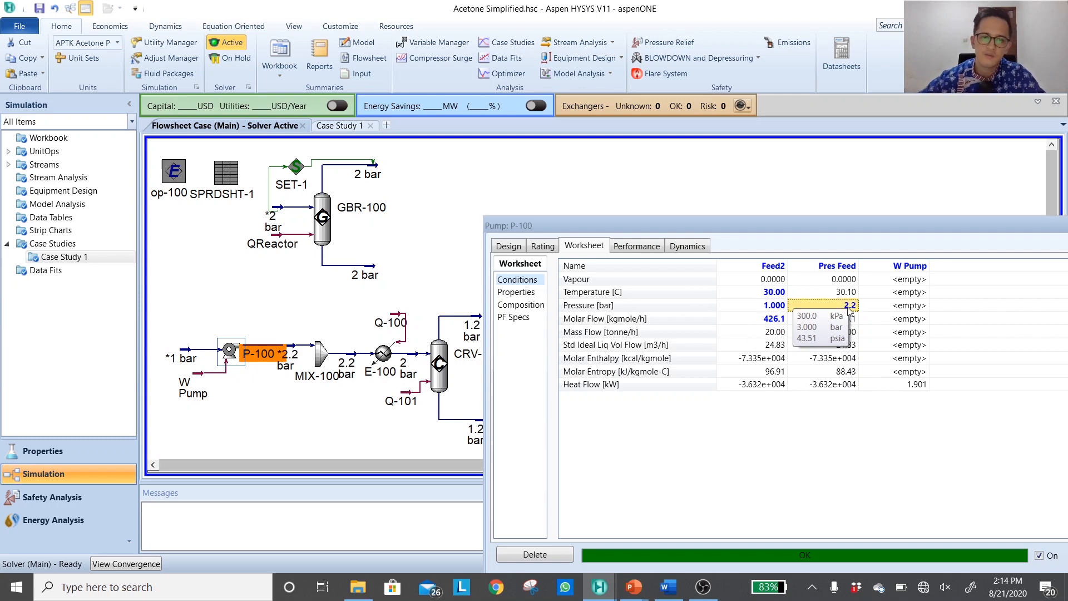
key("Escape")
key("Escape")
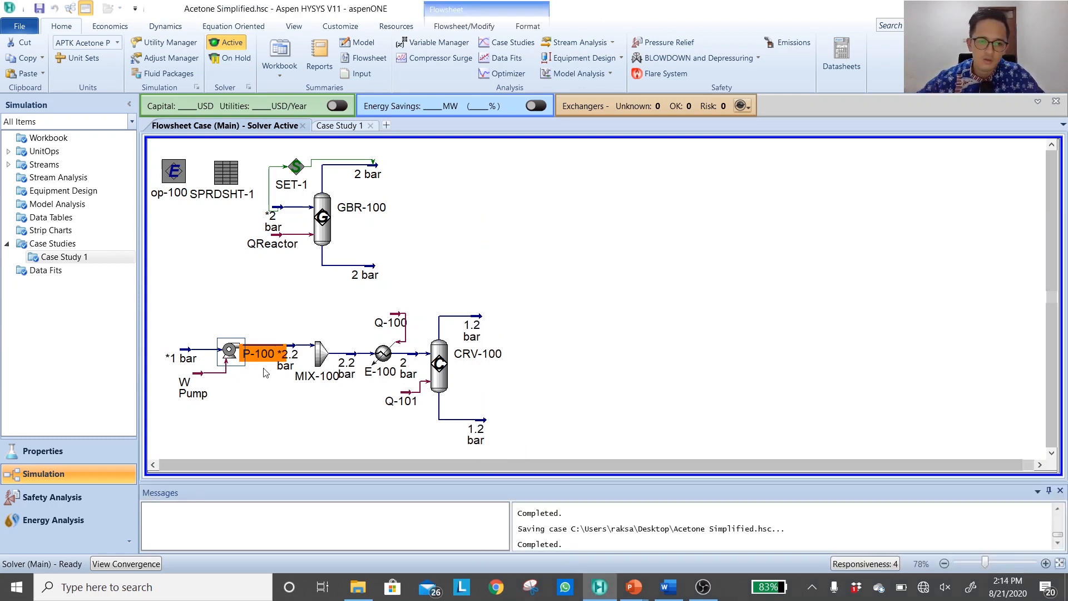
Set the pressure drop of CRV-100 to 0.5 bar, close its properties and nudge product stream 2 slightly upward on the flowsheet
left_click(309, 308)
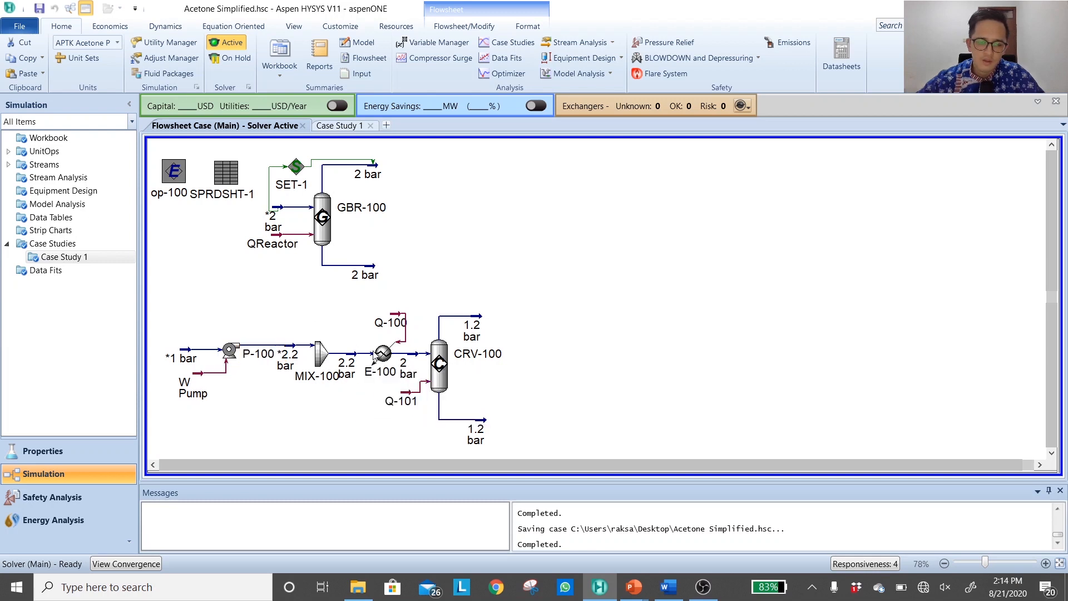
mouse_move(417, 377)
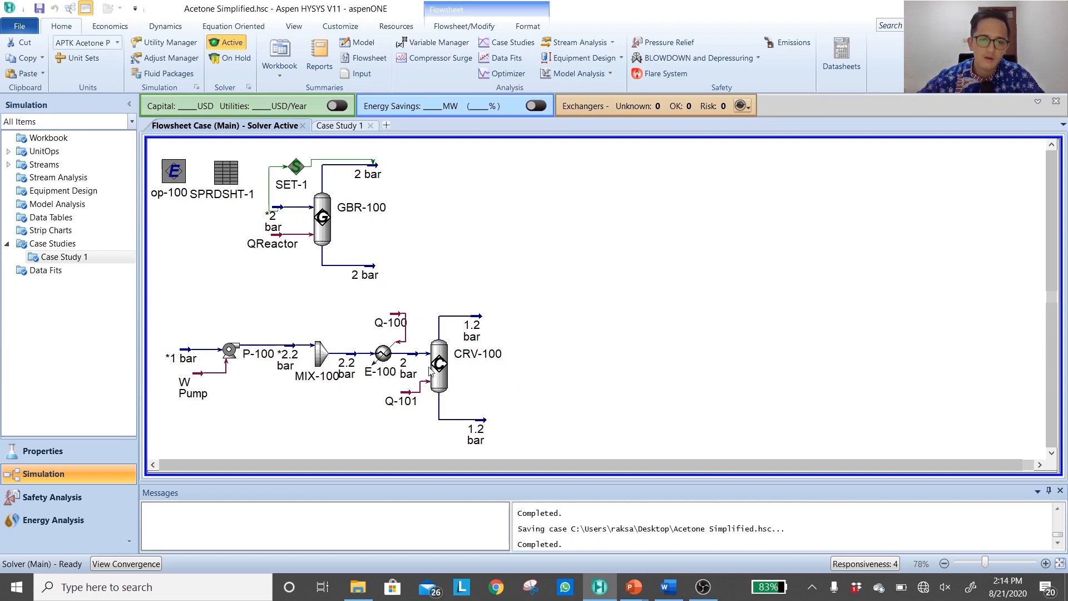
mouse_move(278, 227)
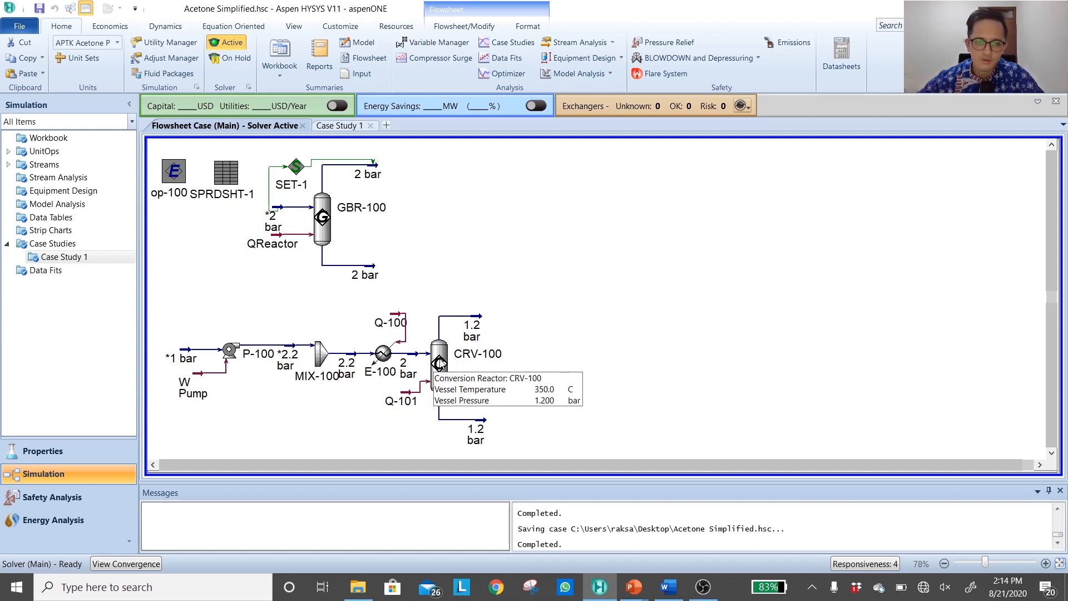
double_click(439, 365)
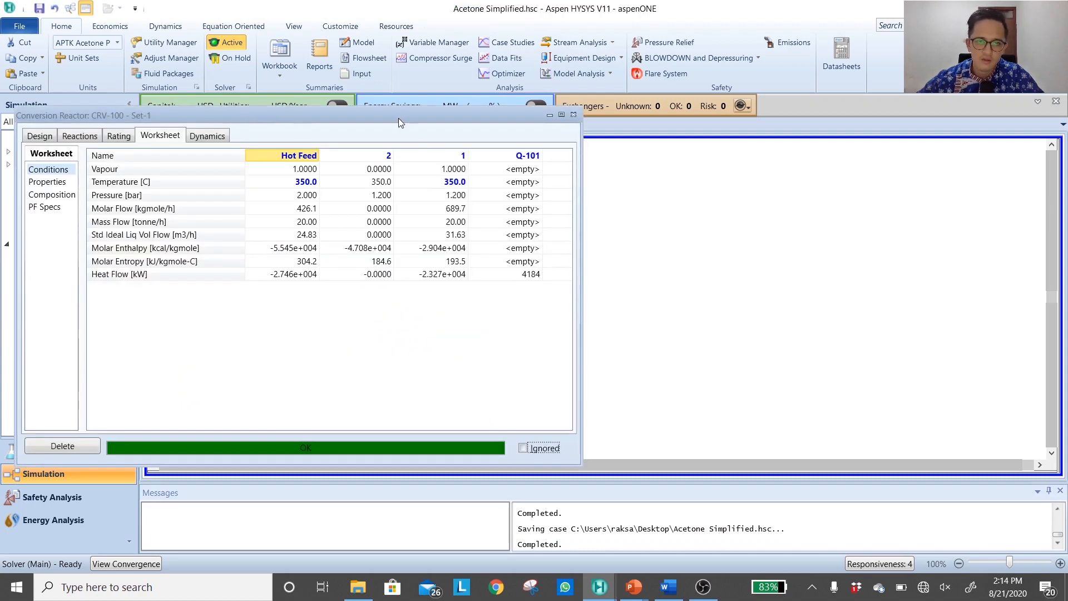
left_click_drag(398, 118, 925, 221)
left_click(567, 239)
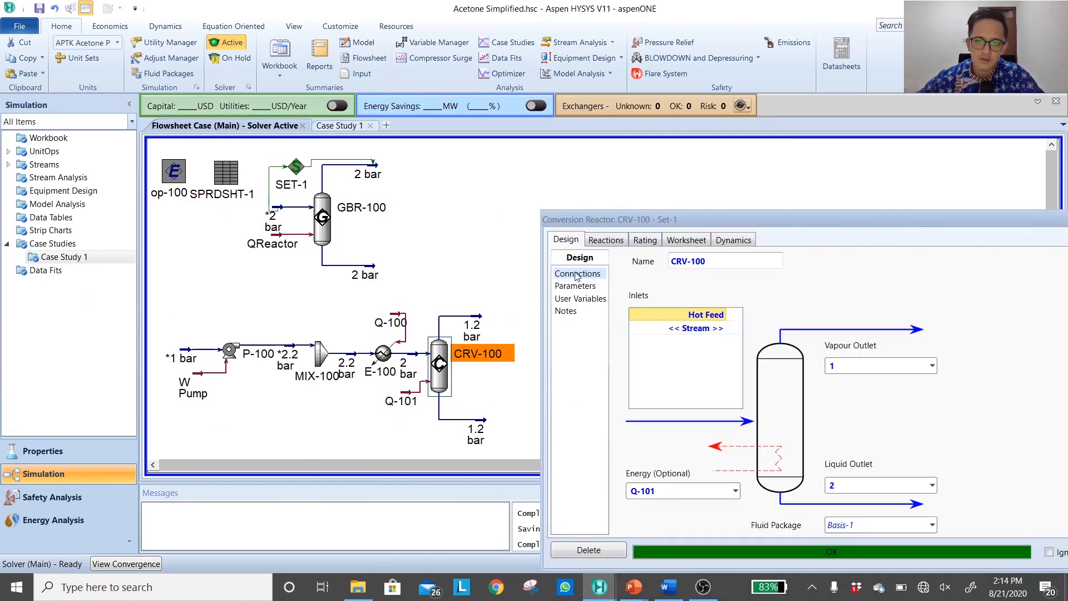
left_click(578, 286)
left_click(735, 410)
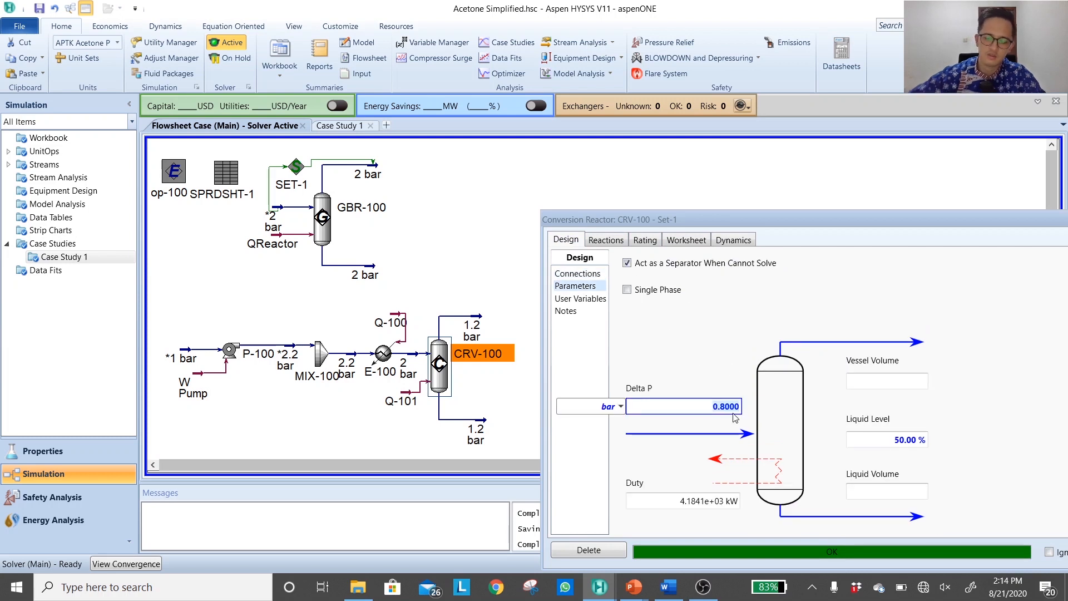
type("0.5")
key("Return")
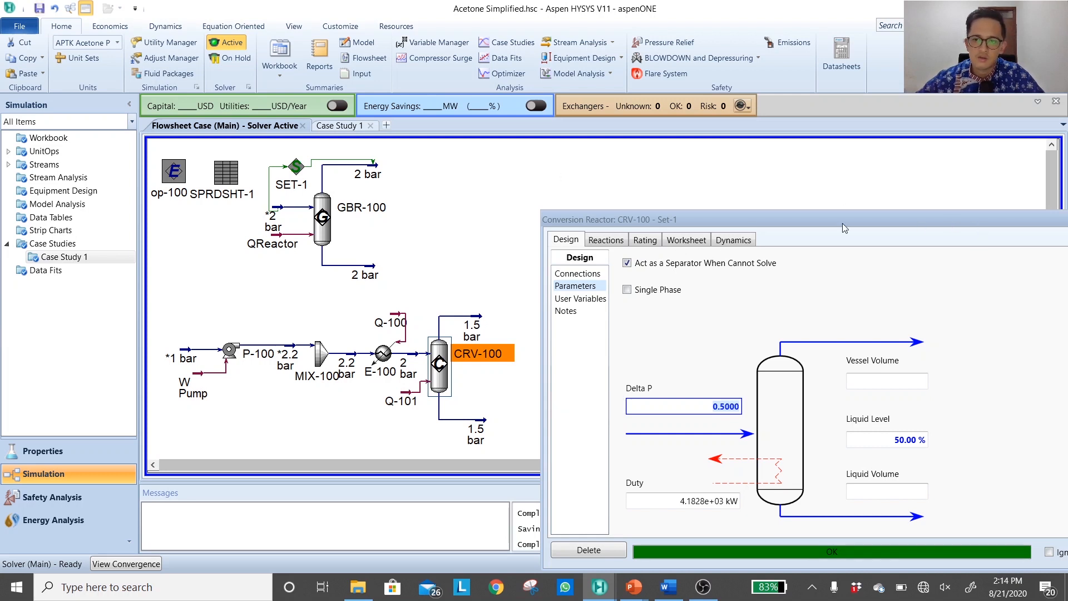
left_click_drag(825, 223, 762, 223)
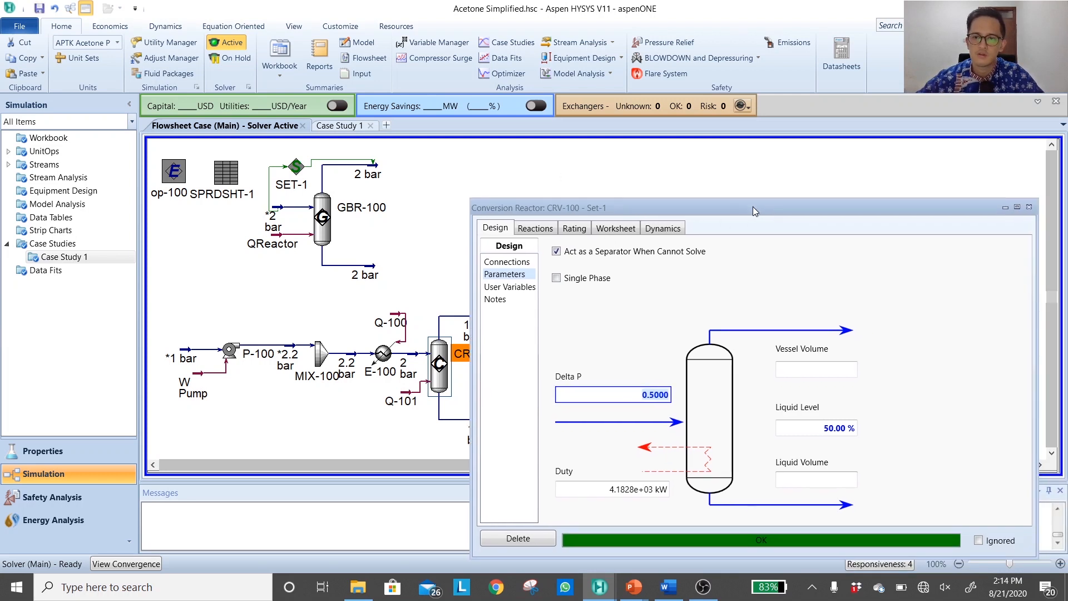
left_click(1035, 217)
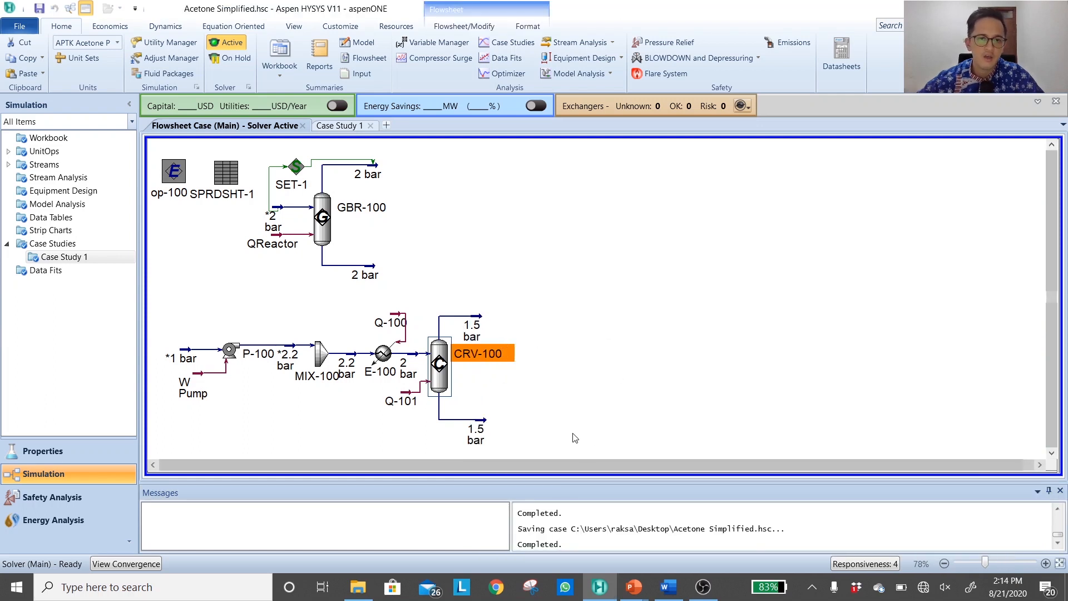
left_click_drag(484, 426, 482, 421)
left_click(567, 374)
Review the feed and product compositions in CRV-100's worksheet and switch the flowsheet labels back to stream names
double_click(431, 374)
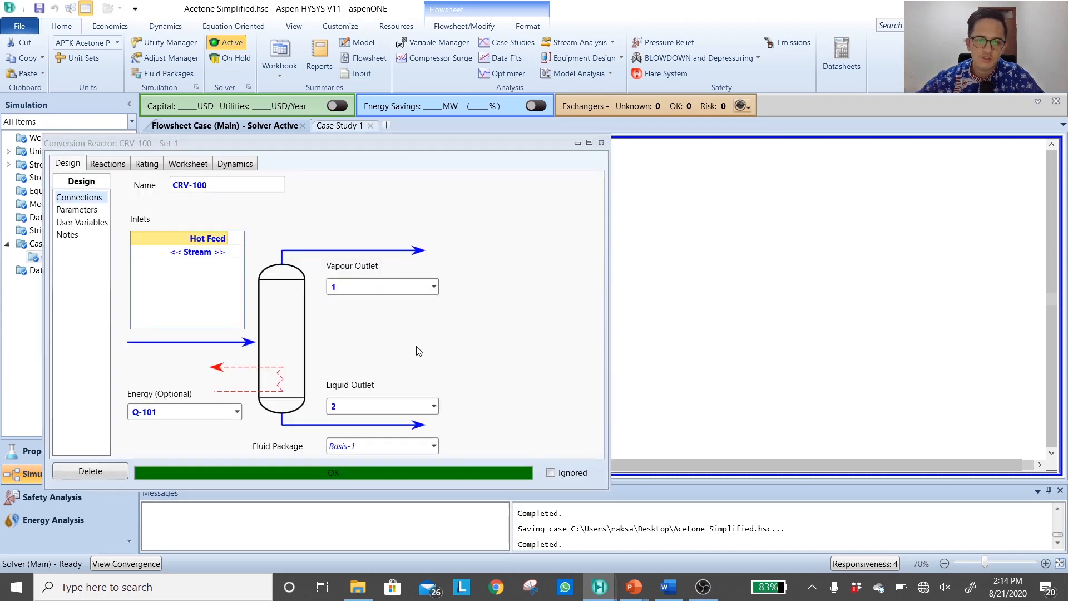
left_click(182, 164)
left_click(93, 224)
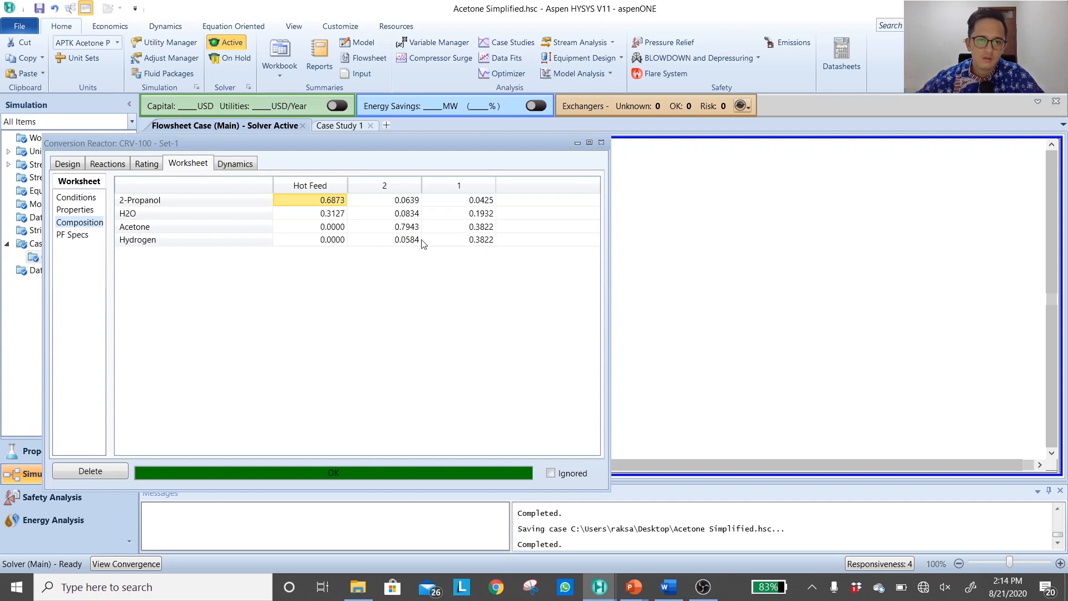
left_click_drag(422, 143, 861, 261)
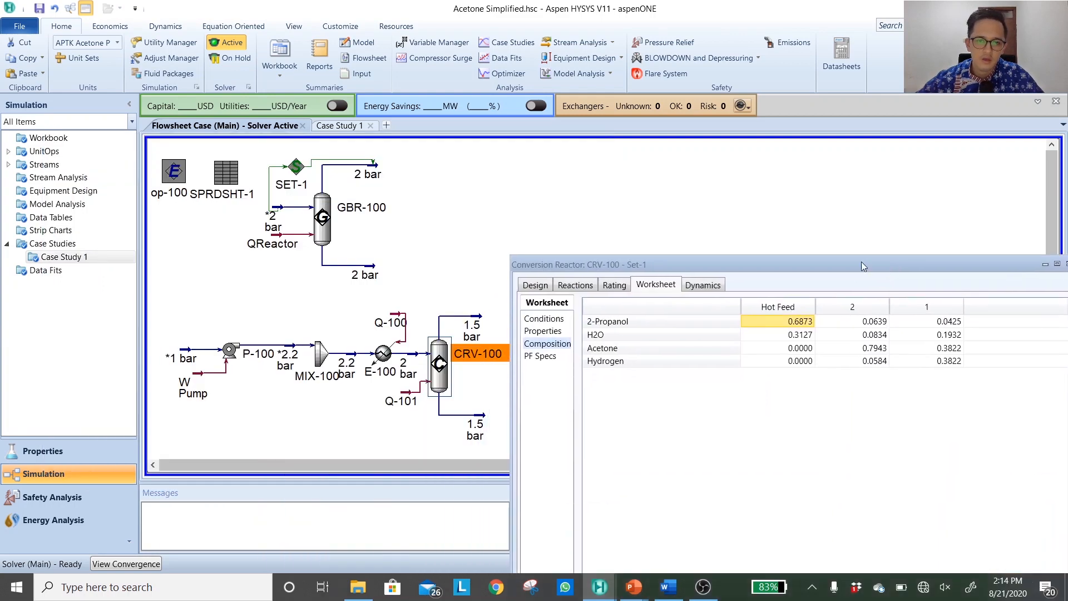
left_click(583, 200)
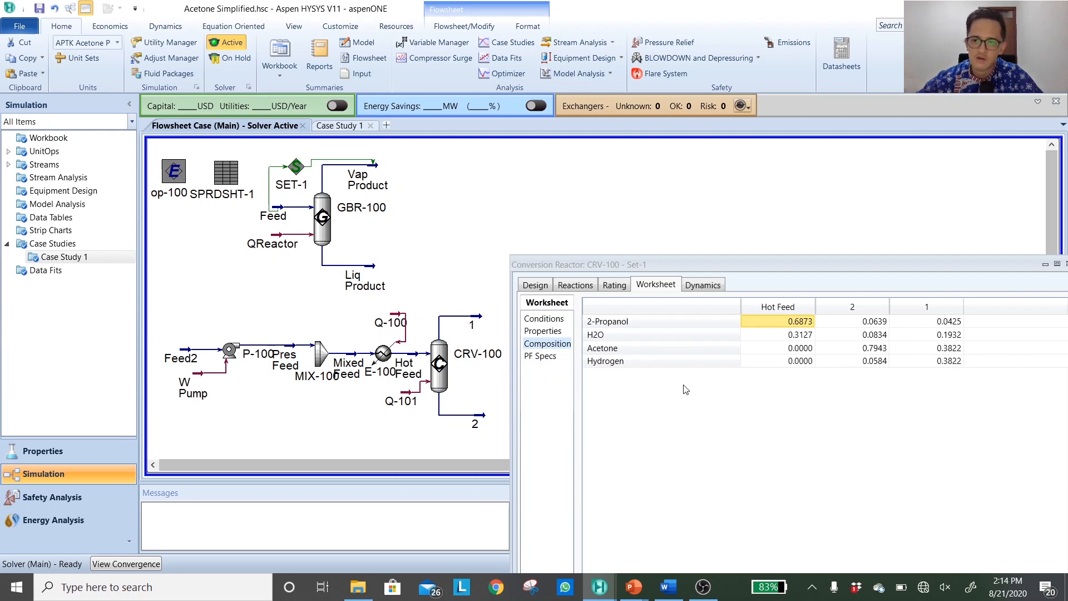
left_click(840, 265)
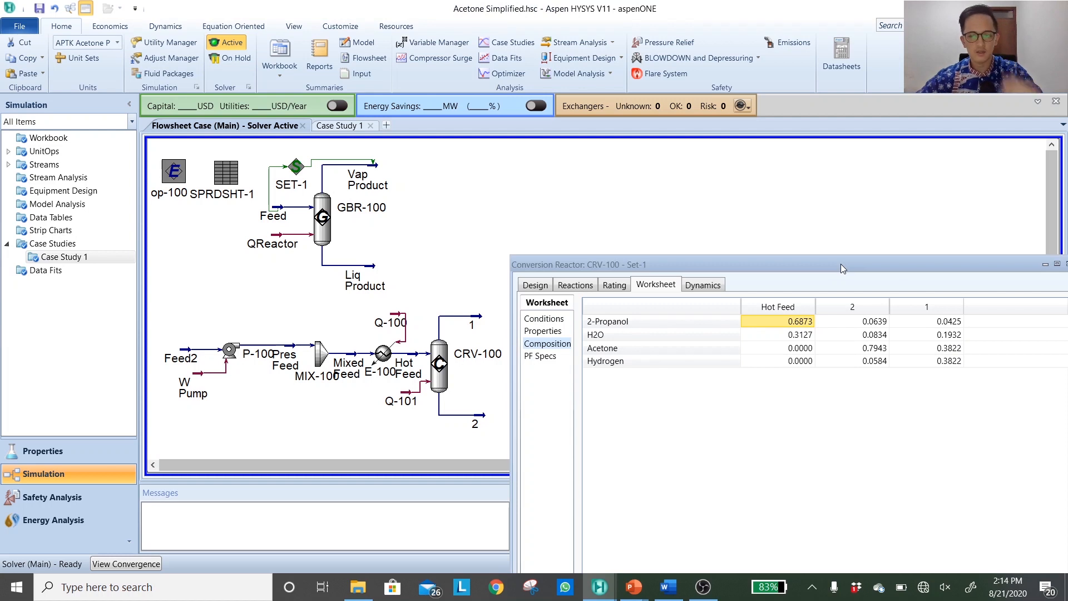
key("Escape")
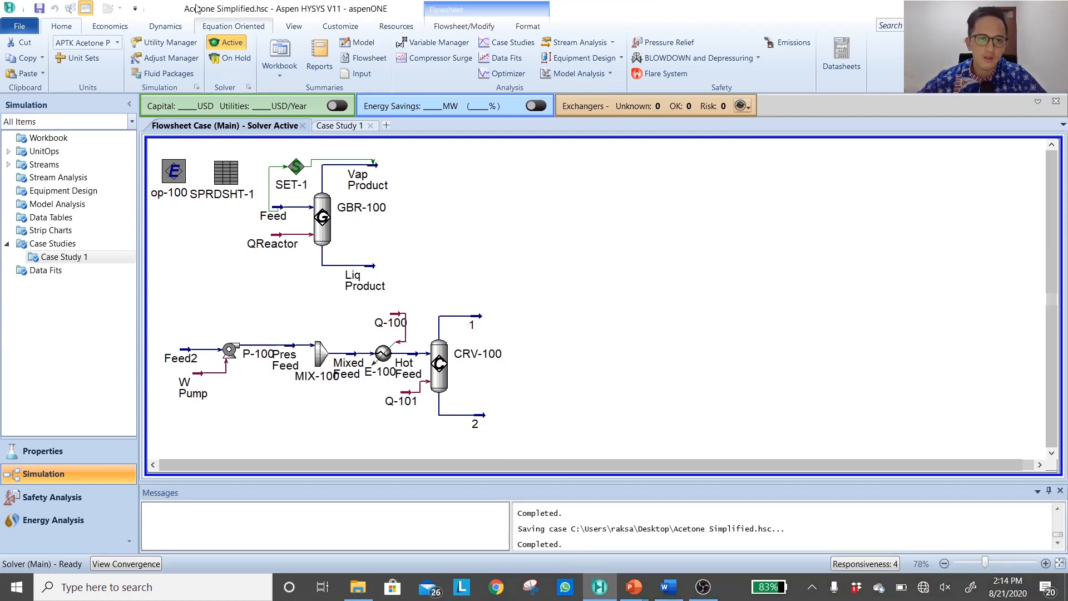
Show the Model Palette and place a second mixer on the flowsheet just right of CRV-100
left_click(285, 28)
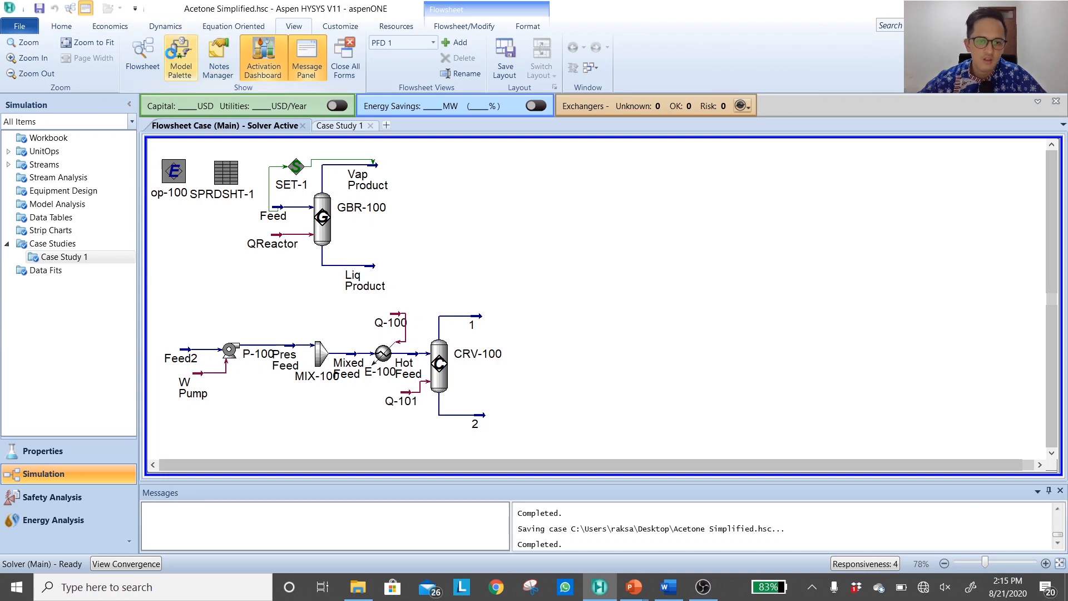
left_click(181, 56)
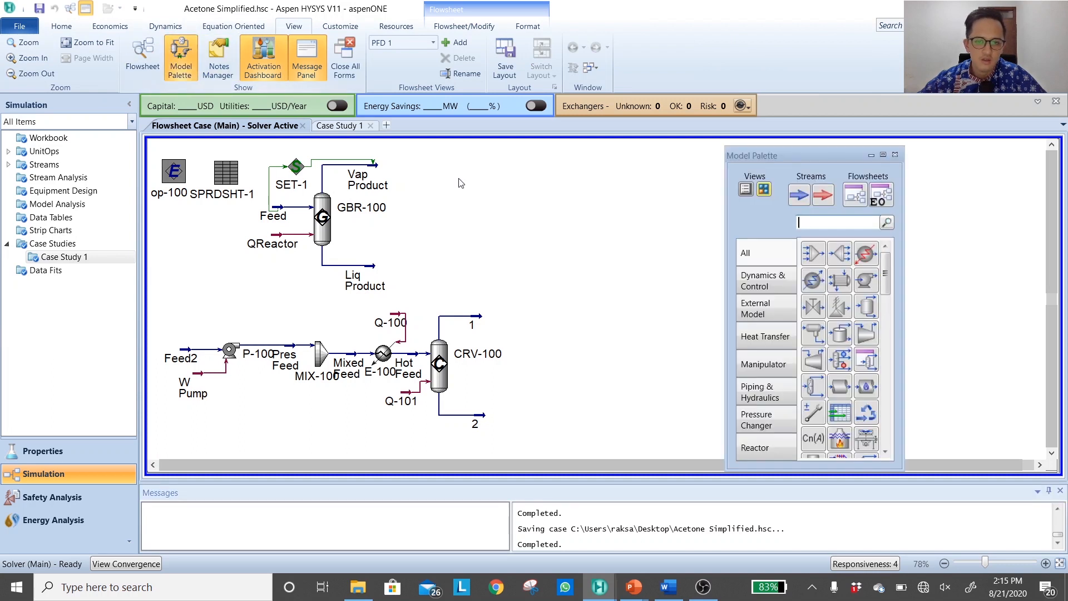
left_click(812, 253)
left_click(487, 353)
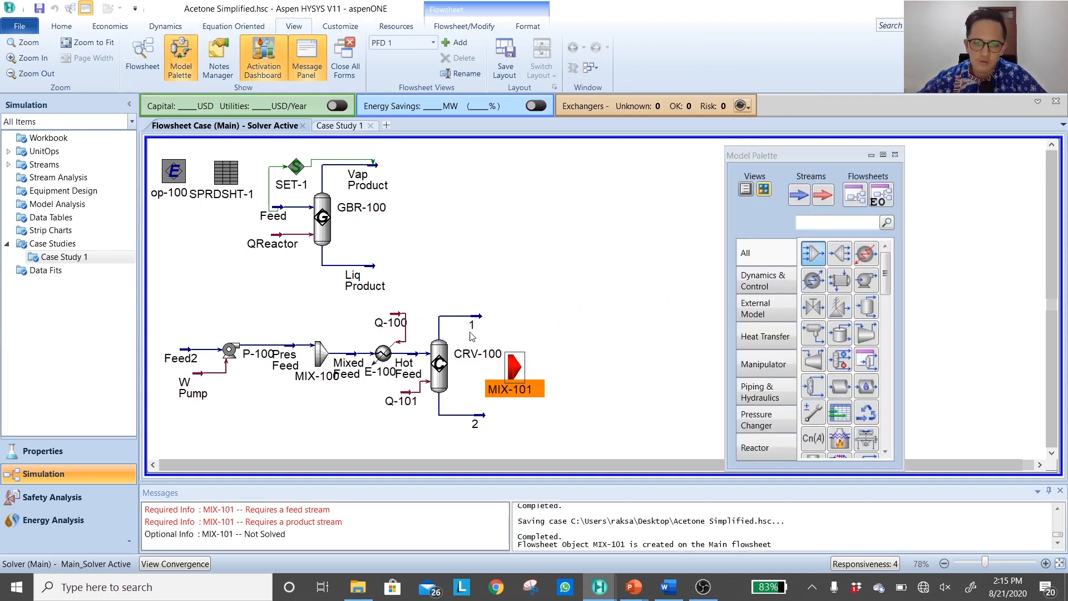
Connect CRV-100's product streams 1 and 2 to mixer MIX-101 and create its outlet stream 3
left_click(538, 313)
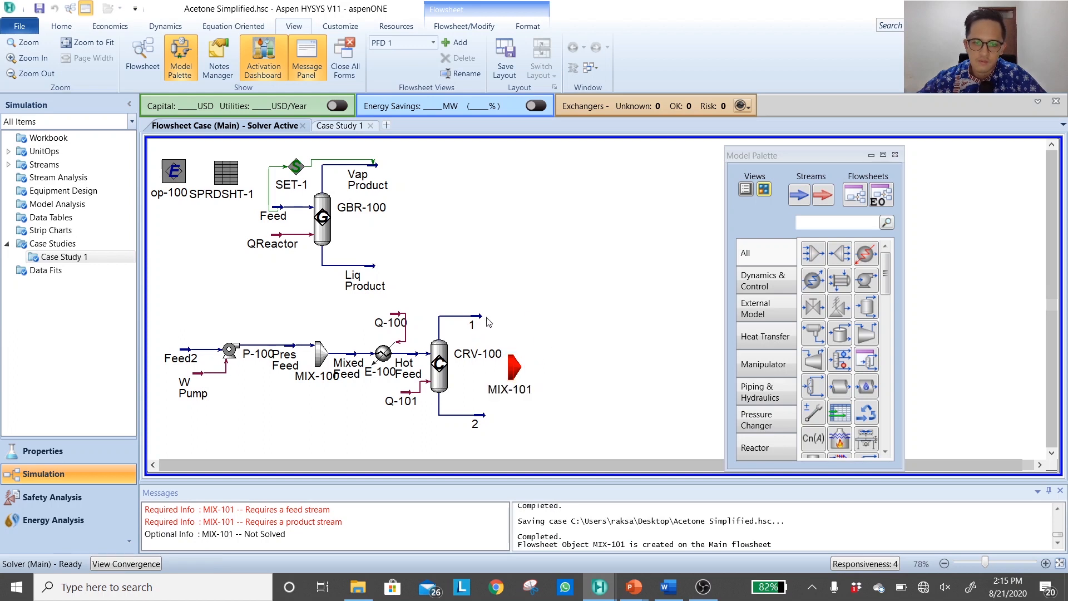
left_click_drag(482, 316, 514, 373)
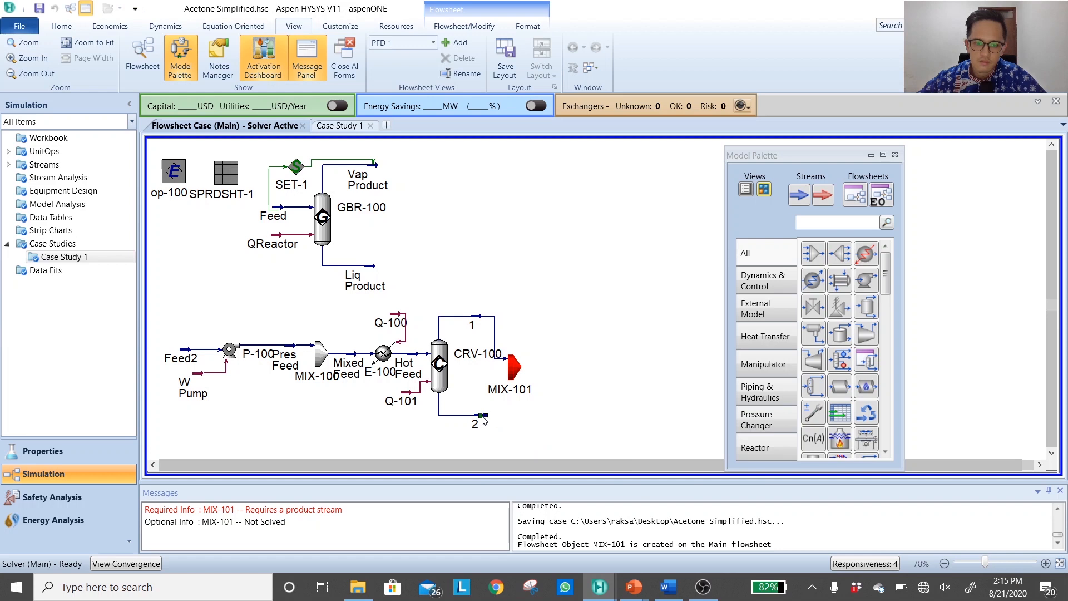
mouse_move(484, 417)
left_mouse_down()
mouse_move(511, 374)
mouse_move(553, 371)
left_mouse_up()
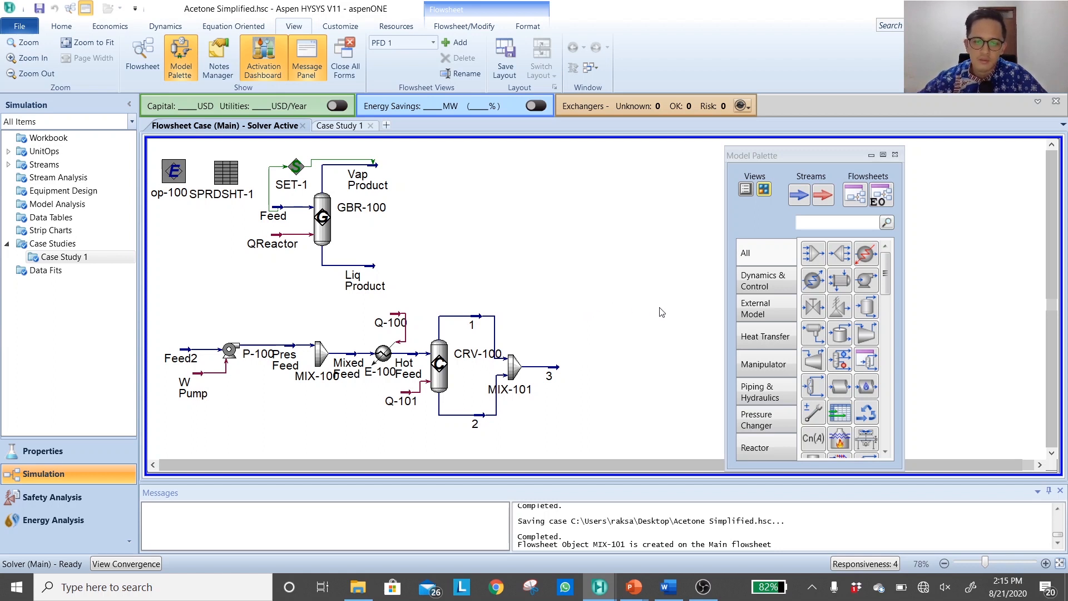
Show stream temperatures on the flowsheet and check the conditions of MIX-101's outlet stream 3, closing its form when done
mouse_move(554, 377)
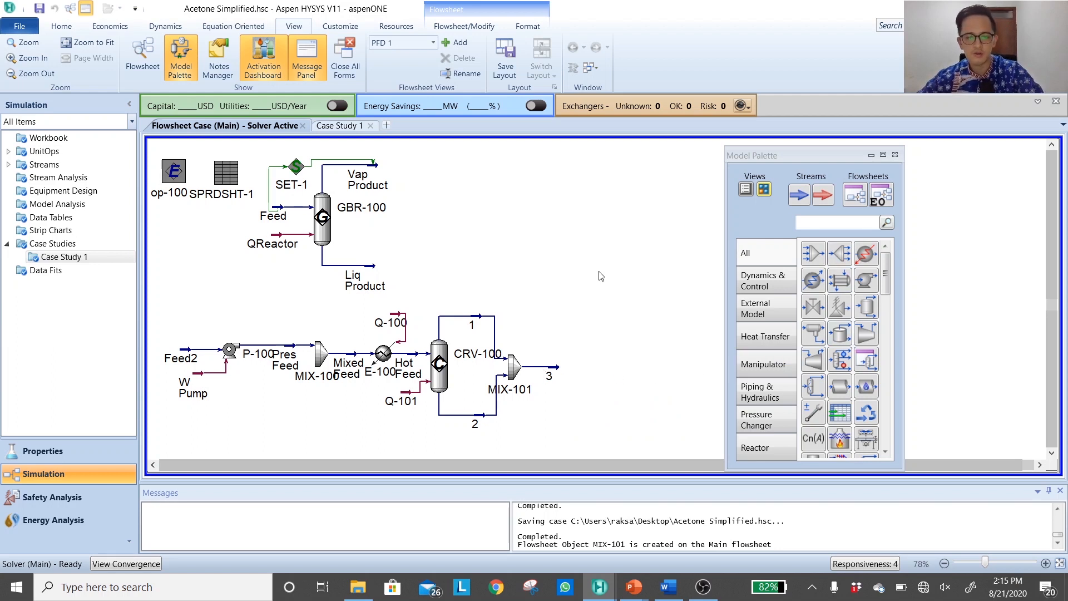
key("shift+t")
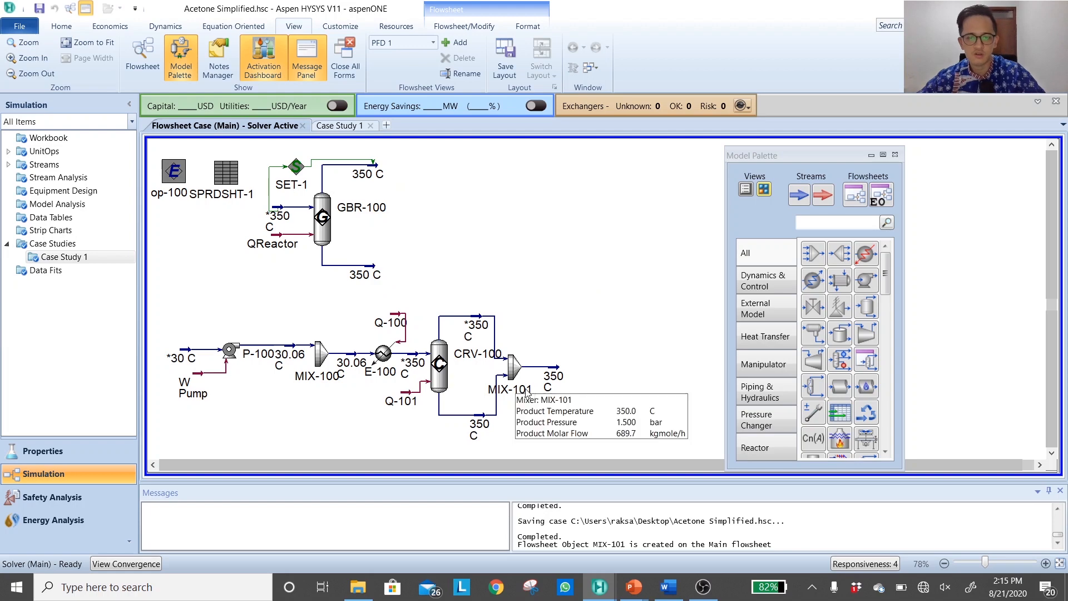
double_click(557, 376)
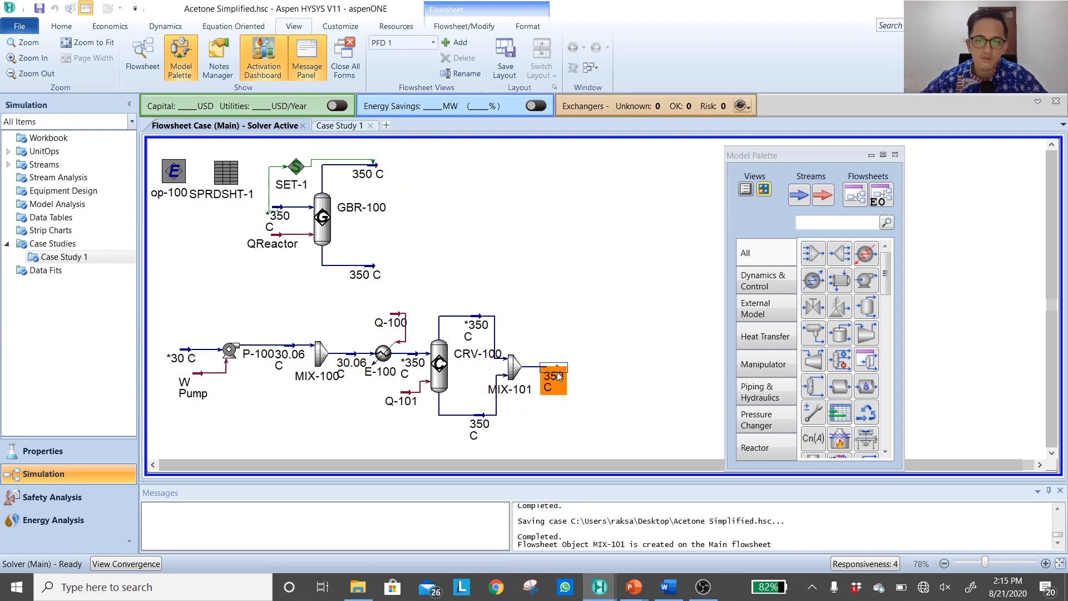
left_click(402, 224)
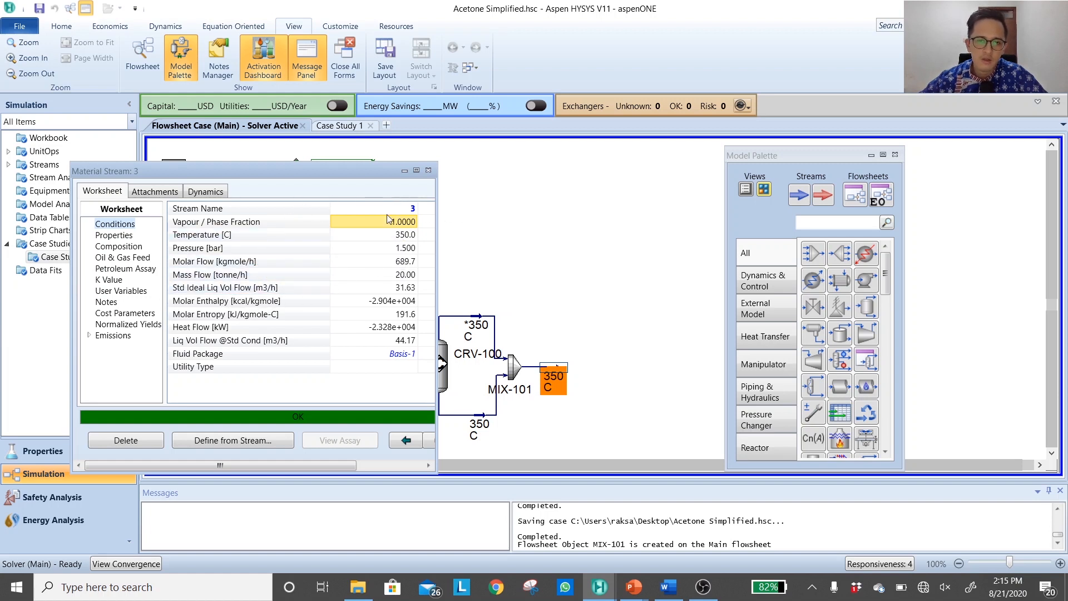
left_click(428, 170)
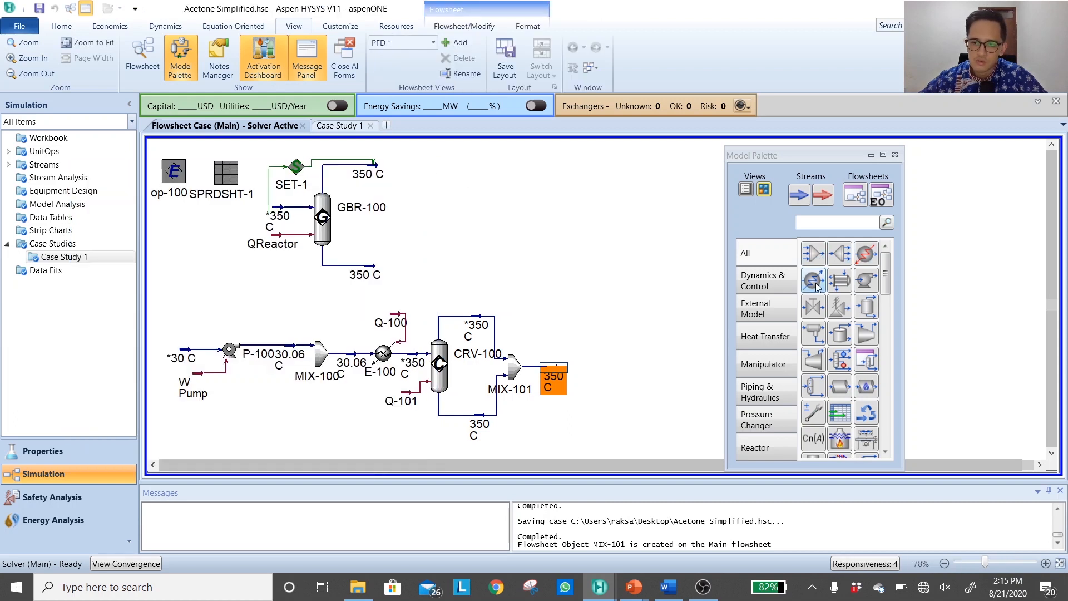
Place a cooler on the flowsheet just right of stream 3 and switch the labels back to stream names
left_click_drag(817, 286, 587, 371)
left_click(608, 290)
left_click(589, 320)
key("shift+n")
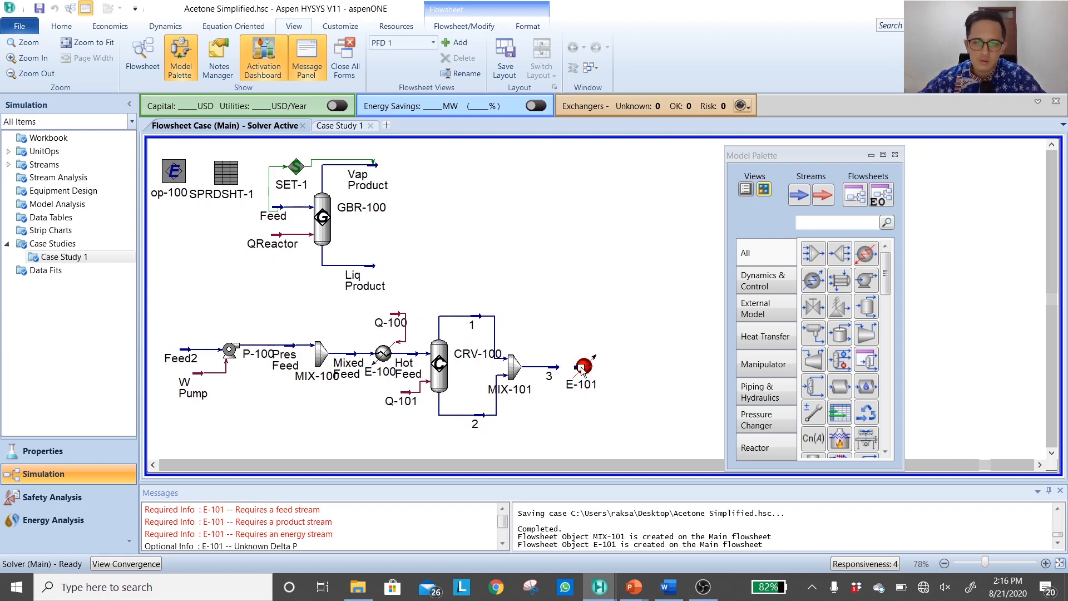
Connect stream 3 to cooler E-101 and create its outlet stream 4 and energy stream Q-102
left_click_drag(590, 371, 590, 371)
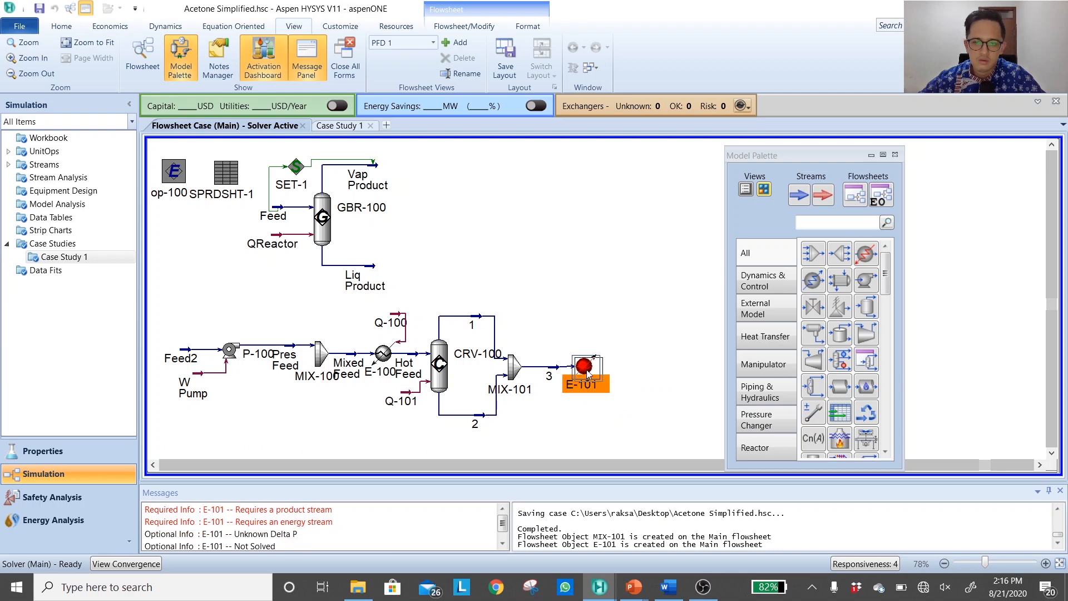
left_click_drag(596, 371, 619, 371)
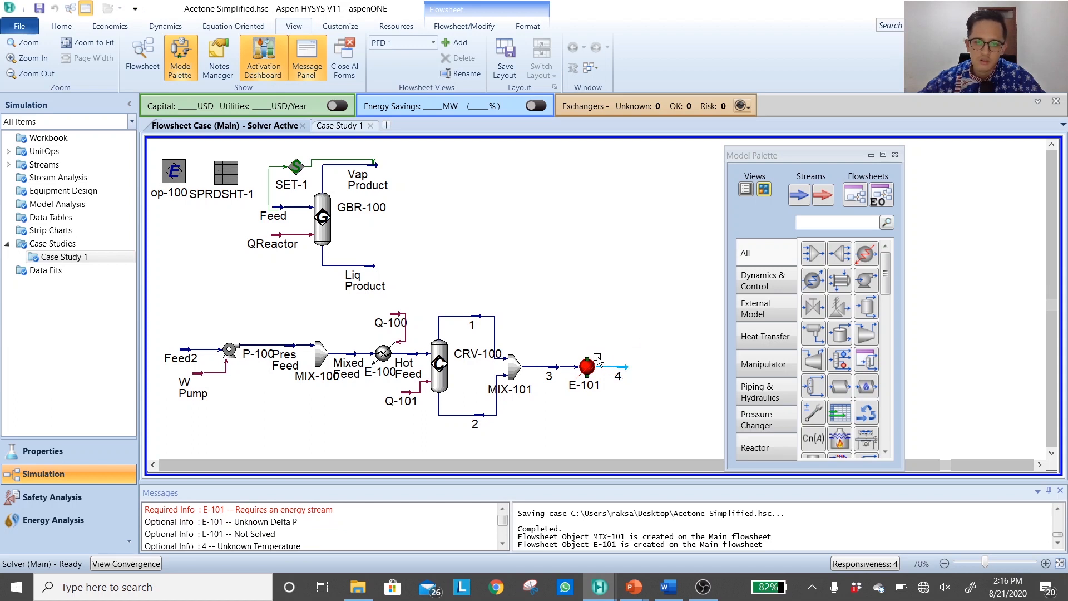
left_click_drag(598, 346, 589, 324)
left_click(634, 317)
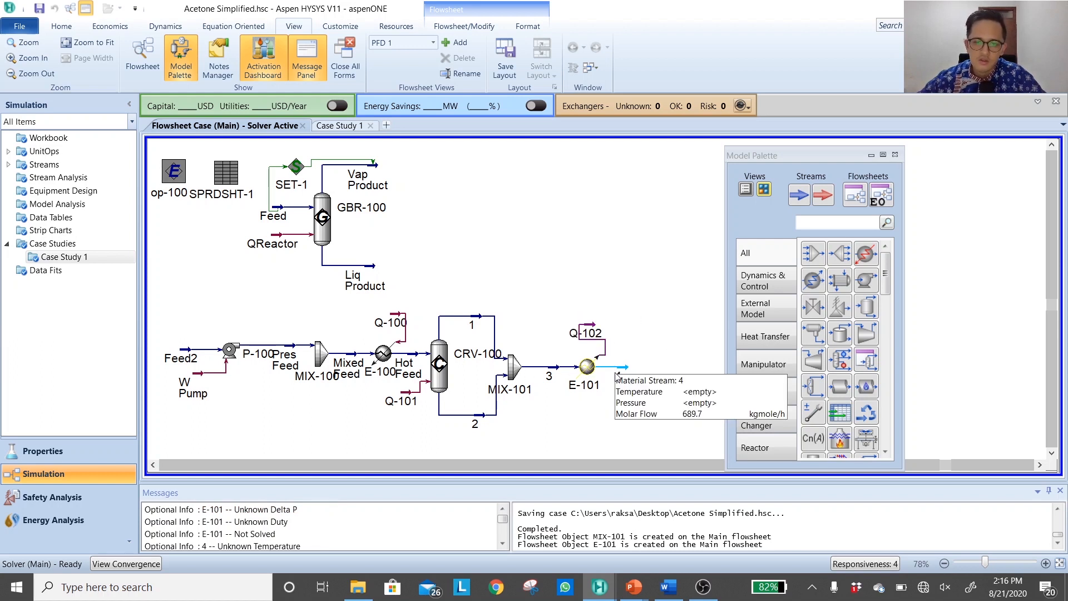
Set the pressure drop of cooler E-101 to 0.2 bar, with its property form moved clear of the flowsheet
left_click(588, 369)
double_click(588, 369)
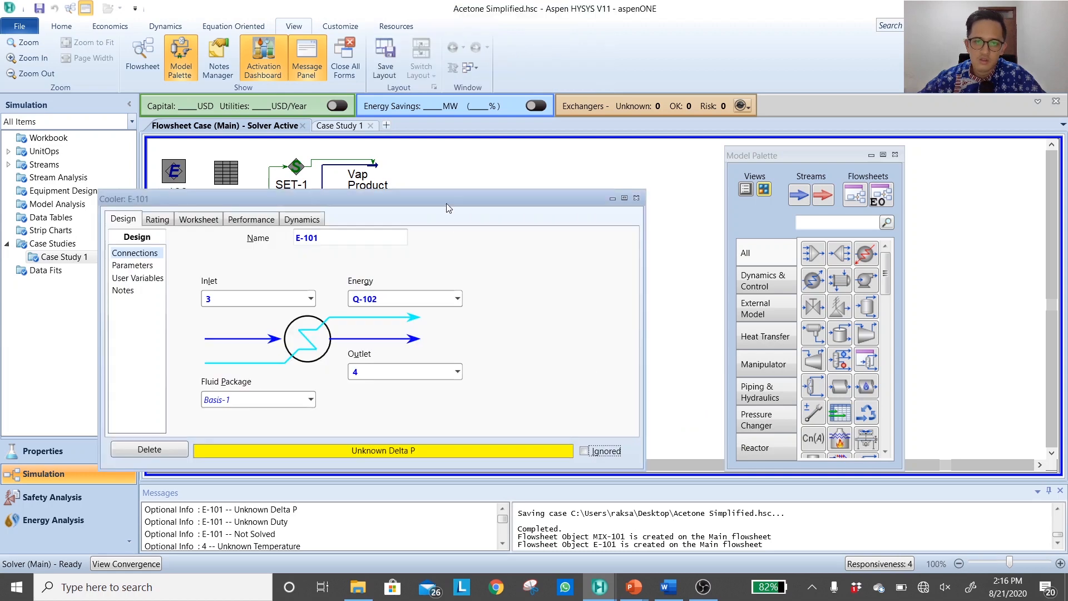
left_click_drag(446, 202, 1006, 155)
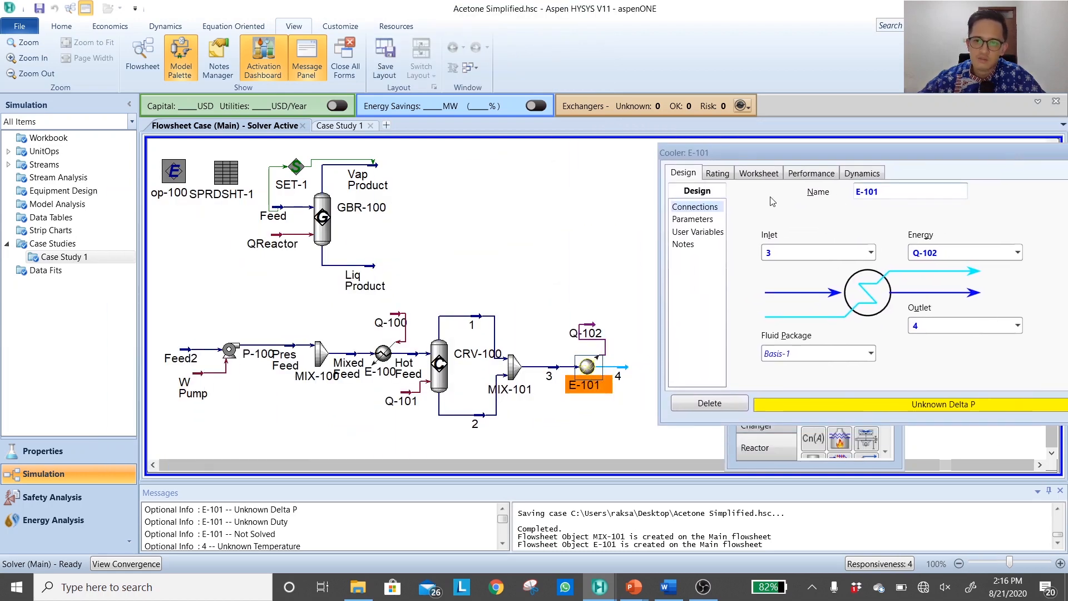
left_click(692, 219)
left_click(814, 212)
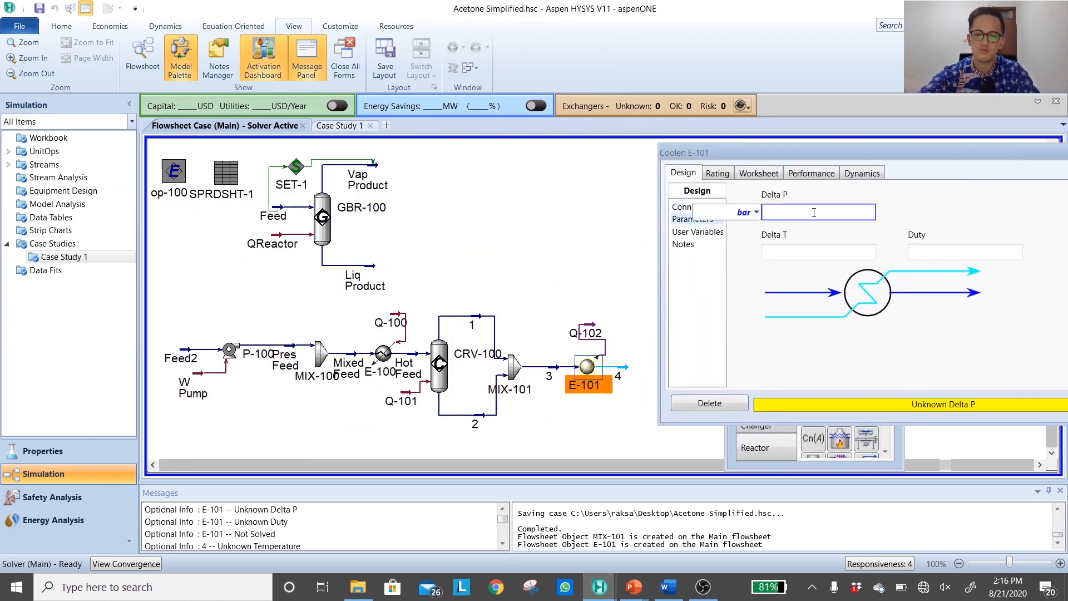
type("0.2")
key("Return")
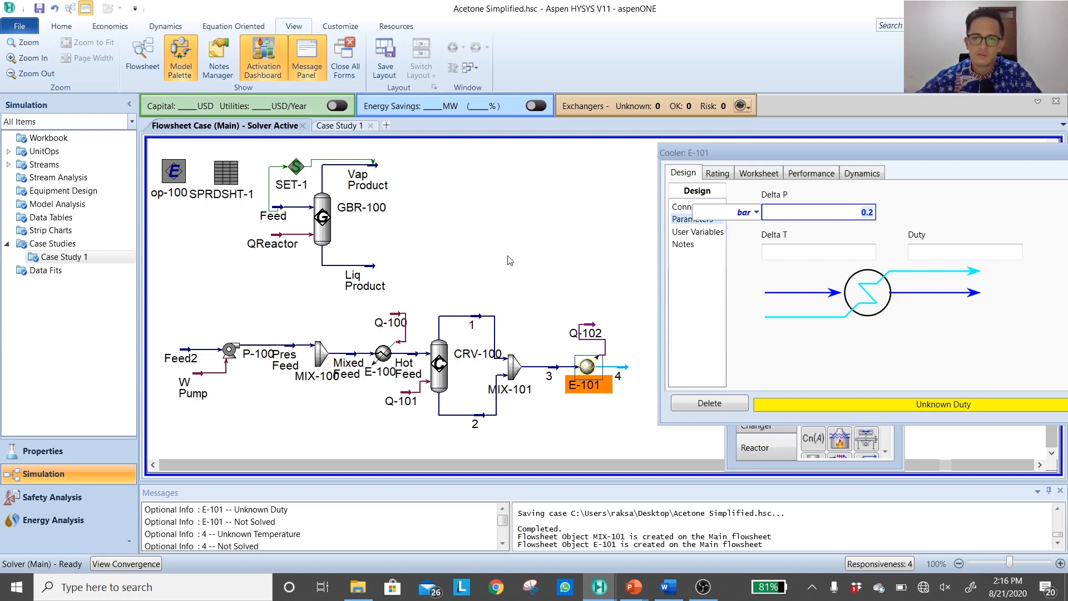
Show stream pressures on the flowsheet, dismiss the invalid Delta P entry and check E-101's pressure drop
type("P")
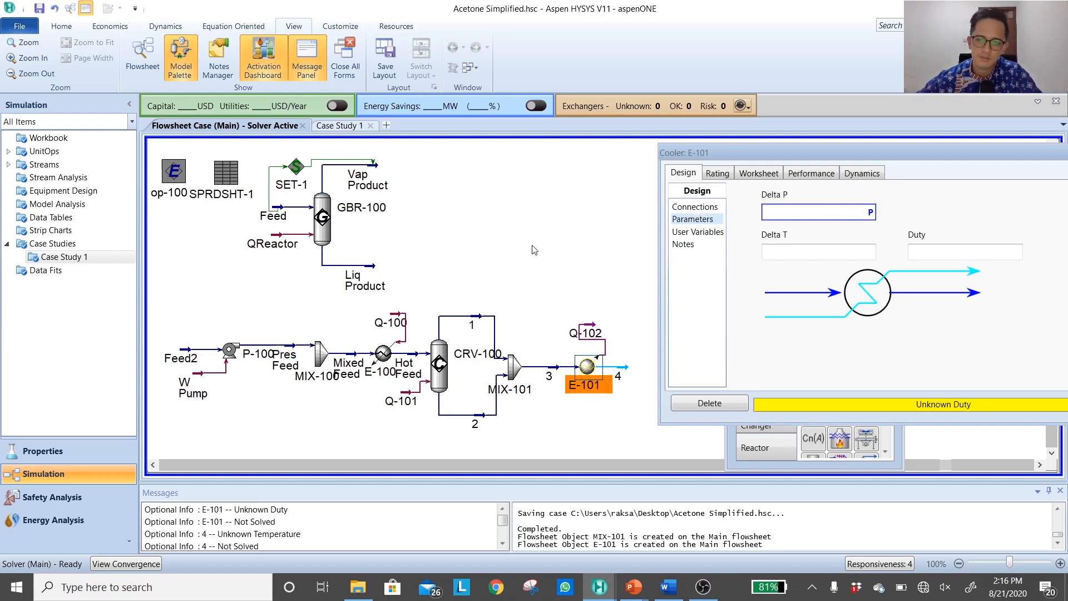
left_click(533, 249)
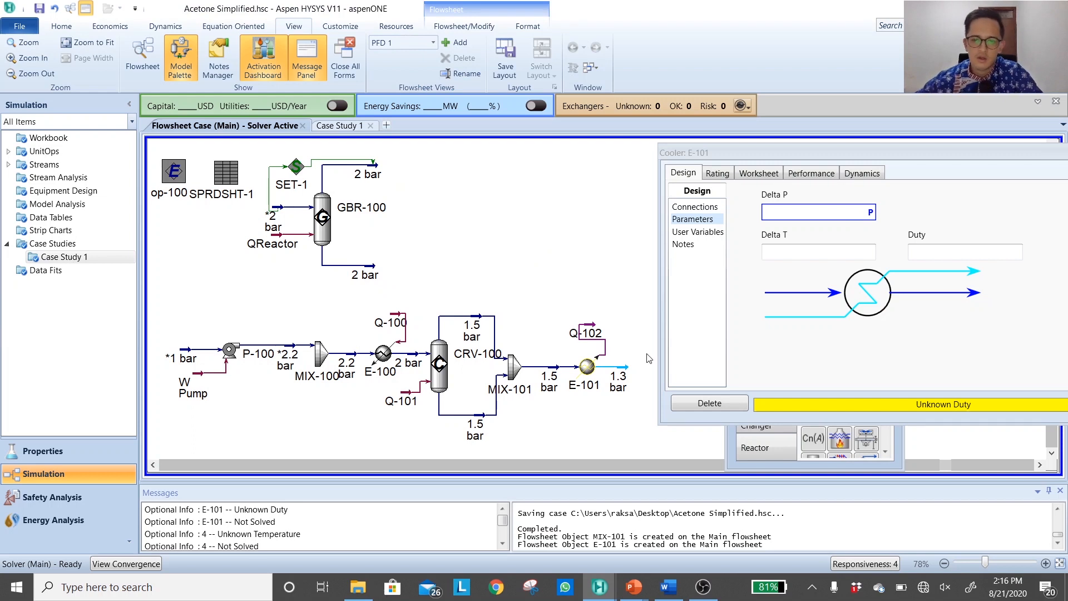
mouse_move(612, 375)
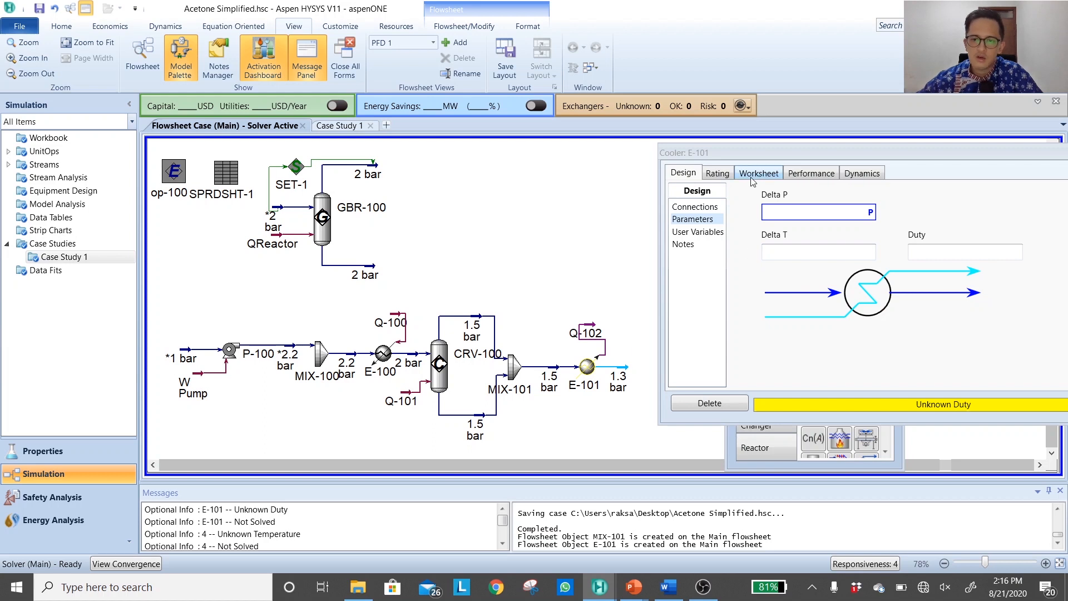
left_click(772, 174)
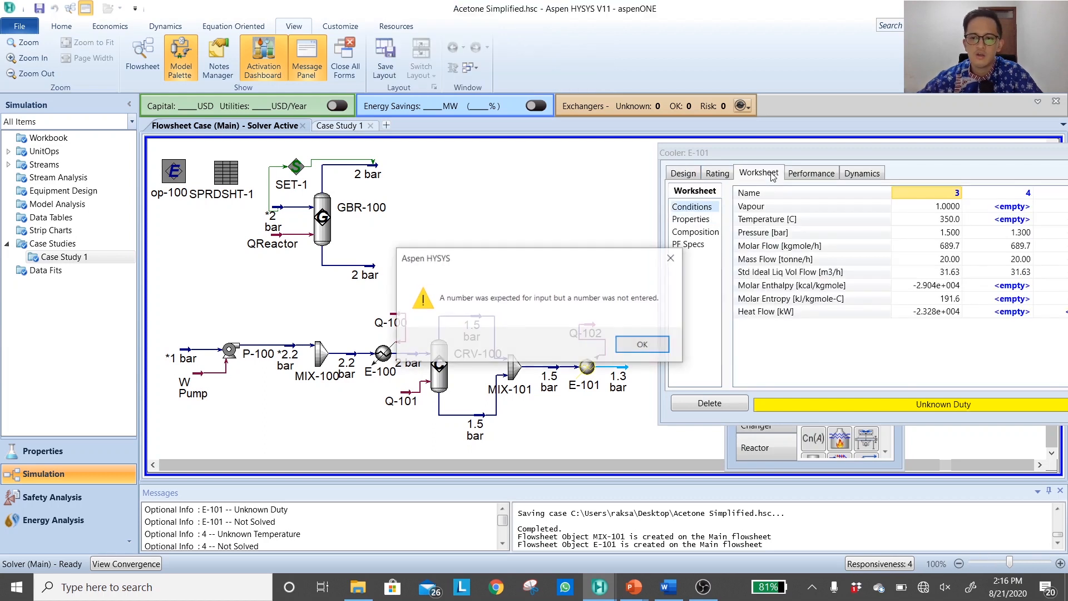
left_click(636, 346)
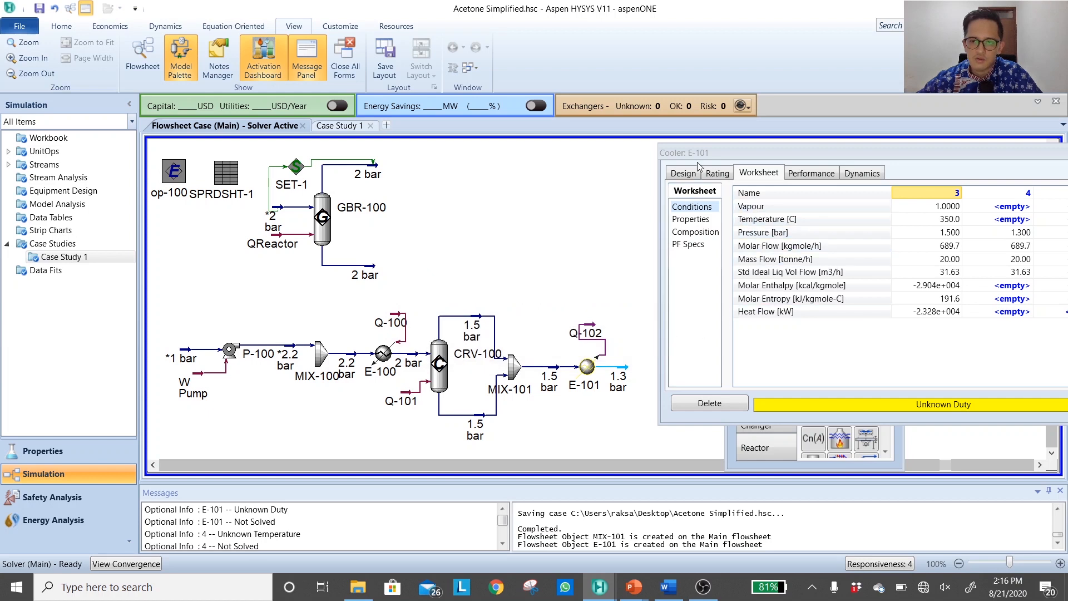
left_click(683, 173)
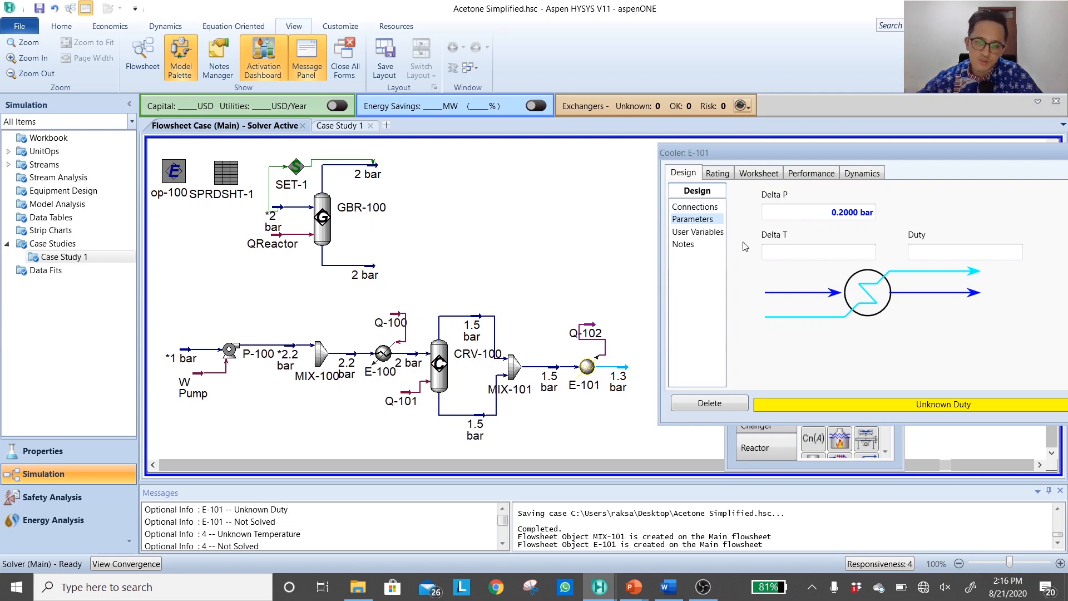
Set the temperature of E-101's outlet stream 4 to 40 C in the cooler's worksheet
left_click(773, 174)
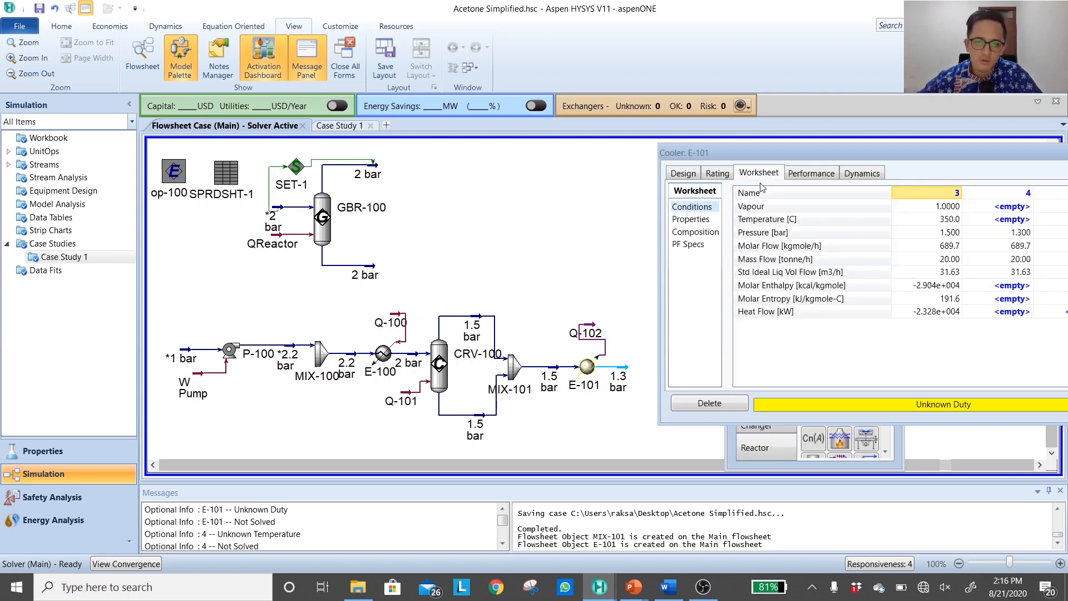
left_click(1002, 222)
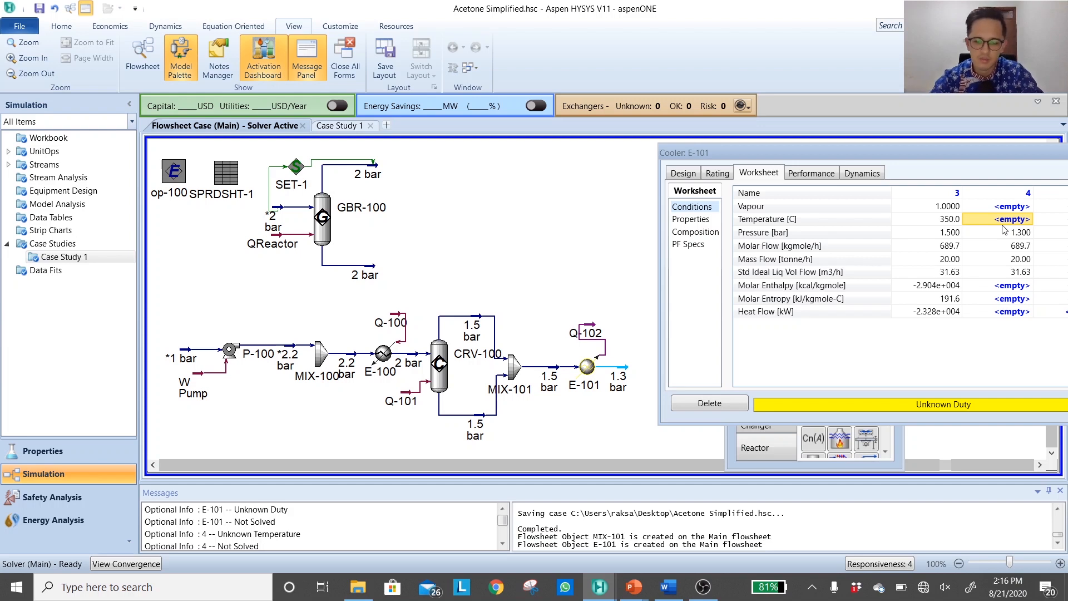
type("40")
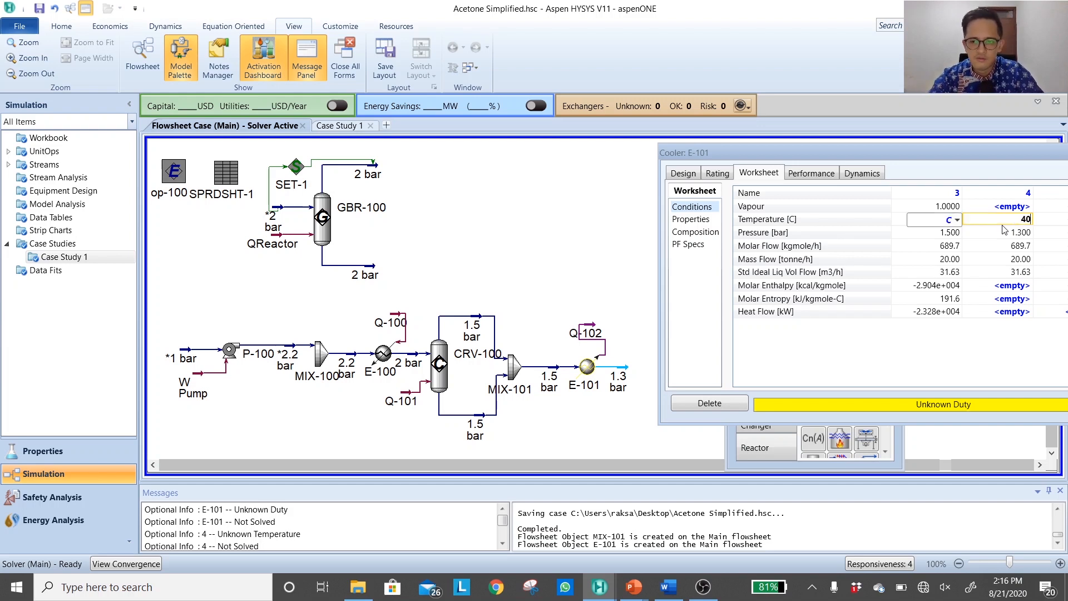
key("Return")
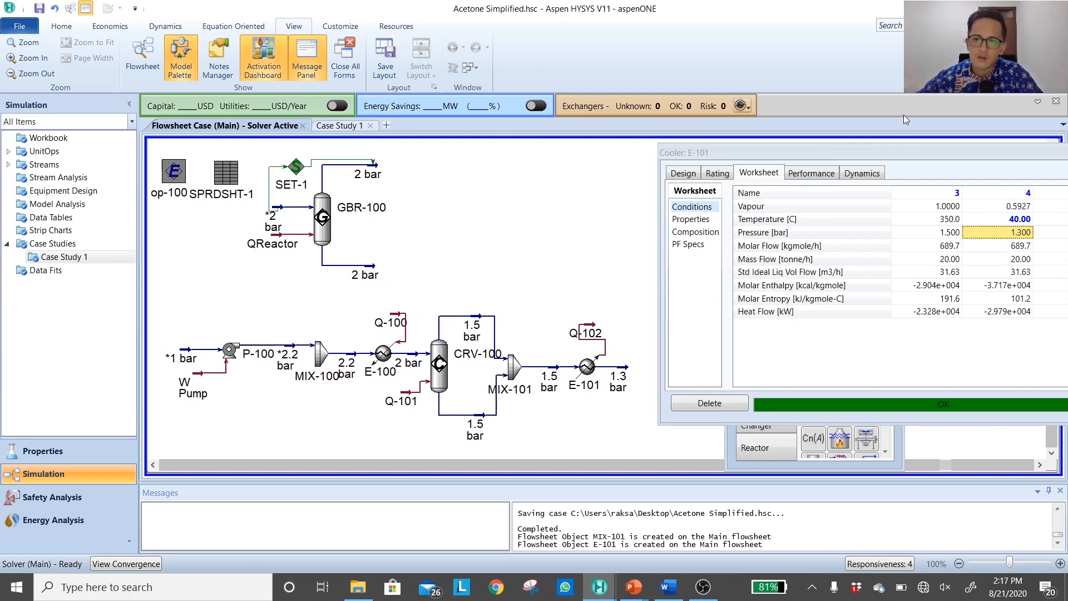
Review the stream conditions and compositions in E-101's worksheet and switch the flowsheet labels back to stream names
left_click_drag(883, 154, 712, 118)
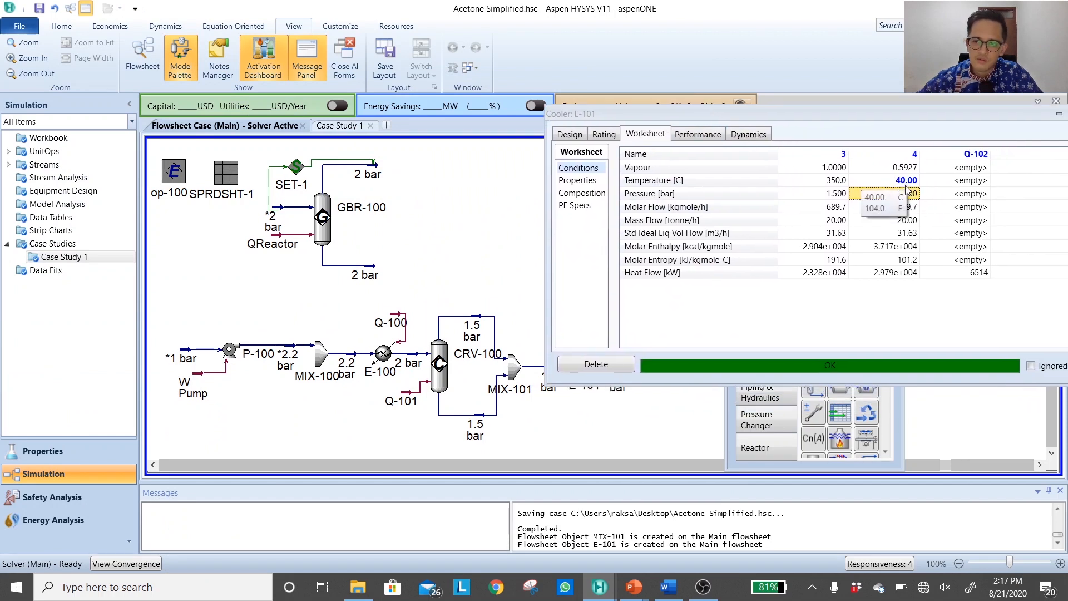
left_click_drag(841, 113, 810, 42)
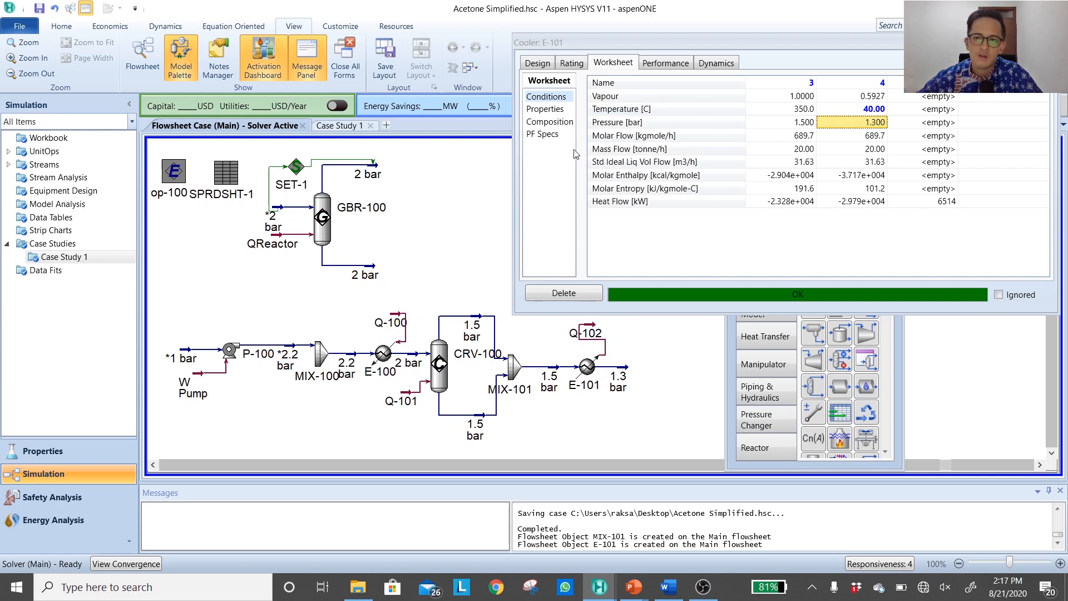
left_click(569, 126)
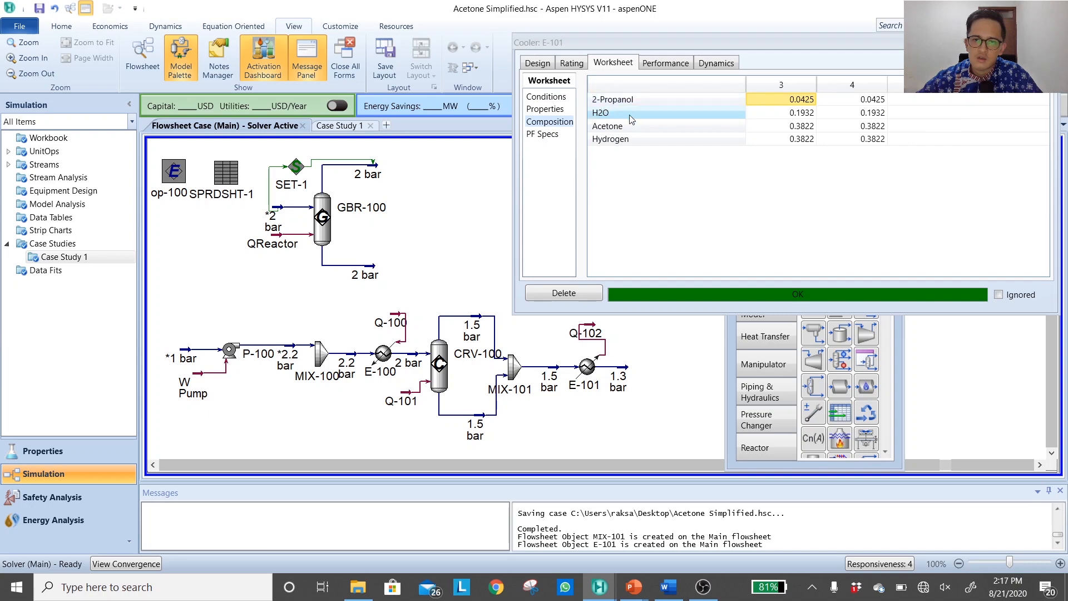
left_click(702, 373)
key("shift+n")
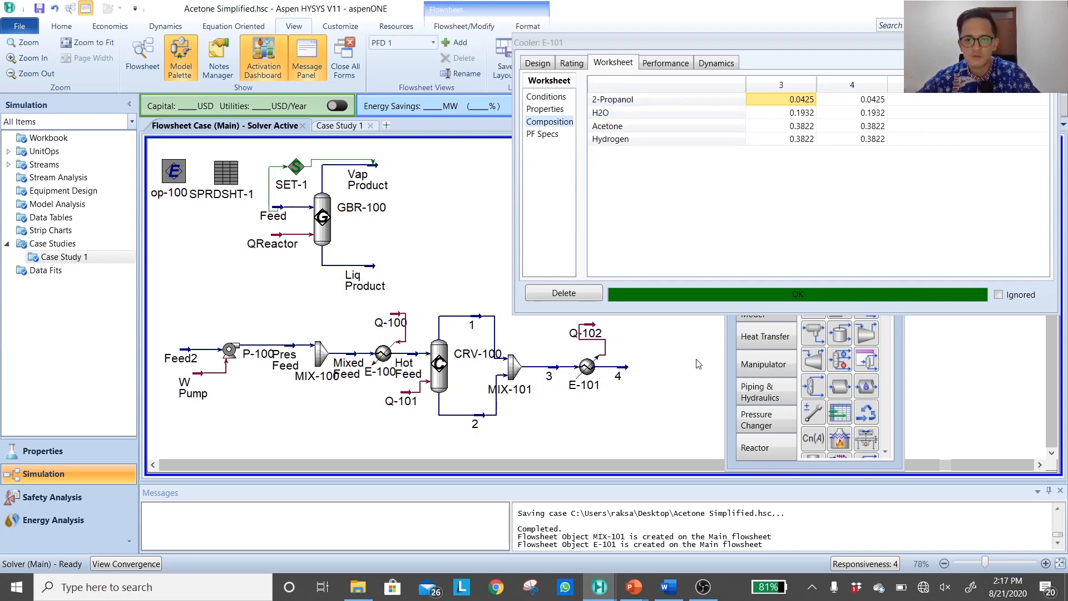
Examine stream 4's vapour and liquid phase compositions in its widened form alongside the cooler's parameters and worksheet
double_click(621, 369)
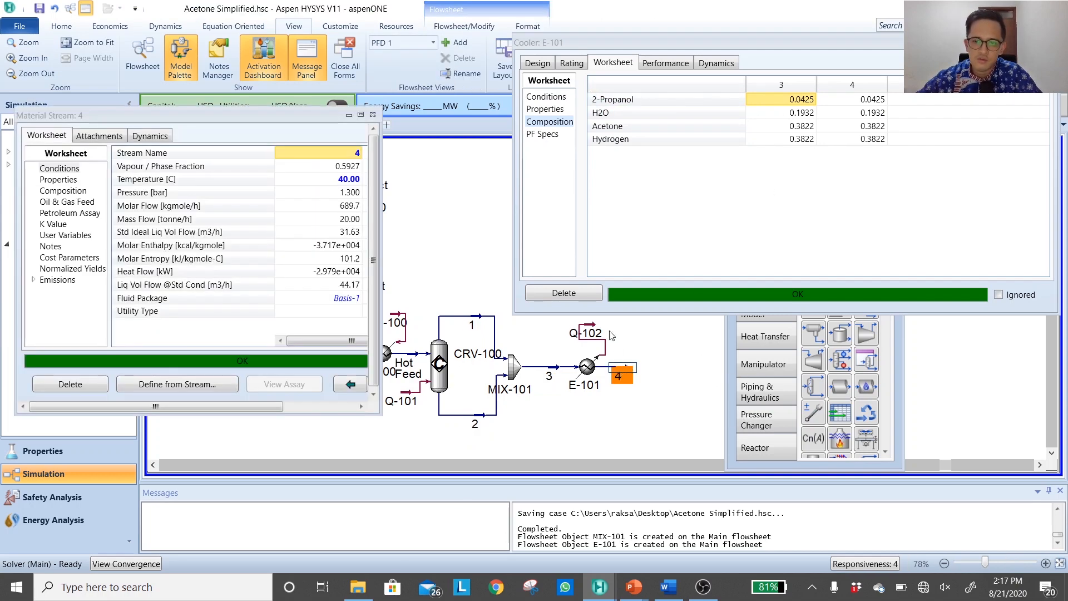
left_click(63, 191)
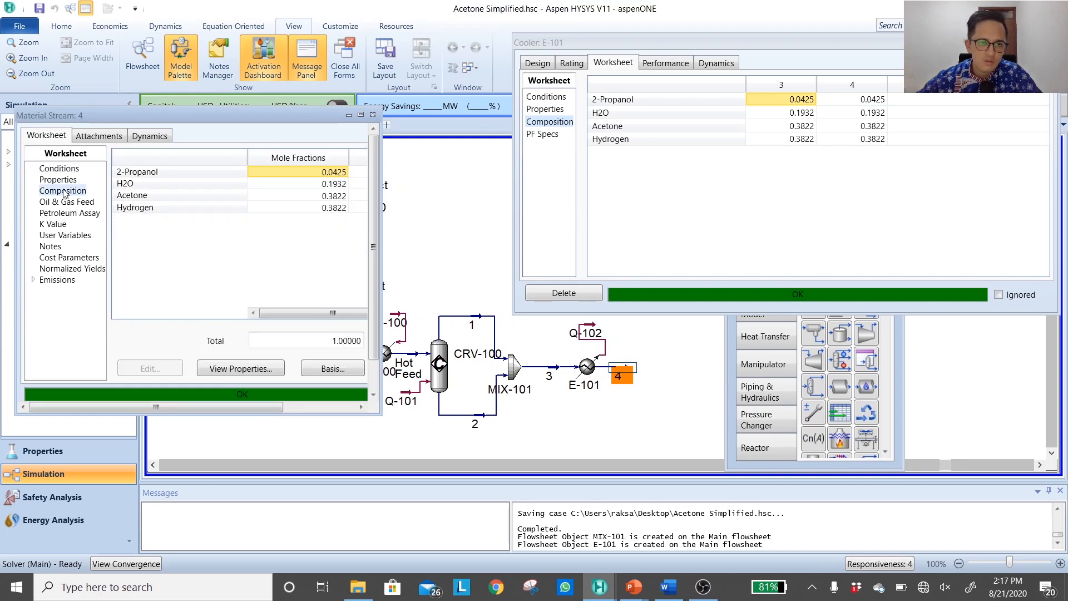
left_click_drag(381, 194, 608, 194)
left_click_drag(392, 114, 806, 426)
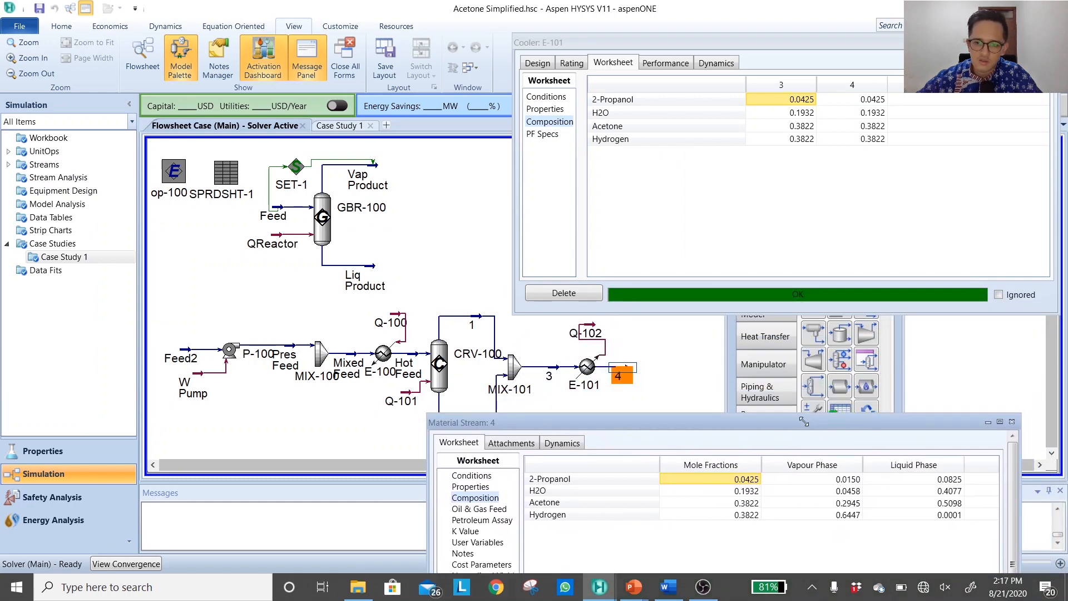
left_click(549, 63)
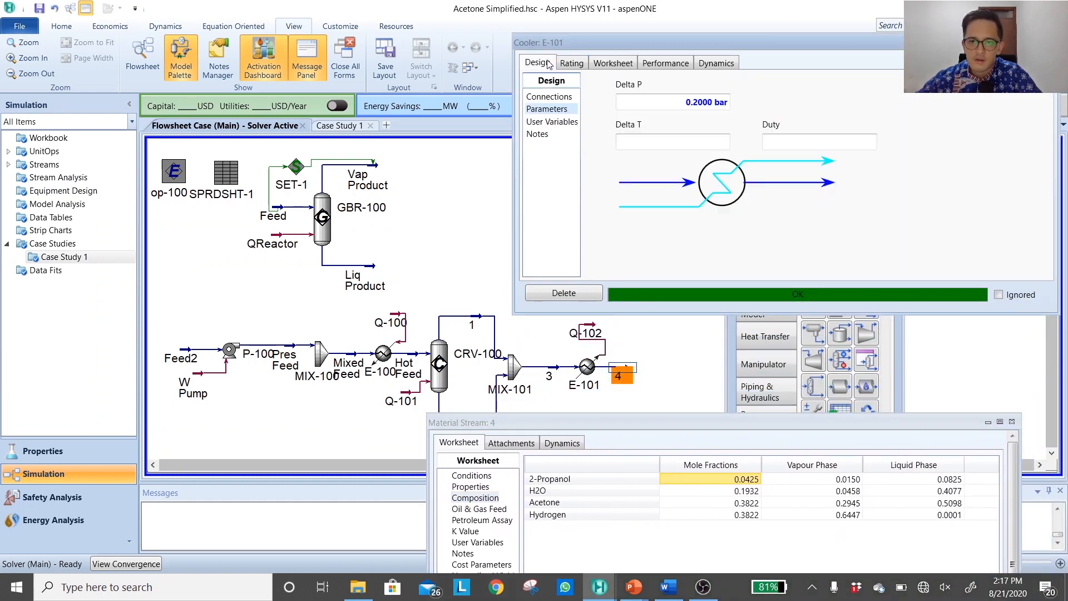
left_click(621, 62)
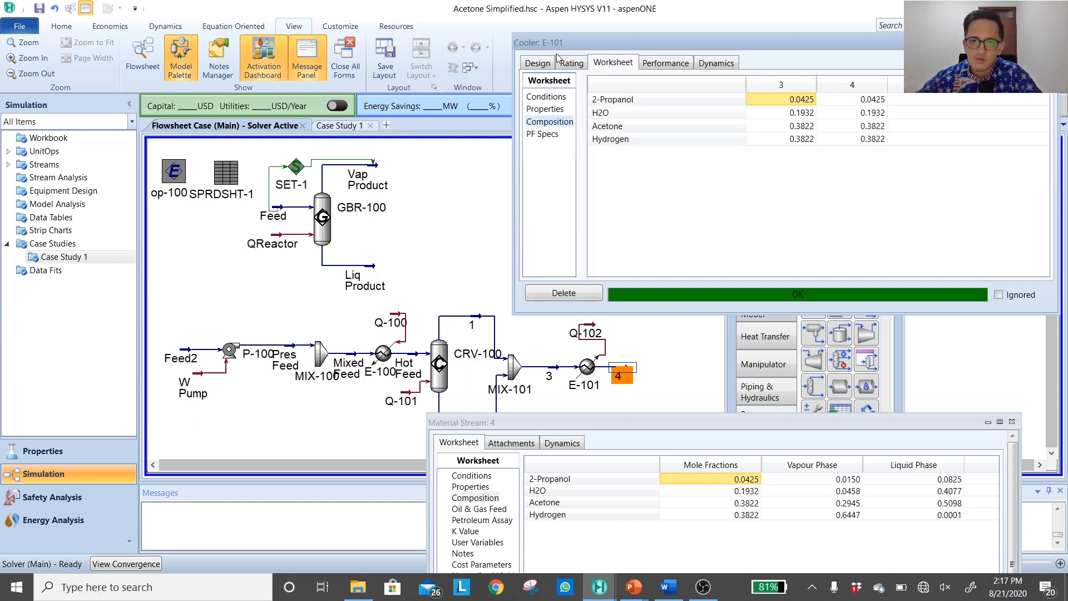
Set the temperature of stream 4 to 10 C among E-101's worksheet conditions, with stream 4's phase compositions kept in view
left_click(542, 96)
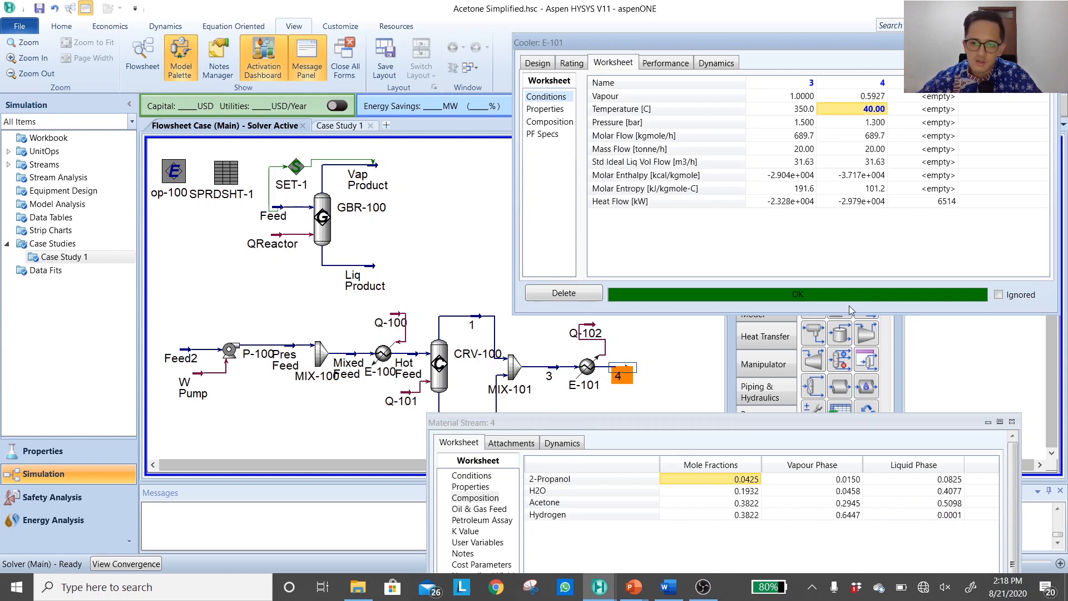
left_click(850, 506)
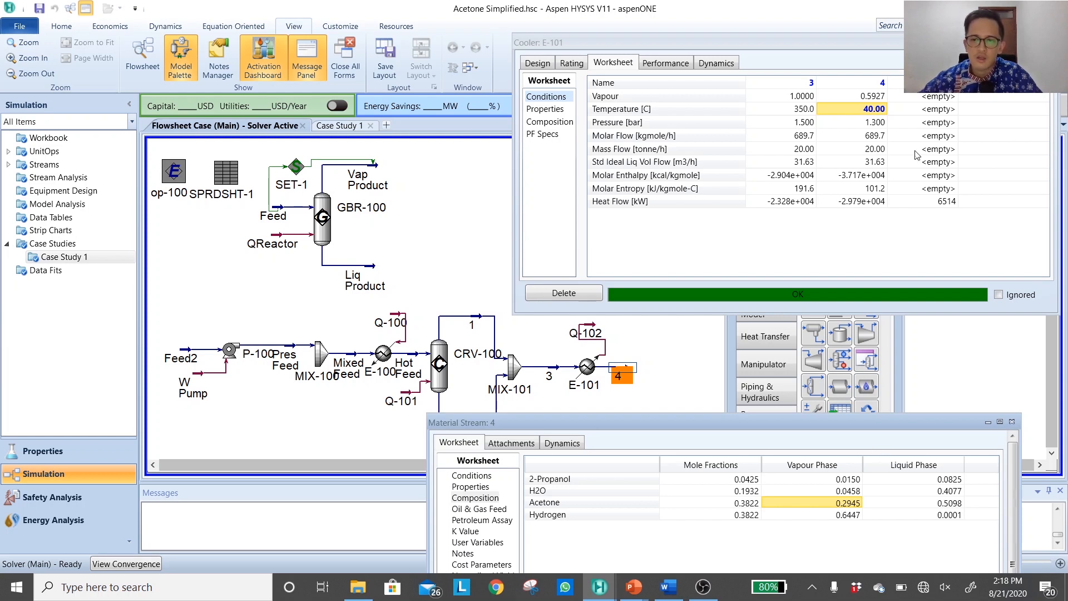
left_click(874, 110)
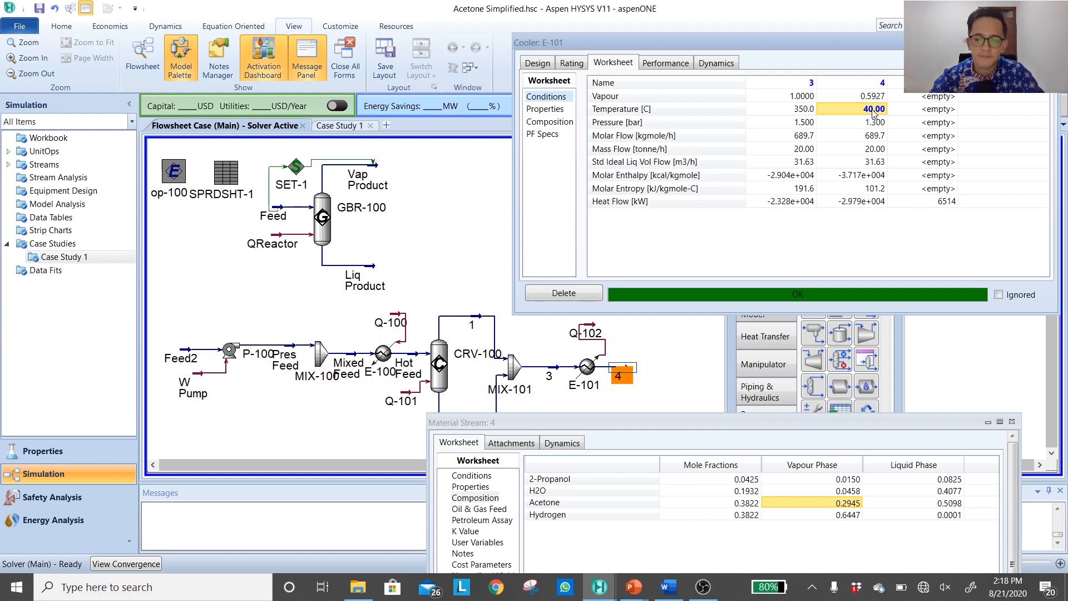
type("10")
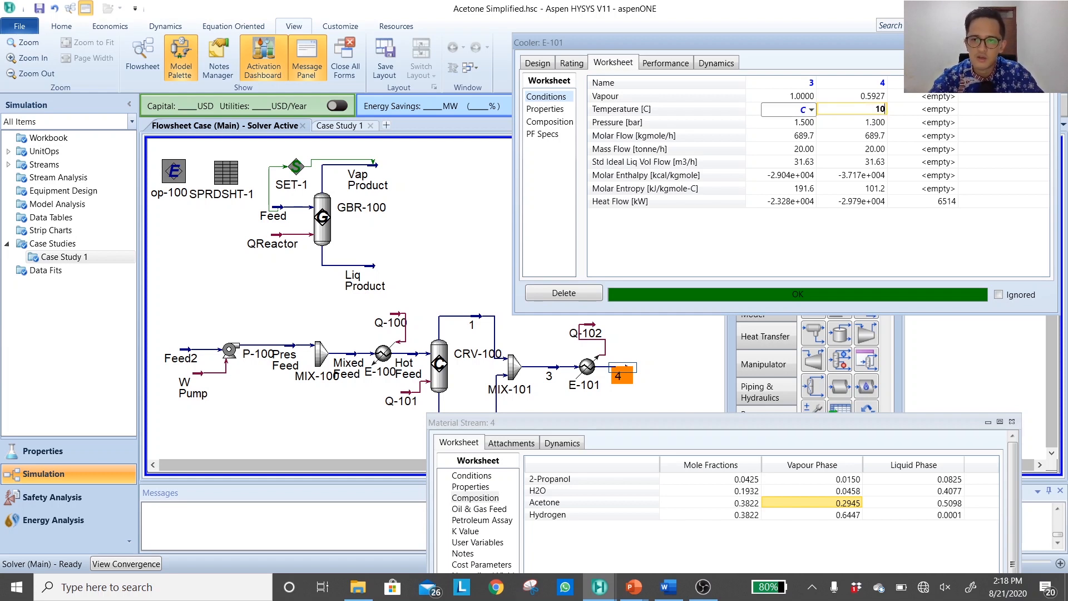
key("Return")
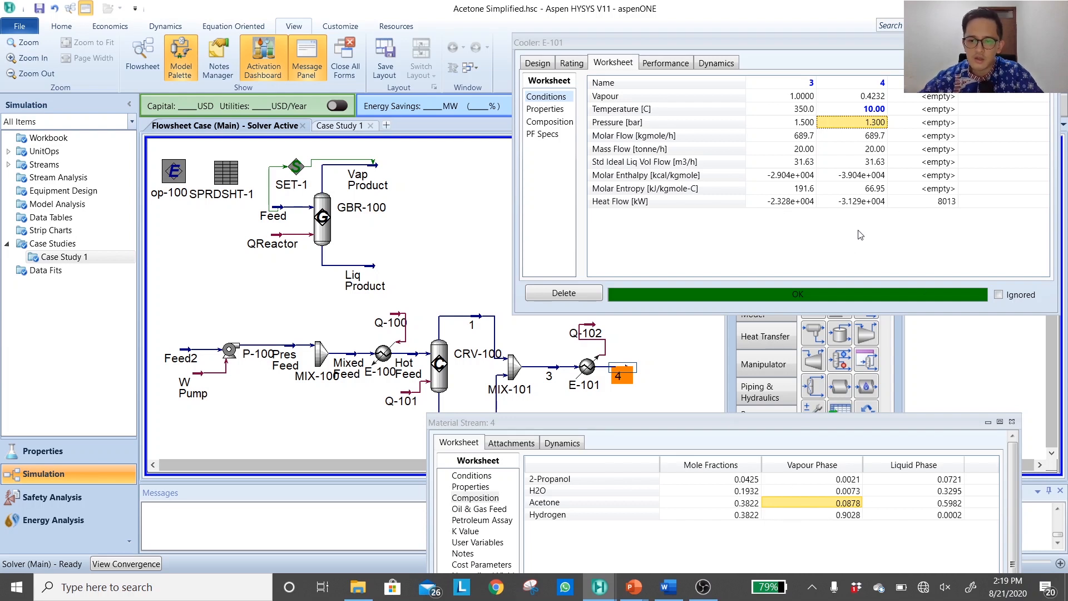
Try -30 C as stream 4's temperature and examine its vapour fraction and the hydrogen, acetone and H2O phase compositions
left_click(876, 111)
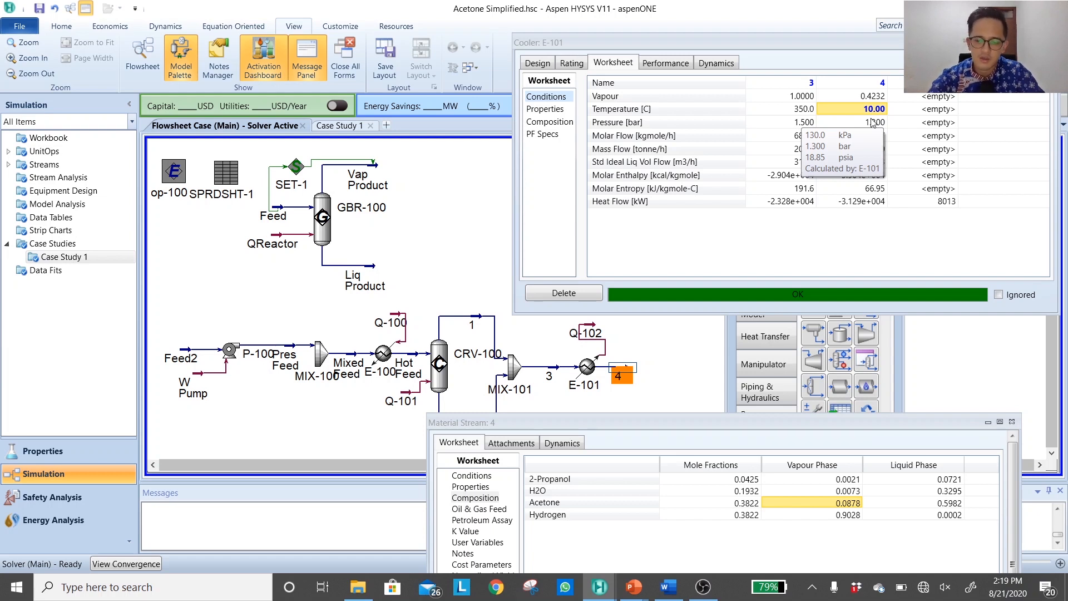
type("-3")
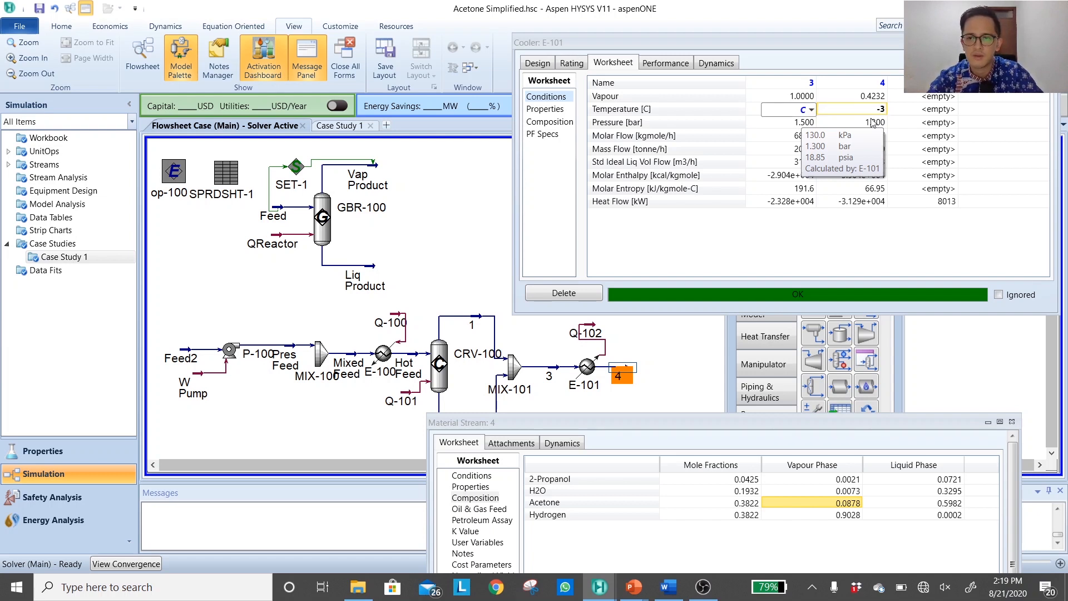
type("0")
key("Return")
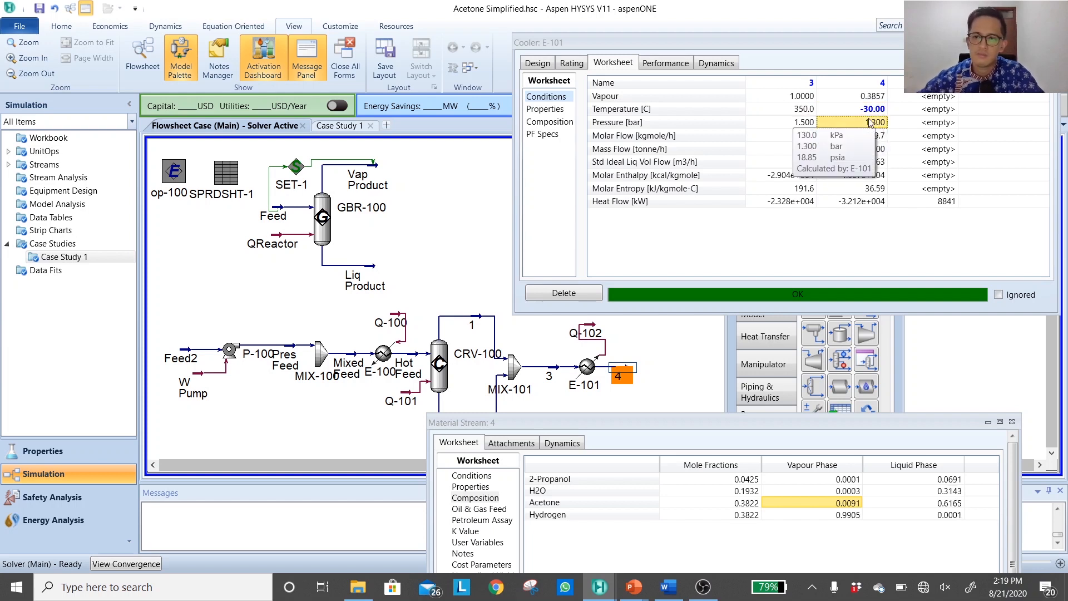
left_click(875, 99)
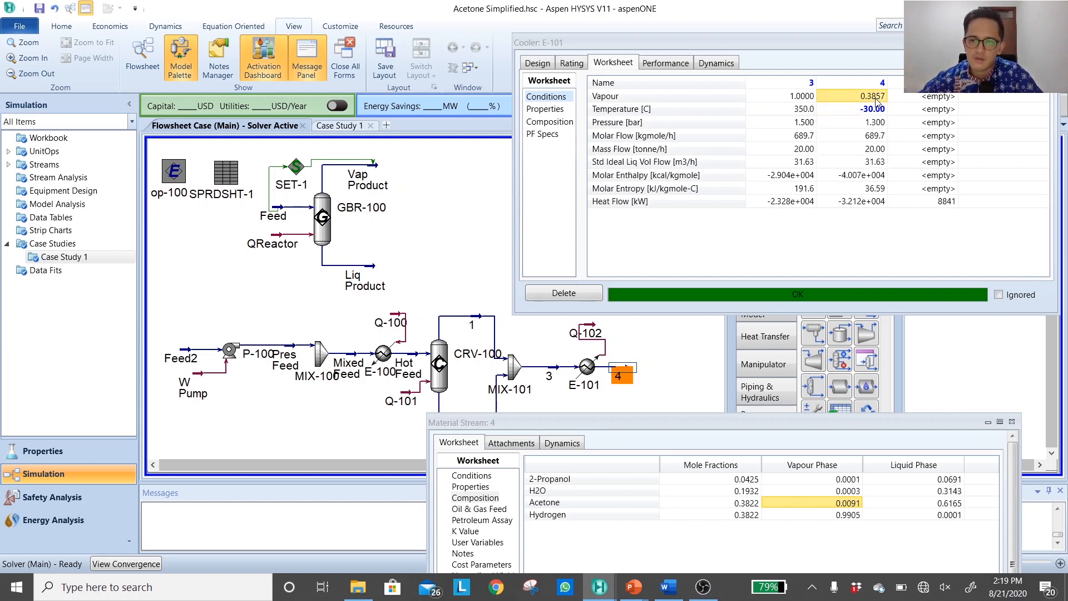
left_click(854, 517)
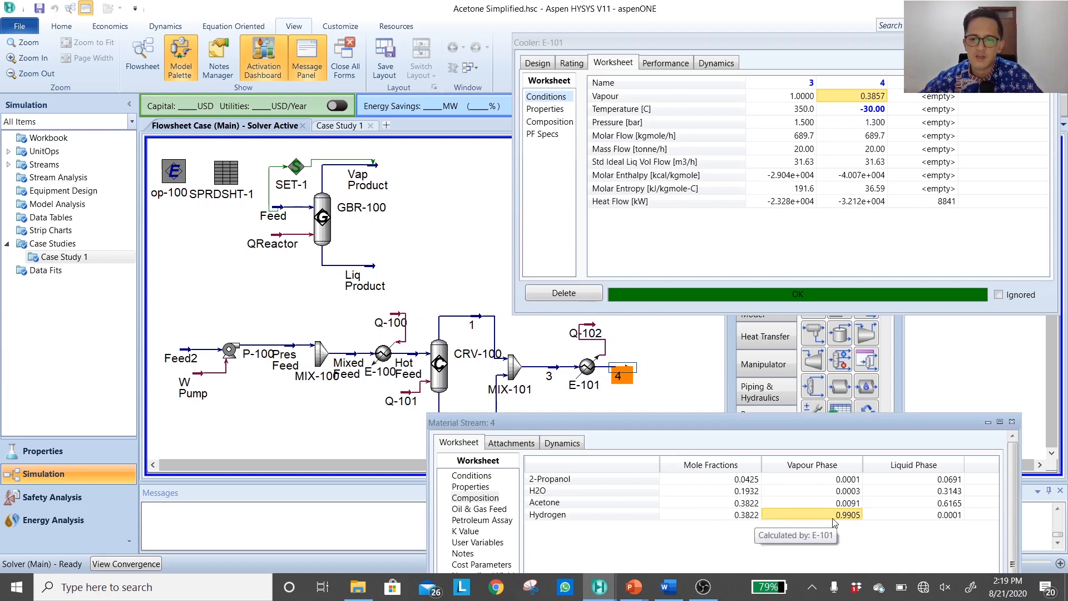
left_click(857, 504)
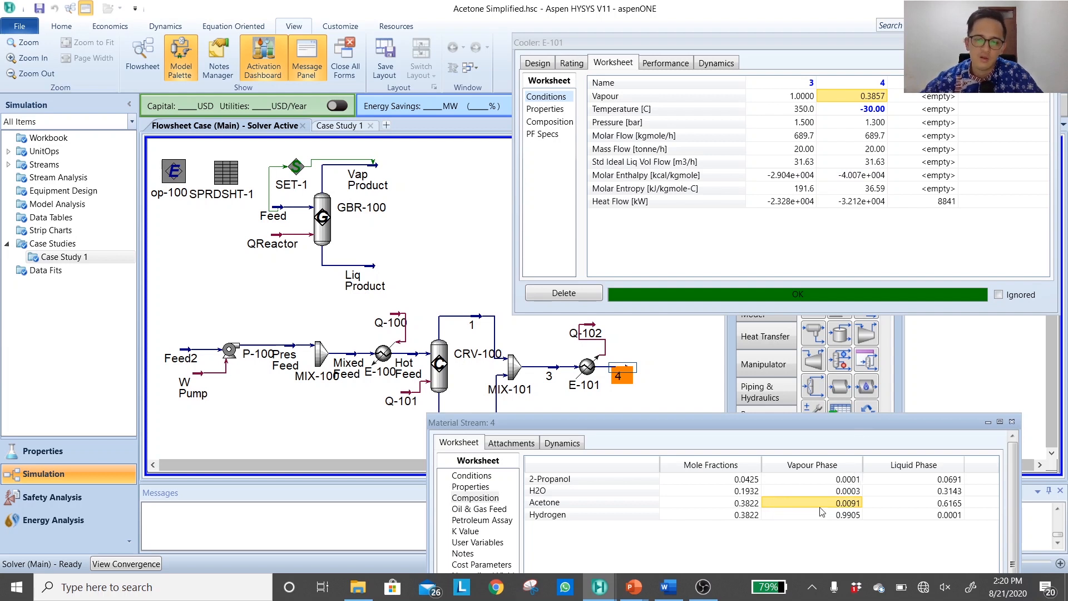
left_click(630, 494)
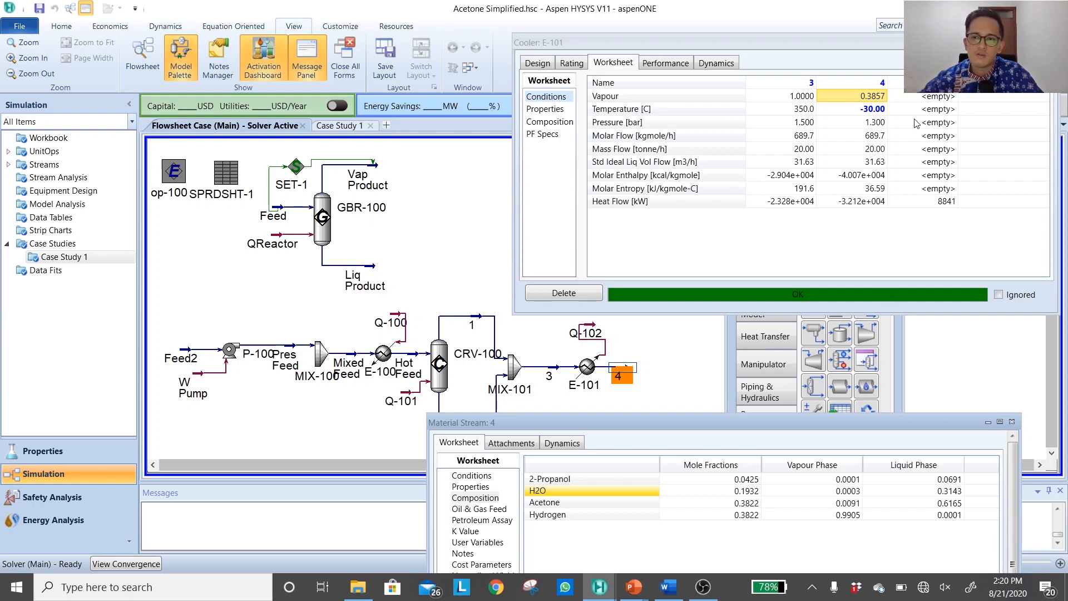
Set stream 4's temperature to 10 C in E-101's worksheet and check the acetone fraction in the vapour phase
left_click(878, 113)
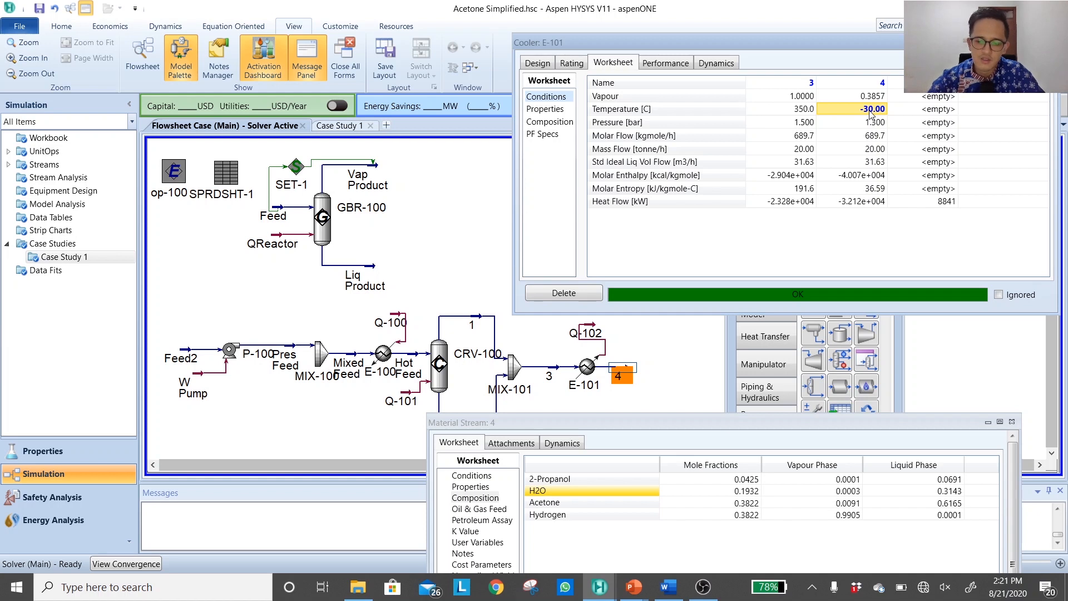
type("10")
key("Return")
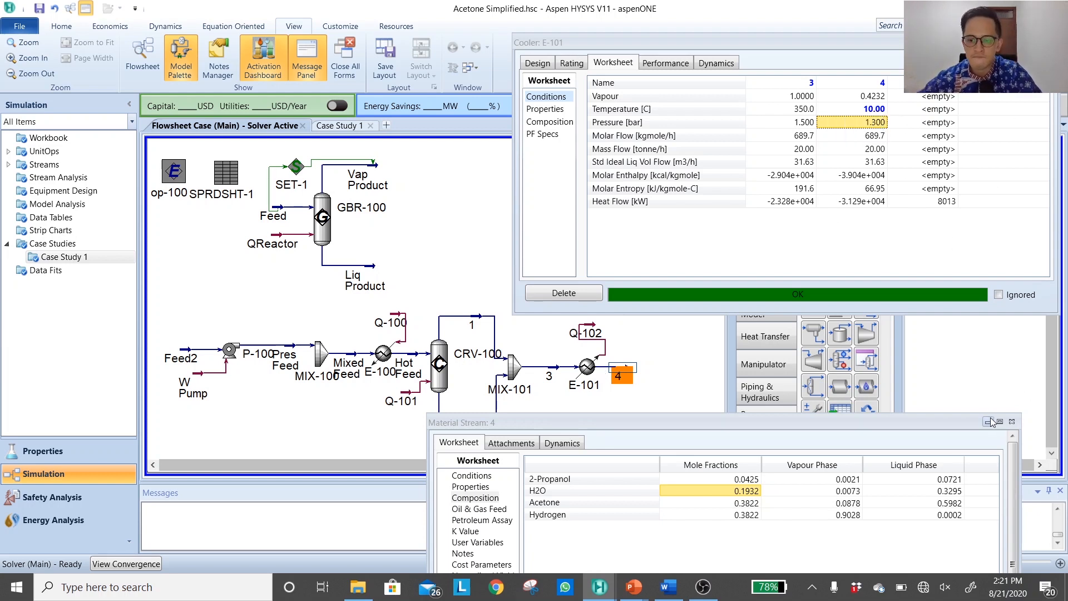
left_click(842, 503)
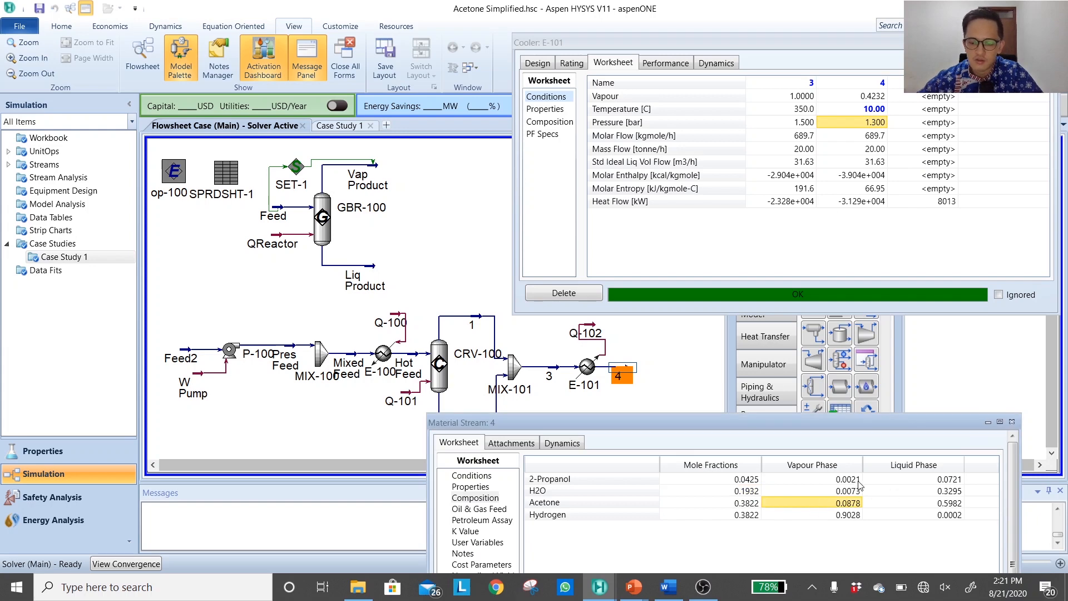
Close the stream 4 and cooler E-101 forms and save the case
left_click(1012, 422)
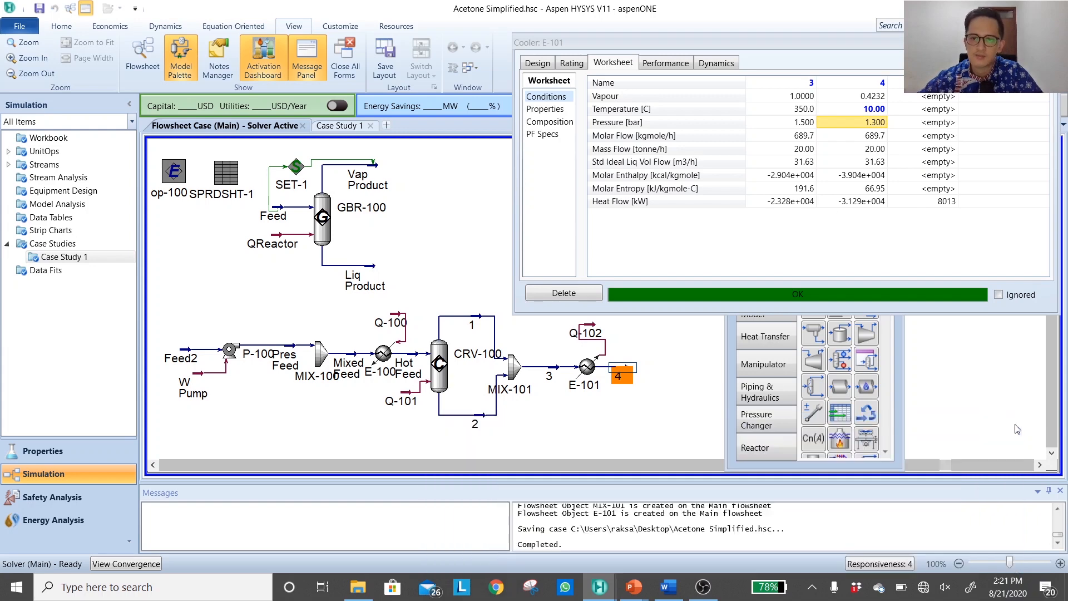
left_click(1049, 43)
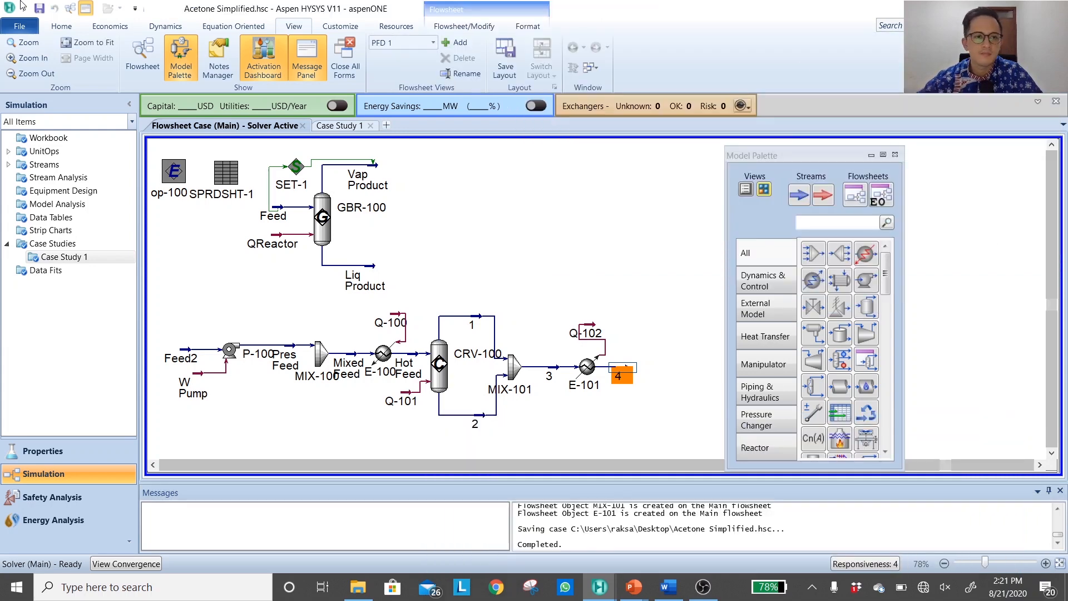
left_click(39, 9)
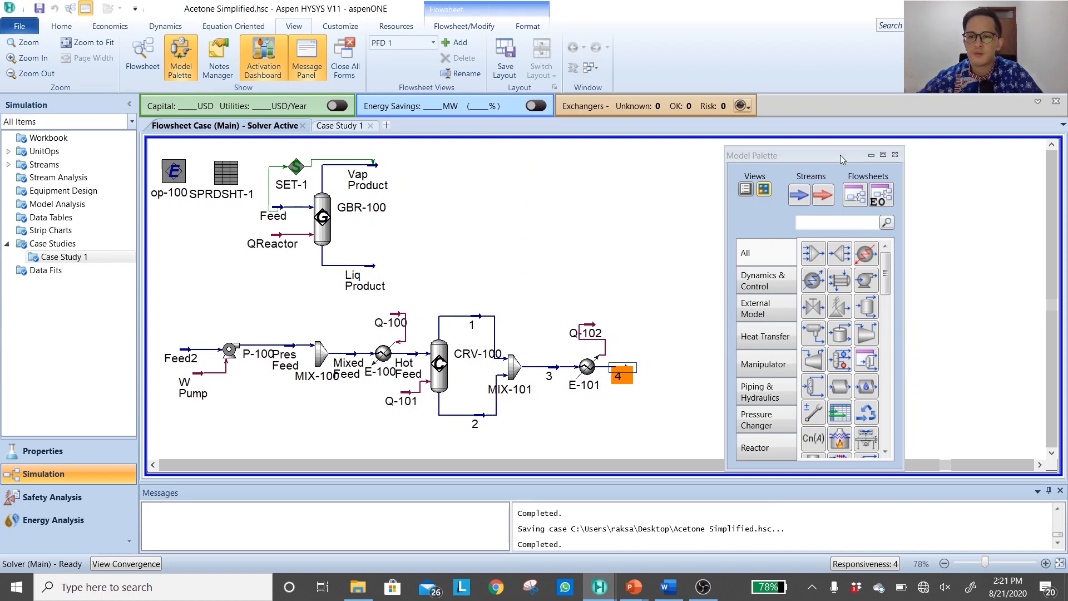
Move the Model Palette clear of the flowsheet and place a vertical separator just downstream of stream 4
left_click_drag(840, 155, 985, 154)
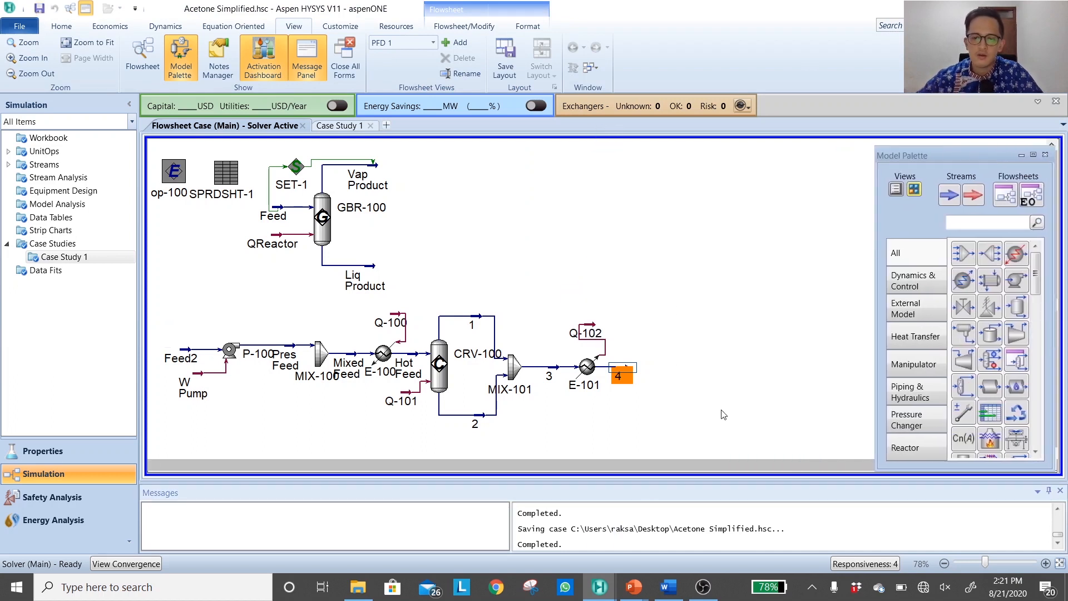
left_click(714, 308)
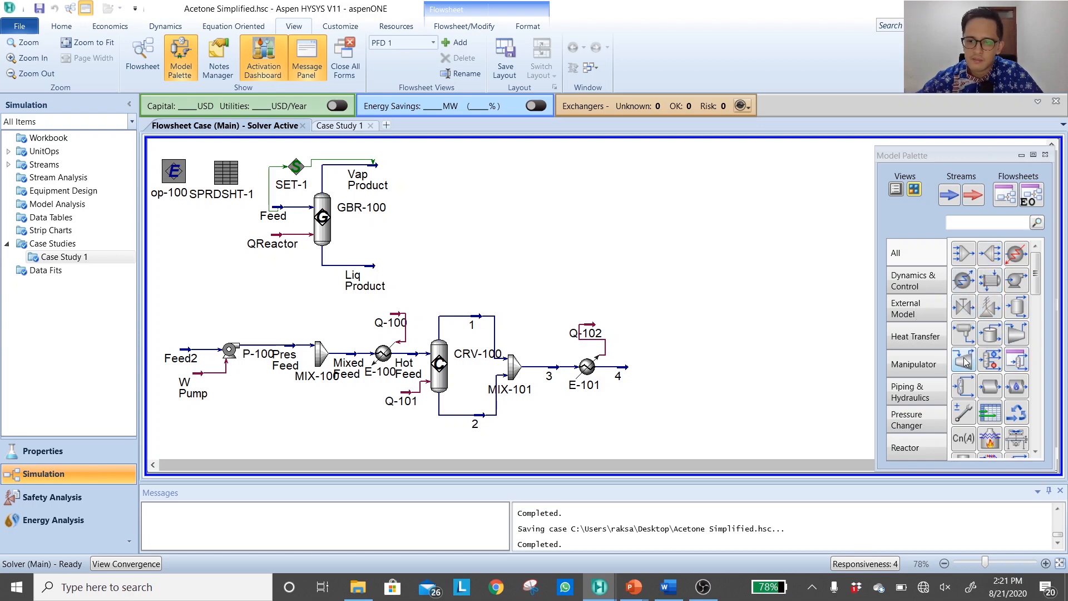
scroll(979, 364, "down", 1)
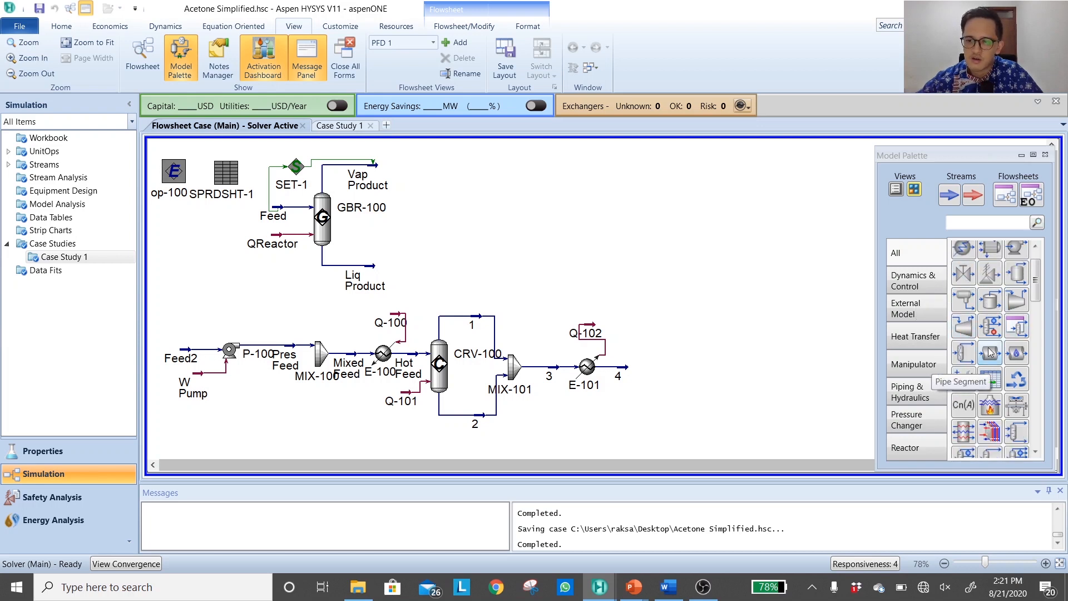
scroll(989, 351, "up", 1)
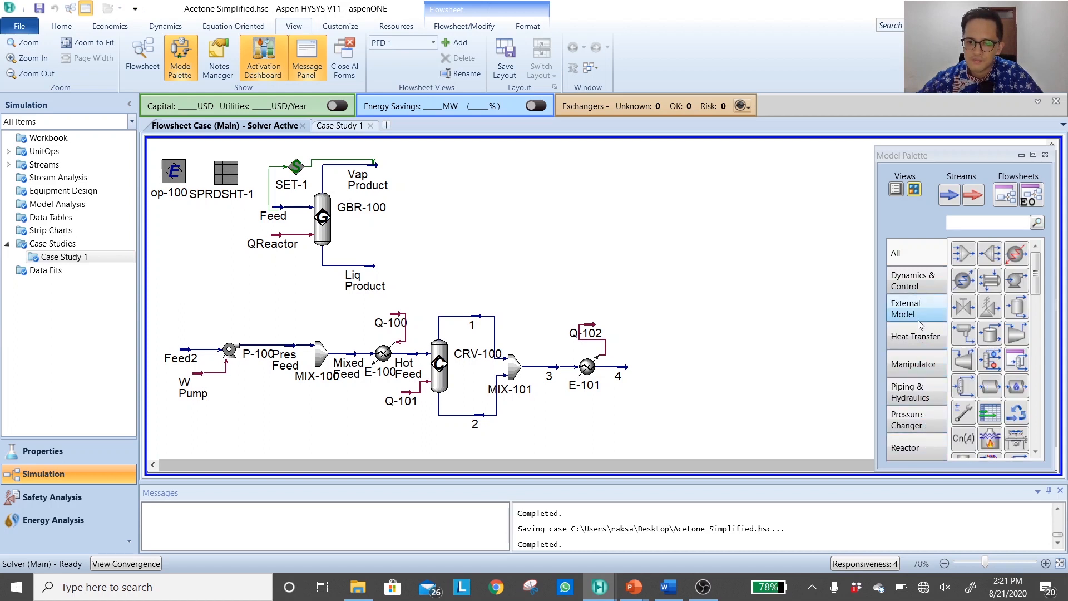
scroll(726, 333, "down", 3)
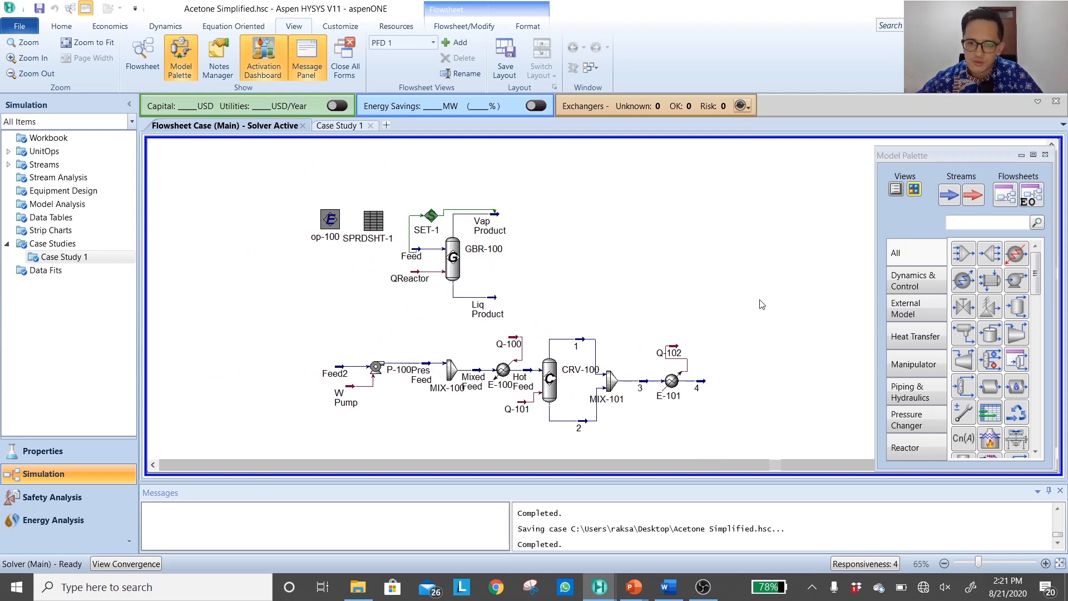
scroll(762, 304, "up", 2)
scroll(1036, 289, "down", 3)
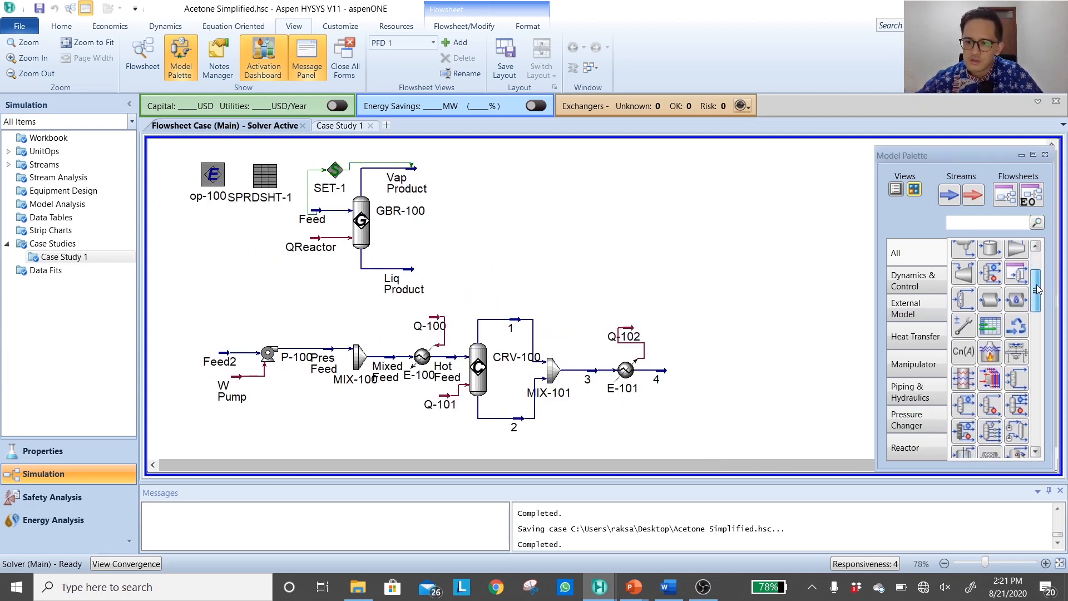
left_click_drag(976, 146, 975, 38)
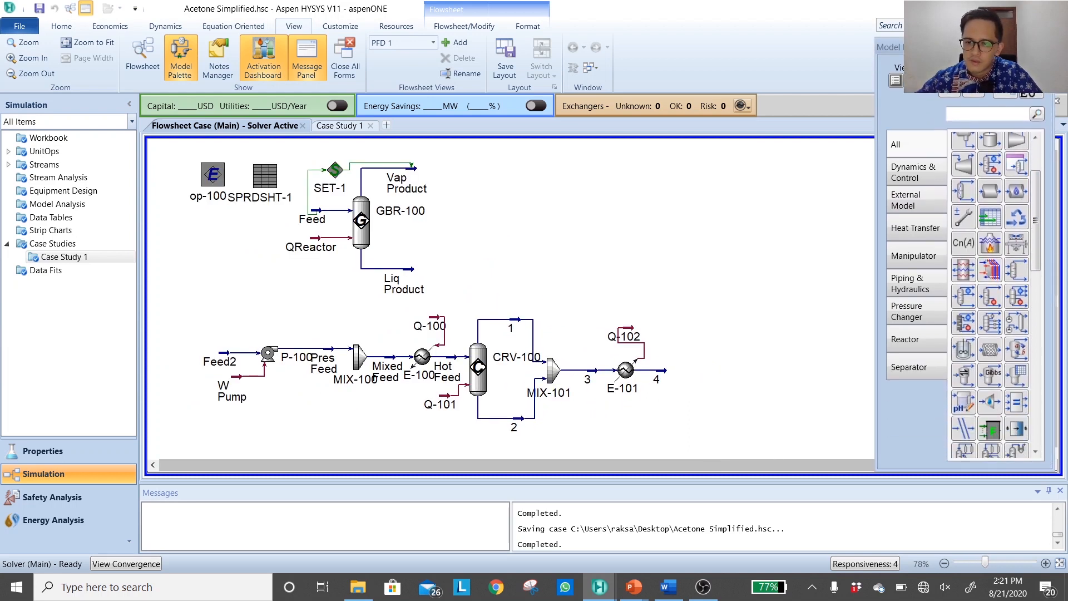
left_click(908, 378)
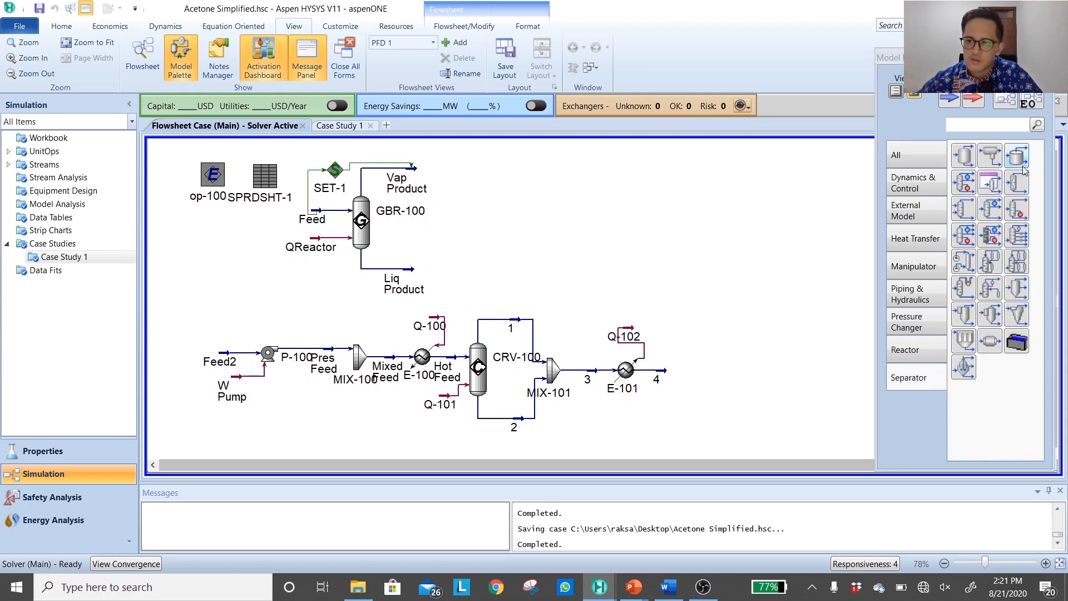
left_click(964, 156)
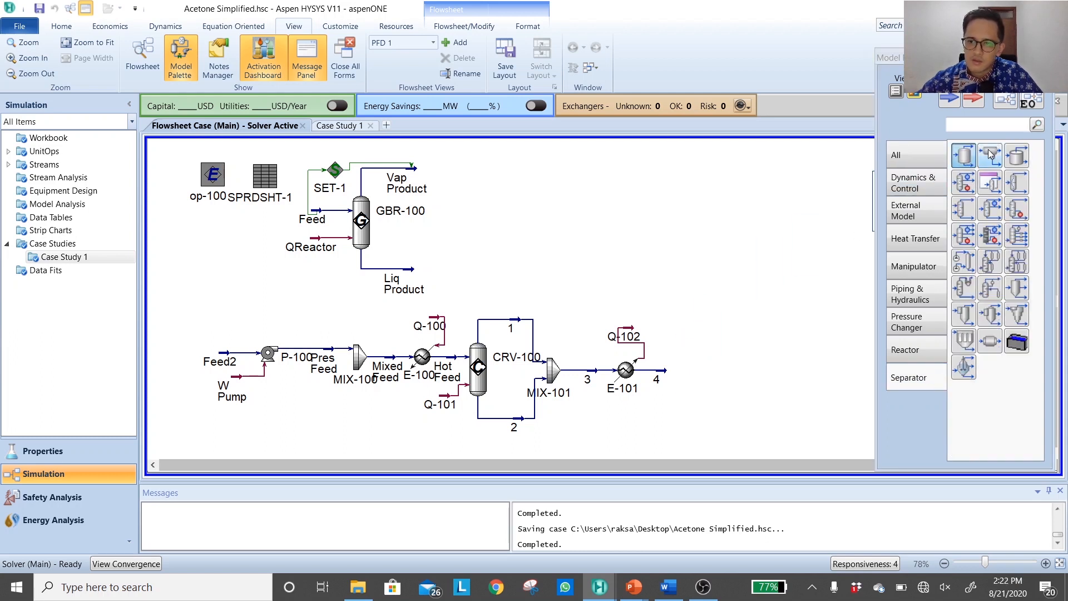
left_click(680, 397)
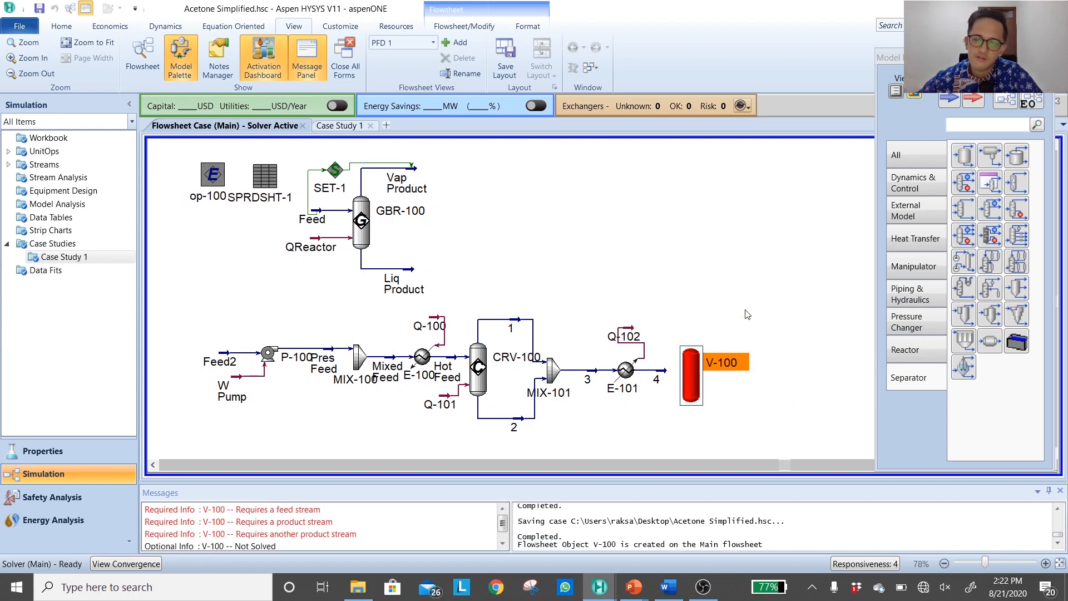
left_click(721, 332)
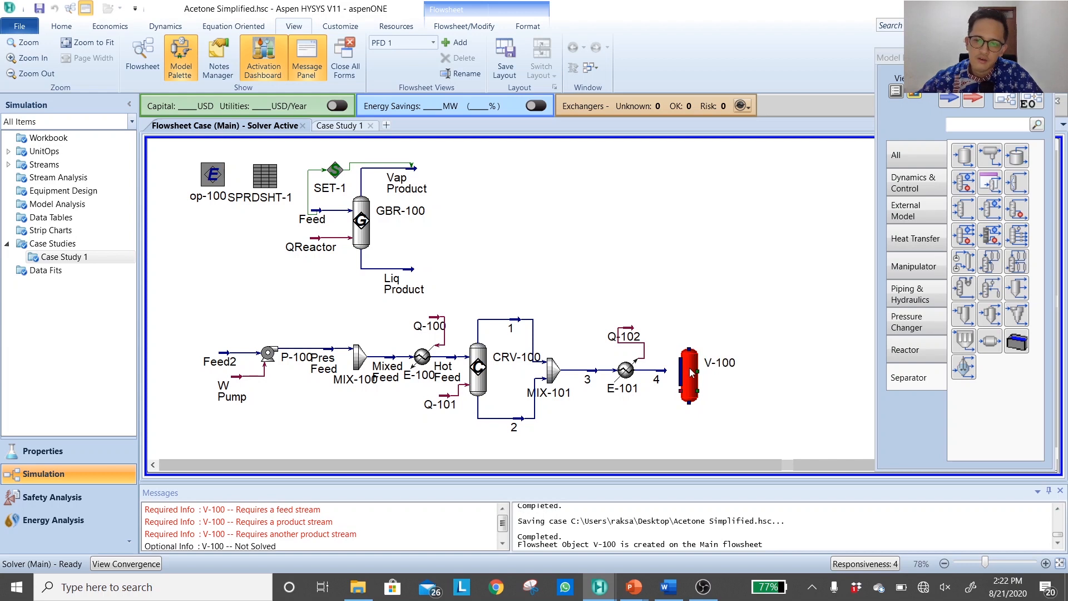
Add vapour outlet stream 5 and liquid outlet stream 6 to separator V-100 and connect stream 4 as its feed
left_click_drag(689, 350, 742, 318)
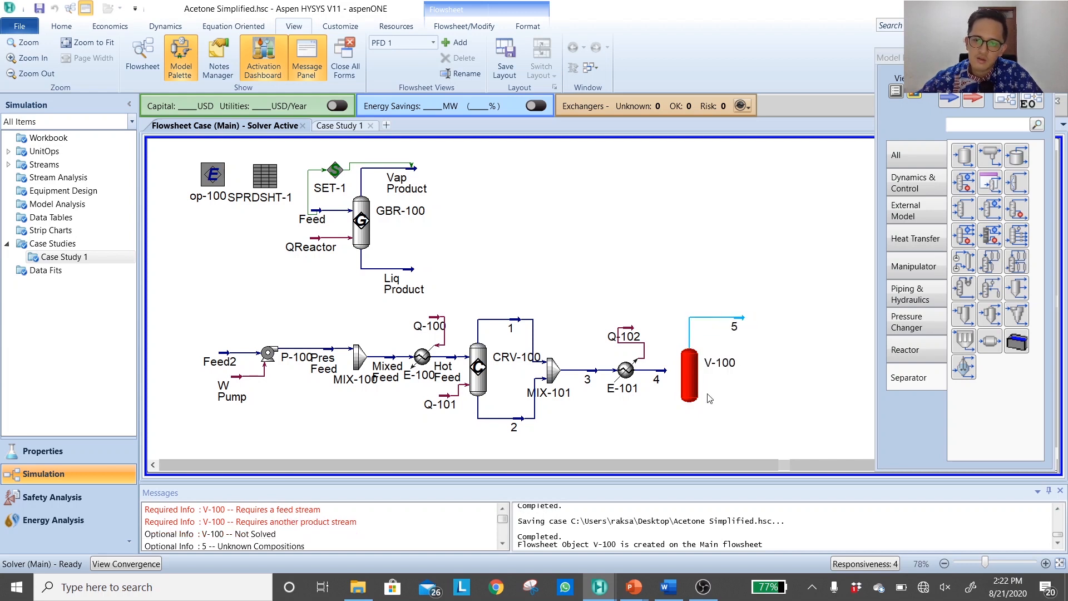
left_click_drag(689, 409, 744, 418)
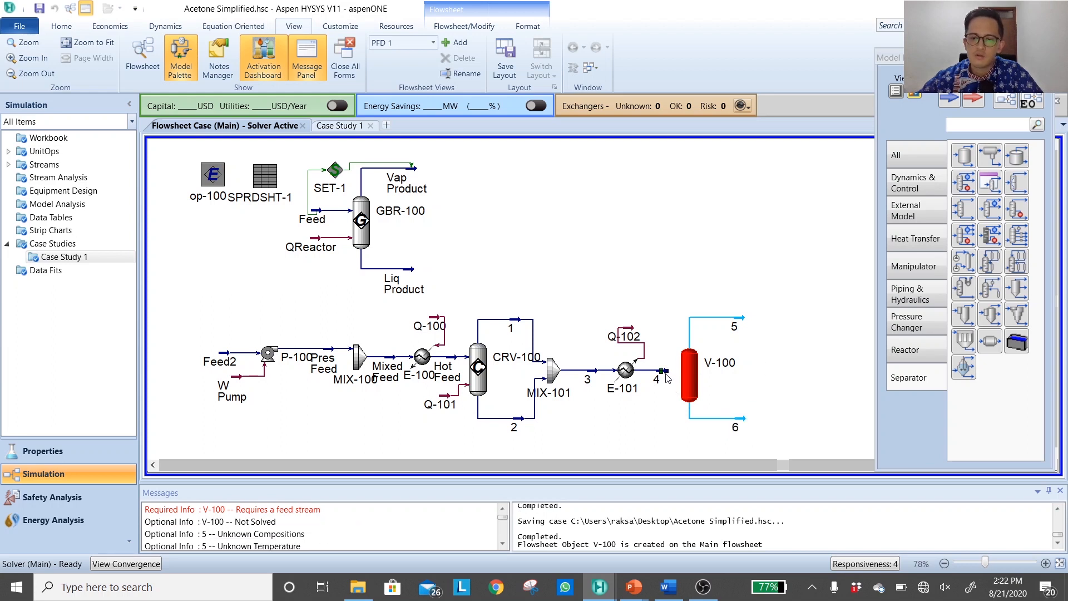
left_click_drag(682, 374, 685, 391)
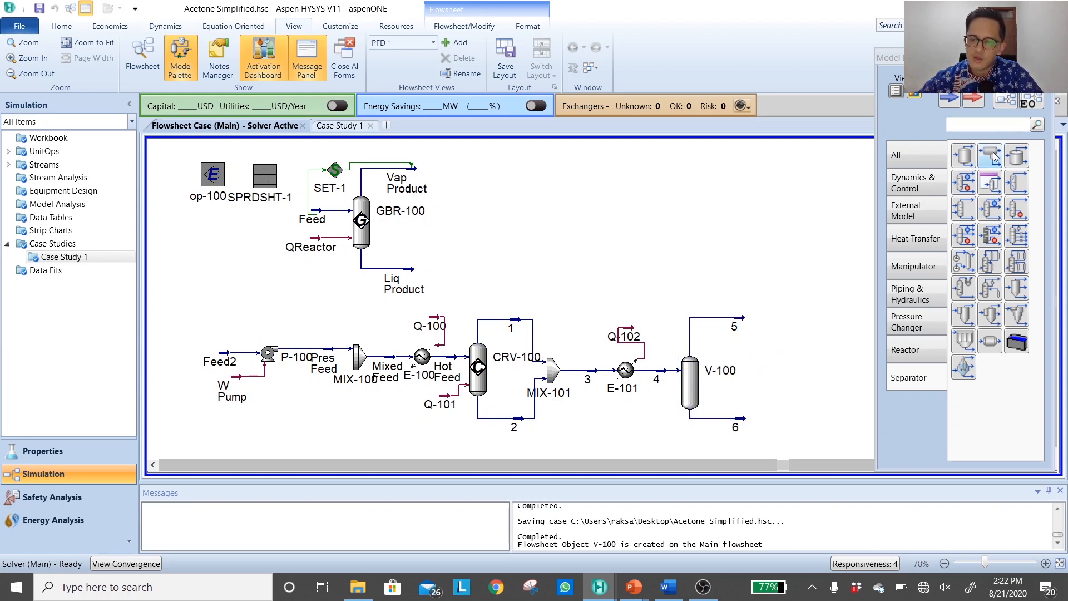
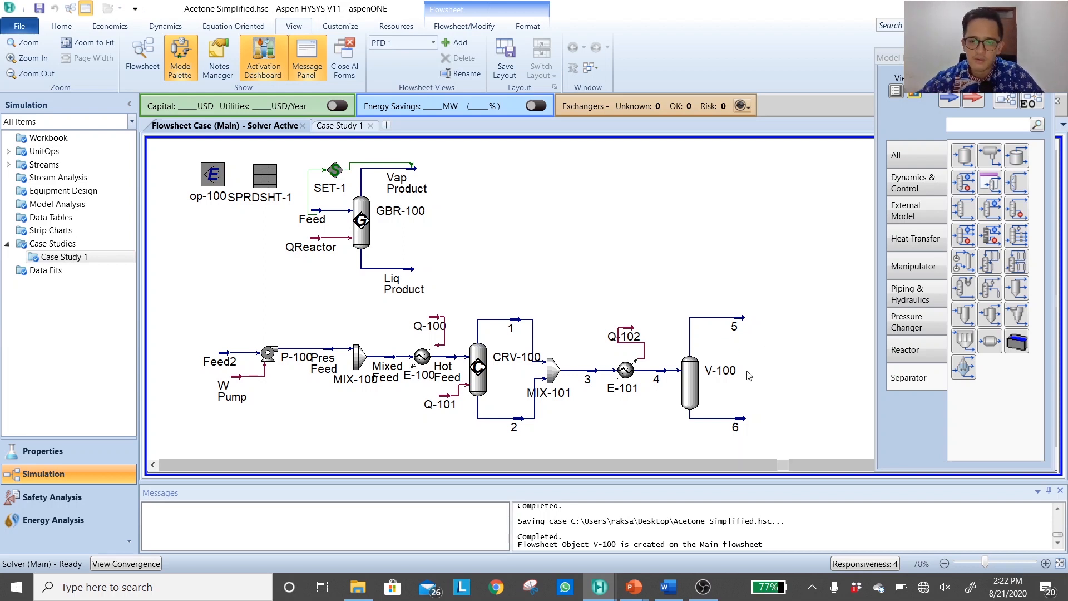
Move stream 5 closer to separator V-100 and compare the acetone and hydrogen fractions of streams 5 and 6 in V-100's worksheet
left_click_drag(740, 318, 726, 351)
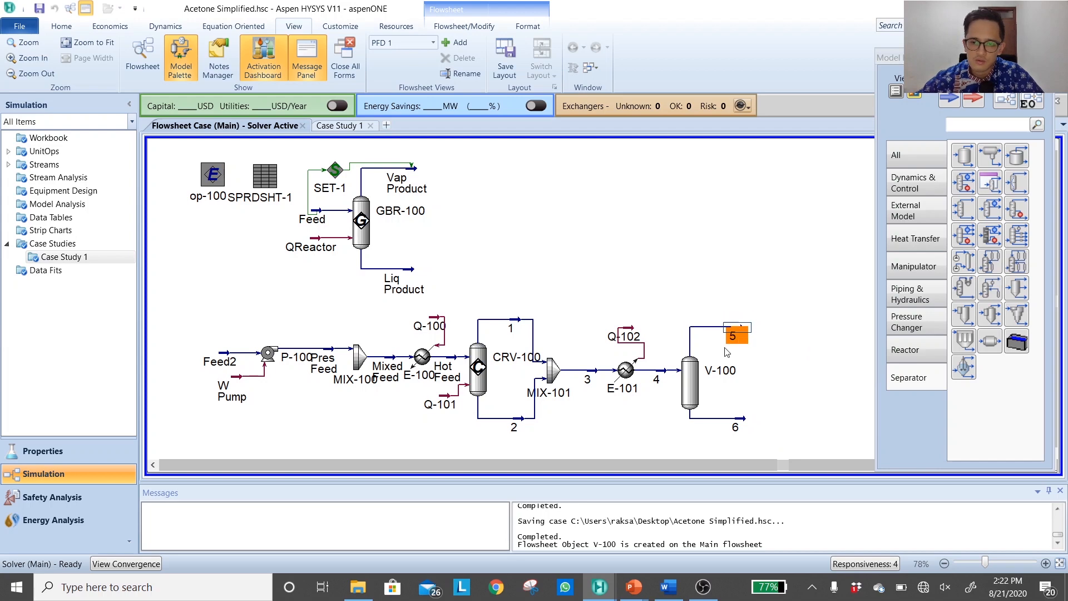
double_click(698, 386)
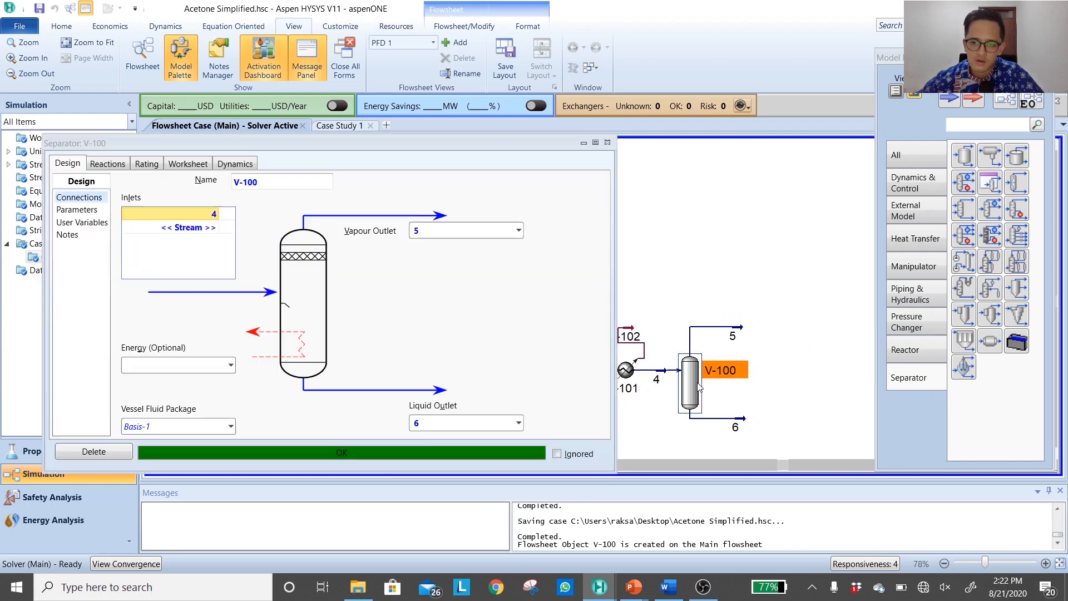
left_click(189, 164)
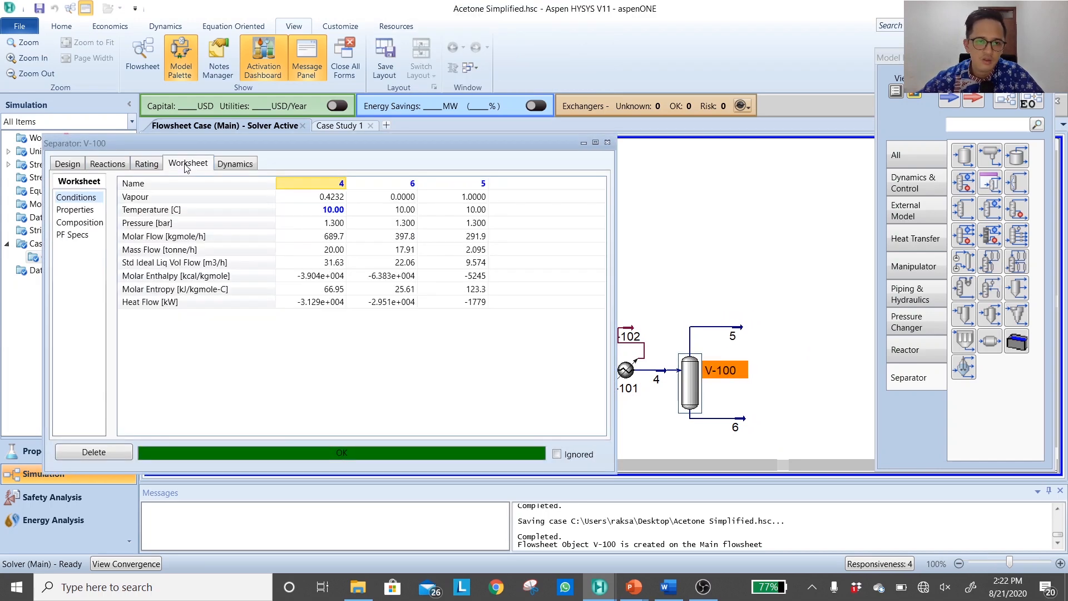
left_click(90, 224)
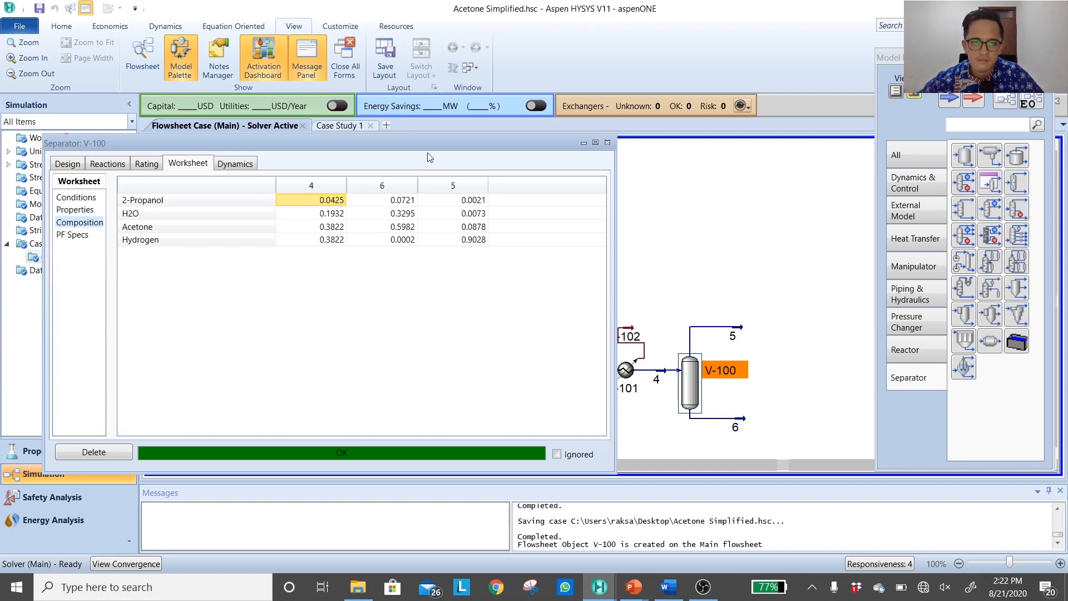
left_click(717, 326)
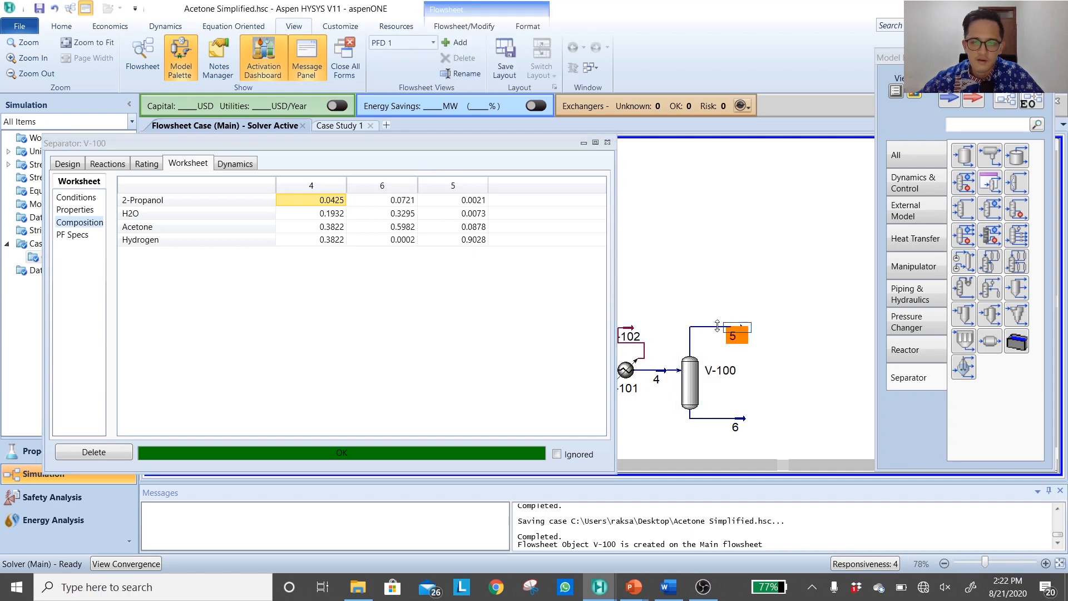
left_click(467, 265)
left_click(472, 240)
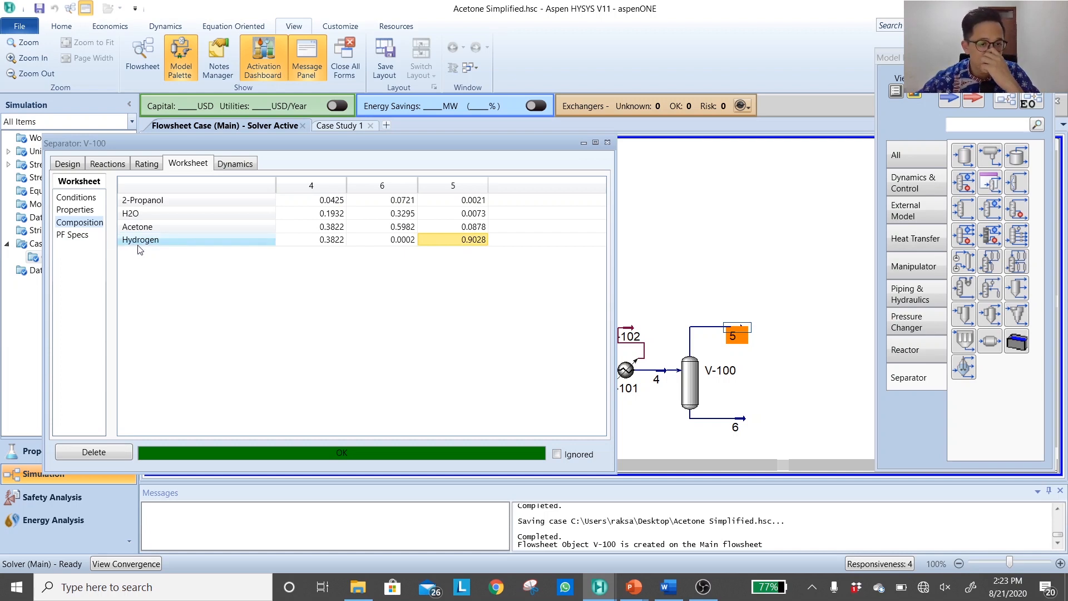
left_click(482, 228)
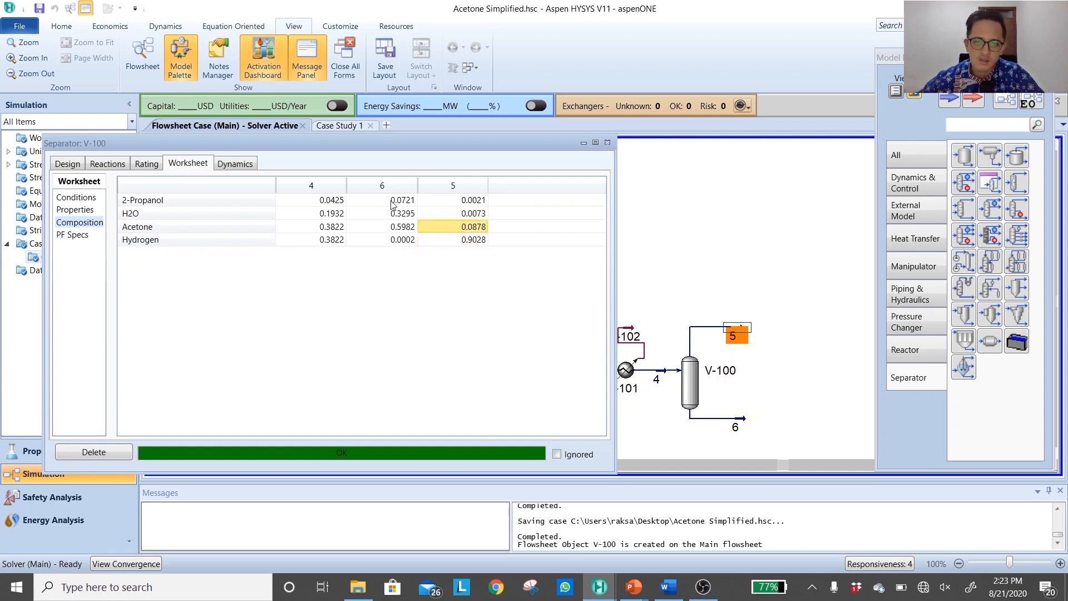
left_click(405, 229)
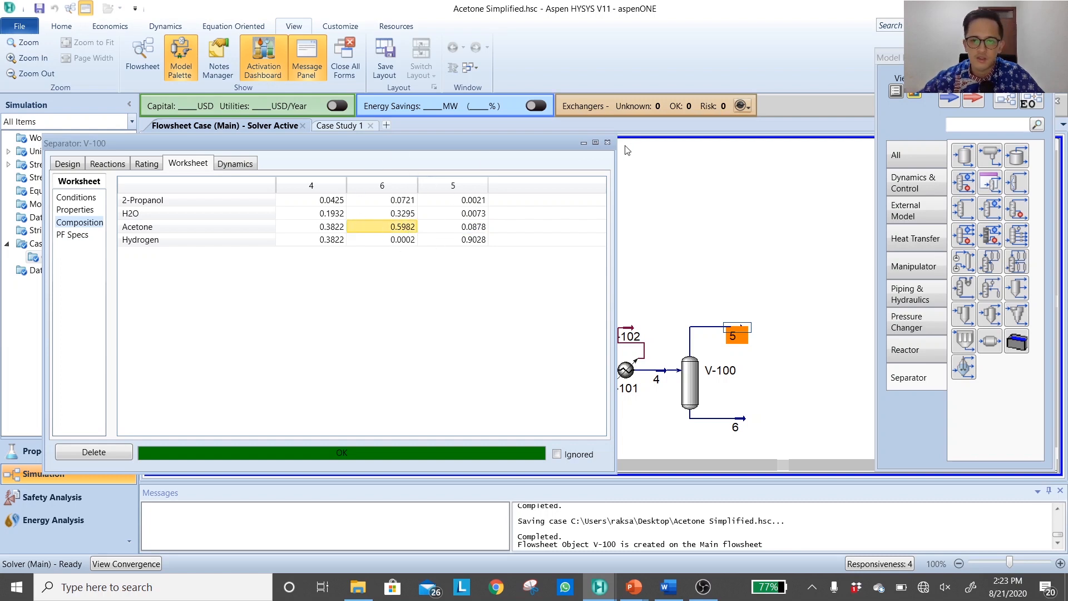
Close the separator V-100 form and save the case
left_click(608, 143)
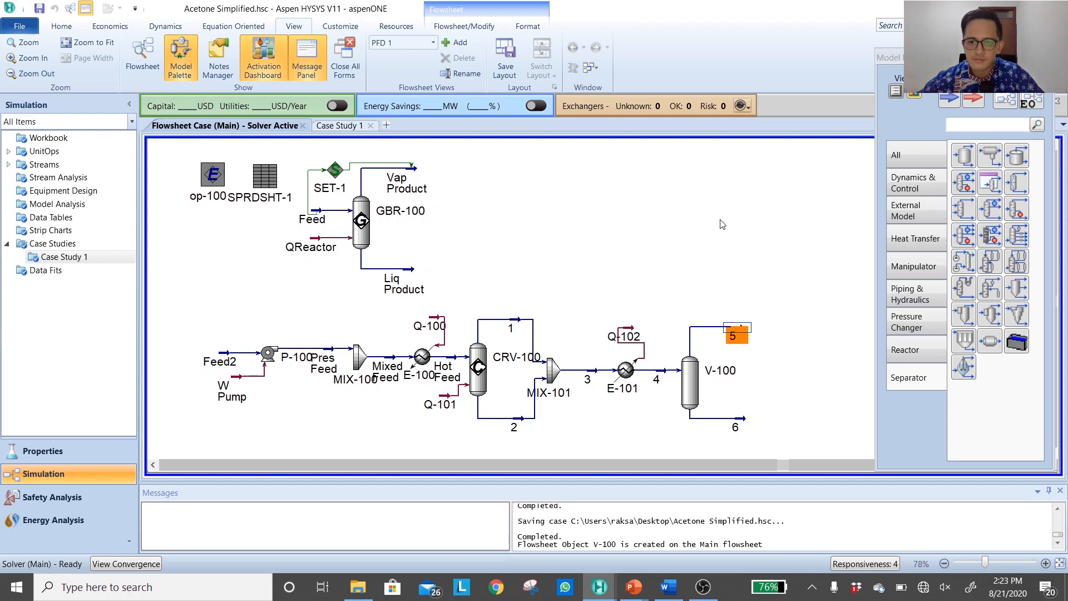
left_click(40, 10)
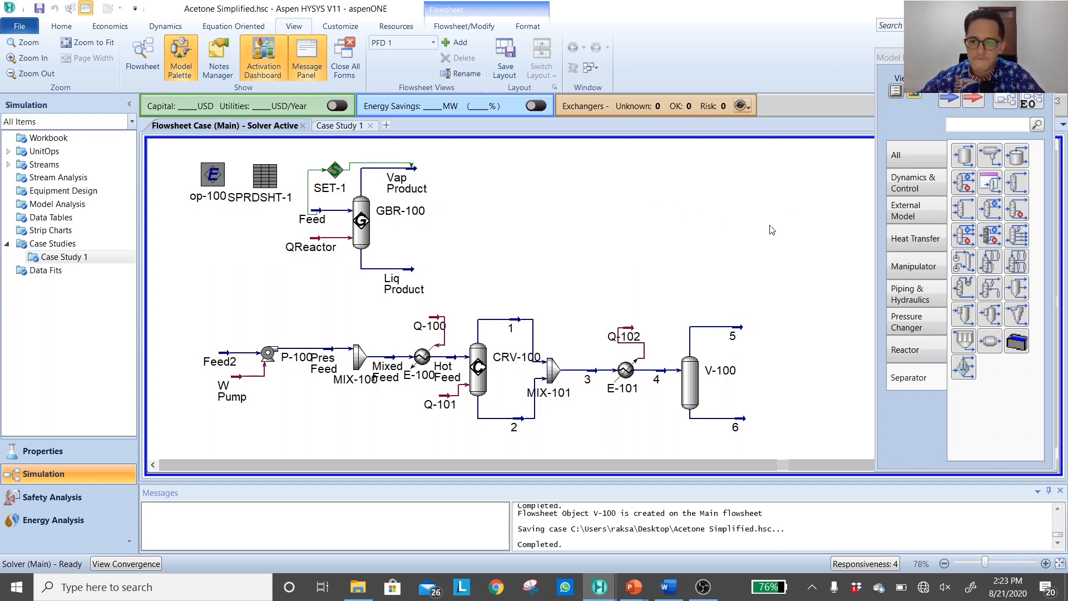
Show stream pressures on the flowsheet and place an absorber column beyond separator V-100, slightly above its vapour outlet
key("shift+p")
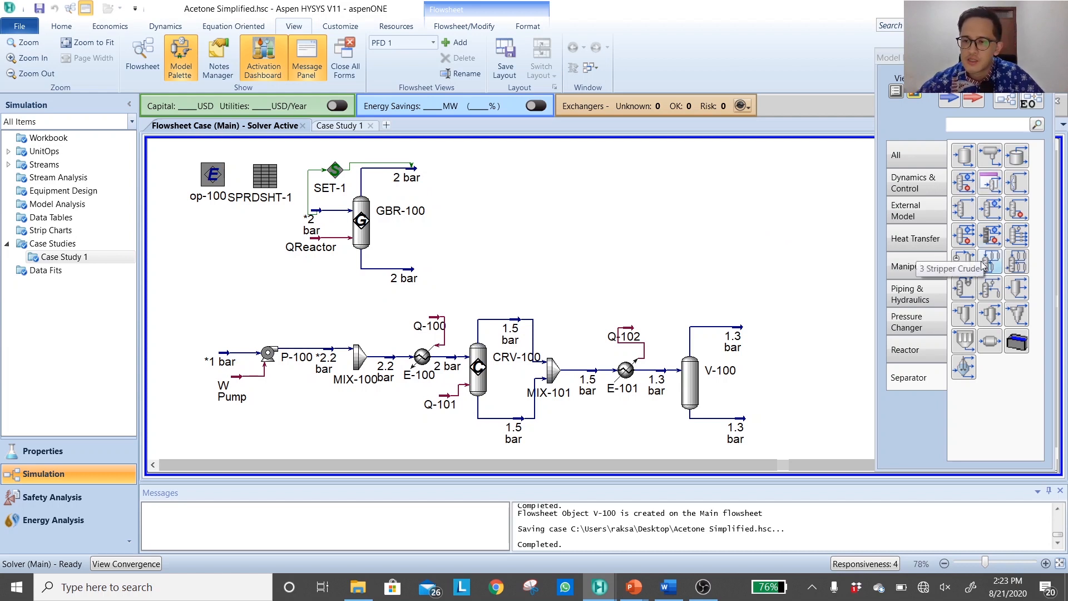
left_click(965, 216)
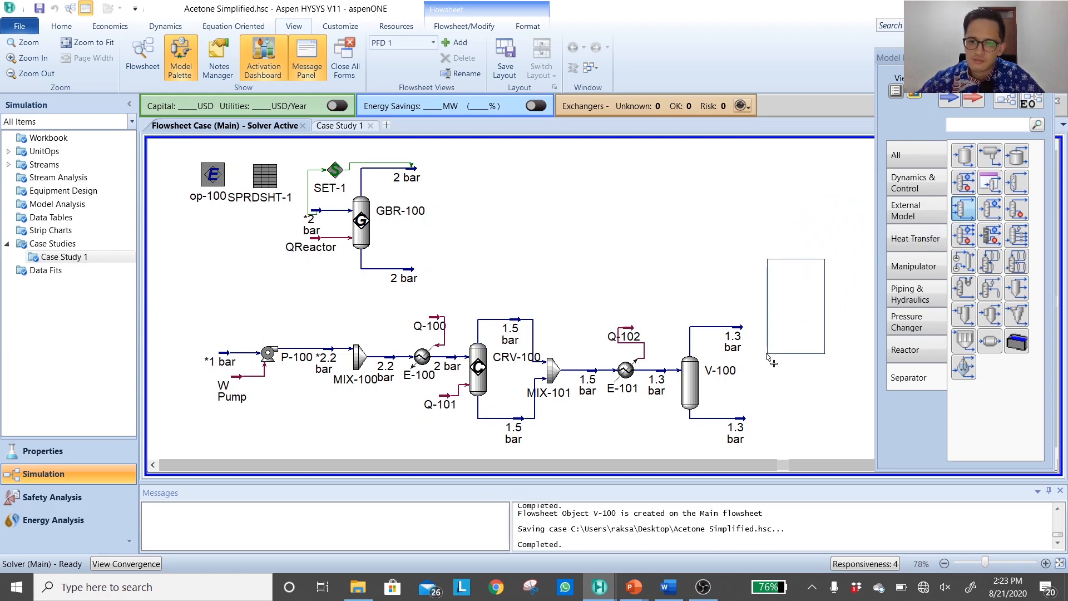
left_click(790, 311)
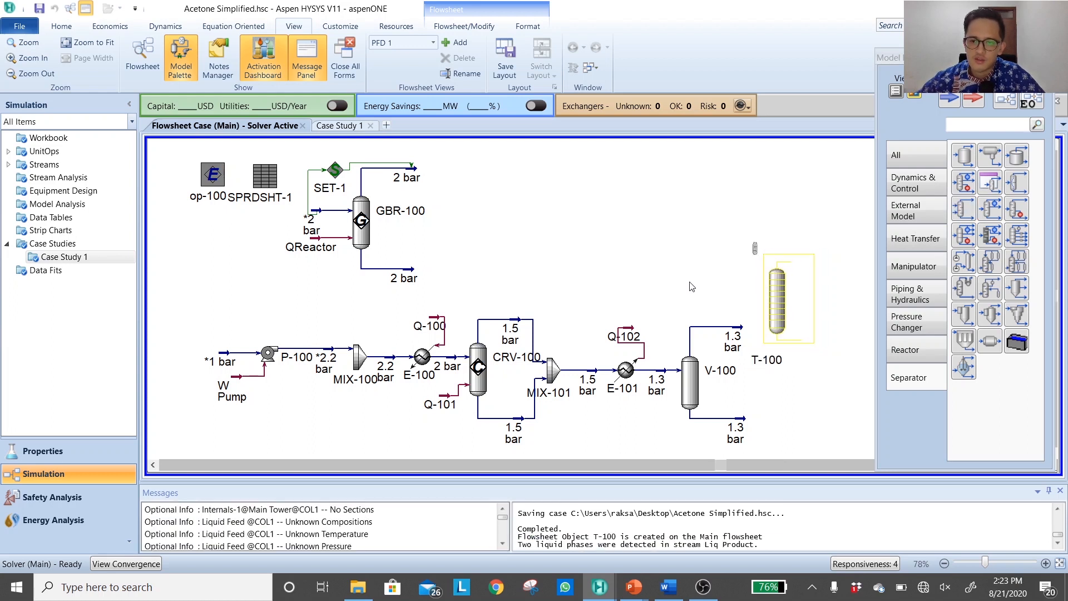
left_click(784, 295)
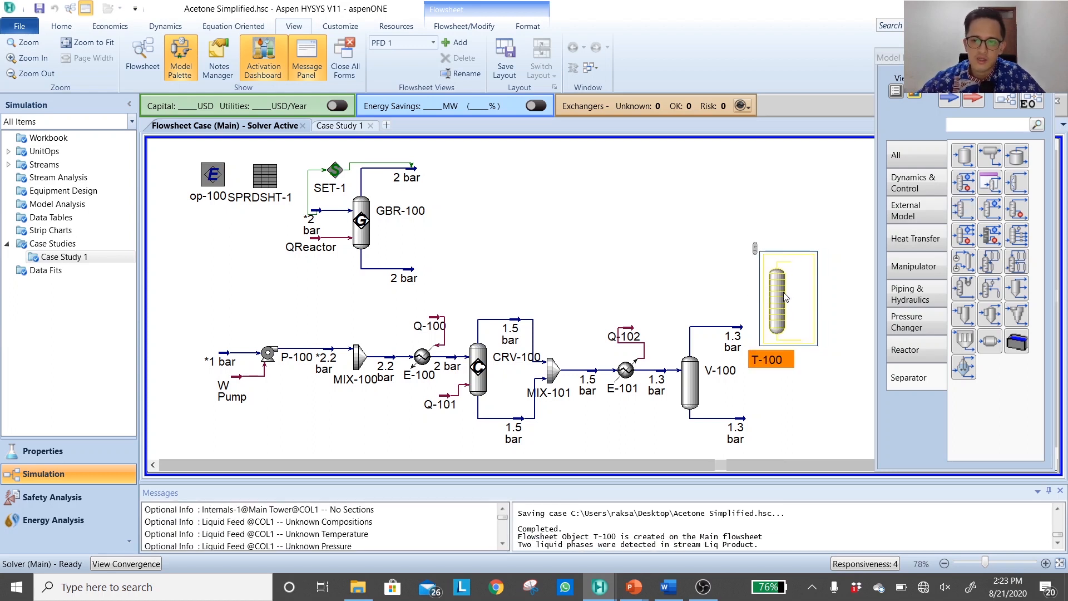
left_click(715, 284)
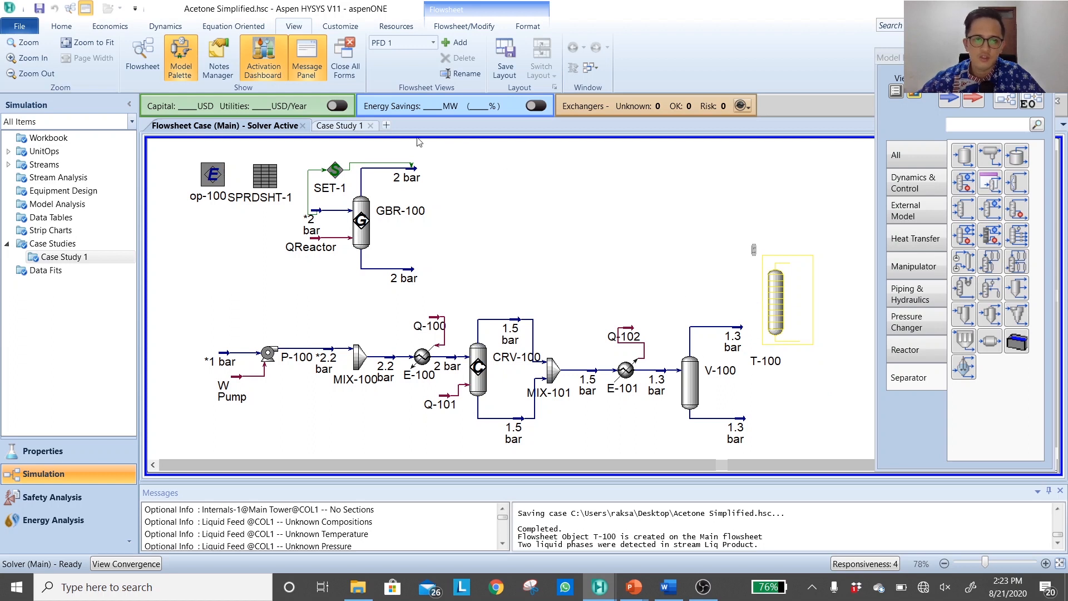
Add a material stream on the inlet side of column T-100 and name it H2O Solvent
left_click(950, 100)
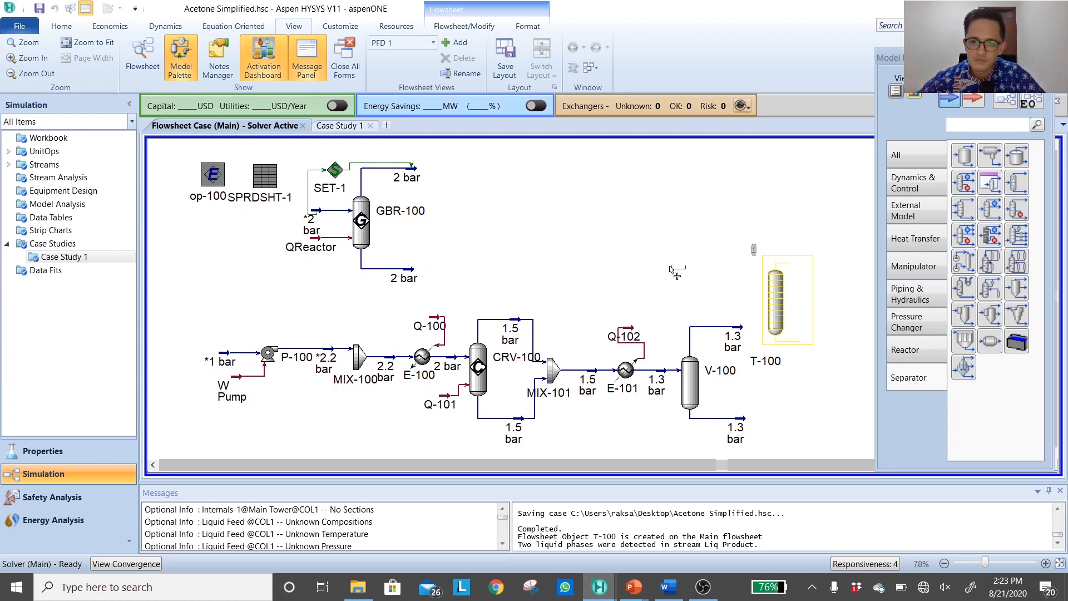
left_click(661, 271)
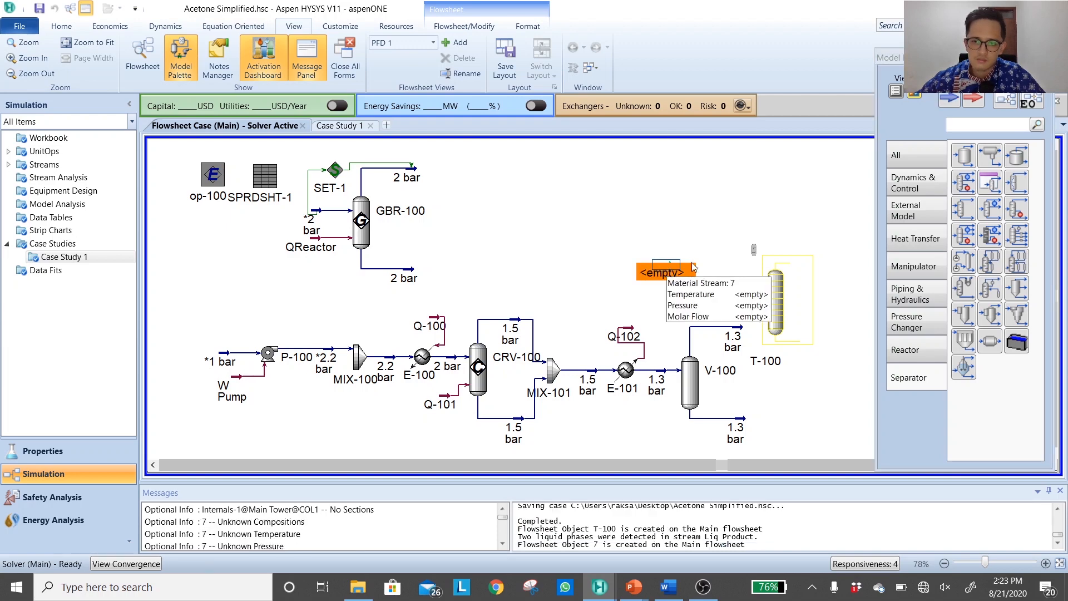
double_click(663, 270)
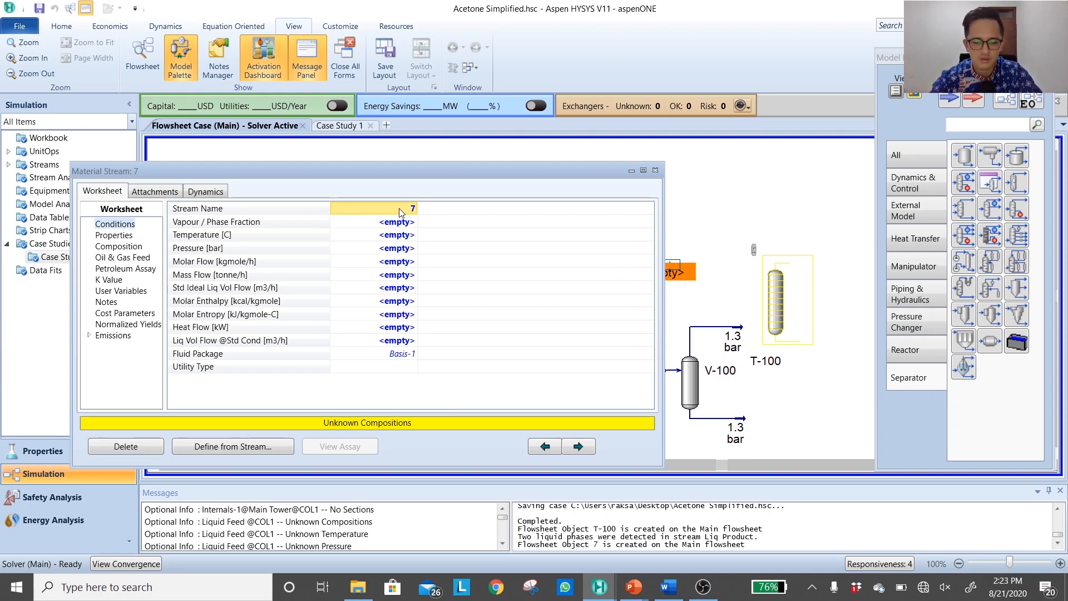
type("H2O")
key("Return")
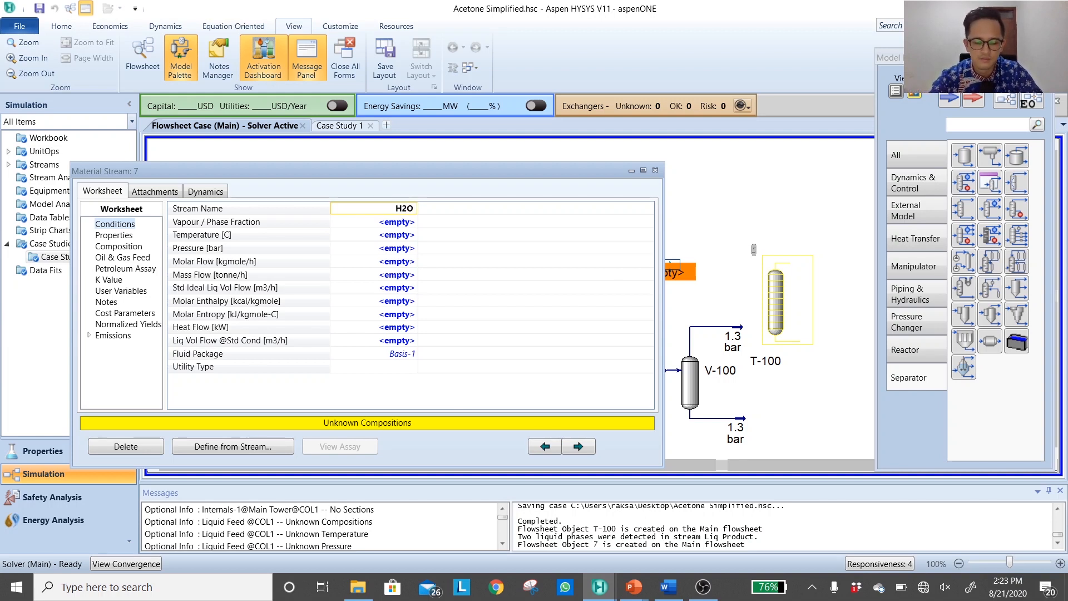
type("Solvent")
key("Return")
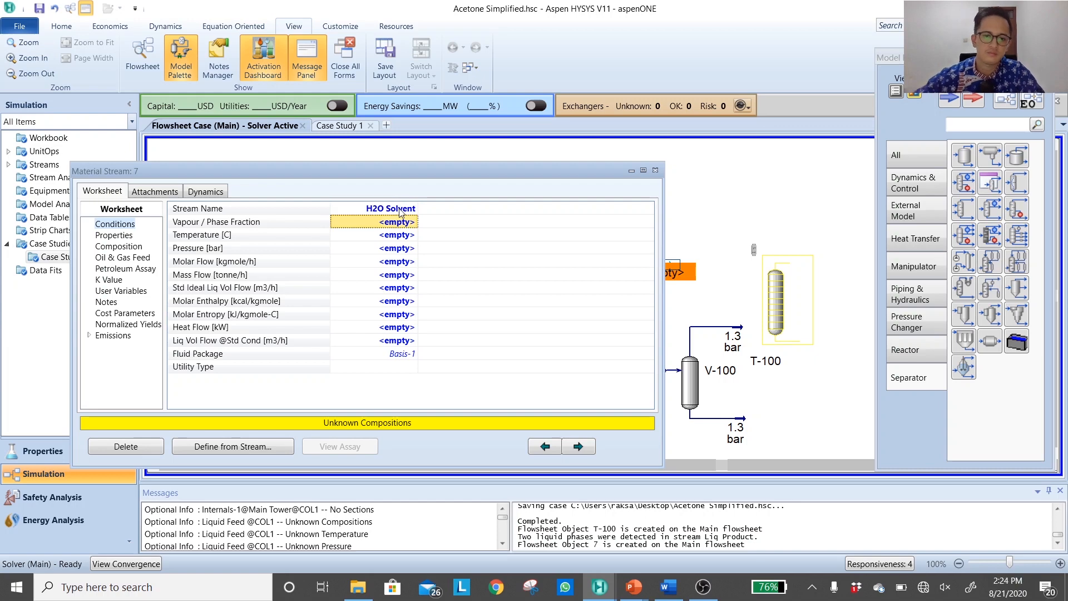
Define the H2O Solvent composition as pure water with an H2O mole fraction of 1
left_click(116, 247)
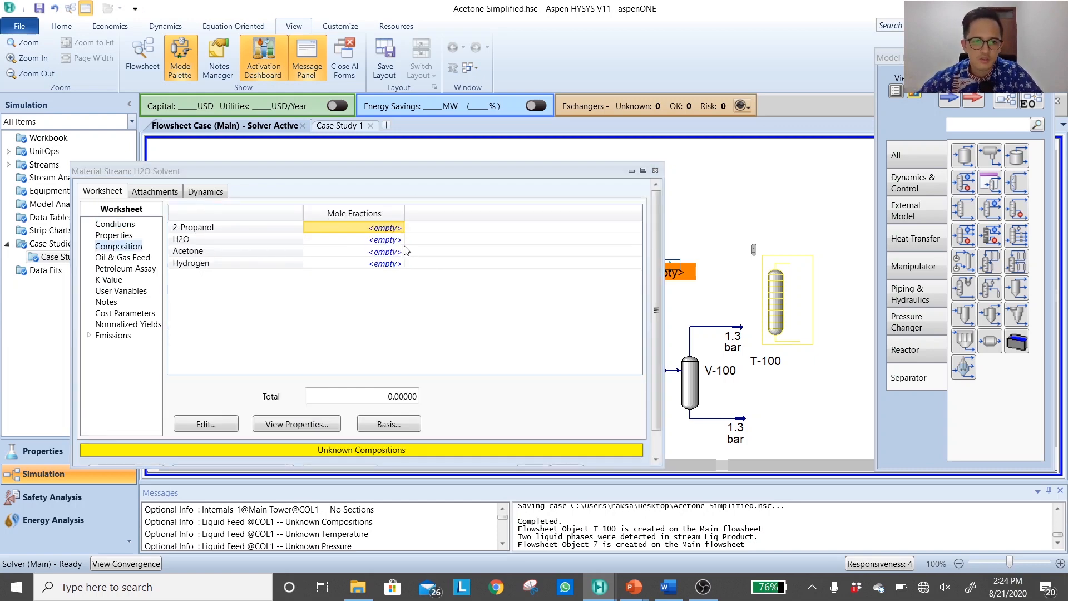
left_click(387, 240)
type("1")
key("Return")
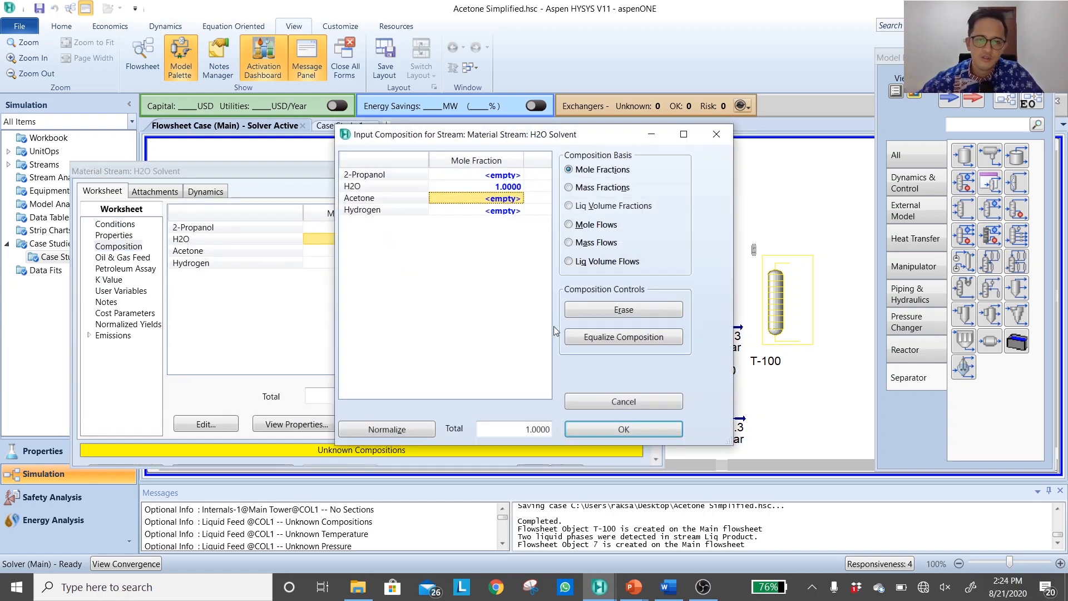
left_click(623, 429)
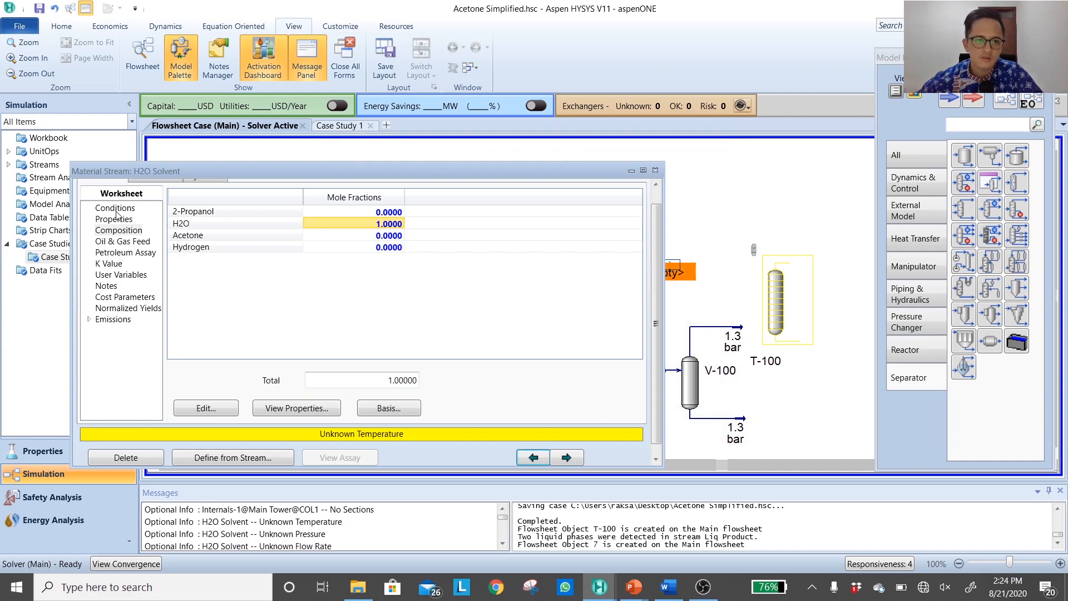
Set the H2O Solvent conditions to a temperature of 30 C and a pressure of 1 bar
left_click(115, 209)
left_click(408, 239)
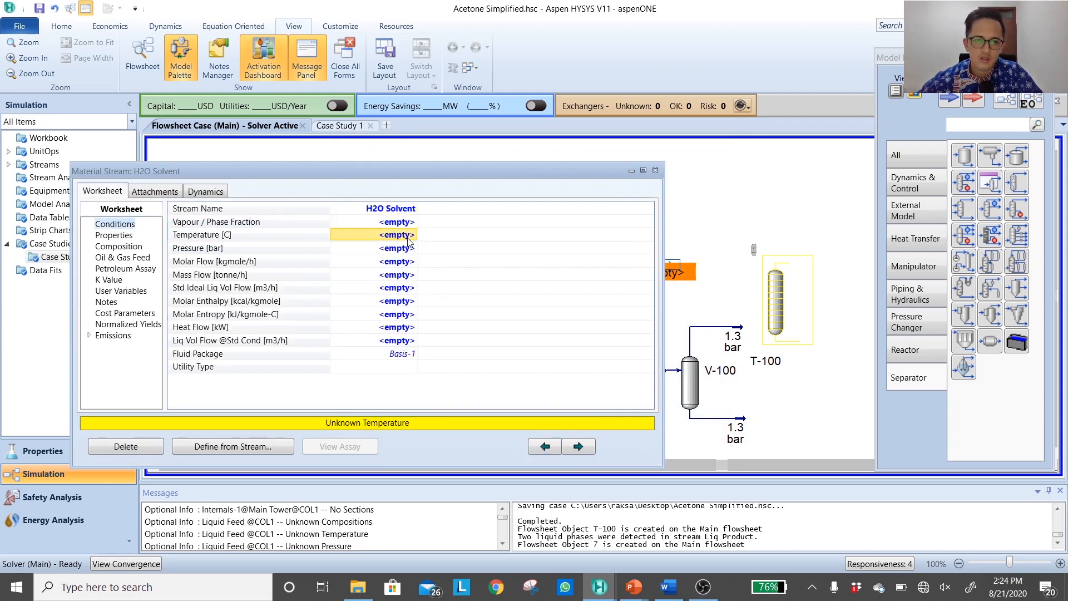
type("30")
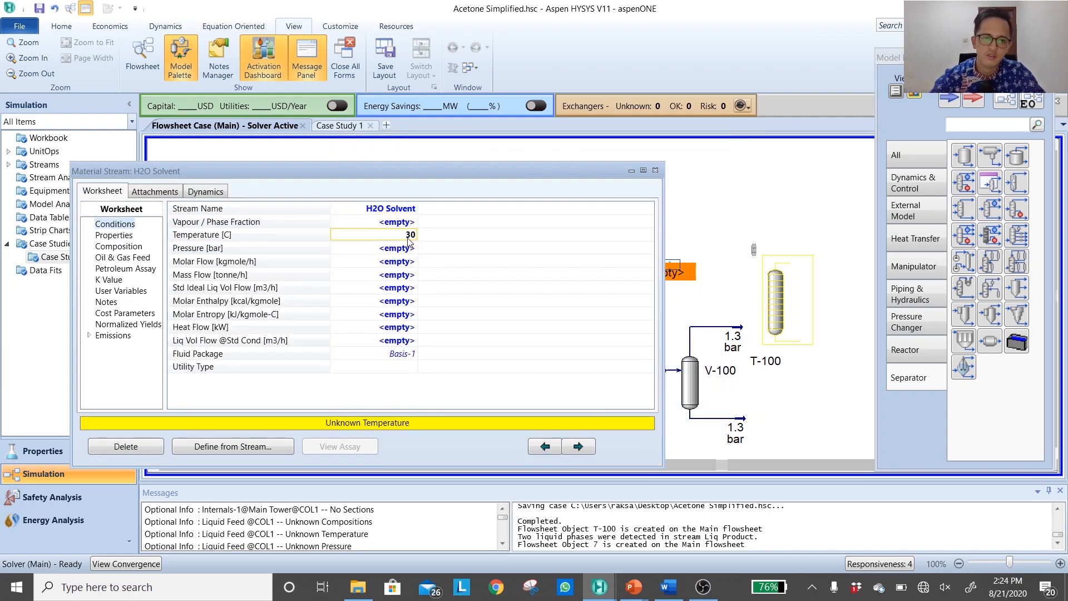
key("Return")
type("1")
key("Return")
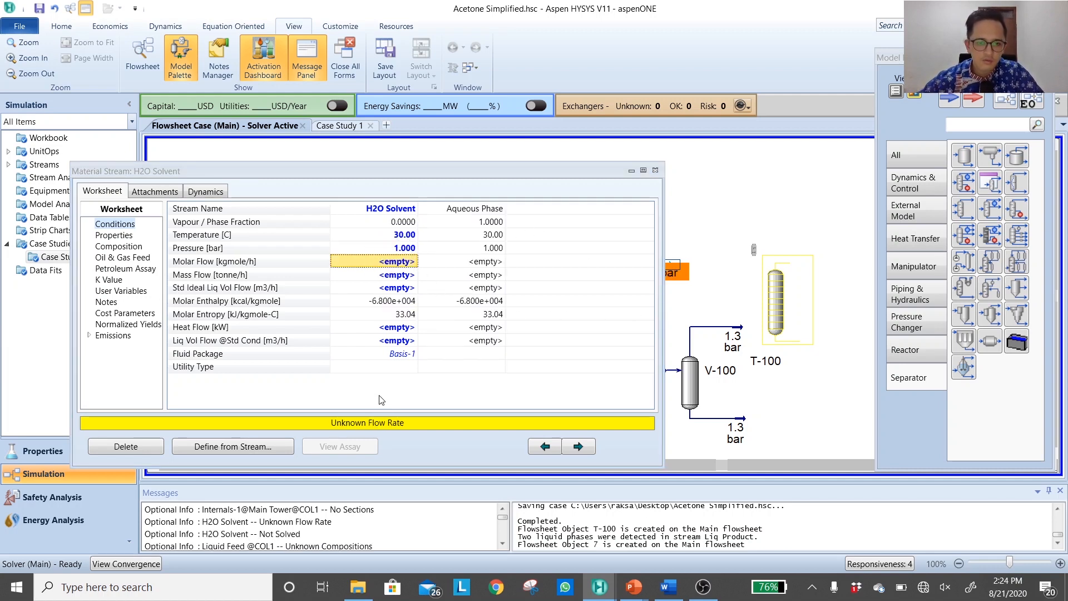
Show stream mass flows on the flowsheet and set the H2O Solvent mass flow to 2 tonne/h
left_click_drag(531, 162, 479, 161)
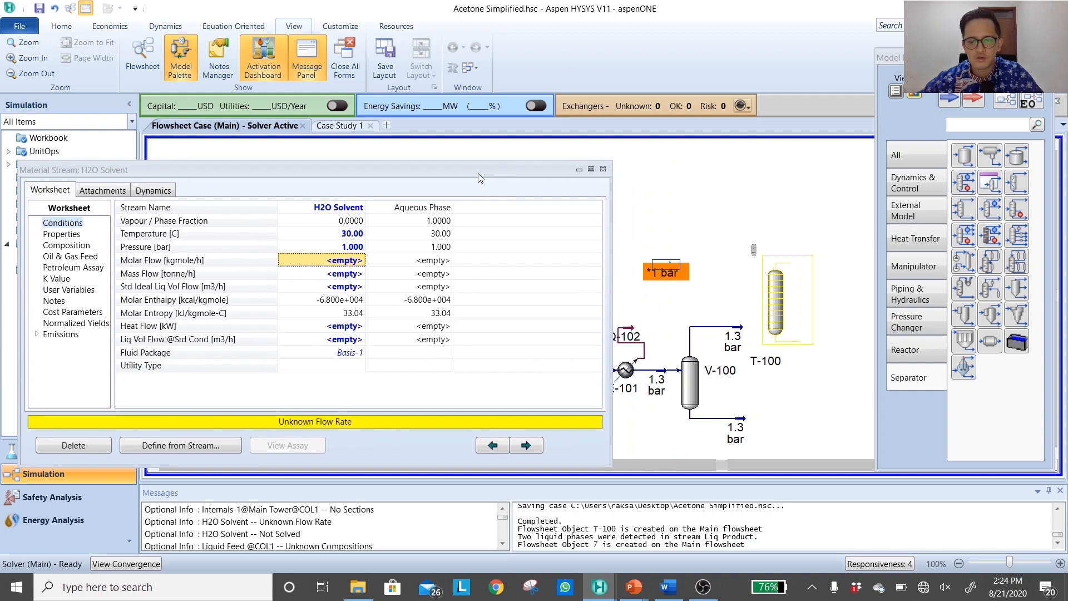
left_click(694, 203)
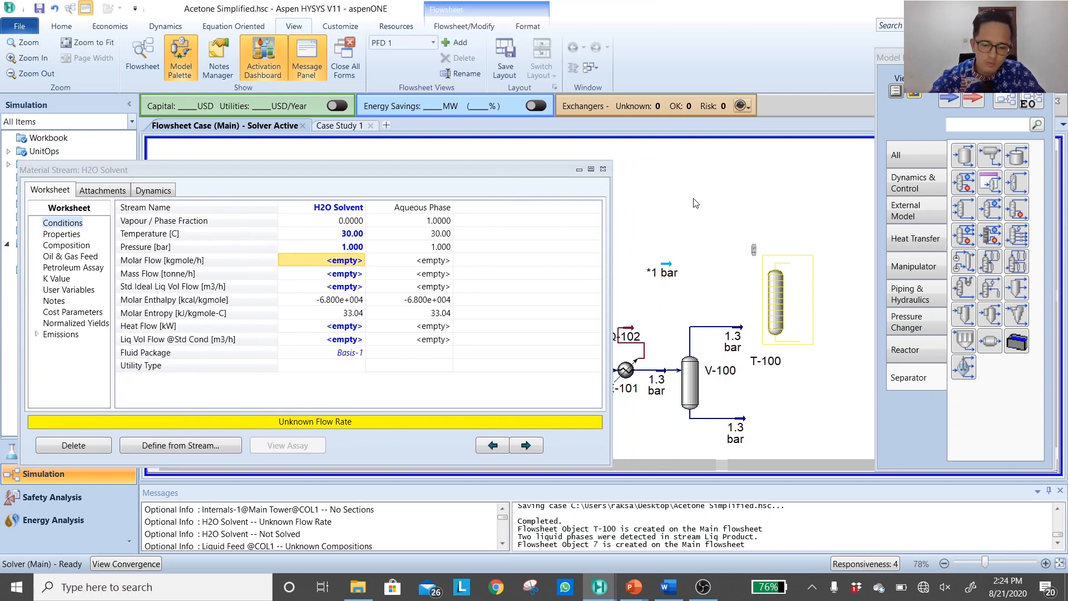
key("shift+m")
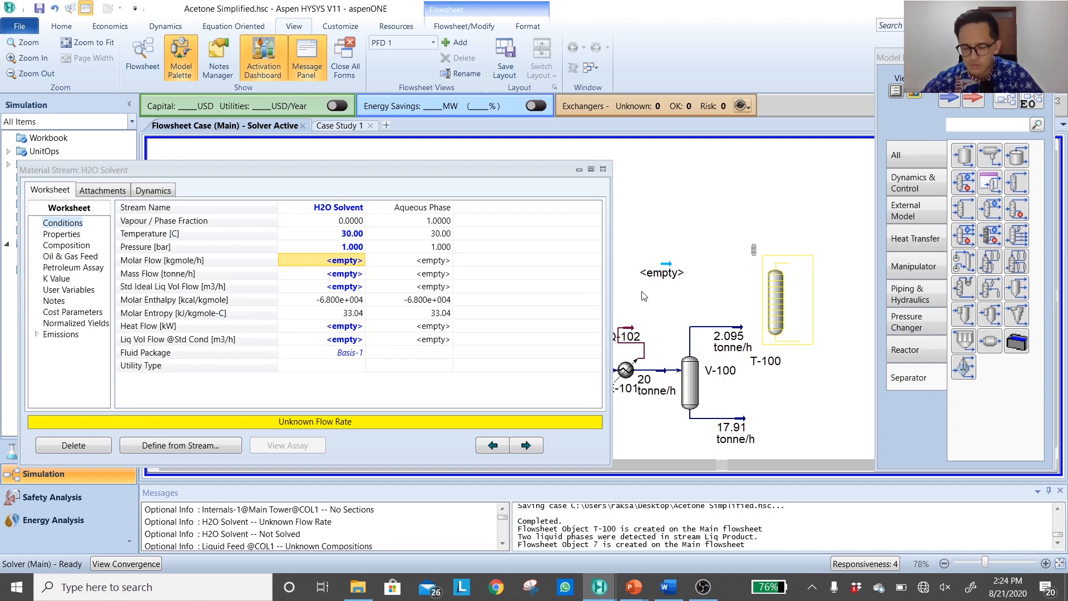
mouse_move(734, 338)
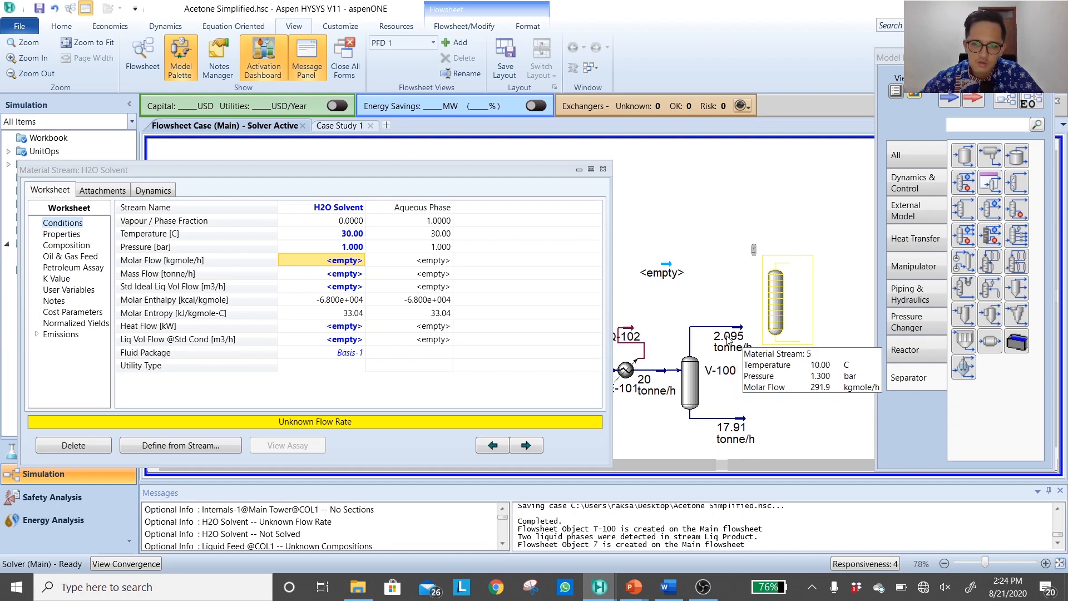
left_click(325, 277)
type("2")
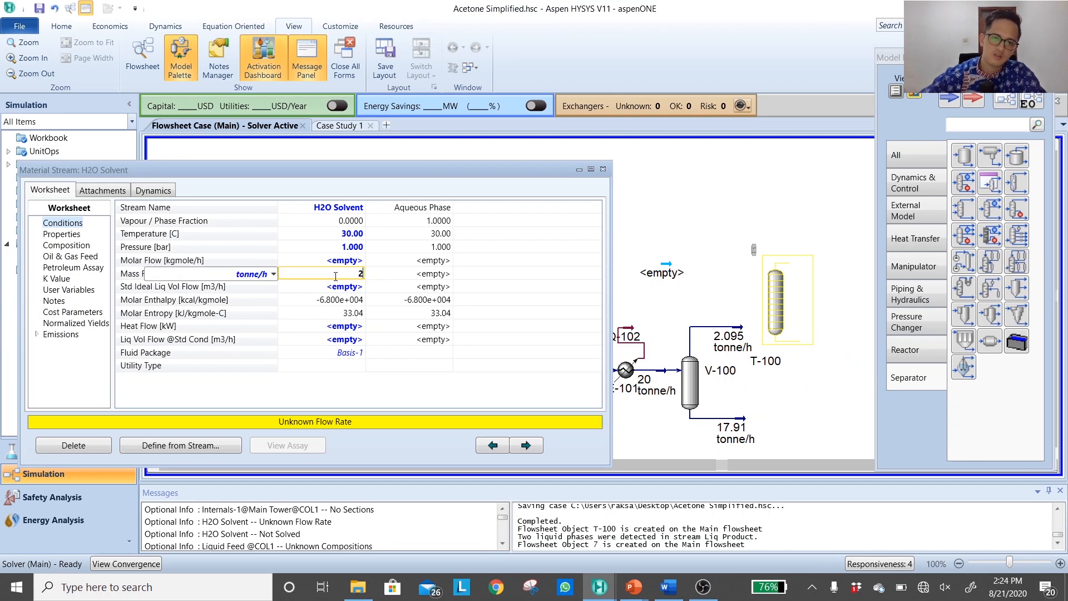
key("Return")
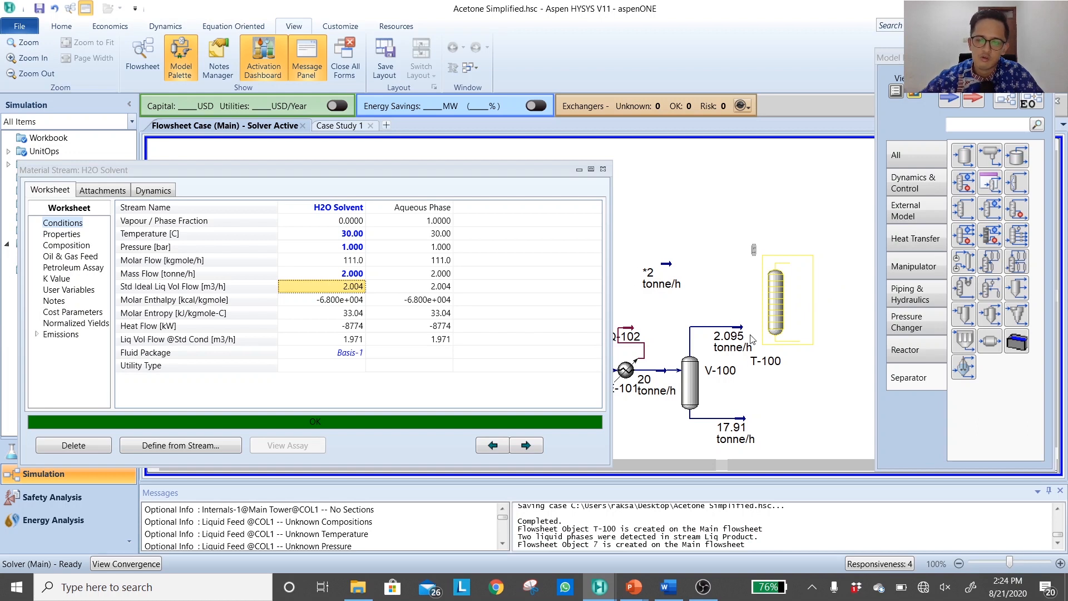
Switch the flowsheet stream labels back to pressure and close the H2O Solvent form
left_click(708, 255)
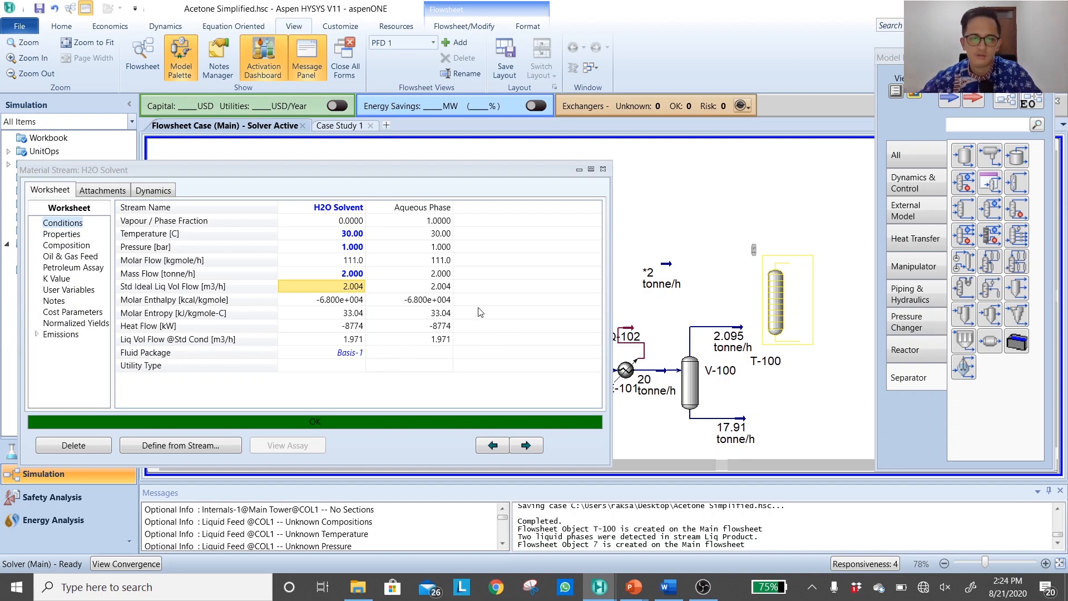
key("shift+n")
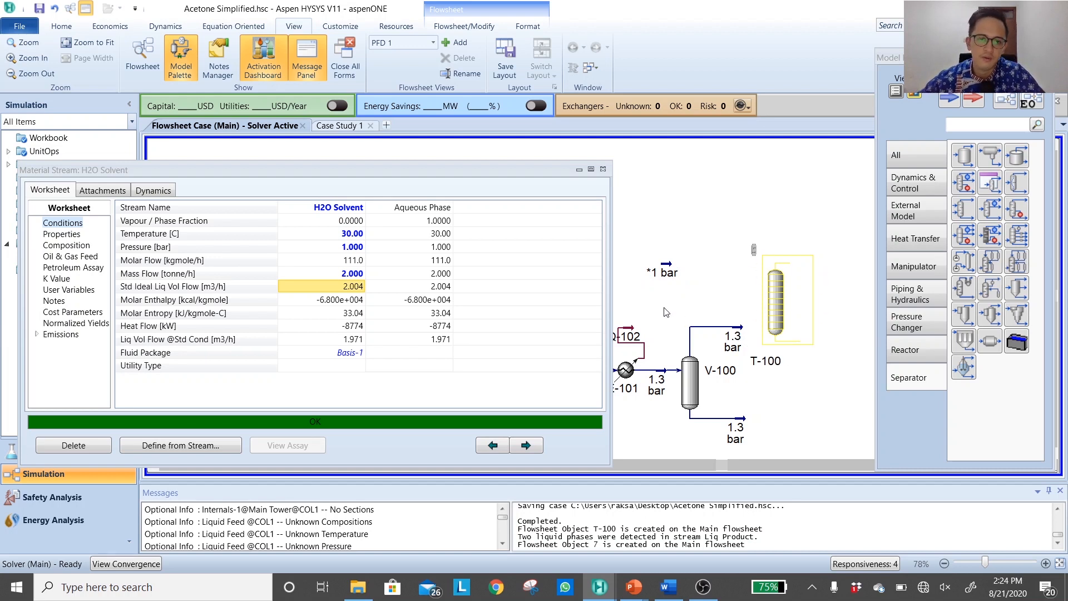
left_click(604, 169)
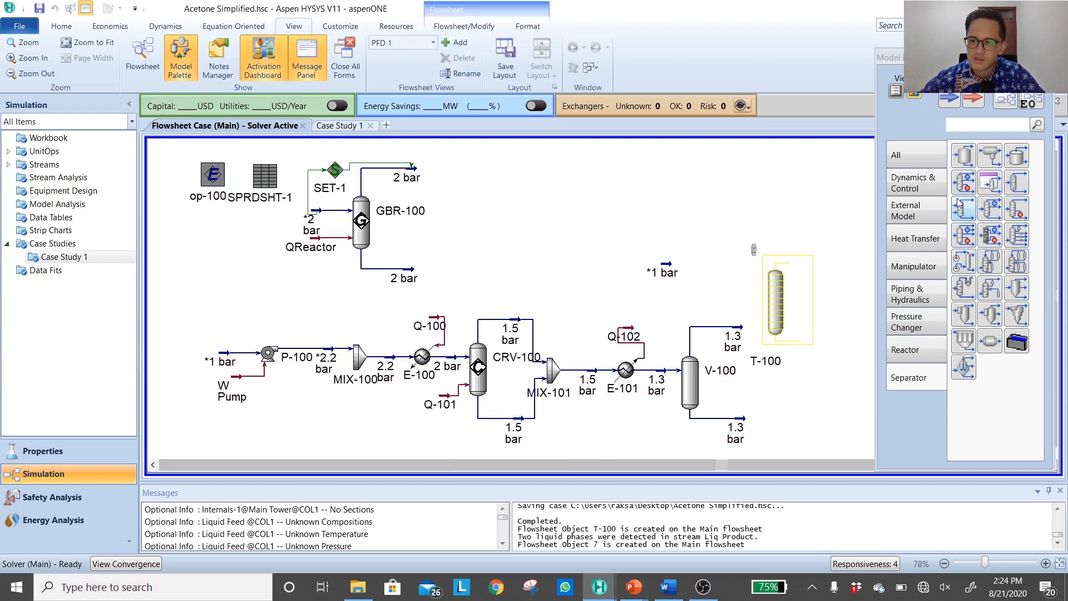
Add a pump to the flowsheet between the H2O Solvent stream and absorber T-100
left_click(922, 158)
left_click(1014, 182)
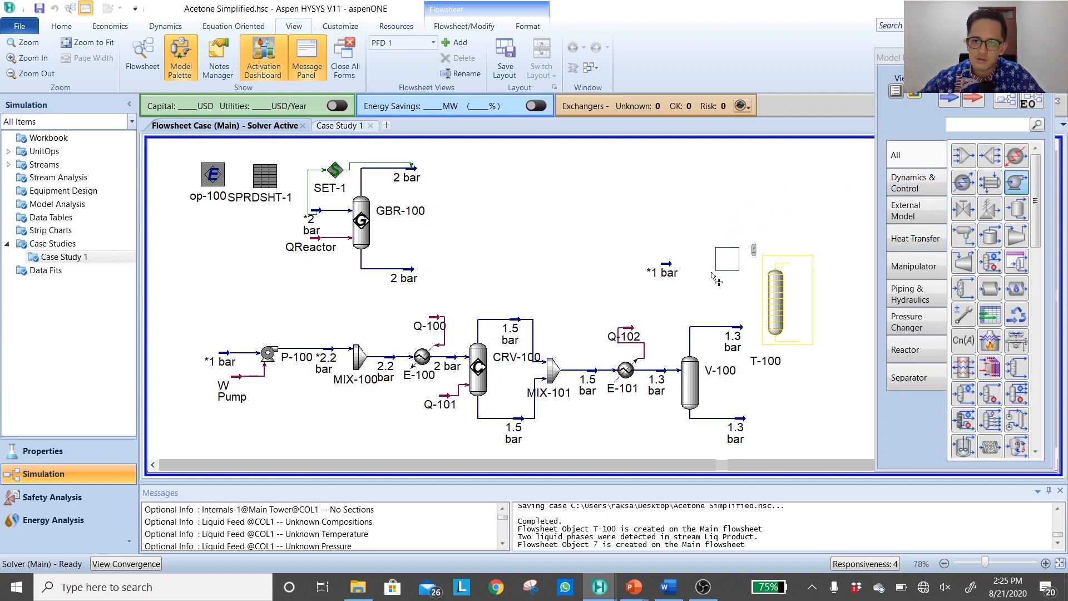
left_click(688, 282)
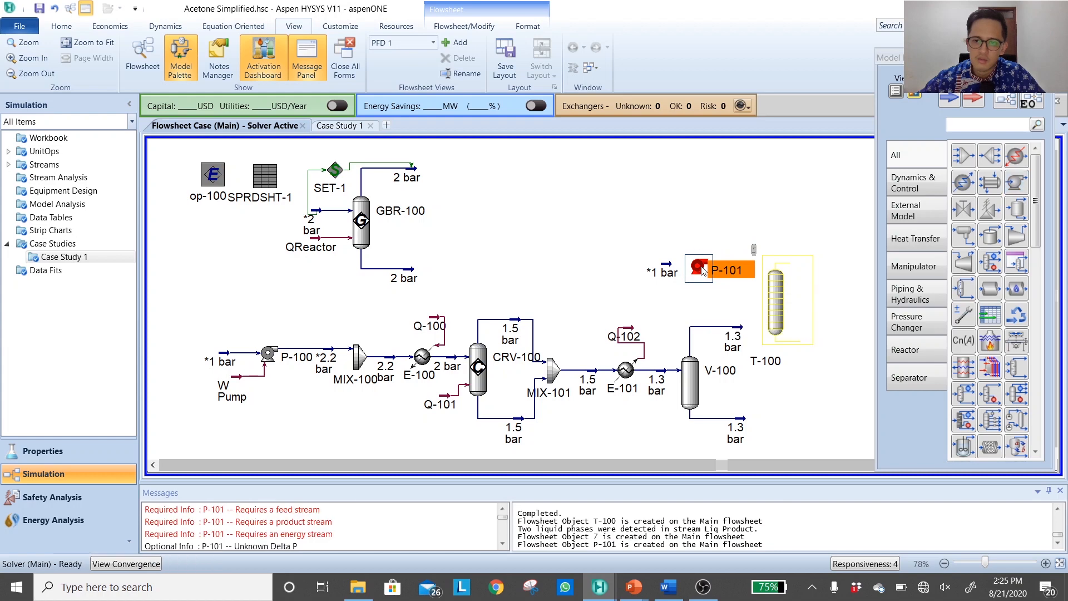
left_click(701, 231)
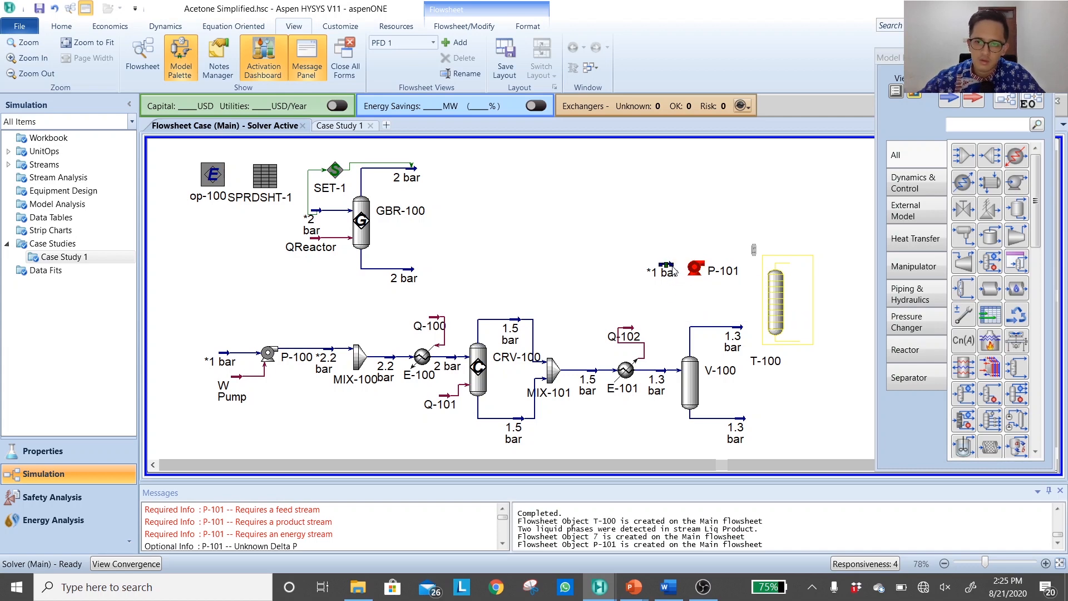
Connect pump P-101 between the H2O Solvent stream and absorber T-100, and attach an energy stream to it
left_click_drag(673, 269, 694, 275)
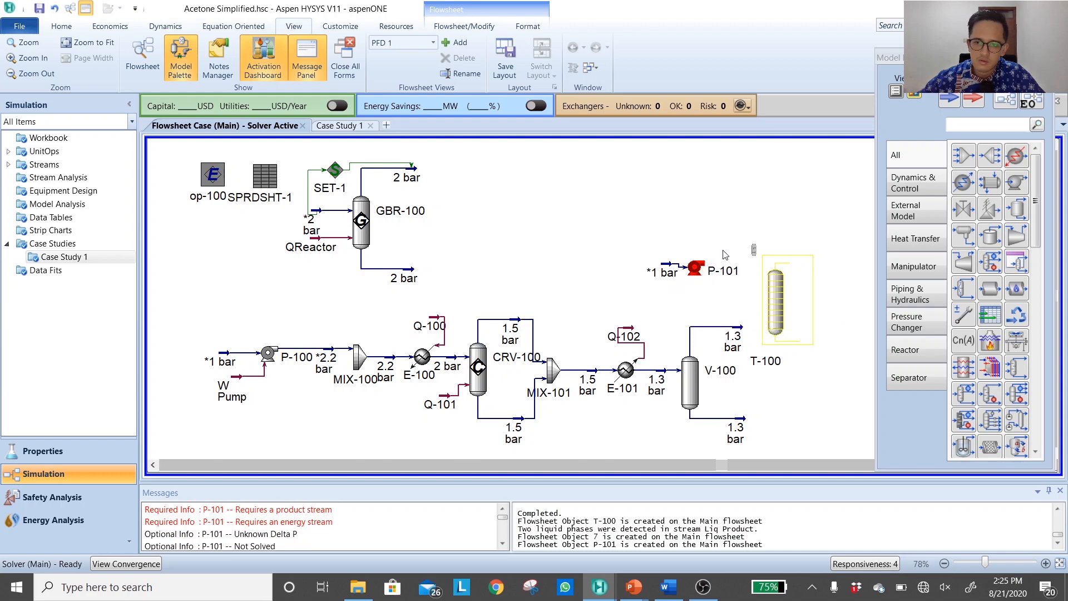
left_click_drag(705, 268, 773, 290)
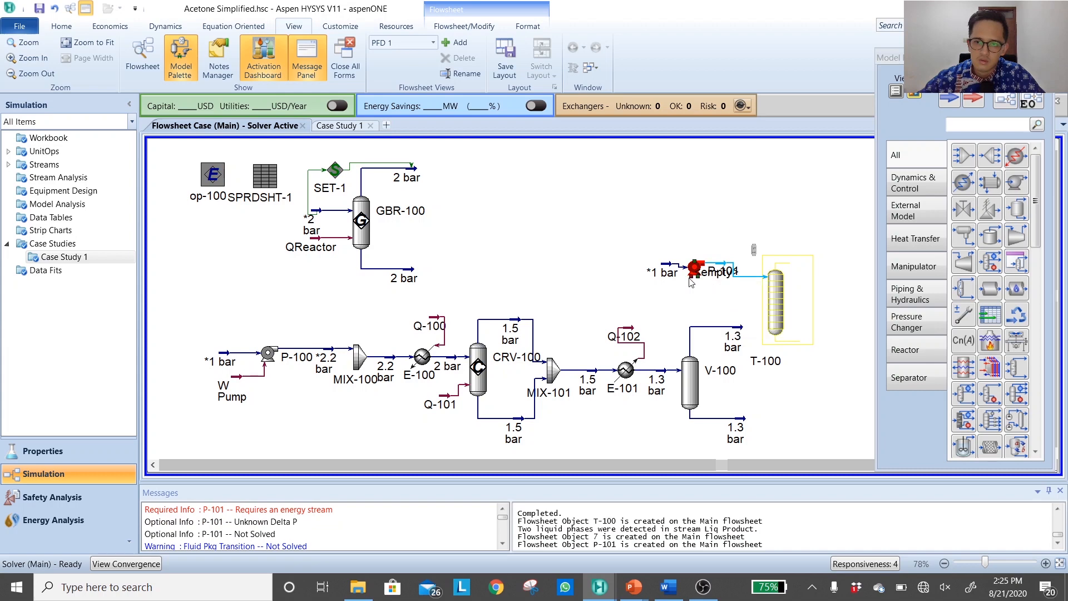
mouse_move(693, 281)
left_mouse_down()
mouse_move(695, 299)
mouse_move(702, 293)
mouse_move(672, 304)
mouse_move(680, 281)
left_mouse_up()
left_click(726, 289)
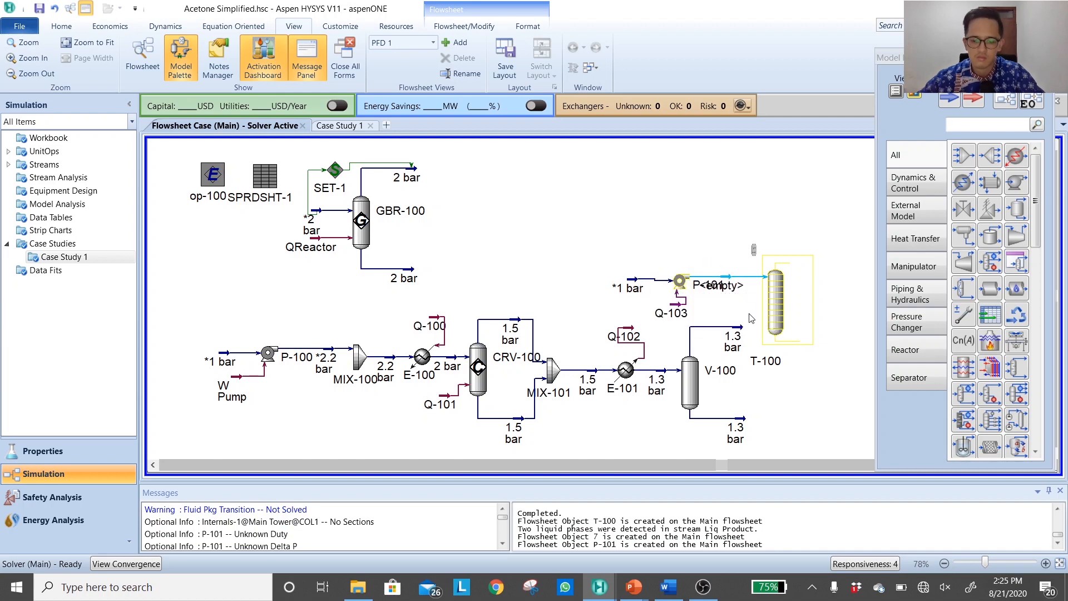
Show stream names on the flowsheet and review the connections of pump P-101
key("shift+n")
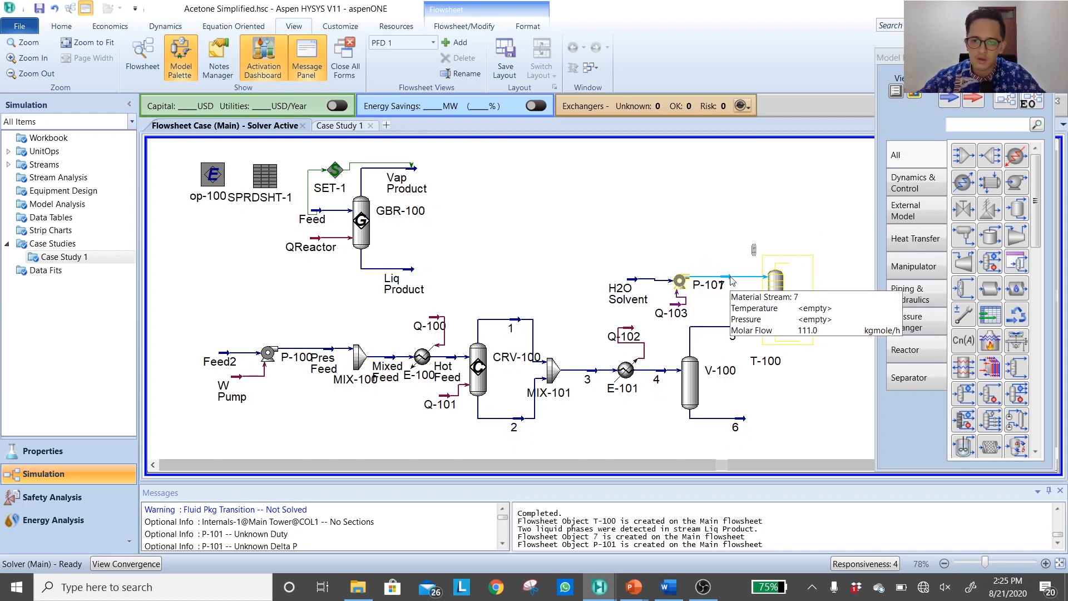
left_click_drag(728, 278, 736, 278)
left_click(679, 283)
double_click(680, 284)
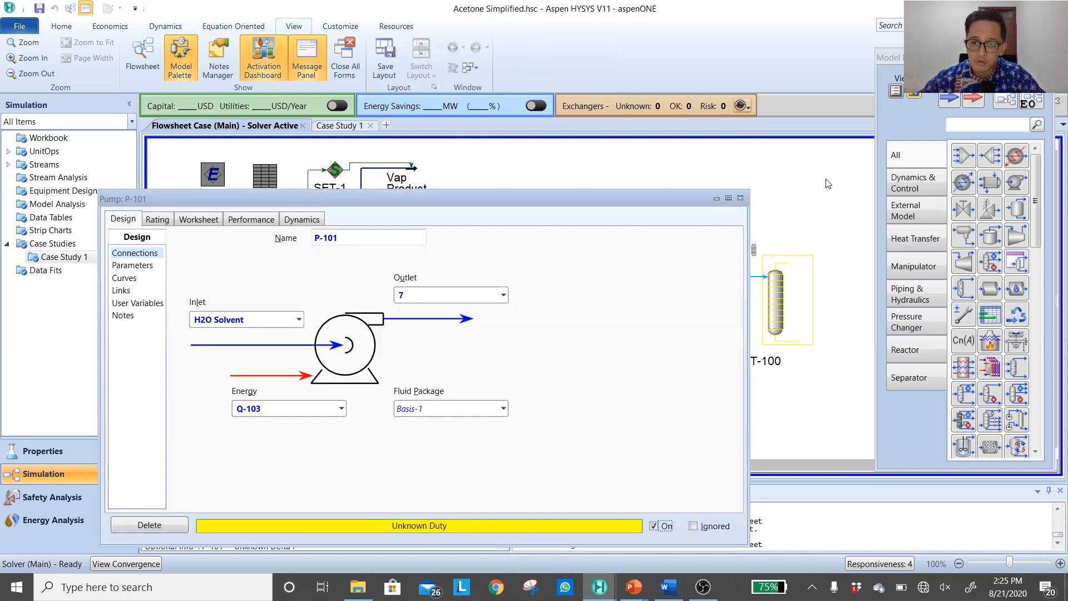
left_click(740, 198)
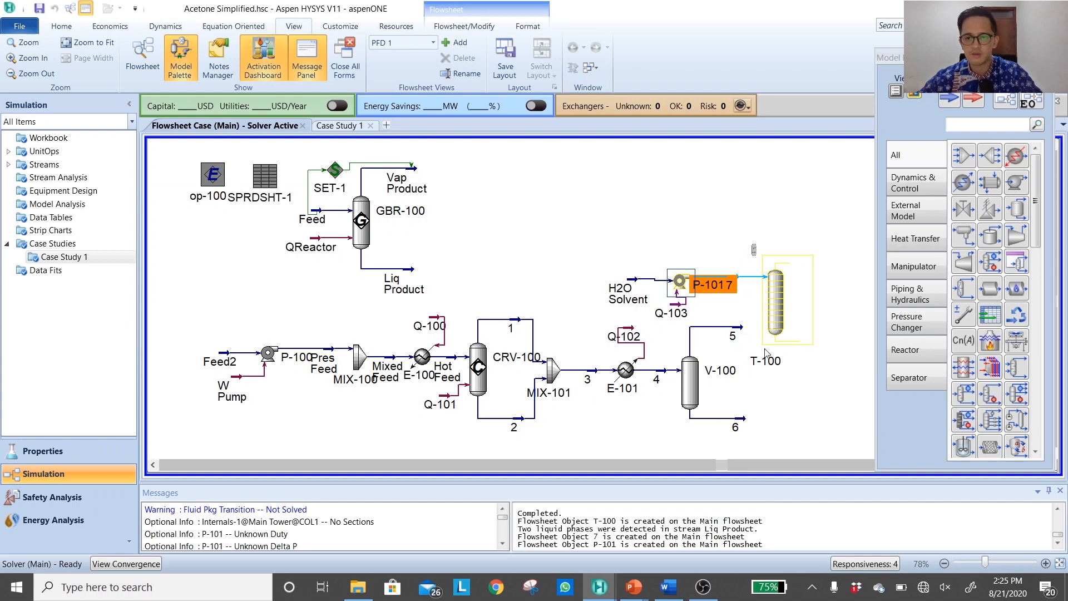
Show stream pressures, try feeding vapour stream 5 into absorber T-100, and check its inlet assignment in the column setup
mouse_move(736, 338)
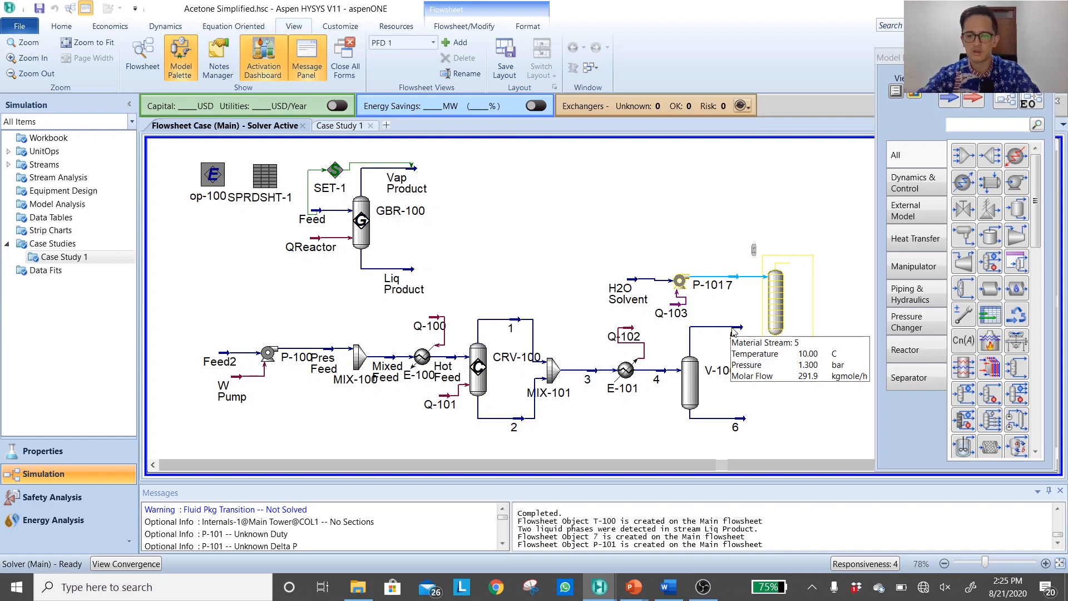
key("shift+p")
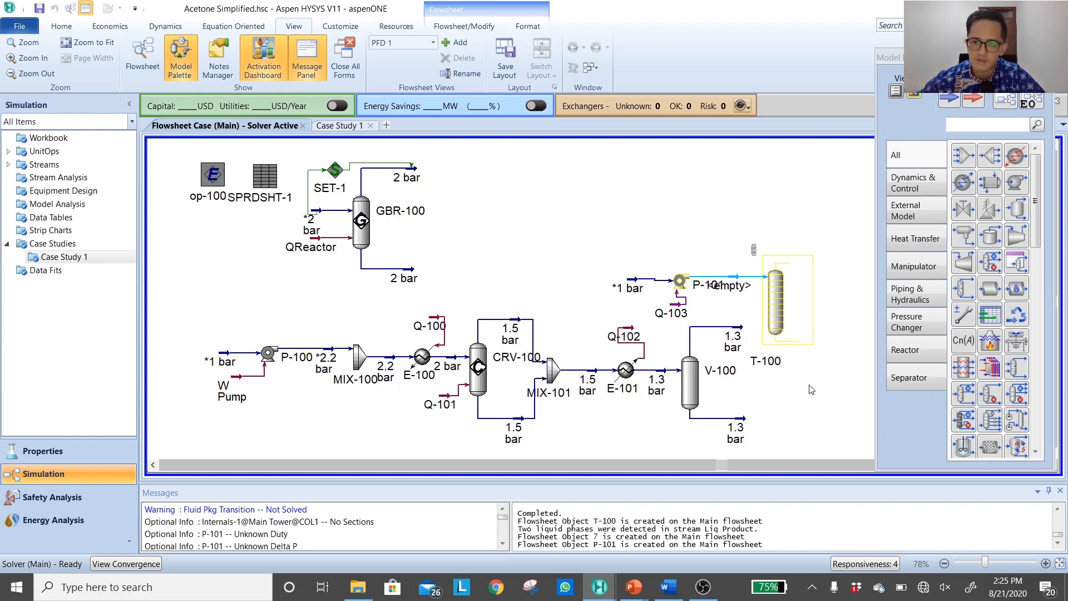
left_click_drag(744, 328, 771, 317)
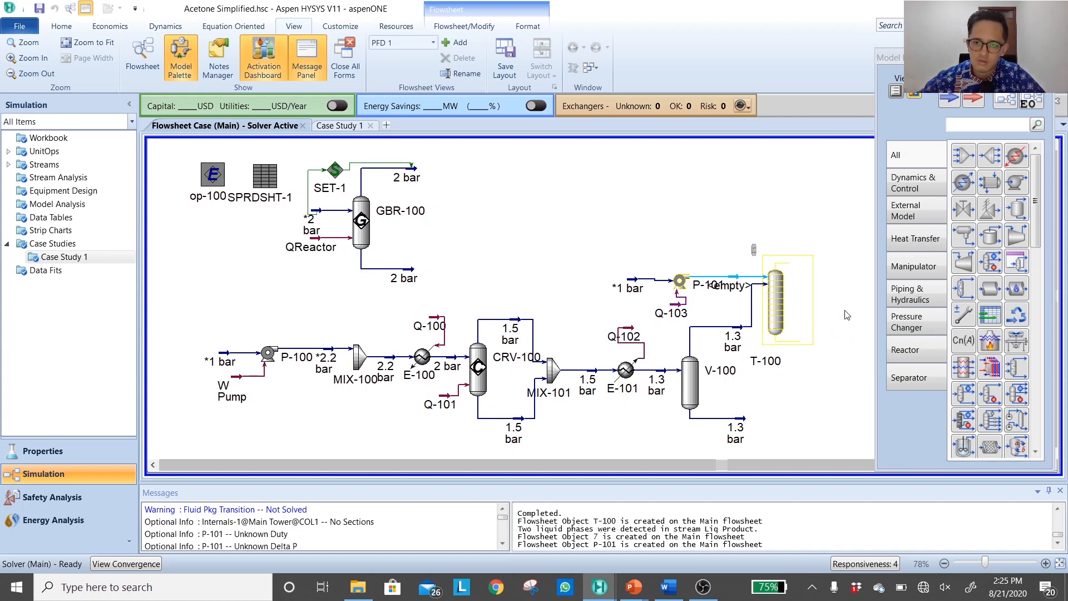
double_click(775, 300)
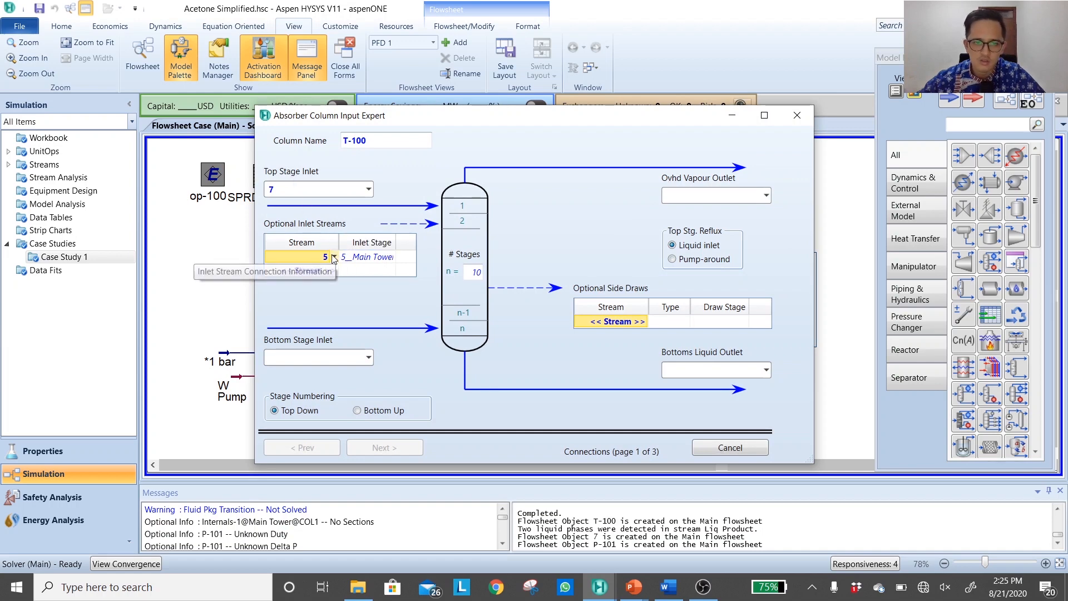
left_click(333, 258)
left_click(334, 259)
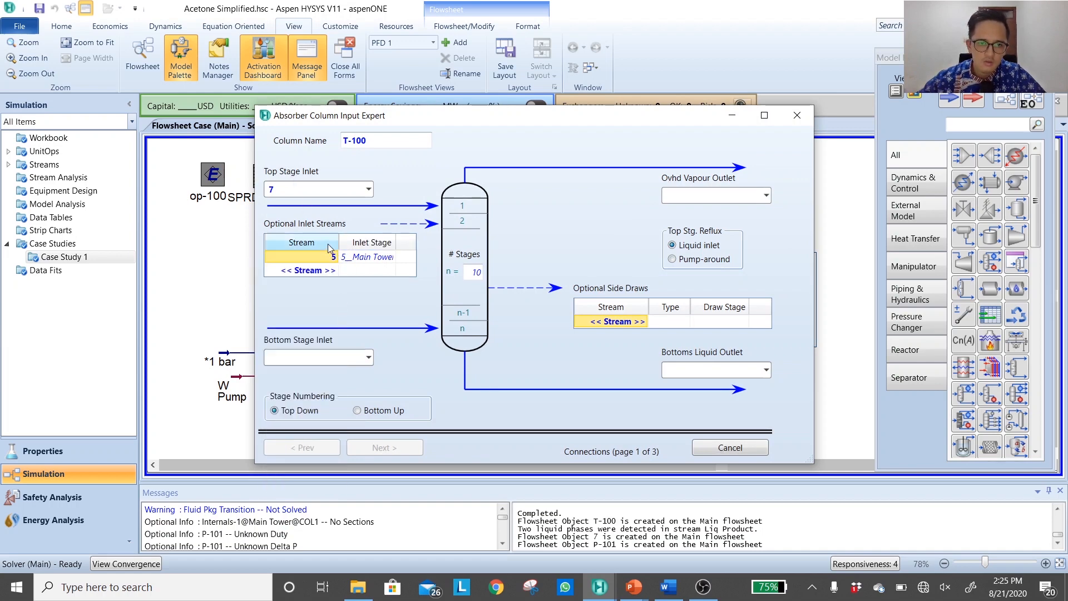
left_click(812, 115)
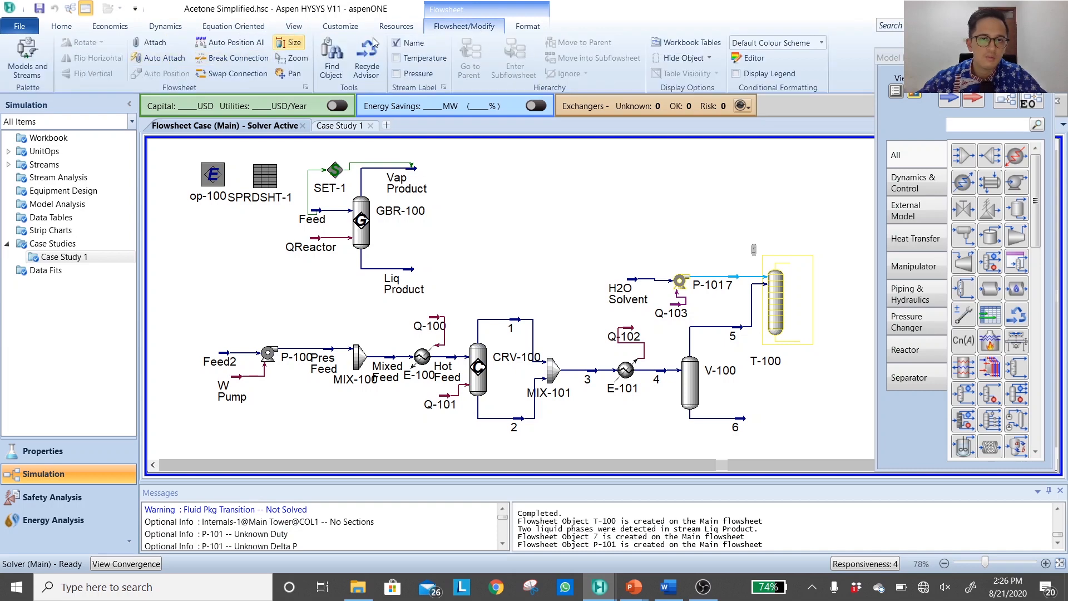
Break the connection between stream 5 and absorber T-100
left_click(238, 58)
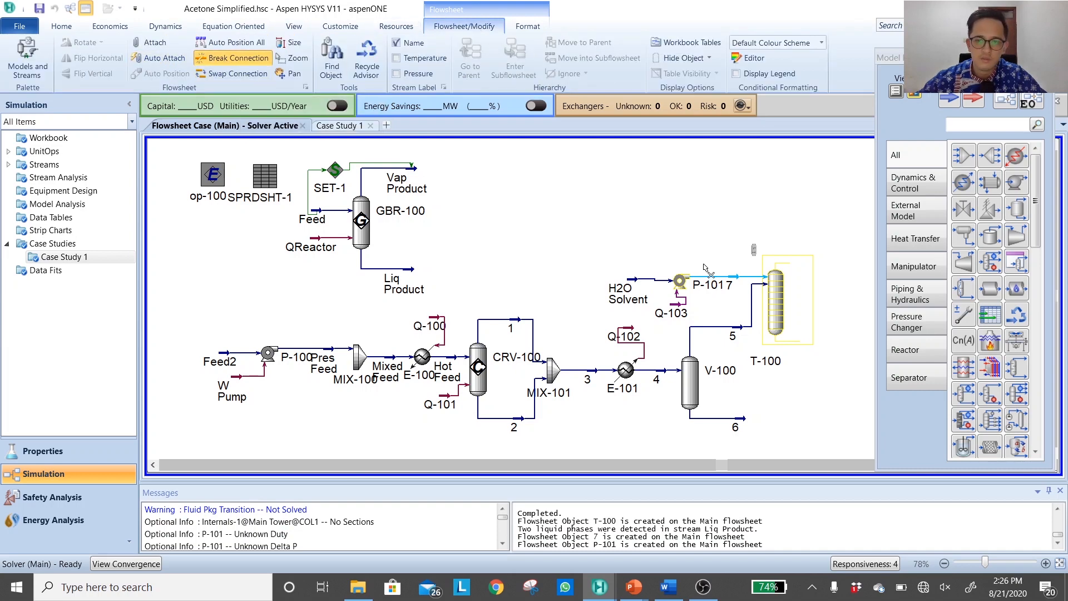
left_click(754, 327)
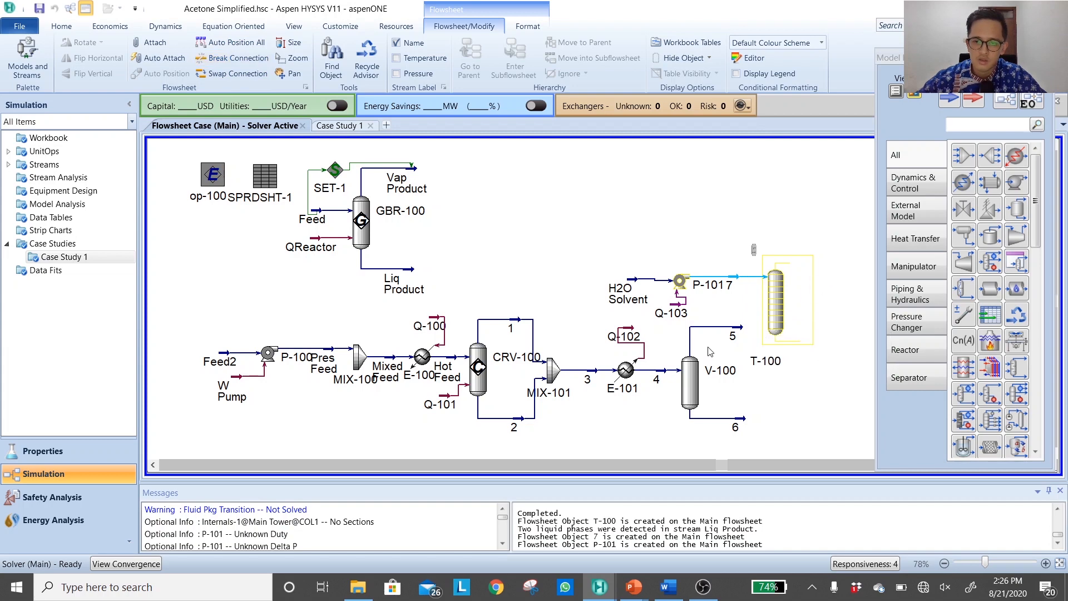
left_click(661, 281)
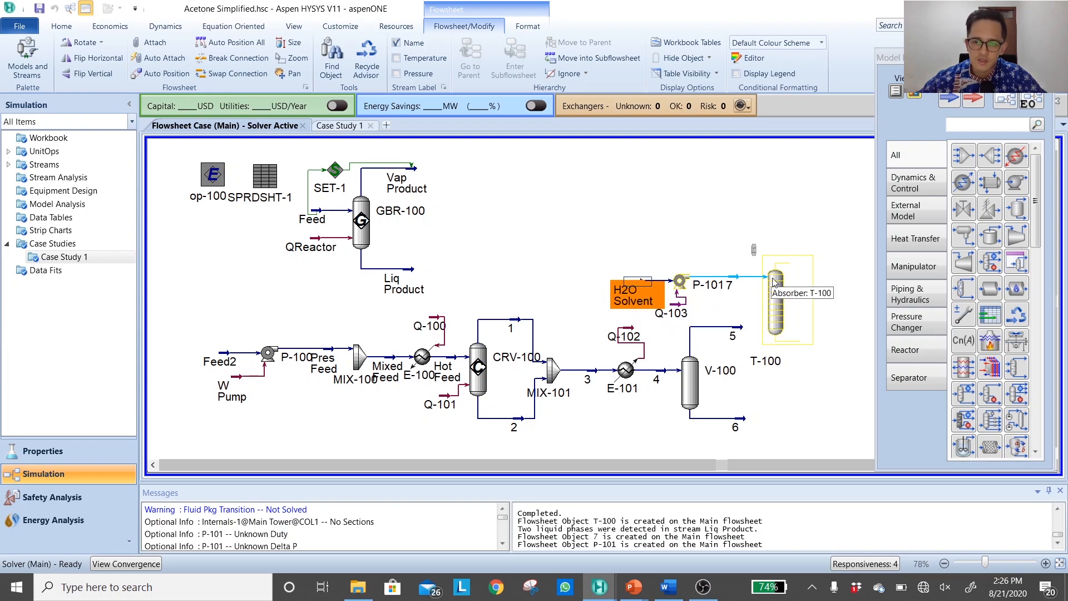
Assign stream 5 as the bottom stage inlet of absorber T-100
mouse_move(732, 332)
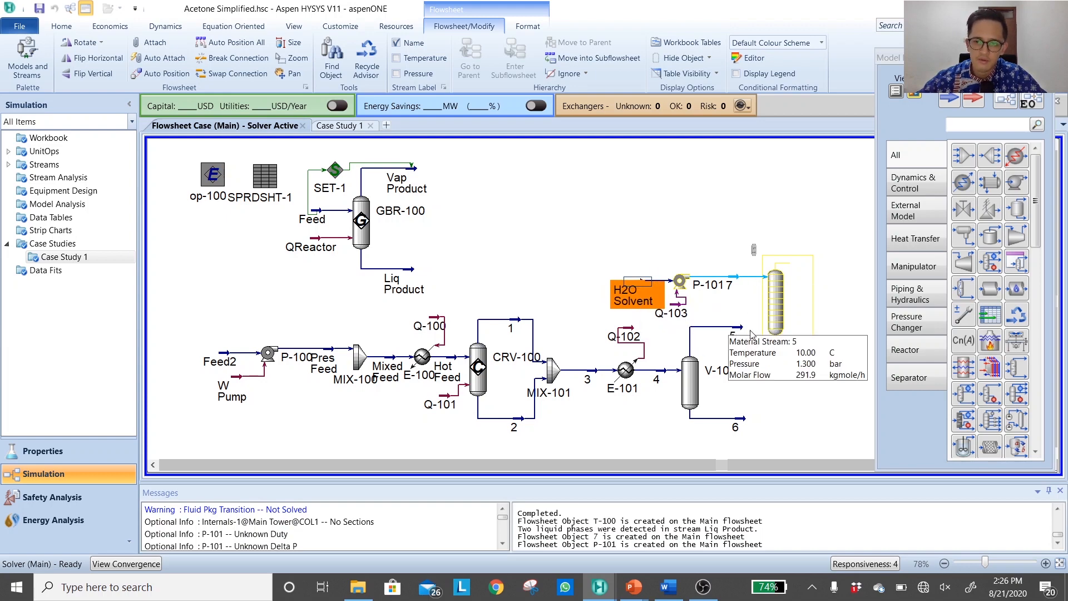
left_click(775, 315)
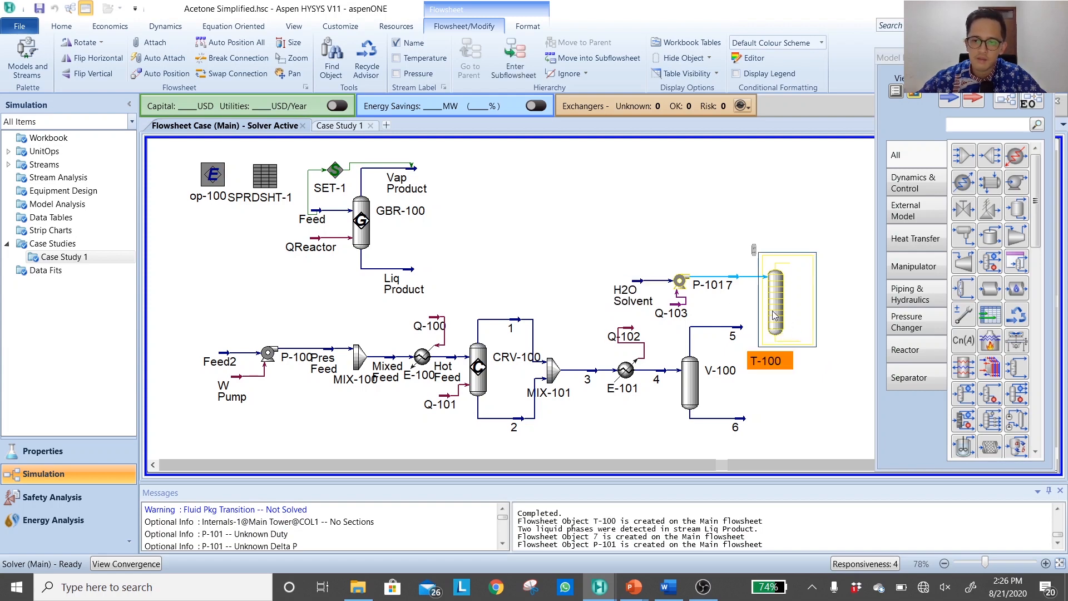
double_click(775, 315)
left_click_drag(509, 111, 279, 109)
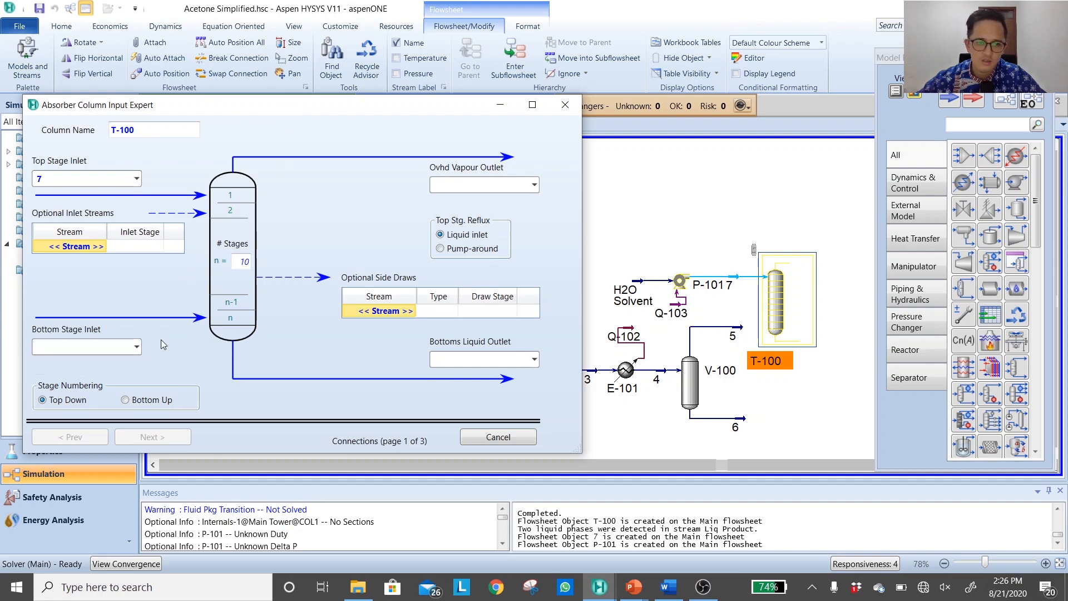
left_click(137, 346)
left_click(89, 425)
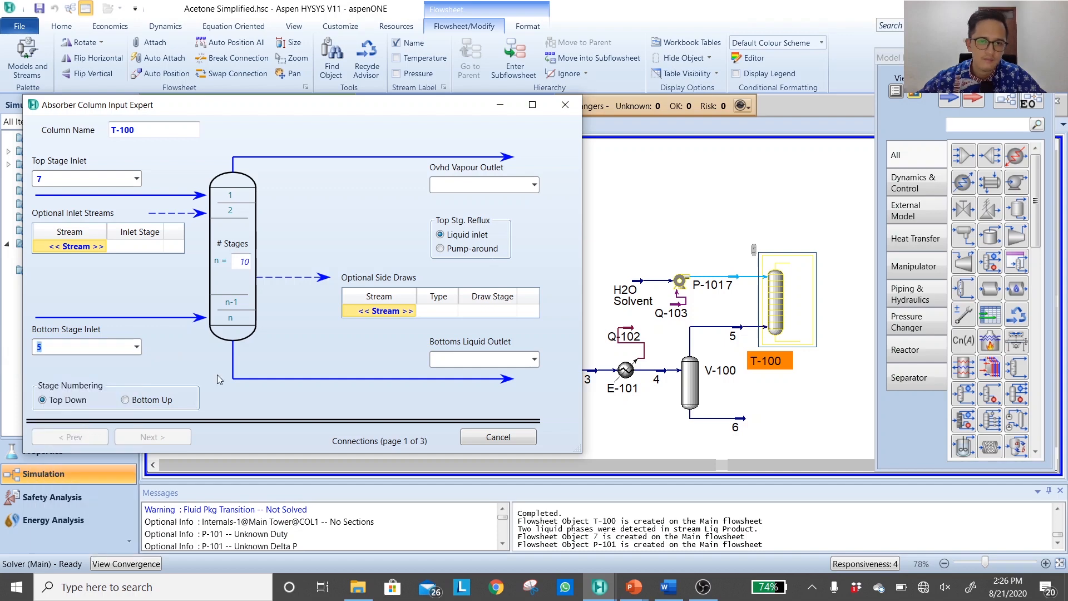
Name the absorber's overhead vapour outlet Gas Out and its bottoms liquid outlet Liq Out
left_click(487, 188)
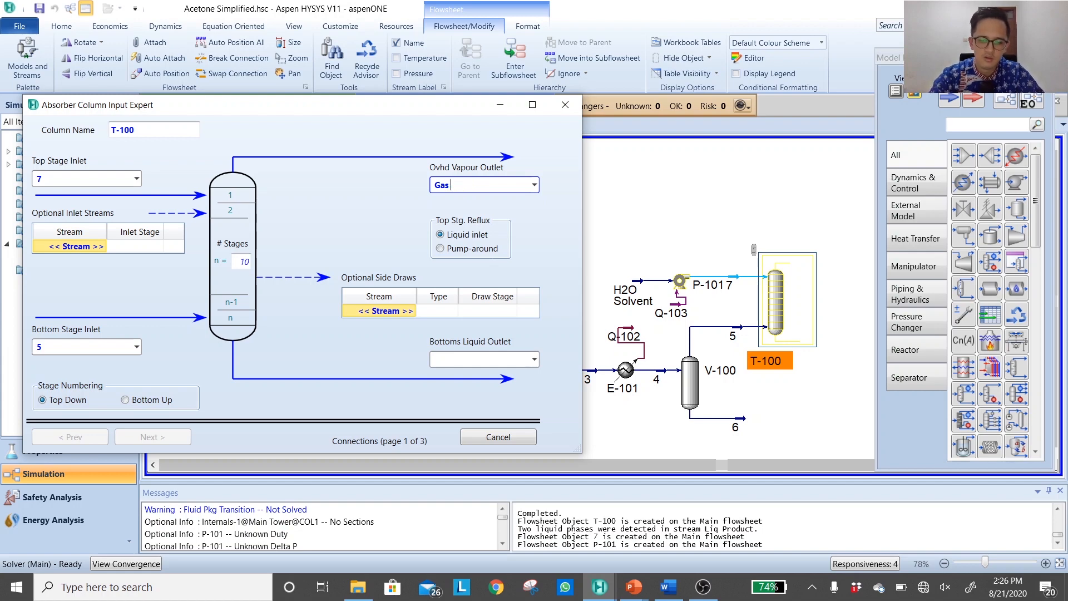
key("Return")
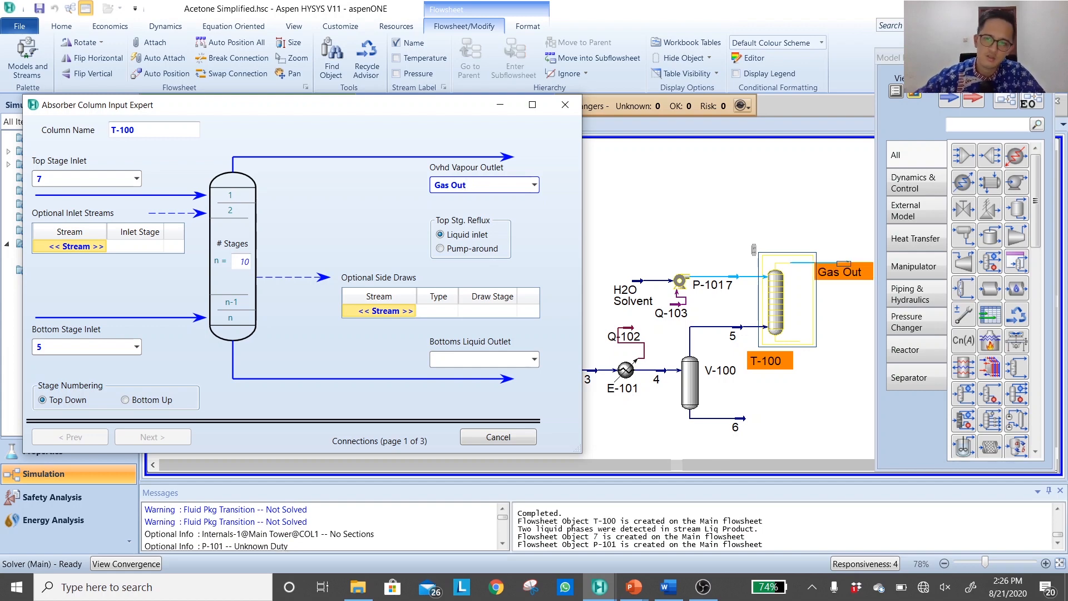
left_click(508, 362)
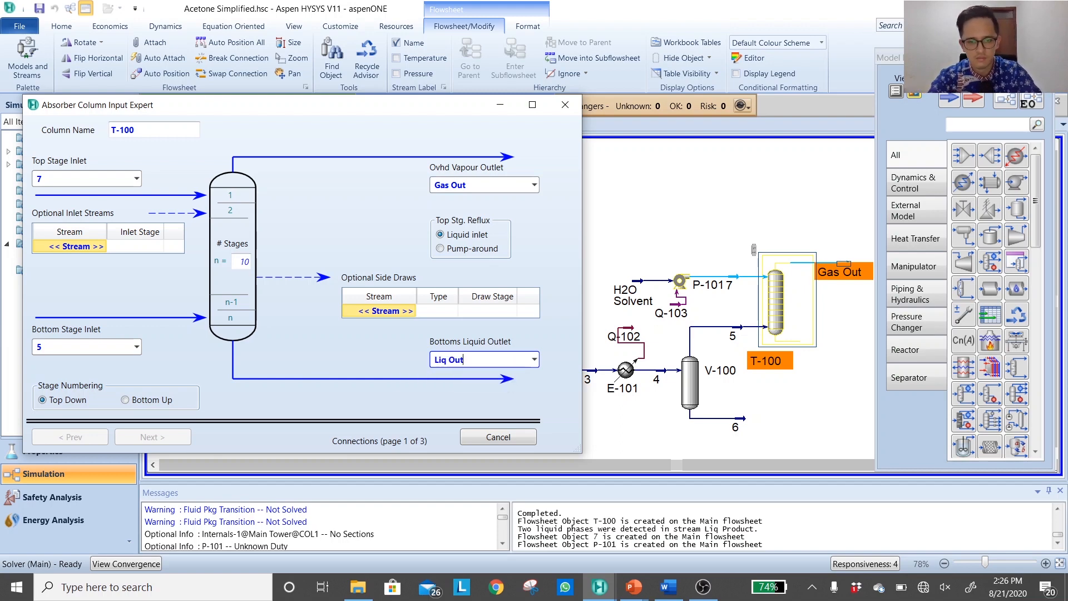
type("Liq Out")
key("Return")
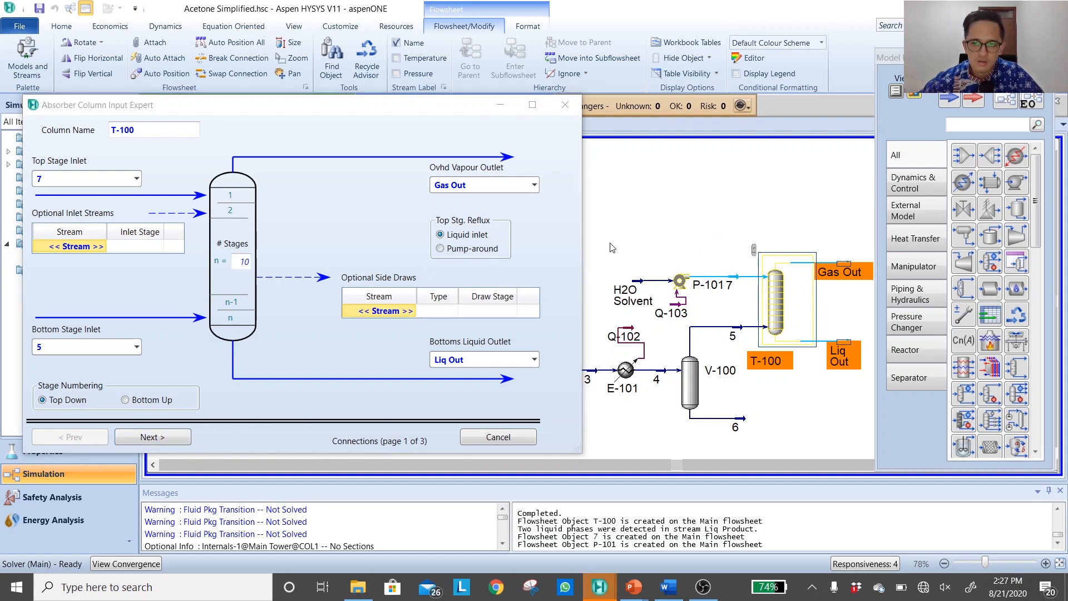
Set the absorber's top stage pressure to 1.1 bar and bottom stage pressure to 1.3 bar
left_click(146, 437)
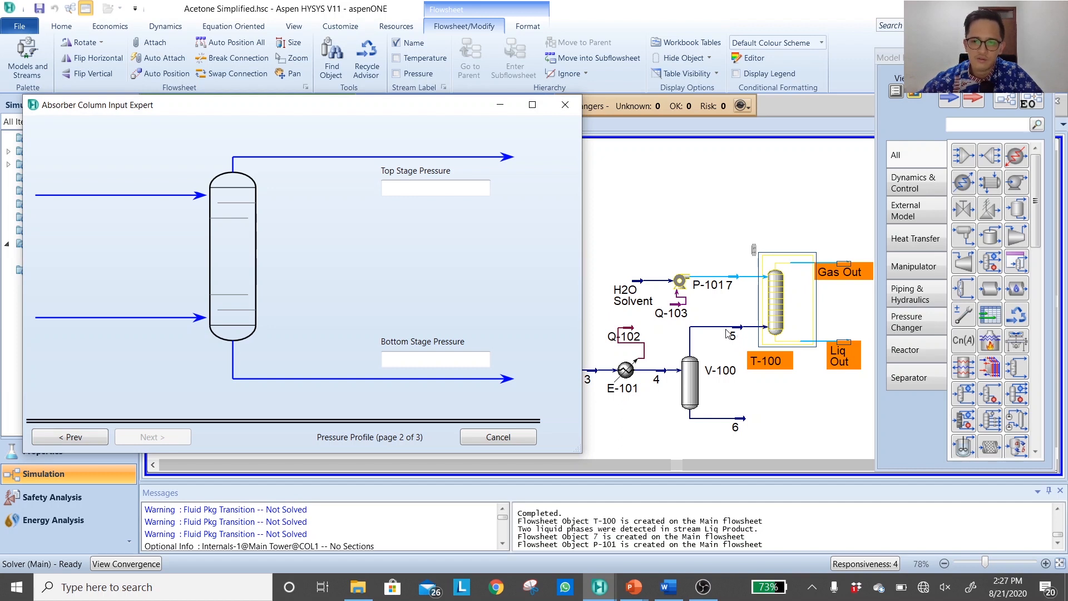
left_click(451, 186)
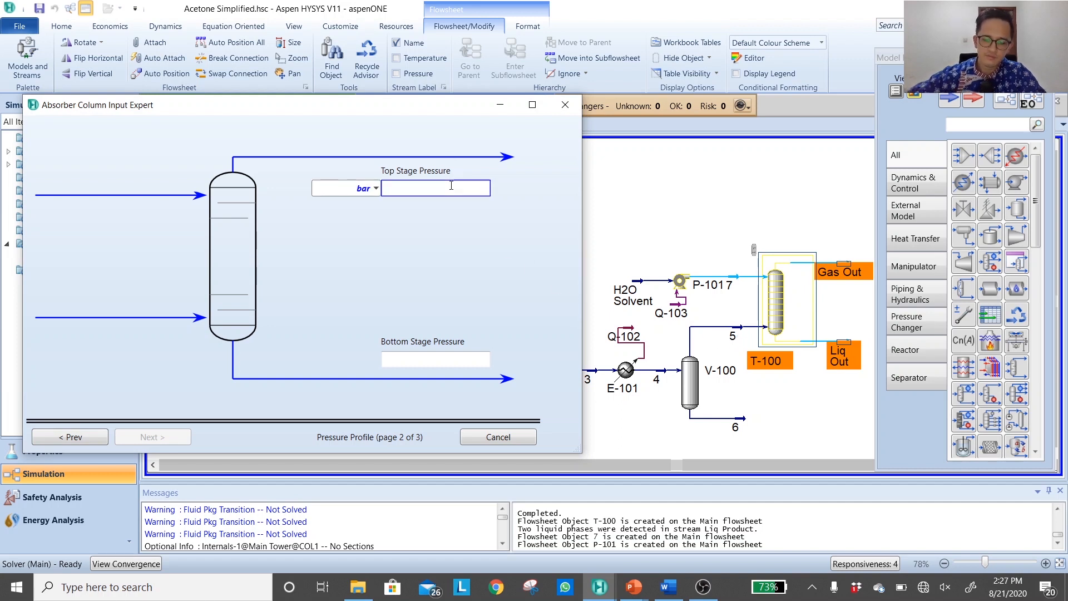
type("1.")
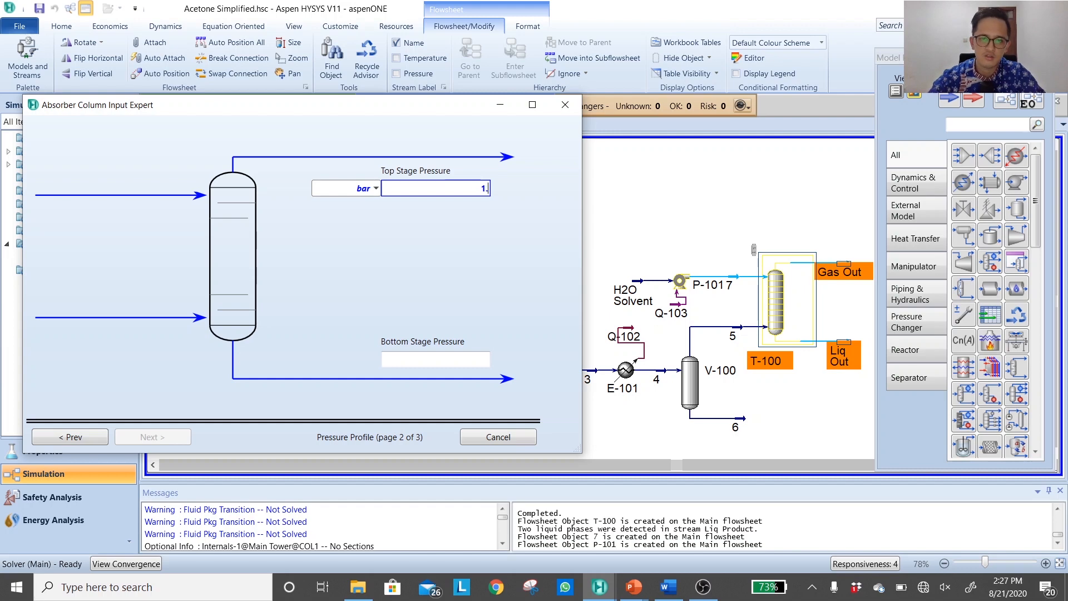
type("31")
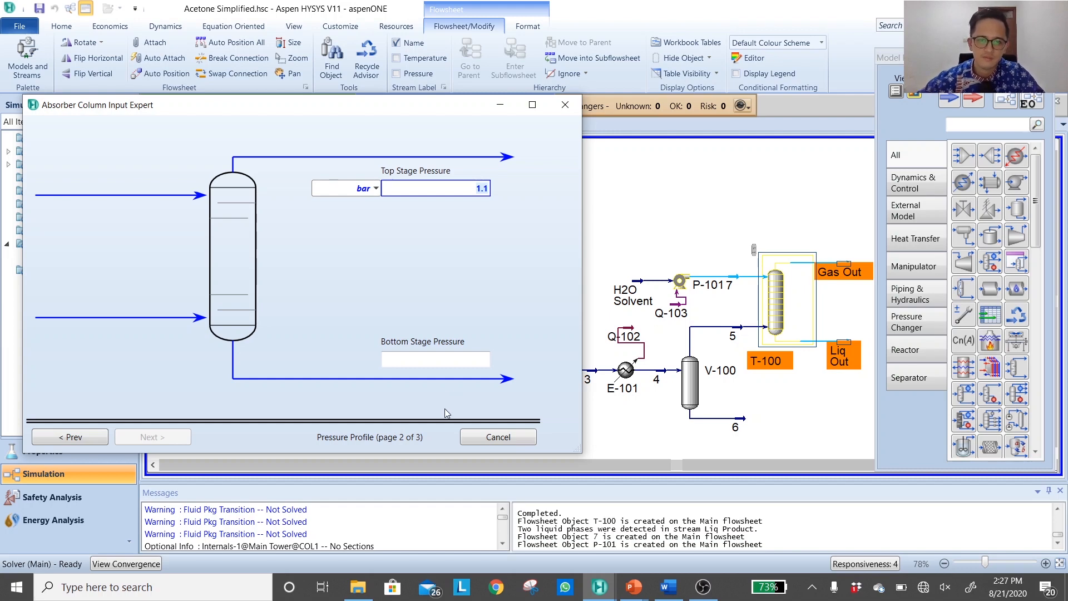
left_click(442, 362)
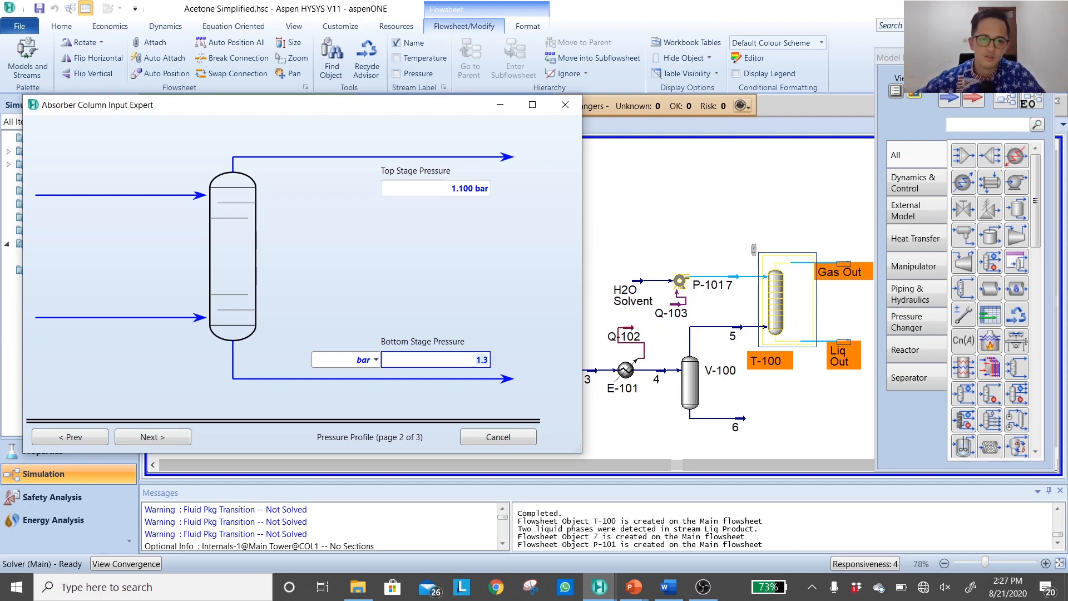
Finish the absorber setup without temperature estimates and enlarge the column window to show its connections
left_click(175, 439)
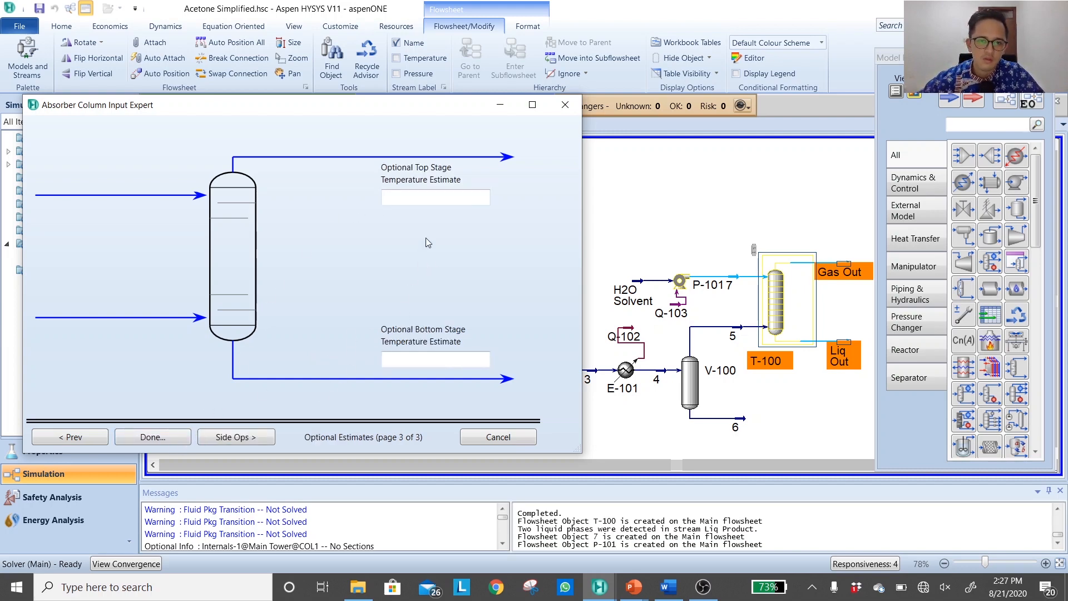
left_click(148, 437)
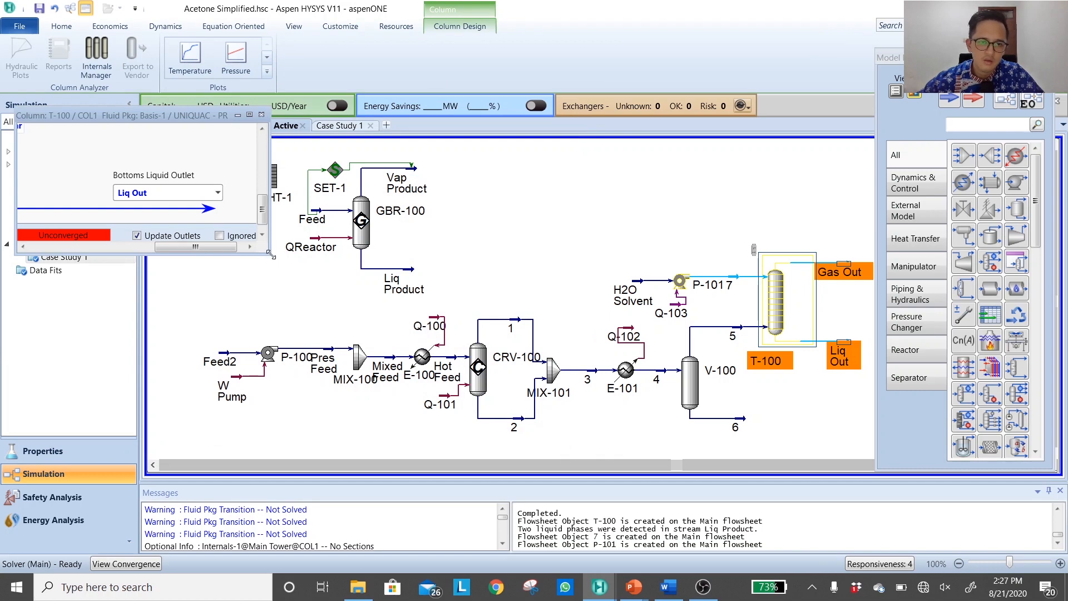
left_click_drag(270, 254, 507, 483)
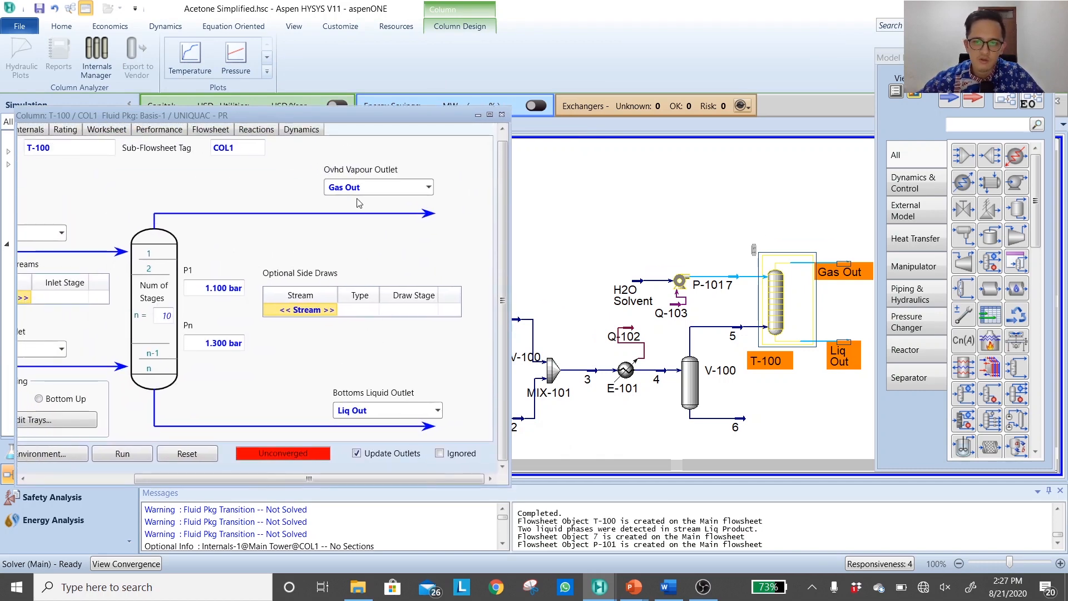
left_click(710, 232)
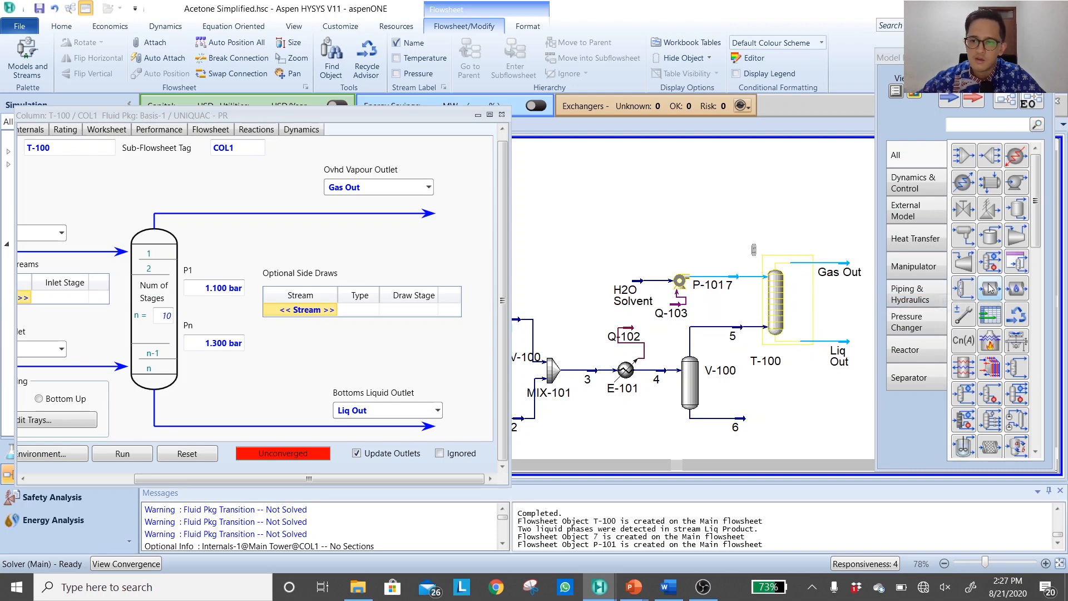
Place a Set operation above pump P-101 and check the stream pressures on the flowsheet before restoring the stream names
left_click(915, 266)
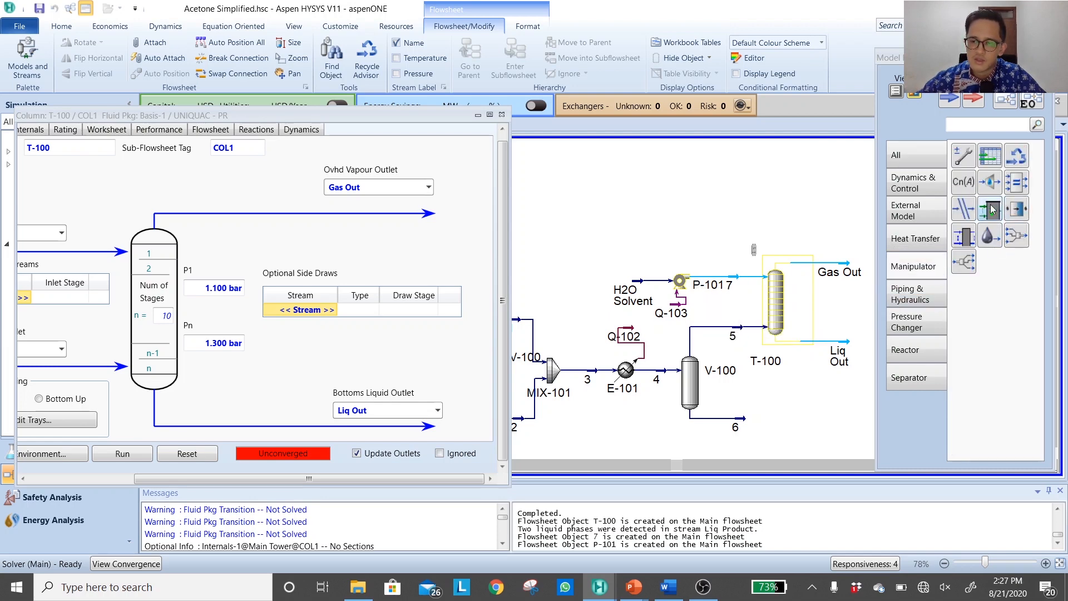
left_click(963, 182)
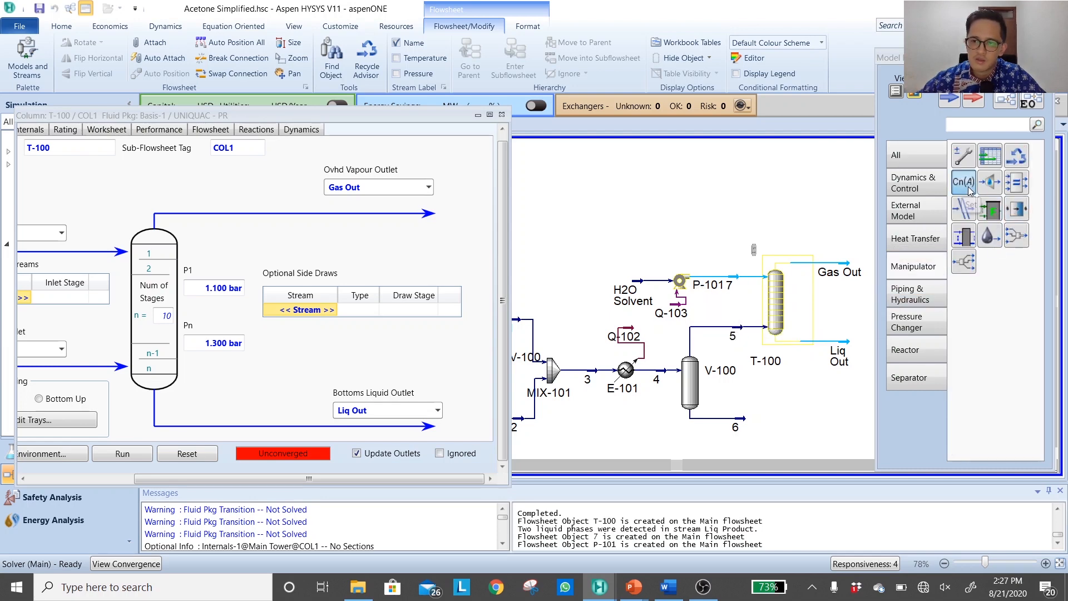
left_click(679, 252)
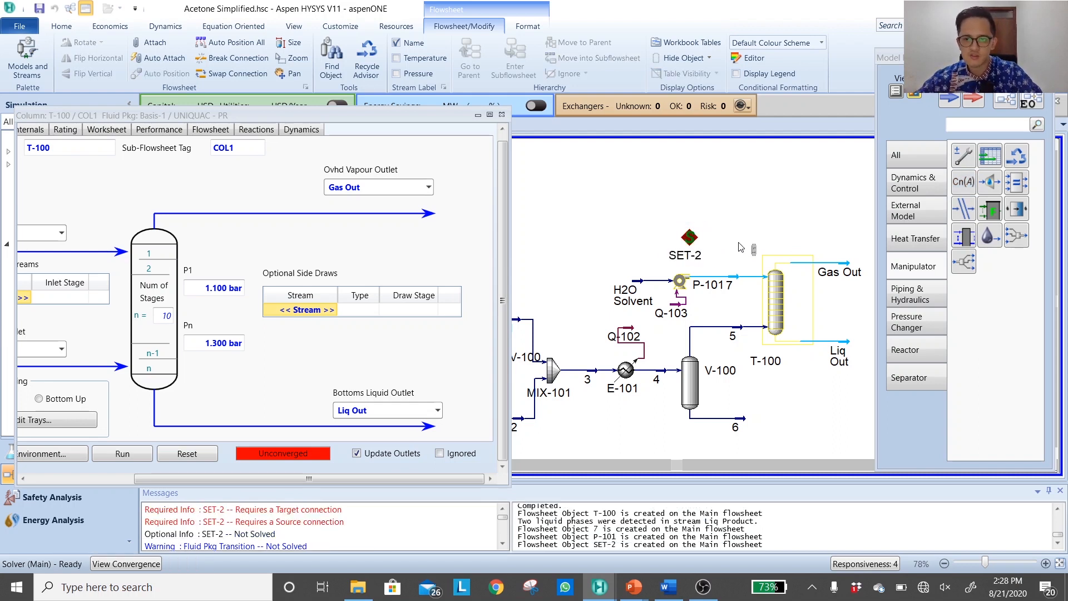
key("shift+p")
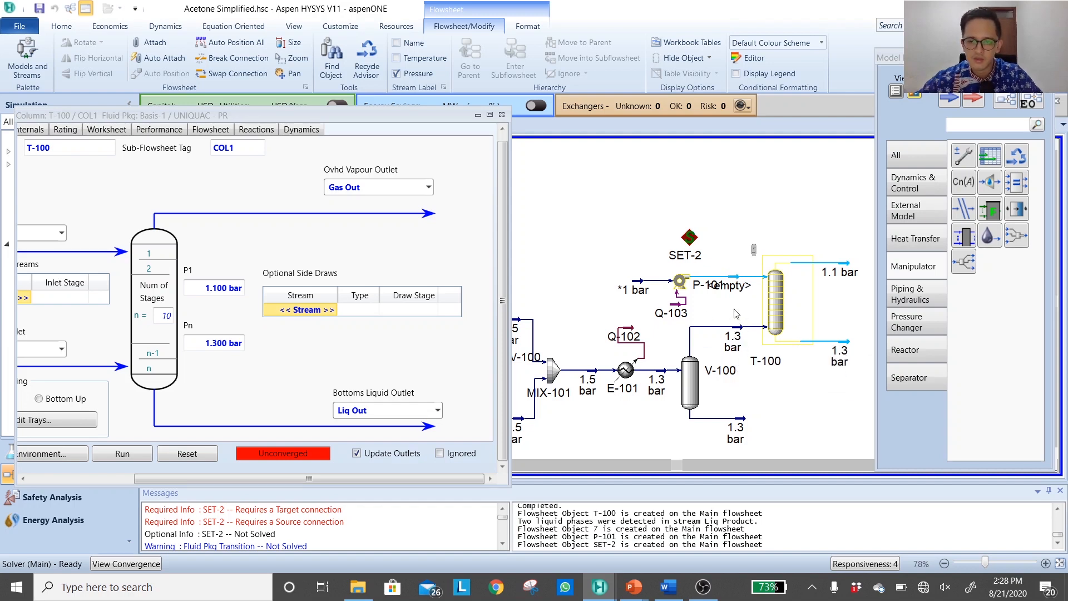
key("shift+n")
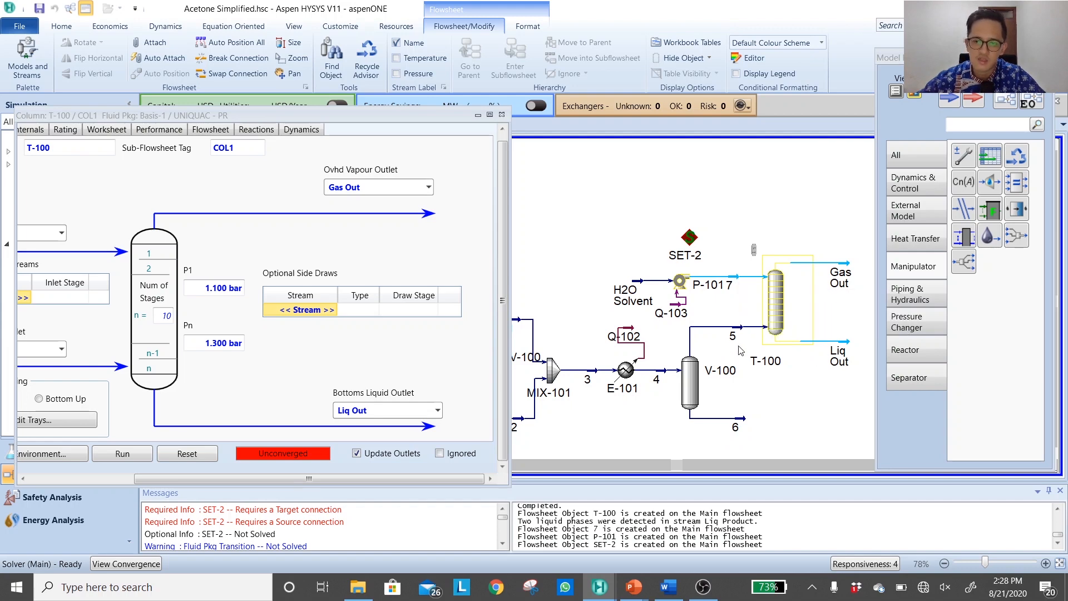
Define the pressure of stream 7 as the target variable of the new Set operation
double_click(689, 238)
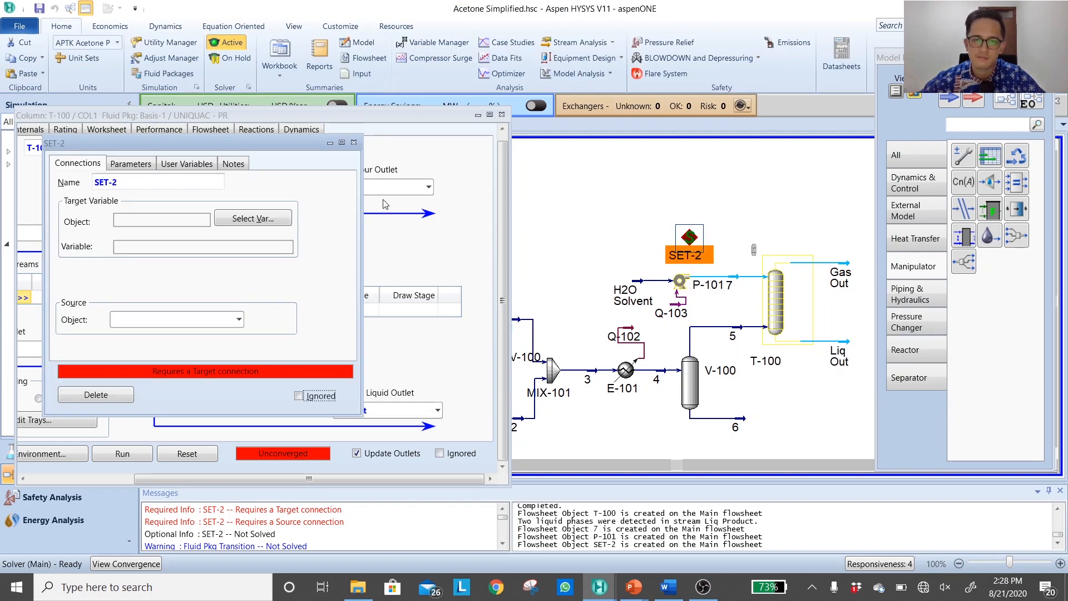
left_click(263, 219)
left_click_drag(436, 149, 253, 291)
left_click(175, 412)
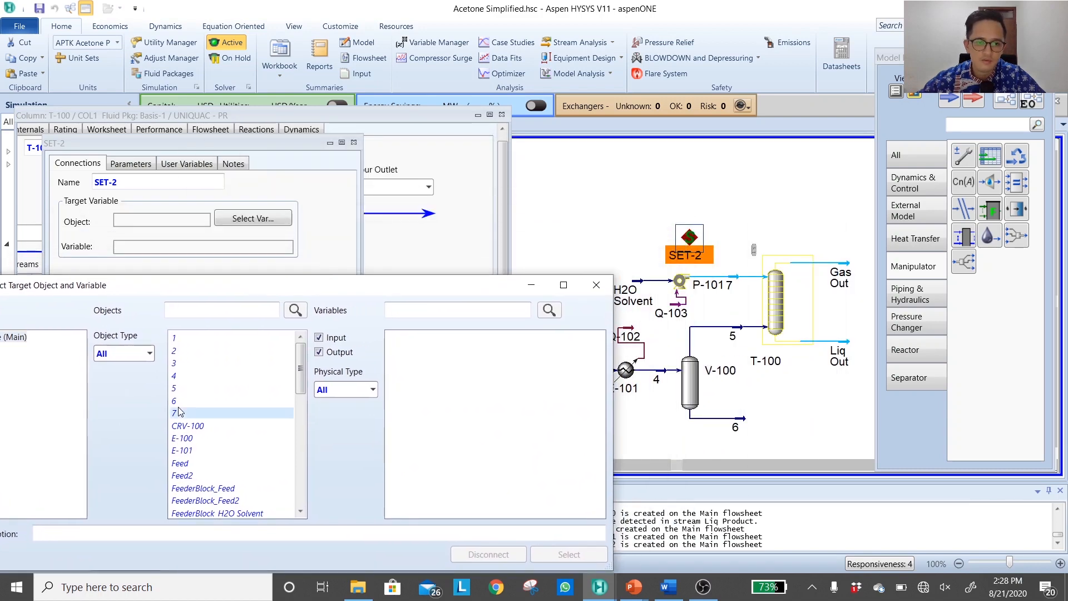
scroll(440, 416, "down", 5)
scroll(440, 415, "down", 5)
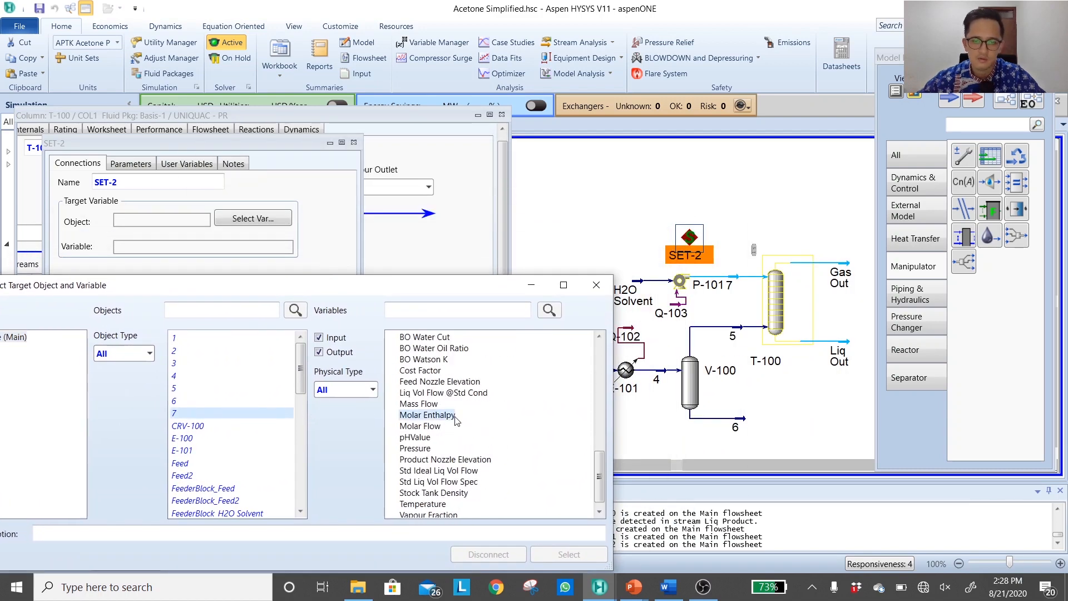
left_click(427, 414)
left_click(415, 448)
left_click(562, 557)
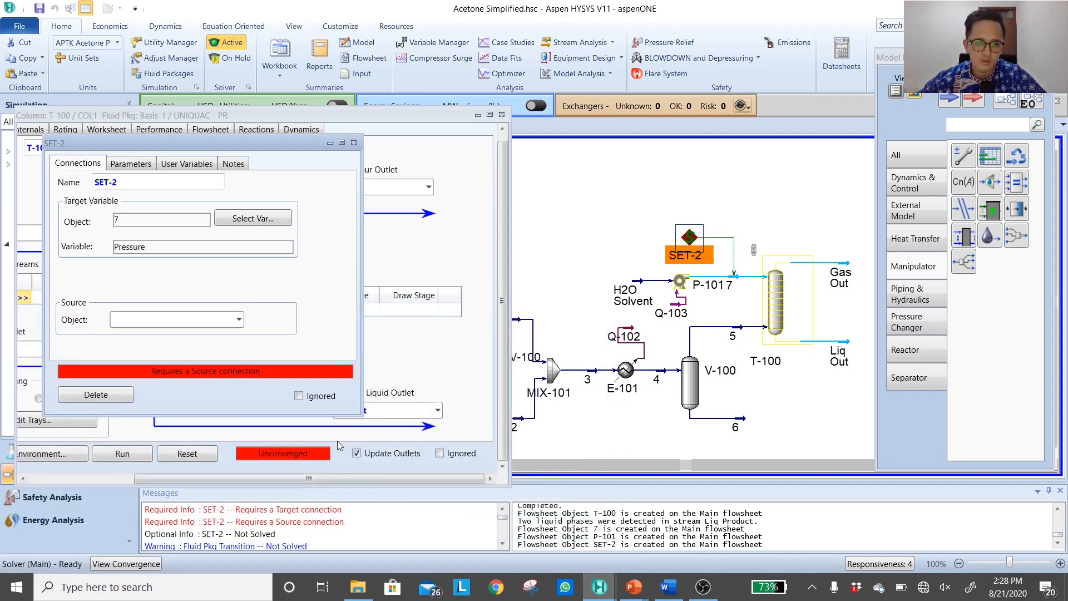
Assign stream 5 as the Set operation's source object and save the case
left_click(238, 320)
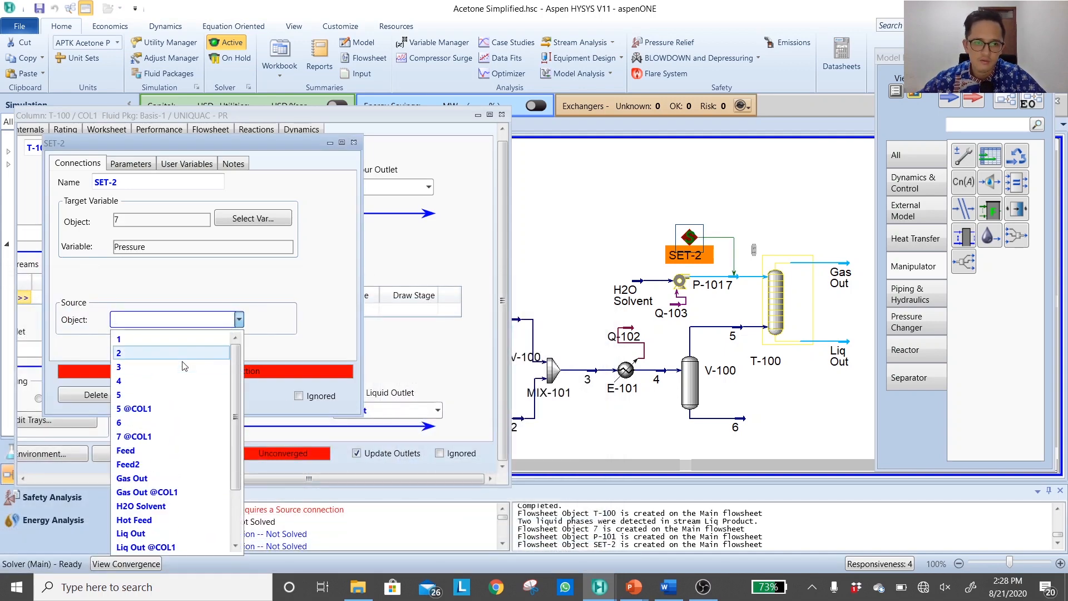
left_click(138, 396)
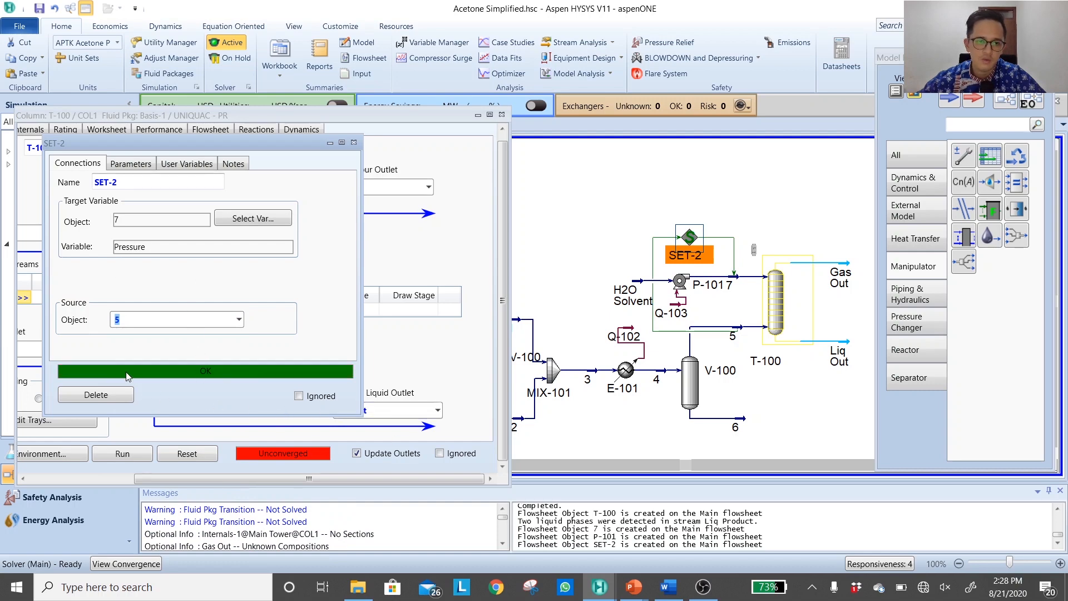
left_click(354, 143)
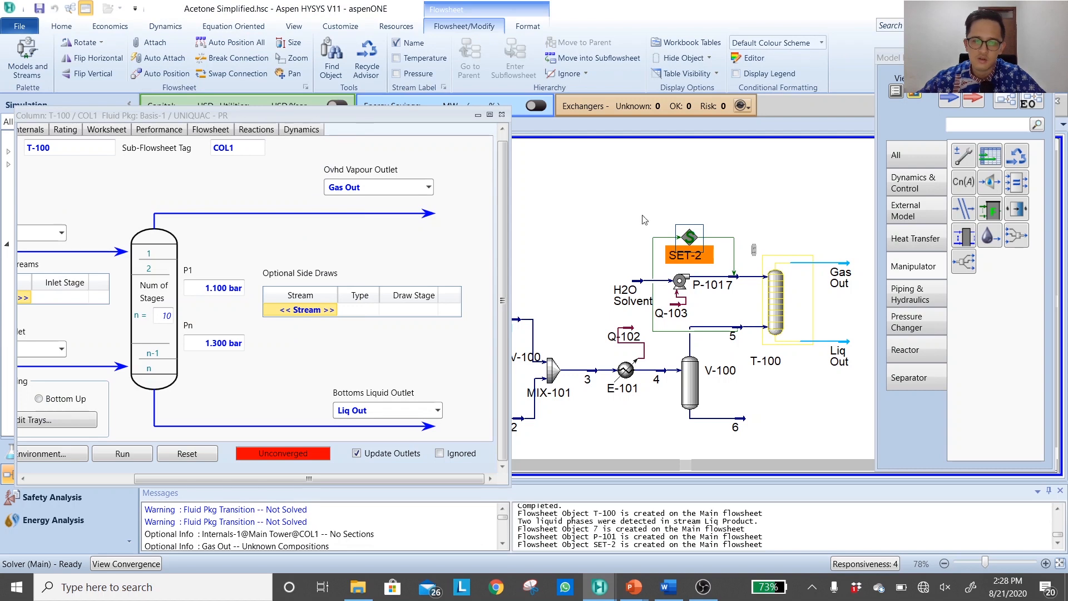
left_click(39, 8)
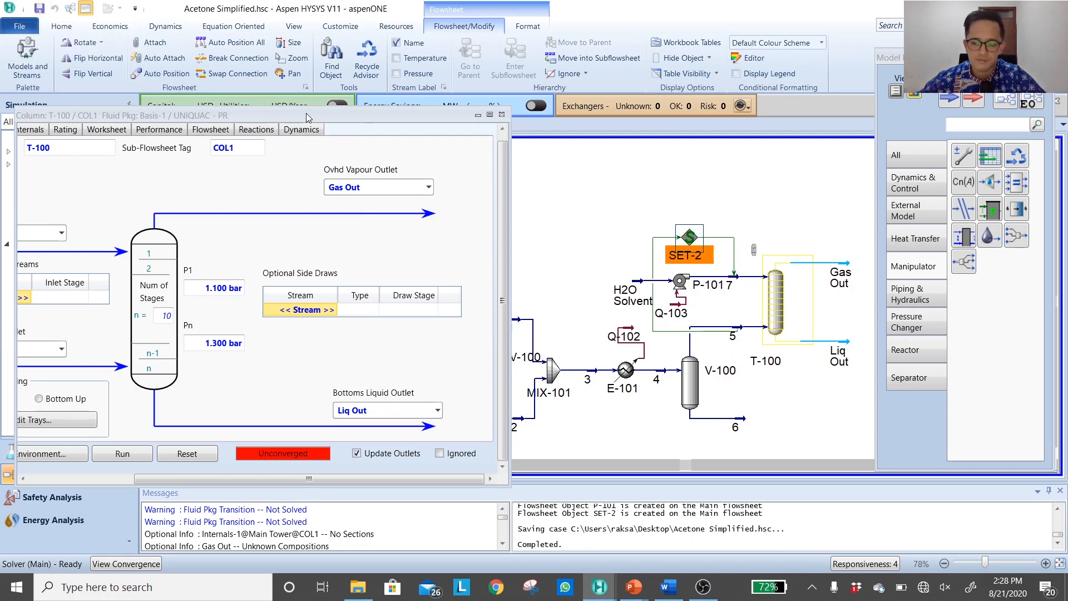
Enlarge the absorber T-100 window and review its connections and its convergence monitor with the specifications
left_click_drag(308, 117, 529, 88)
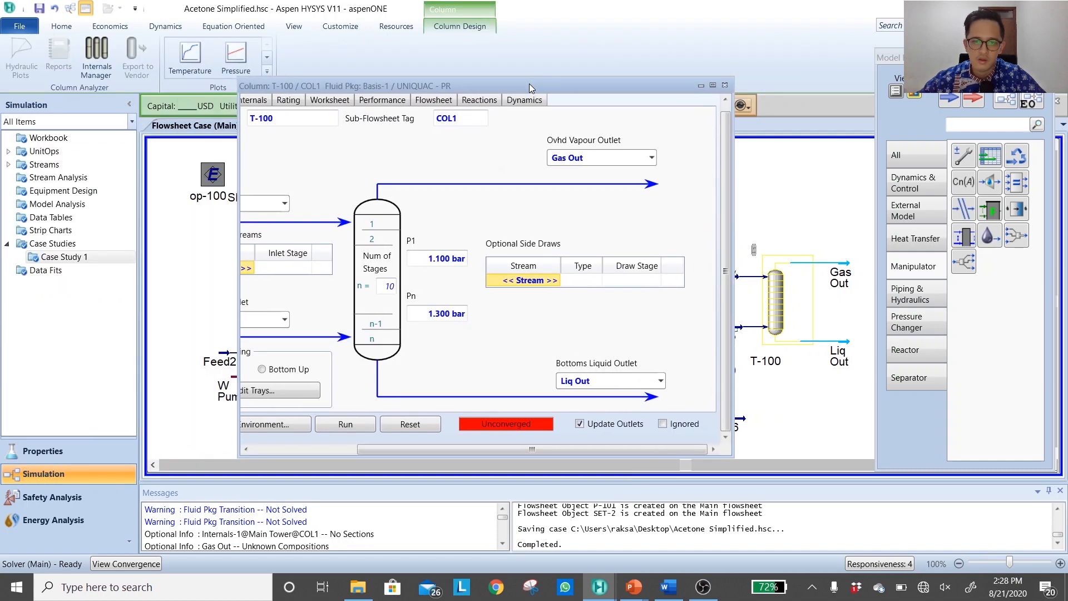
left_click(713, 85)
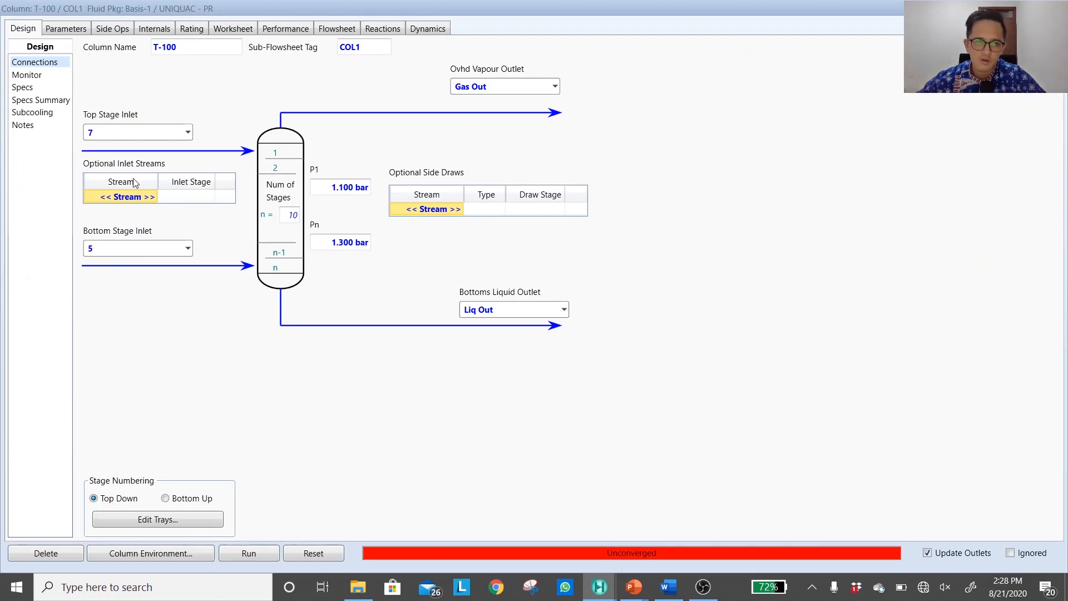
left_click(27, 76)
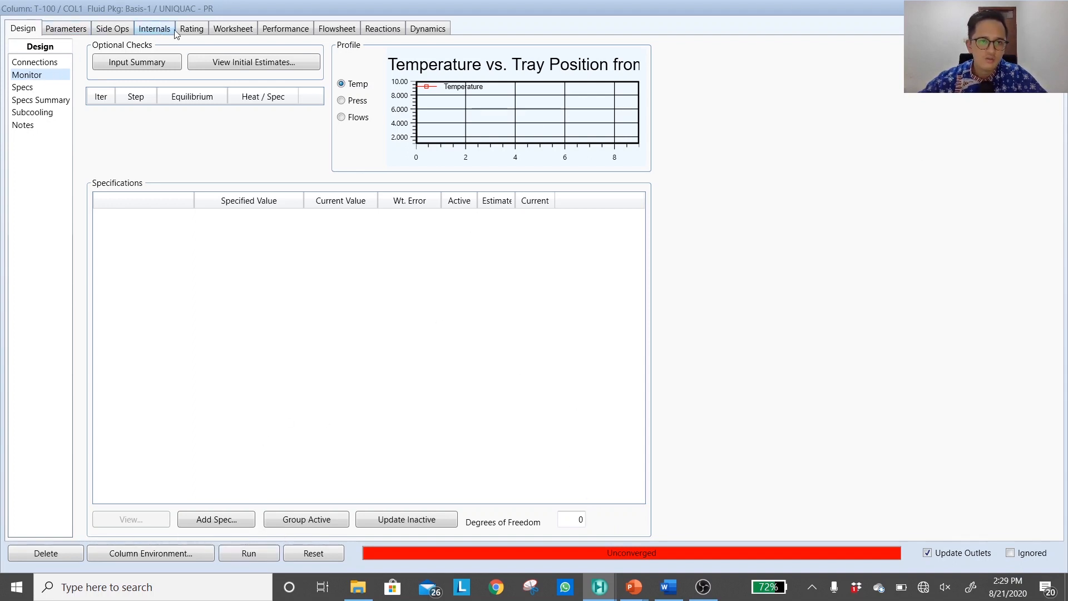
Display mass flows on the flowsheet streams around the absorber and run the T-100 column calculation
left_click_drag(702, 9, 34, 169)
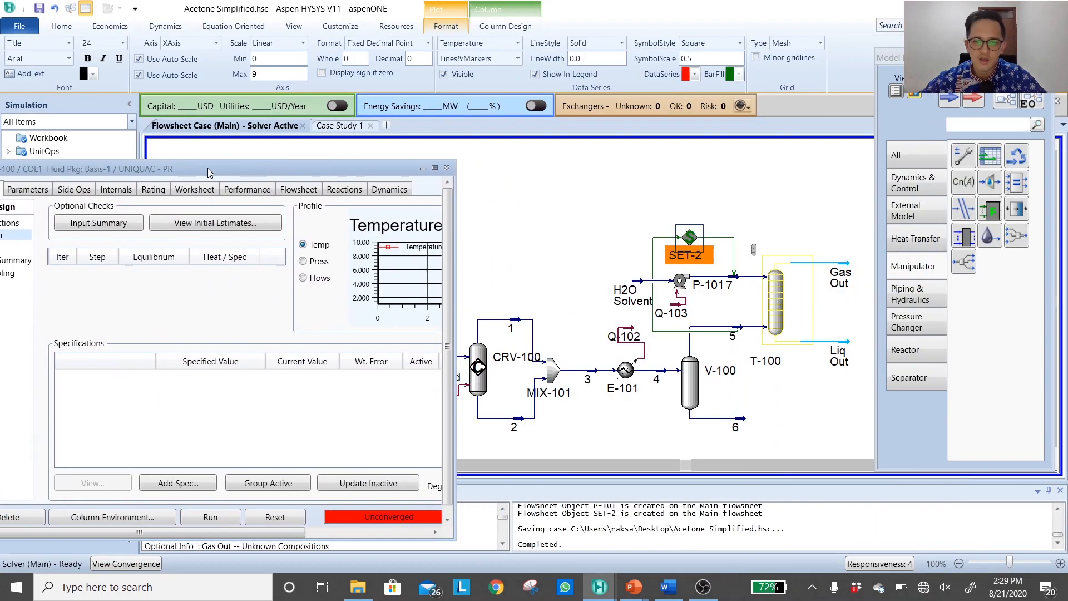
left_click(790, 222)
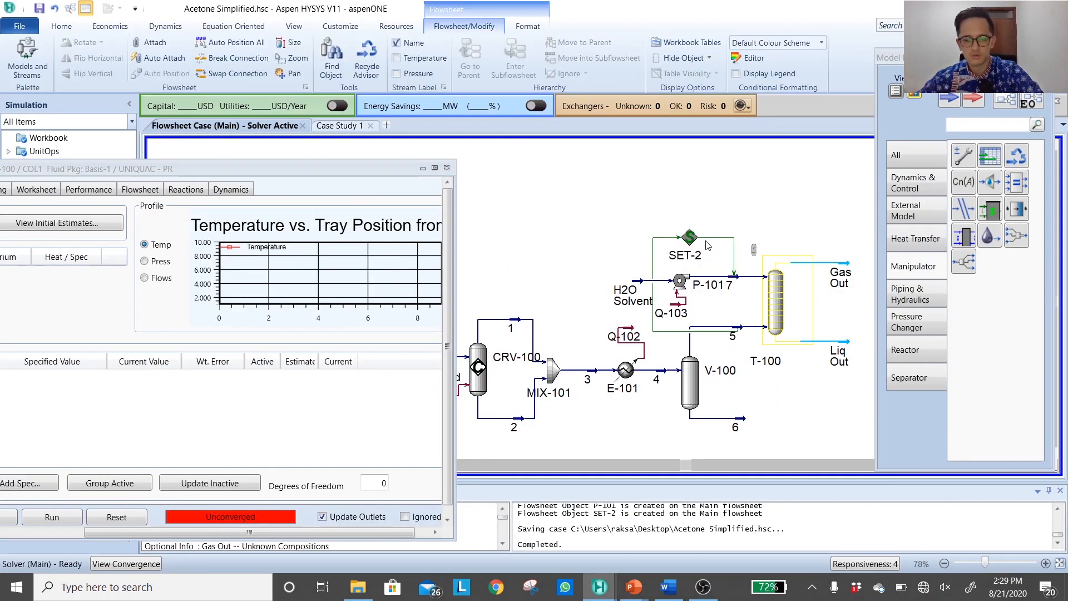
key("shift+m")
mouse_move(634, 283)
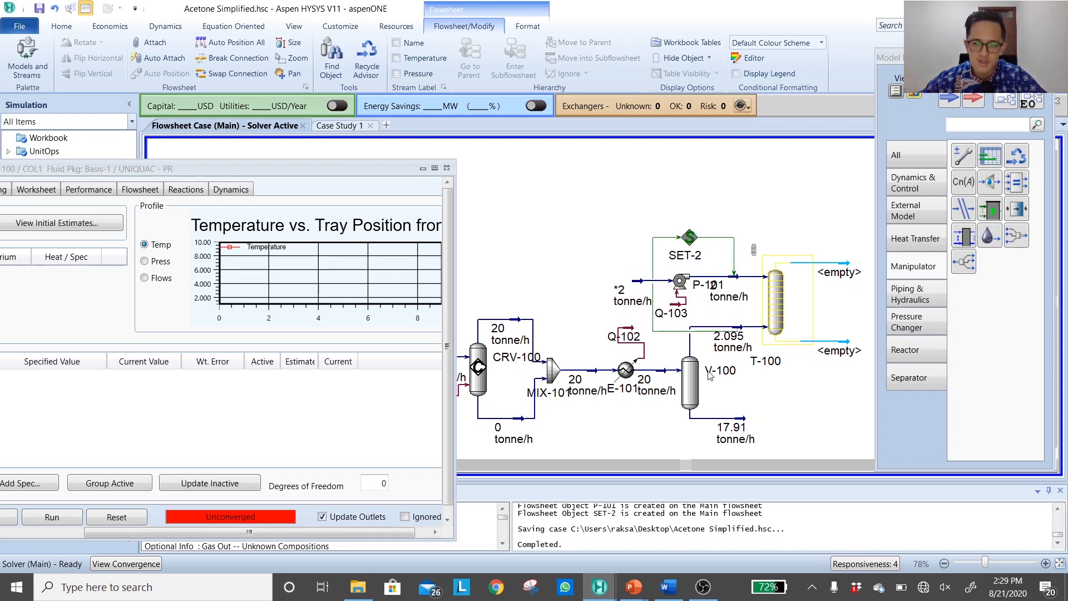
mouse_move(743, 352)
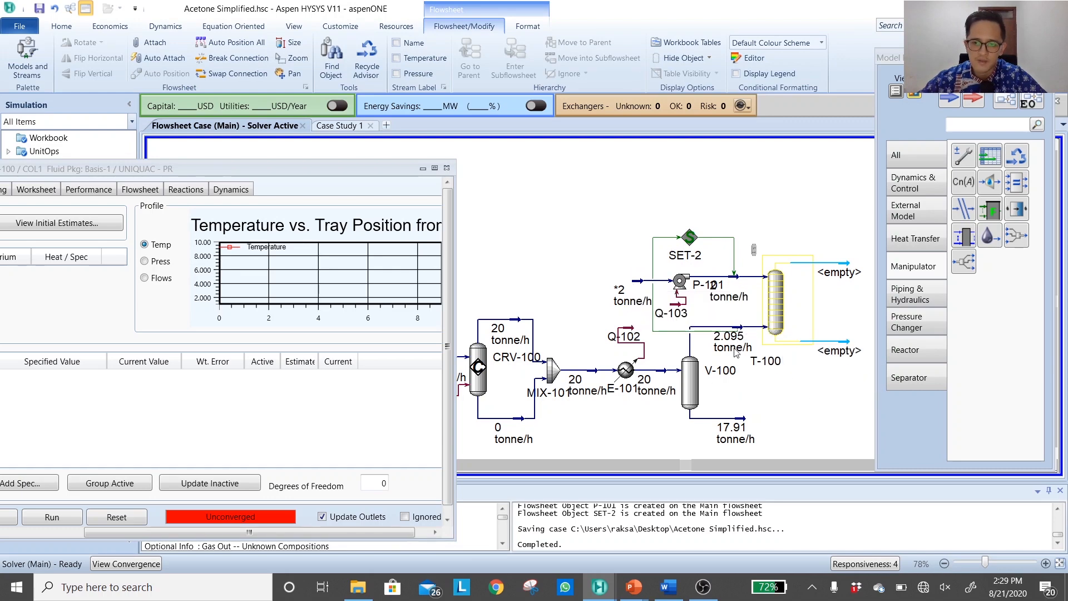
left_click_drag(306, 172, 350, 142)
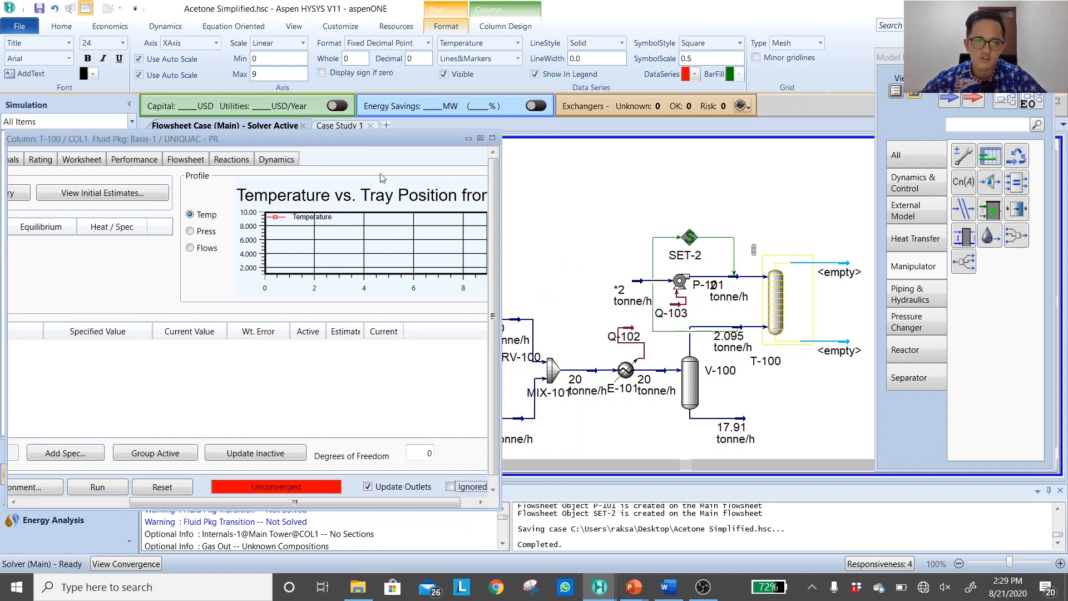
left_click(116, 487)
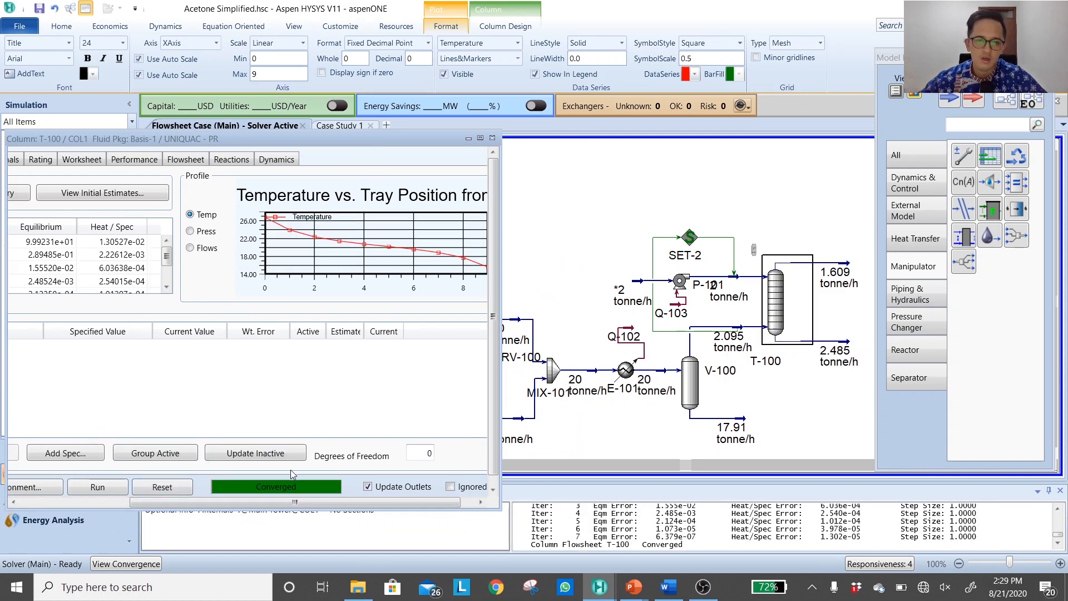
Examine the conditions and component compositions of the absorber's inlet and outlet streams in its enlarged window
left_click(479, 139)
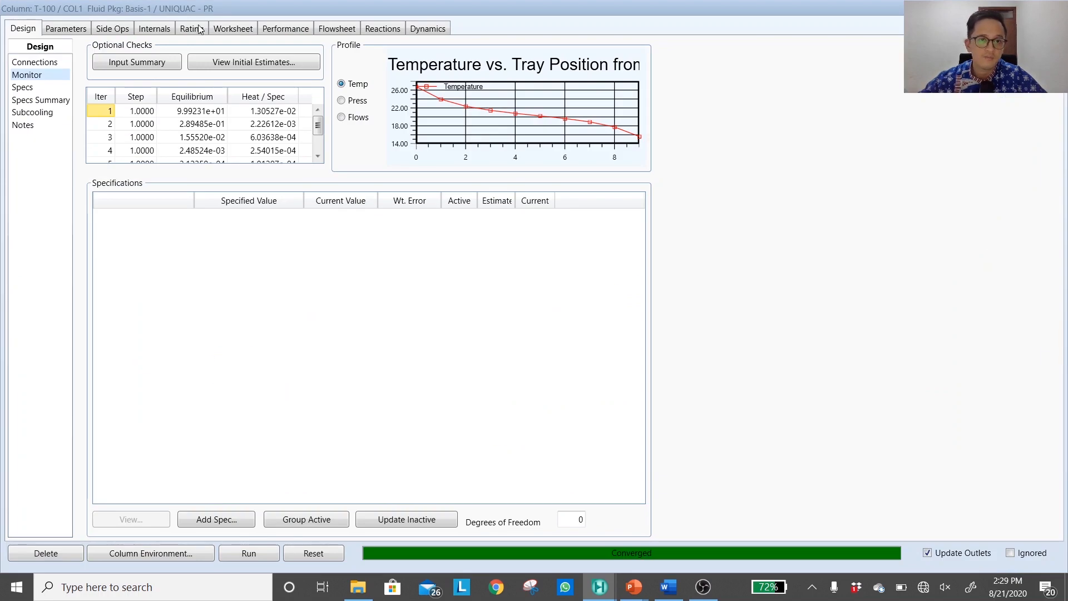
left_click(249, 31)
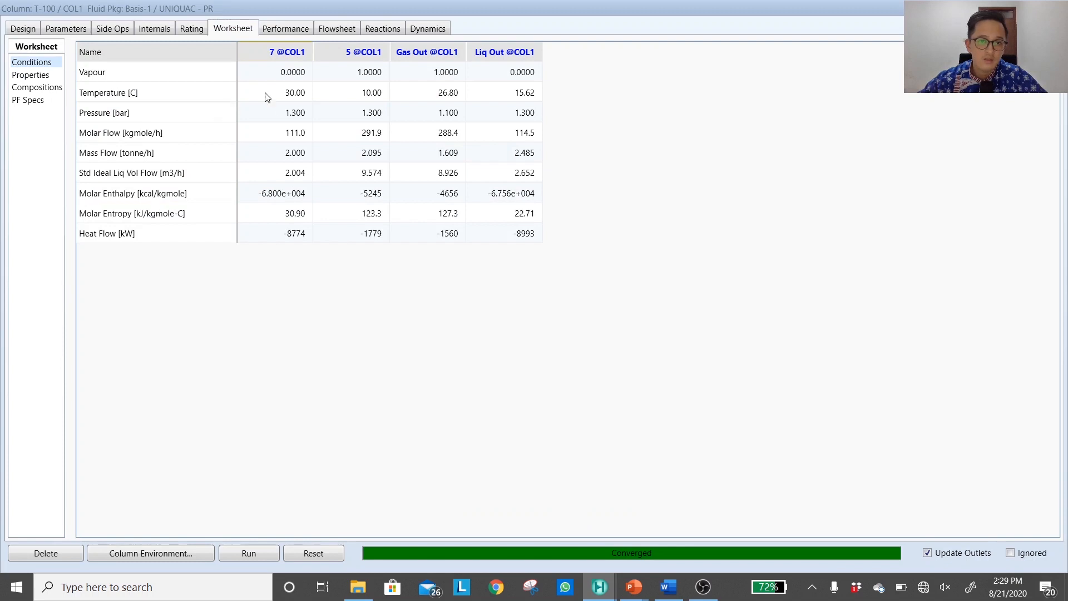
left_click(40, 91)
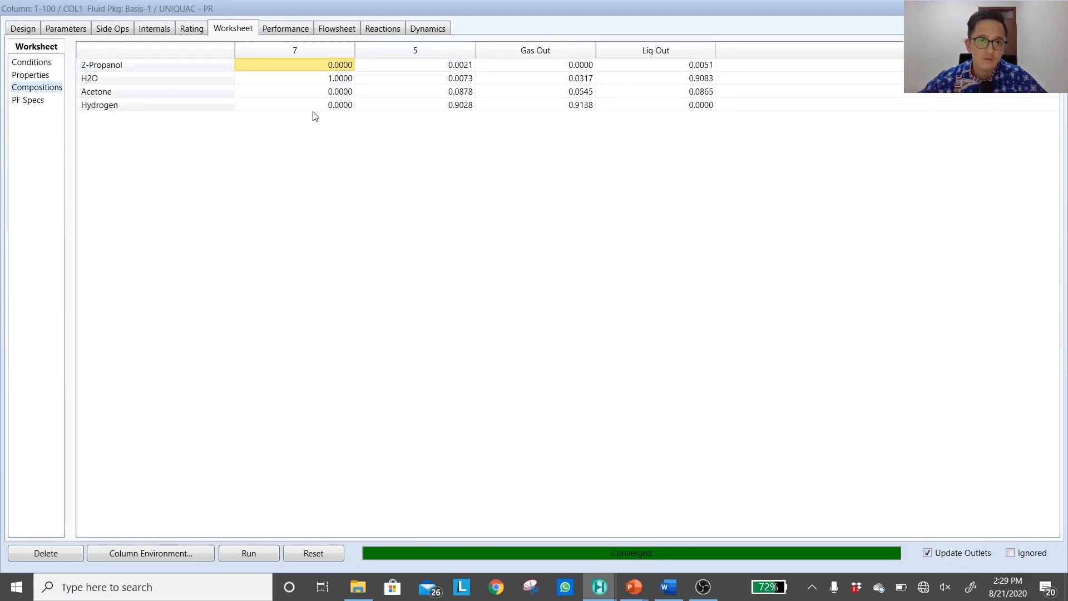
Examine the water and acetone compositions of the T-100 column's feed and outlet streams
left_click(343, 80)
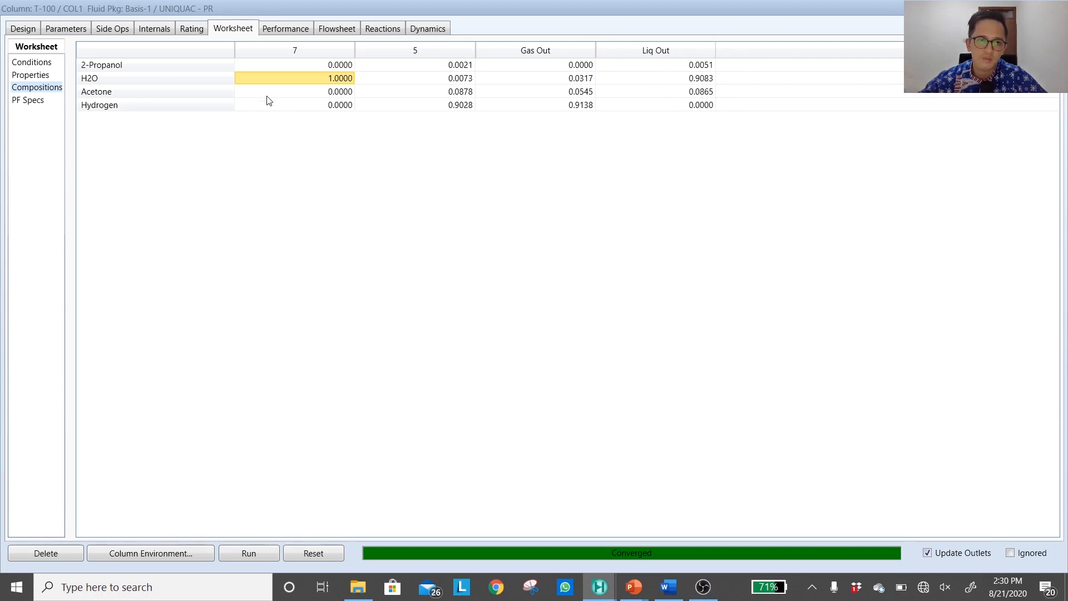
left_click(120, 76)
left_click(696, 95)
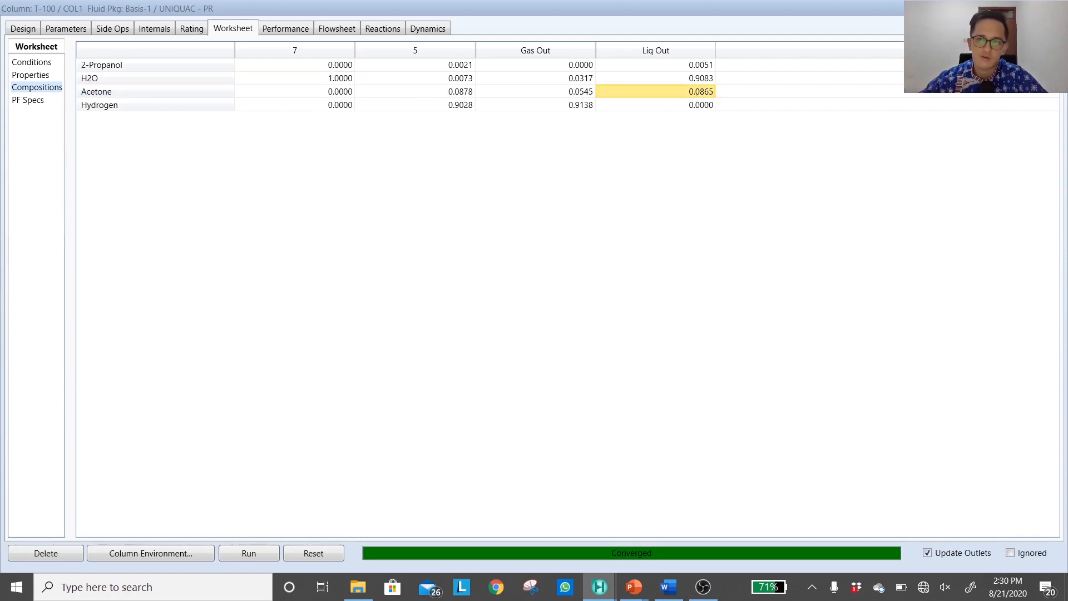
Restore the maximized T-100 column window over the flowsheet and widen it to show the component names and all four streams
left_click(1046, 8)
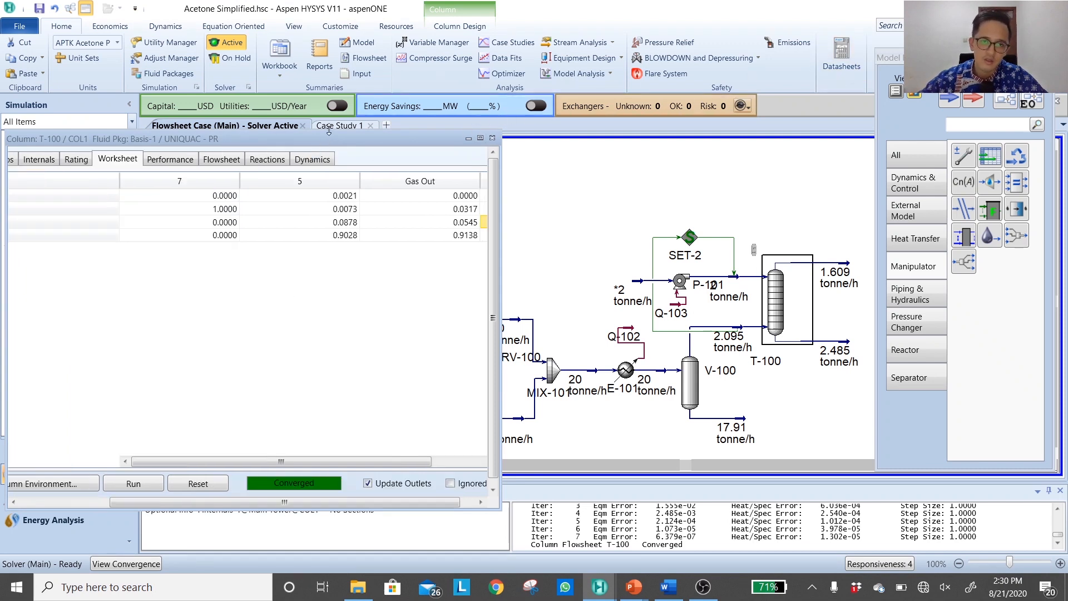
left_click_drag(322, 135, 506, 188)
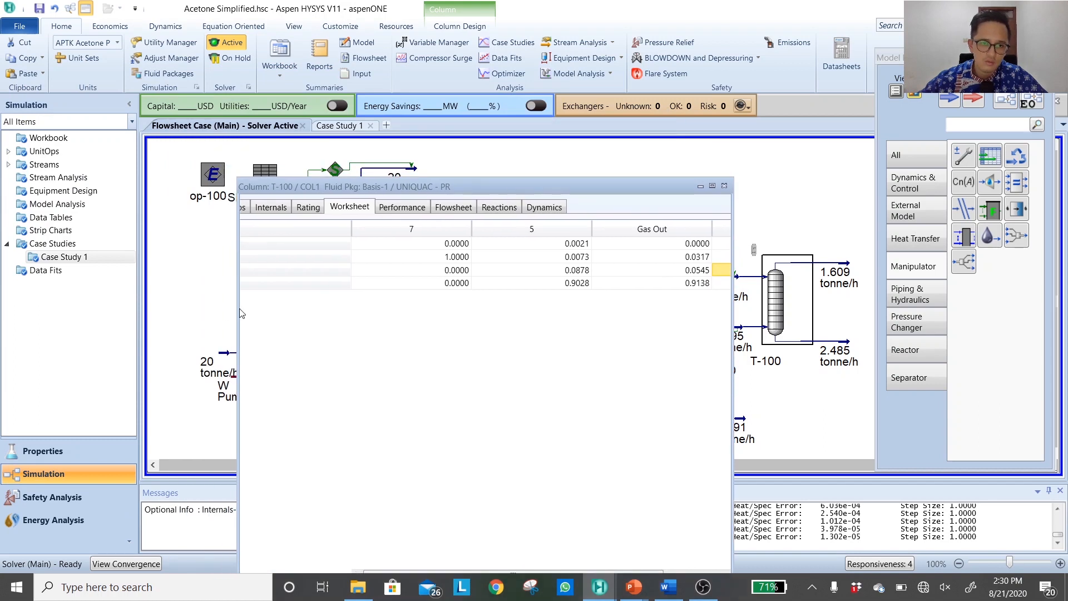
double_click(351, 227)
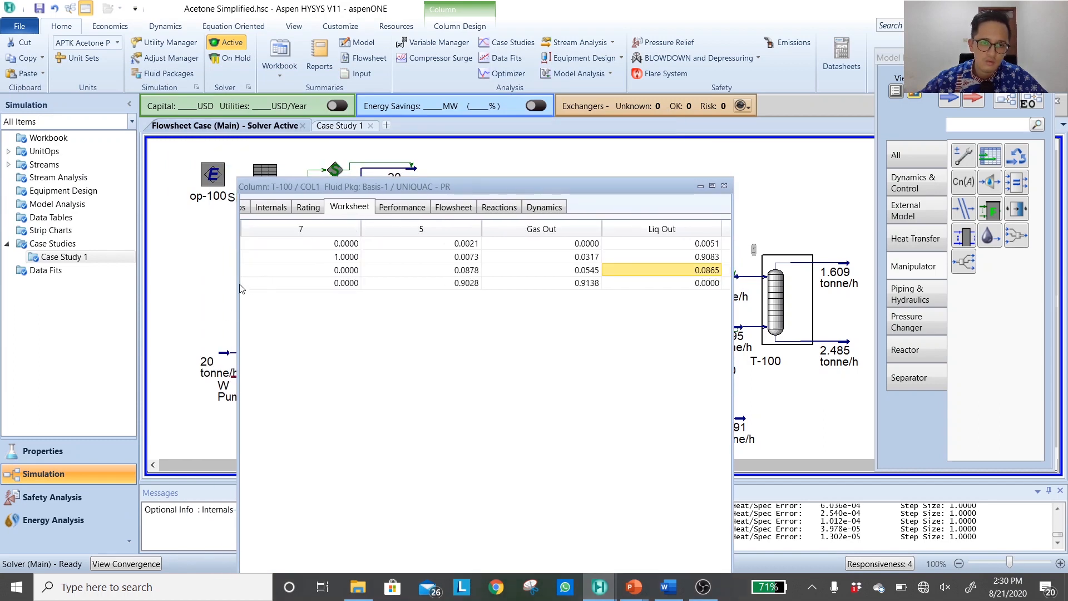
left_click_drag(240, 288, 97, 288)
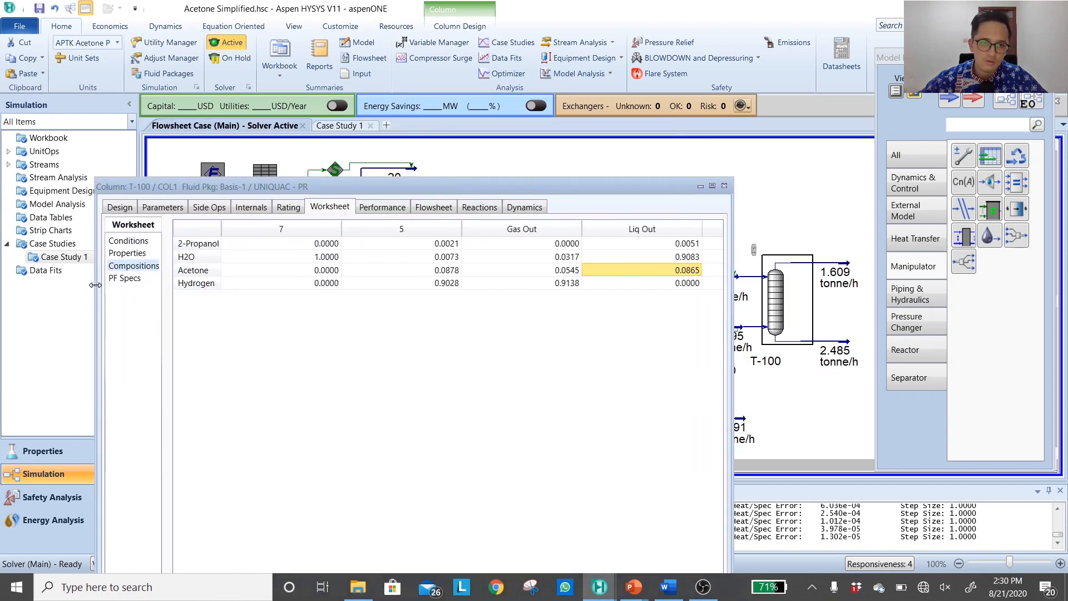
Fit the stream columns of the T-100 compositions table to the width of their contents
double_click(340, 228)
double_click(372, 224)
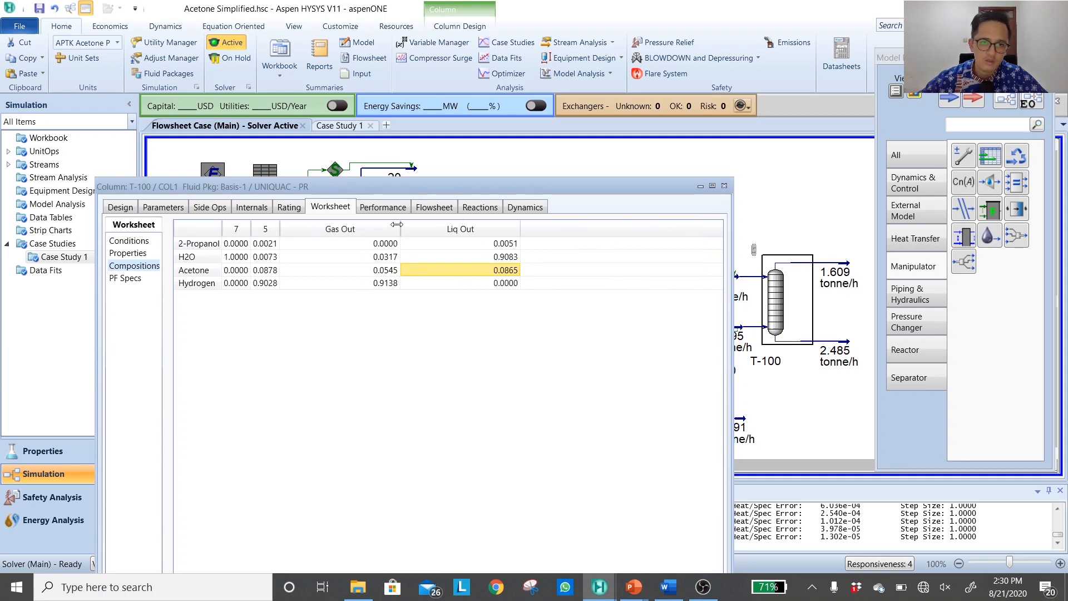
double_click(399, 225)
double_click(438, 230)
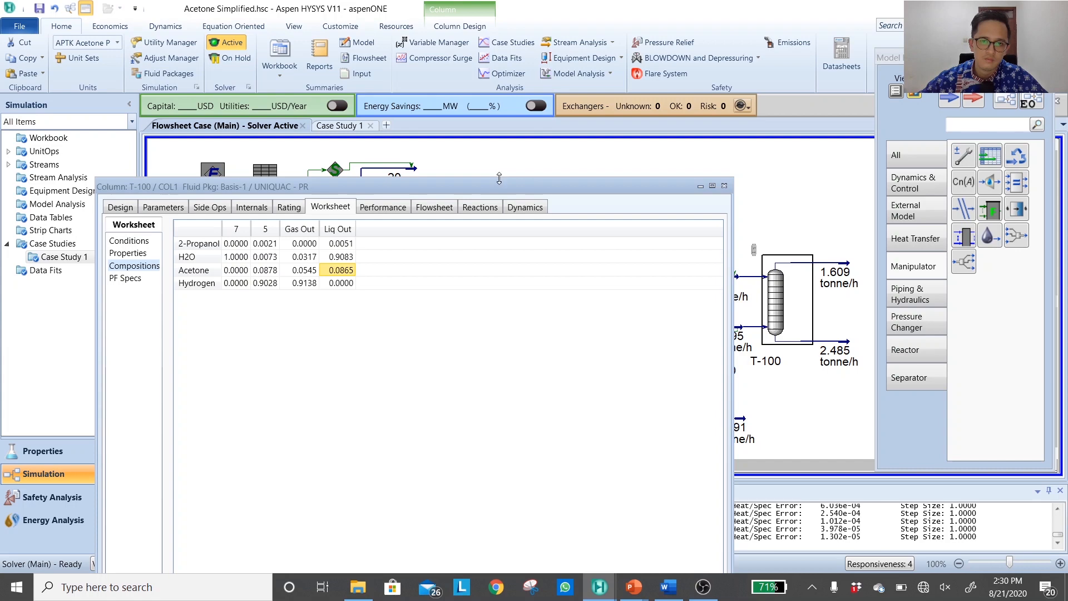
Reduce the height of the T-100 column window and place it below the flowsheet's absorber section
left_click_drag(499, 178, 498, 435)
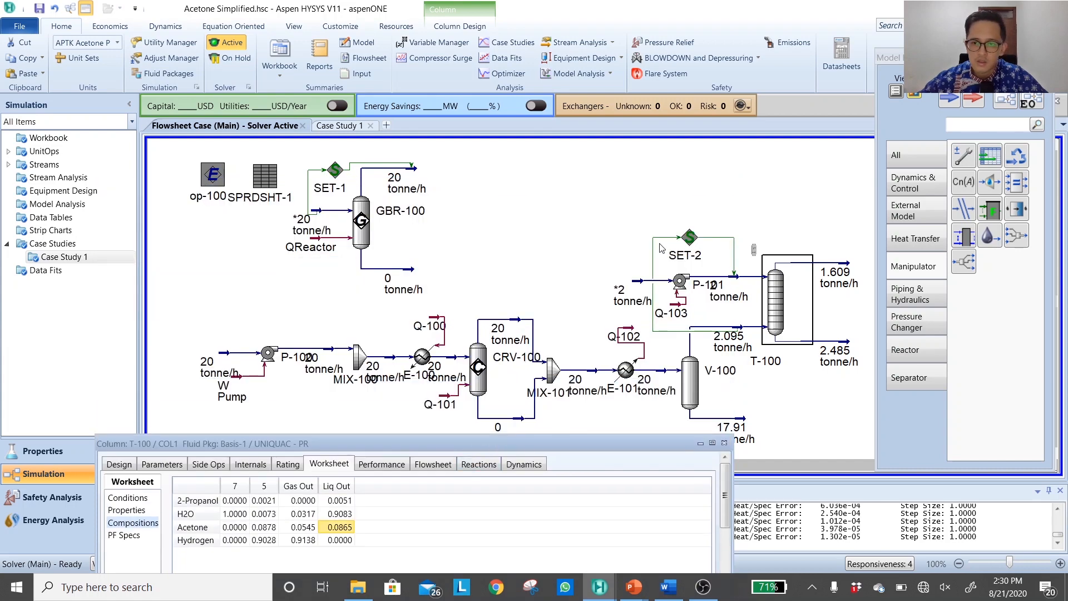
left_click(597, 293)
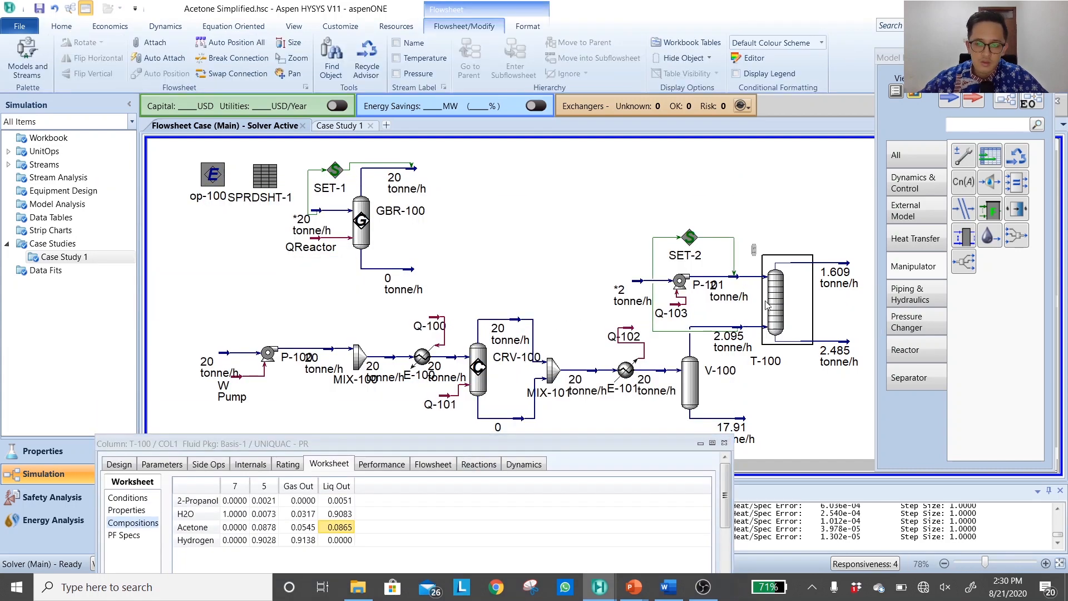
left_click_drag(393, 448, 496, 448)
left_click(530, 248)
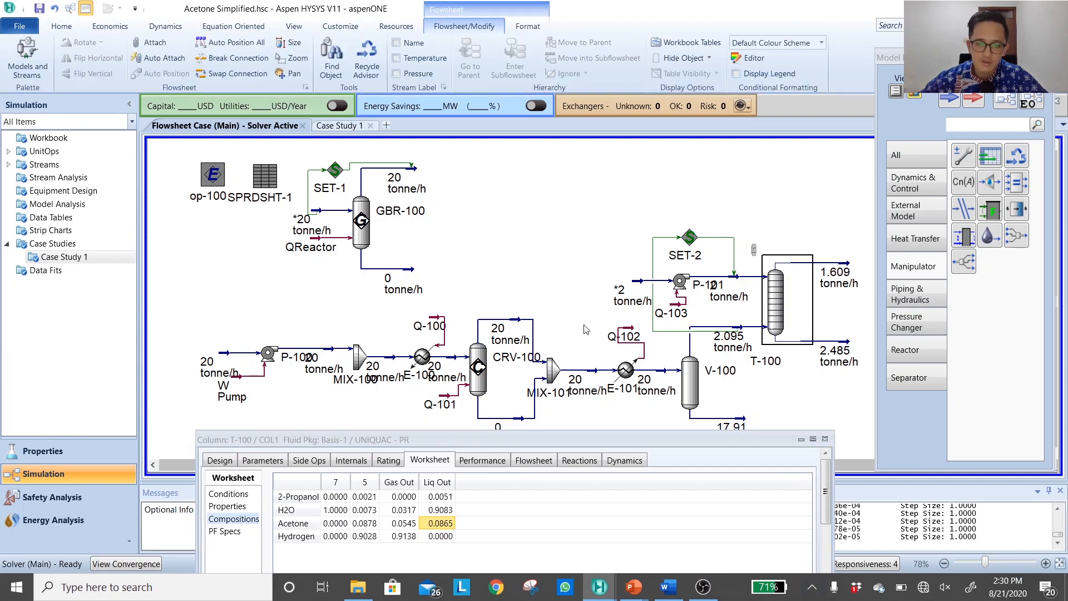
Open the H2O Solvent stream, move its window clear of the column results, and set its mass flow to 1 tonne/h
double_click(628, 294)
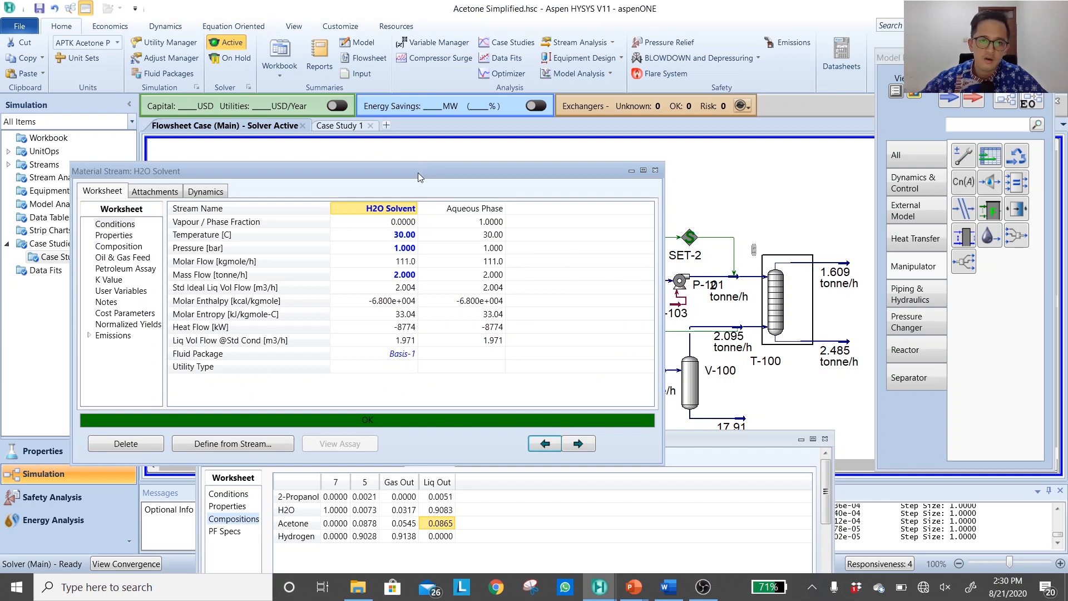
left_click_drag(418, 177, 370, 30)
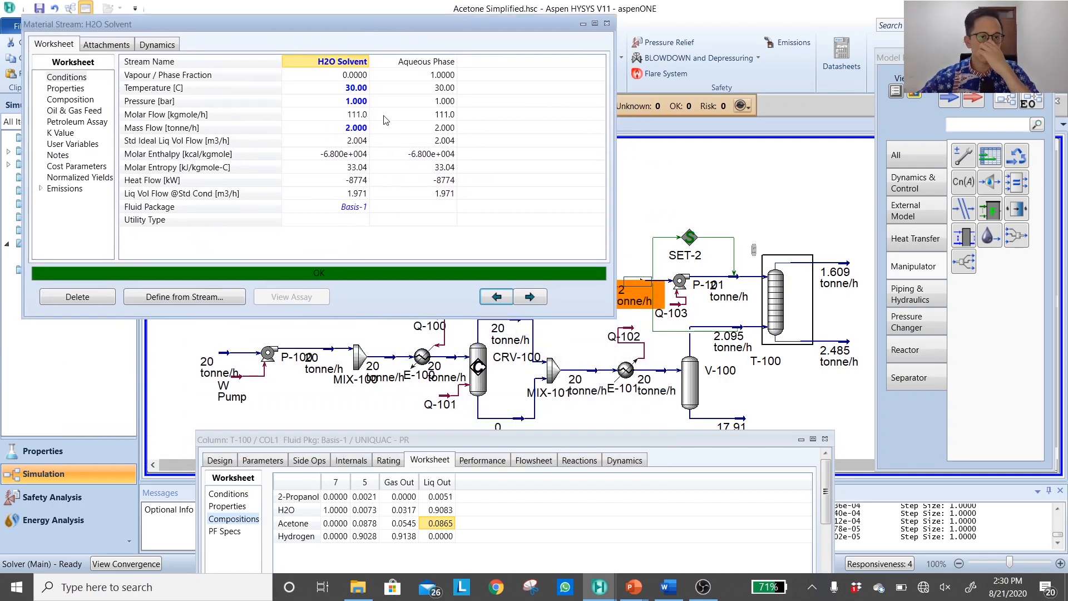
left_click(355, 128)
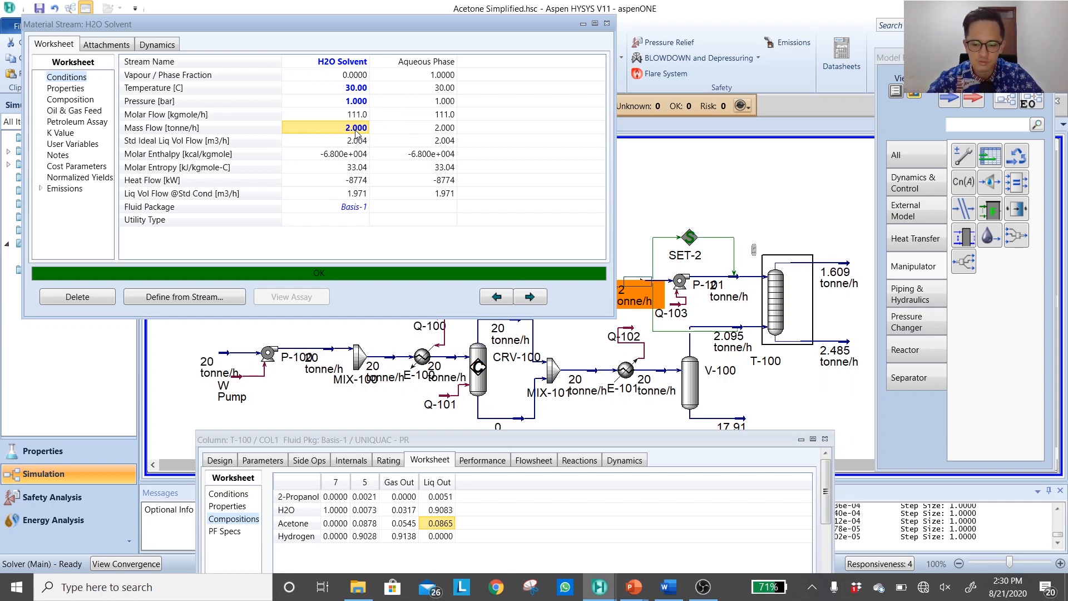
type("1")
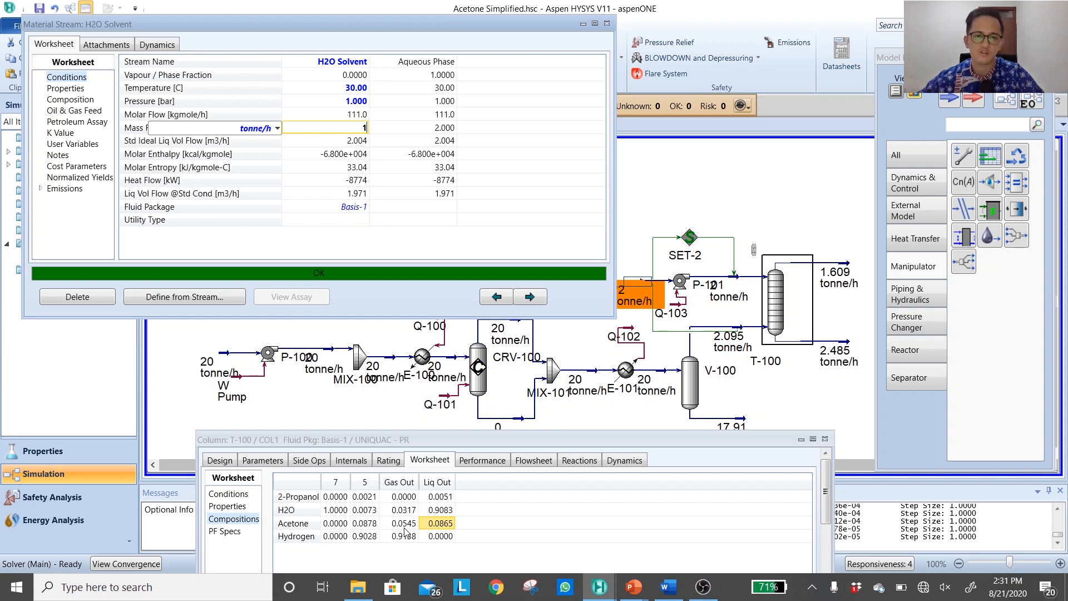
key("Return")
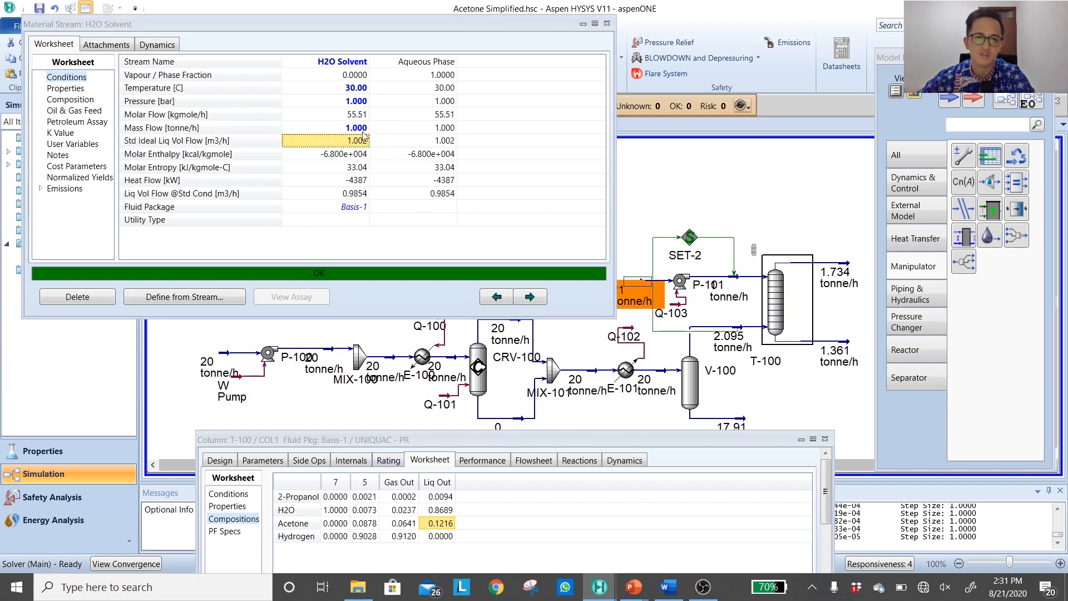
Set the H2O Solvent stream's mass flow to 0.5 tonne/h
left_click(361, 129)
type("0.5")
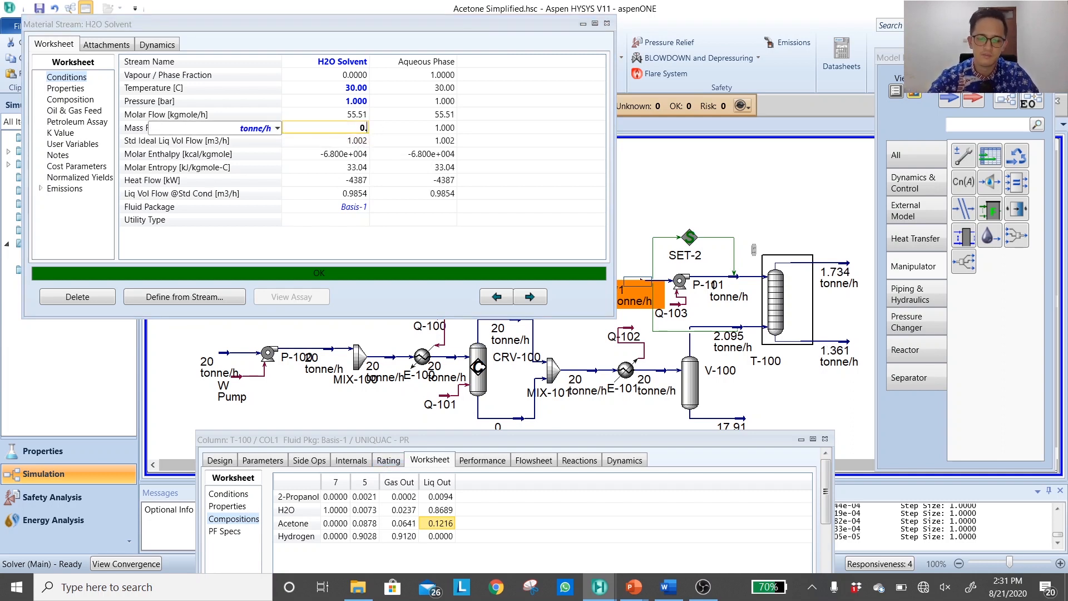
key("Return")
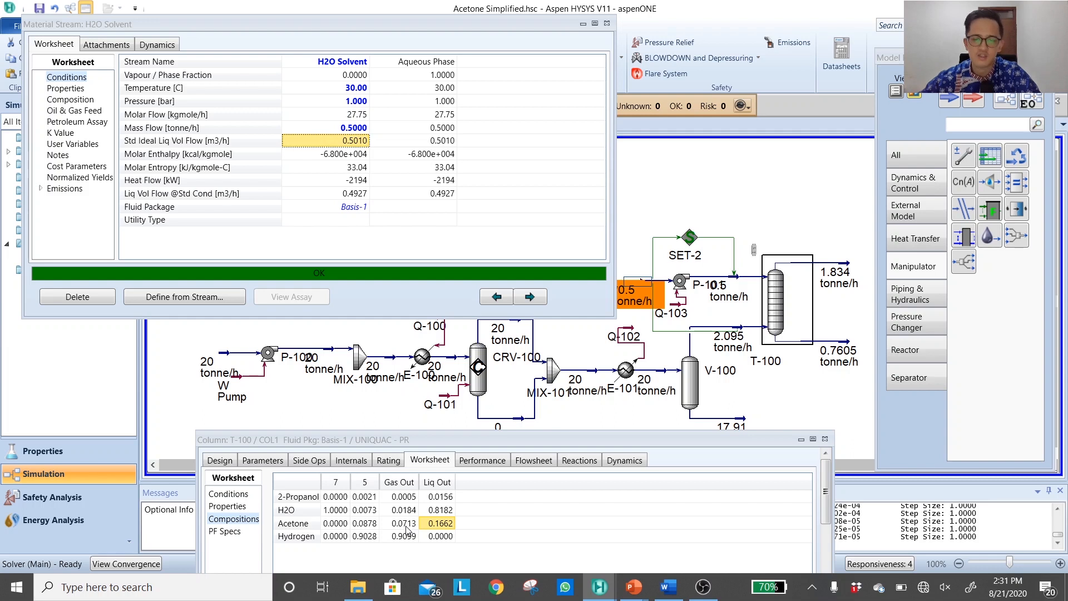
Set the H2O Solvent mass flow to 4 tonne/h and check the acetone fraction in Gas Out
left_click(361, 128)
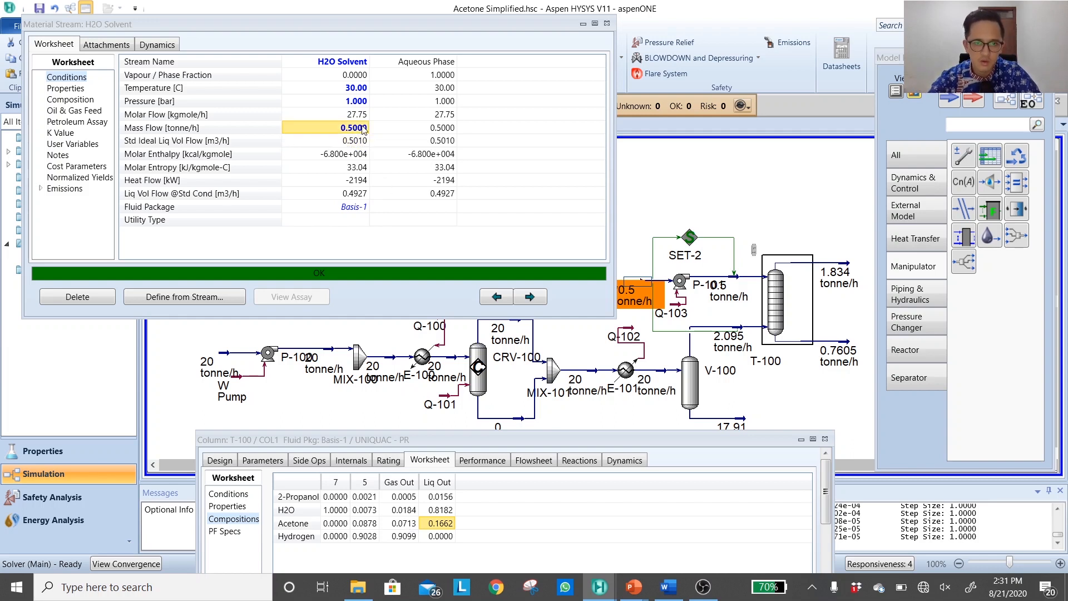
type("4")
key("Return")
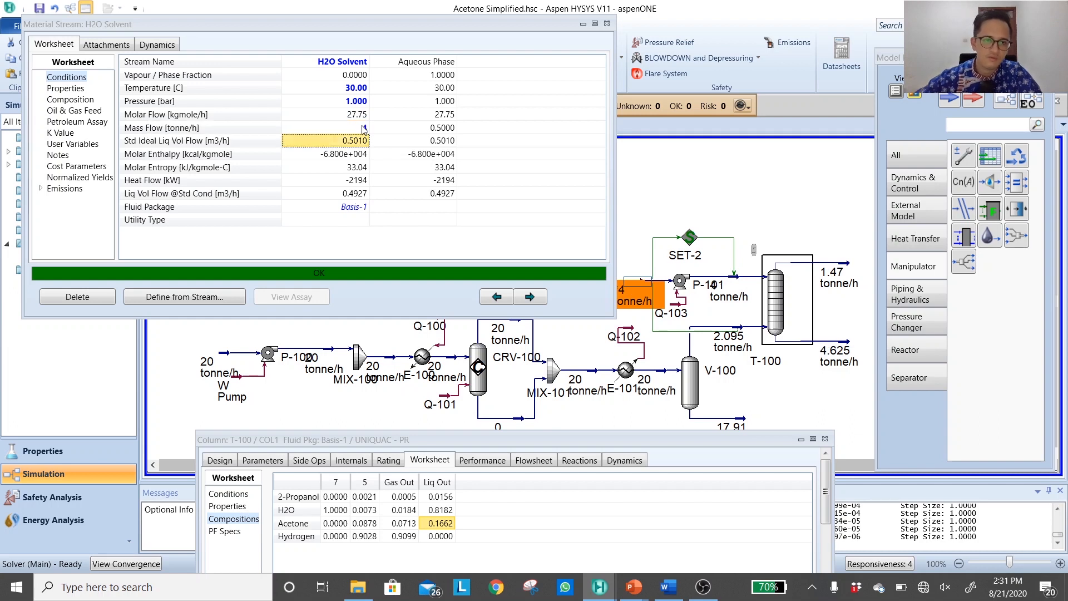
left_click(412, 523)
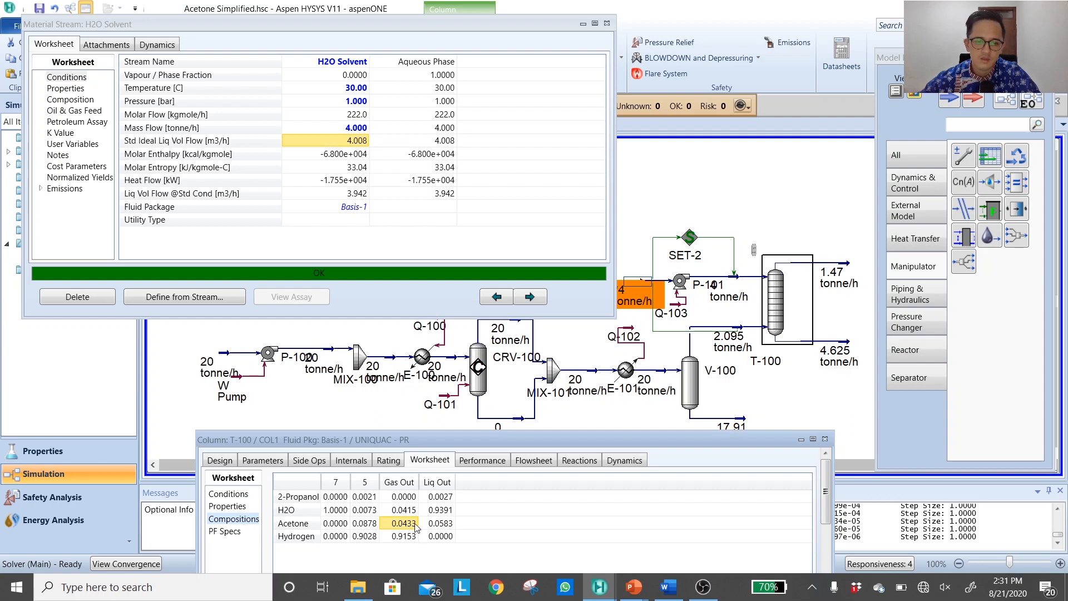
Raise the H2O Solvent stream's mass flow to 10 tonne/h
left_click(361, 127)
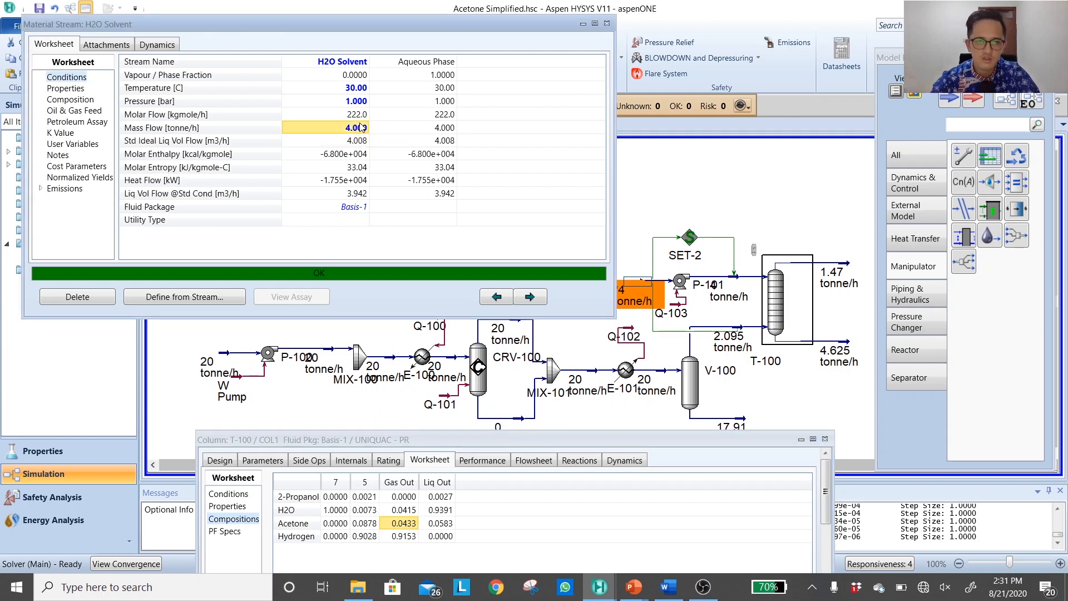
type("10")
key("Return")
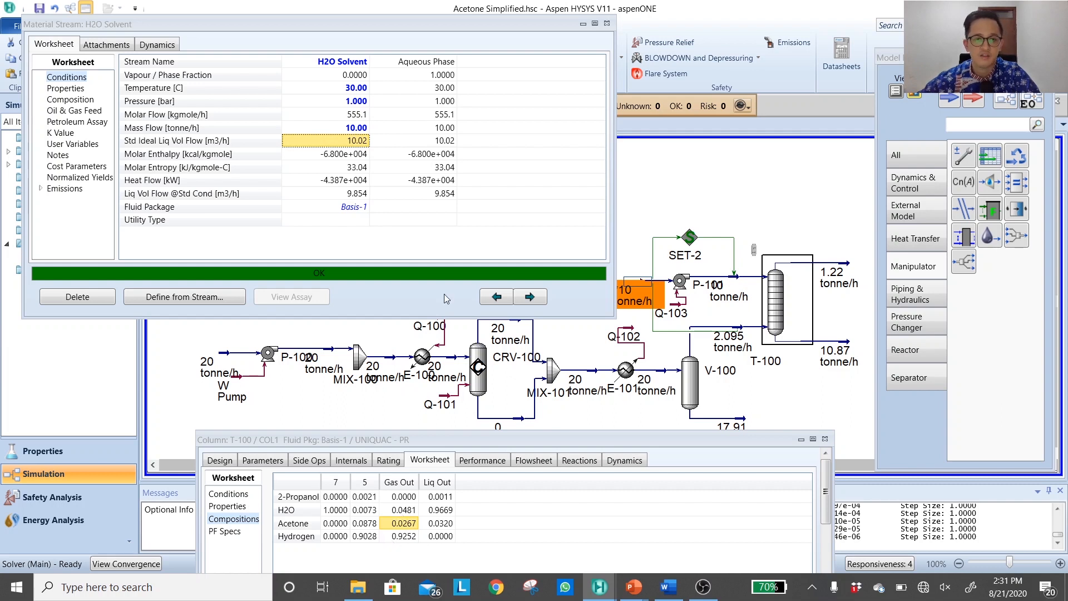
Set the H2O Solvent mass flow to 100 tonne/h and shift the stream window slightly down
left_click(358, 128)
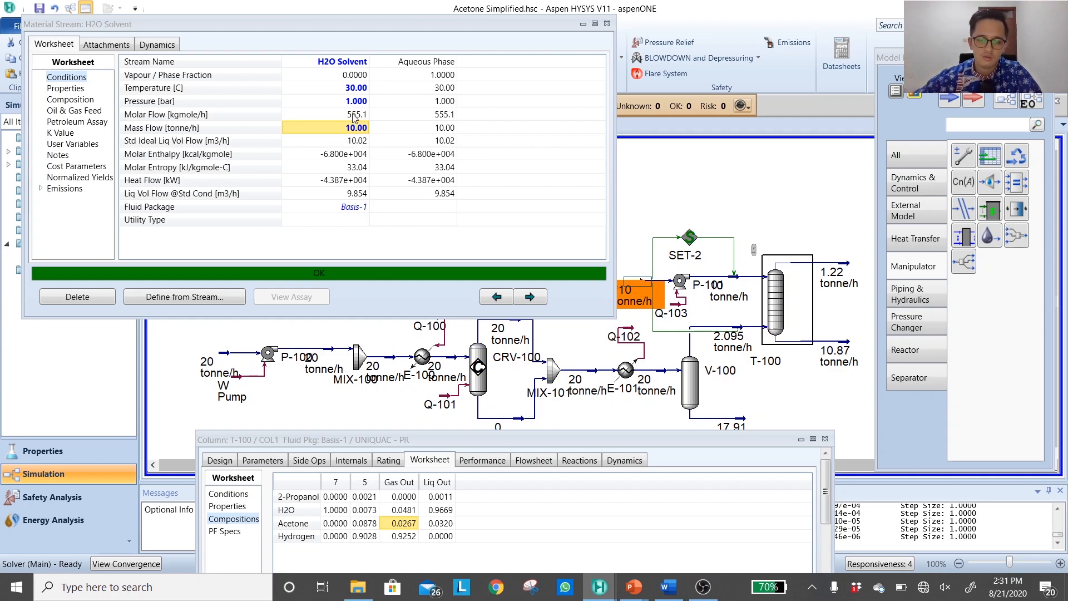
type("1")
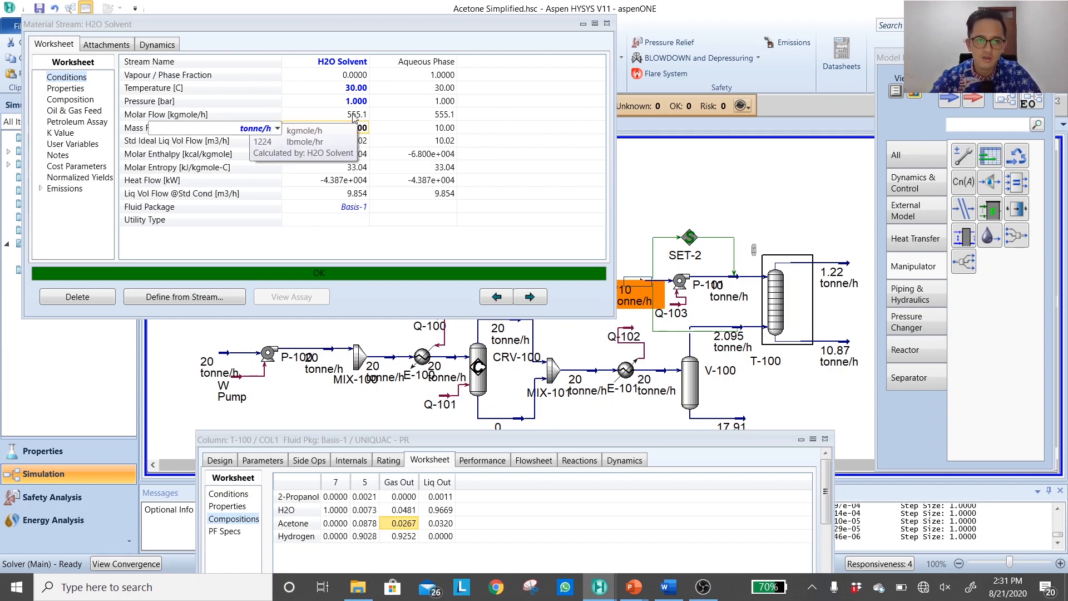
type("00")
key("Return")
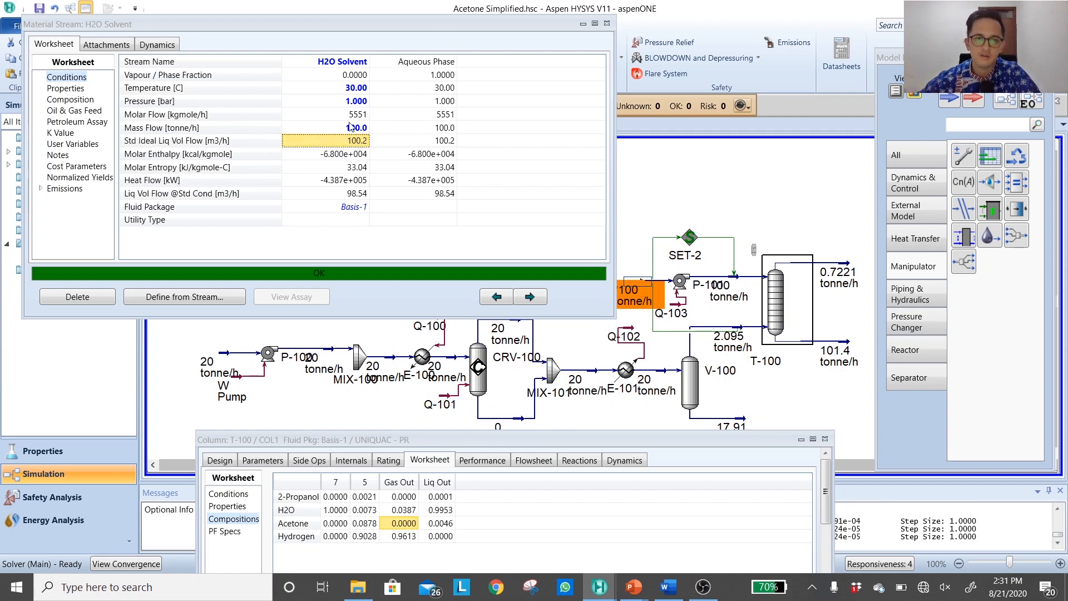
mouse_move(362, 136)
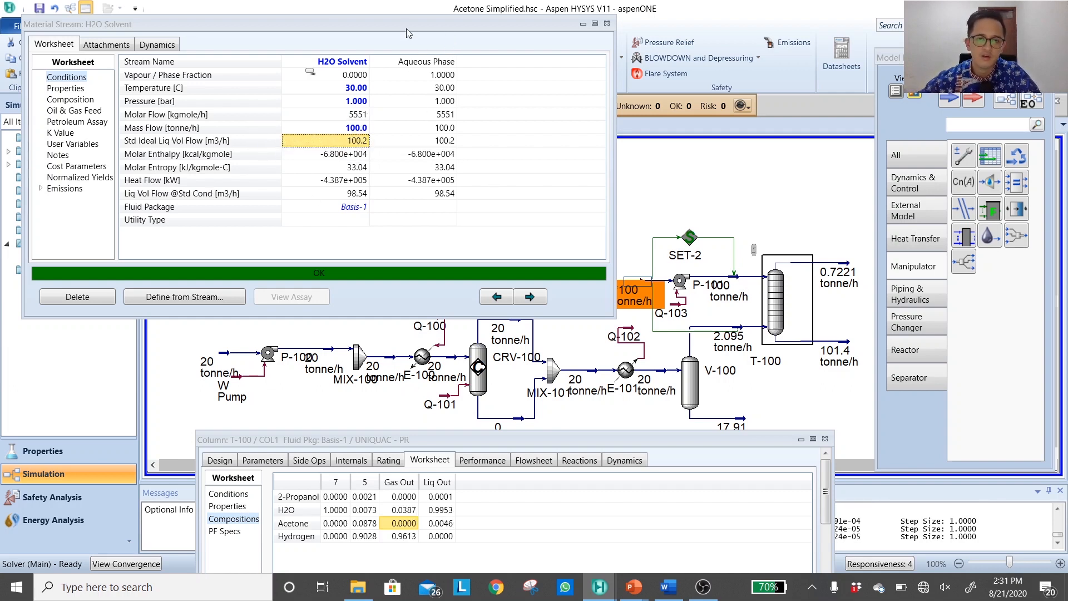
left_click_drag(412, 27, 412, 56)
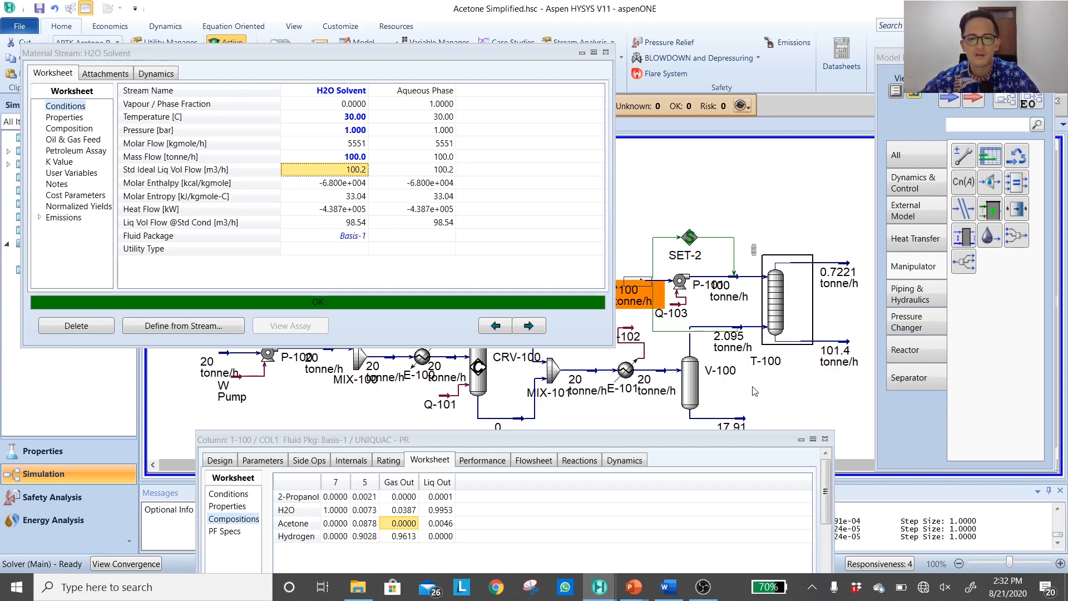
Set the H2O Solvent mass flow to 50 tonne/h and check the acetone fraction in Gas Out
left_click(352, 157)
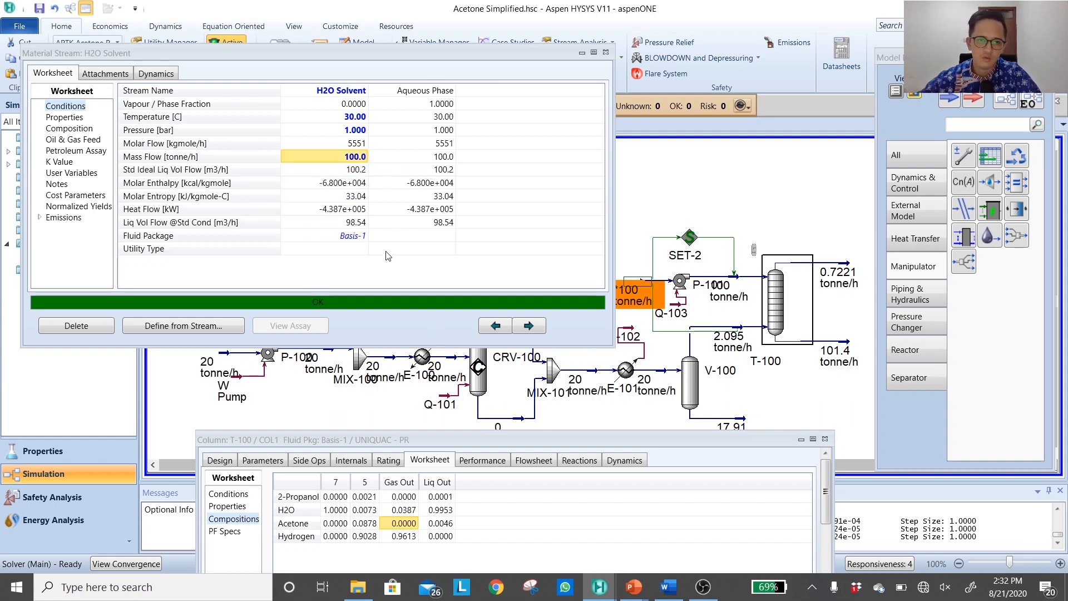
type("50")
key("Return")
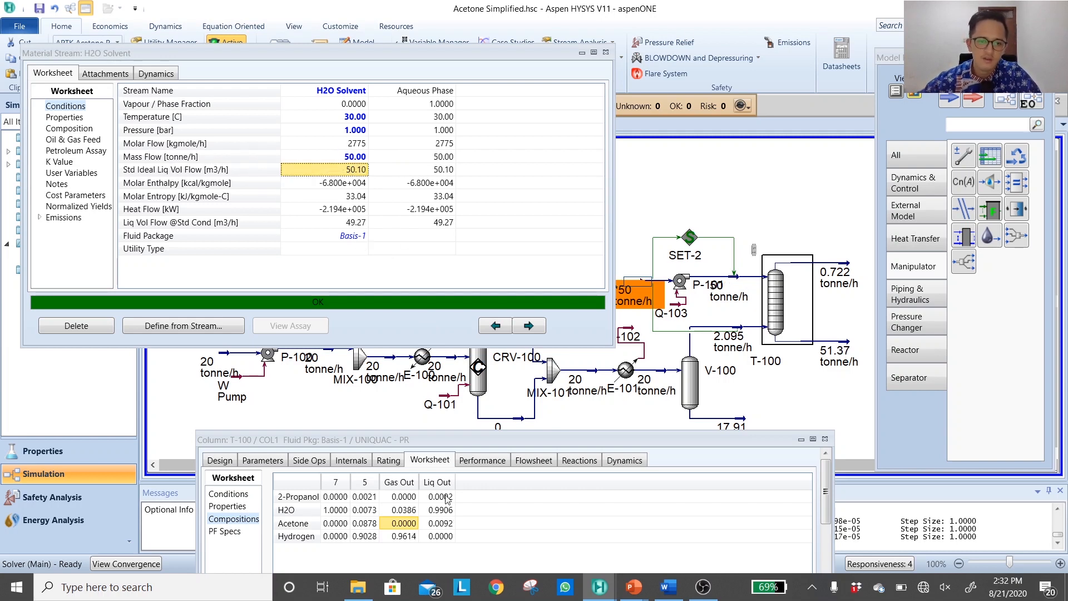
left_click(408, 530)
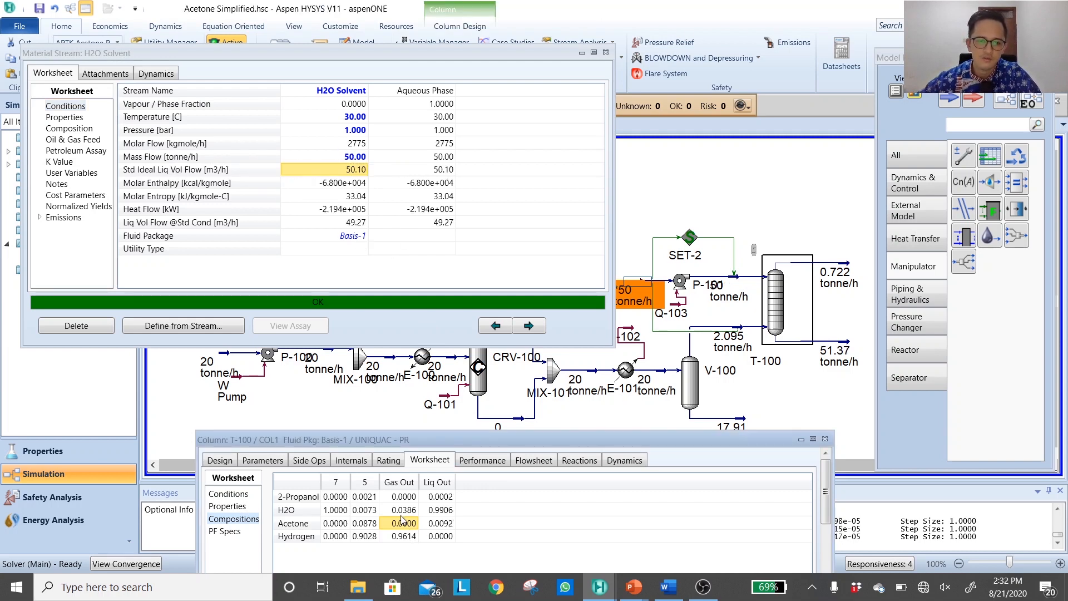
Lower the H2O Solvent stream's mass flow to 40 tonne/h
left_click(356, 157)
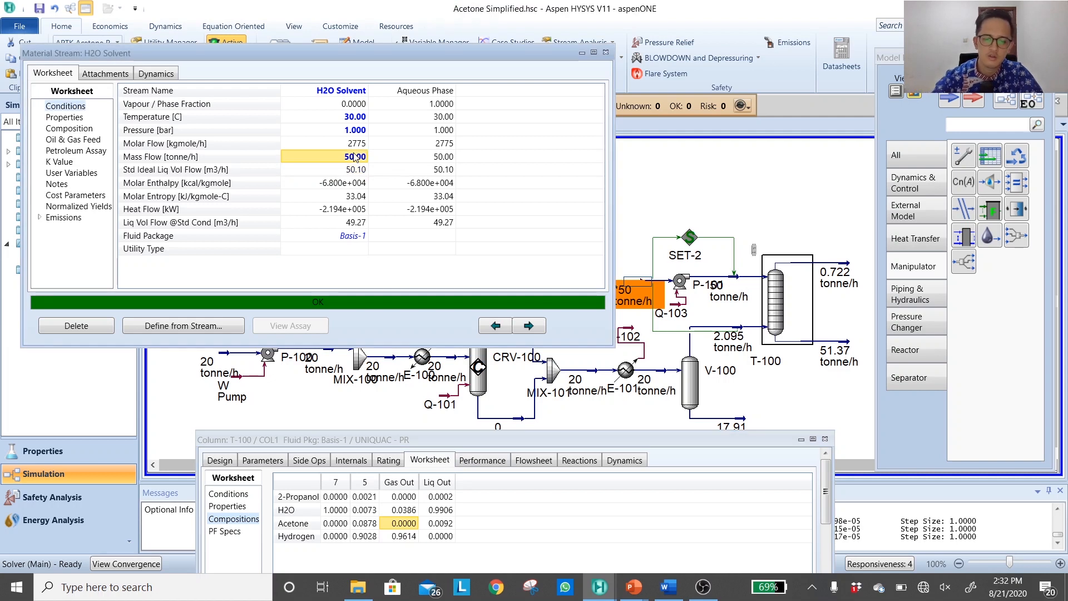
type("40")
key("Return")
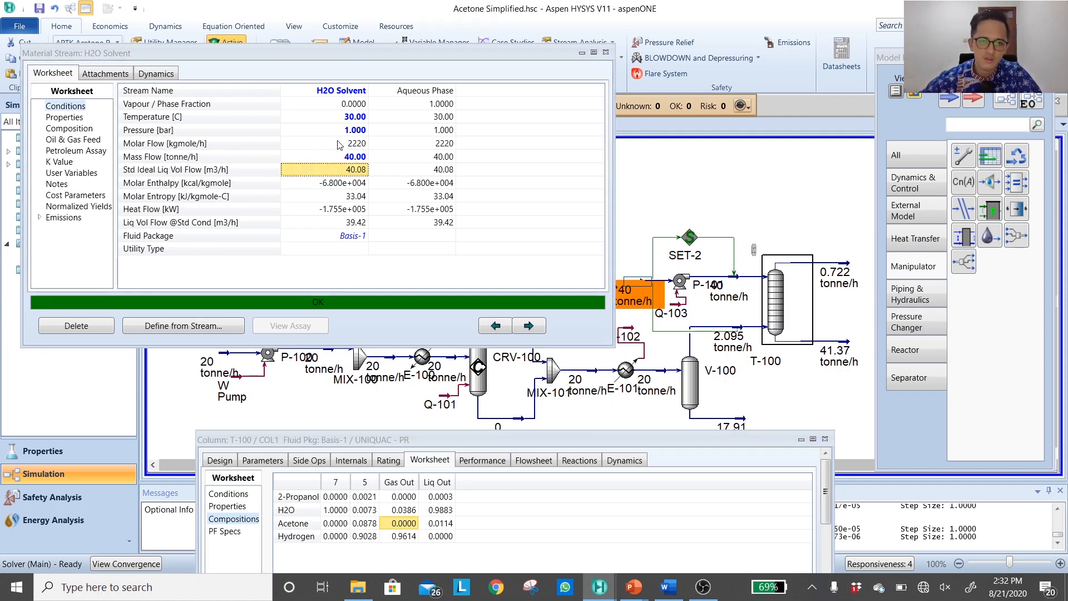
Set the H2O Solvent mass flow to 30 tonne/h and check the acetone fraction in Gas Out
left_click(349, 157)
type("30")
key("Return")
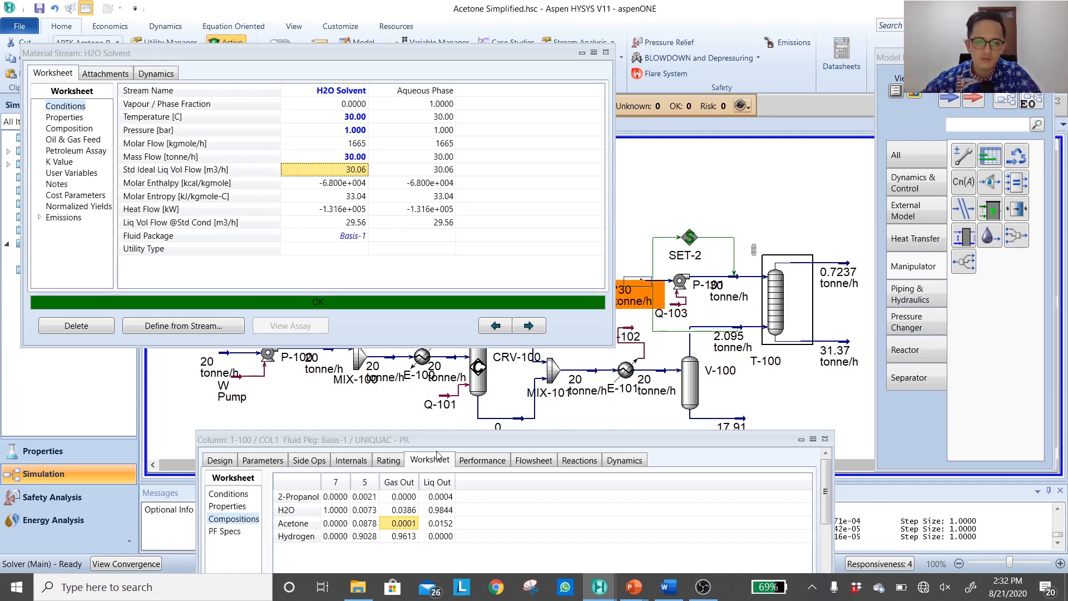
left_click(404, 525)
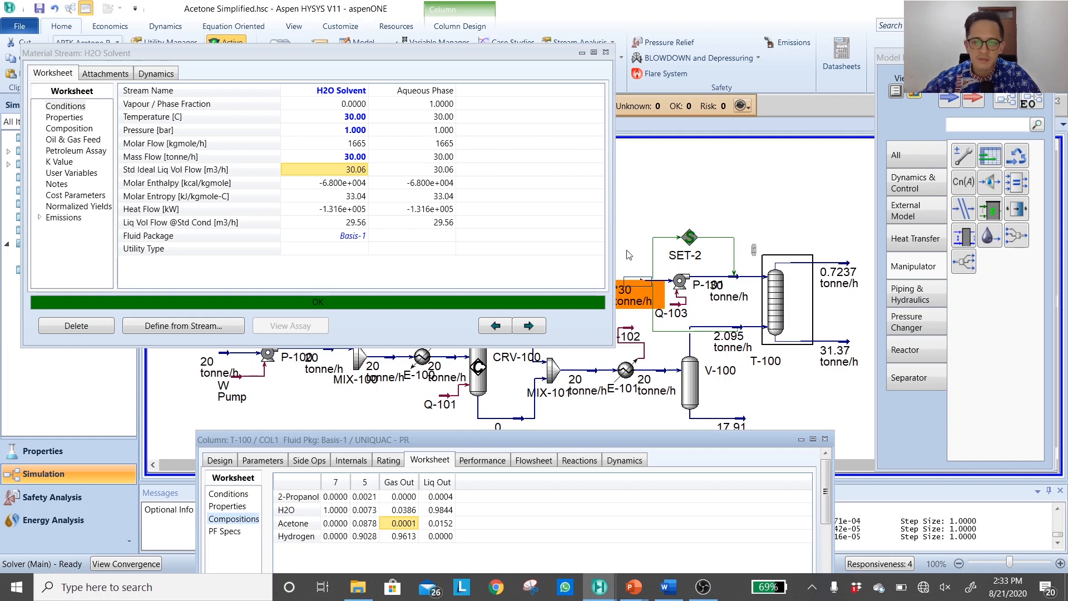
Close the model palette and the T-100 and H2O Solvent windows, and save the case
left_click(805, 392)
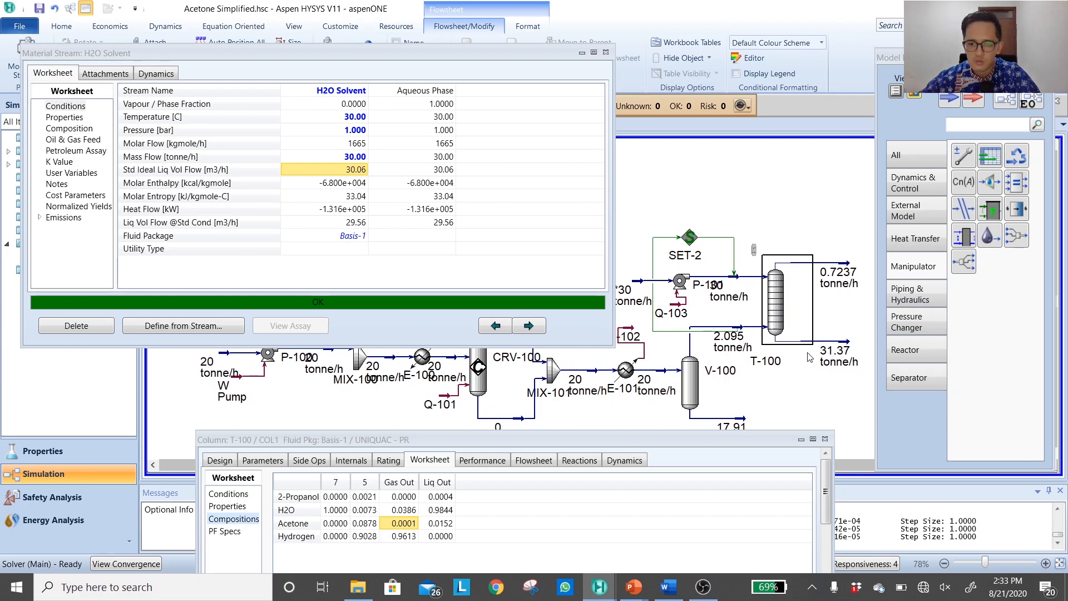
mouse_move(738, 428)
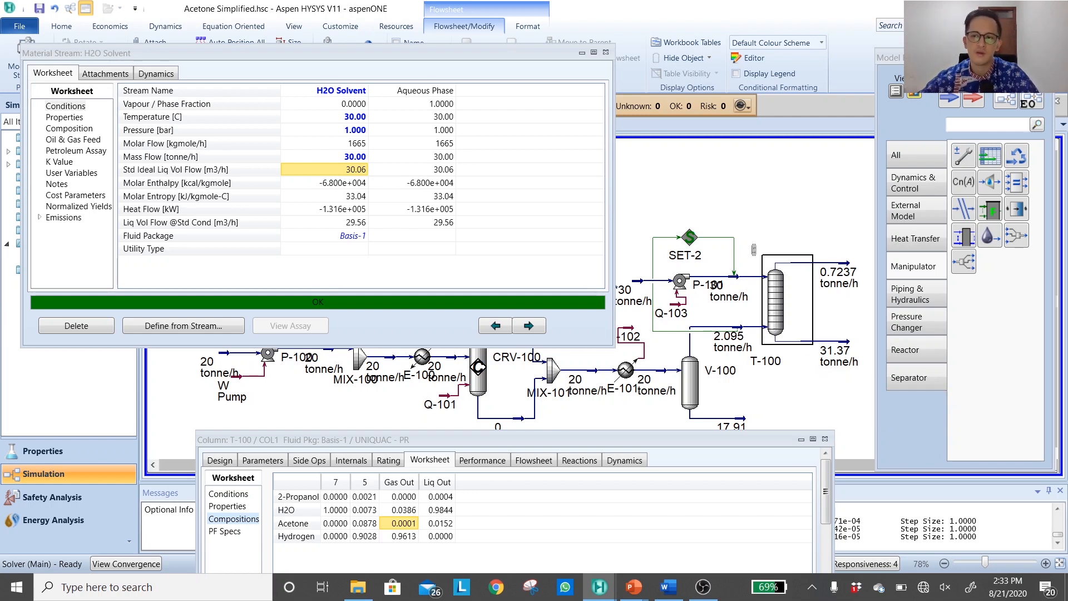
key("F4")
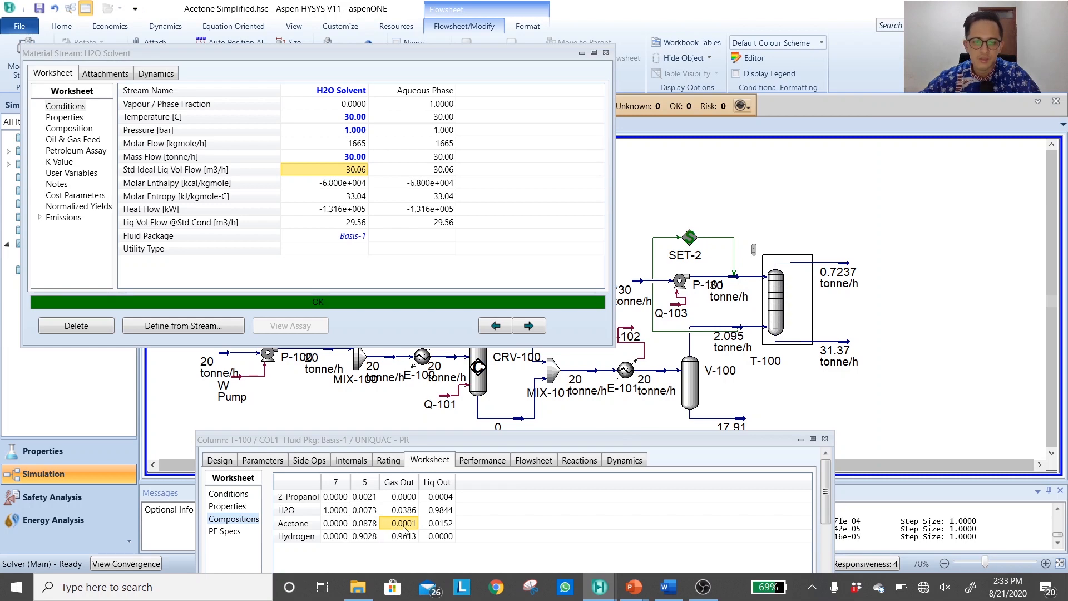
left_click(825, 439)
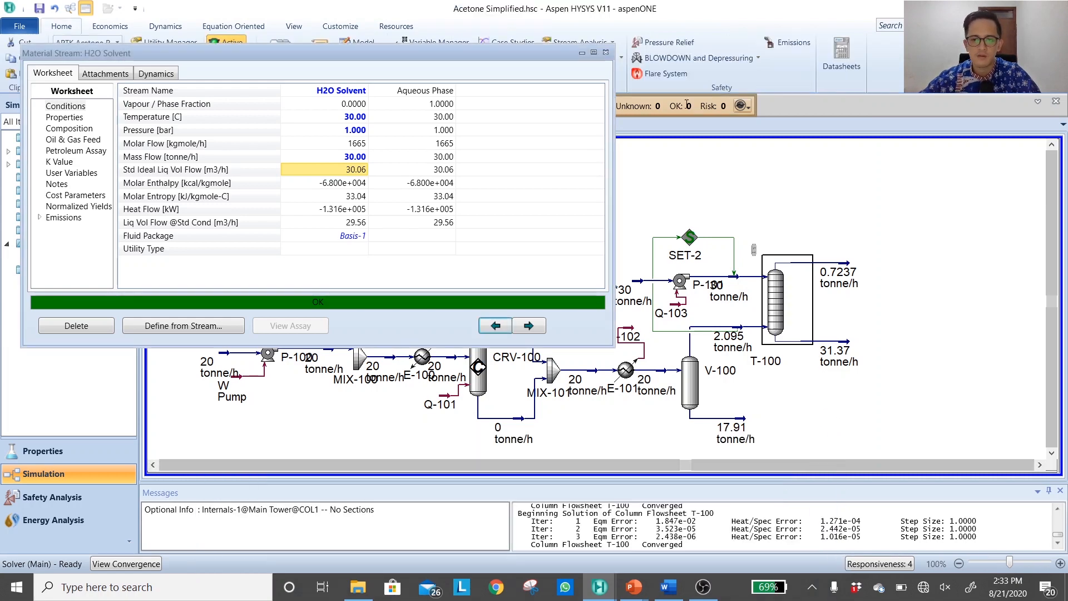
left_click(606, 52)
left_click(39, 8)
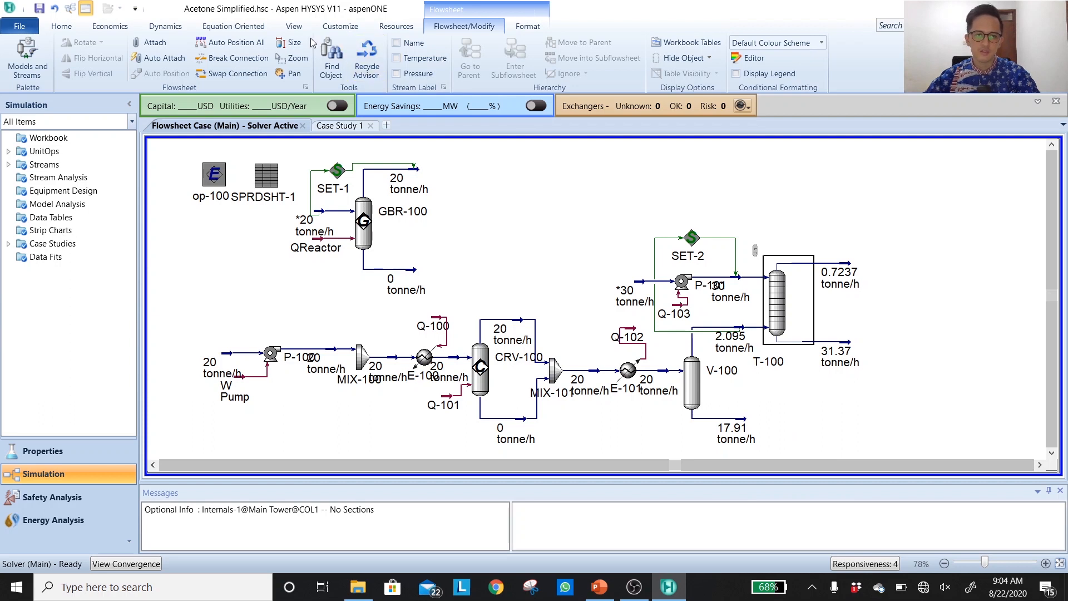
Add a mixer to the flowsheet below and beyond absorber T-100, and label the streams with their temperatures
left_click(295, 26)
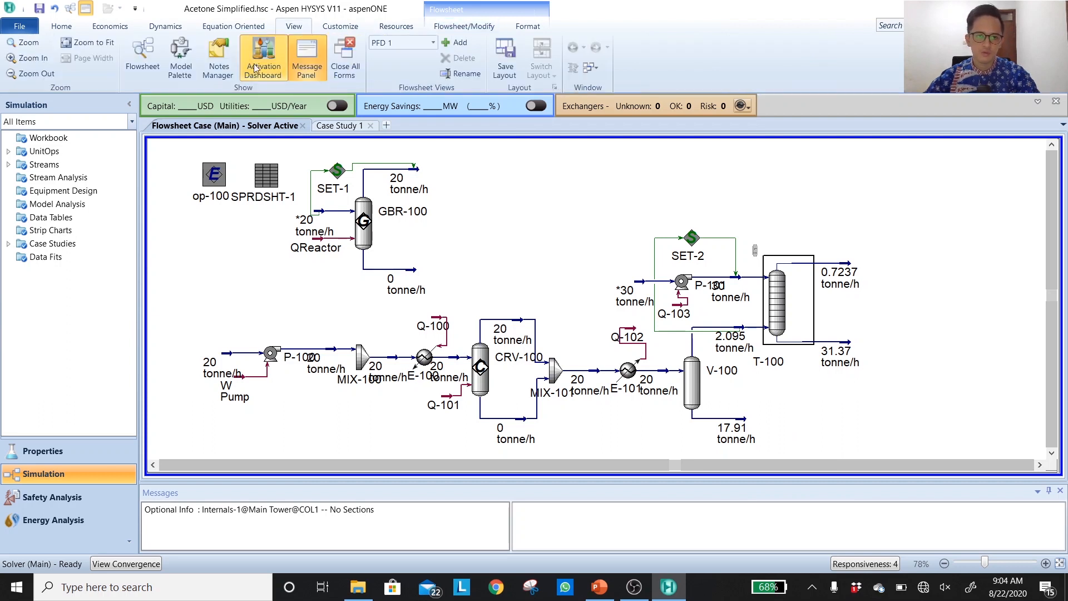
left_click(179, 58)
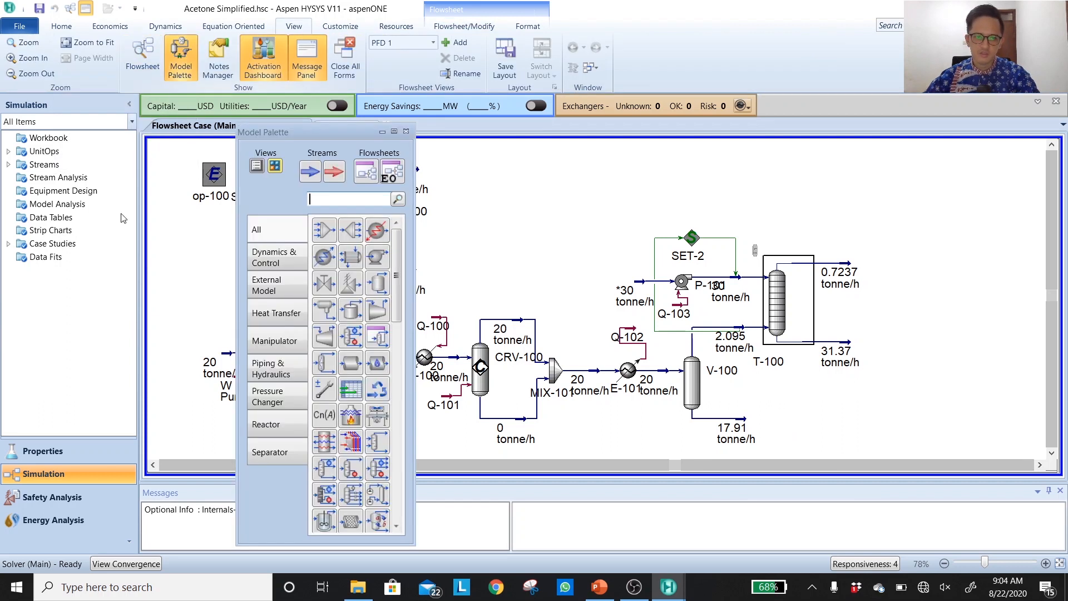
left_click(324, 230)
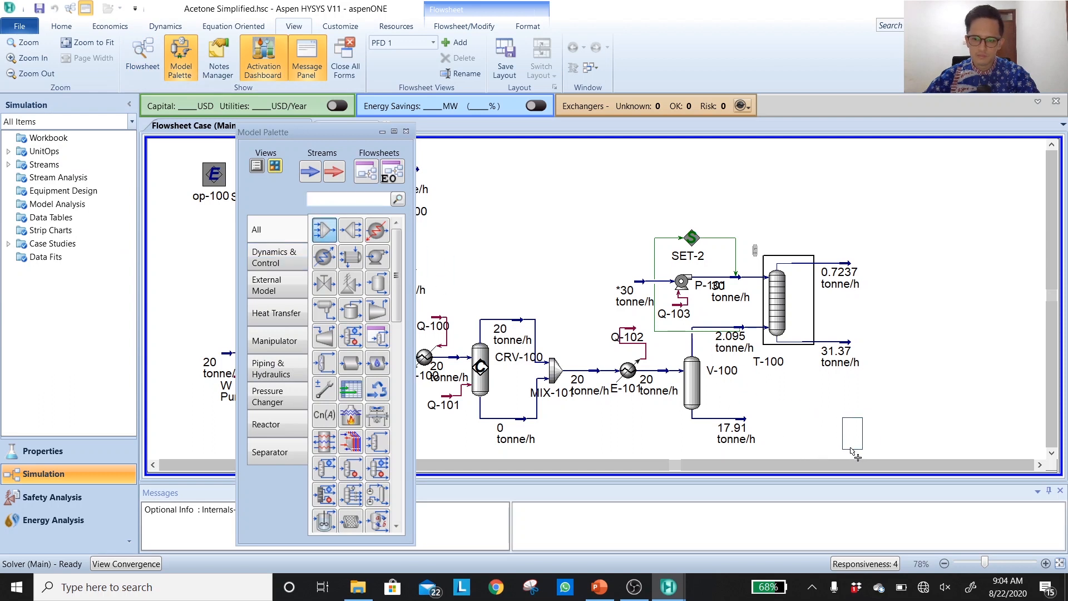
left_click(879, 425)
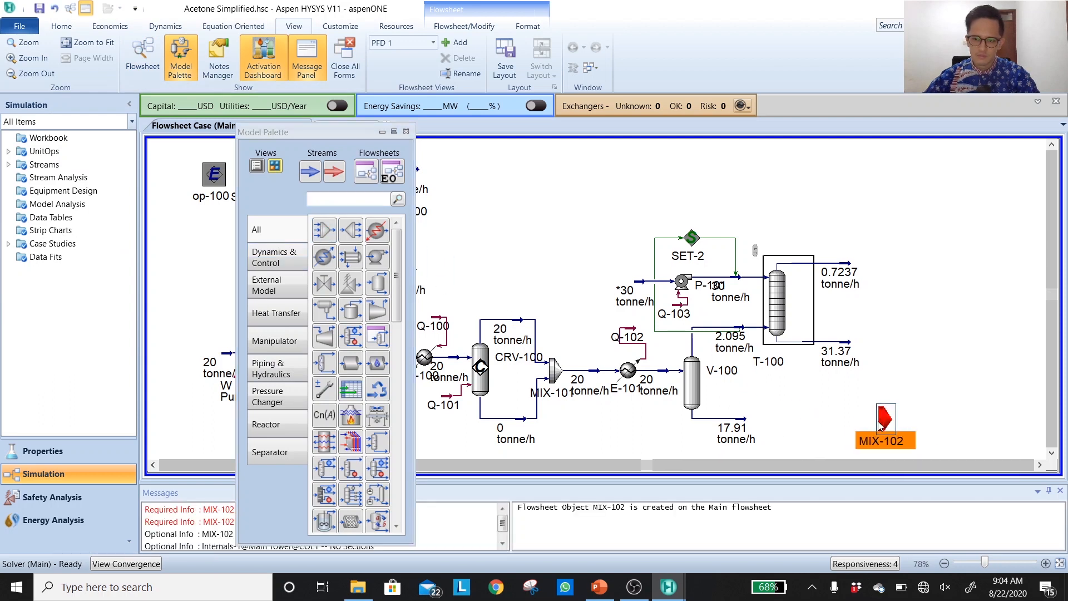
left_click(869, 338)
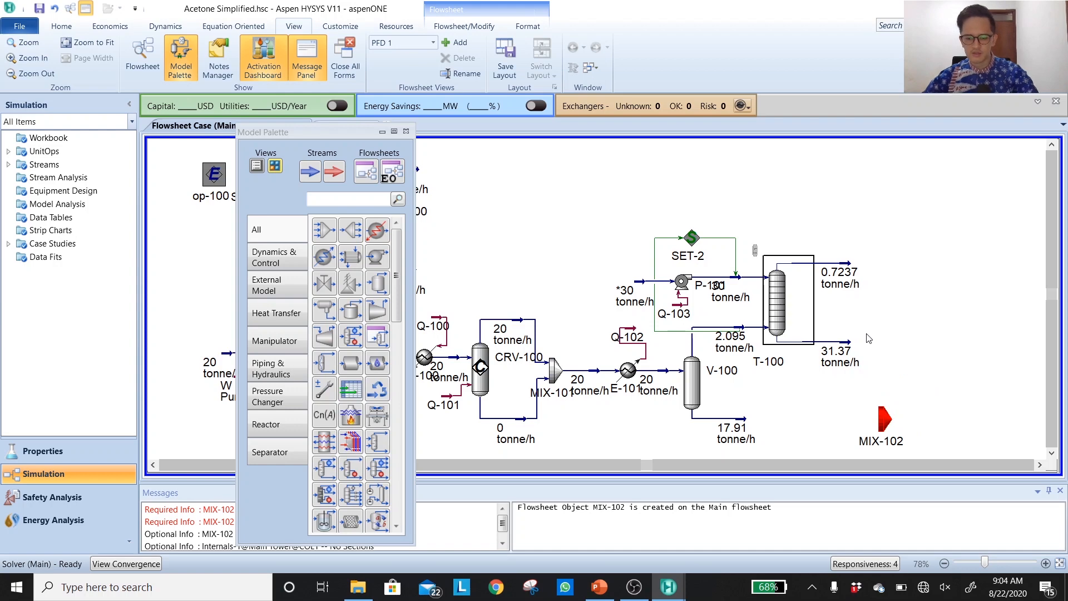
key("shift+p")
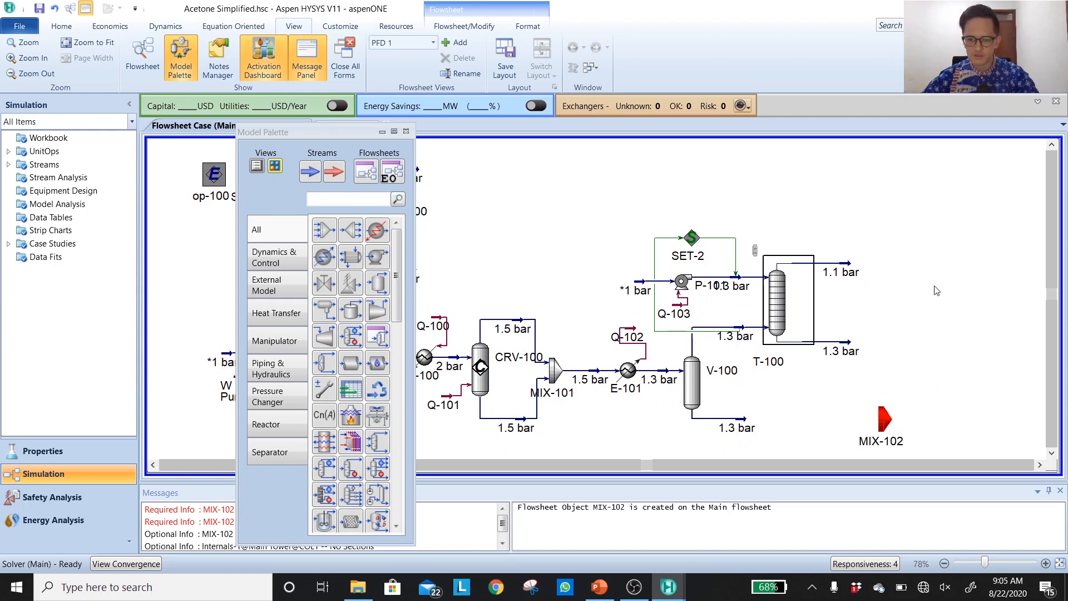
key("shift+t")
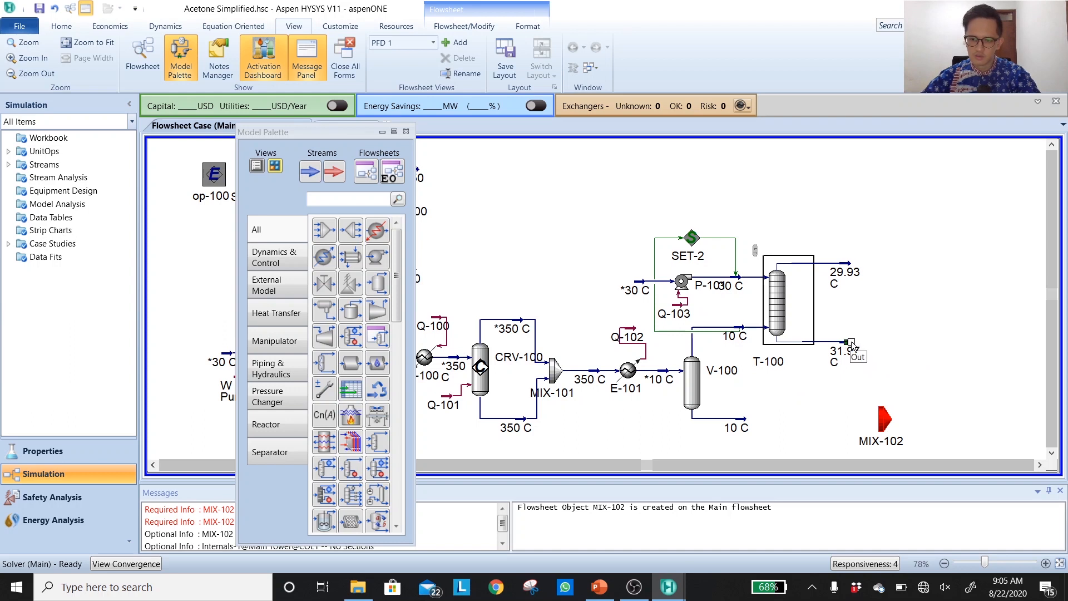
Connect T-100's Liq Out and V-100's liquid stream 6 to mixer MIX-102 and create its outlet stream
left_click_drag(849, 342, 882, 423)
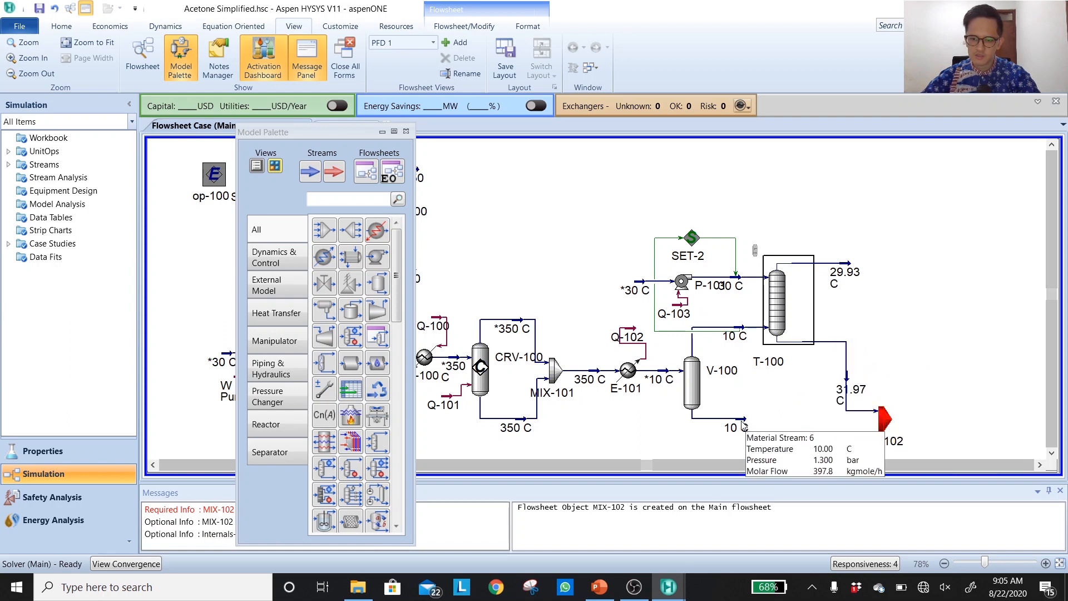
left_click_drag(747, 416, 882, 420)
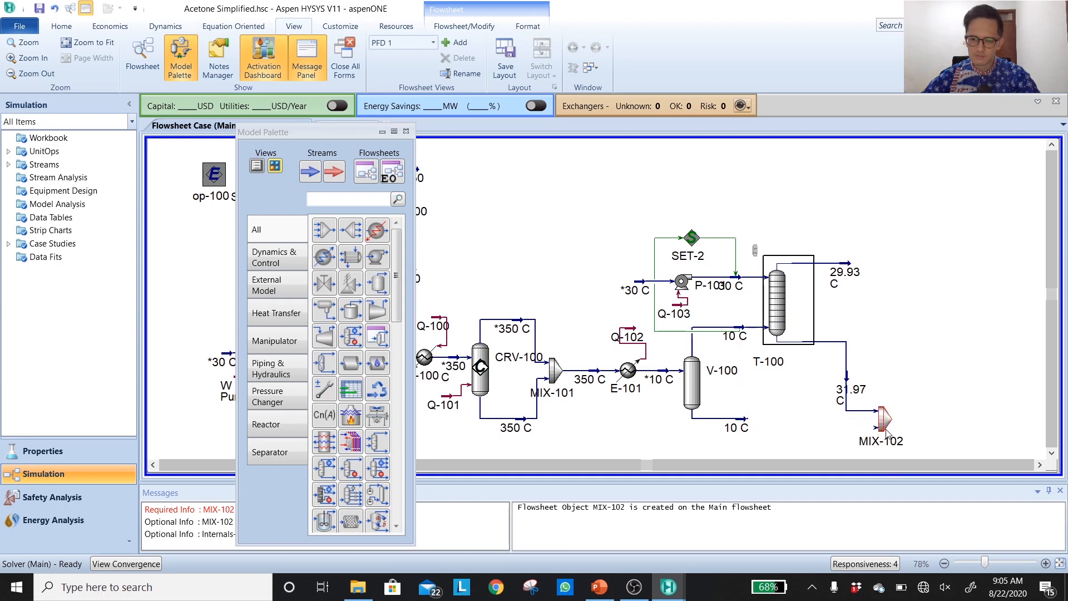
left_click(884, 414)
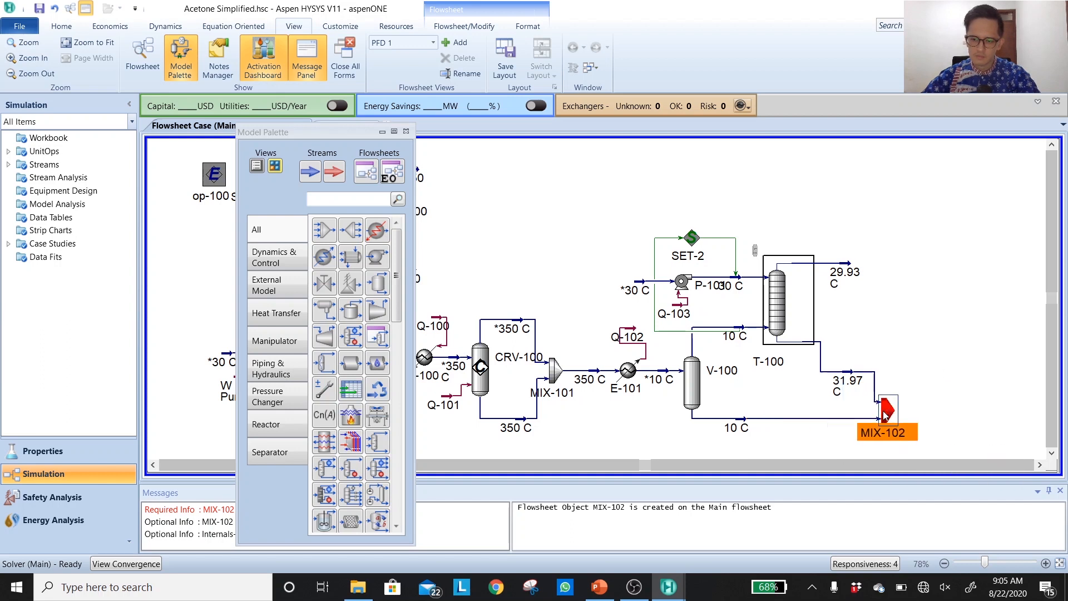
left_click(903, 398)
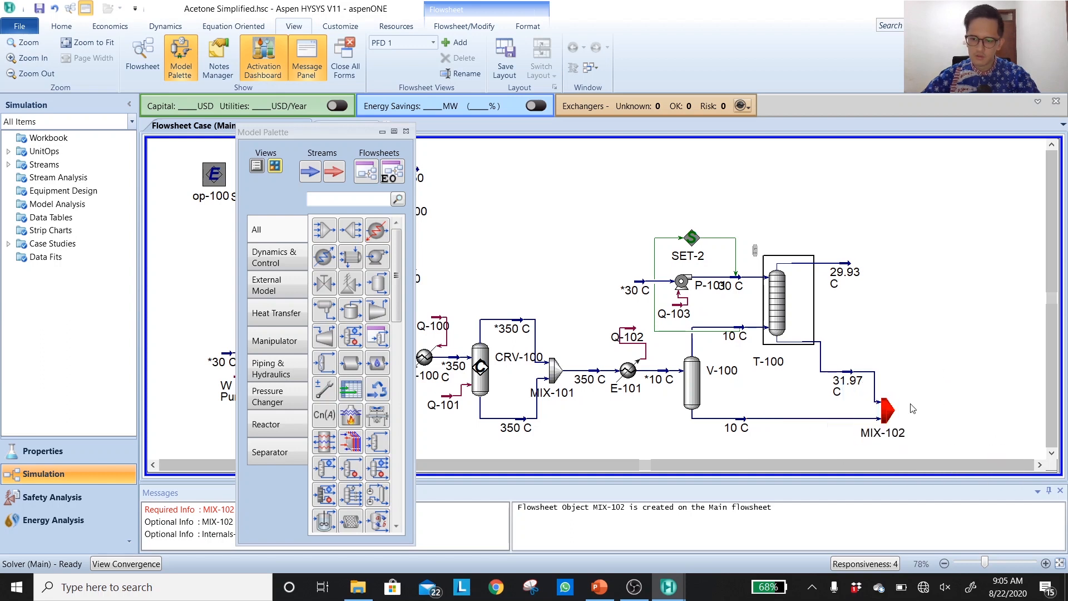
left_click_drag(893, 414, 935, 412)
left_click(945, 368)
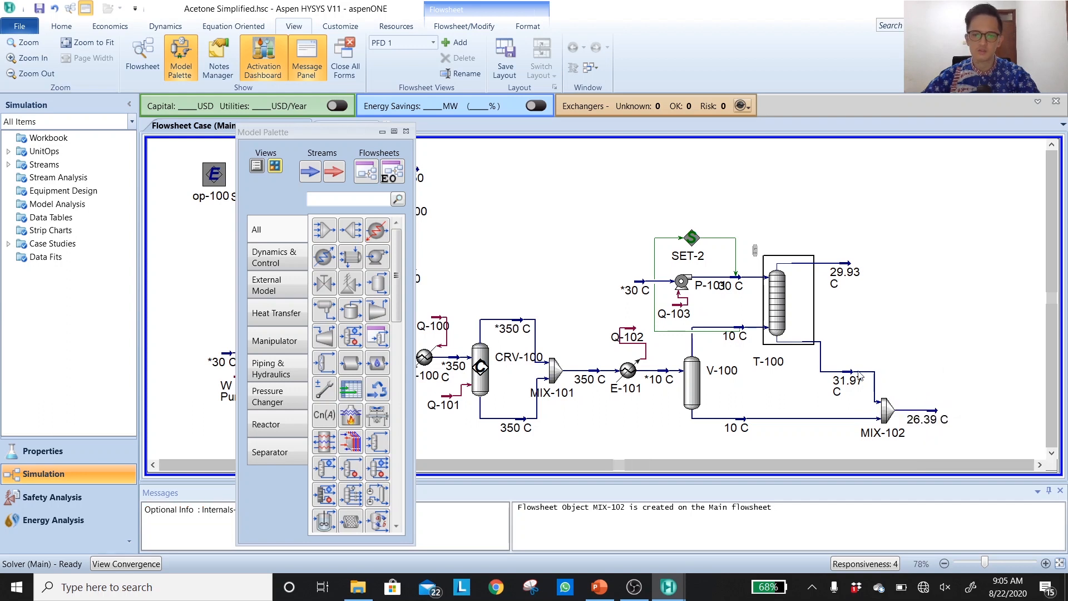
Label the streams with their pressures and place a pump just after MIX-102's outlet stream
key("shift+p")
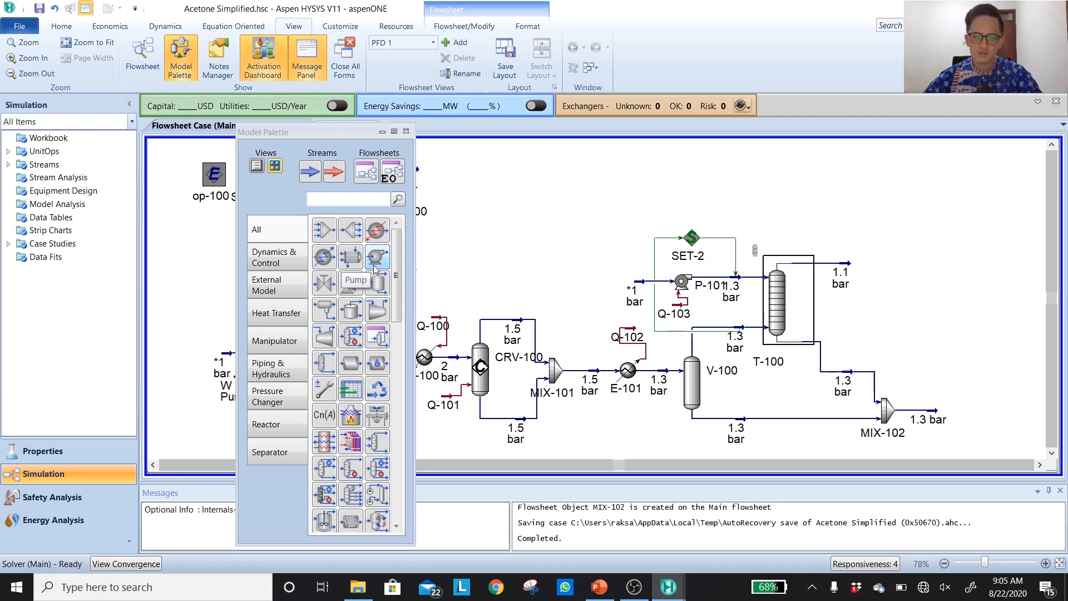
left_click(374, 259)
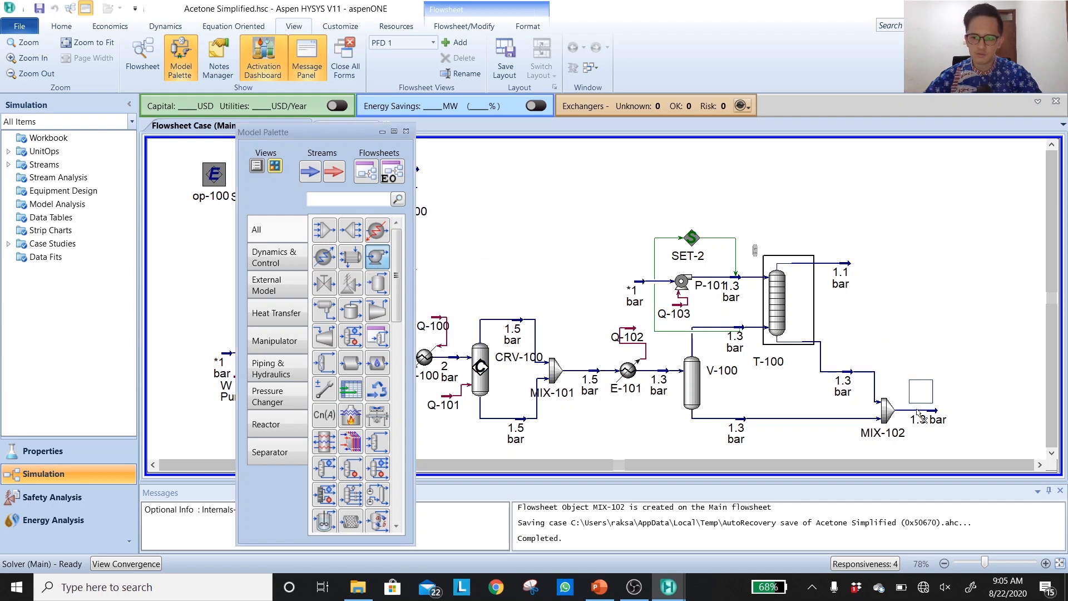
left_click(960, 423)
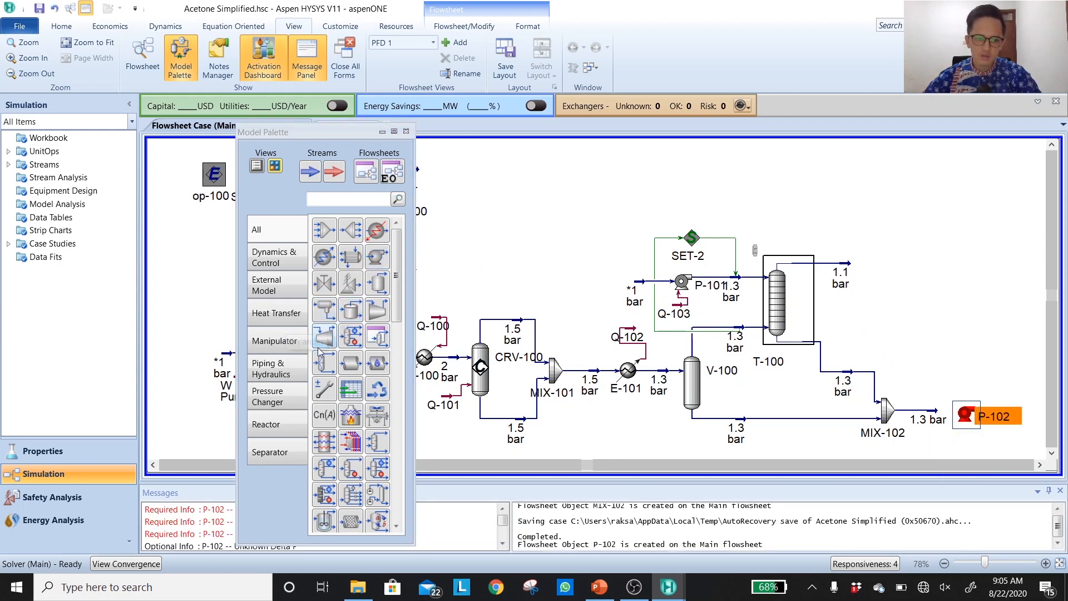
Place a Shortcut Column beyond pump P-102 and close the model palette
left_click(265, 449)
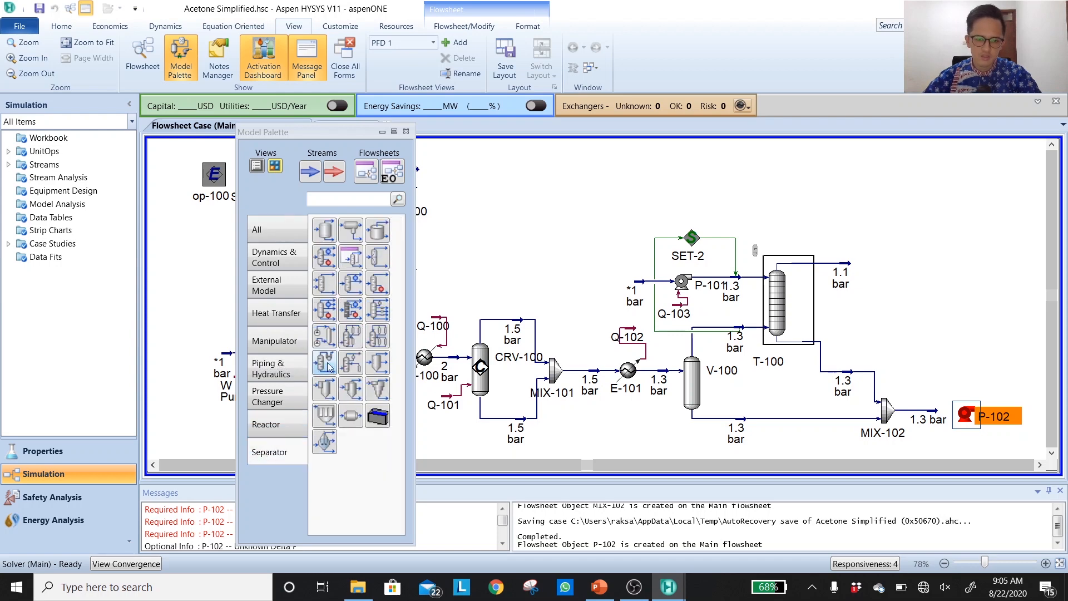
left_click(350, 306)
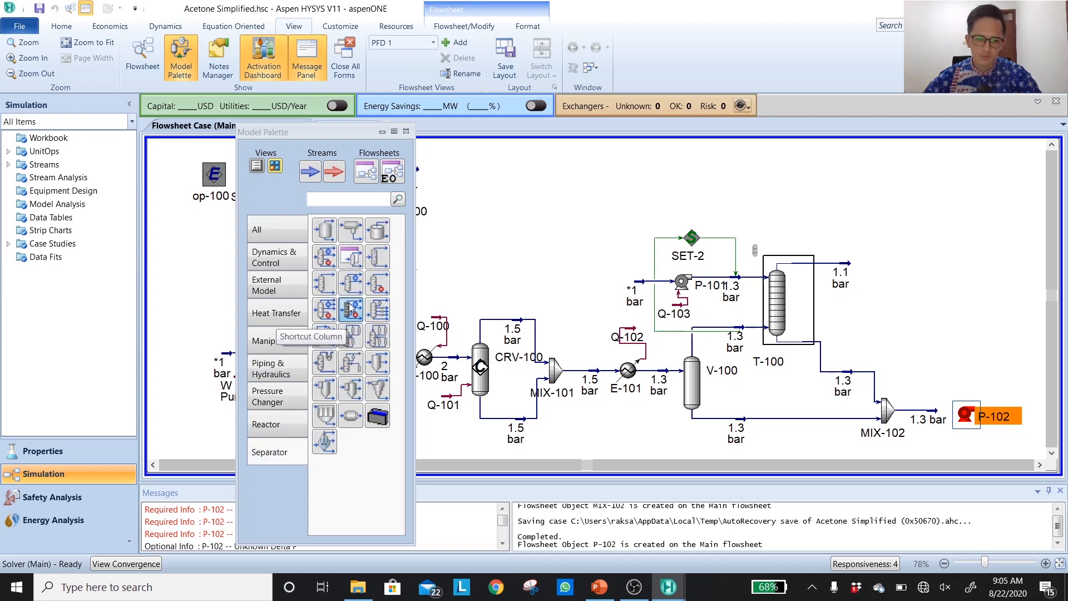
left_click(1015, 342)
left_click(900, 348)
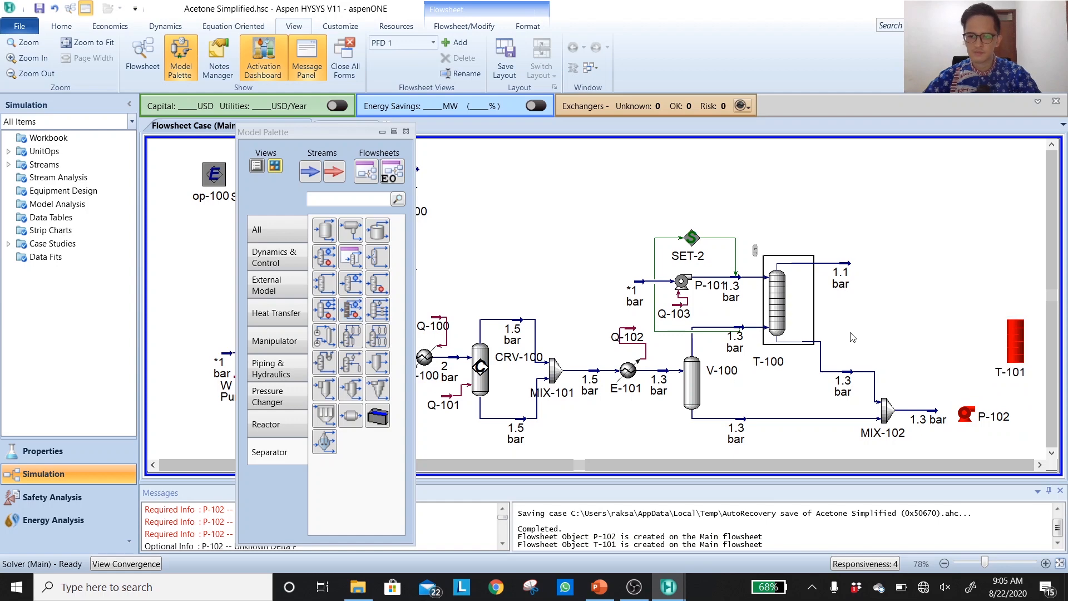
left_click(406, 131)
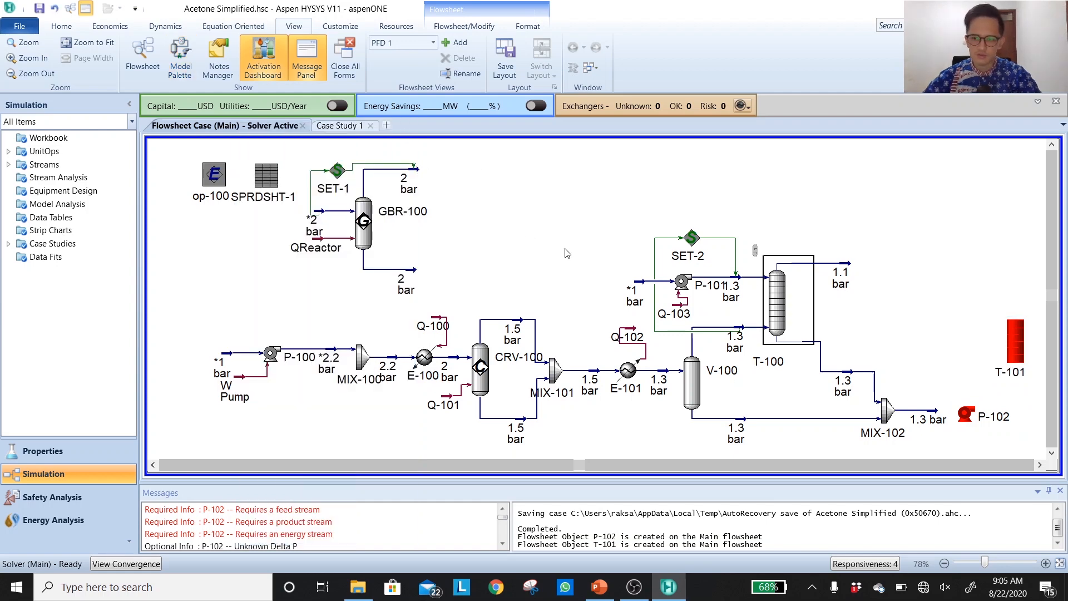
Move column T-101 next to pump P-102 and label the streams with their names
scroll(604, 262, "down", 2)
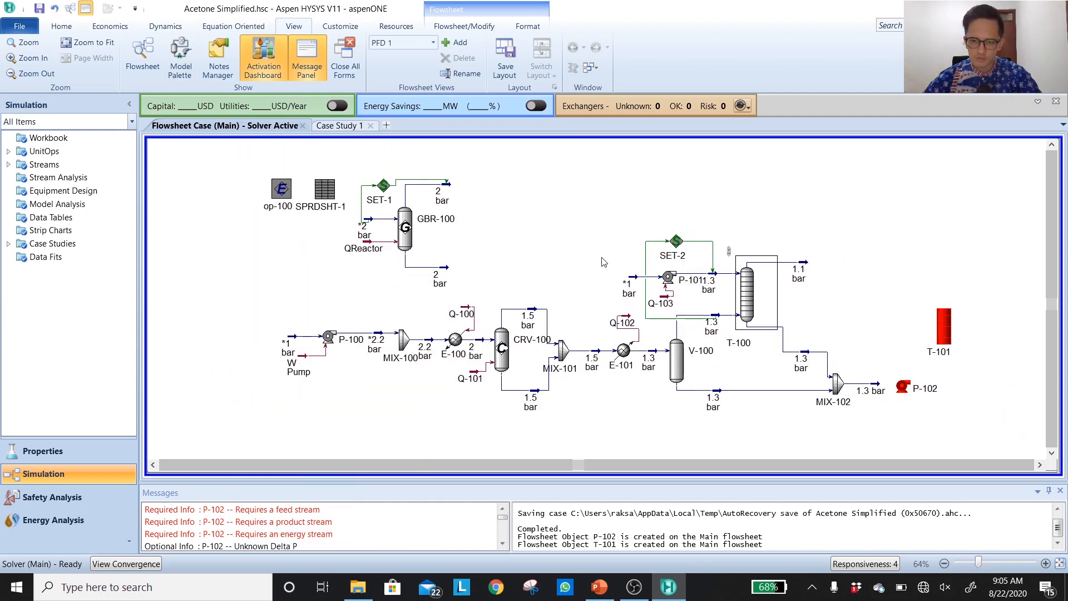
left_click(1040, 465)
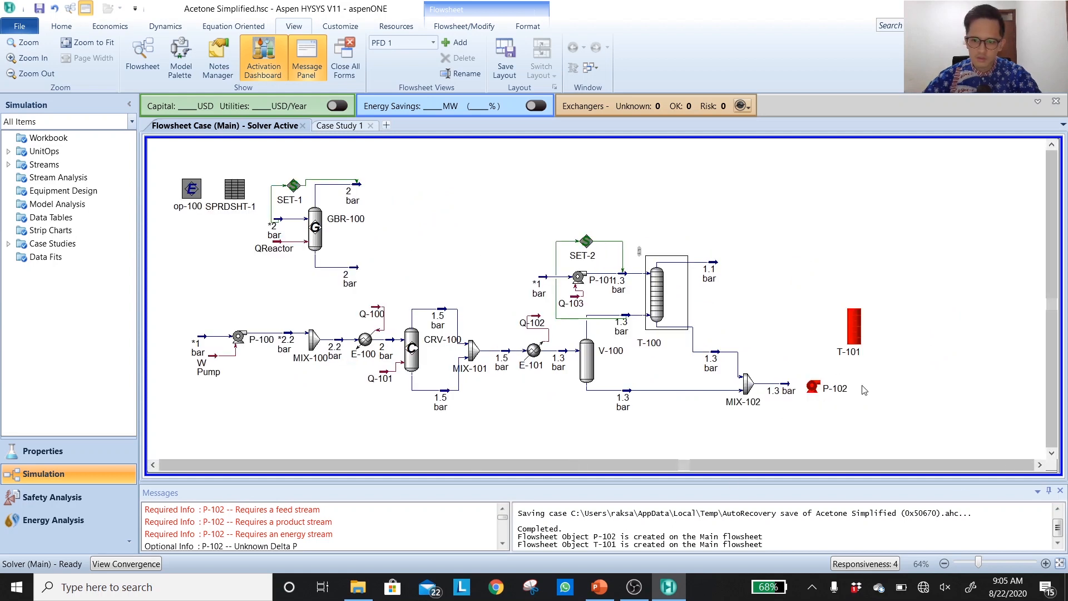
left_click(1051, 452)
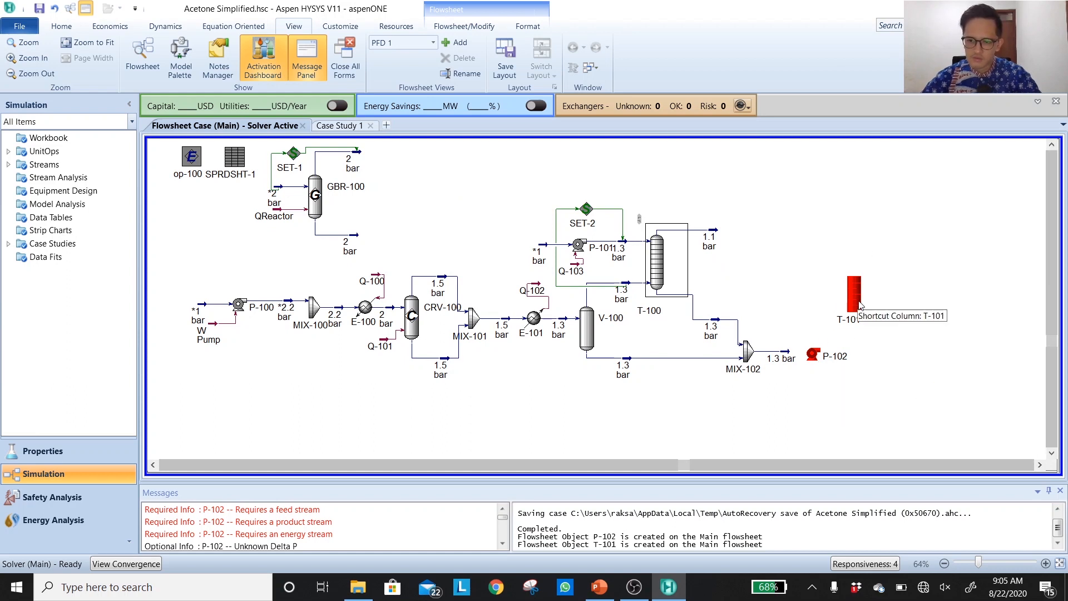
left_click_drag(854, 308, 871, 355)
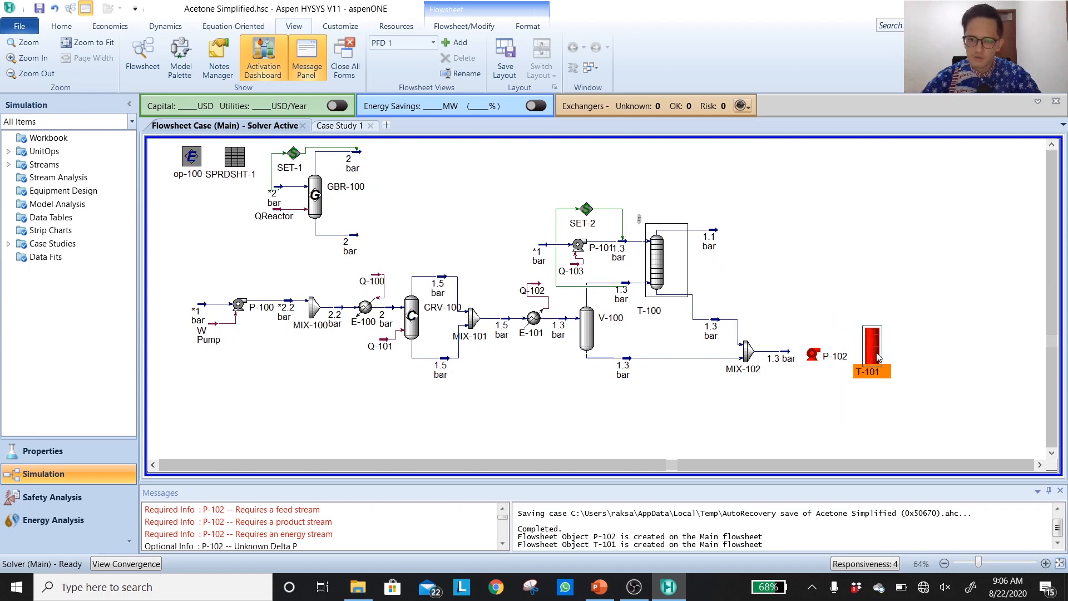
left_click(840, 295)
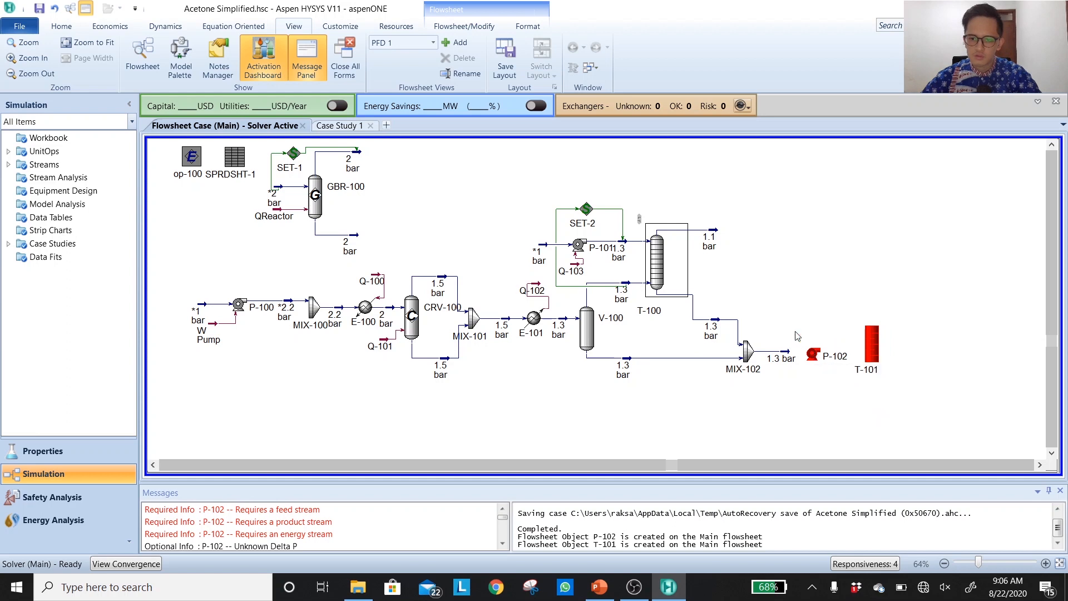
key("shift+n")
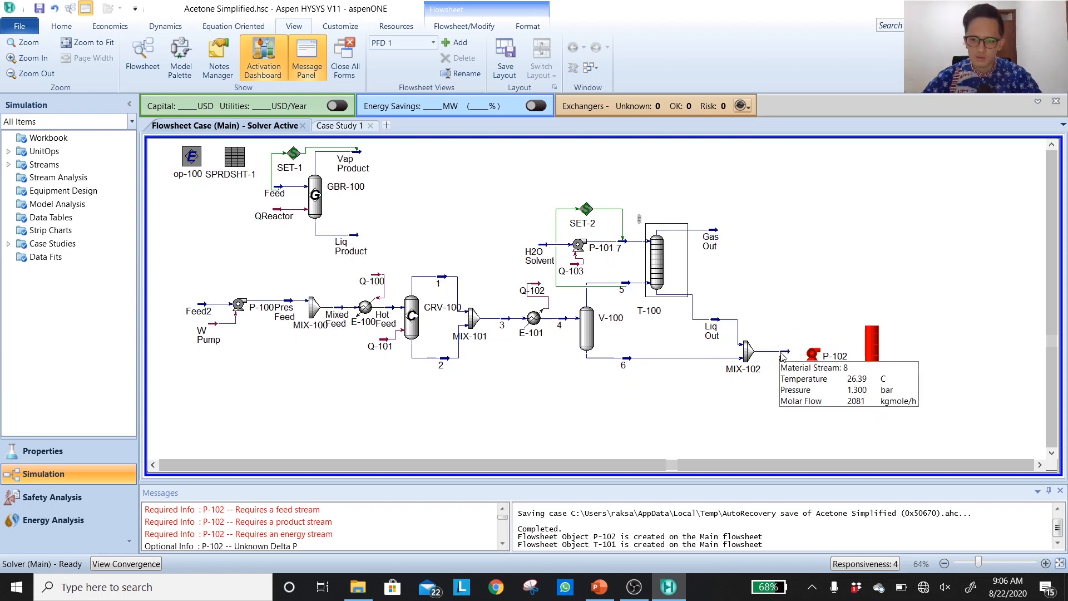
Connect pump P-102 with inlet 8, outlet Pres Sep Feed and energy stream W Pump2, and open its parameters
left_click(812, 355)
double_click(813, 356)
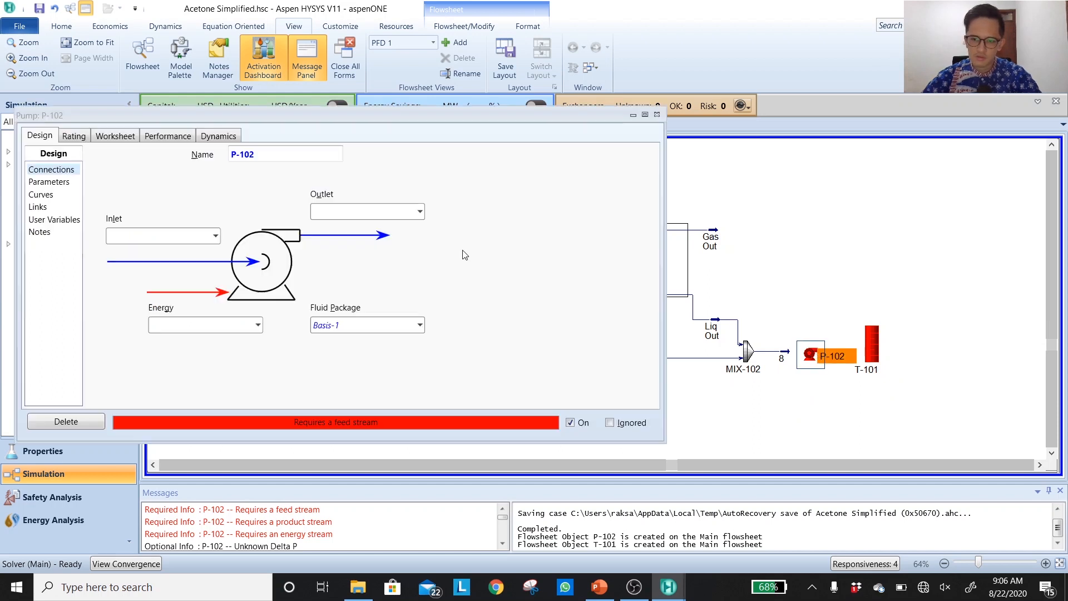
left_click(215, 236)
left_click(167, 346)
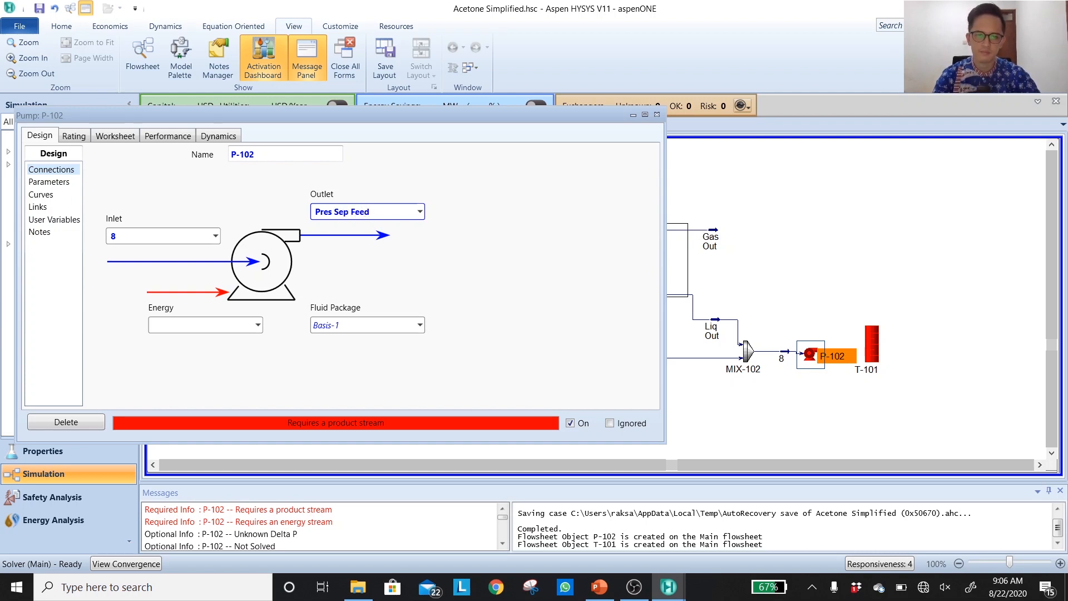
key("Return")
left_click(204, 323)
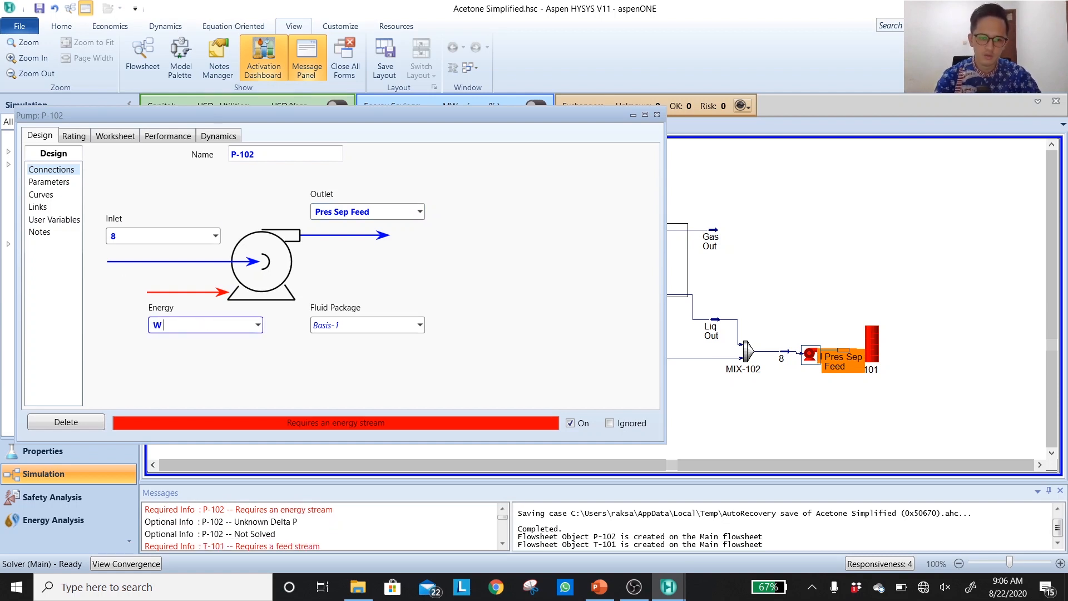
type("W Pump2")
key("Return")
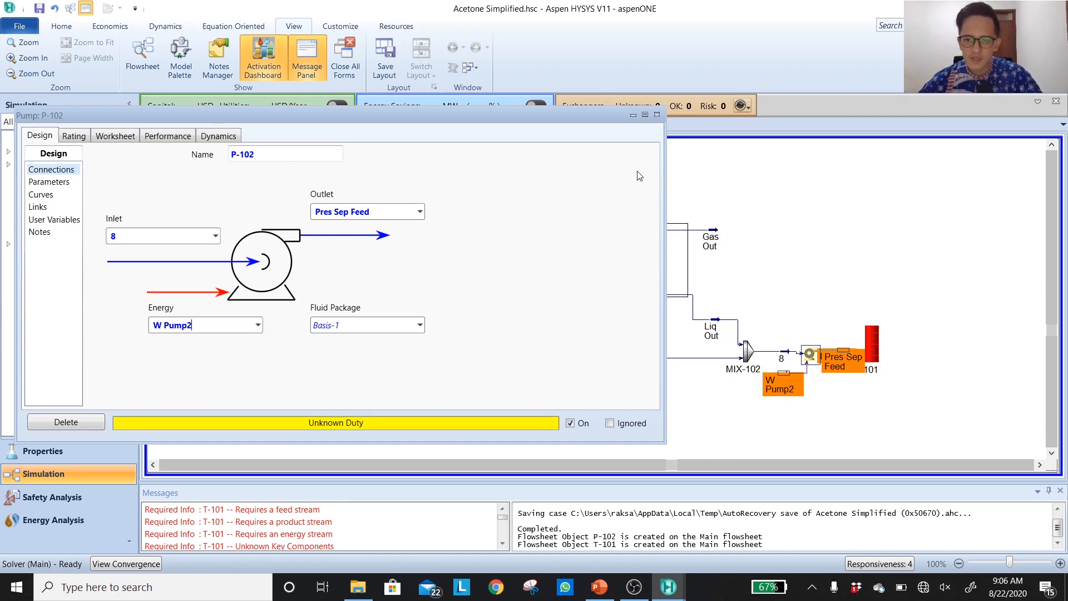
left_click(56, 182)
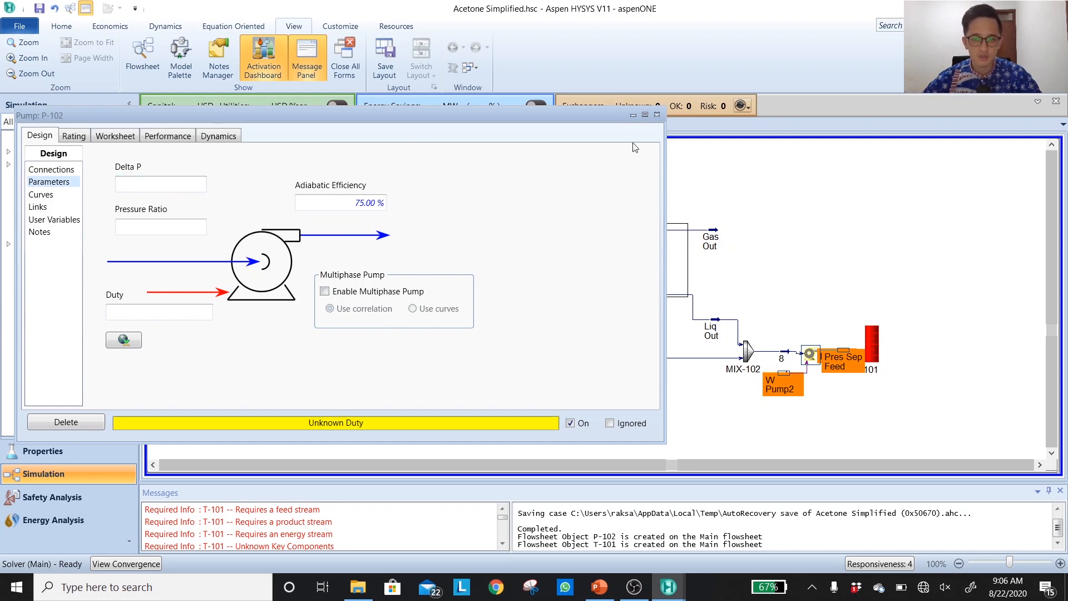
Close pump P-102's form and space out the pump, the Pres Sep Feed stream and column T-101 on the flowsheet
left_click(656, 115)
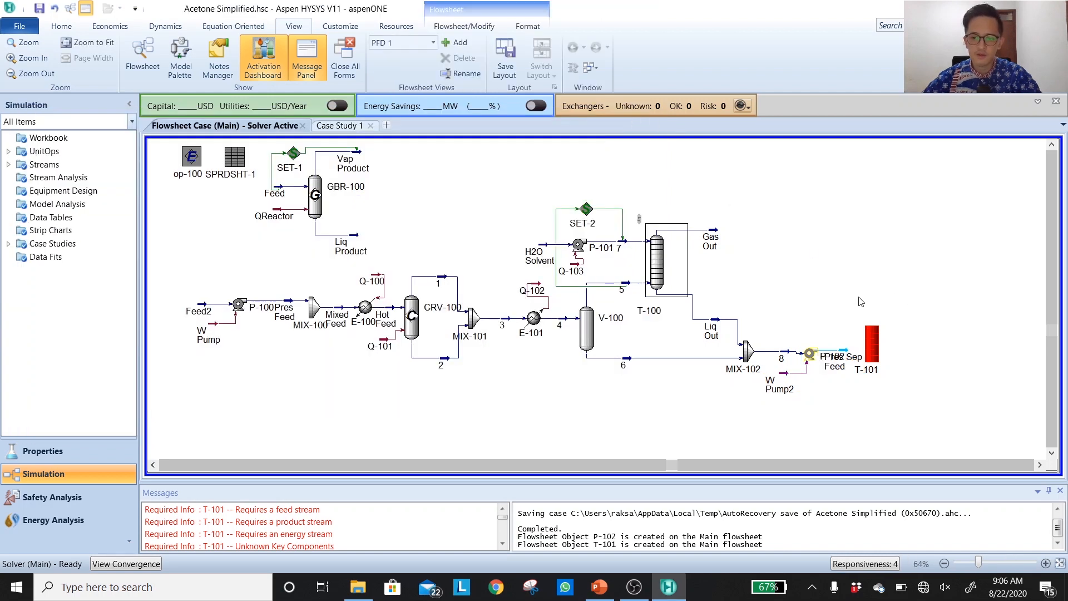
left_click_drag(809, 356, 807, 353)
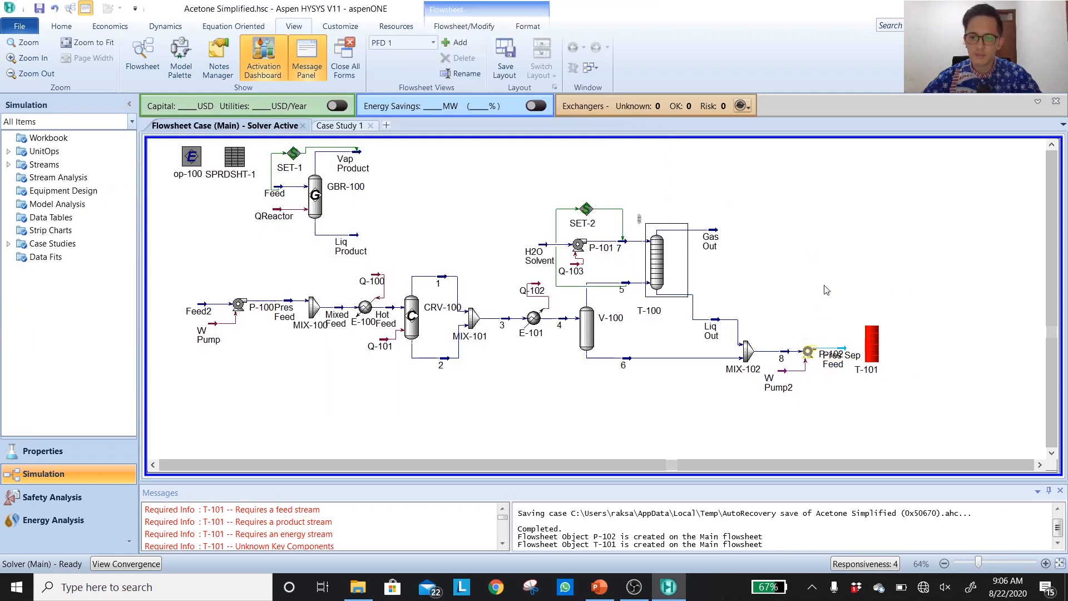
left_click_drag(875, 349, 911, 349)
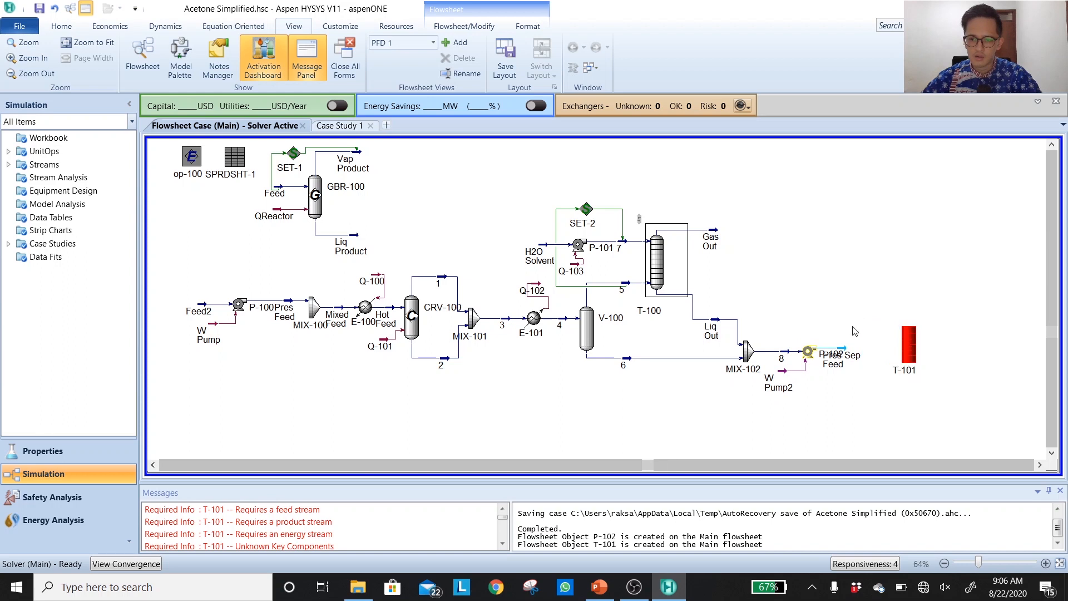
left_click(844, 353)
left_click_drag(844, 354, 905, 345)
left_click(909, 349)
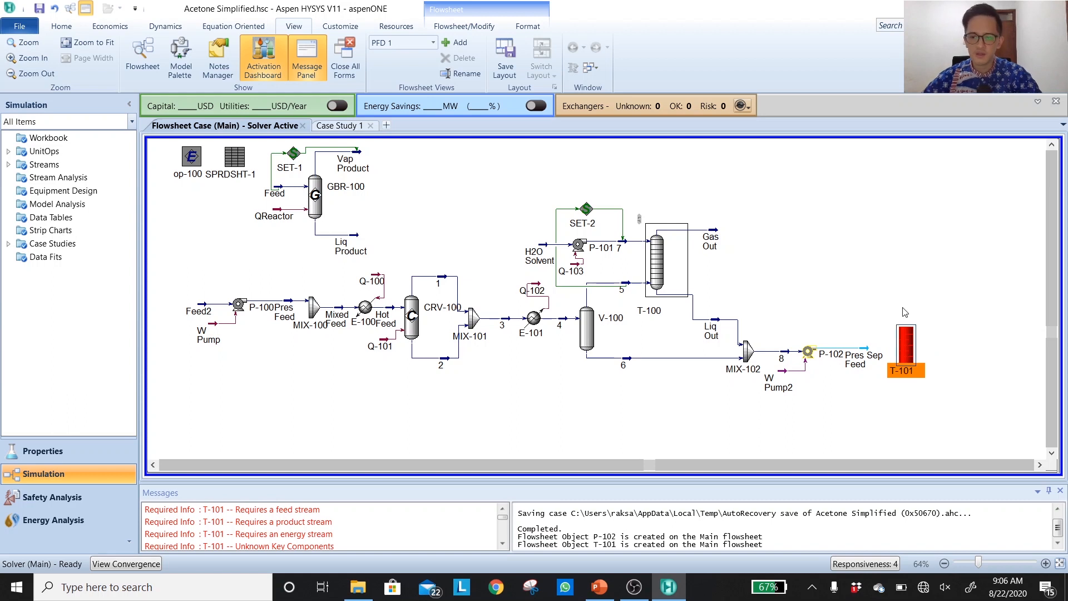
left_click(903, 296)
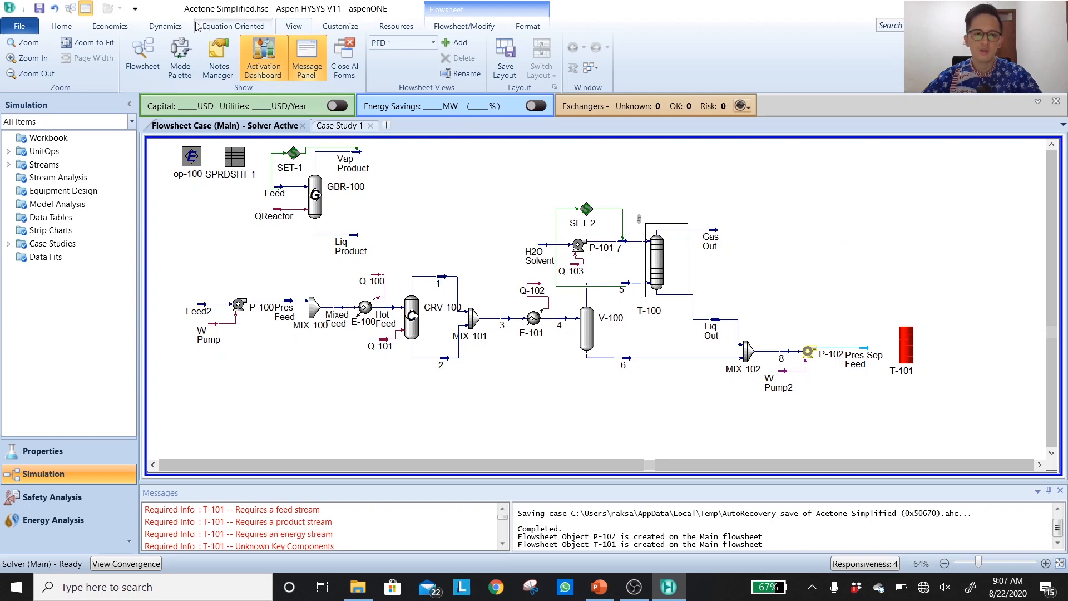
Add a separate material stream in the empty area above column T-101 and name it Product Dummy
left_click(180, 63)
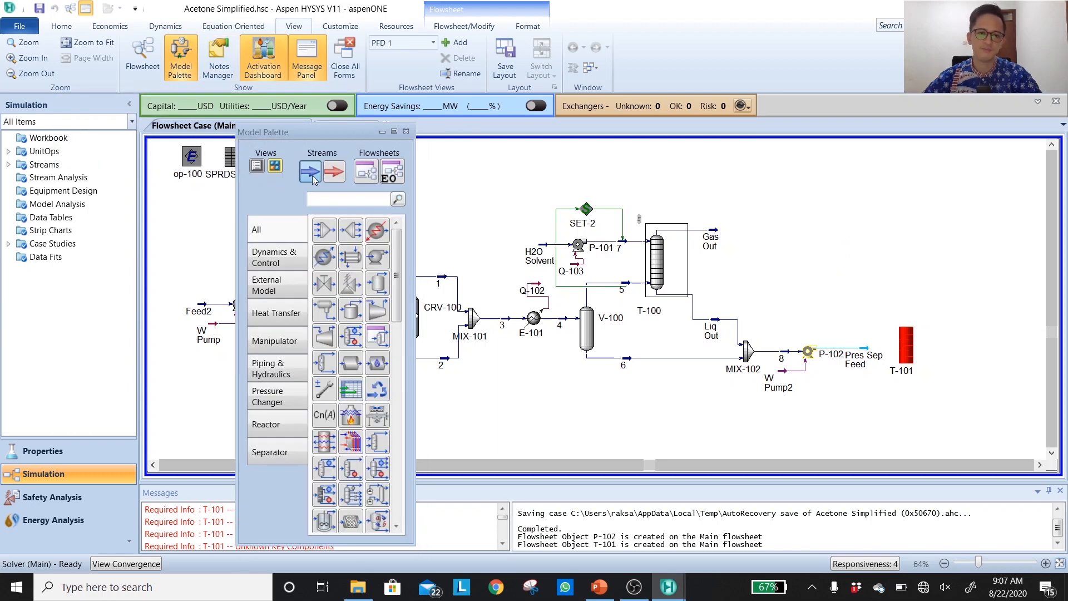
left_click_drag(313, 177, 937, 186)
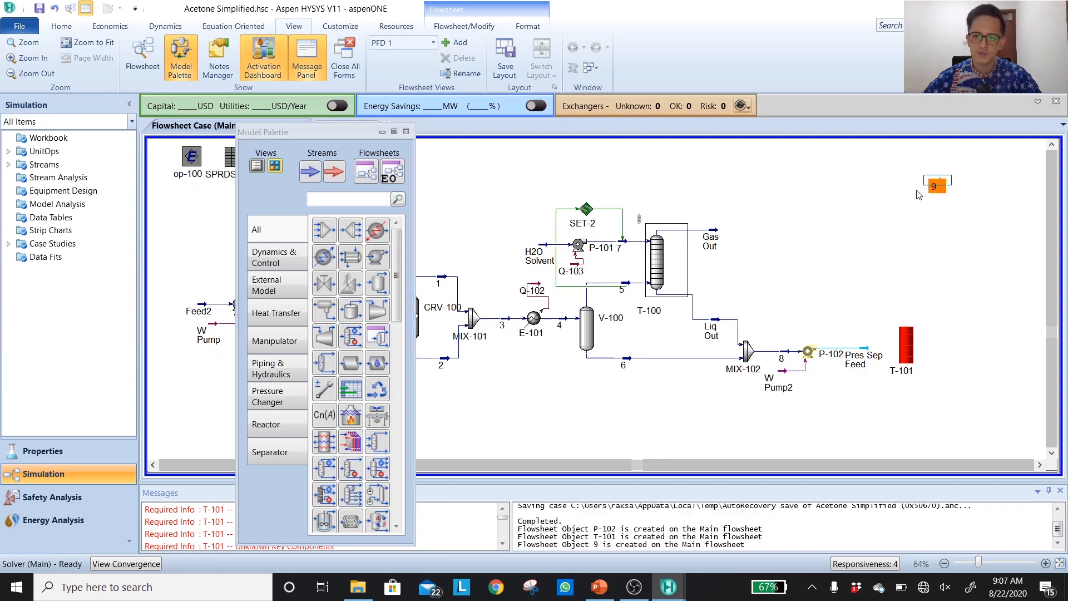
double_click(935, 186)
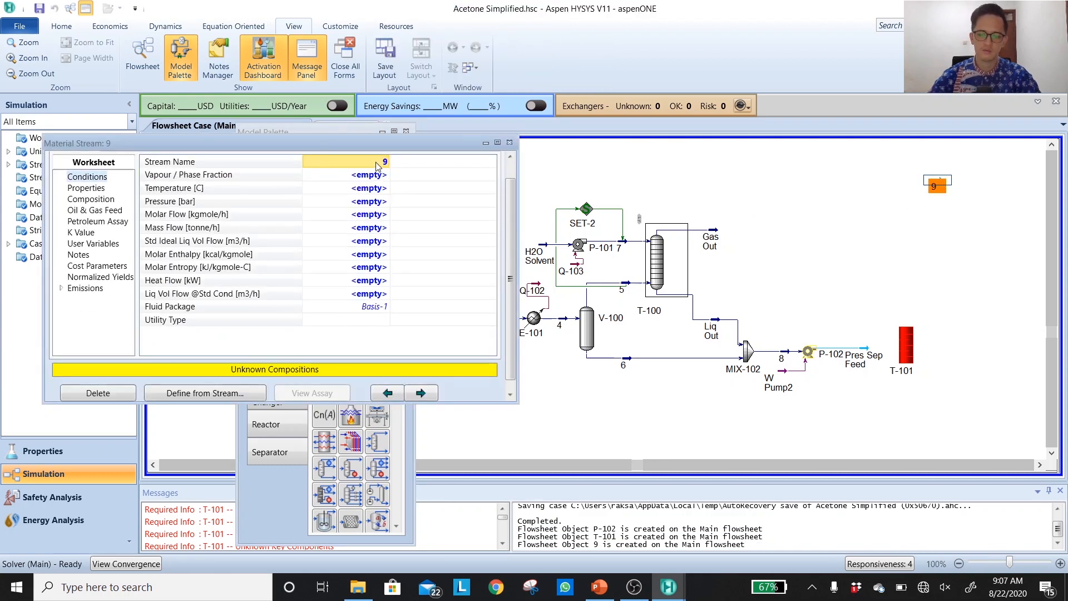
type("Prody")
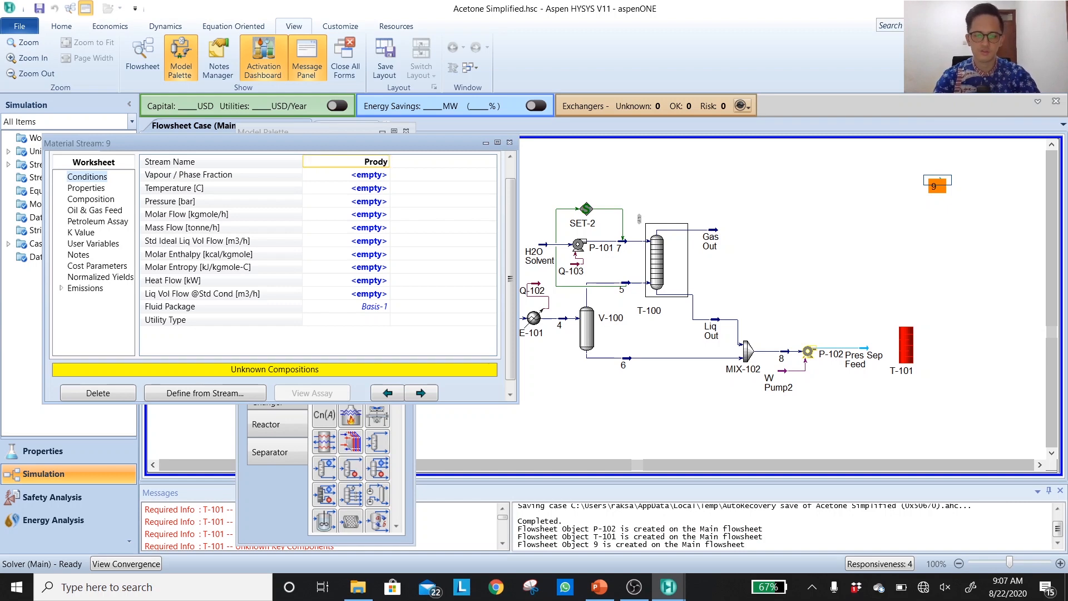
key("BackSpace")
type("uct D")
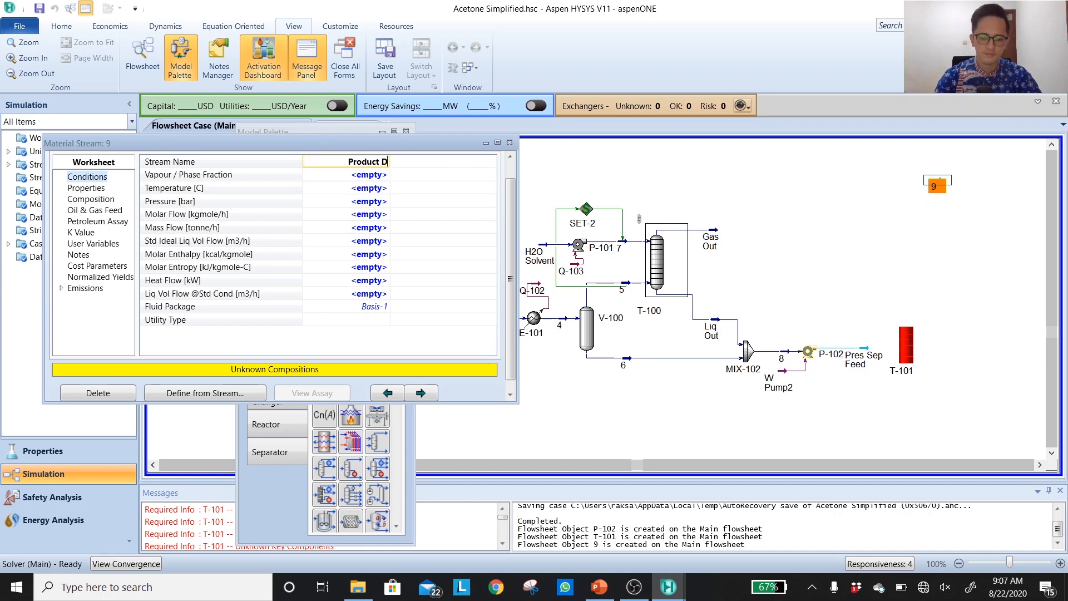
type("ummy")
key("Return")
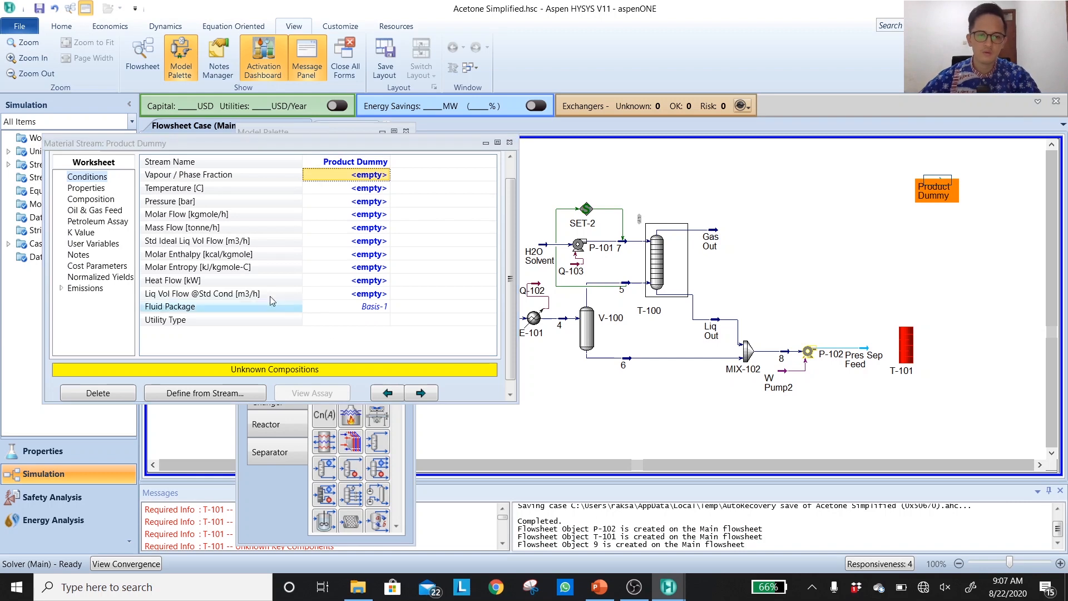
Set Product Dummy's composition to mole fractions of 0.998 acetone and 0.002 2-Propanol
left_click(92, 199)
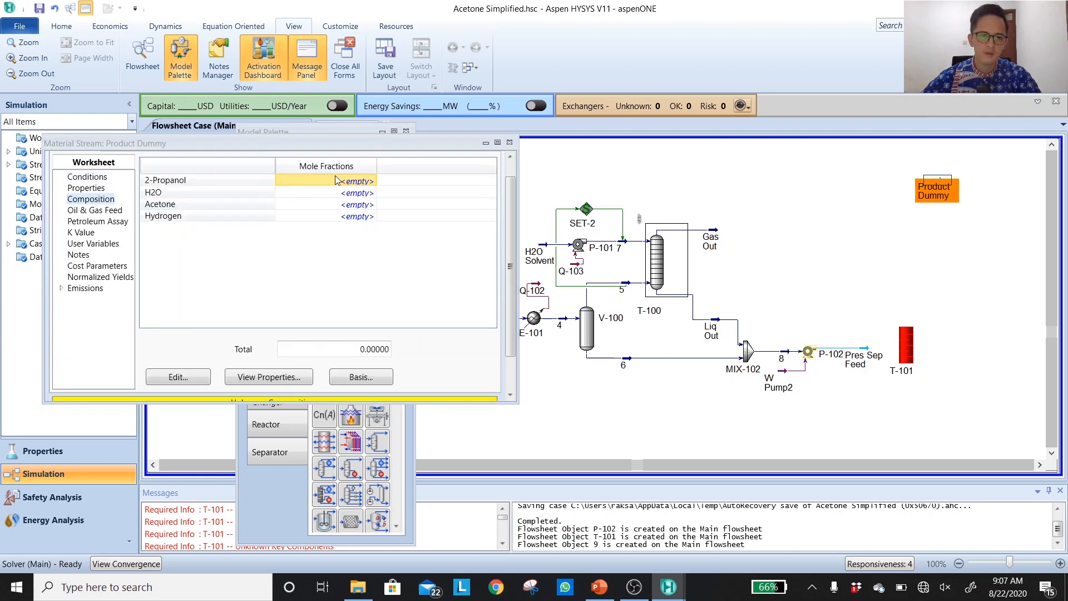
left_click(350, 205)
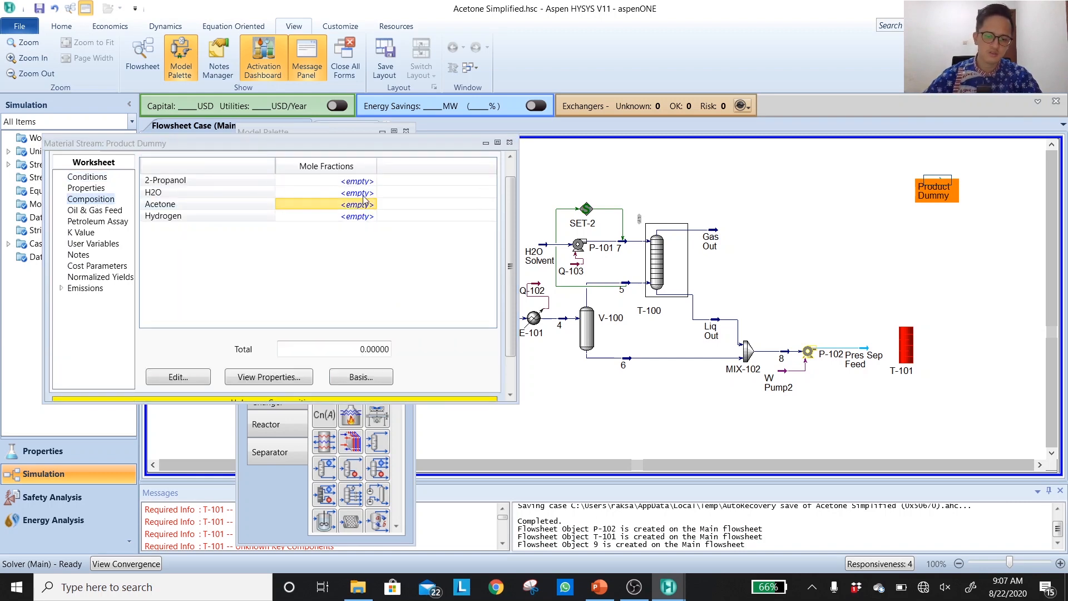
type("0.998")
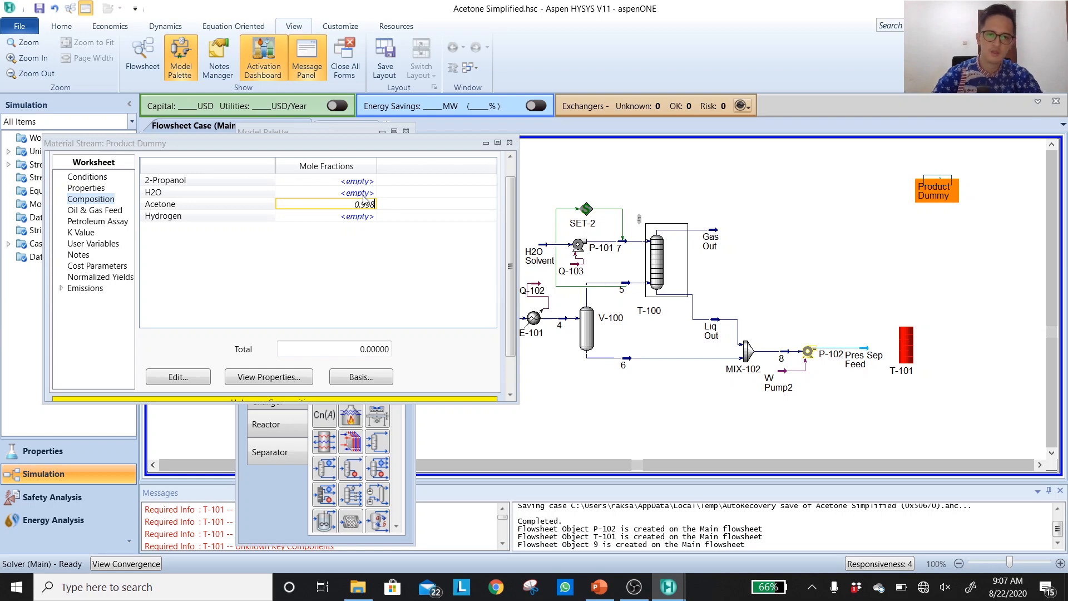
key("Return")
key("Down")
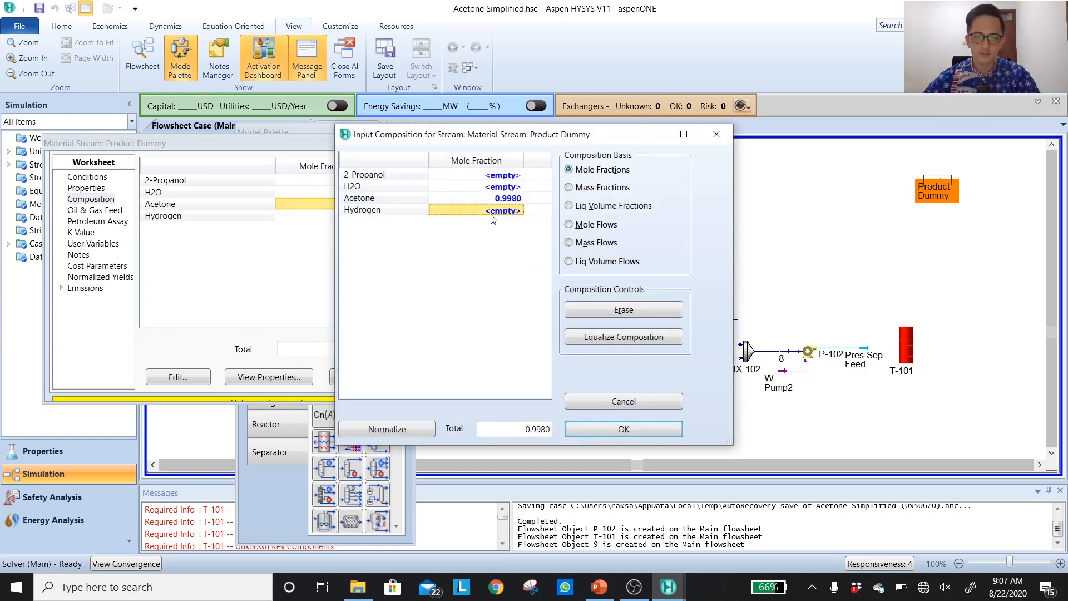
left_click_drag(550, 134, 428, 144)
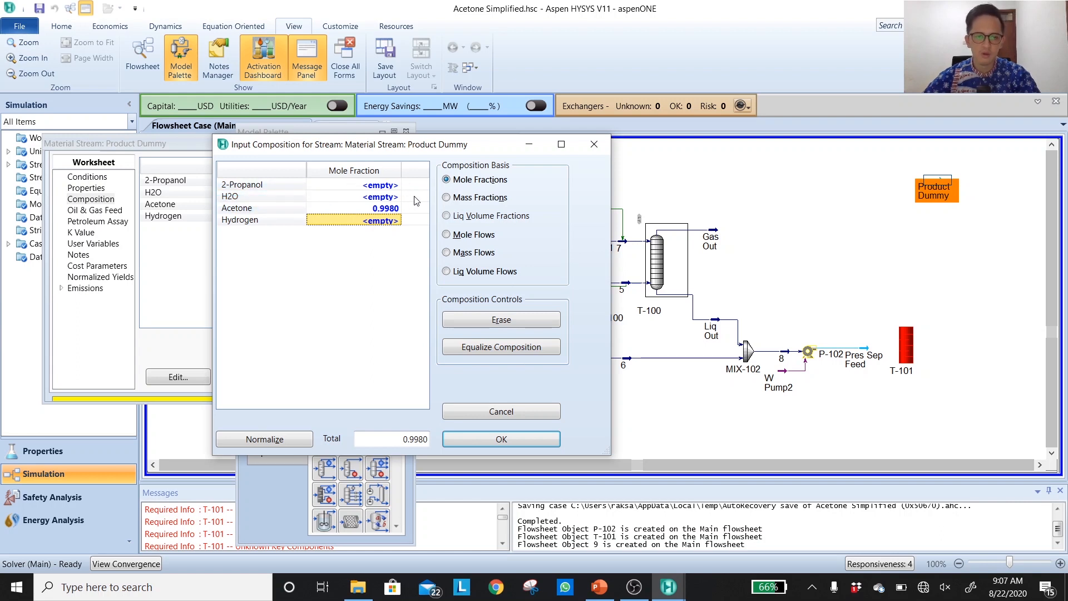
left_click(381, 186)
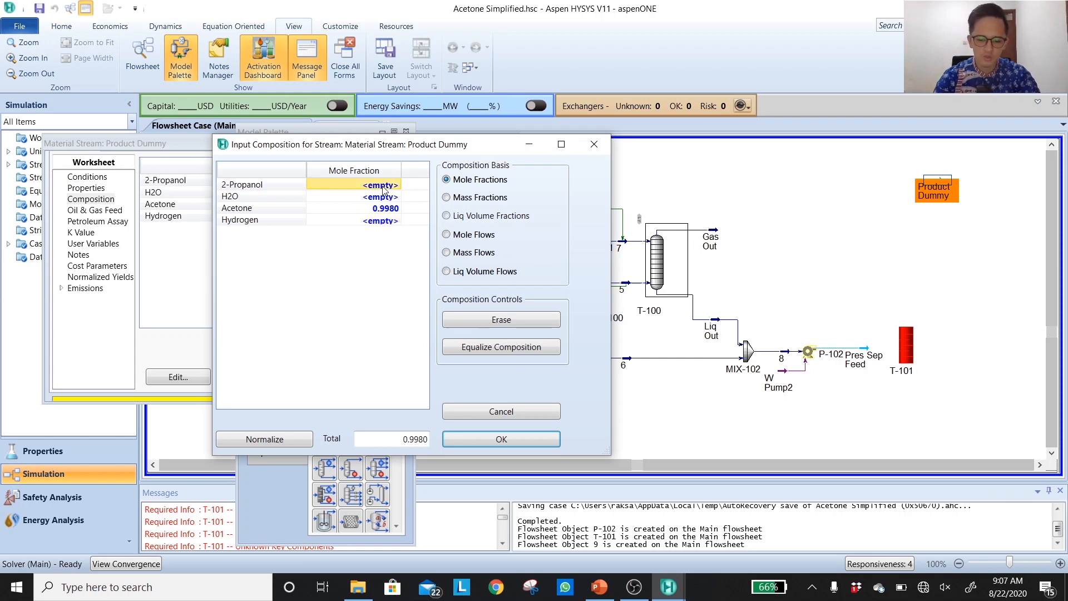
type("0.002")
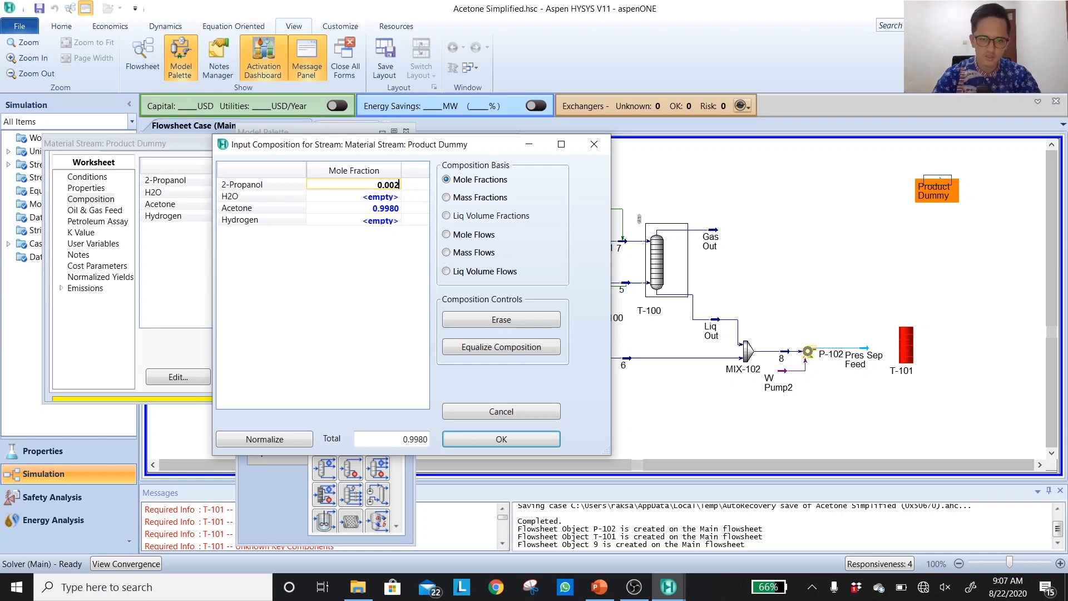
key("Return")
left_click(523, 440)
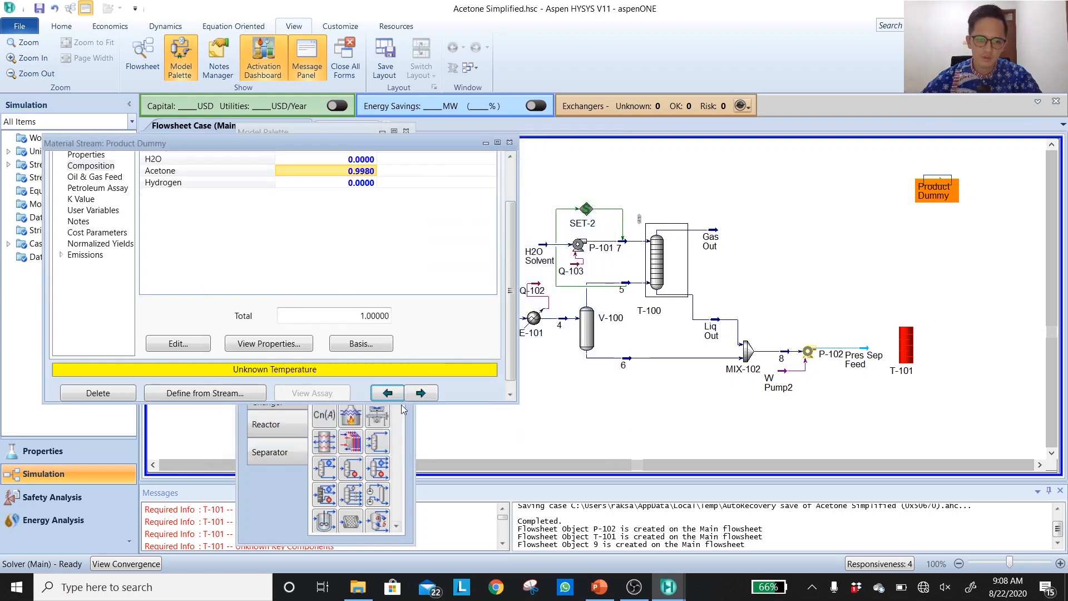
Enlarge the Product Dummy form and set the stream's vapour fraction to 0
left_click_drag(350, 401, 350, 493)
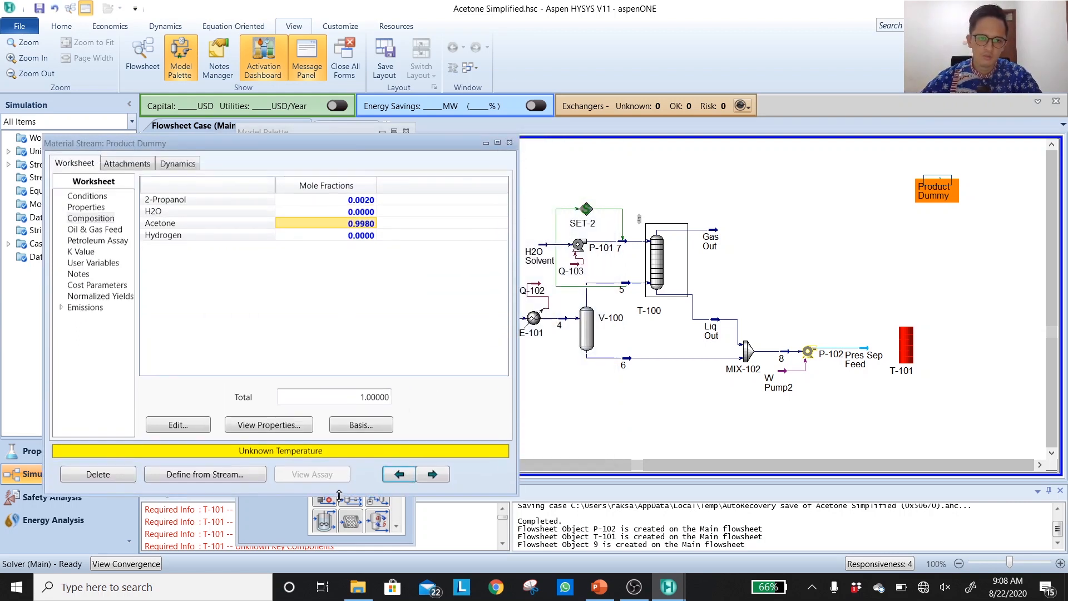
left_click(77, 198)
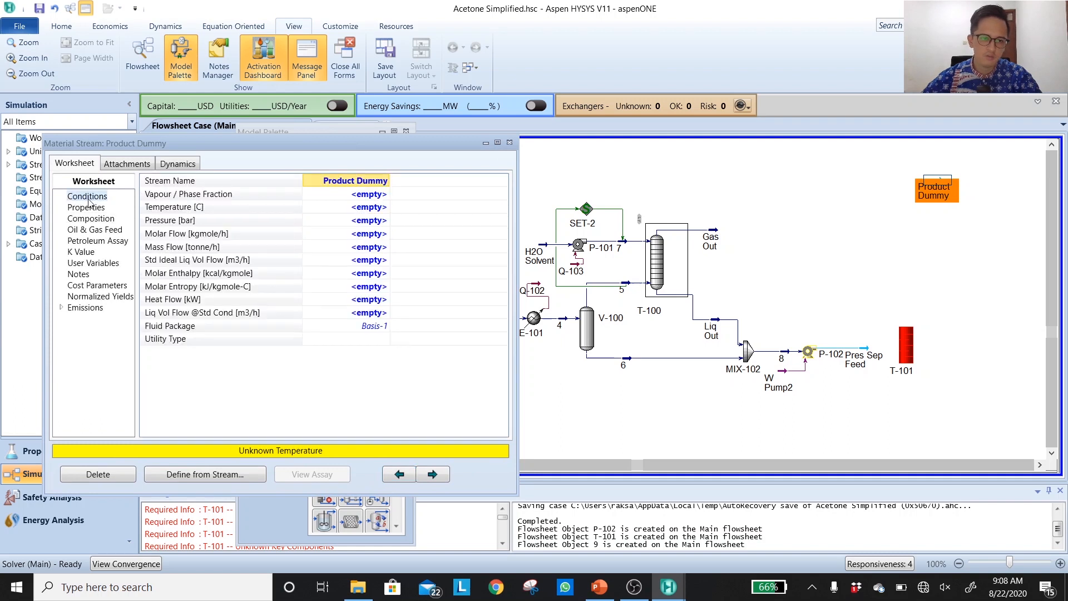
left_click(377, 198)
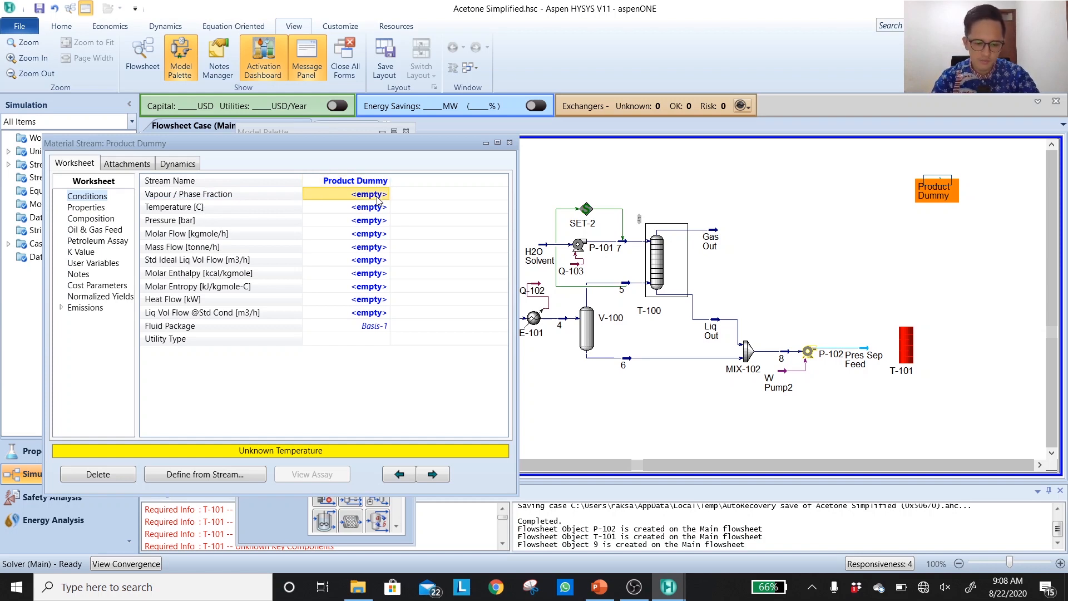
type("0")
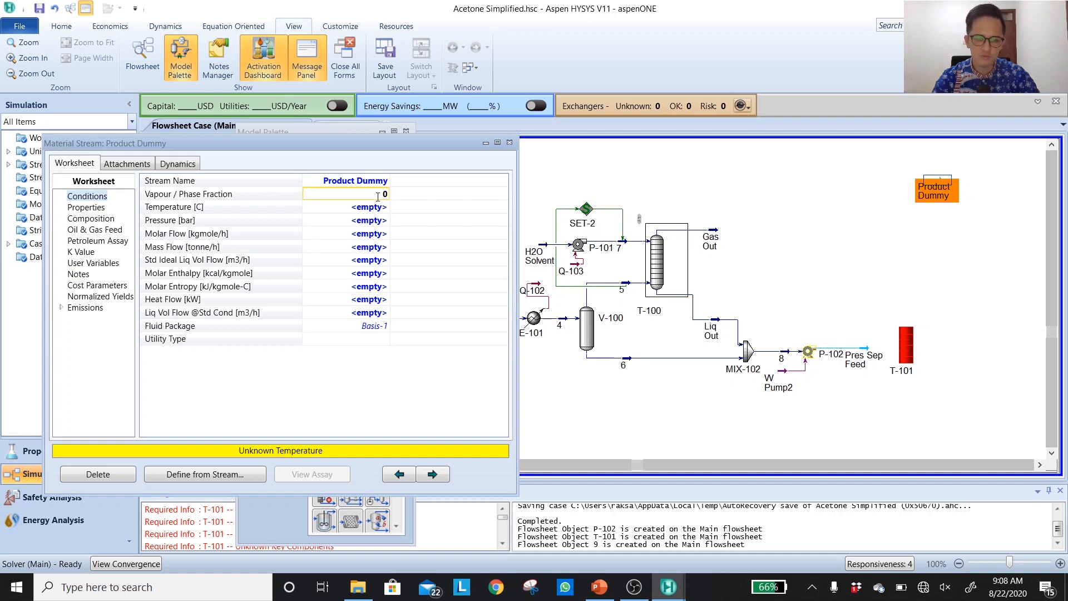
key("Return")
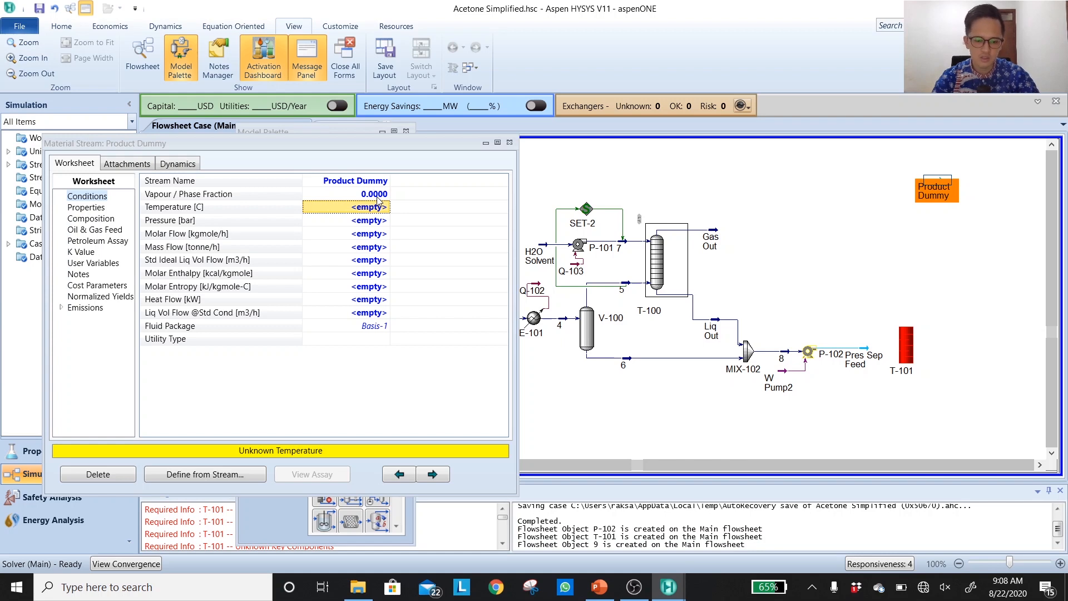
Try a temperature of 45 °C for Product Dummy, check the calculated pressure, and clear the temperature
type("45")
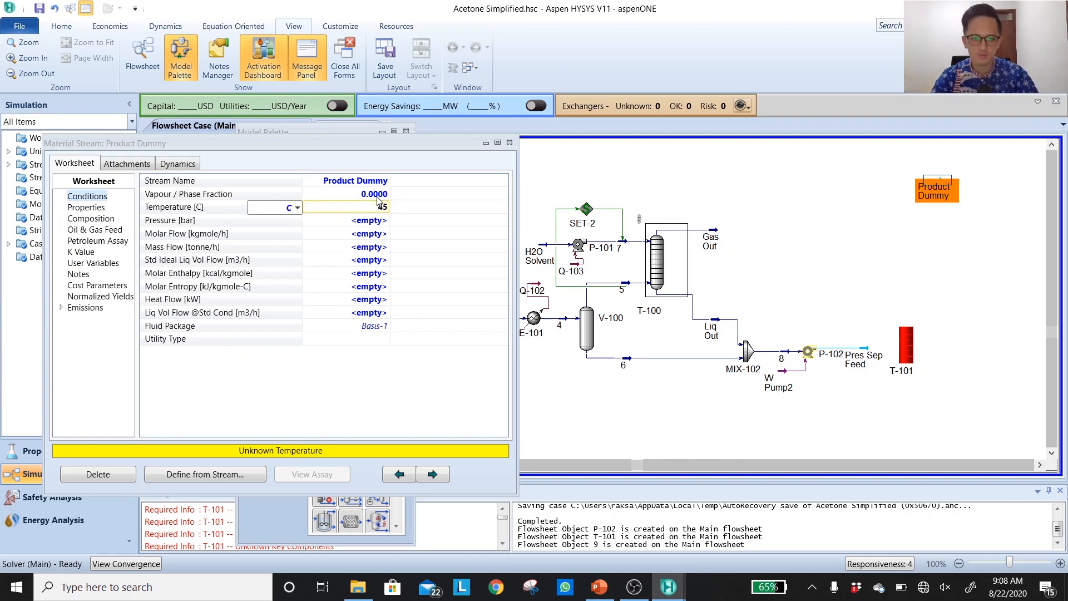
key("Return")
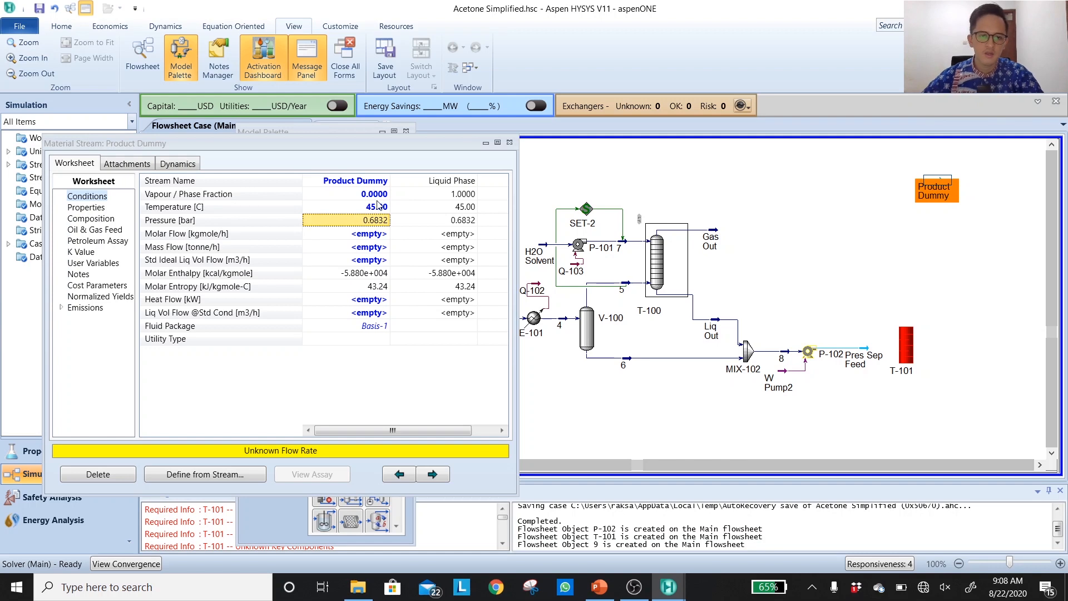
mouse_move(371, 228)
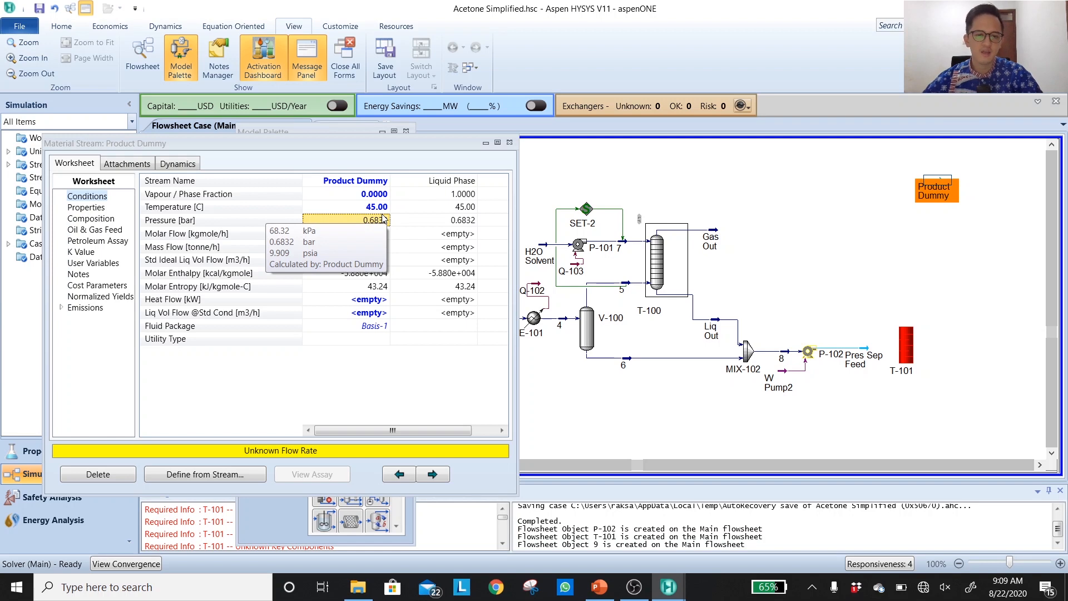
left_click(386, 211)
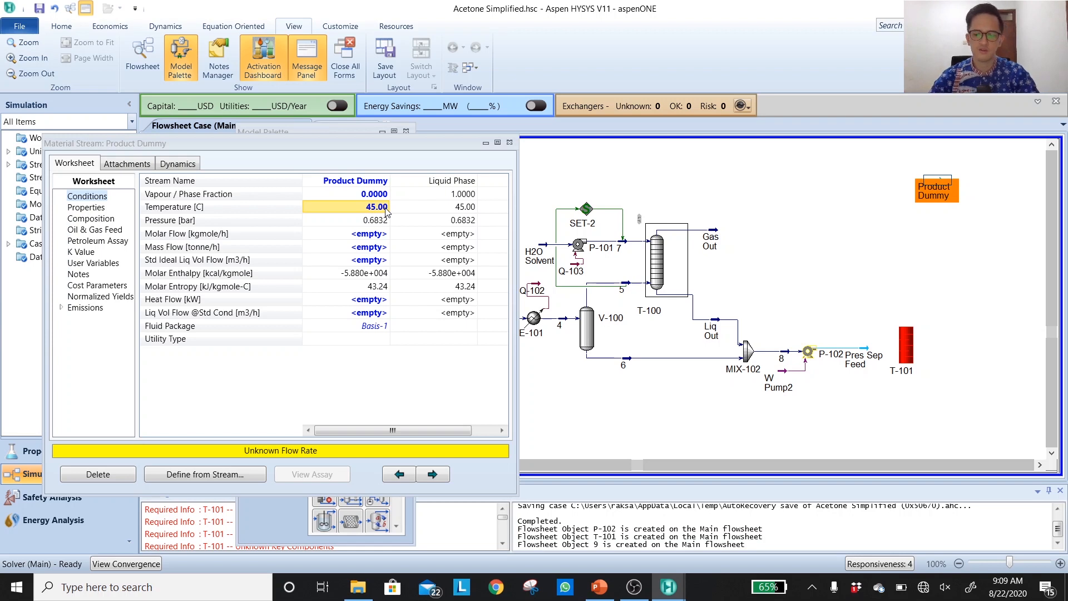
key("Delete")
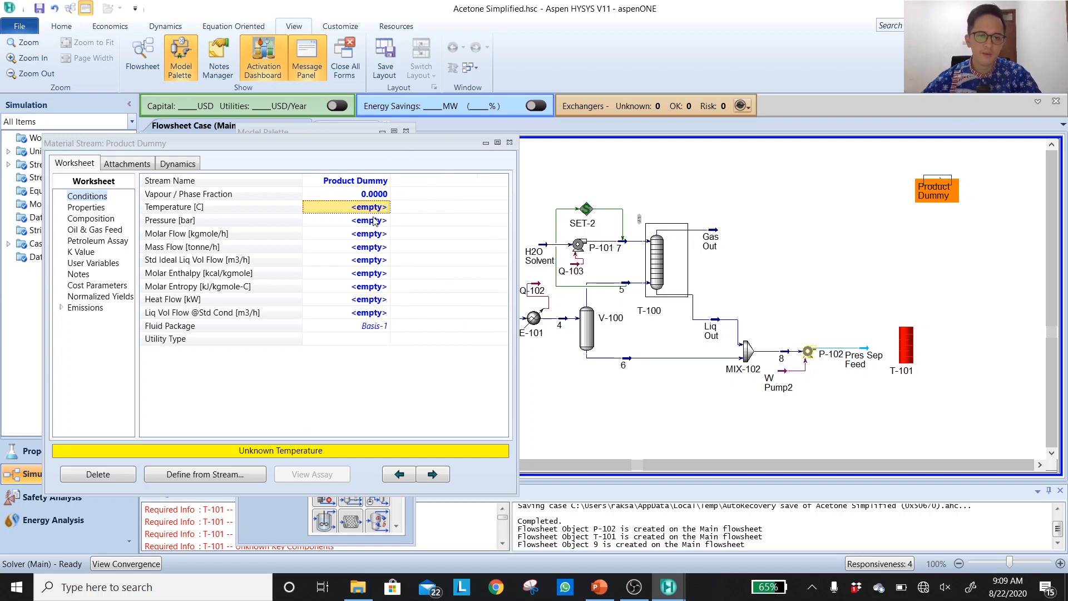
Set Product Dummy's pressure to 1.2 bar and close the stream's form
left_click(381, 219)
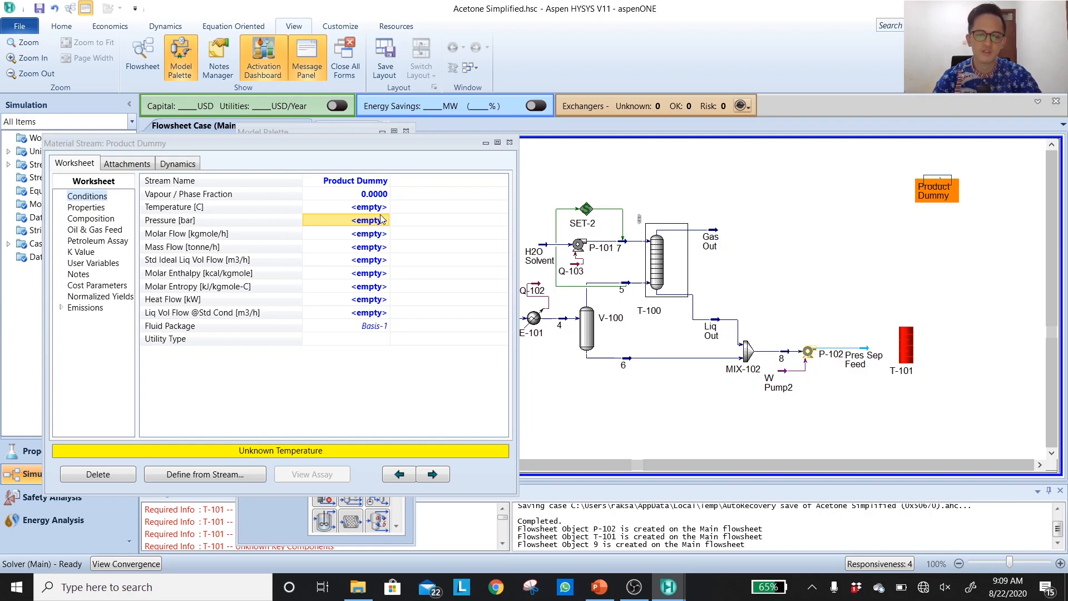
type("1.2")
key("Return")
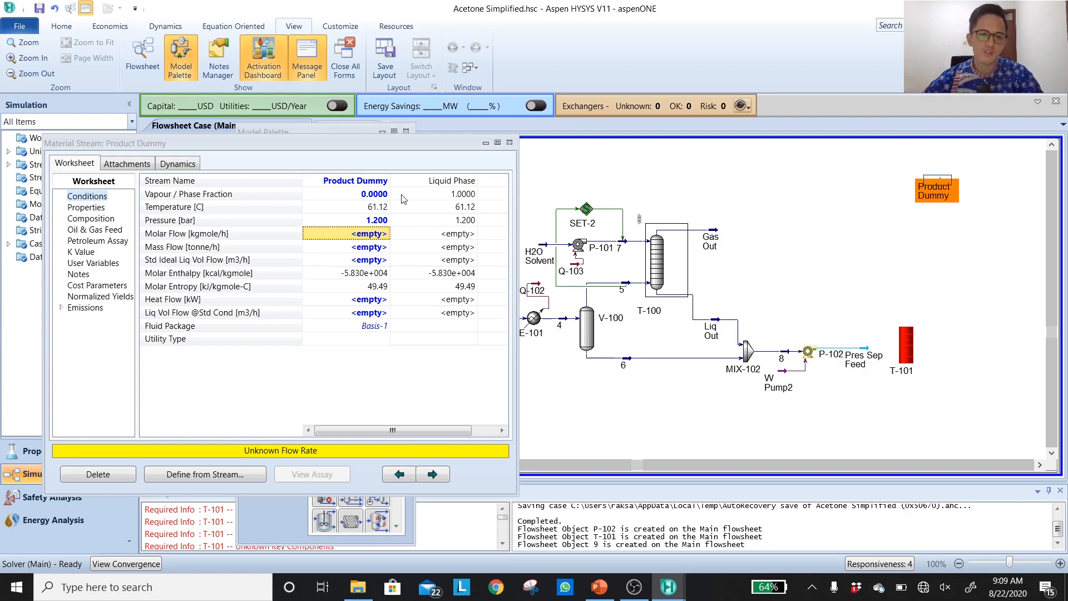
left_click(375, 223)
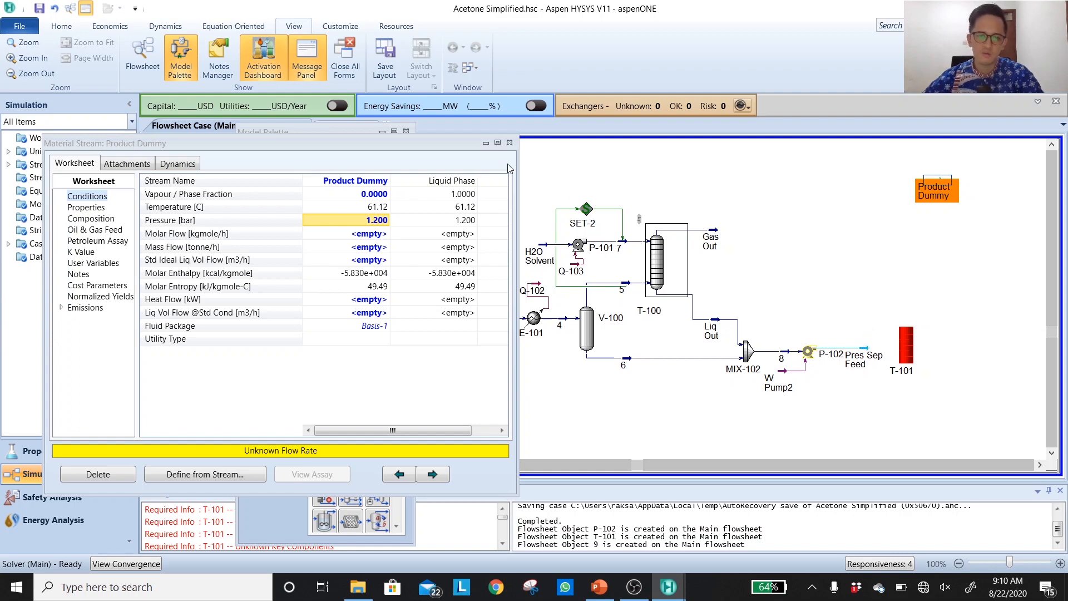
left_click(509, 142)
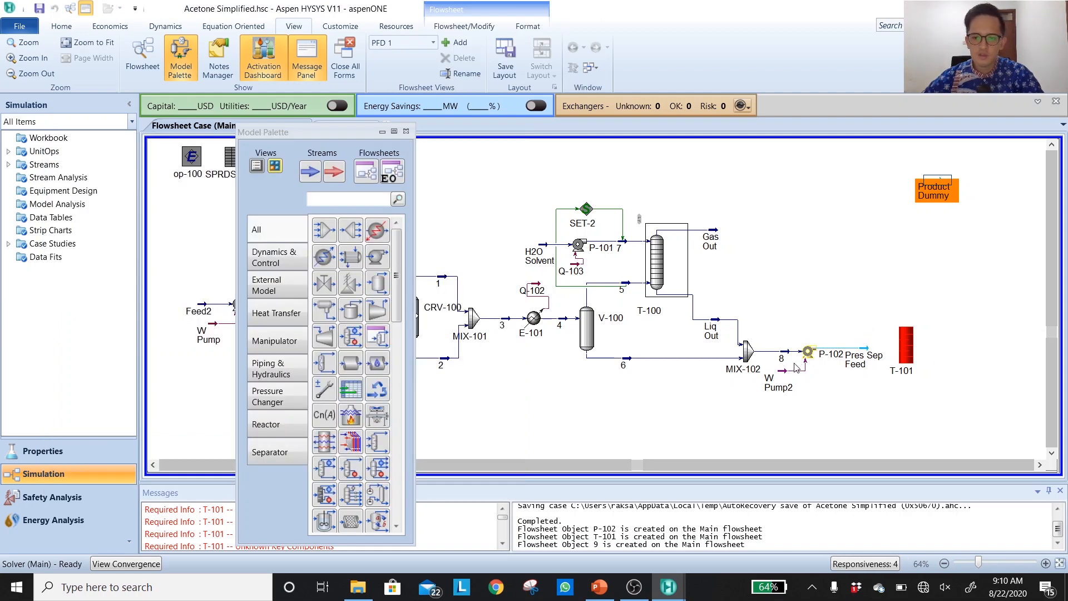
Set the pressure of pump P-102's outlet stream, Pres Sep Feed, to 2 bar and close the pump's form
double_click(808, 353)
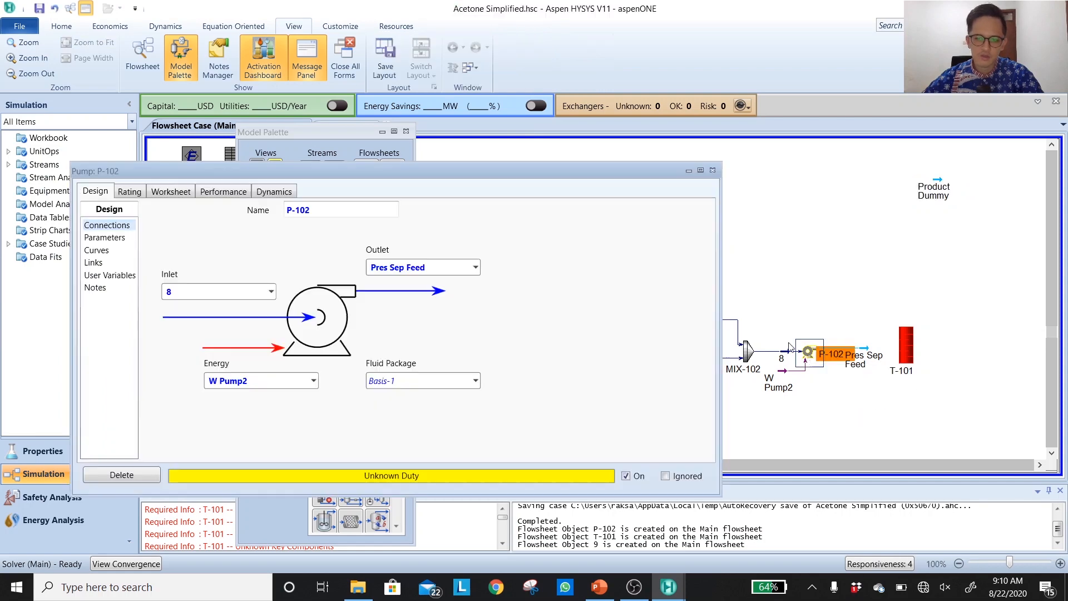
left_click(170, 191)
left_click(422, 251)
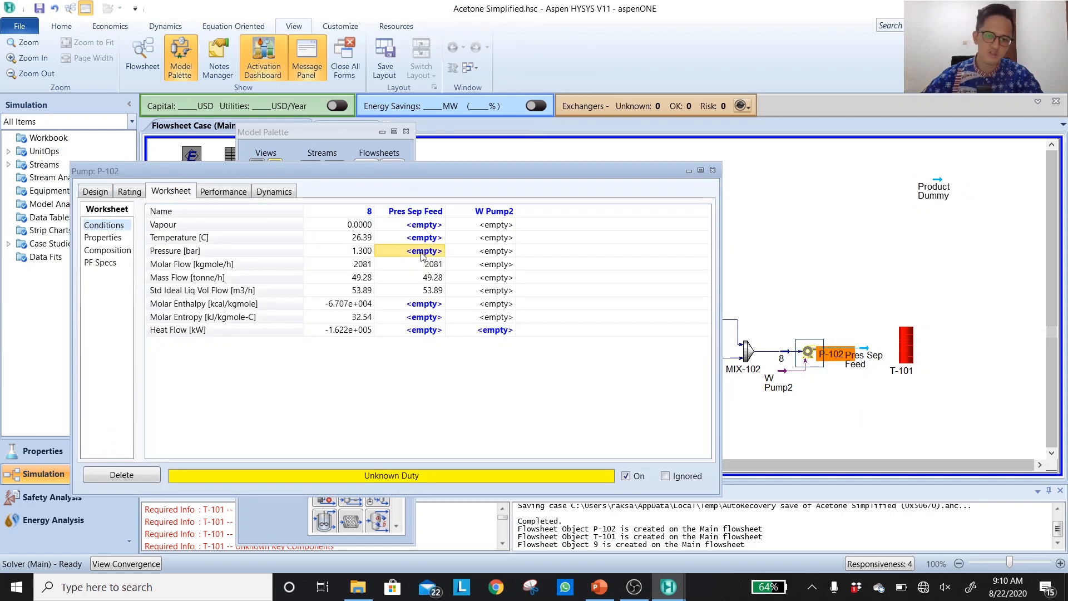
type("2")
key("Return")
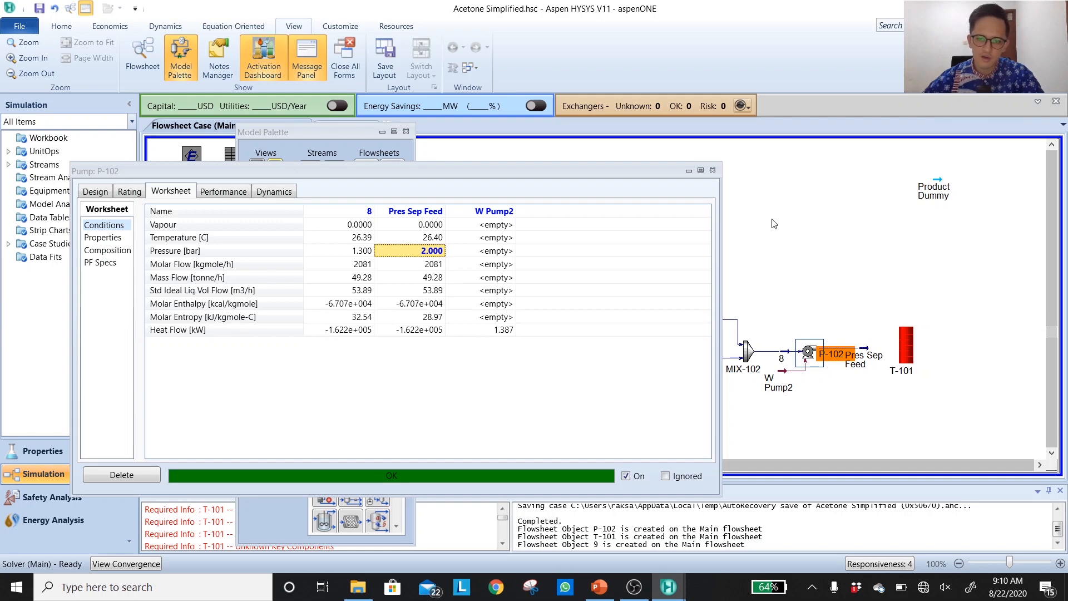
left_click(712, 170)
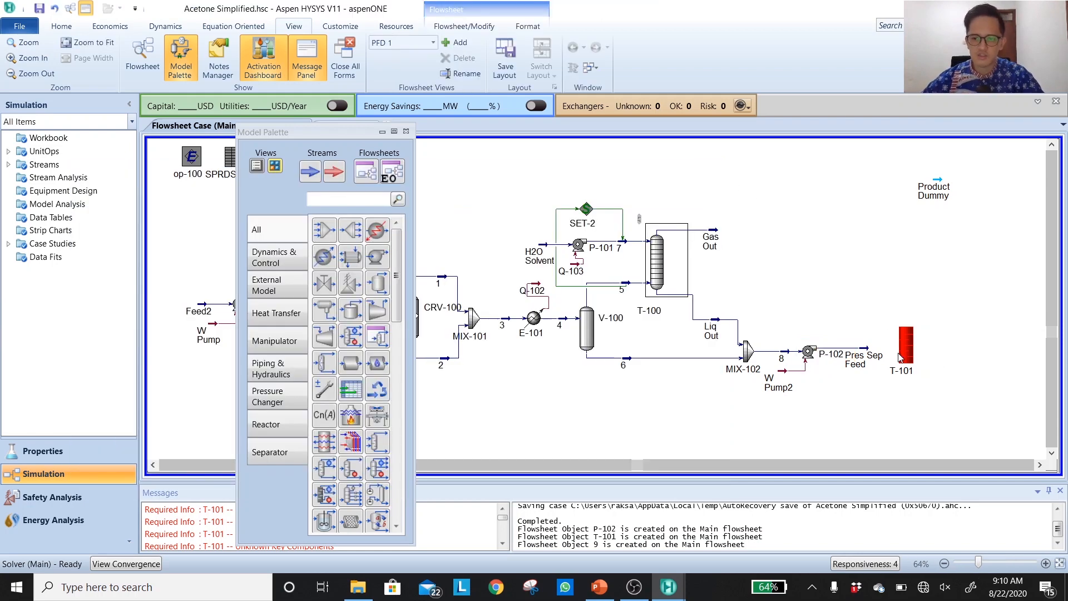
Connect the Pres Sep Feed stream to column T-101 as its inlet and adjust the column's position on the flowsheet
left_click_drag(905, 348, 912, 348)
left_click(875, 319)
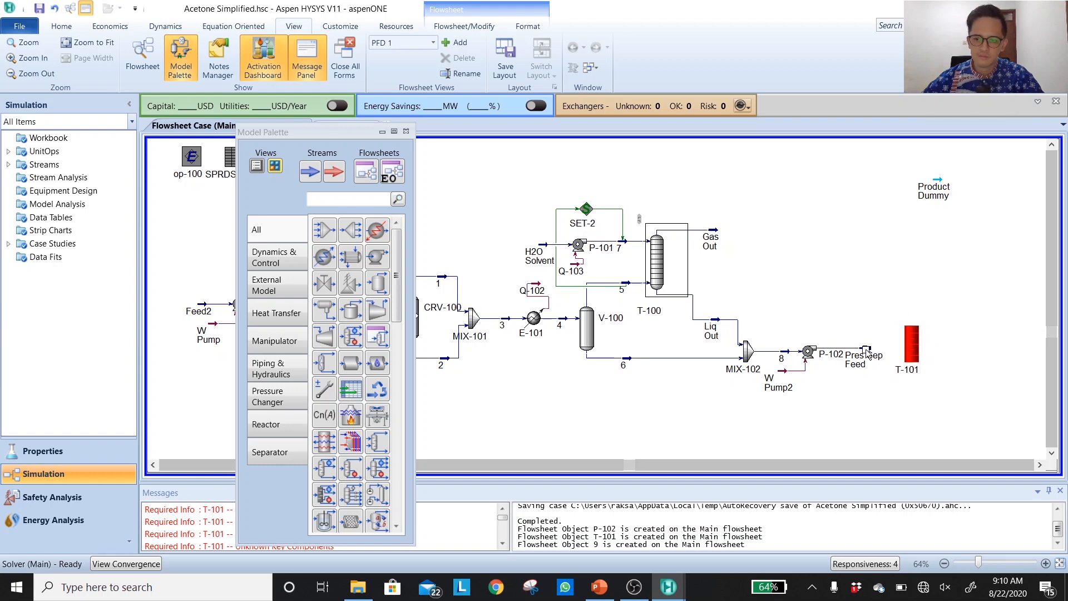
left_click_drag(902, 352, 900, 353)
Add energy streams to column T-101, naming the condenser duty Qc1 and the reboiler duty Qr1
double_click(901, 353)
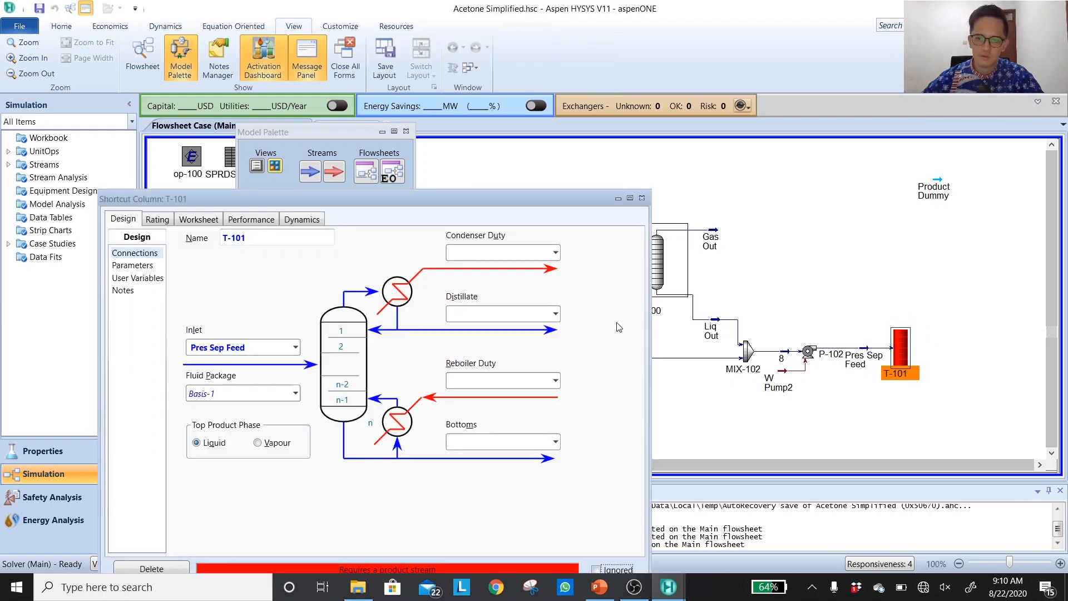
left_click(505, 252)
type("Qc1")
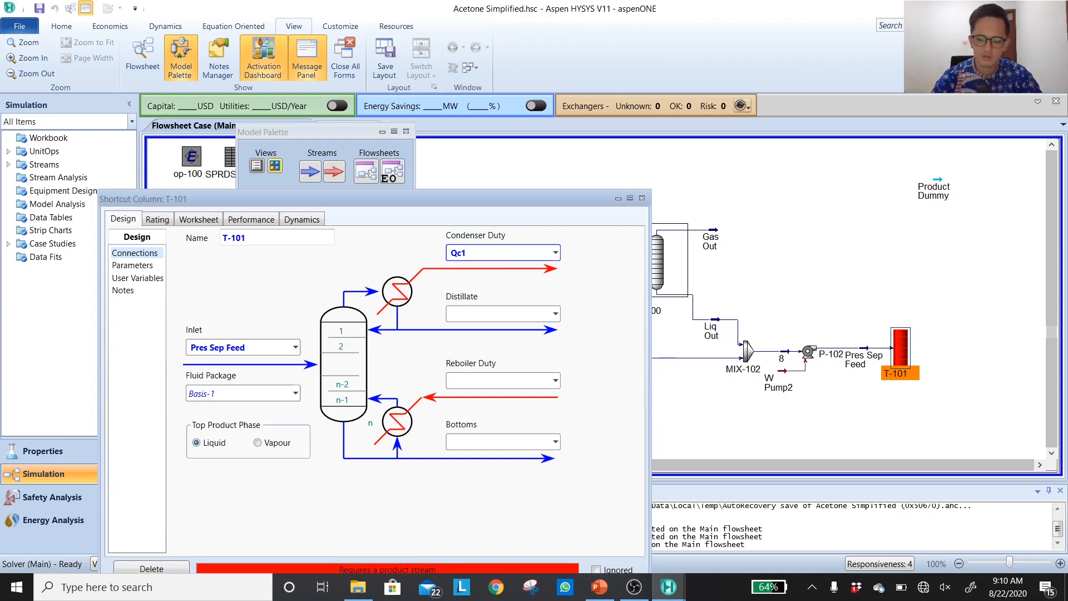
key("Return")
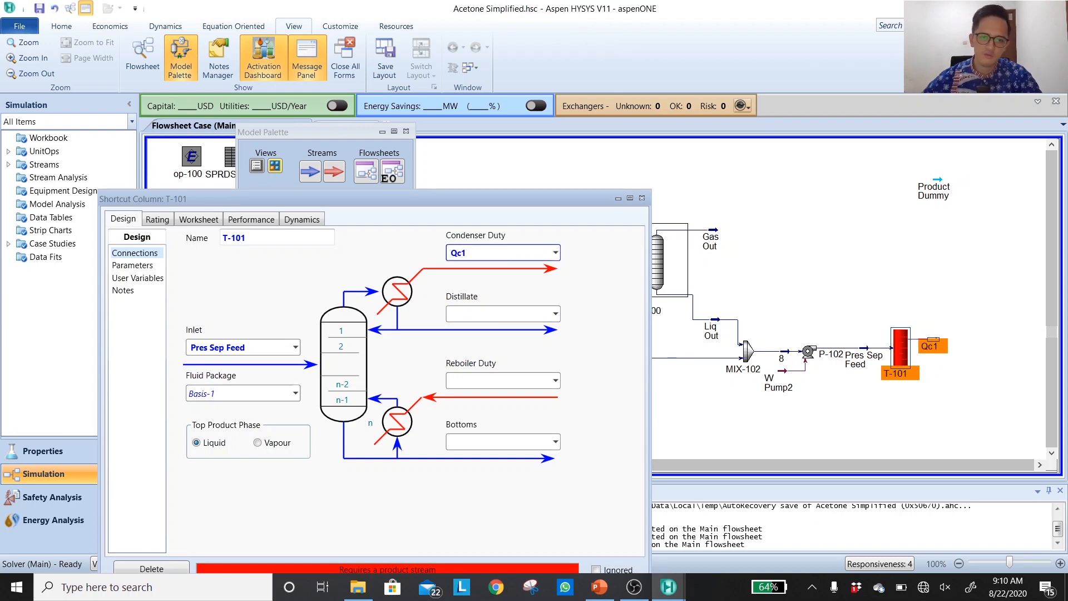
left_click(451, 380)
type("Qr1")
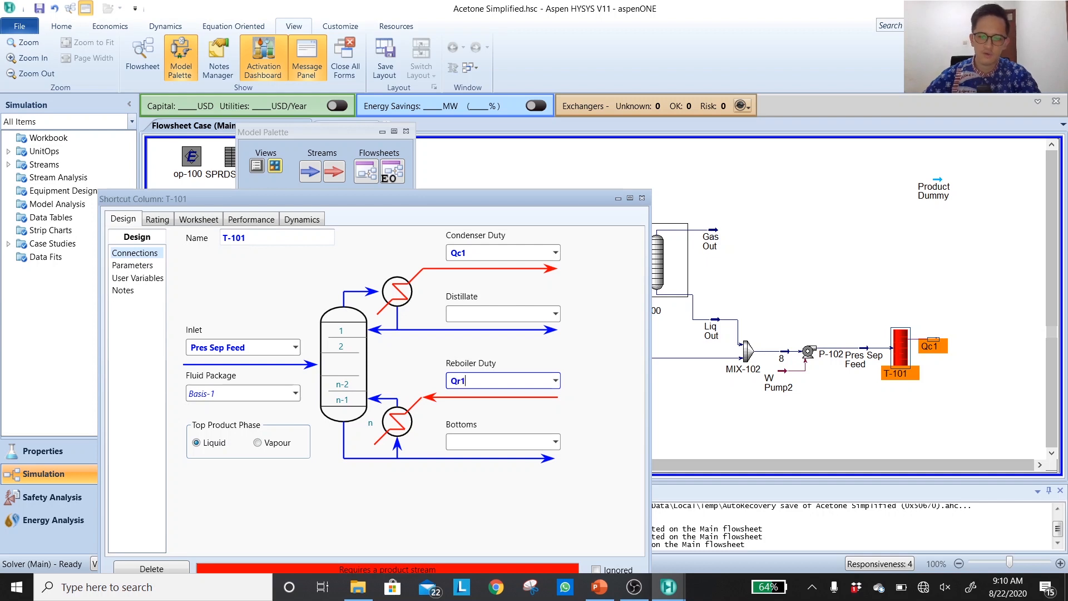
key("Return")
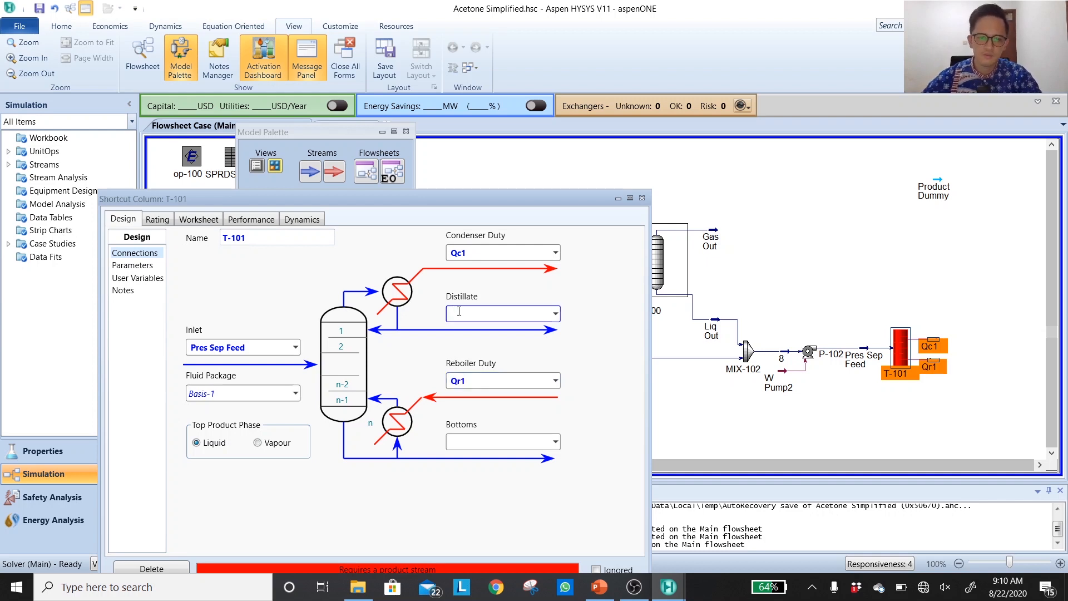
Add T-101's product streams, naming the distillate Dist1 and the bottoms Bot1
type("Dist1")
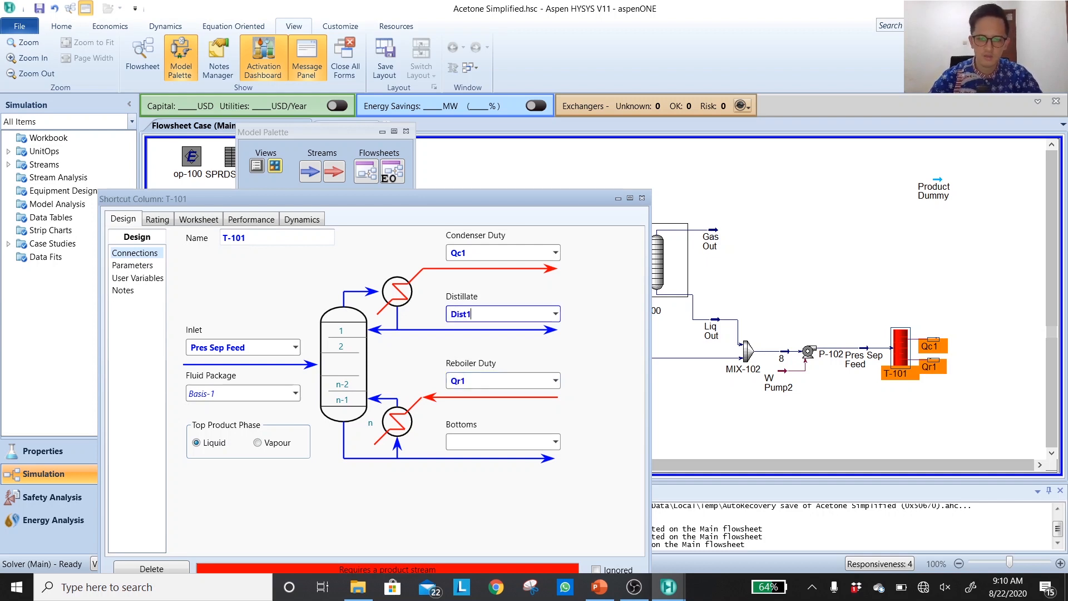
key("Return")
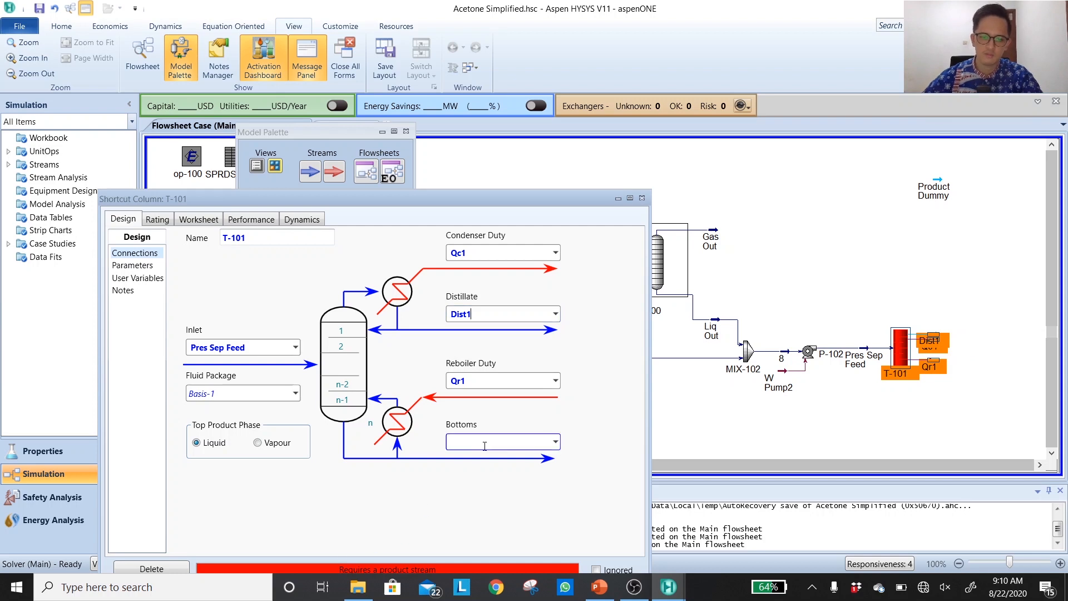
type("Bot1")
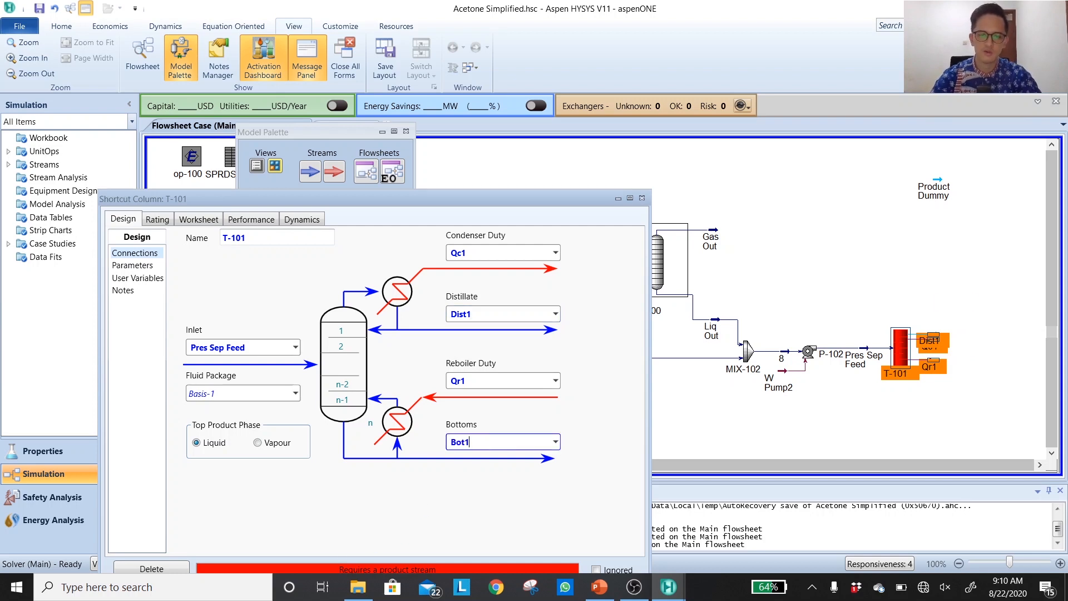
key("Return")
Spread out T-101's outlet streams on the flowsheet, placing Dist1 above Qc1 and Bot1 below Qr1
left_click(981, 296)
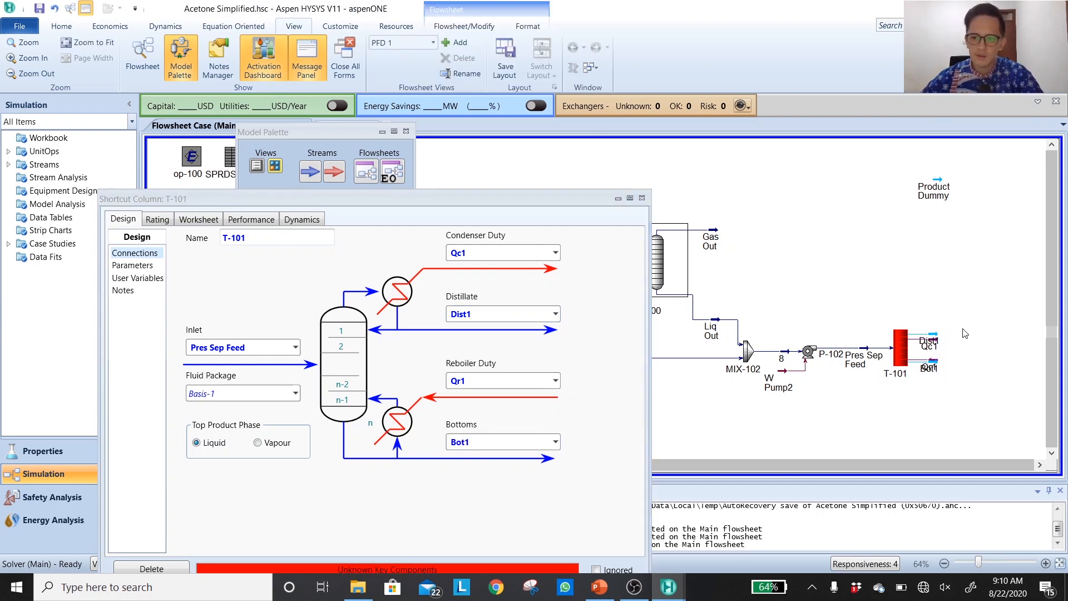
left_click_drag(934, 335, 934, 324)
left_click(956, 343)
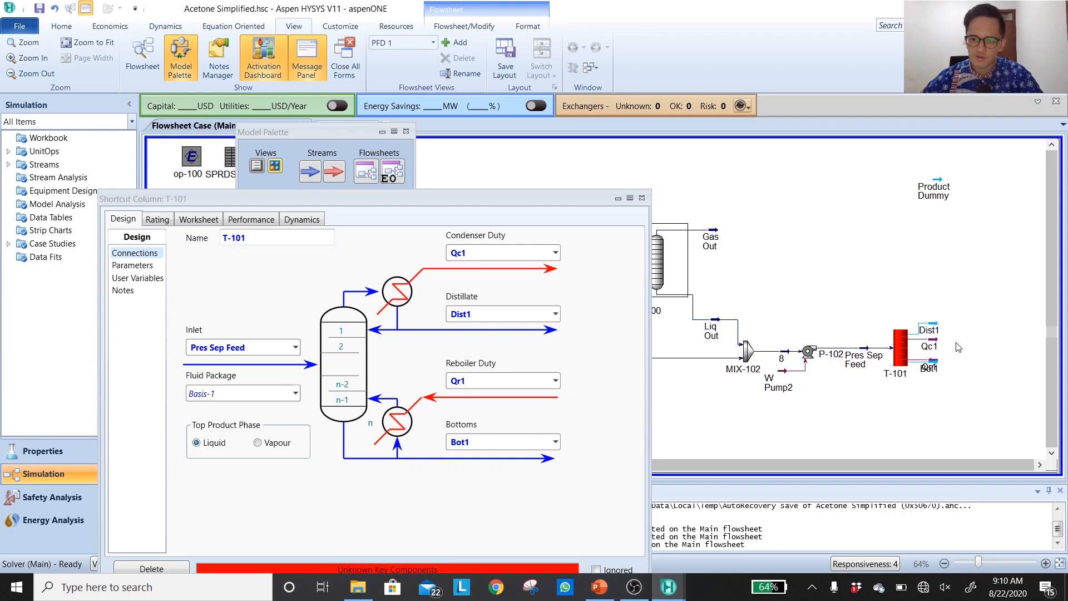
left_click_drag(934, 370, 937, 396)
left_click(939, 379)
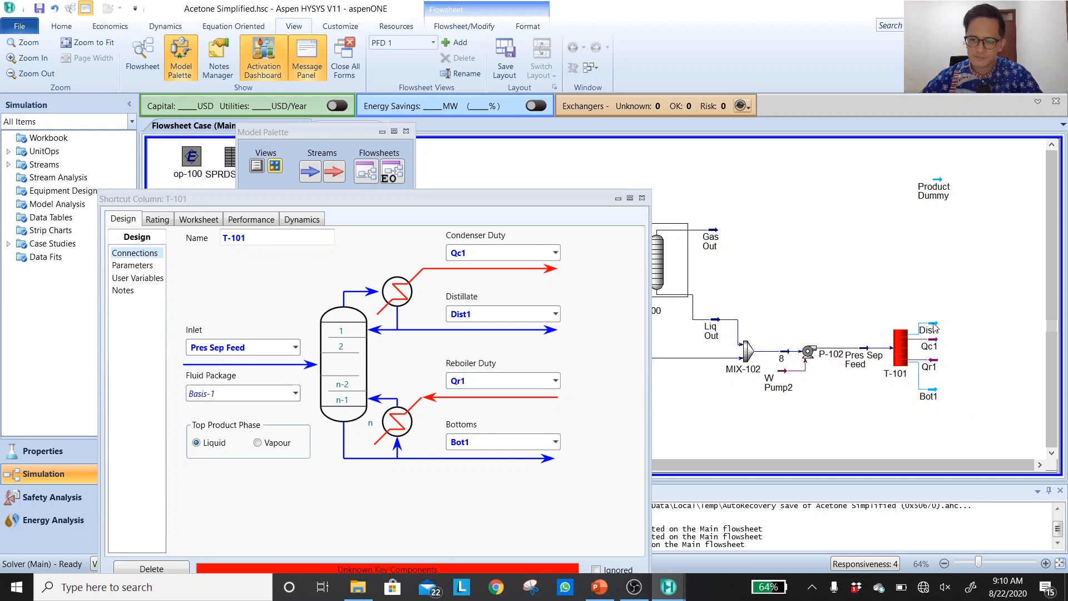
left_click(935, 329)
left_click_drag(935, 329, 934, 319)
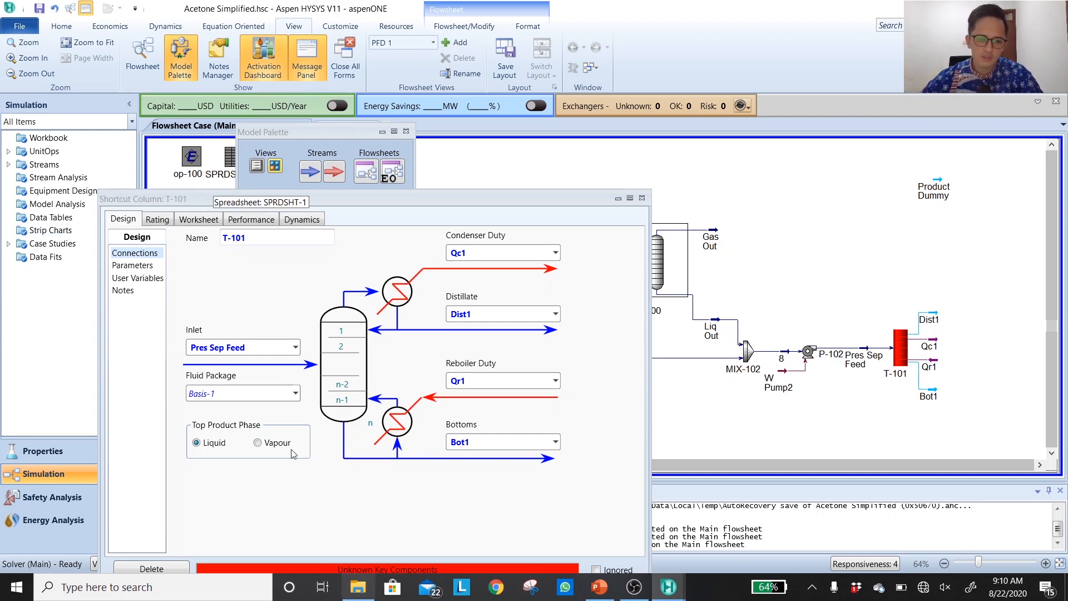
Display T-101's design parameters alongside the Pres Sep Feed composition to examine the feed's mole fractions
left_click(143, 265)
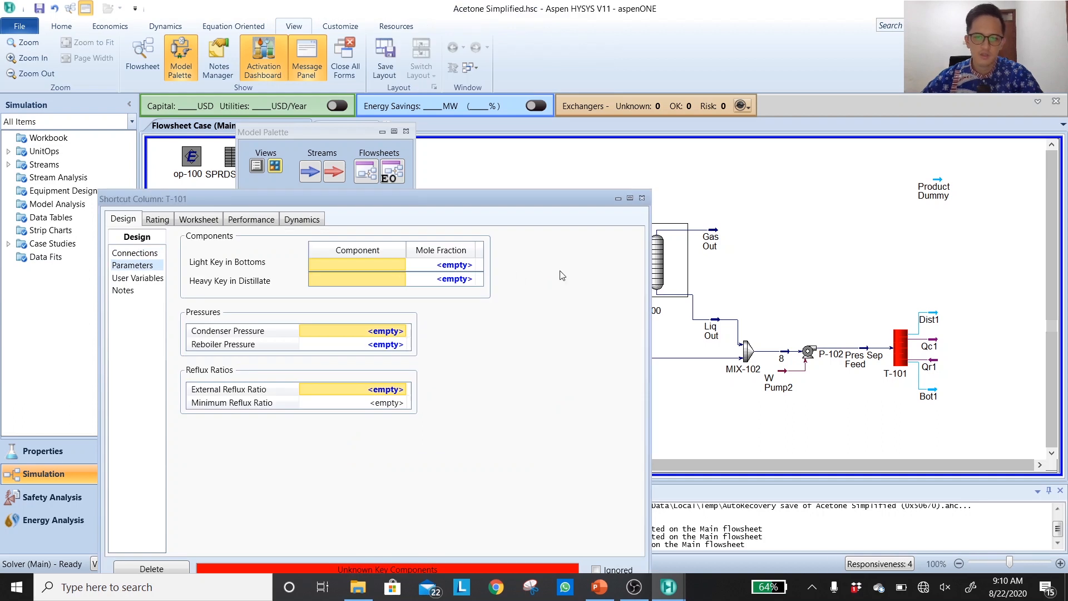
left_click_drag(433, 199, 348, 169)
double_click(861, 356)
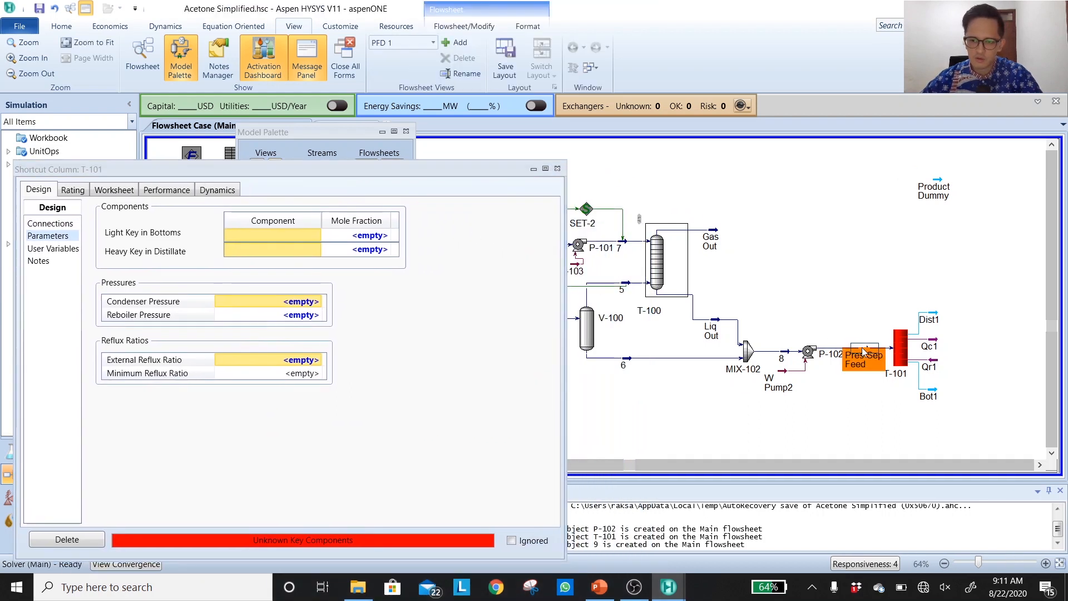
left_click_drag(106, 115, 499, 330)
left_click(476, 405)
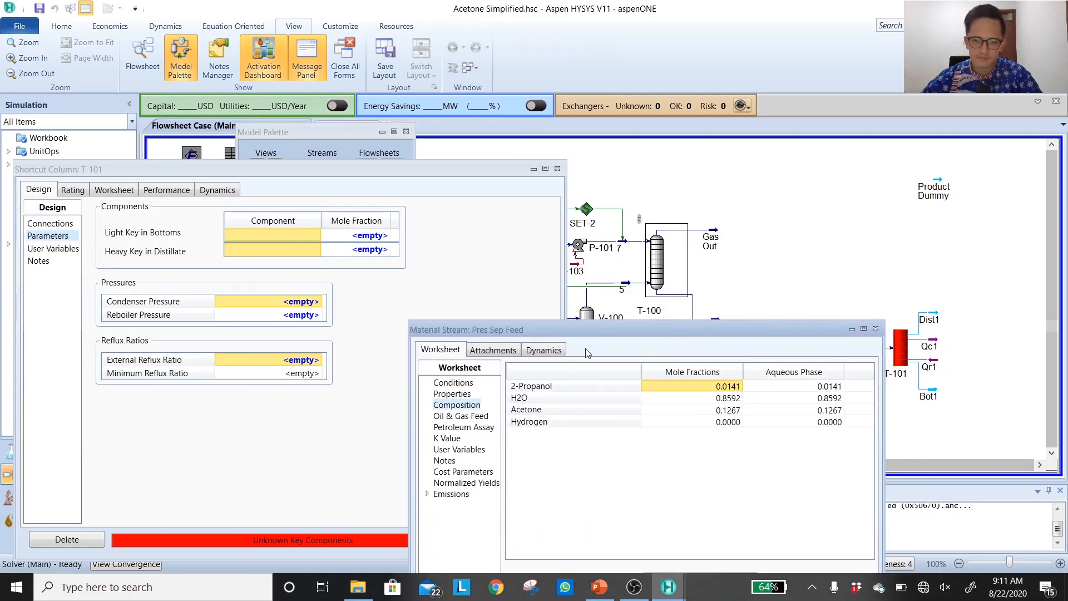
left_click_drag(595, 328, 659, 390)
left_click(448, 336)
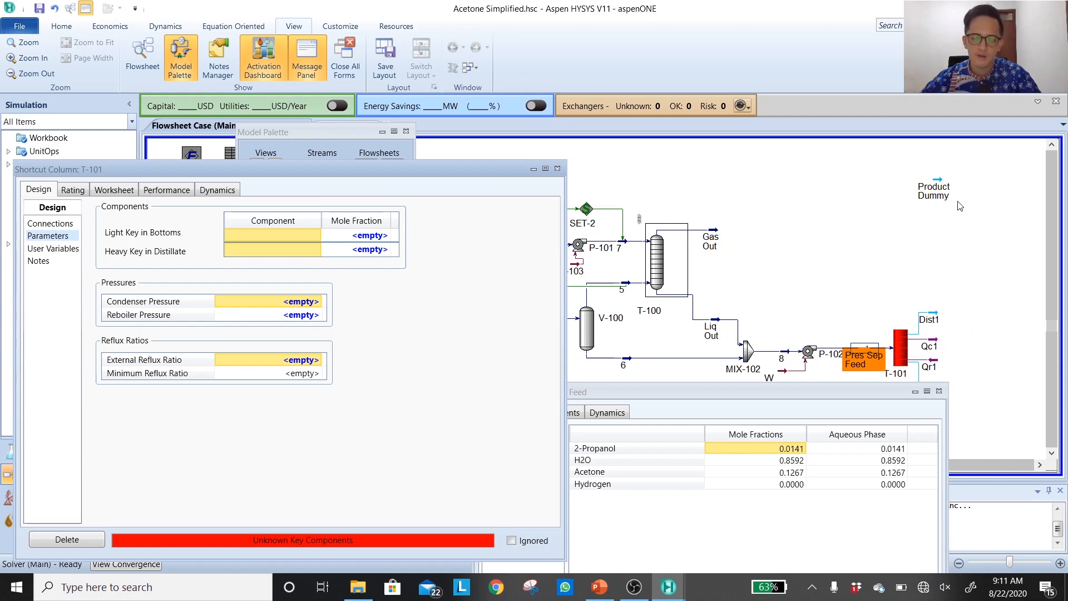
Specify 2-Propanol as T-101's heavy key in the distillate with a mole fraction of 0.002
left_click(282, 249)
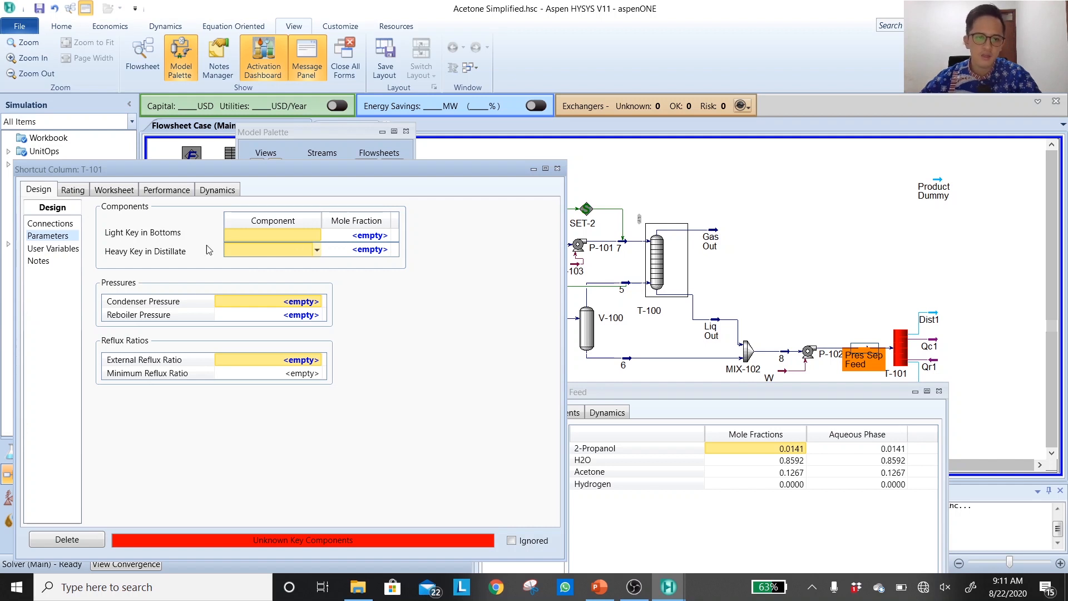
left_click(317, 250)
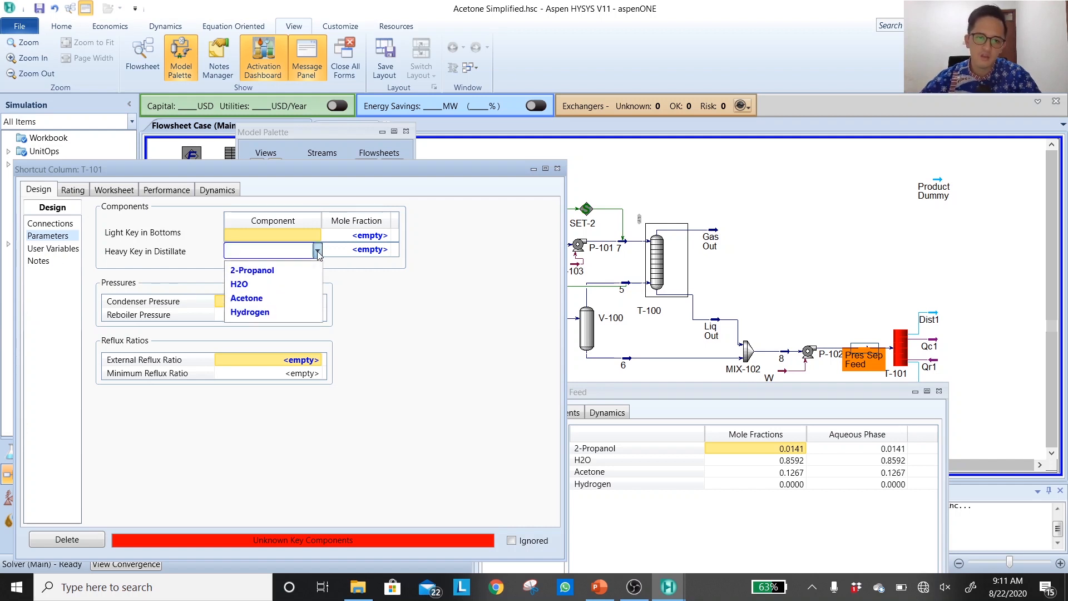
left_click(302, 270)
left_click(371, 250)
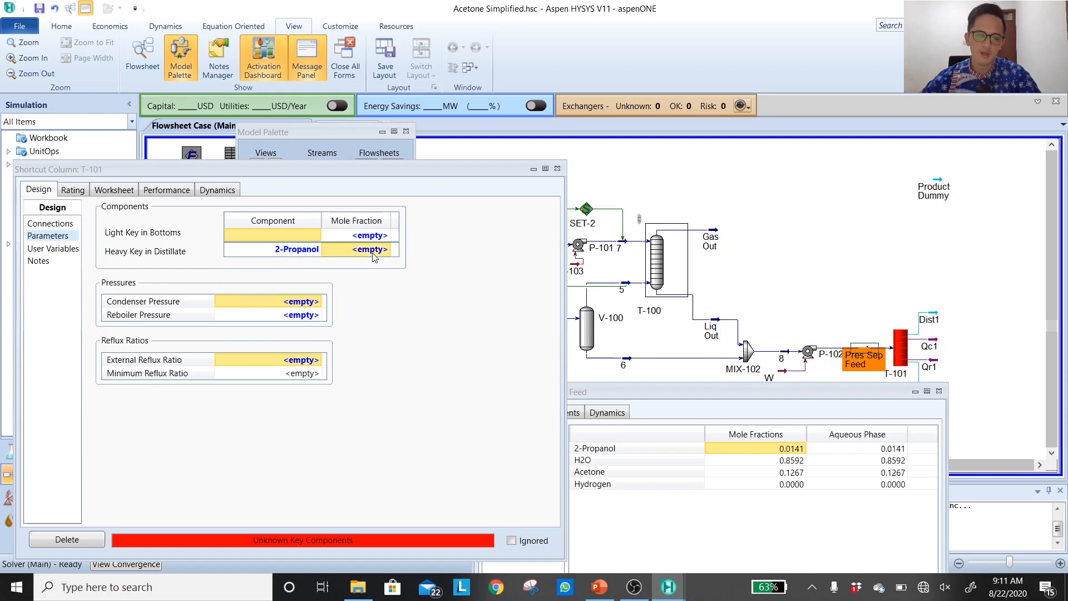
type("0.0")
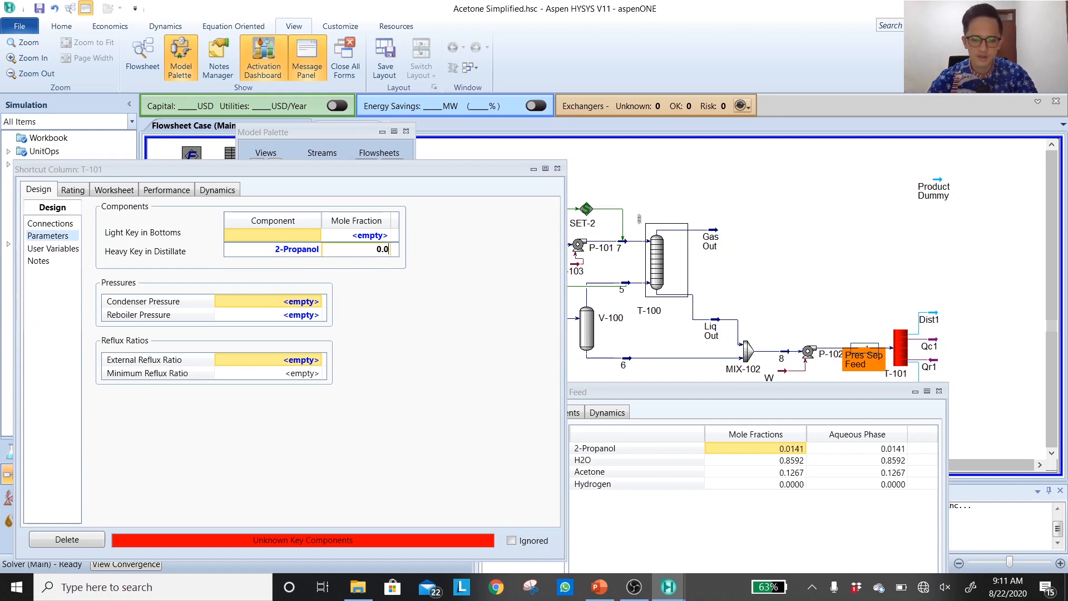
type("0")
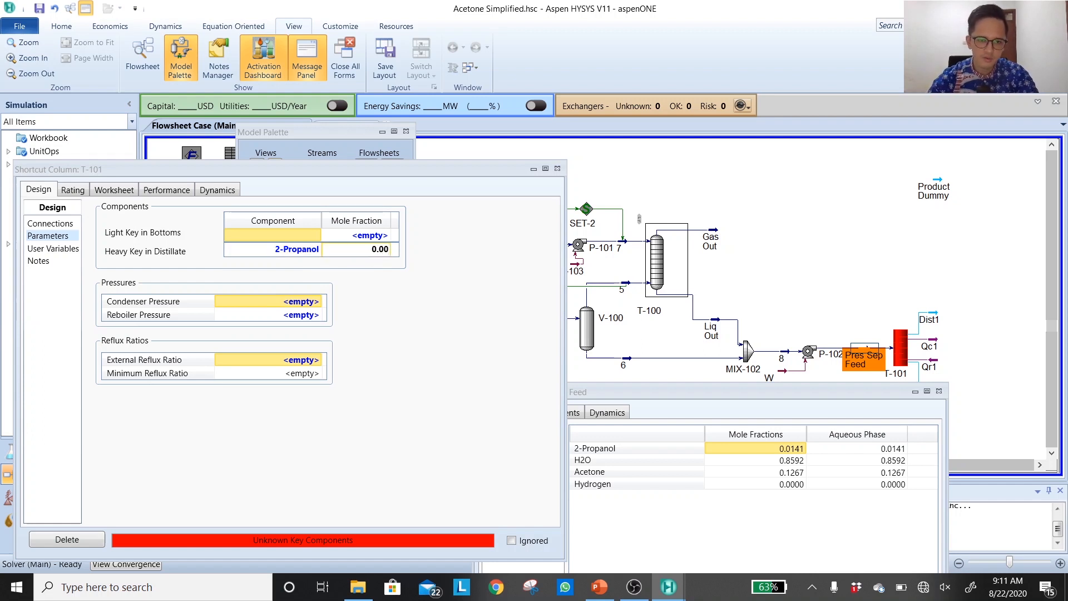
type("2")
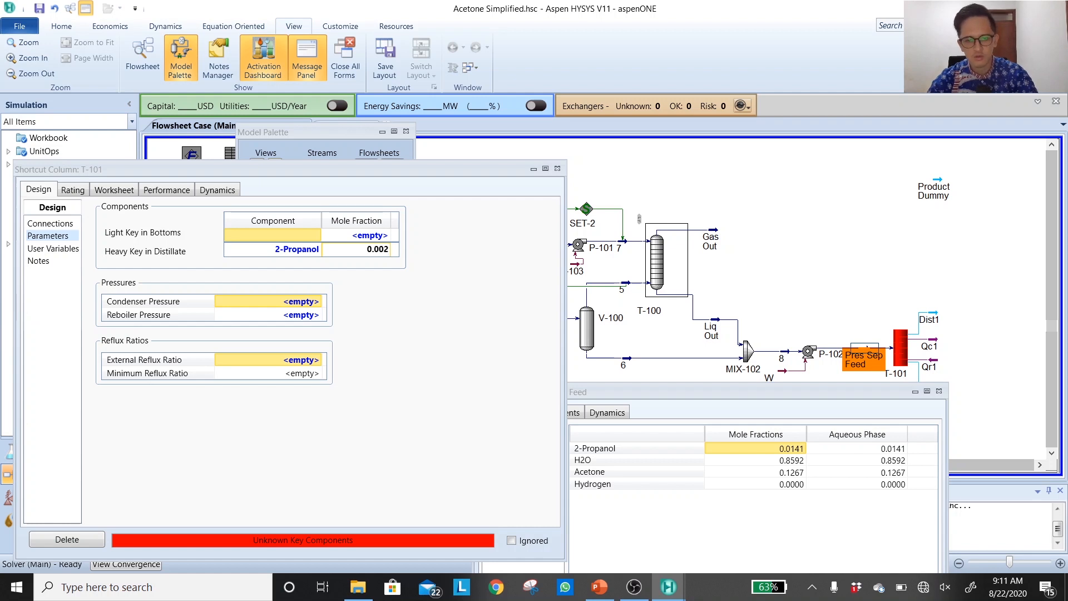
key("Return")
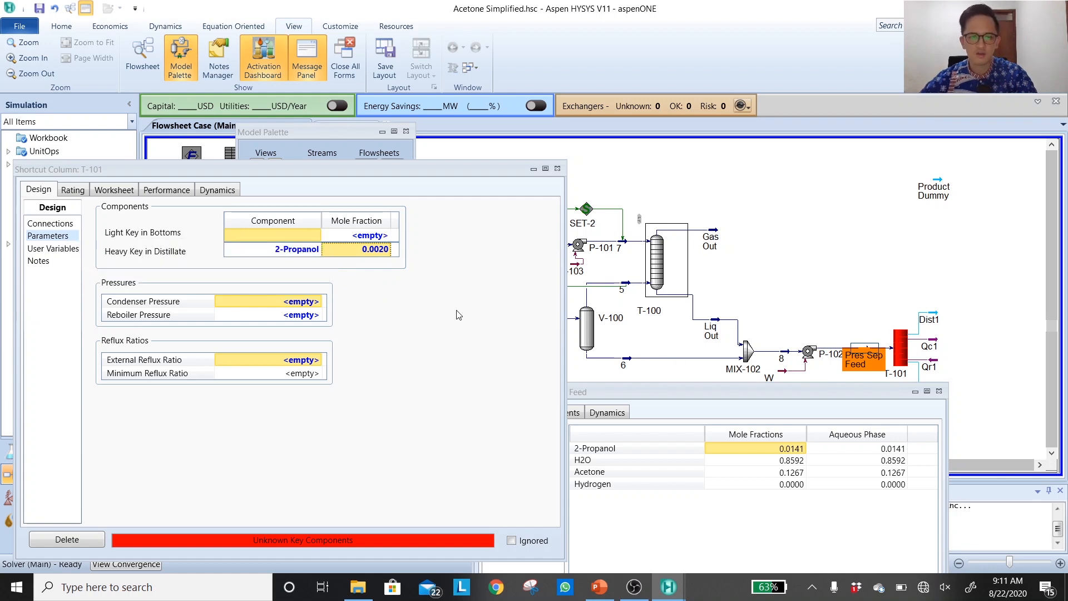
Try to specify 2-Propanol as T-101's light key in the bottoms
left_click(316, 235)
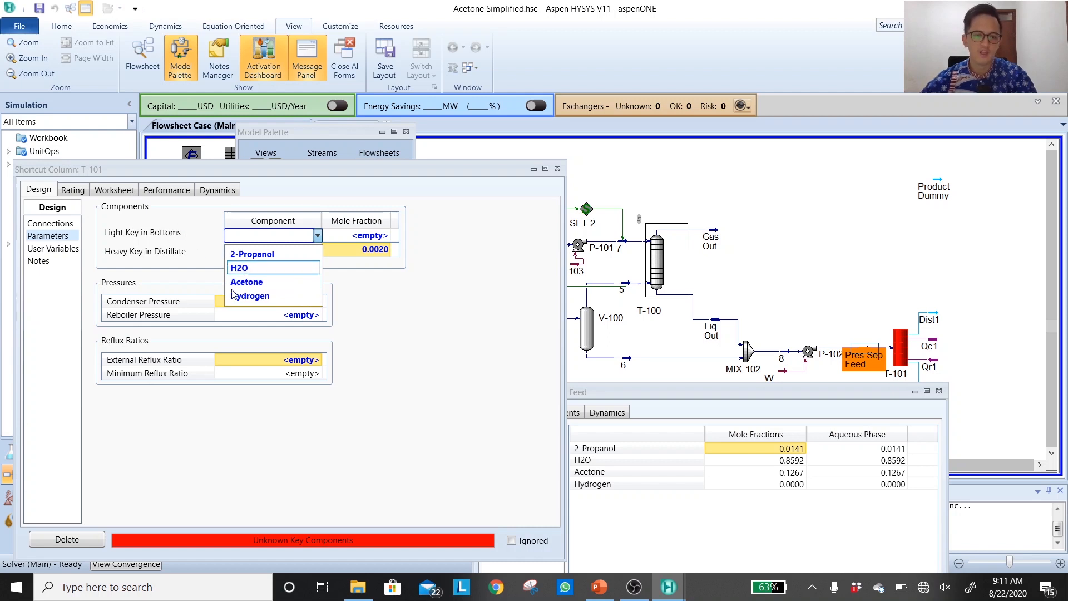
left_click(251, 254)
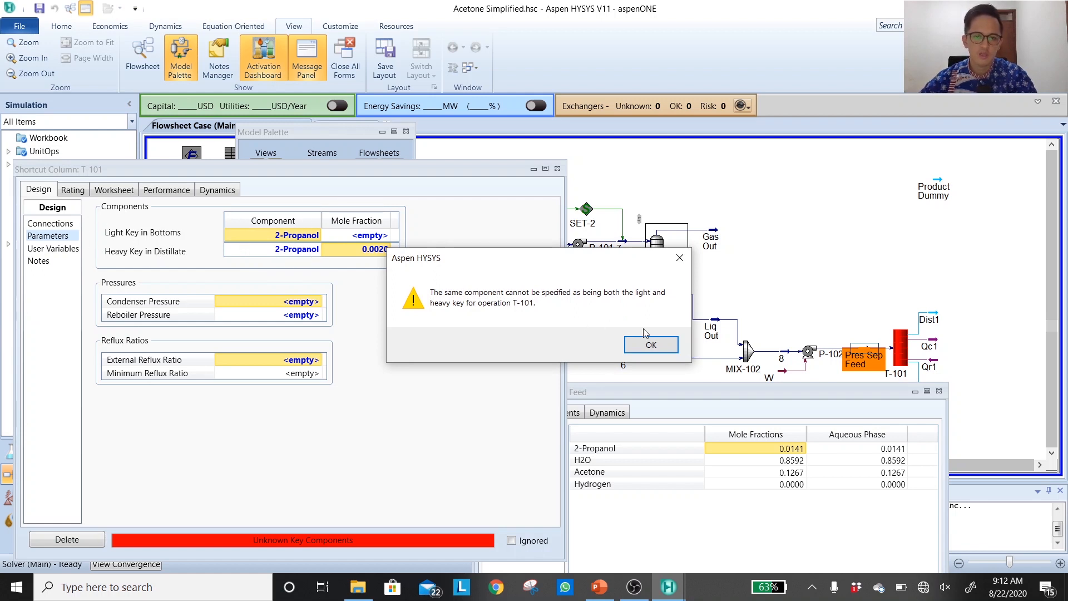
left_click(649, 344)
Specify Acetone as T-101's light key in the bottoms at mole fraction 0.001, and set the condenser pressure to 1.2 bar
left_click(317, 236)
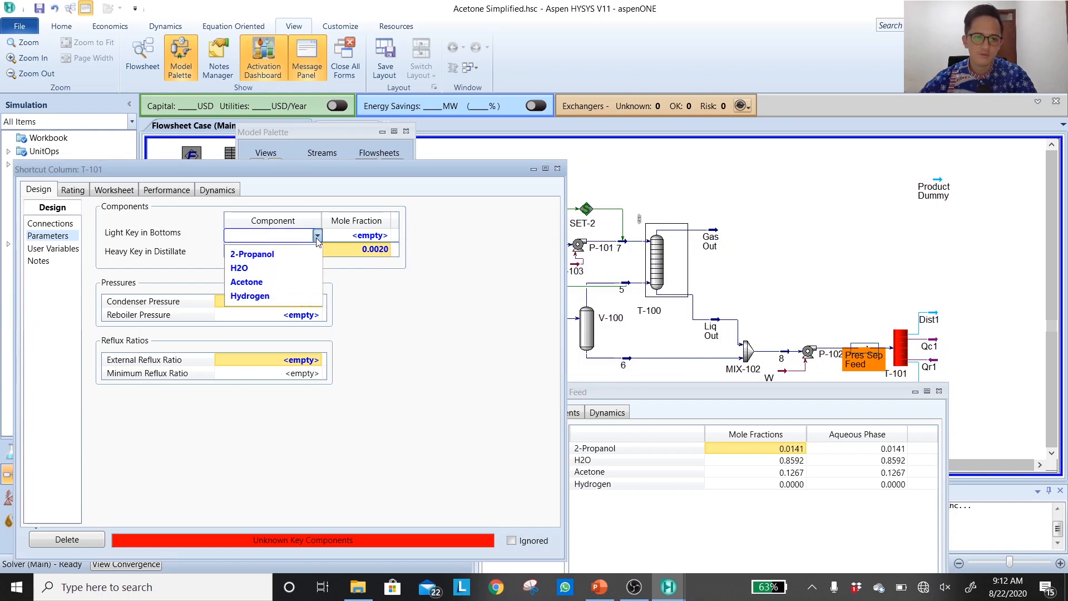
left_click(299, 282)
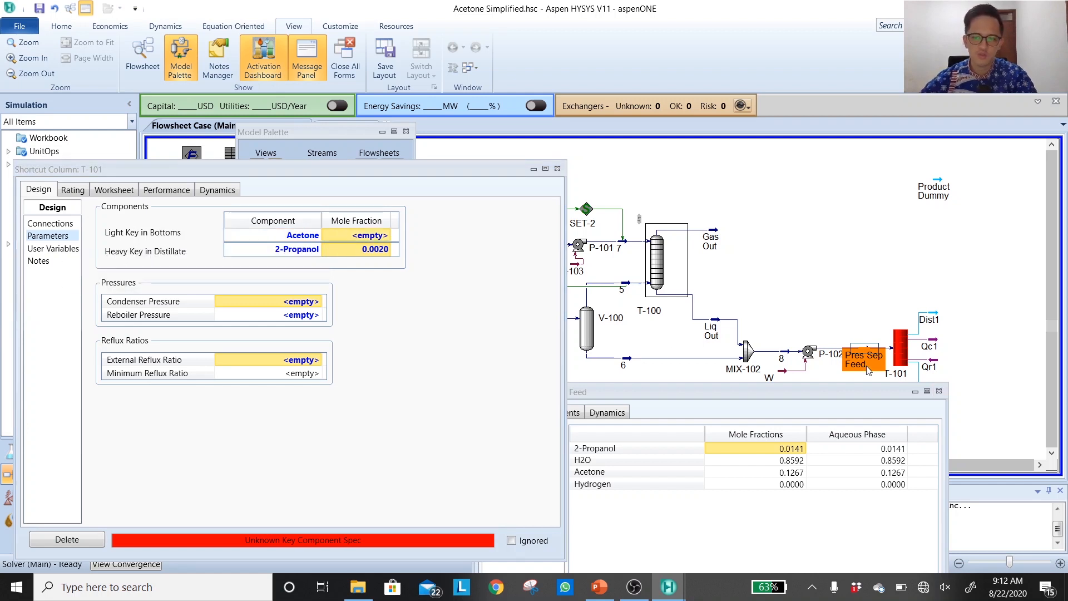
type("0.00")
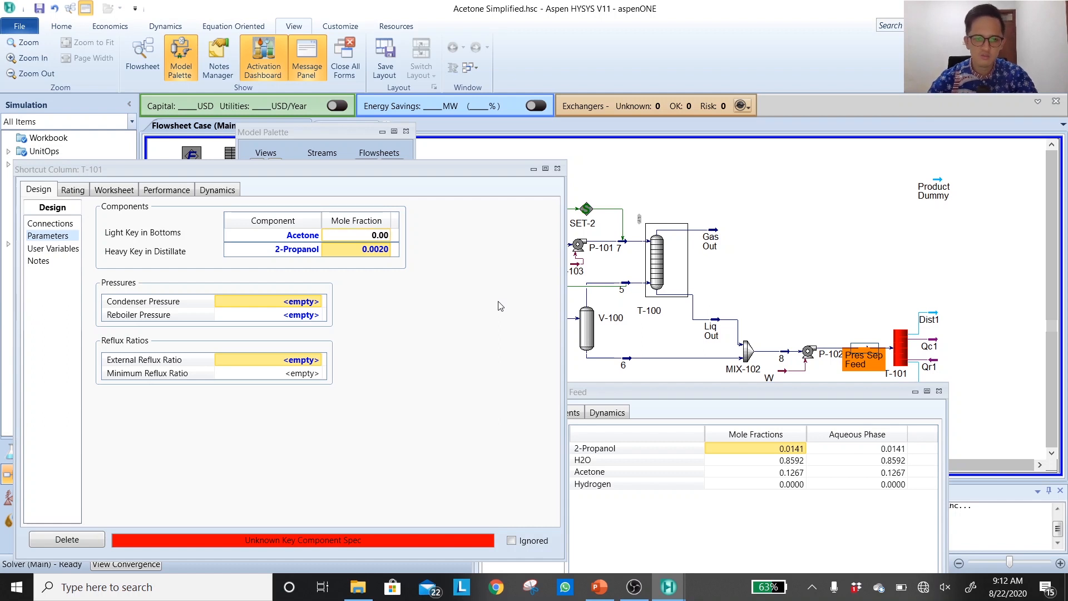
type("10")
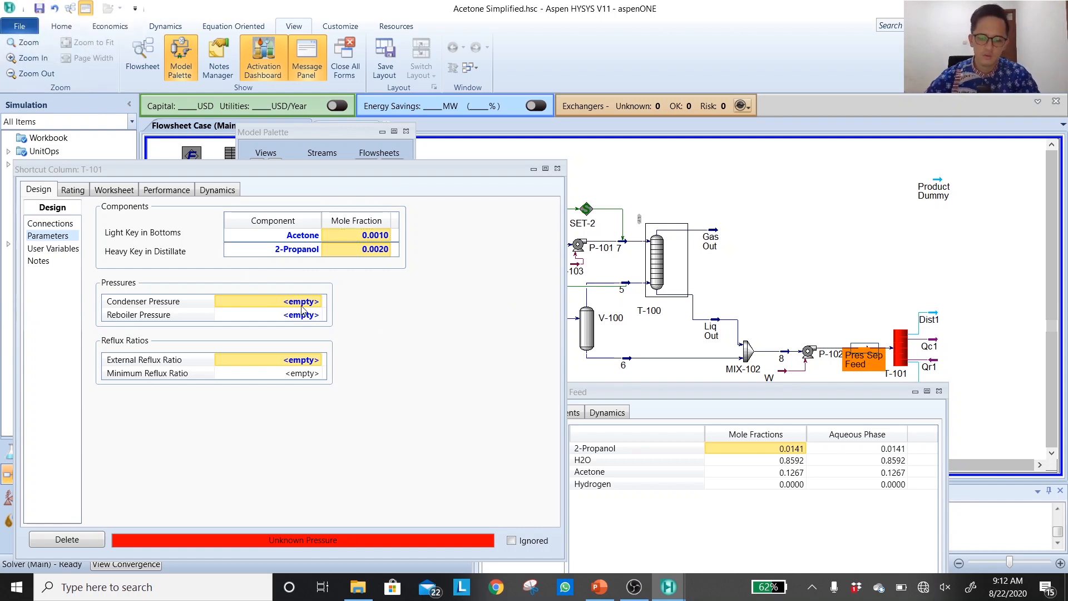
type("1.2")
key("Return")
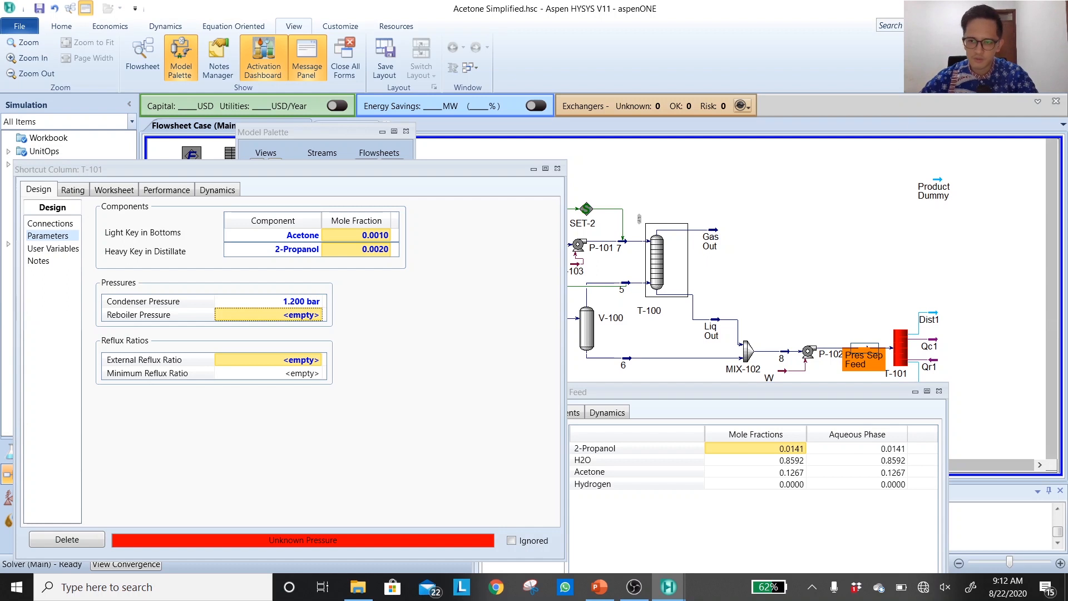
Set T-101's reboiler pressure to 1.4 bar, dismiss the resulting message and close the column form
type("1")
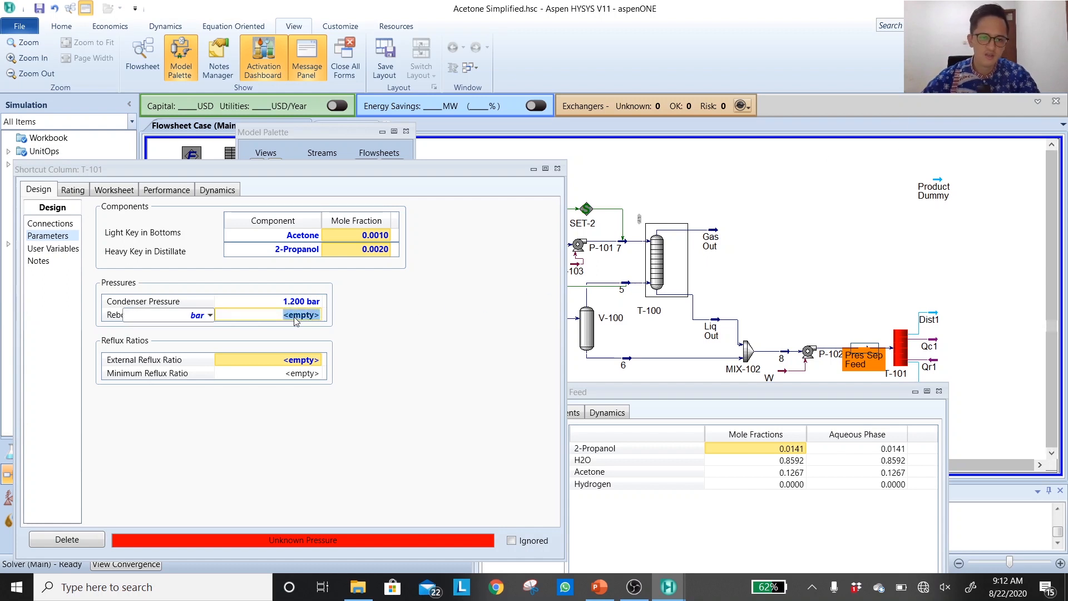
type(".4")
key("Return")
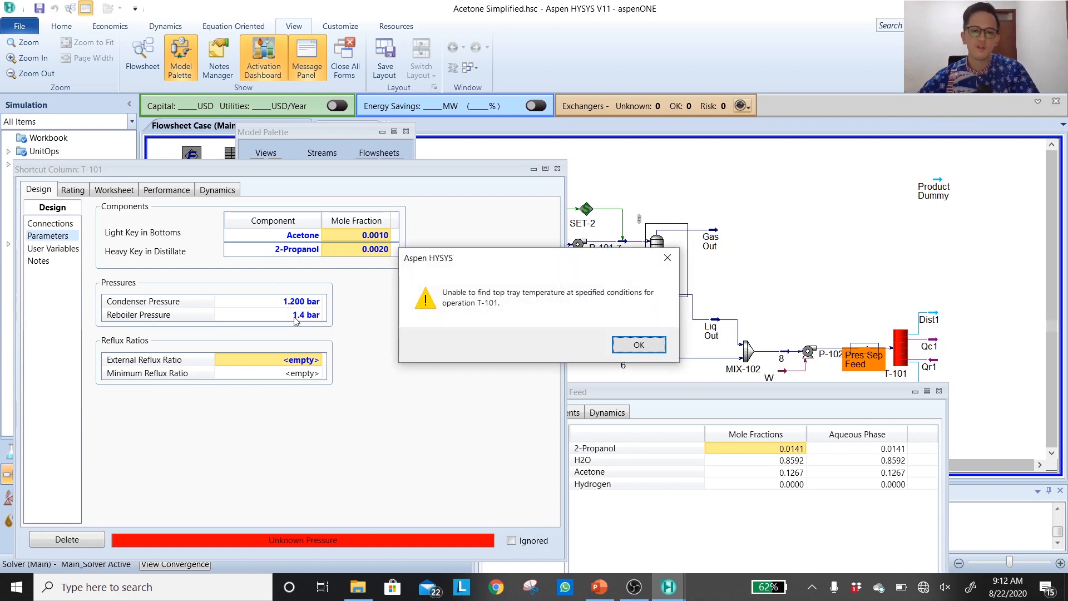
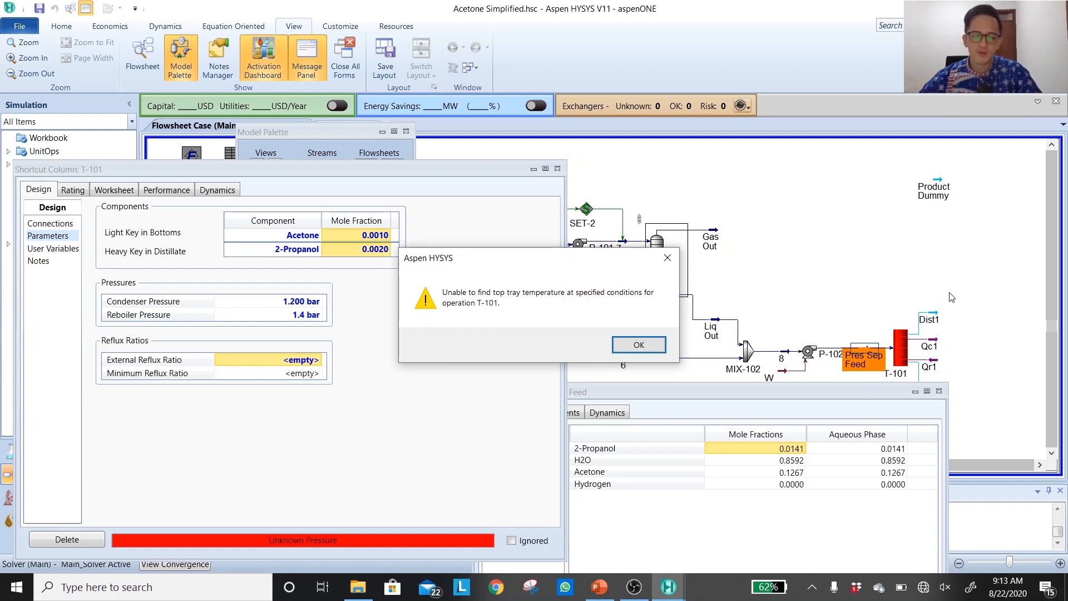
left_click(630, 343)
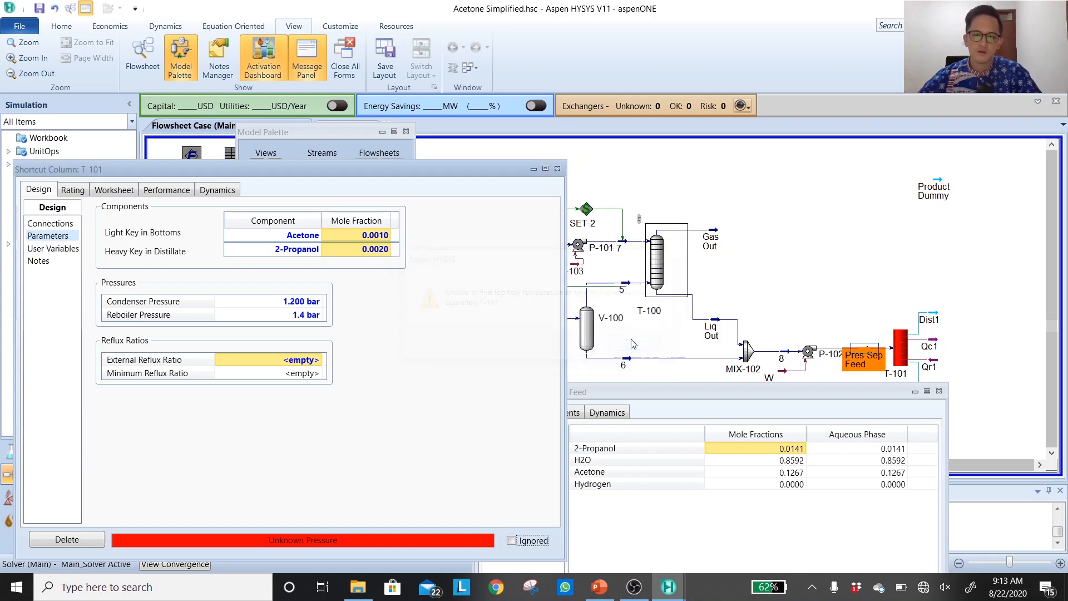
left_click(557, 168)
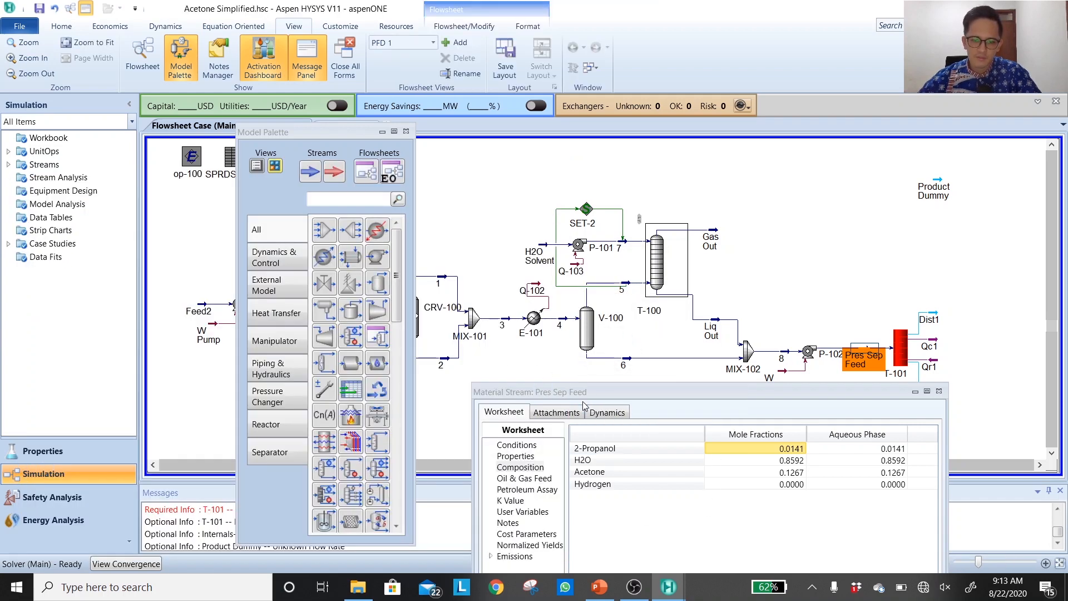
Examine the mole fractions of acetone, H2O, 2-Propanol and hydrogen in the Pres Sep Feed composition
left_click_drag(757, 384, 507, 198)
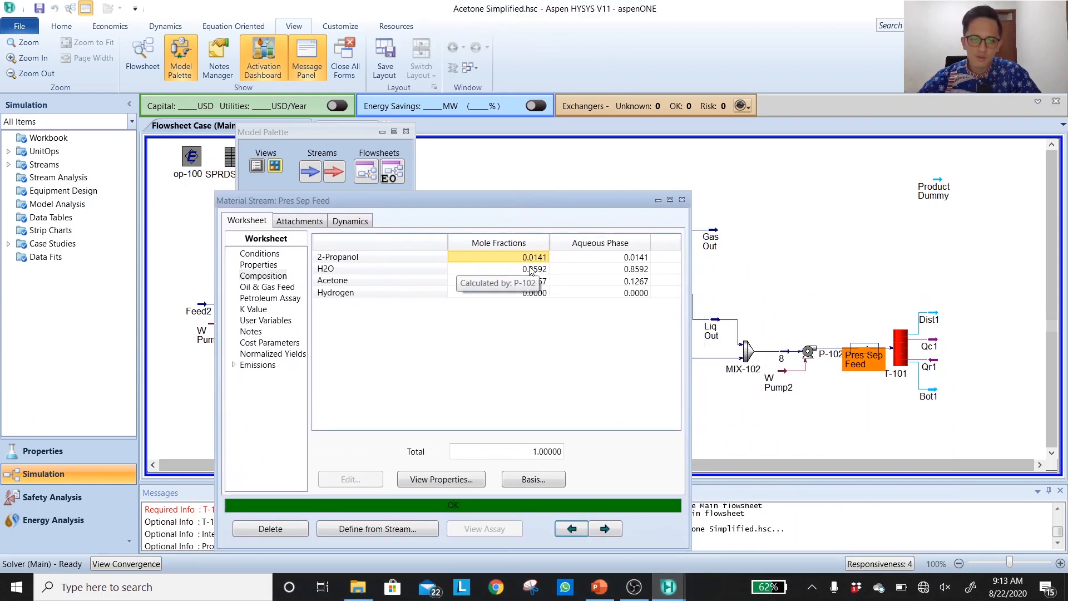
left_click(539, 283)
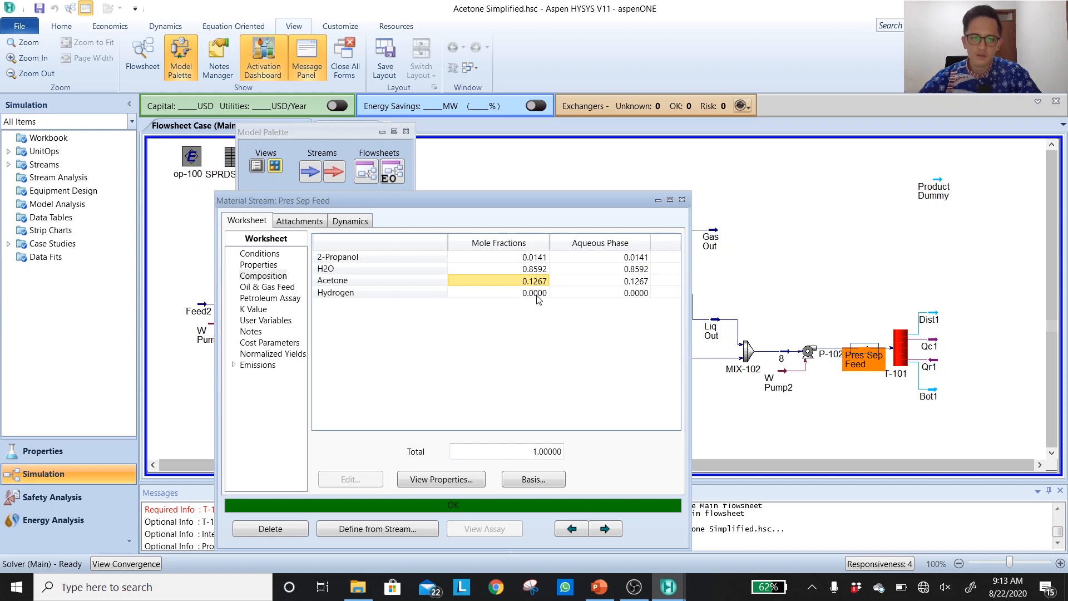
left_click(535, 271)
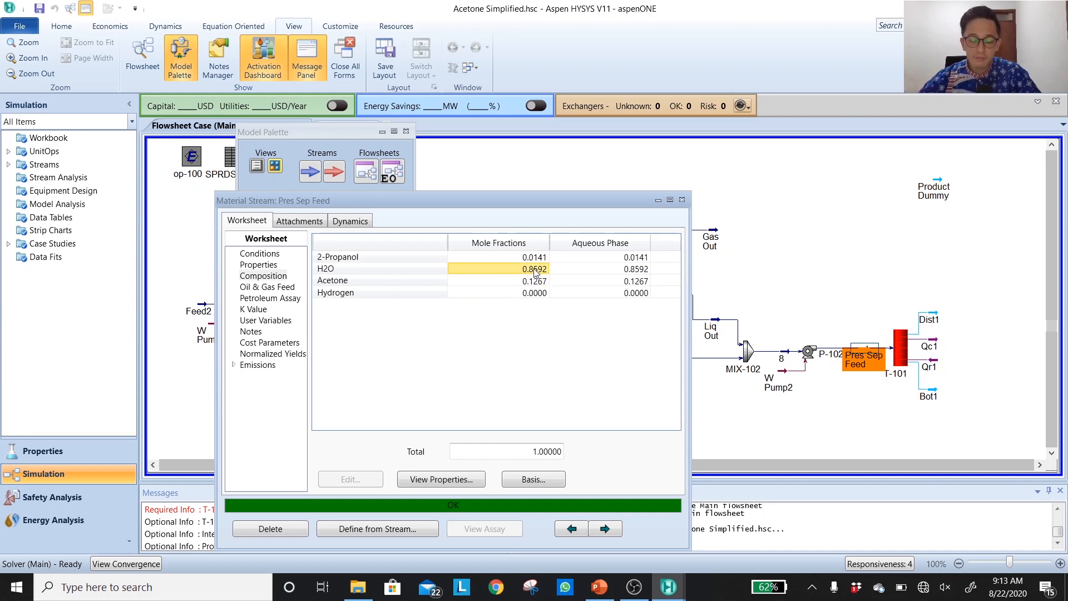
left_click(539, 260)
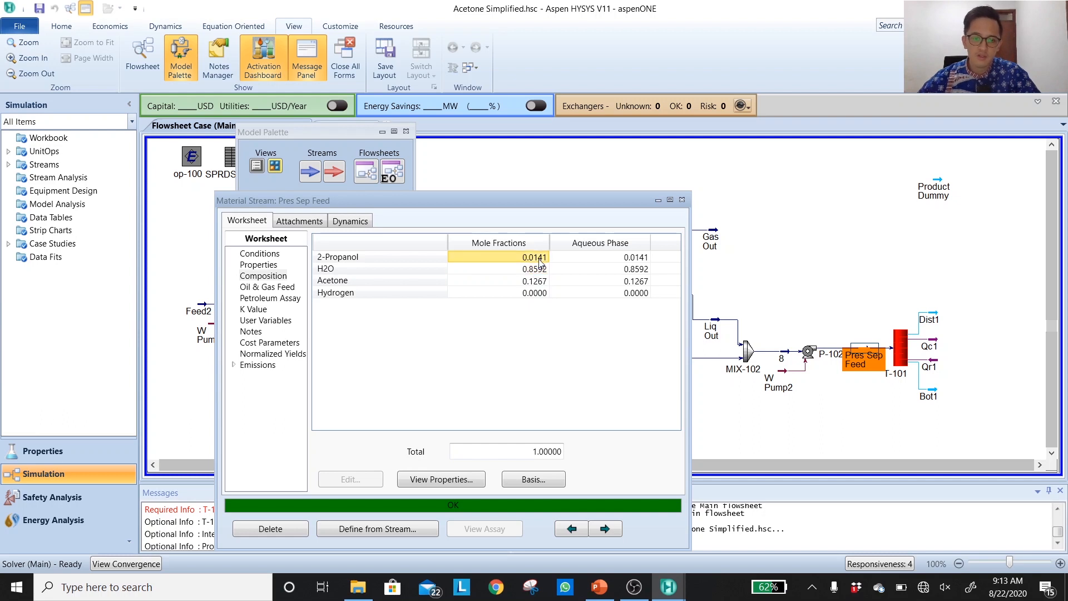
left_click(539, 295)
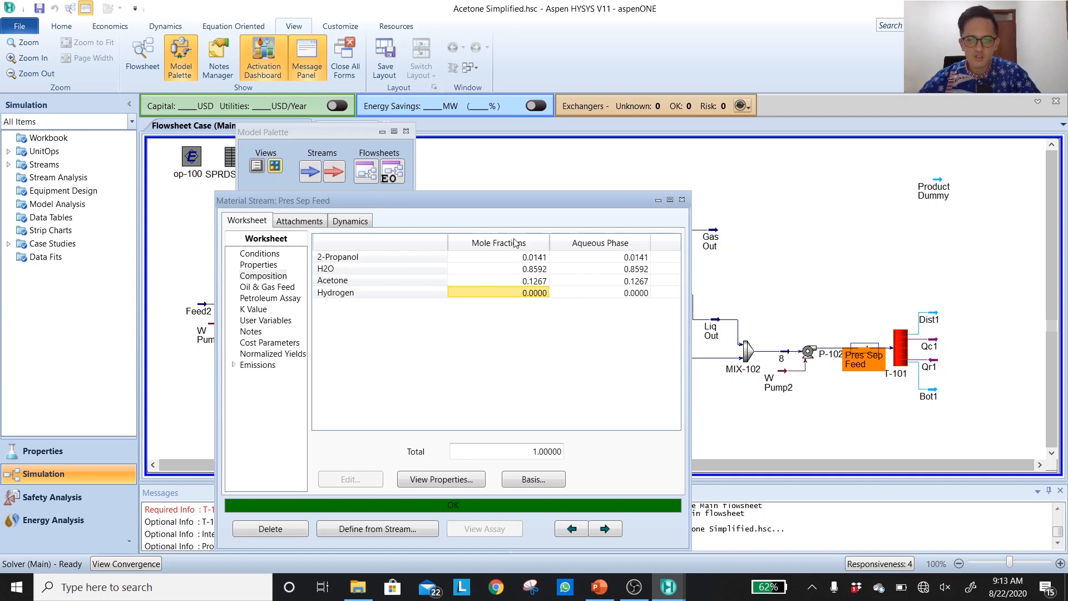
Switch the Pres Sep Feed composition basis to mole flows and check the hydrogen flow
left_click(556, 481)
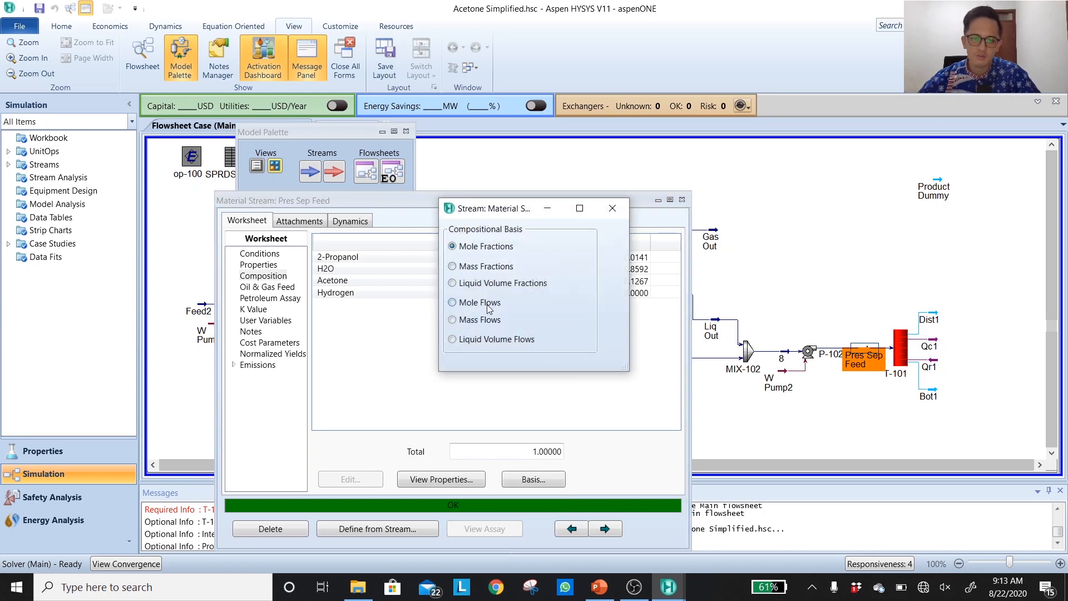
left_click(480, 302)
left_click(611, 208)
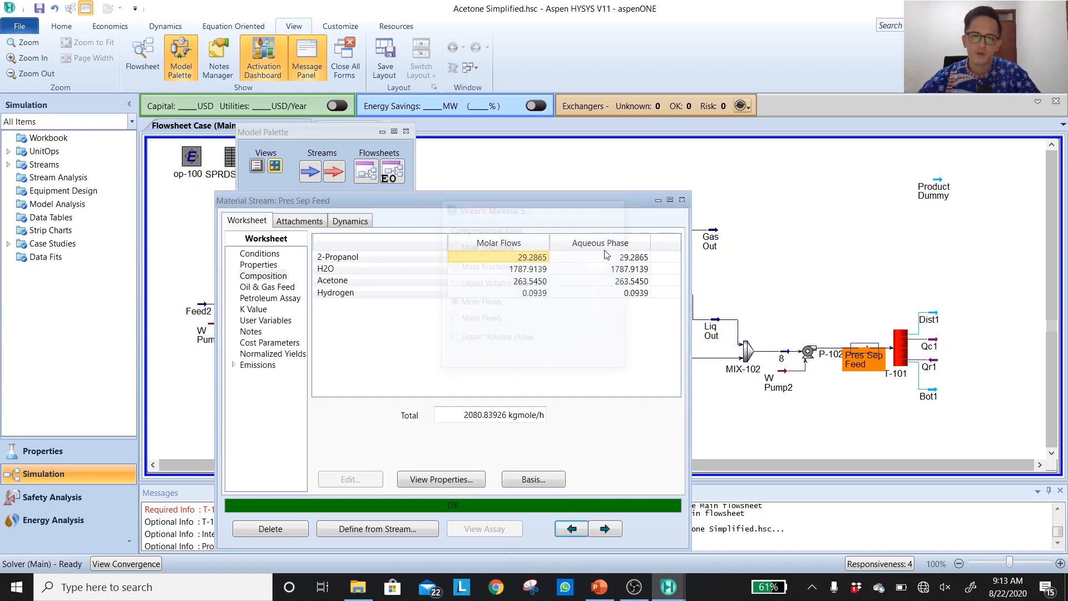
left_click(534, 294)
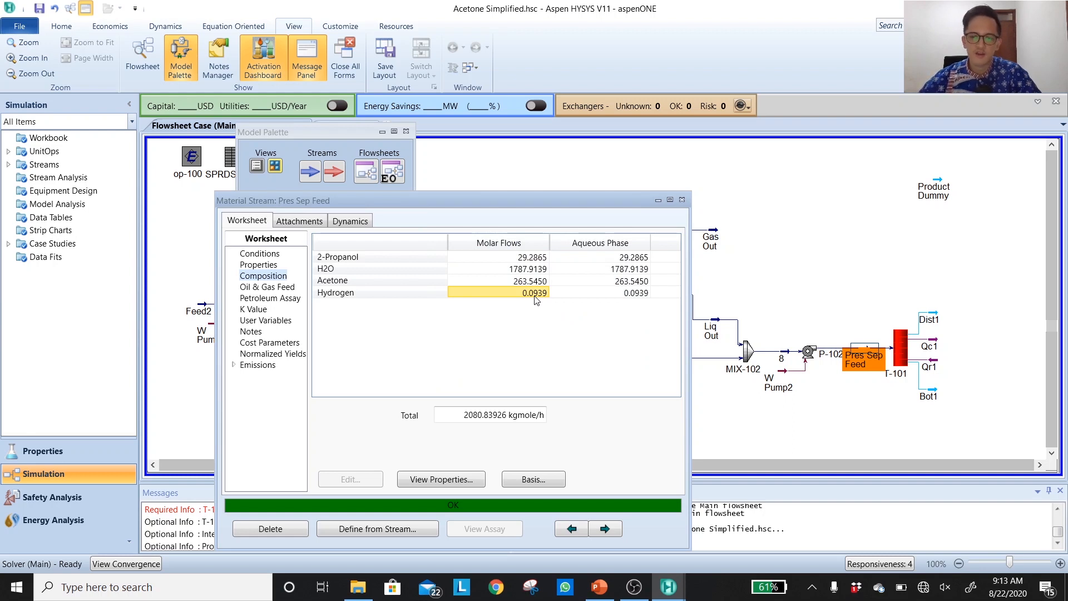
Review T-101's connections alongside its product streams on the flowsheet, and close the column form
left_click(881, 346)
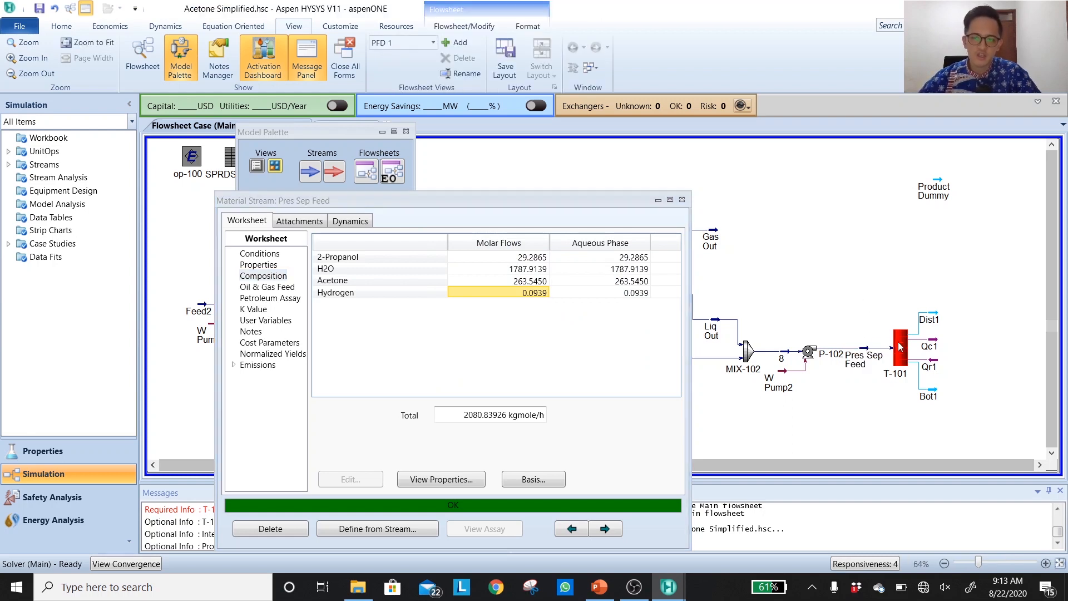
double_click(901, 346)
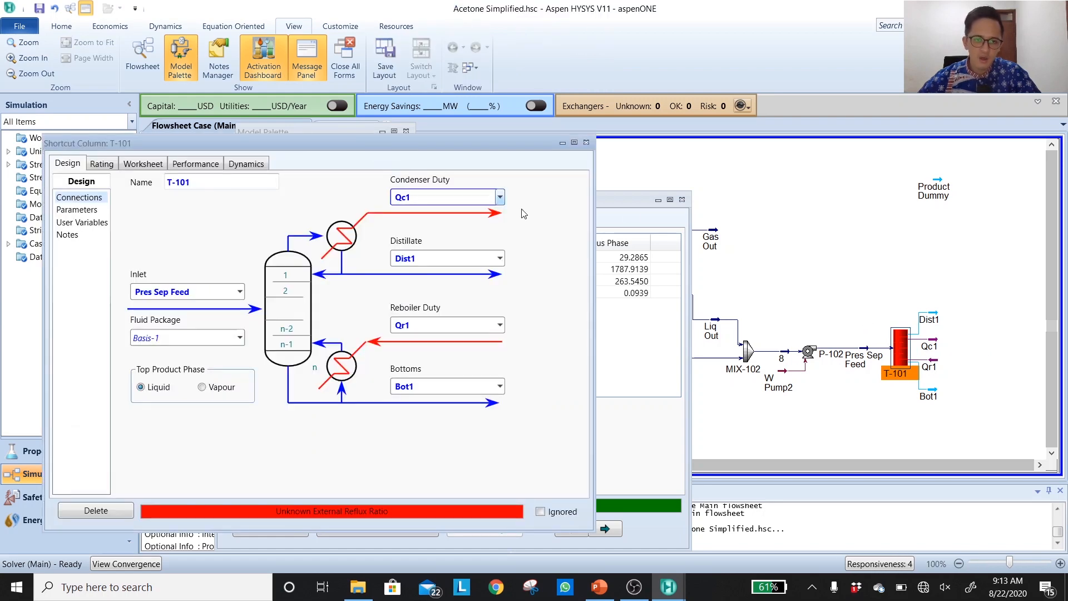
left_click_drag(399, 145, 253, 198)
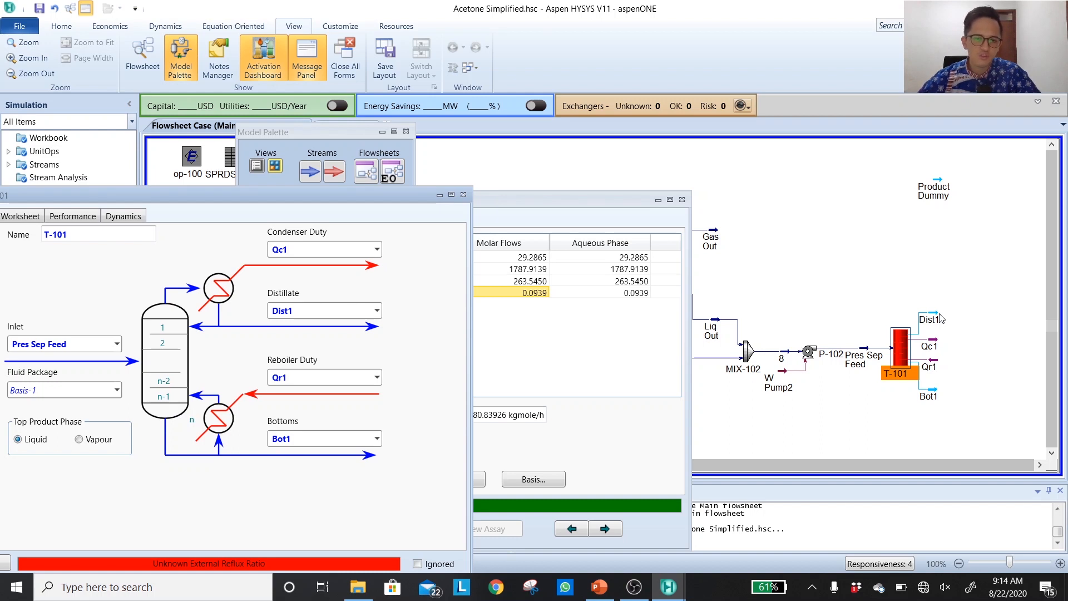
left_click(464, 194)
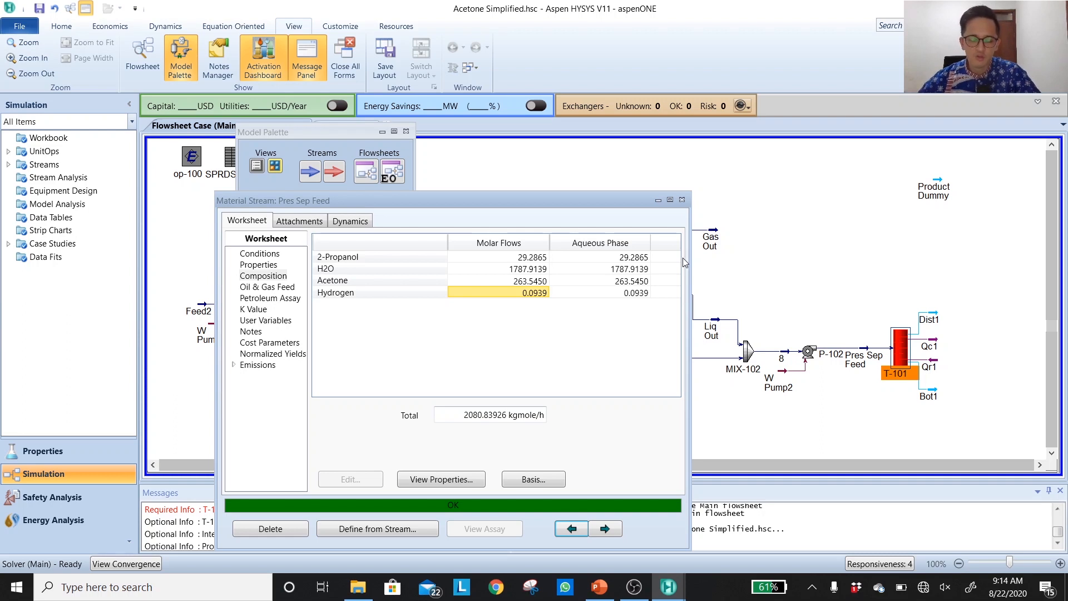
Close the Model Palette and arrange T-101's design parameters beside the Pres Sep Feed molar flows below the flowsheet
left_click_drag(536, 201, 671, 308)
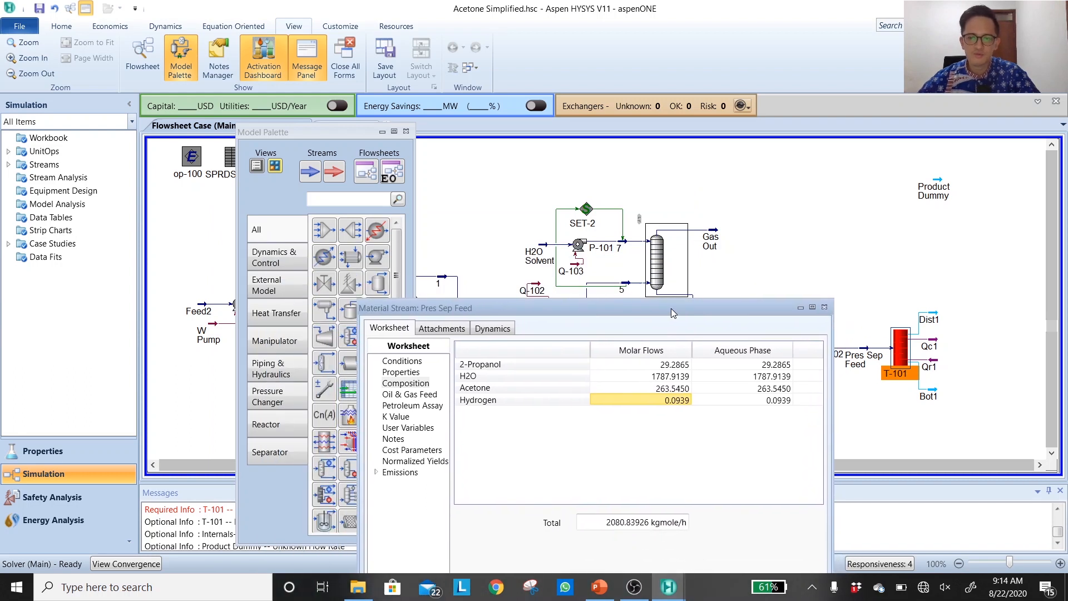
left_click(405, 132)
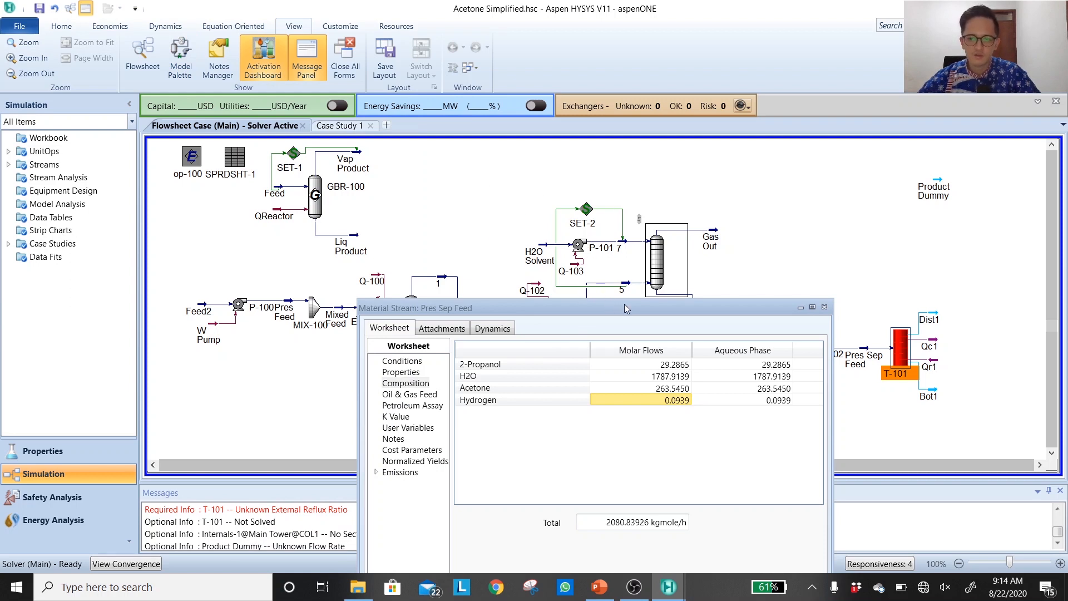
left_click_drag(630, 313, 579, 441)
double_click(897, 350)
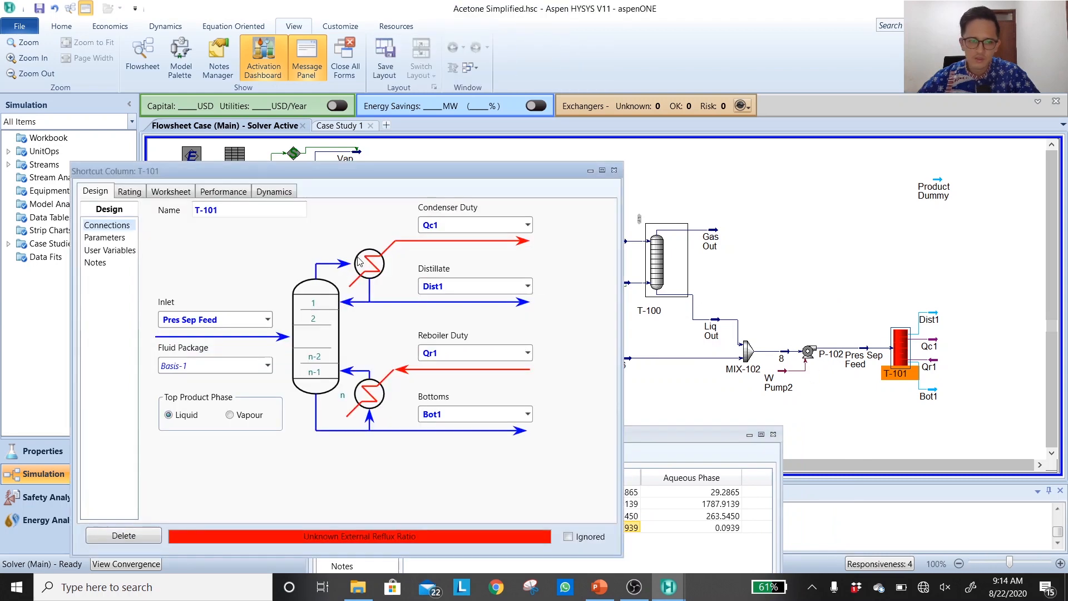
left_click(114, 238)
left_click_drag(251, 171, 724, 370)
left_click_drag(451, 435, 313, 411)
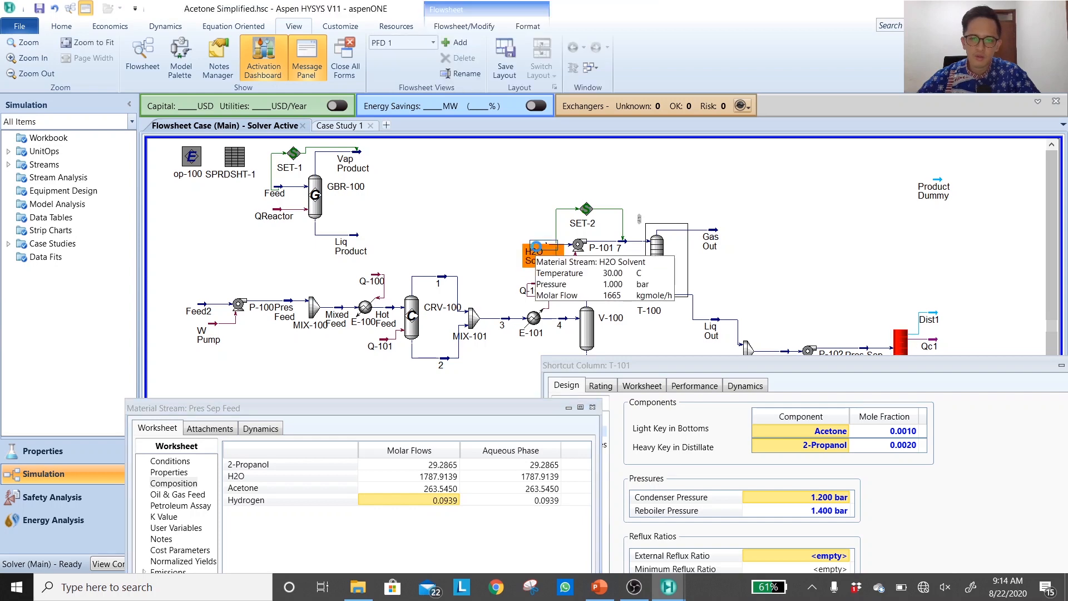
Display the H2O Solvent stream's conditions beside the flowsheet and label all flowsheet streams with their mass flows
double_click(537, 247)
left_click_drag(399, 198, 168, 172)
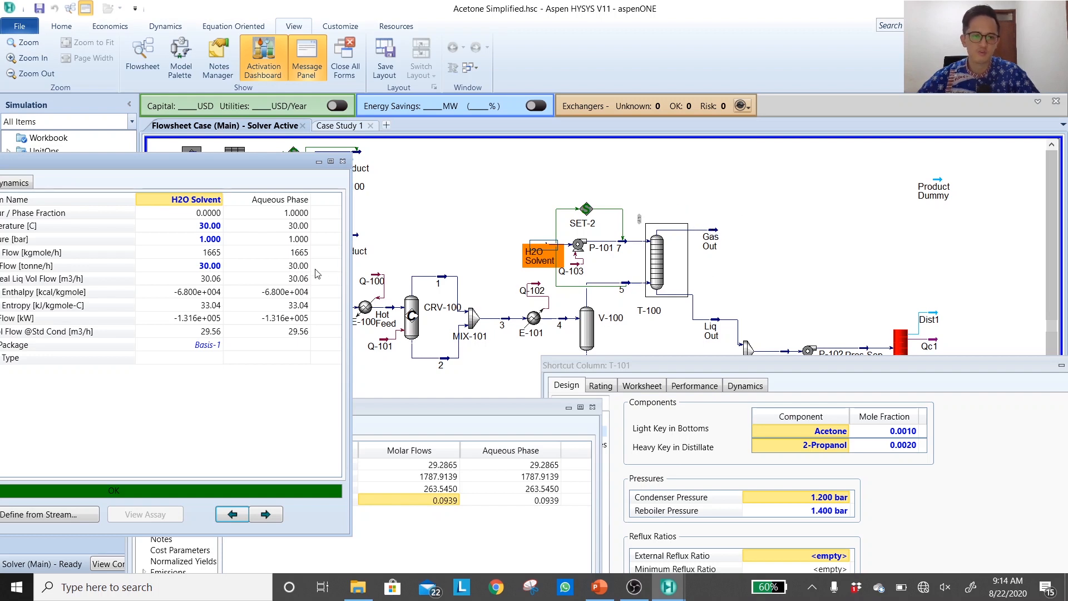
mouse_move(190, 271)
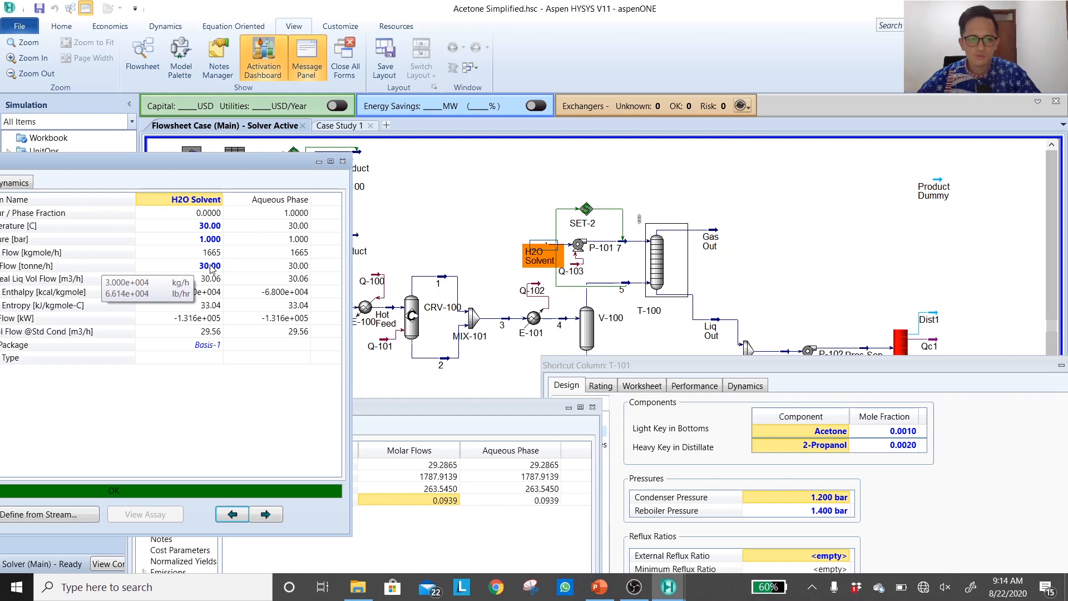
left_click(452, 185)
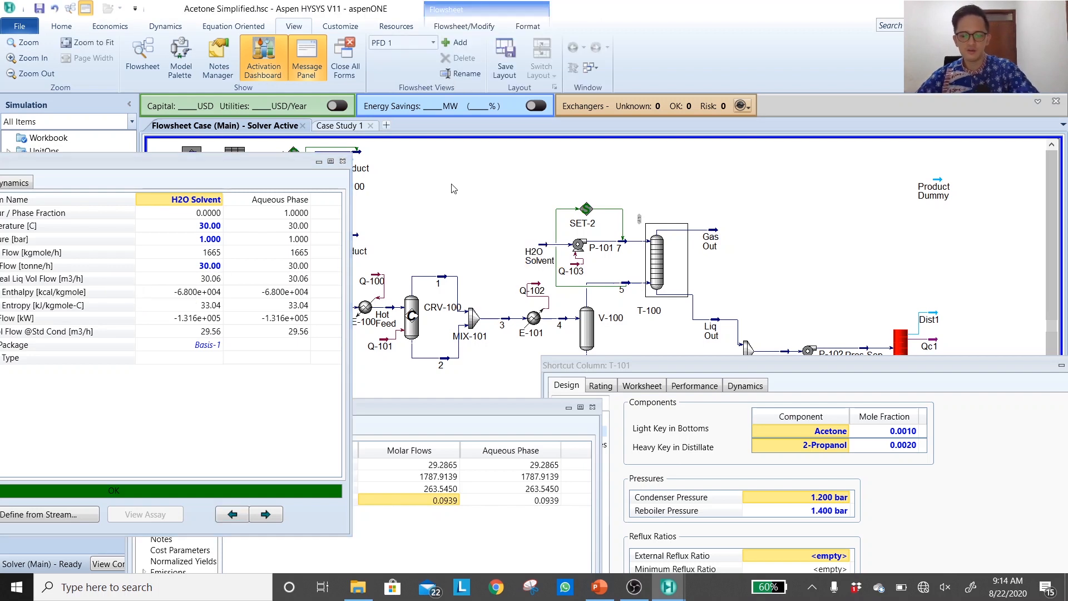
key("shift+m")
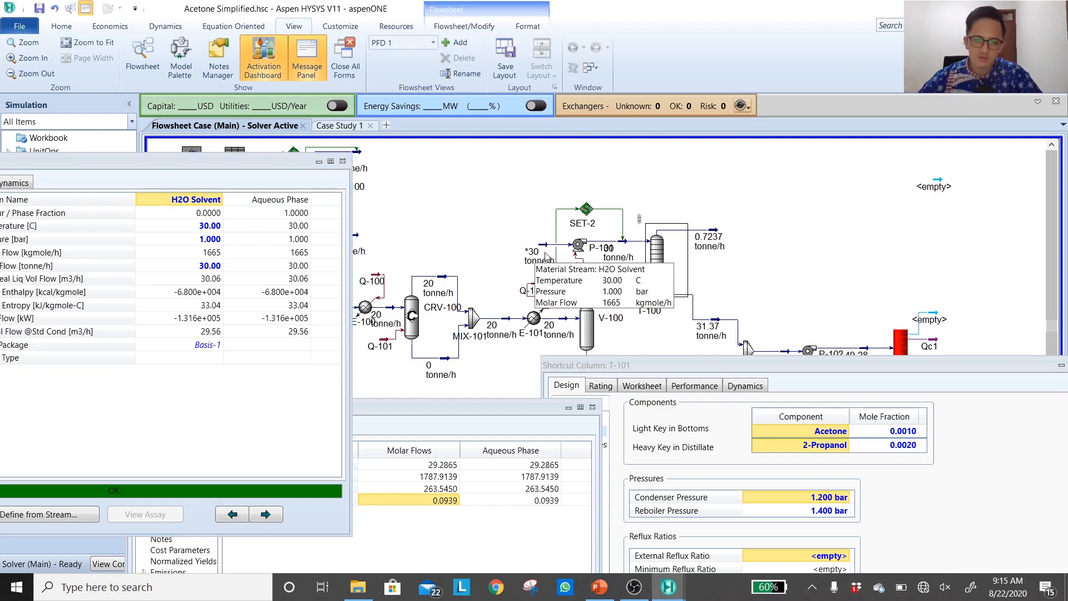
mouse_move(545, 266)
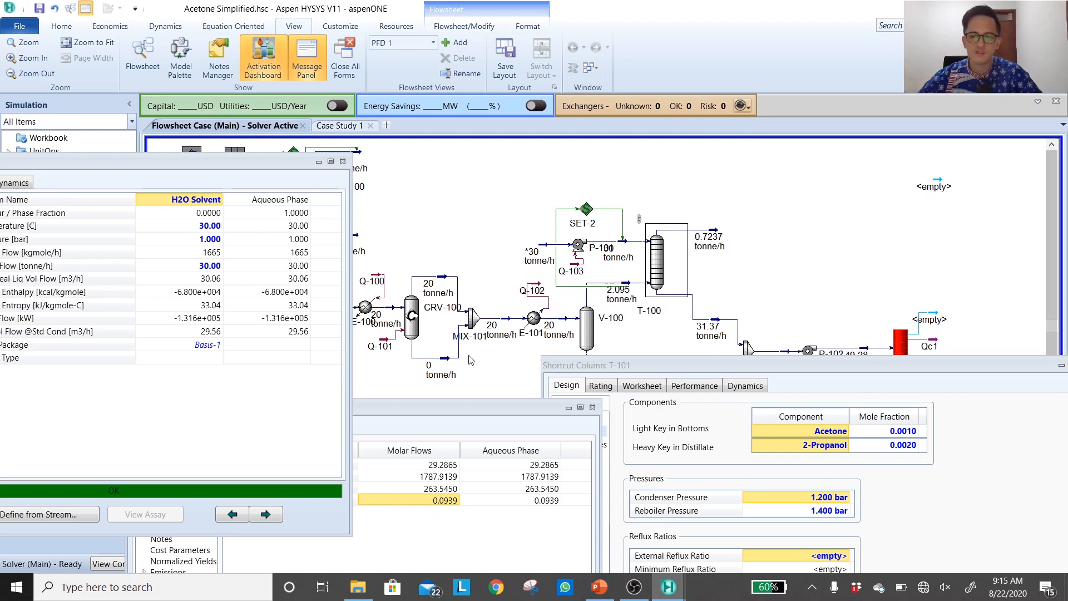
Set the H2O Solvent stream's mass flow to 3 tonne/h
mouse_move(213, 273)
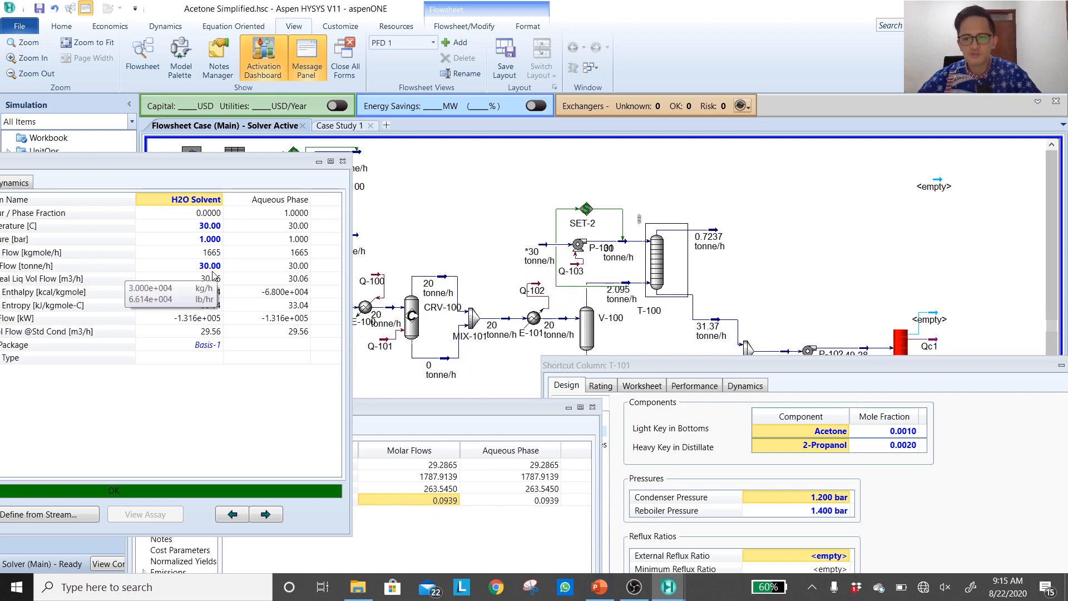
left_click(213, 268)
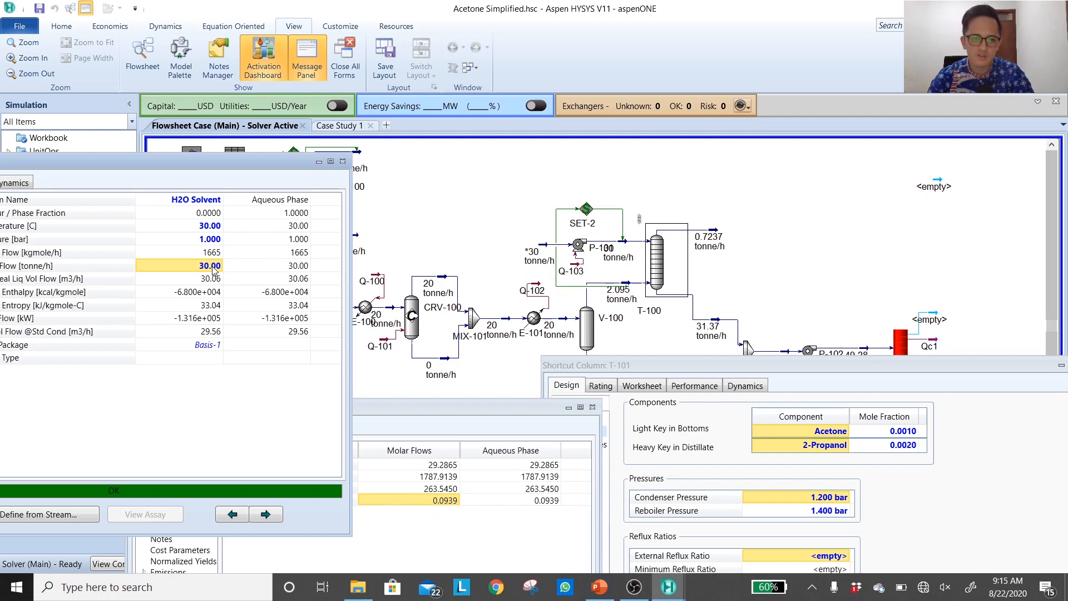
type("3")
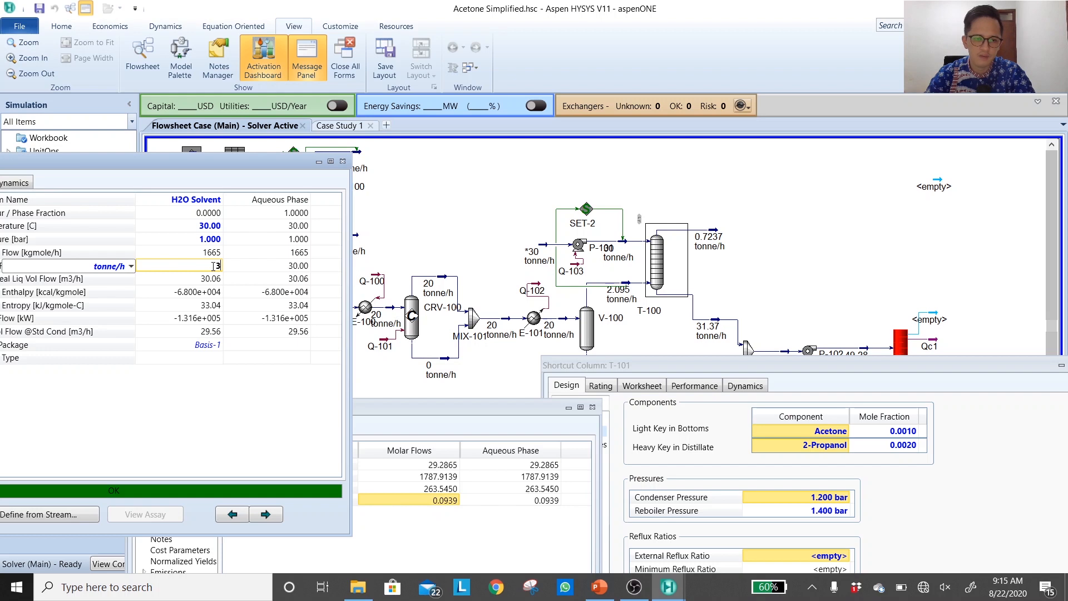
key("Return")
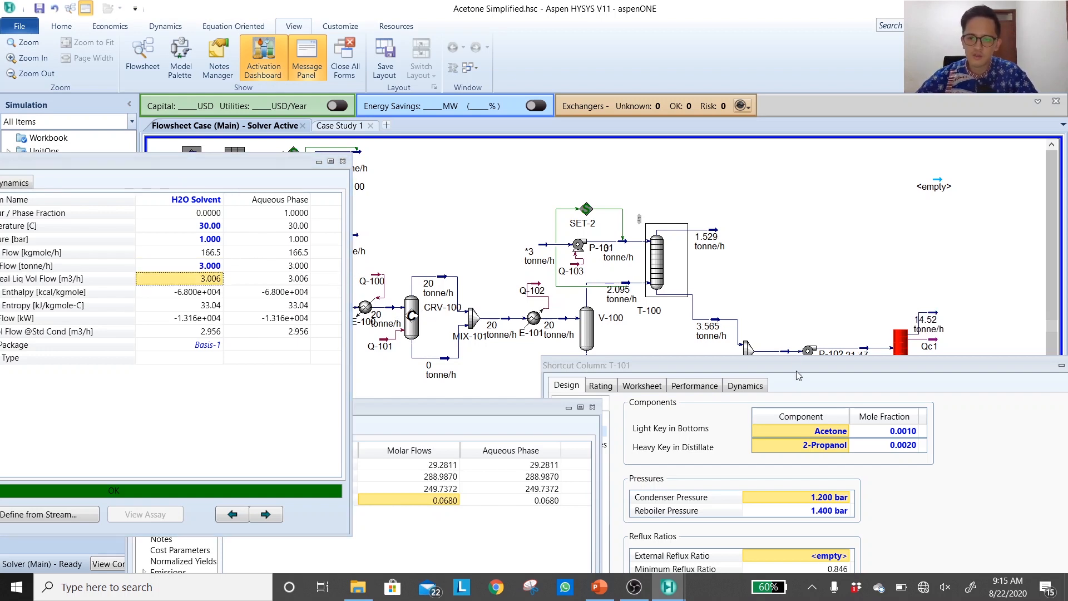
Close the Pres Sep Feed form and reposition T-101's parameters to check its product flows and minimum reflux ratio
left_click_drag(796, 371, 796, 410)
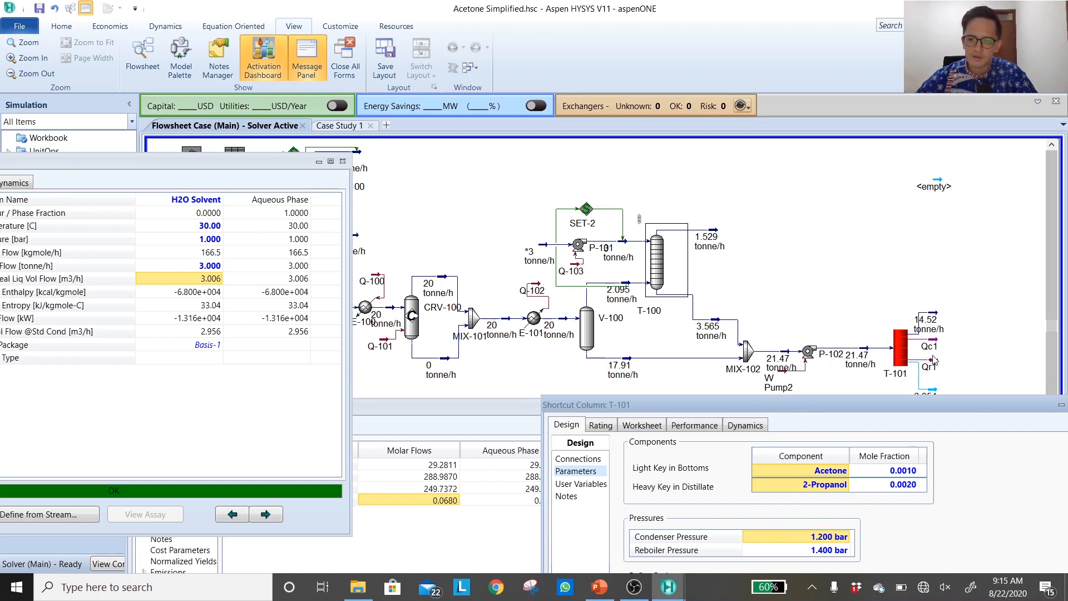
left_click(506, 415)
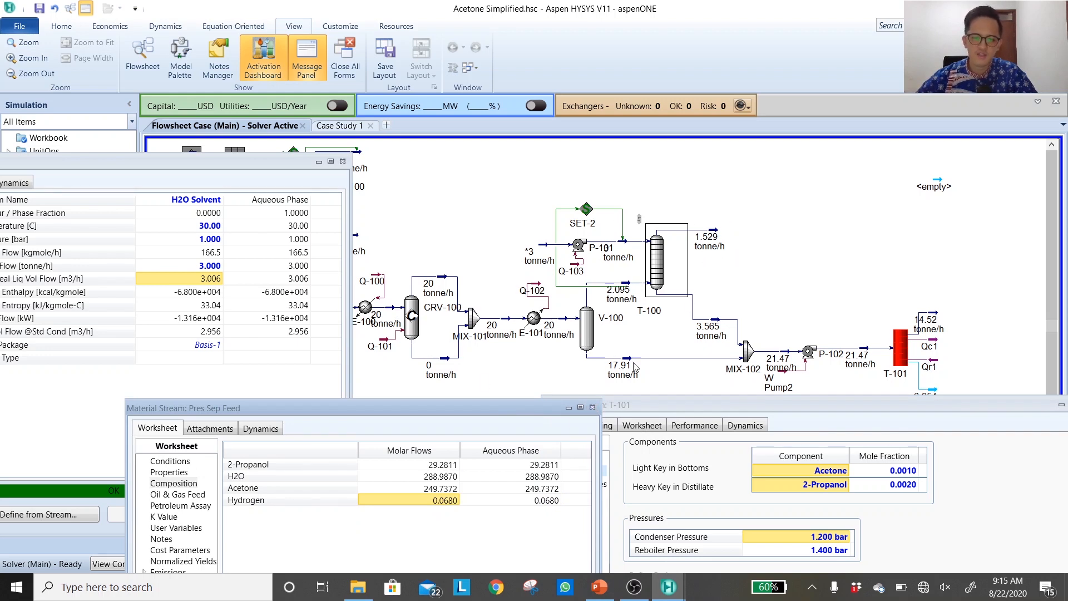
left_click(593, 406)
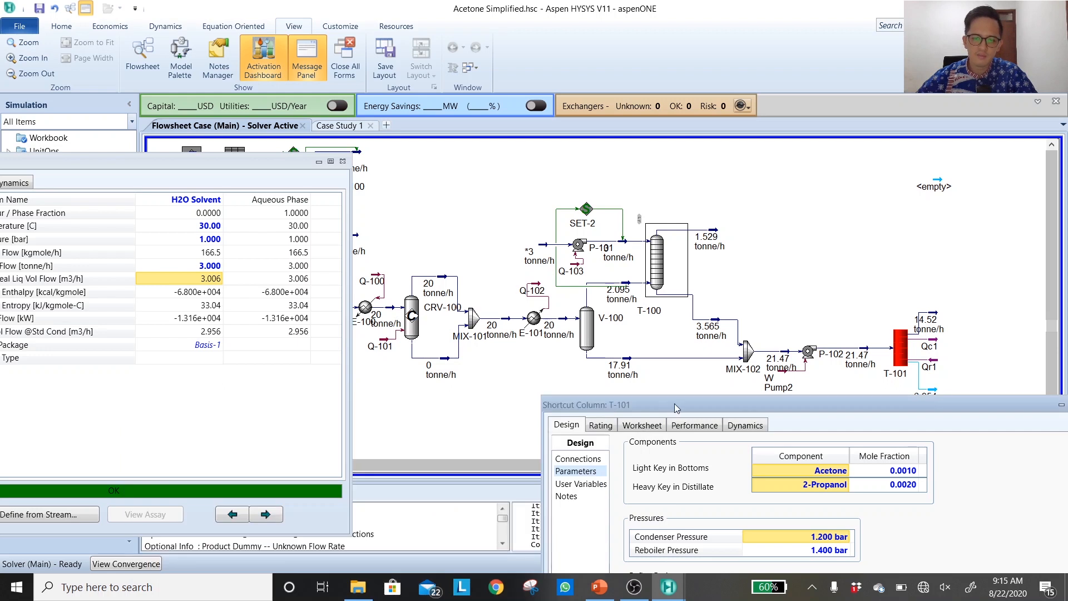
left_click_drag(676, 406, 434, 300)
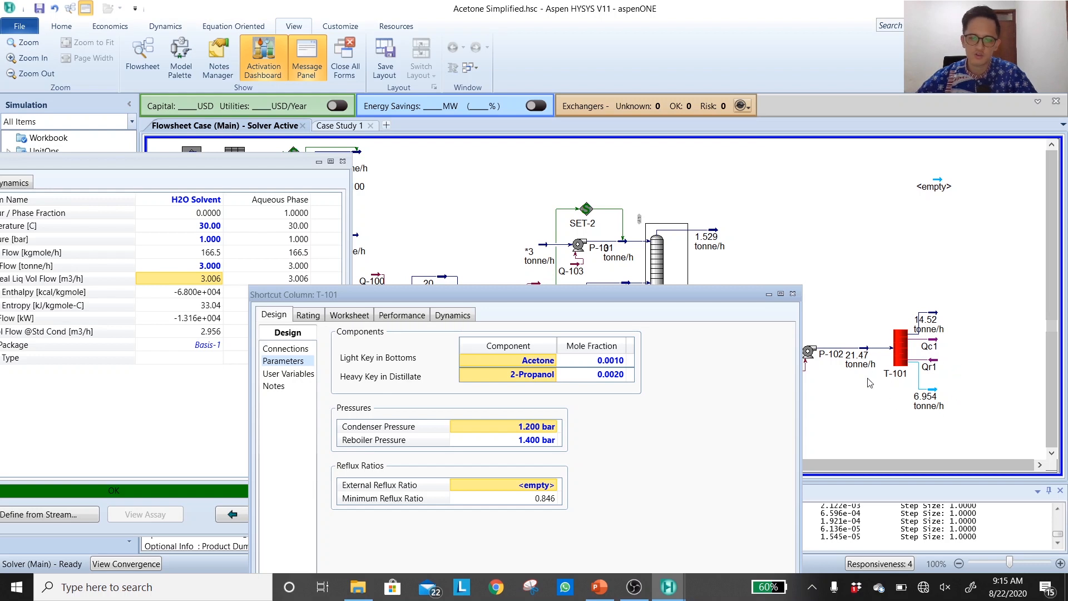
left_click(548, 498)
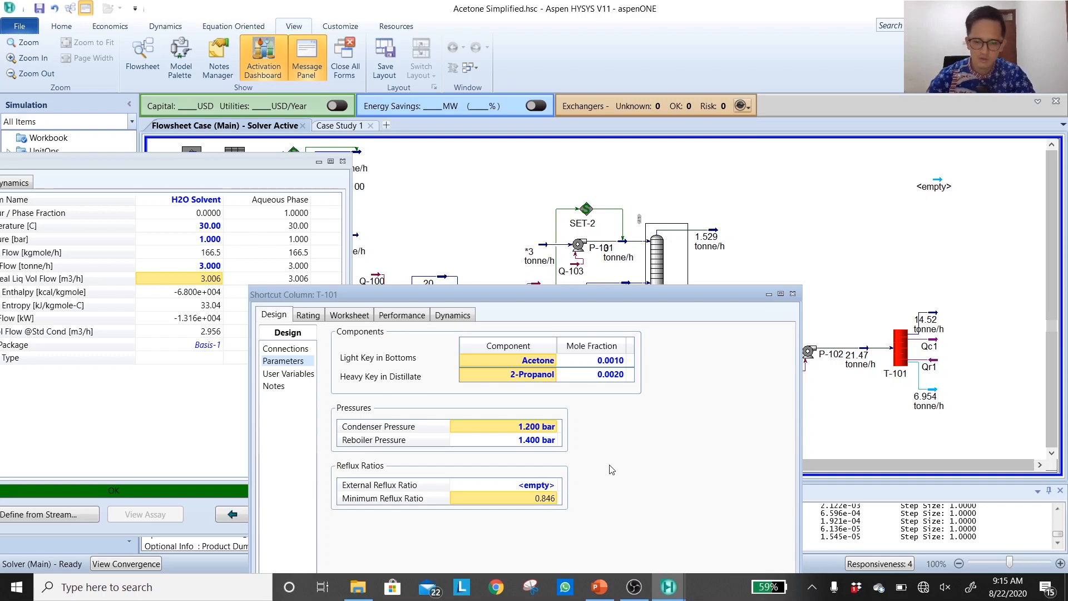
Set T-101's external reflux ratio to 1.1
left_click(544, 484)
type("1.1")
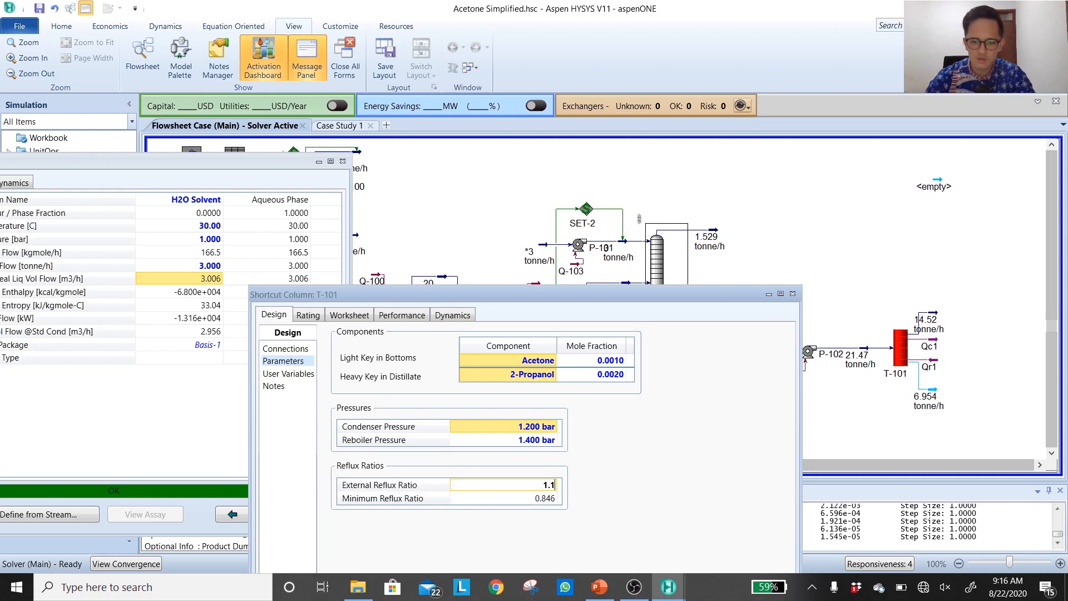
key("Return")
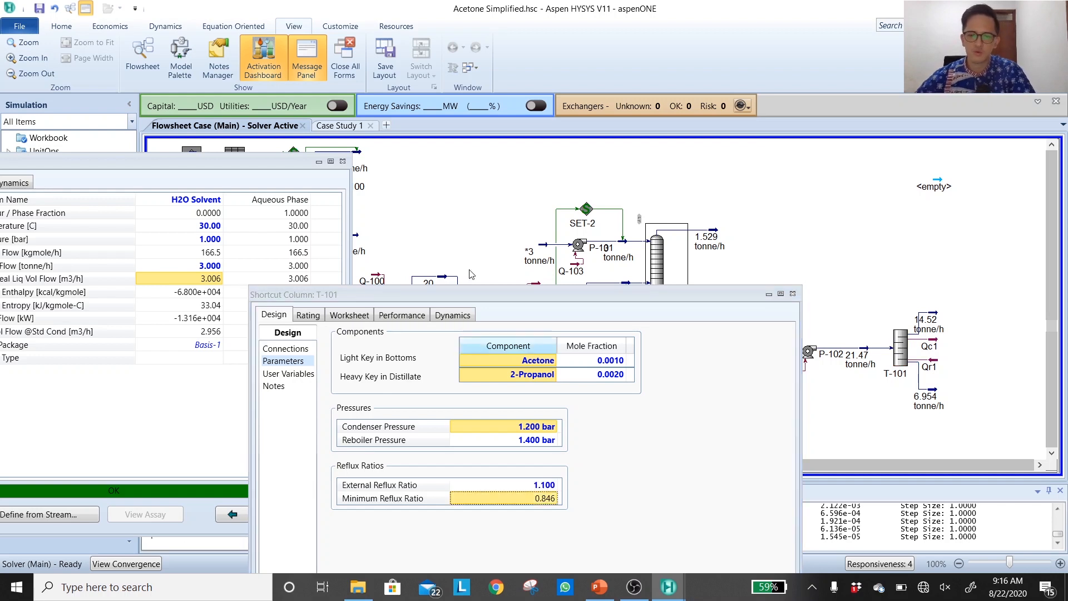
Move the T-101 form clear of the column on the flowsheet and check its tray, temperature and duty performance results
left_click_drag(500, 301, 456, 193)
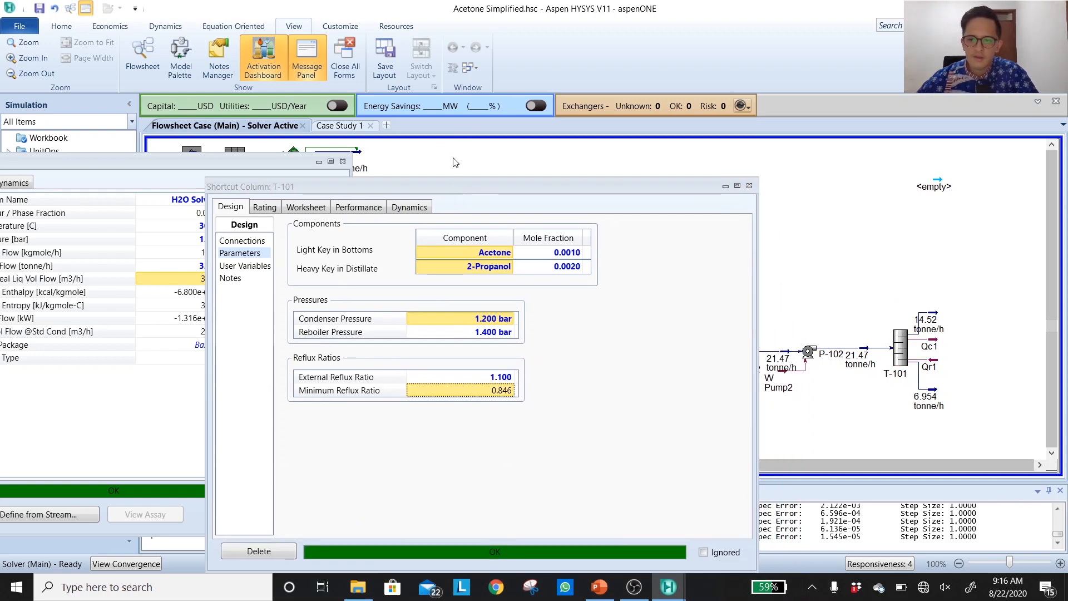
left_click(358, 207)
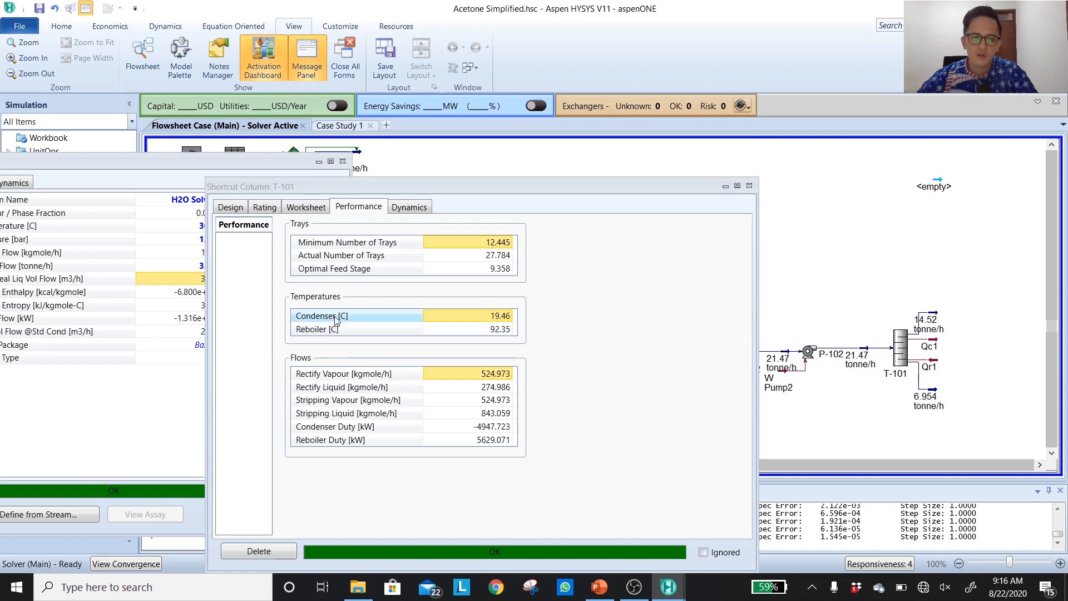
mouse_move(487, 328)
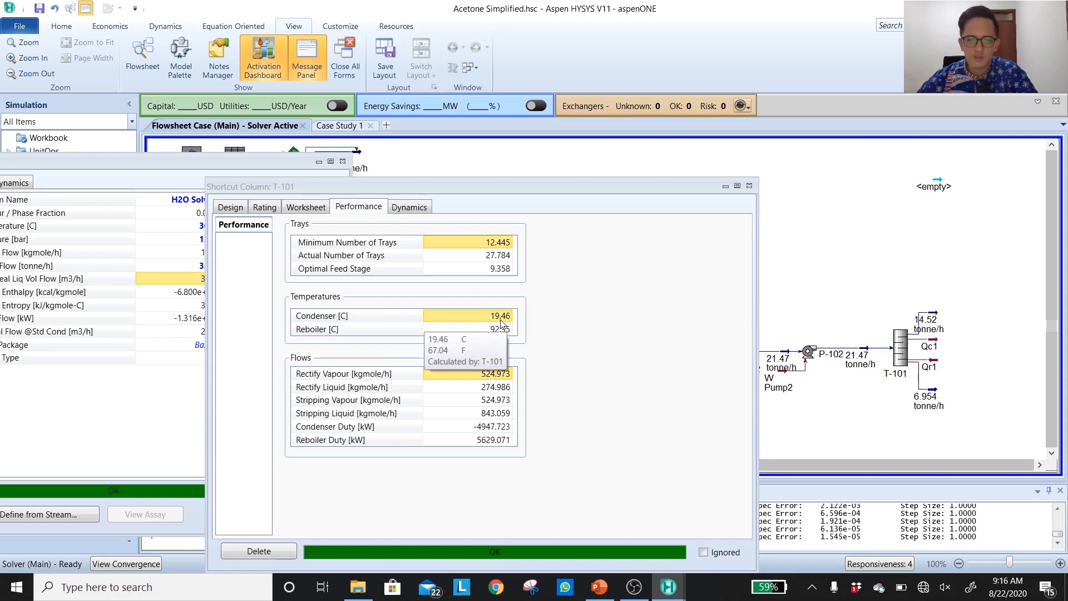
Label the flowsheet streams with pressures and then temperatures to compare T-101's distillate with the Product Dummy stream
left_click(916, 242)
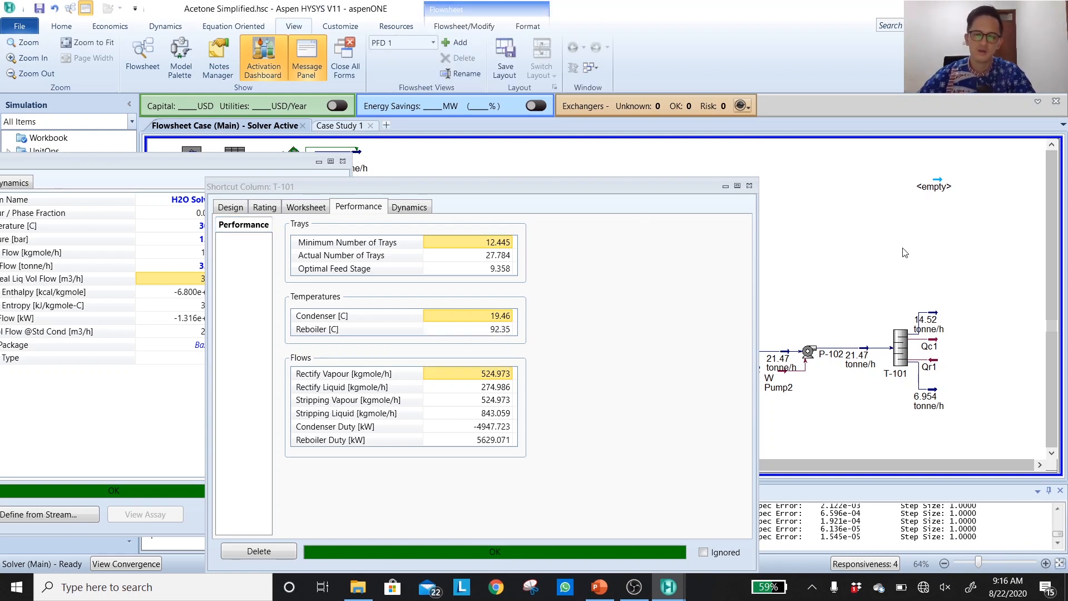
key("shift+p")
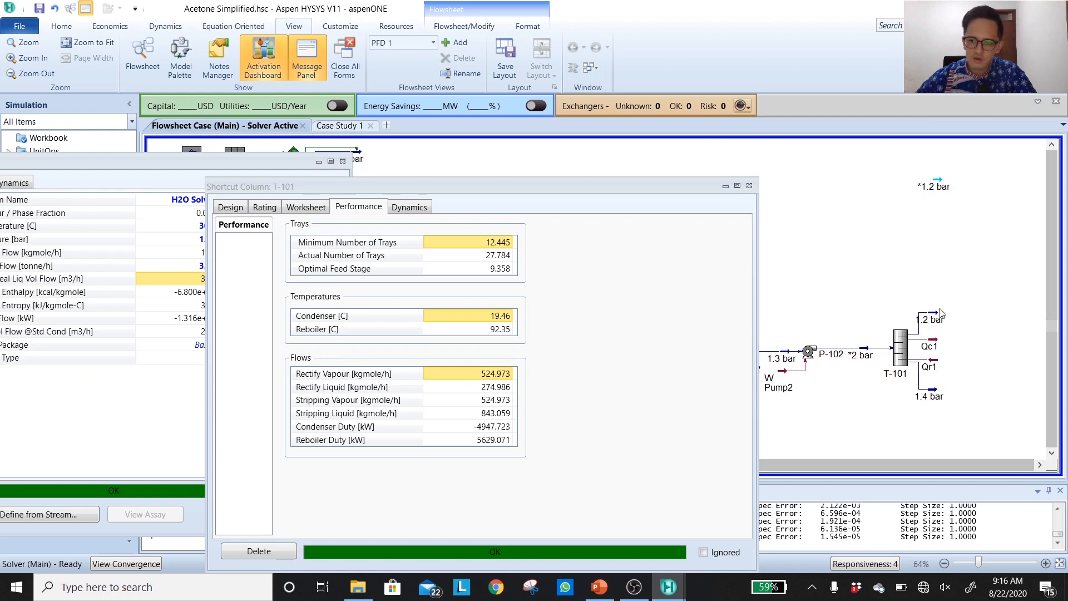
left_click_drag(932, 314, 942, 313)
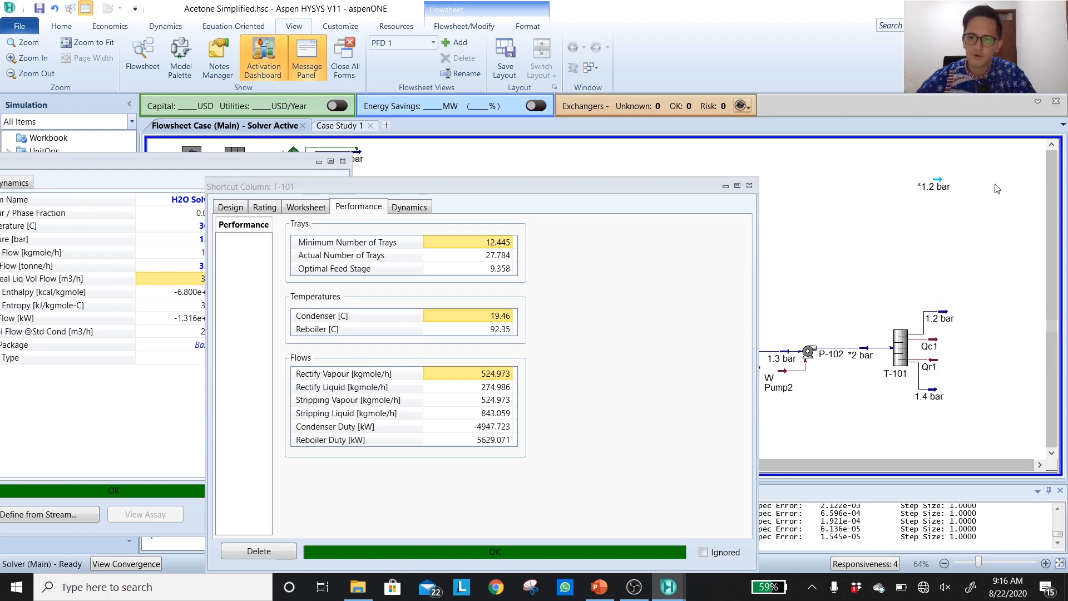
mouse_move(919, 187)
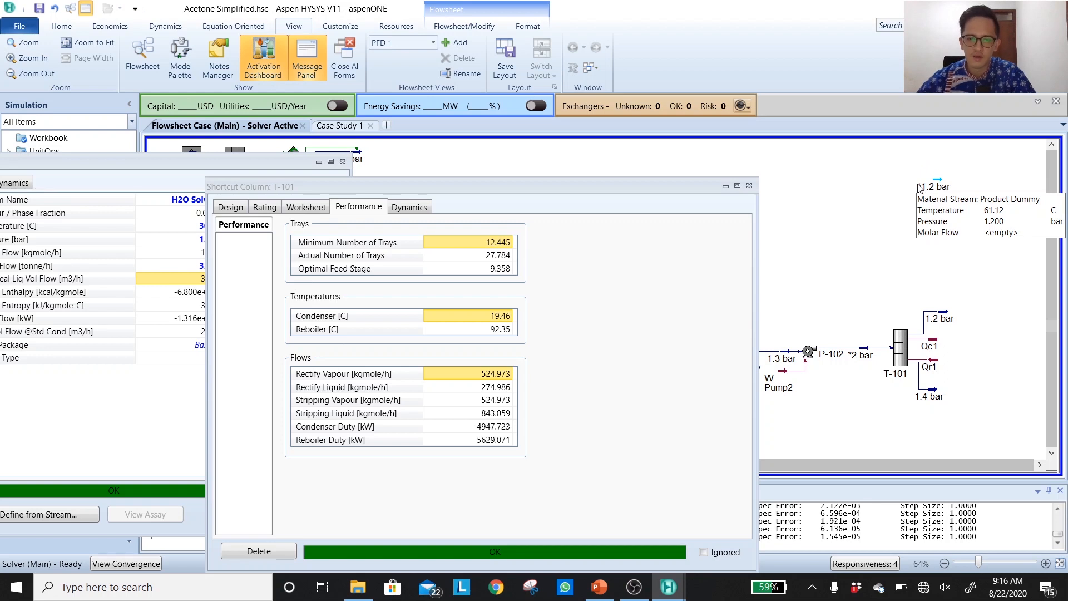
key("shift+t")
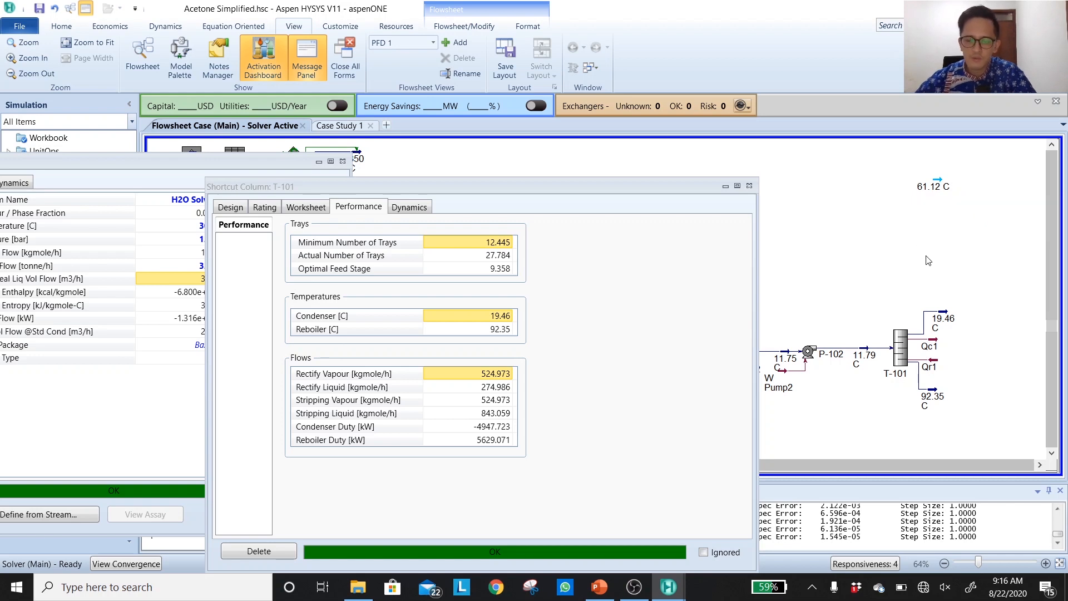
mouse_move(922, 327)
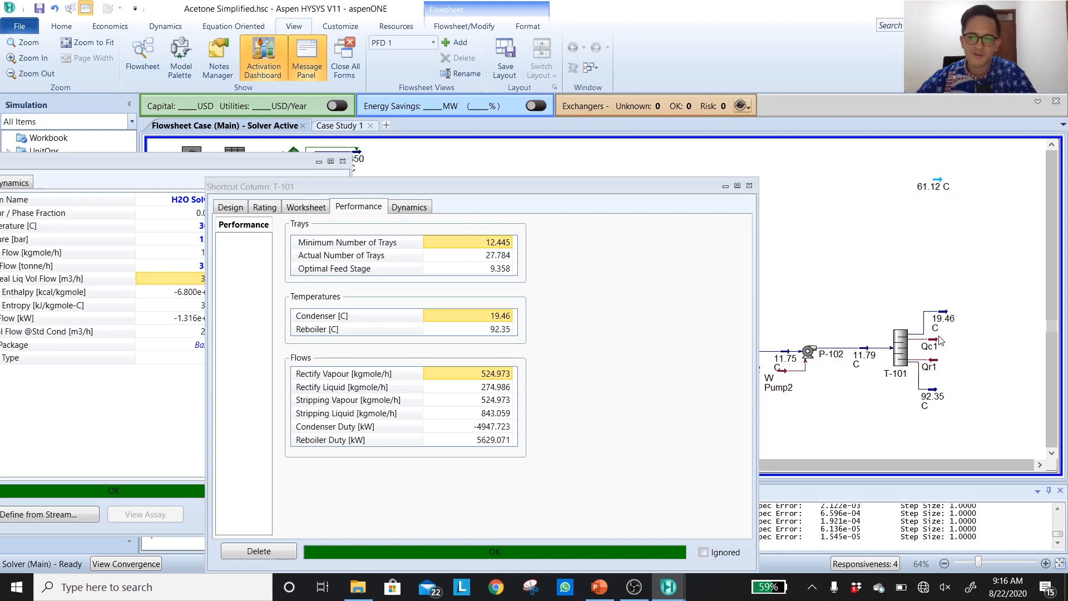
Check the conditions and compositions of T-101's feed and products, and close the T-101 and H2O Solvent forms
left_click(315, 209)
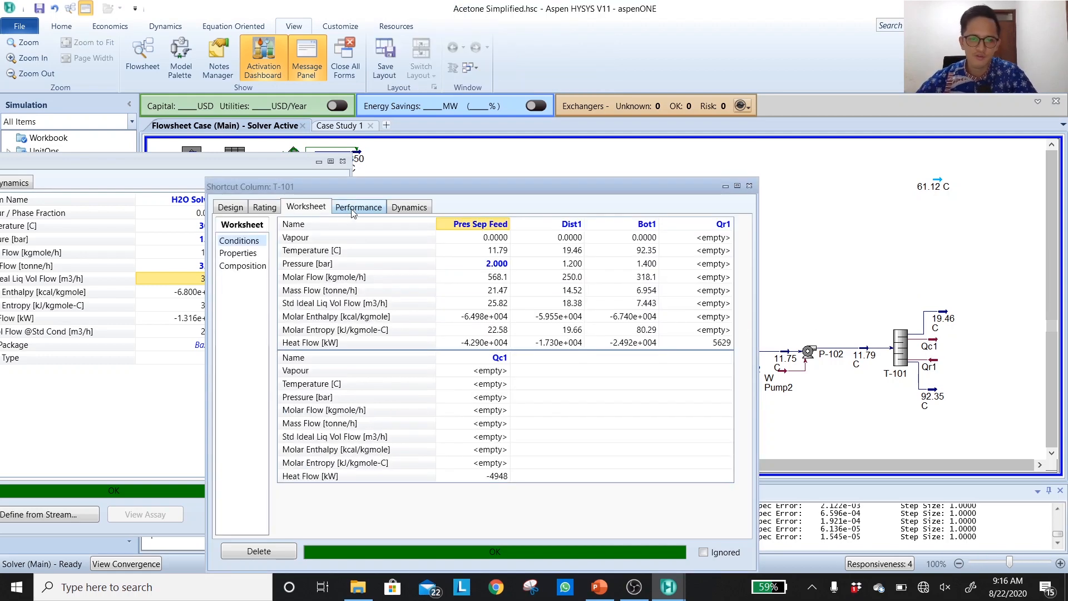
left_click(242, 266)
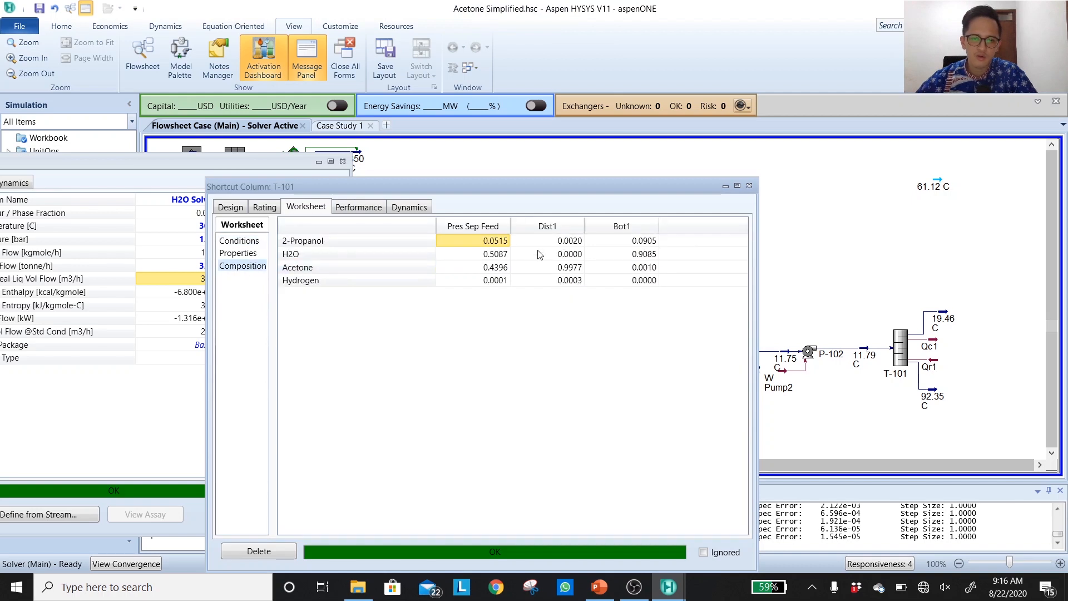
left_click(570, 278)
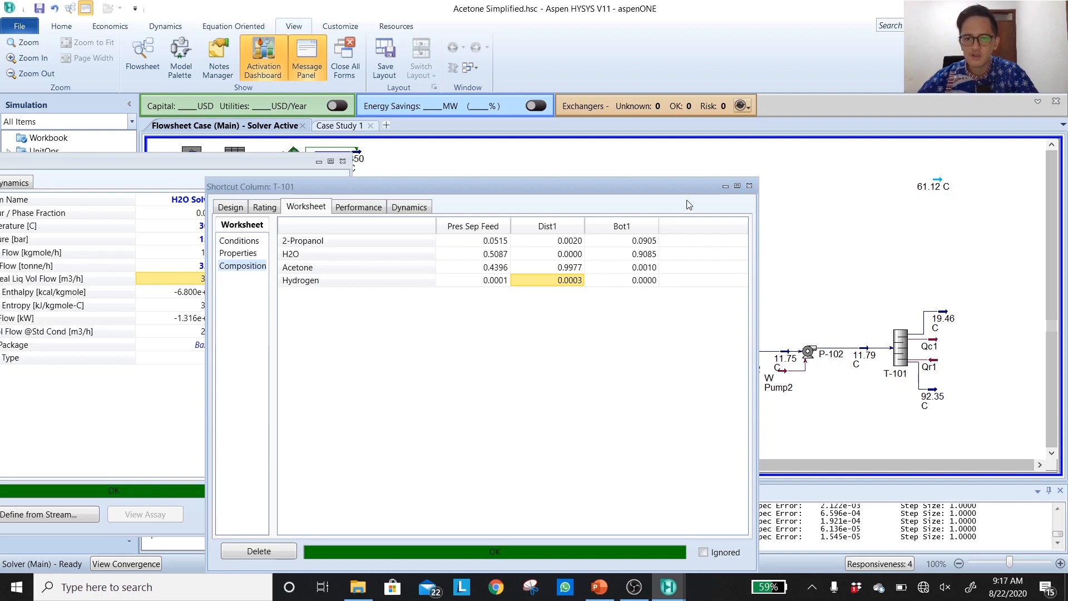
left_click(749, 186)
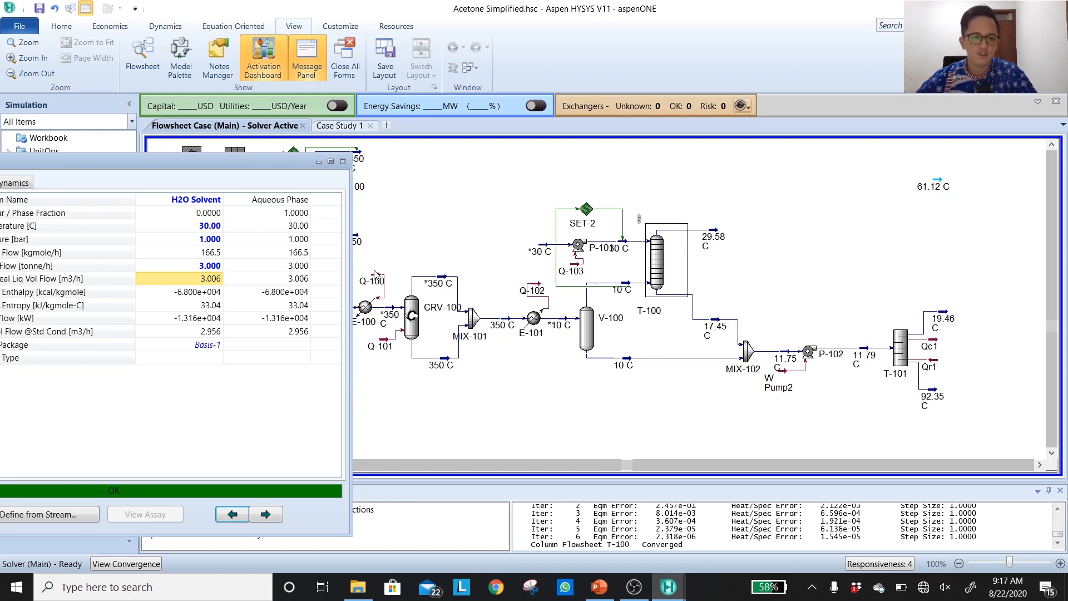
left_click(343, 162)
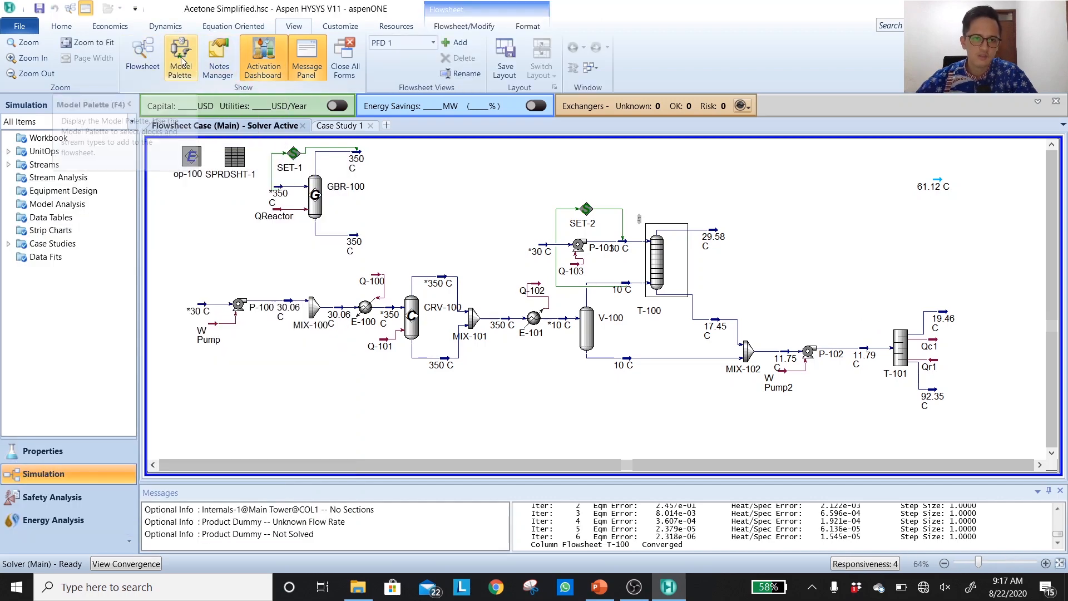
Add a component splitter to the flowsheet in the empty area above T-101
left_click(180, 60)
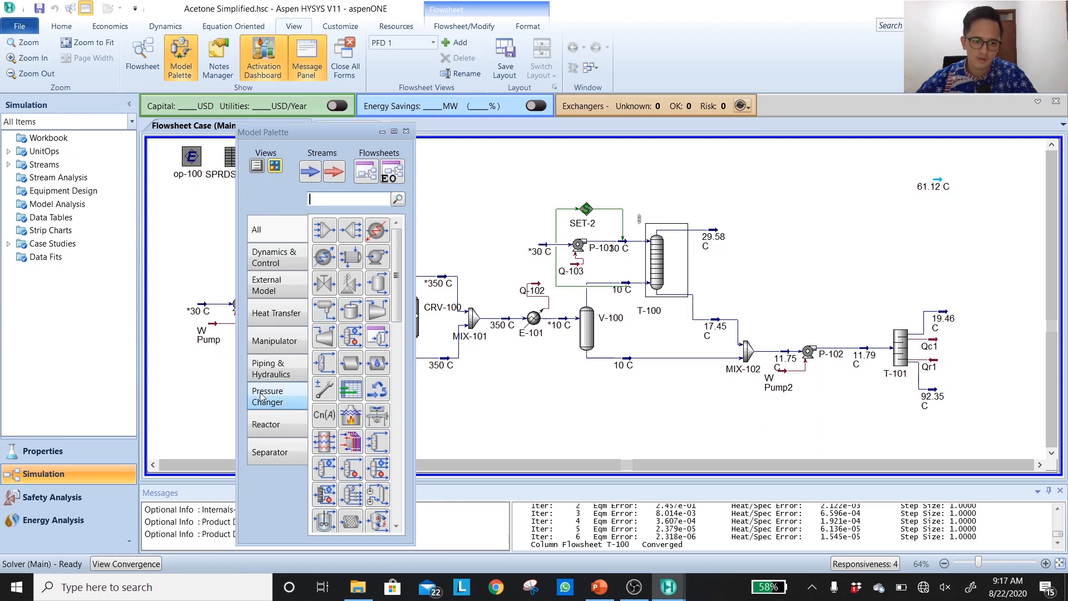
left_click(278, 426)
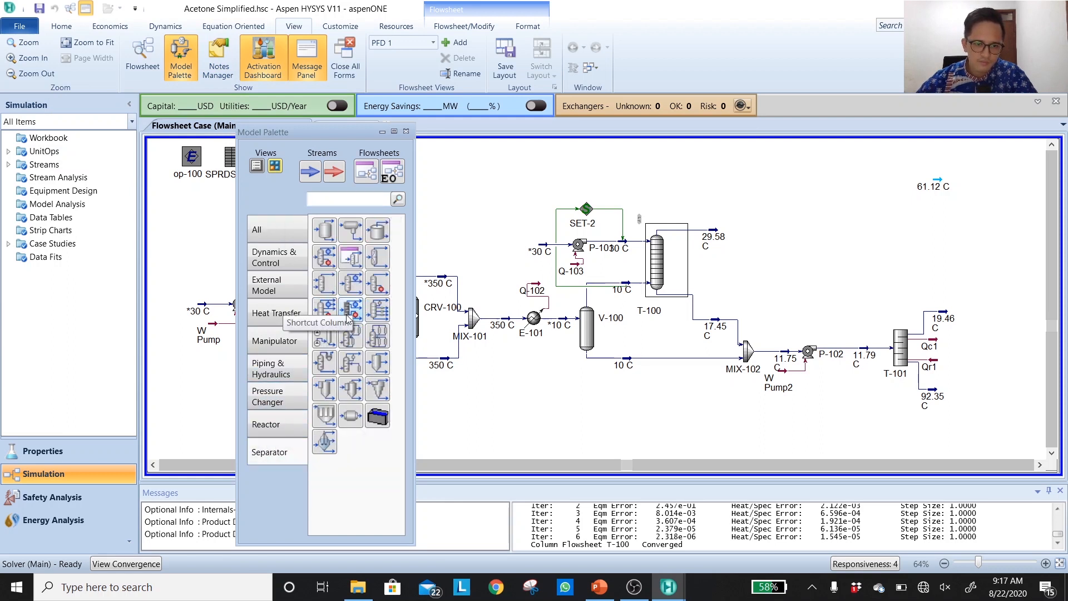
left_click(378, 263)
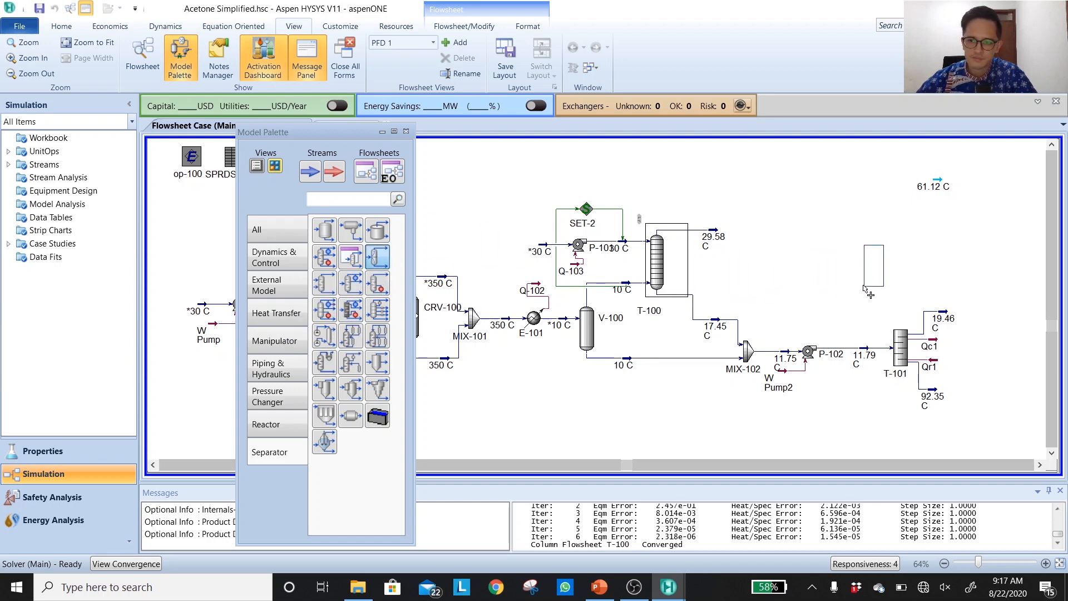
left_click(879, 272)
left_click_drag(878, 272, 873, 274)
Label the flowsheet streams with their names and adjust the Pres Sep Feed position between P-102 and T-101
left_click_drag(862, 349, 851, 349)
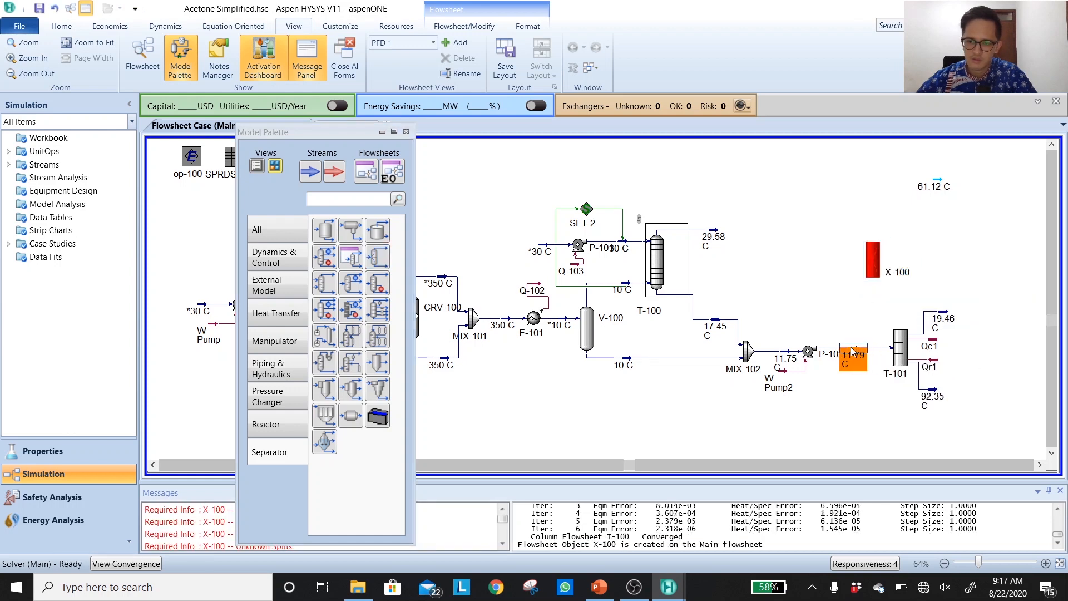
left_click(846, 321)
key("shift+n")
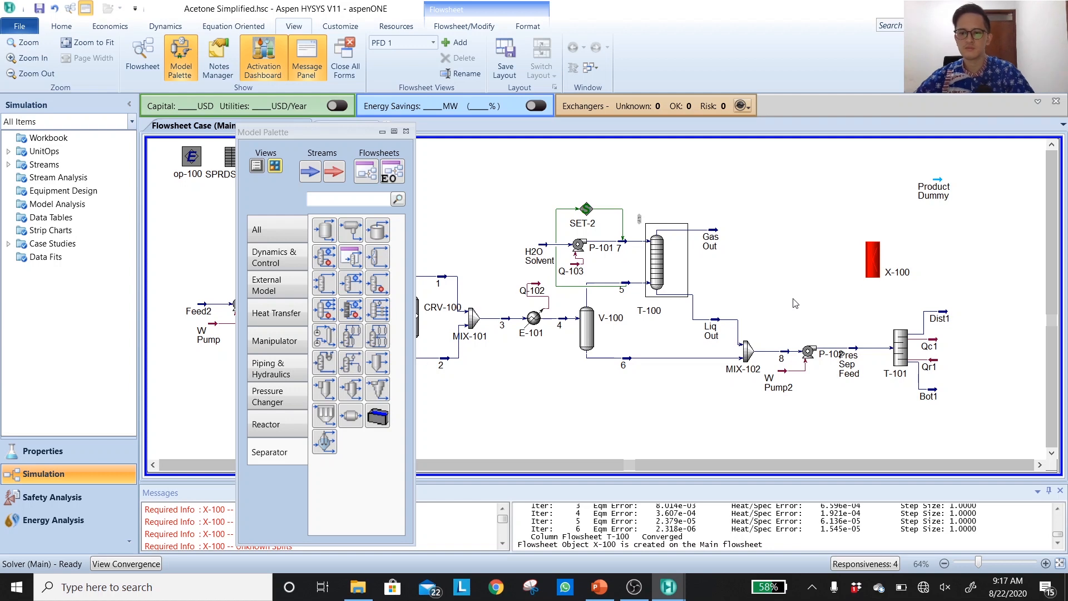
mouse_move(857, 355)
left_click_drag(854, 350, 861, 350)
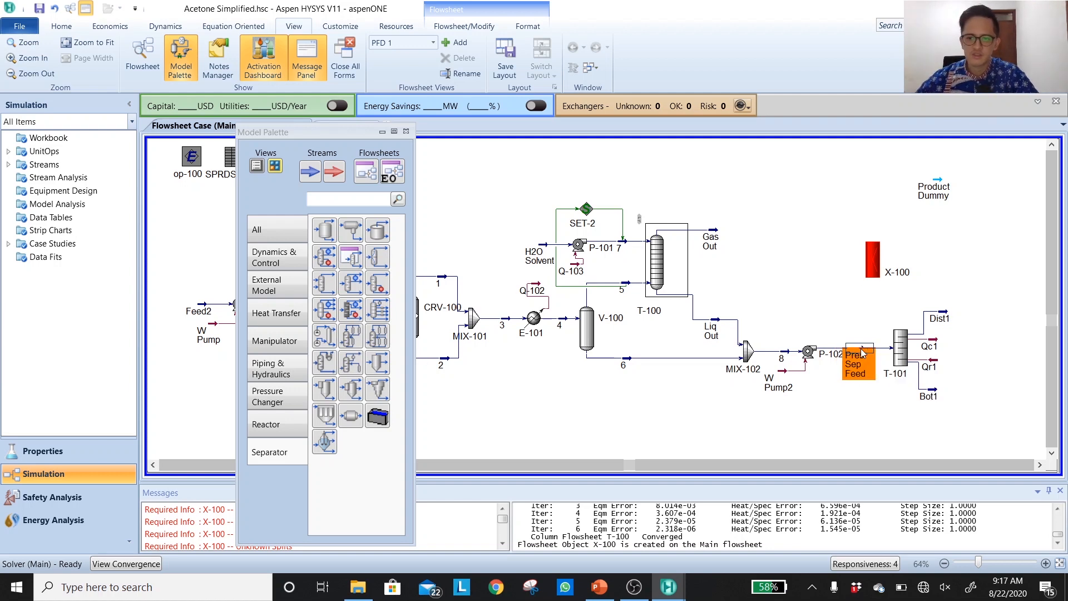
Open the component splitter X-100 and reposition its icon and the Product Dummy stream above T-101
double_click(872, 257)
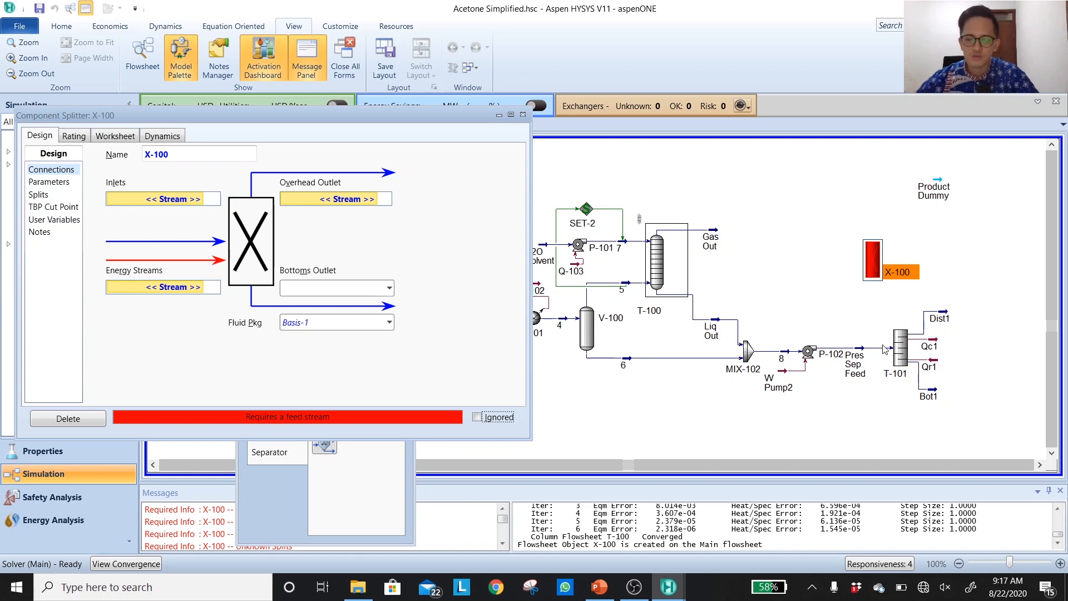
left_click_drag(939, 192, 924, 174)
mouse_move(878, 262)
left_click_drag(877, 262, 890, 261)
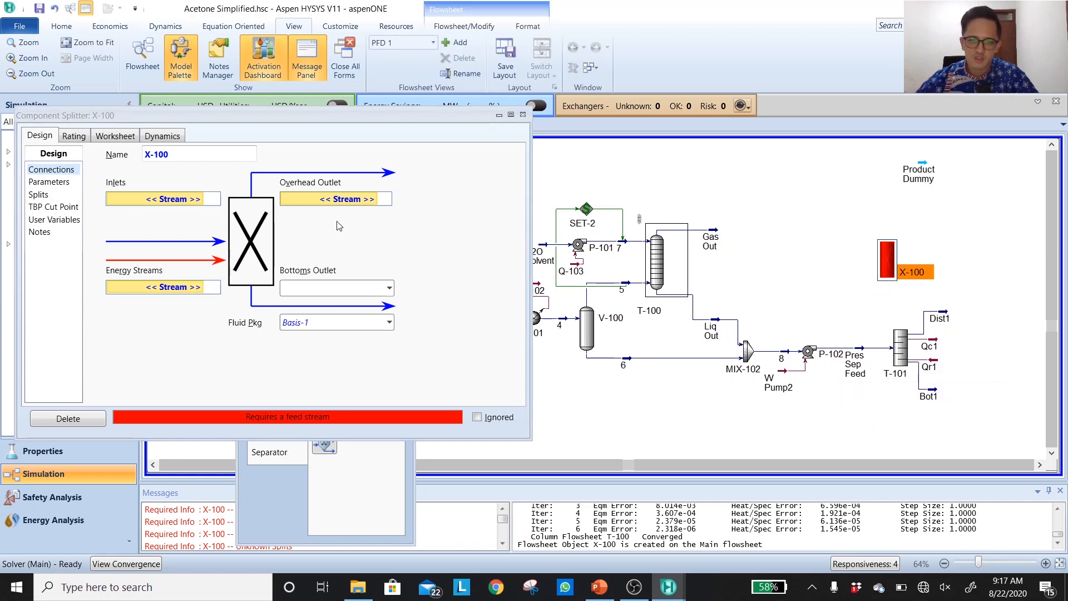
Connect Pres Sep Feed as the inlet stream of component splitter X-100
left_click(199, 200)
left_click(199, 199)
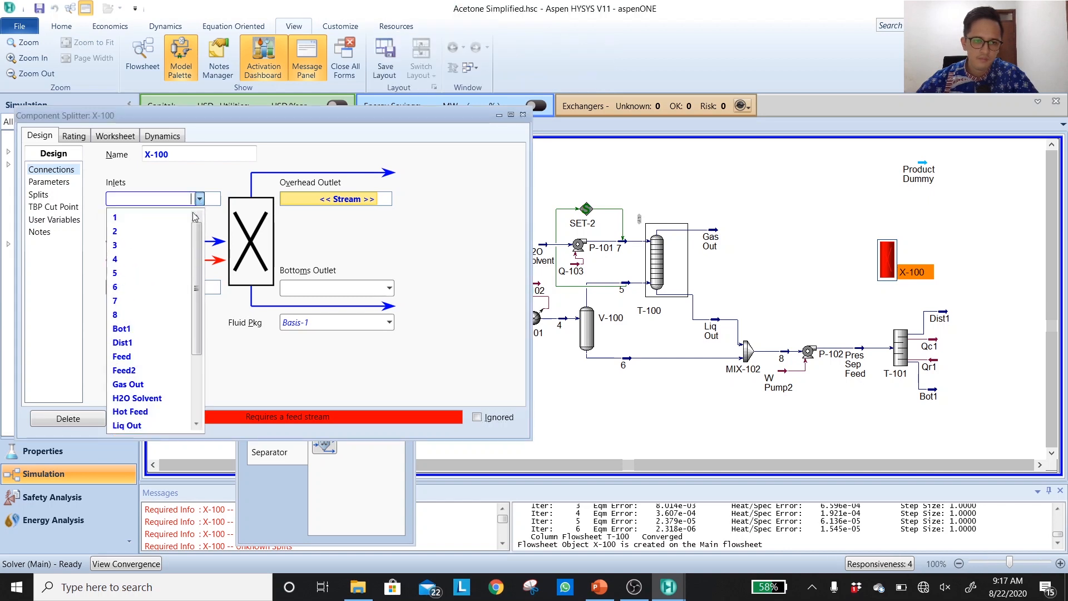
scroll(155, 398, "down", 1)
scroll(157, 398, "down", 2)
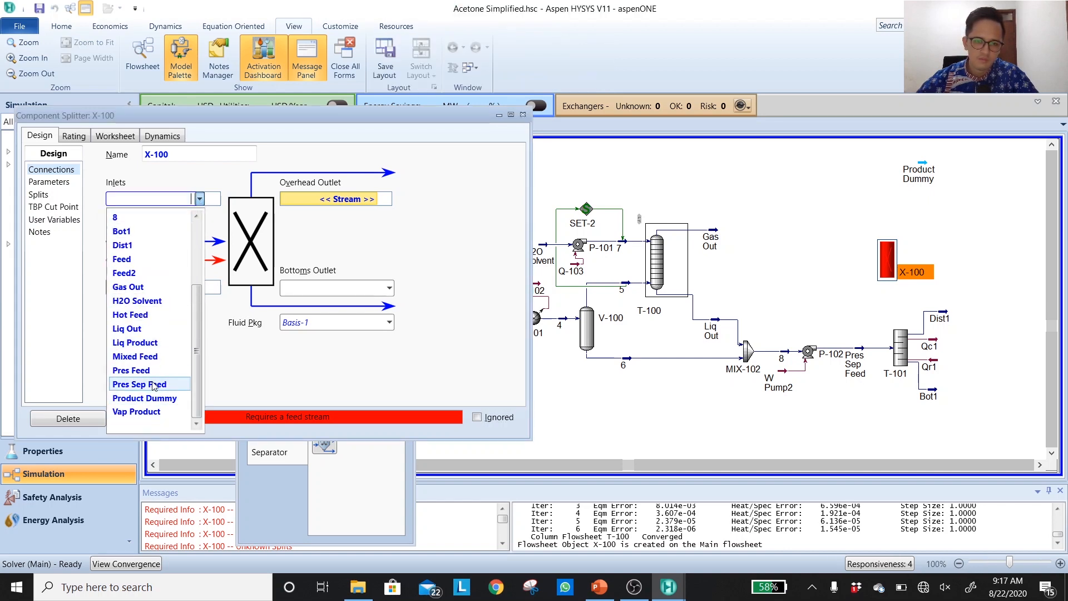
left_click(153, 384)
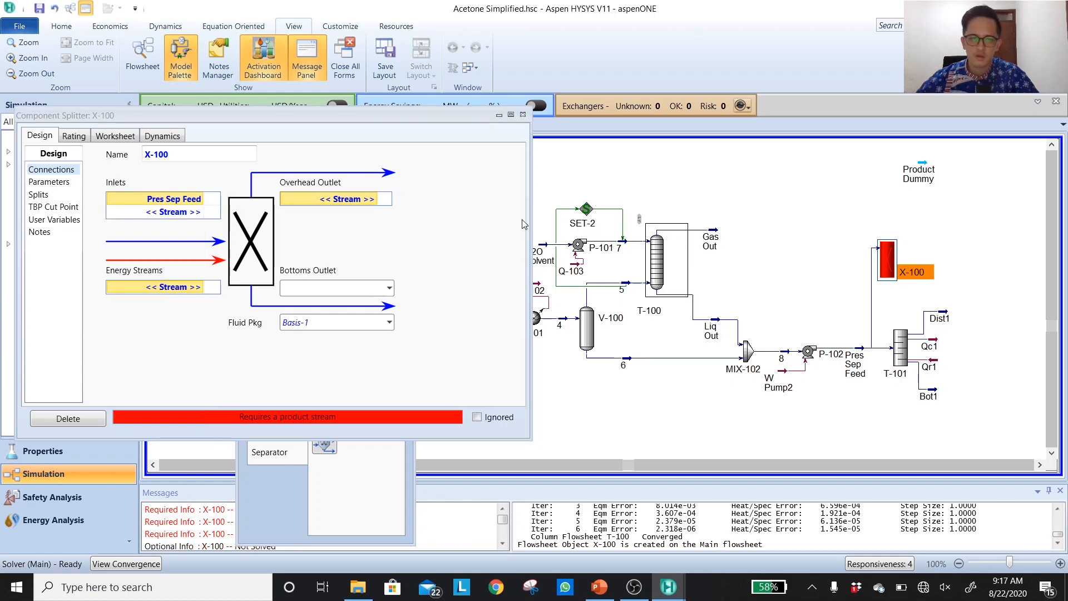
left_click(387, 203)
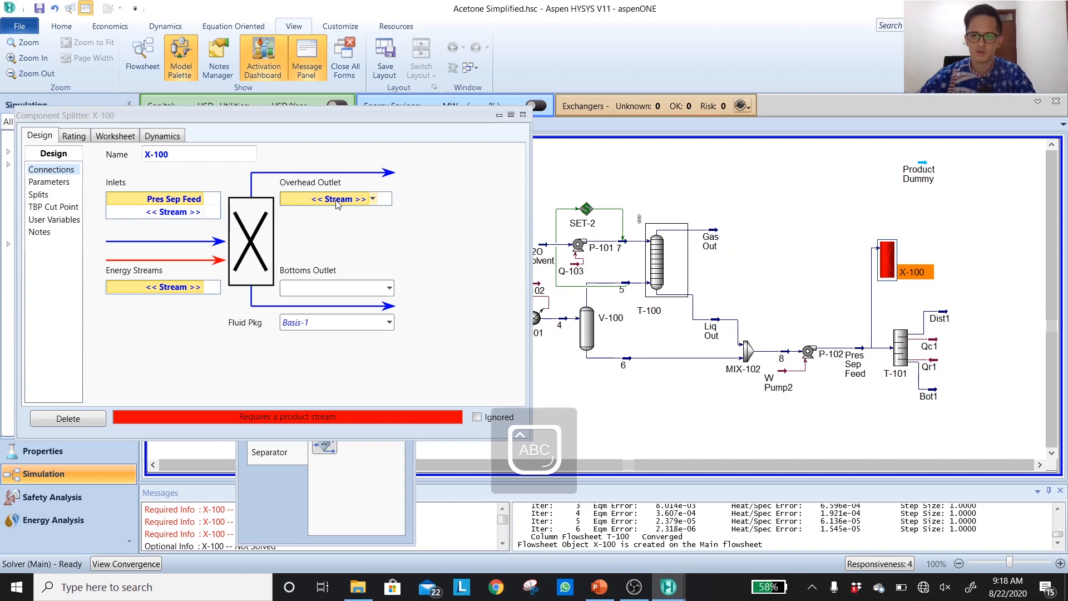
key("Caps_Lock")
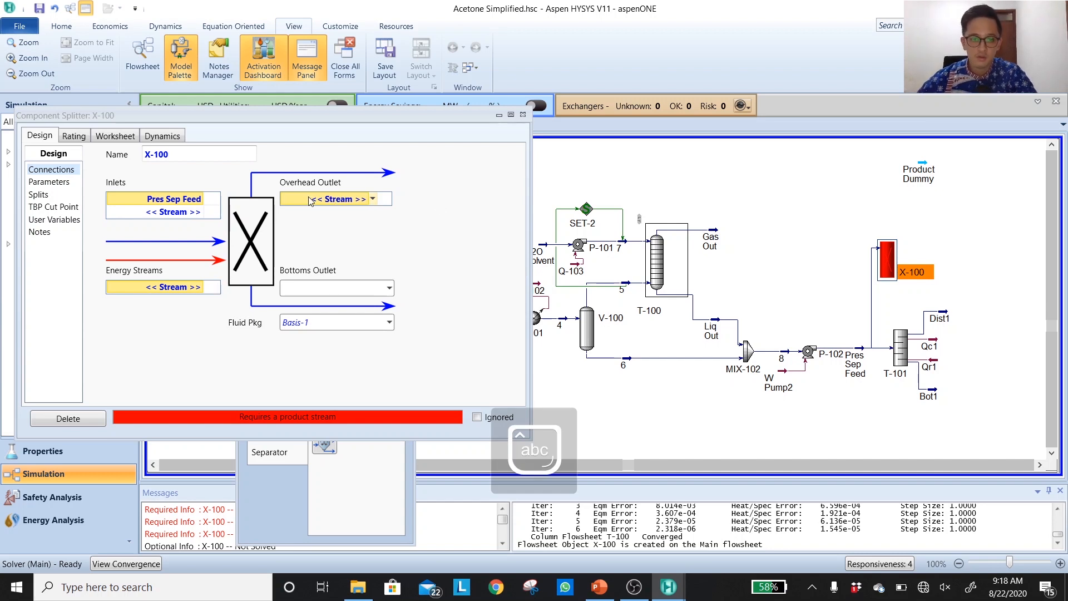
type("ap Producta")
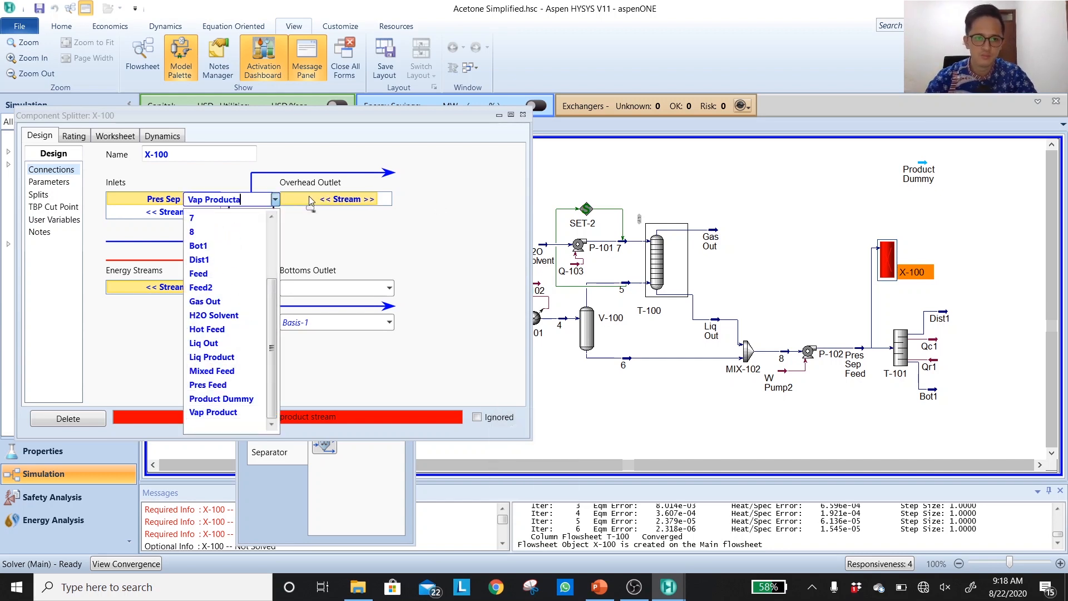
key("BackSpace")
key("BackSpace")
key("BackSpace")
key("BackSpace")
key("BackSpace")
key("BackSpace")
key("BackSpace")
key("BackSpace")
key("BackSpace")
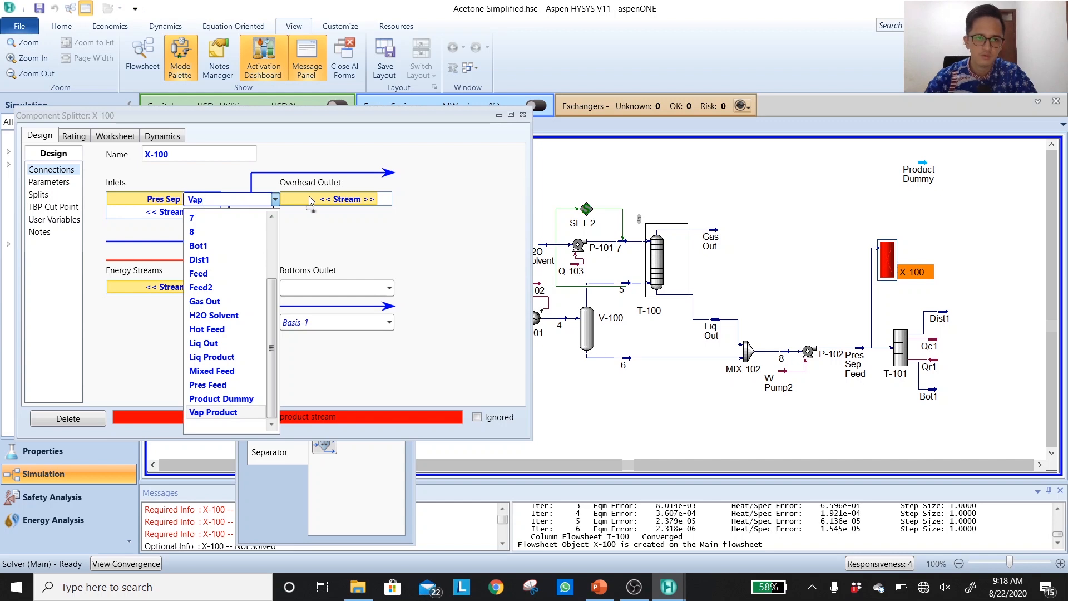
type("Splite")
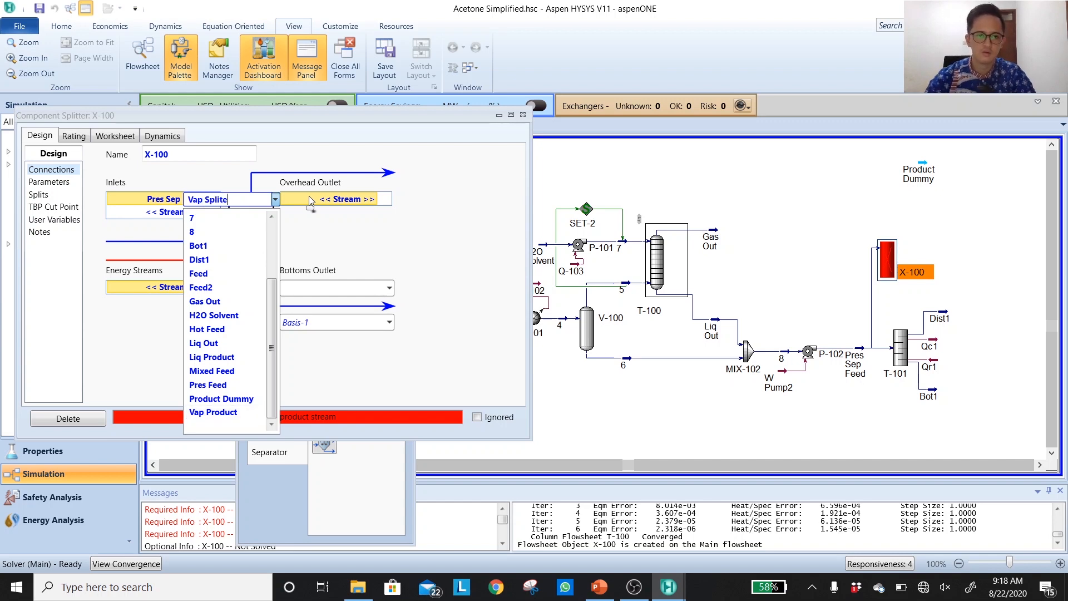
key("BackSpace")
key("BackSpace")
key("BackSpace")
key("BackSpace")
key("BackSpace")
key("BackSpace")
key("BackSpace")
key("BackSpace")
key("BackSpace")
key("BackSpace")
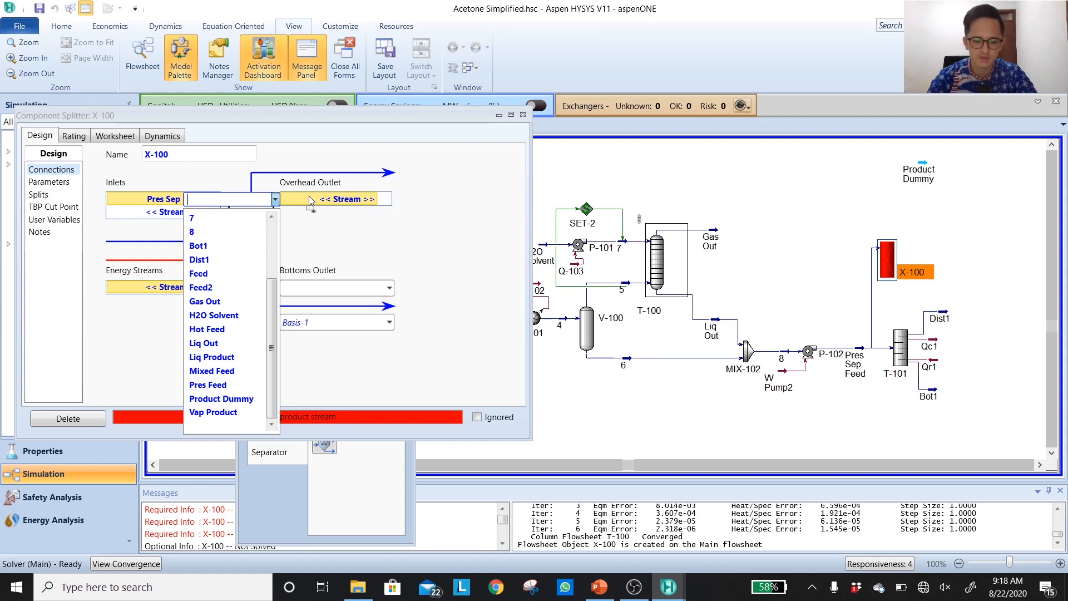
Create X-100's overhead outlet stream with the name Top Splitter
type("Top")
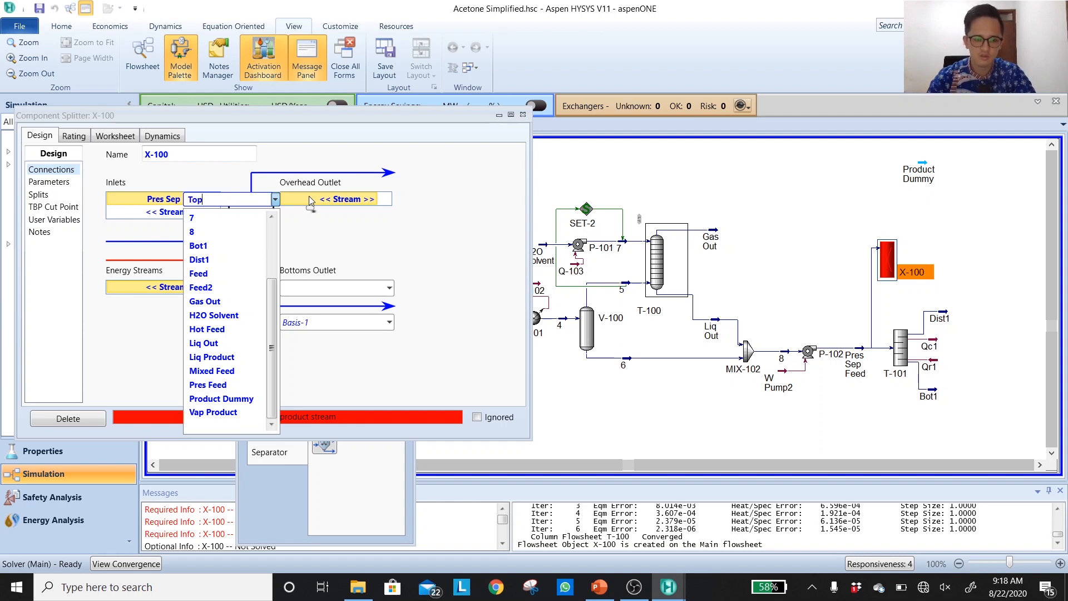
type(" Splitter")
key("Return")
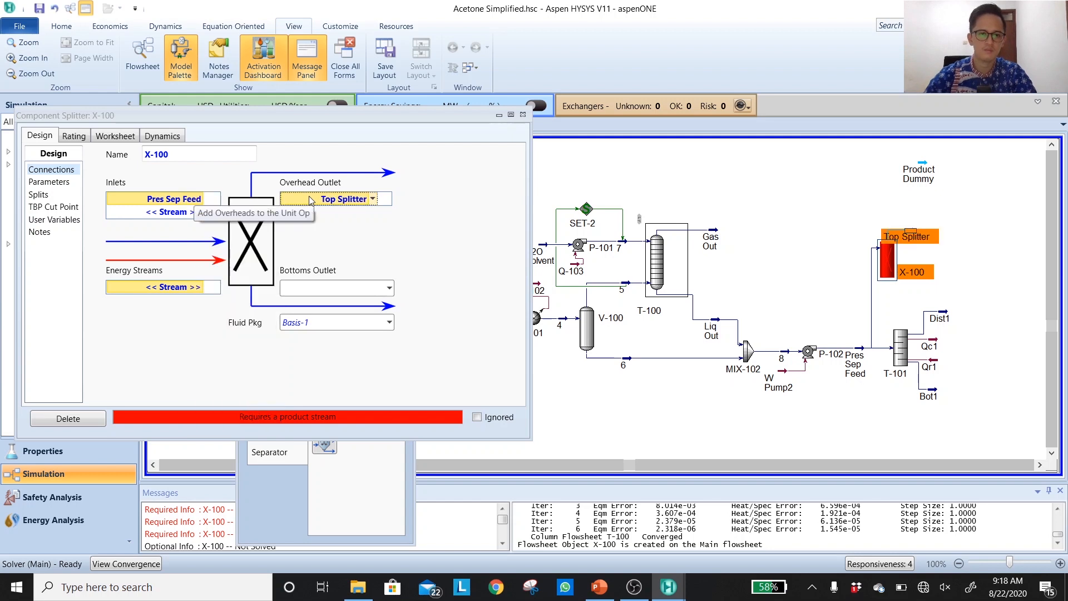
Create X-100's bottoms outlet stream with the name Bottom Spliiter
left_click(328, 288)
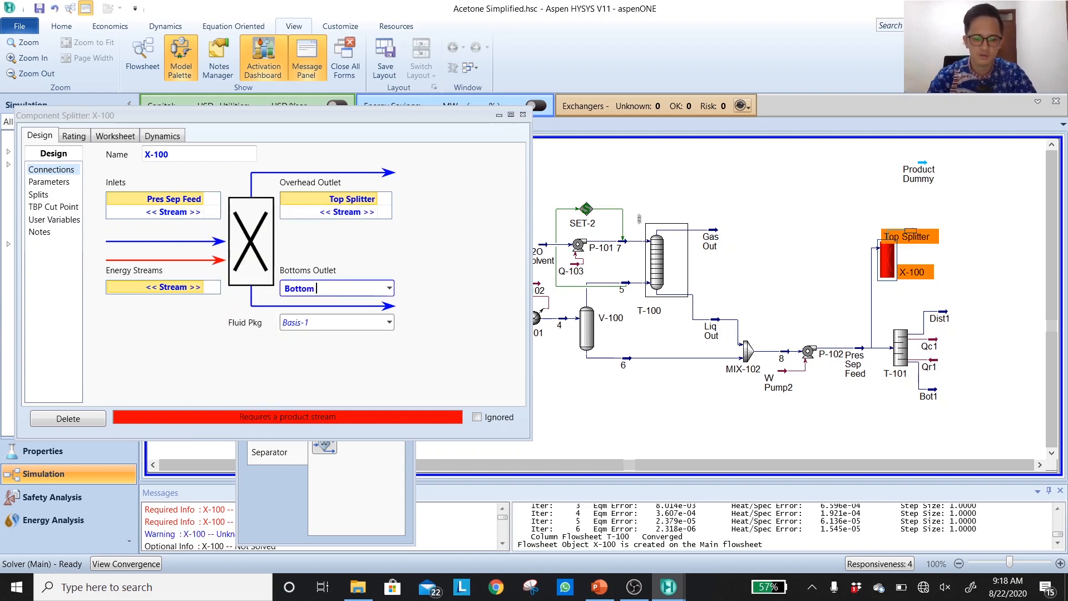
type("Bottom Spliter")
key("Return")
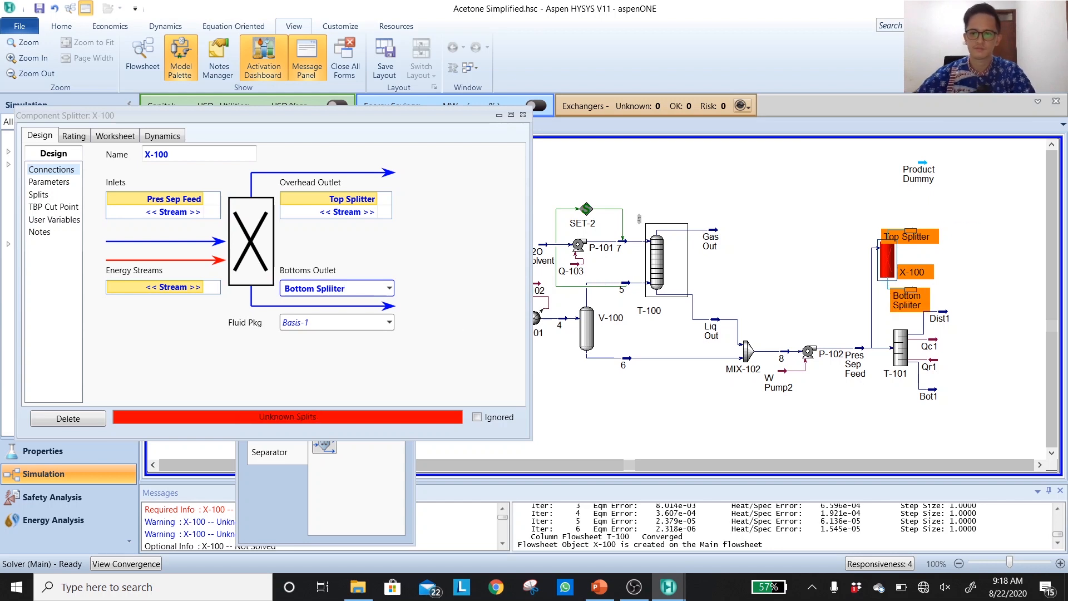
left_click(962, 243)
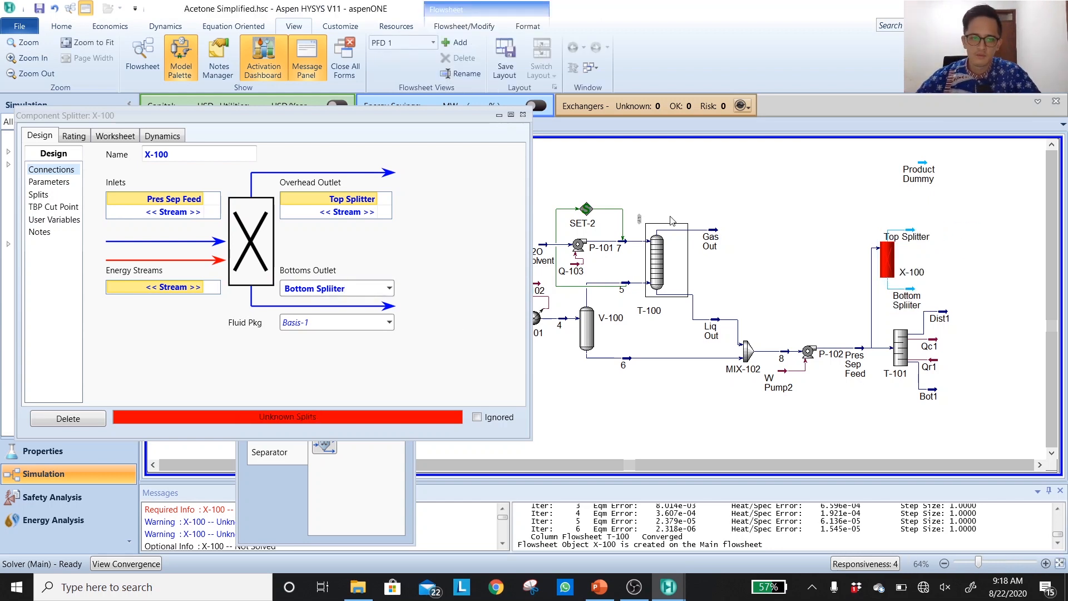
left_click(148, 287)
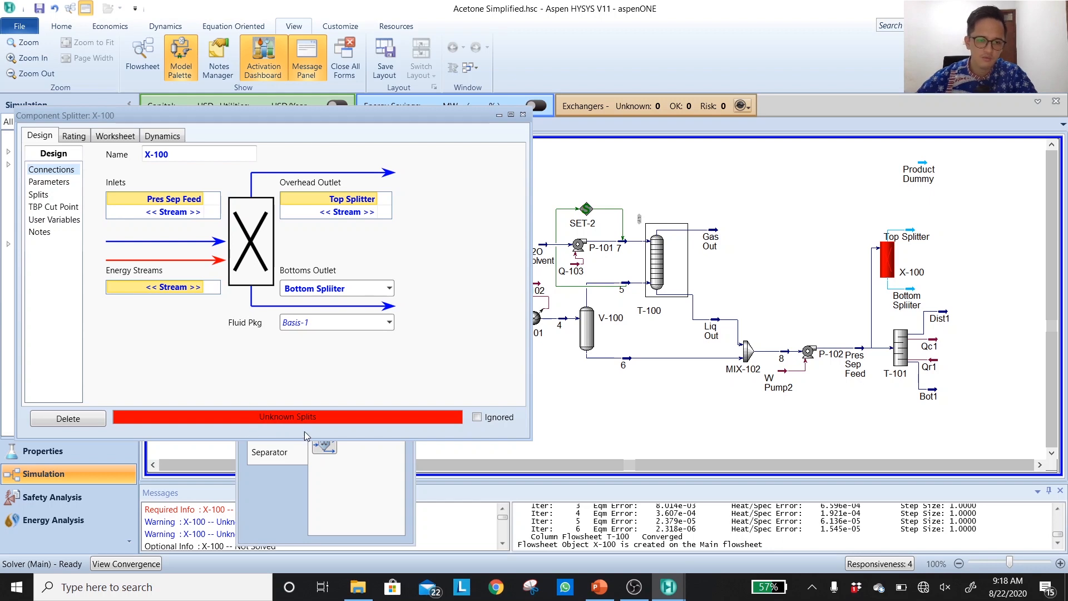
Set the 2-Propanol split fraction of X-100 to 1.000 in the bottoms outlet stream
left_click(48, 183)
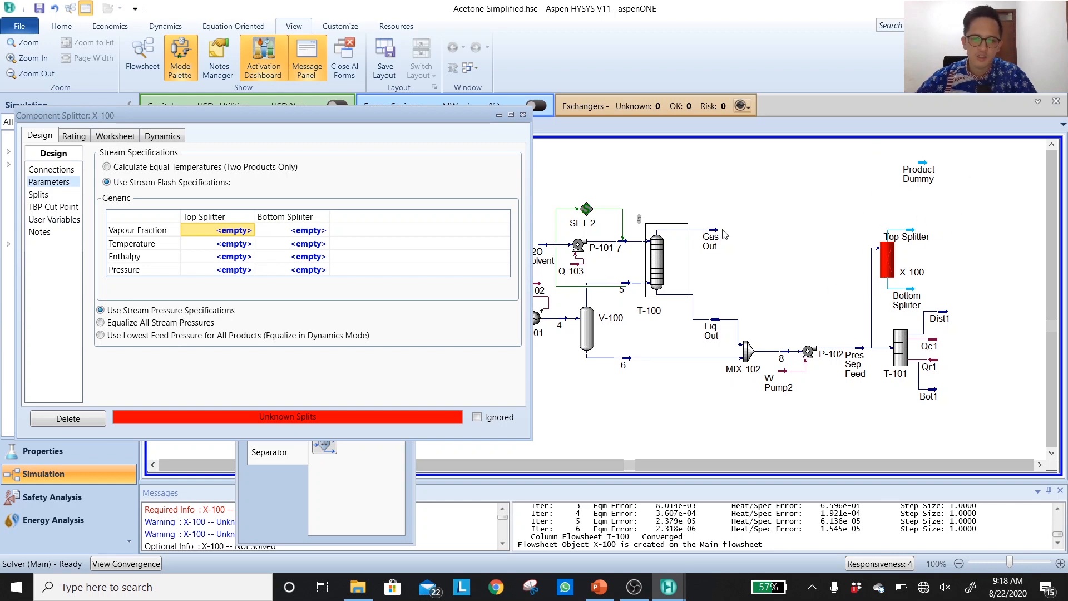
left_click(40, 194)
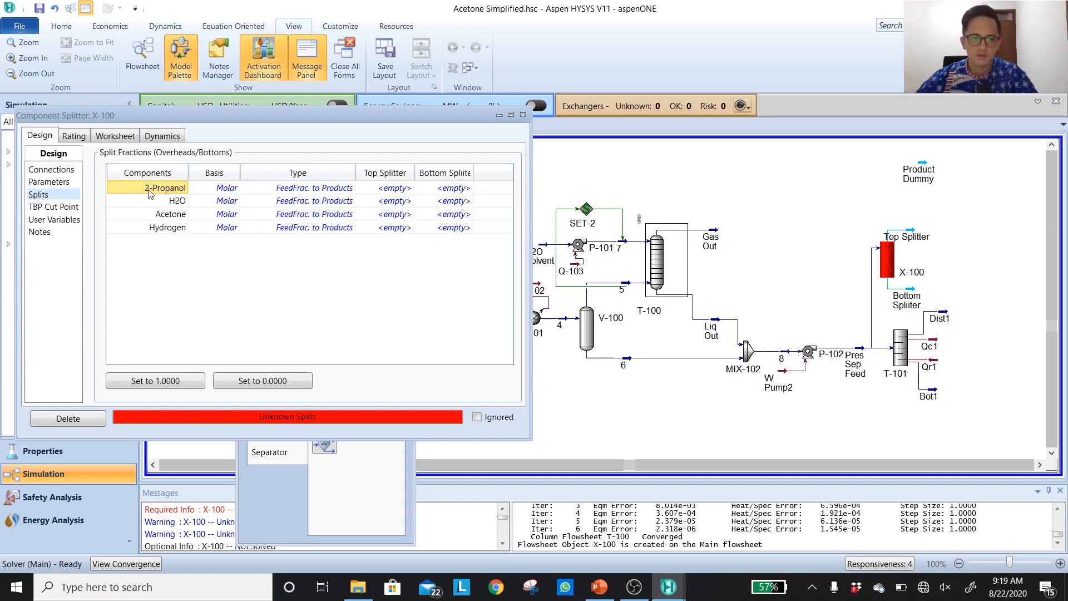
left_click(845, 220)
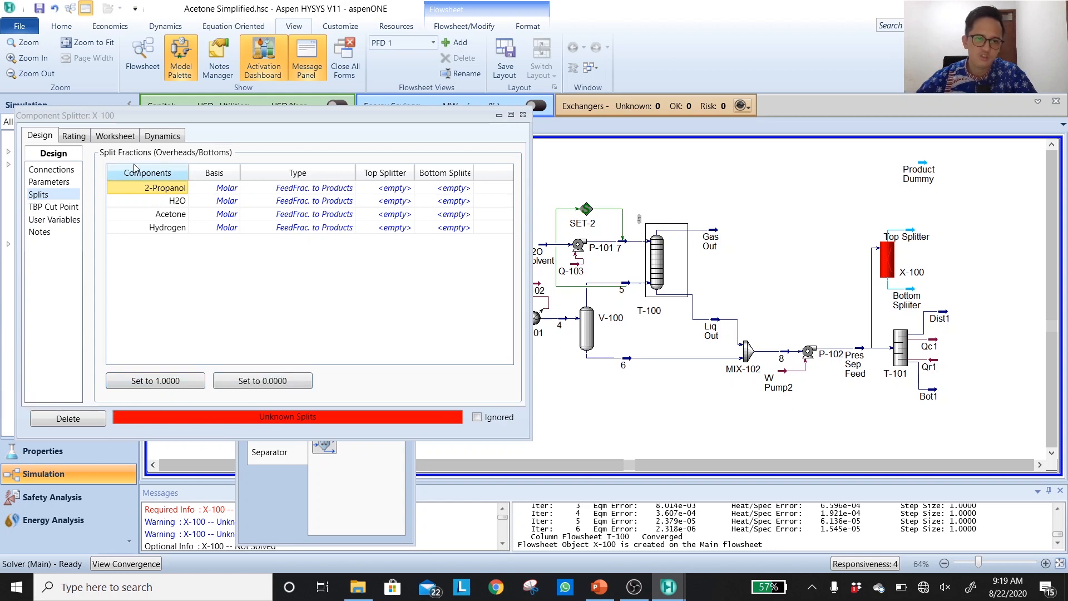
left_click(400, 189)
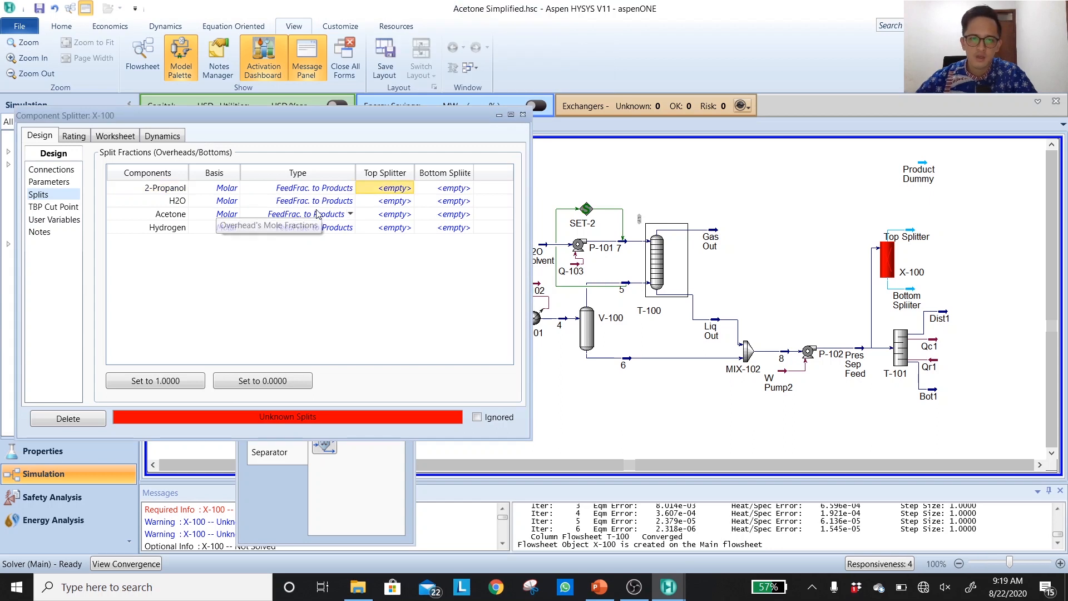
left_click(171, 192)
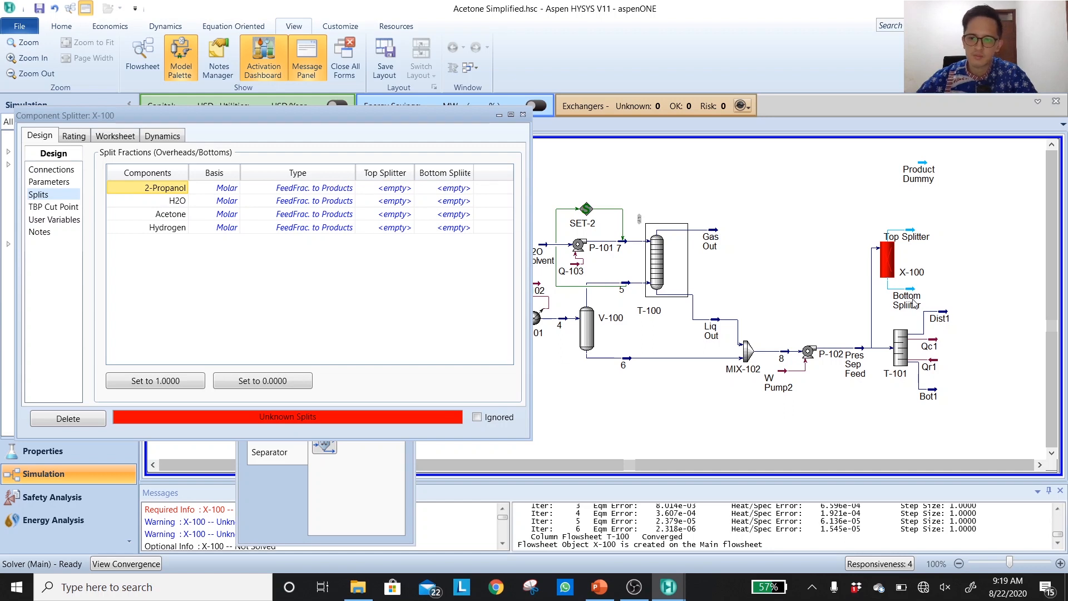
left_click(459, 188)
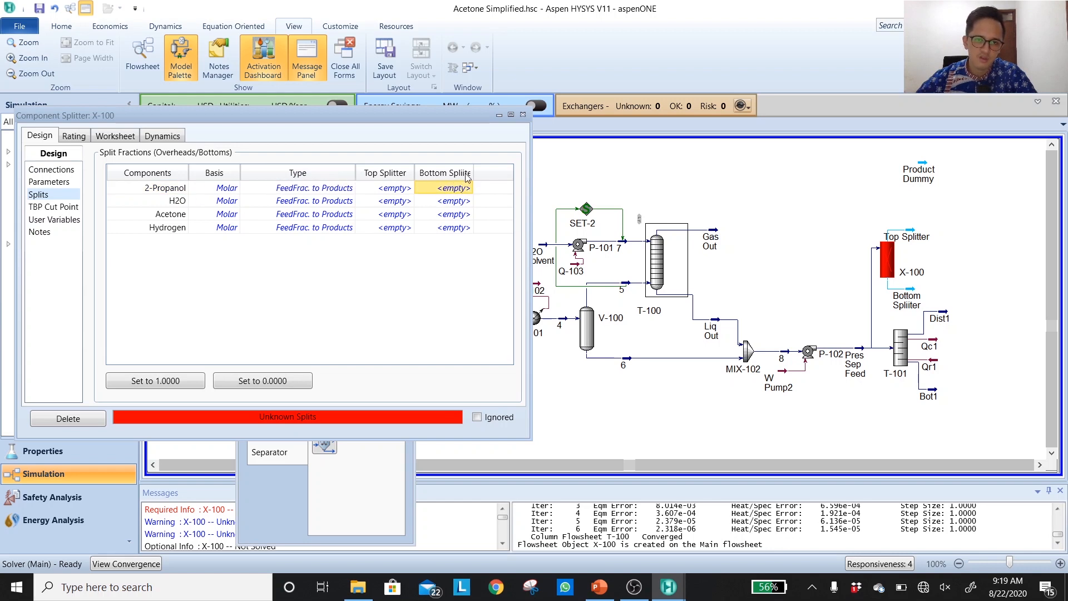
left_click(184, 381)
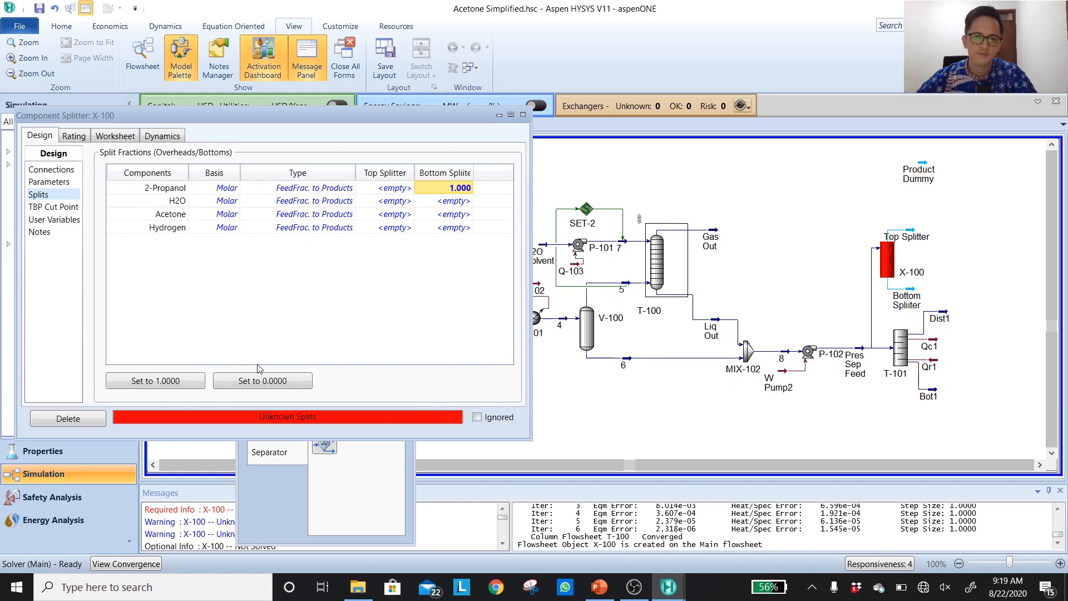
Set X-100's split fractions to 1.000 for H2O and Acetone in the bottoms outlet and for Hydrogen in Top Splitter
left_click(179, 202)
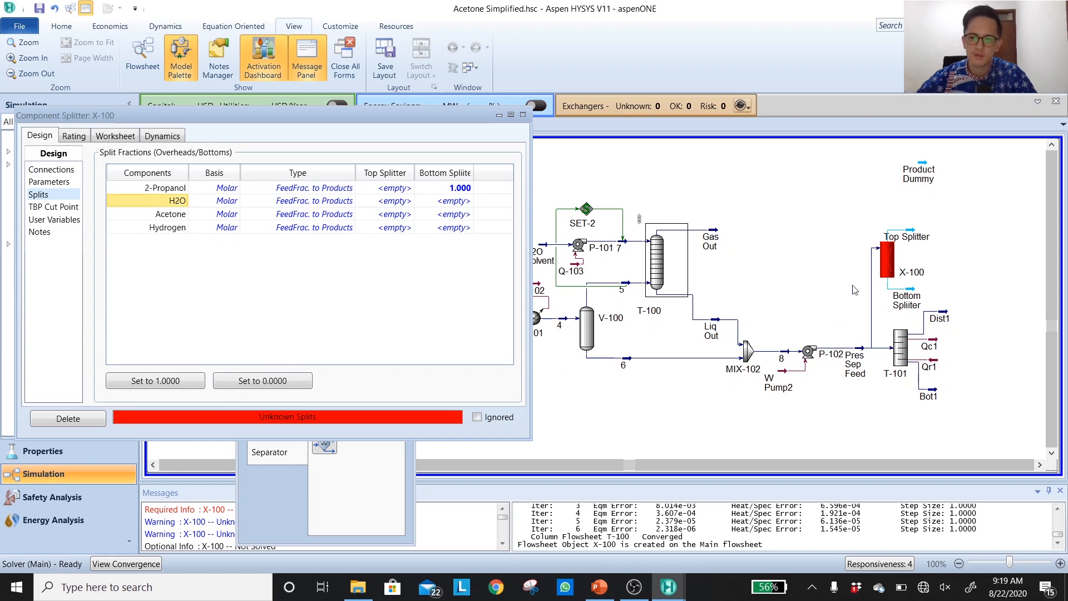
left_click(465, 202)
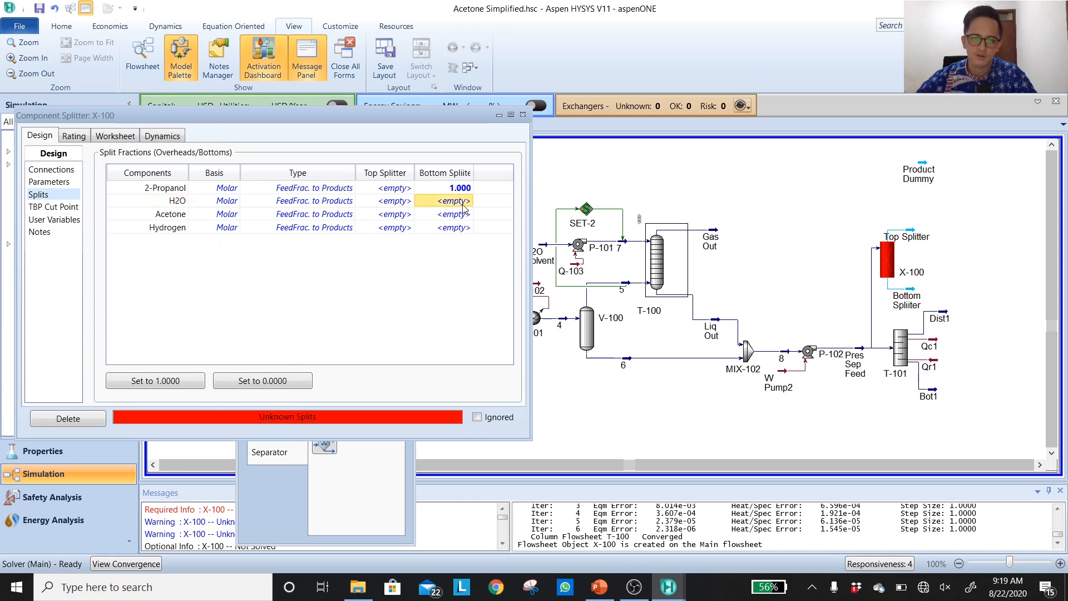
left_click(182, 382)
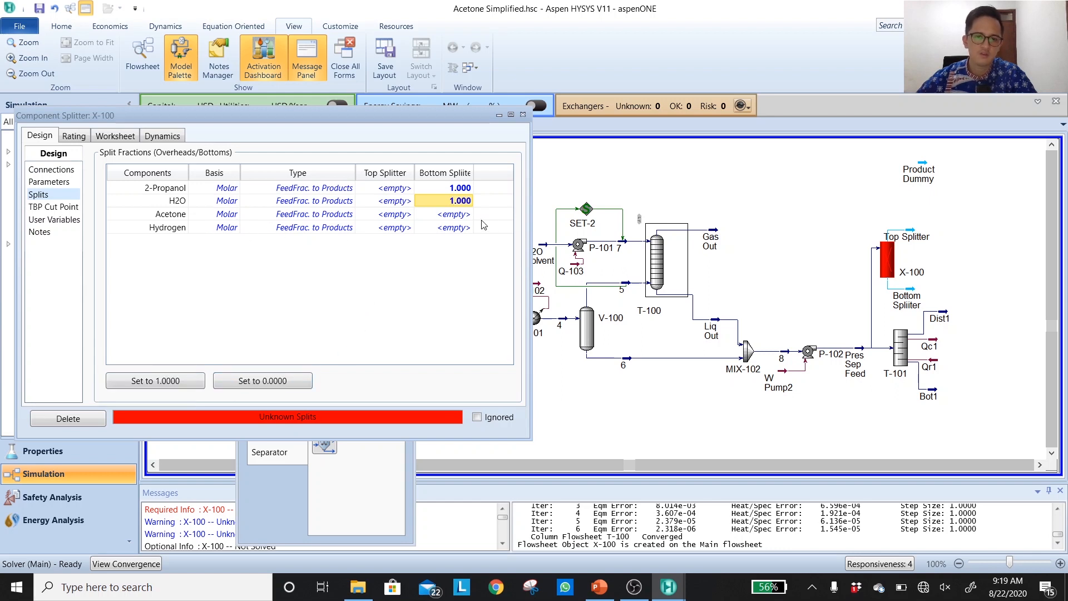
left_click(458, 217)
left_click(173, 382)
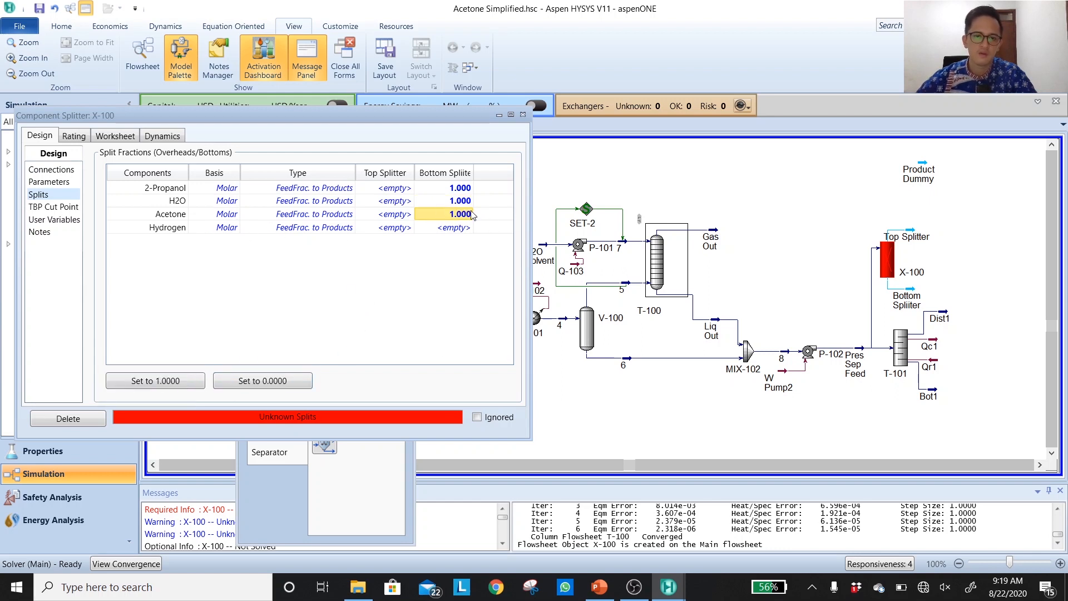
left_click(392, 229)
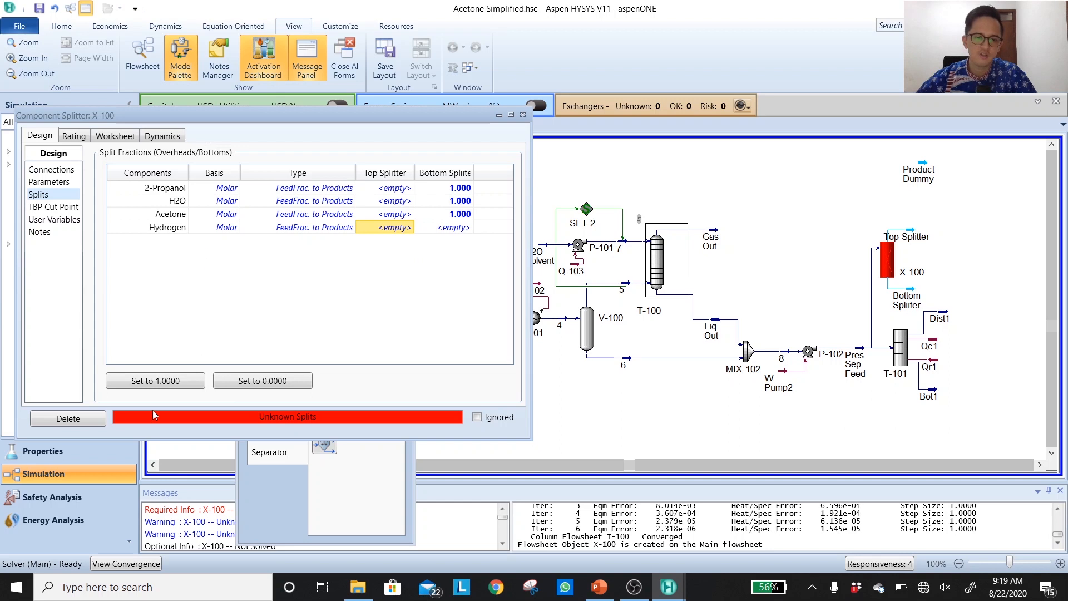
left_click(164, 384)
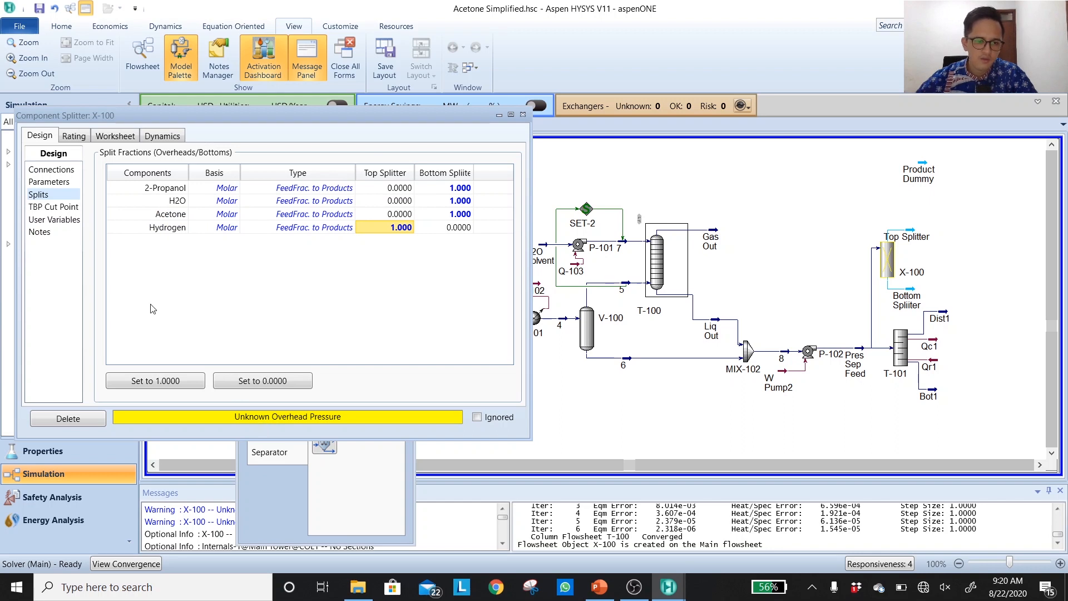
Set X-100 to equalize all stream pressures, and label the flowsheet streams with their pressures and temperatures
left_click(49, 182)
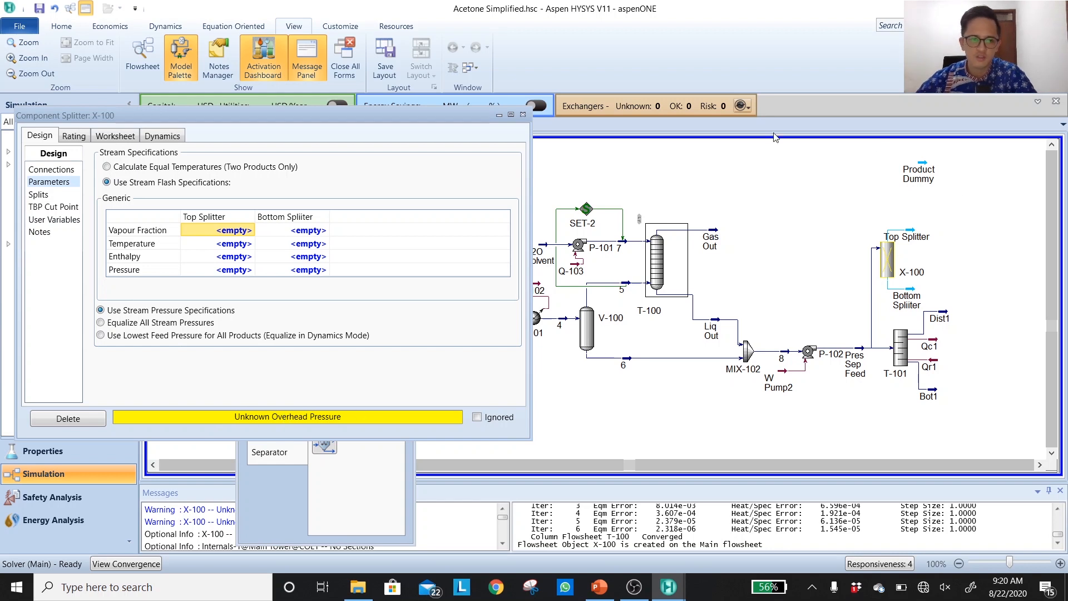
left_click(161, 324)
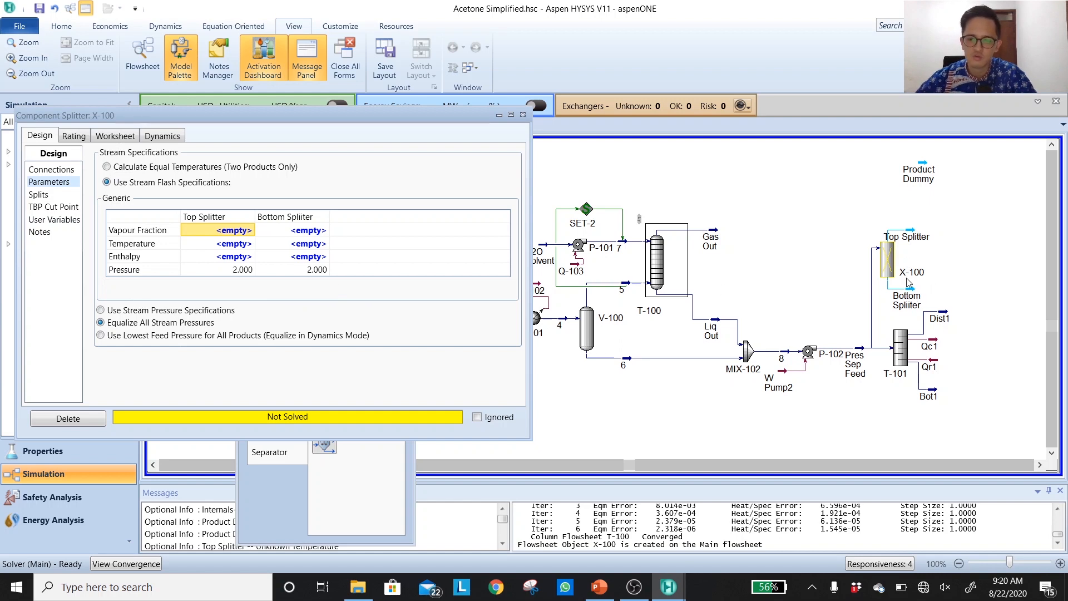
left_click(814, 284)
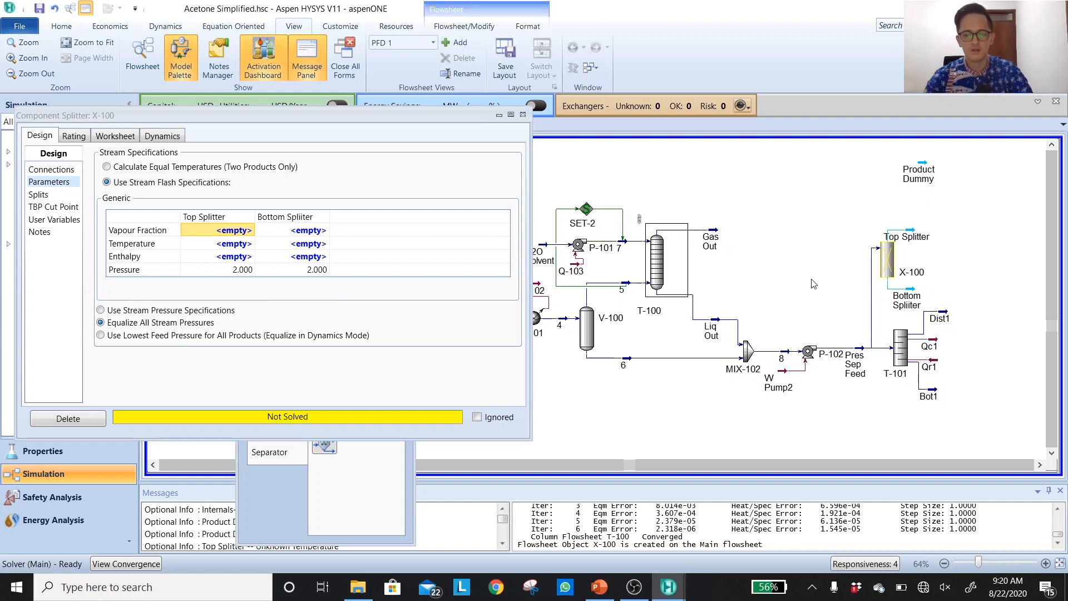
key("shift+p")
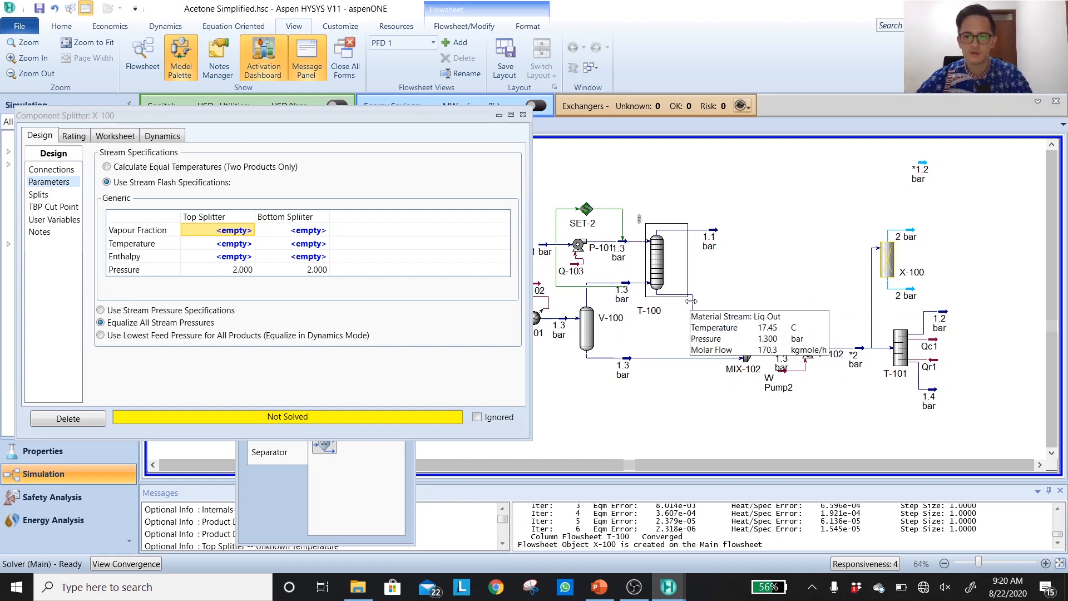
key("shift+t")
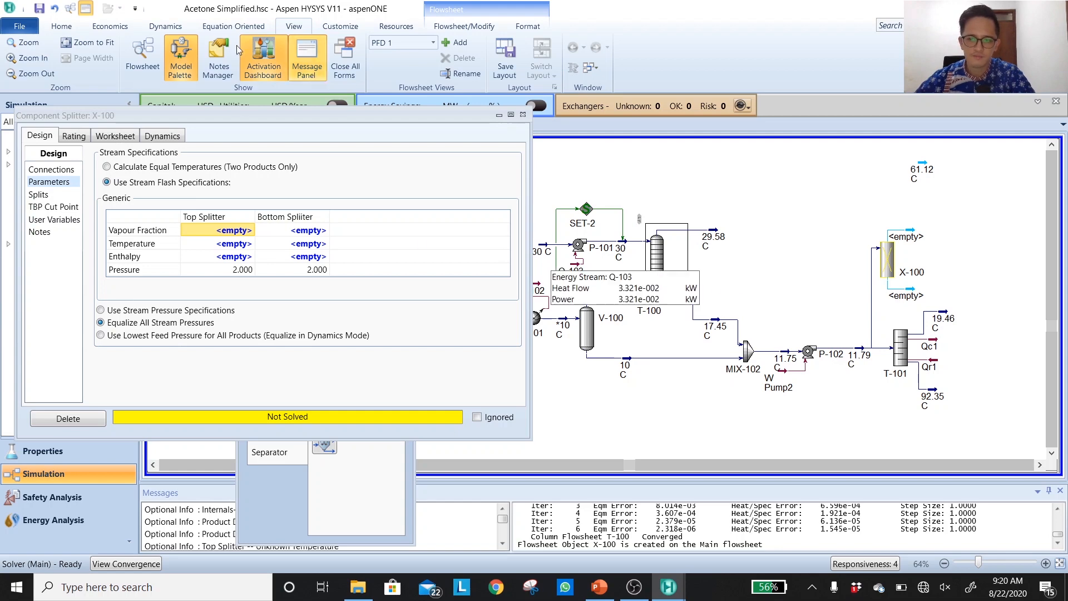
Set X-100's stream specification to calculate equal temperatures for its two products, and save the case
left_click(52, 170)
left_click(52, 182)
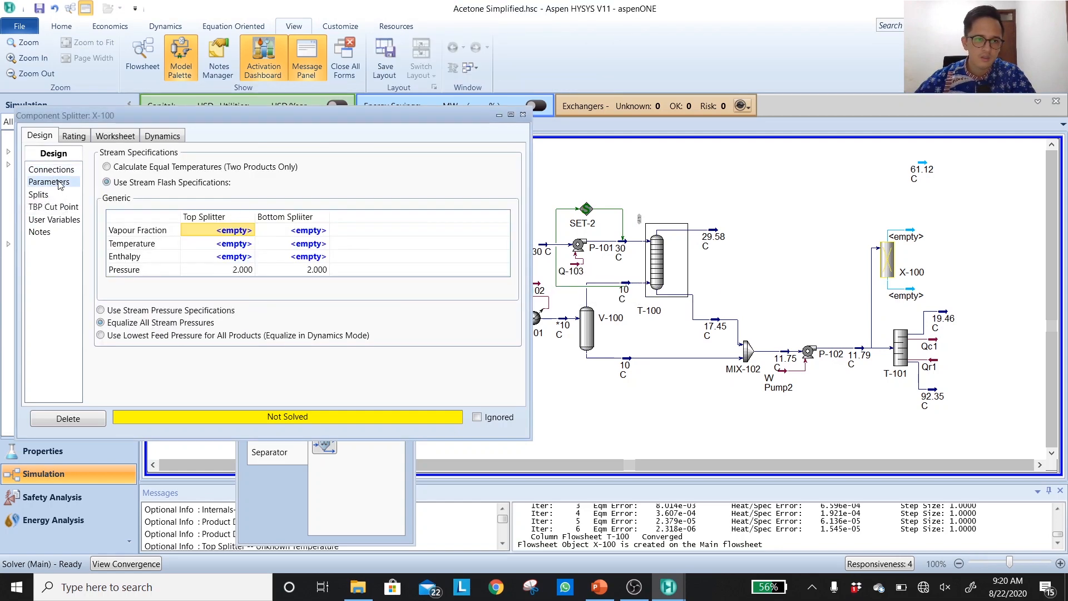
left_click(186, 171)
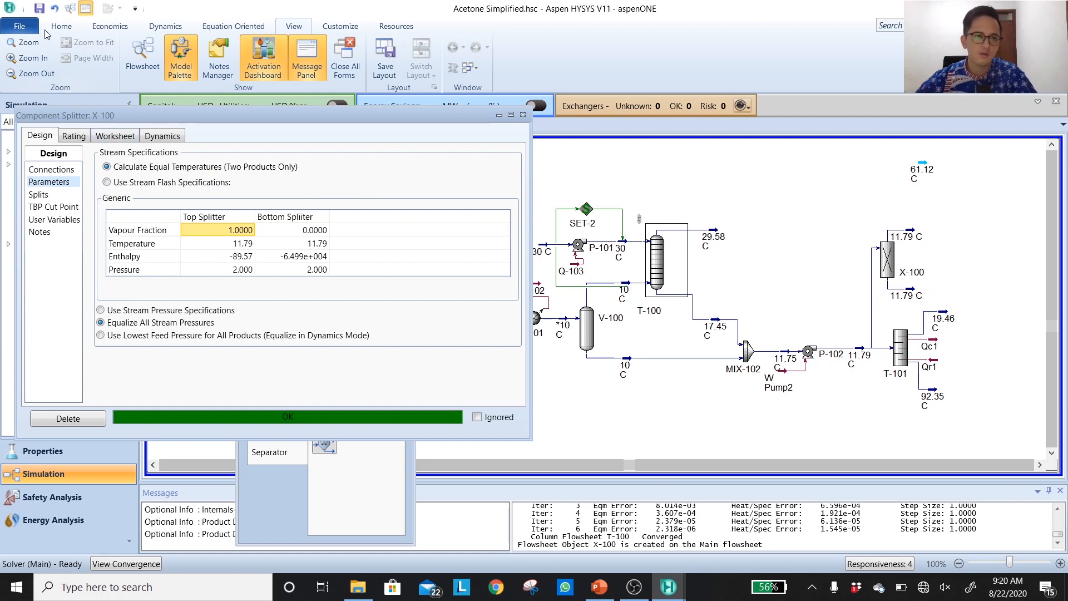
left_click(39, 8)
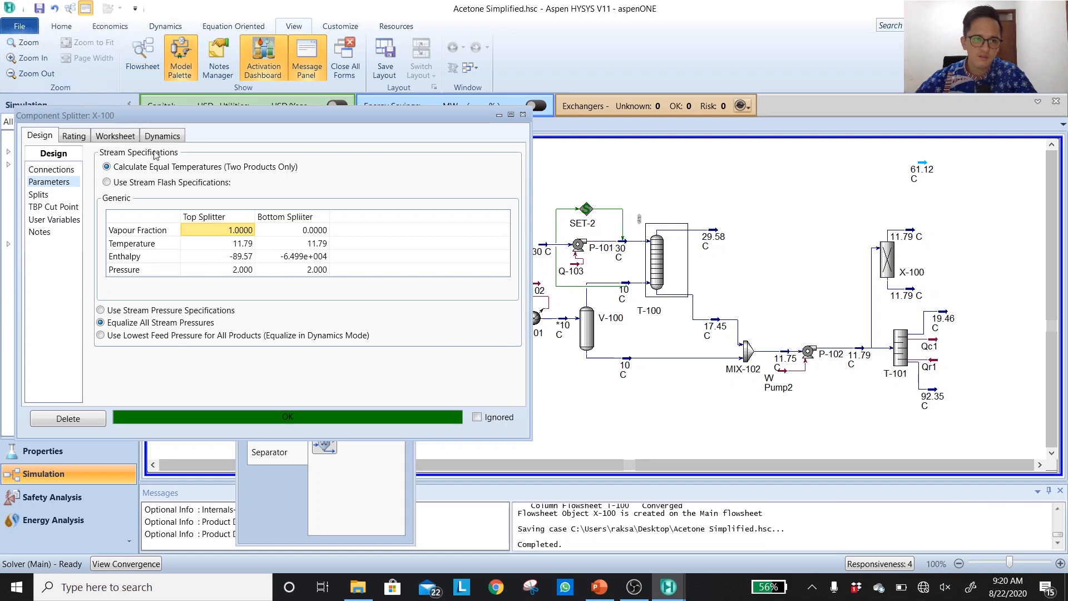
Examine the stream conditions and compositions in X-100's worksheet and close the splitter
left_click(115, 136)
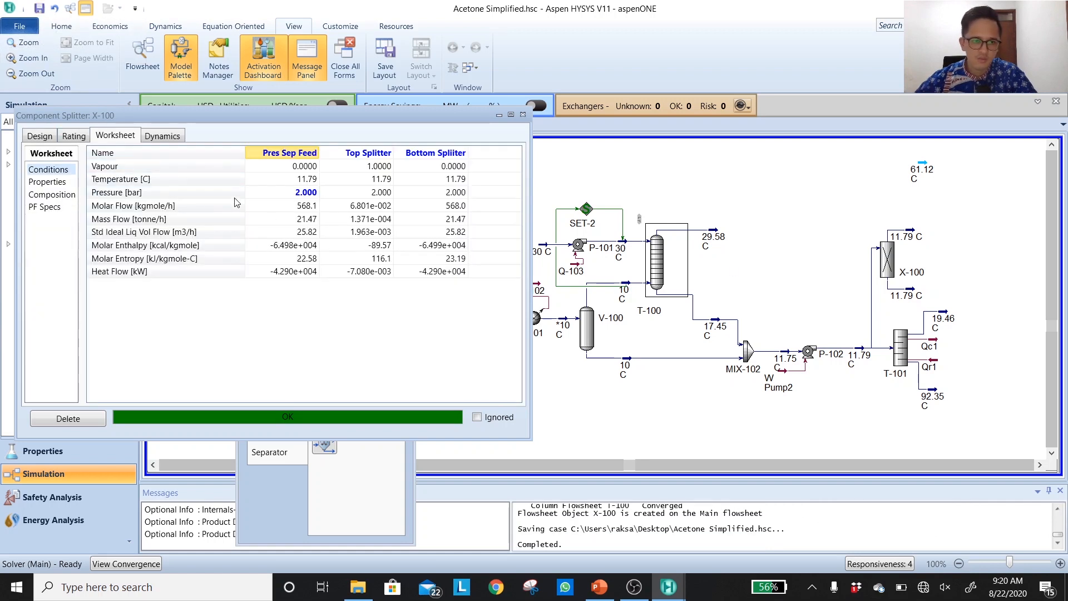
left_click(44, 196)
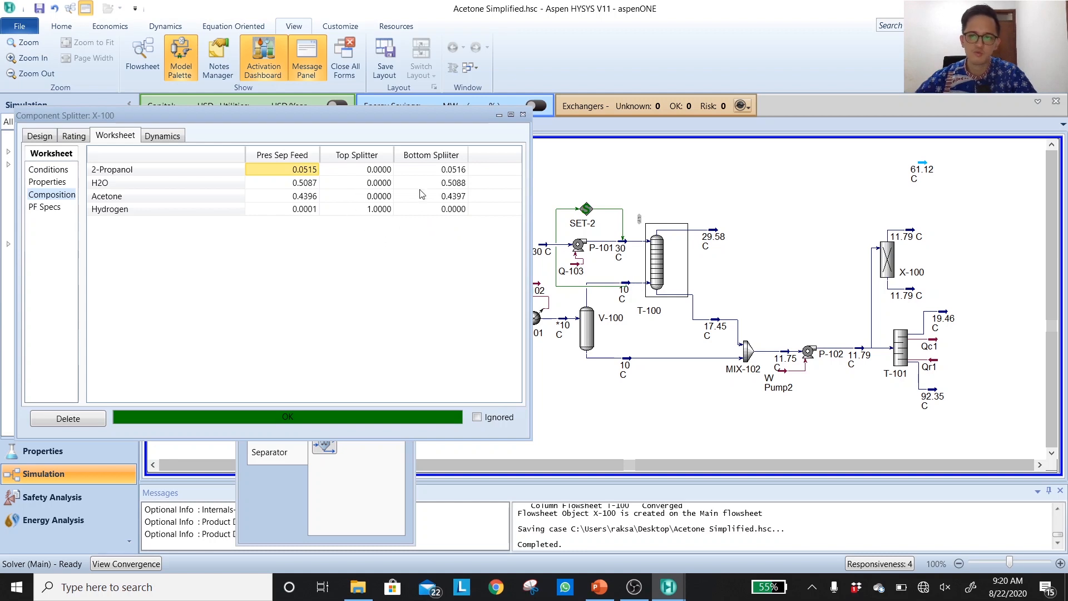
left_click(521, 115)
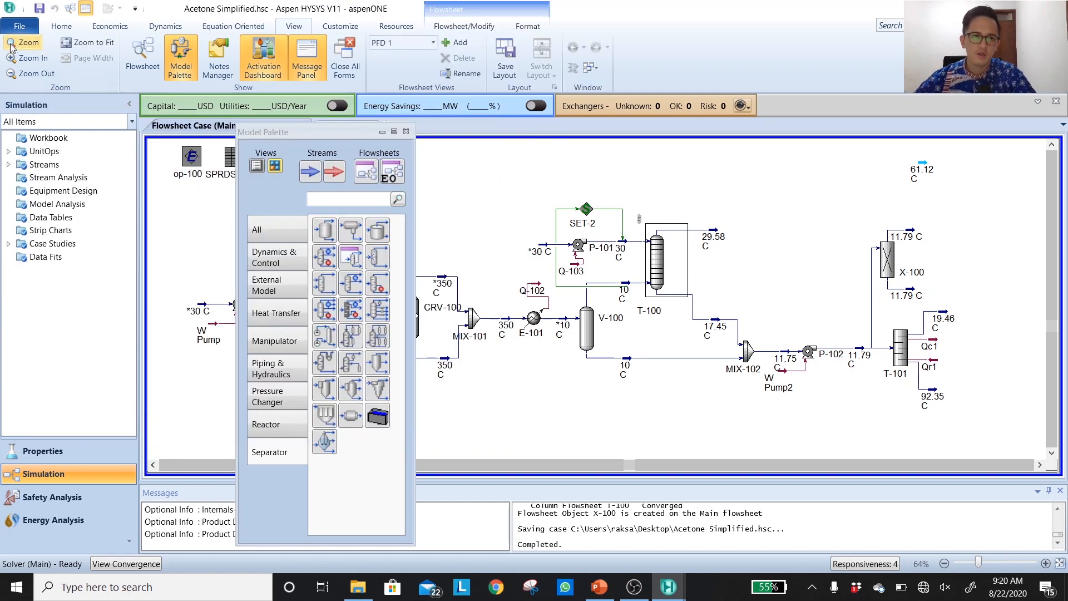
Add a second shortcut column, T-102, to the flowsheet beside component splitter X-100
left_click(351, 309)
left_click(982, 308)
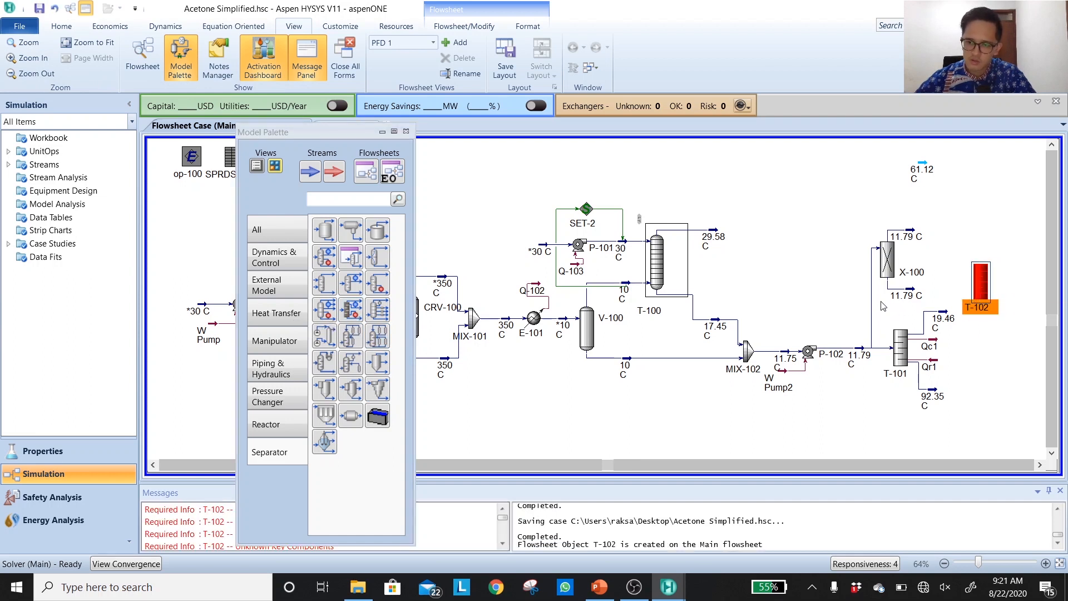
Move column T-101 with its streams lower on the flowsheet and space out its Dist1, Qc1 and Qr1 streams
left_click(896, 345)
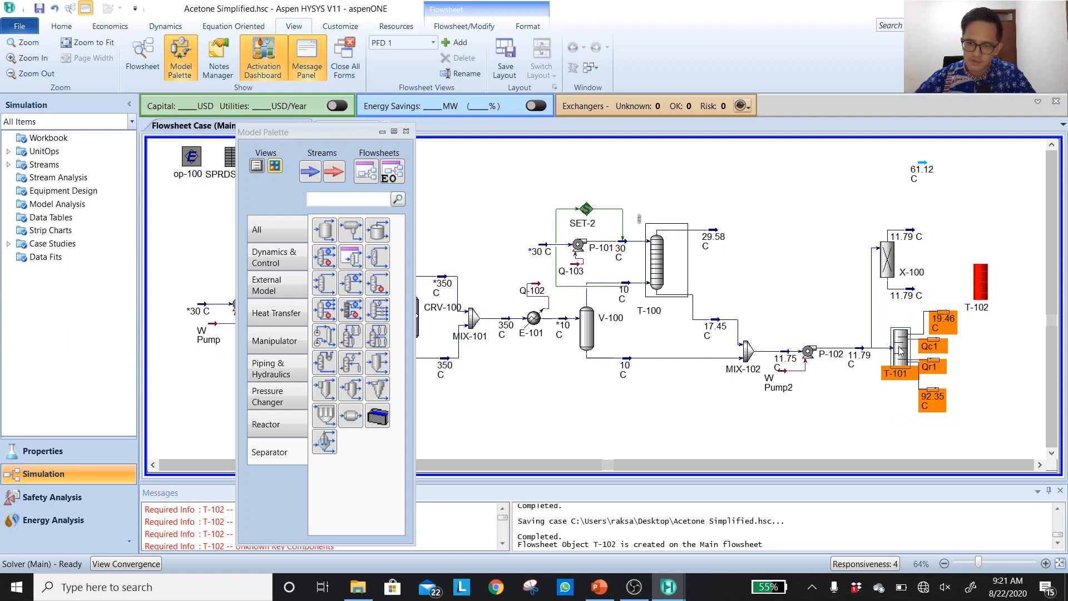
left_click_drag(895, 346, 895, 382)
left_click(957, 365)
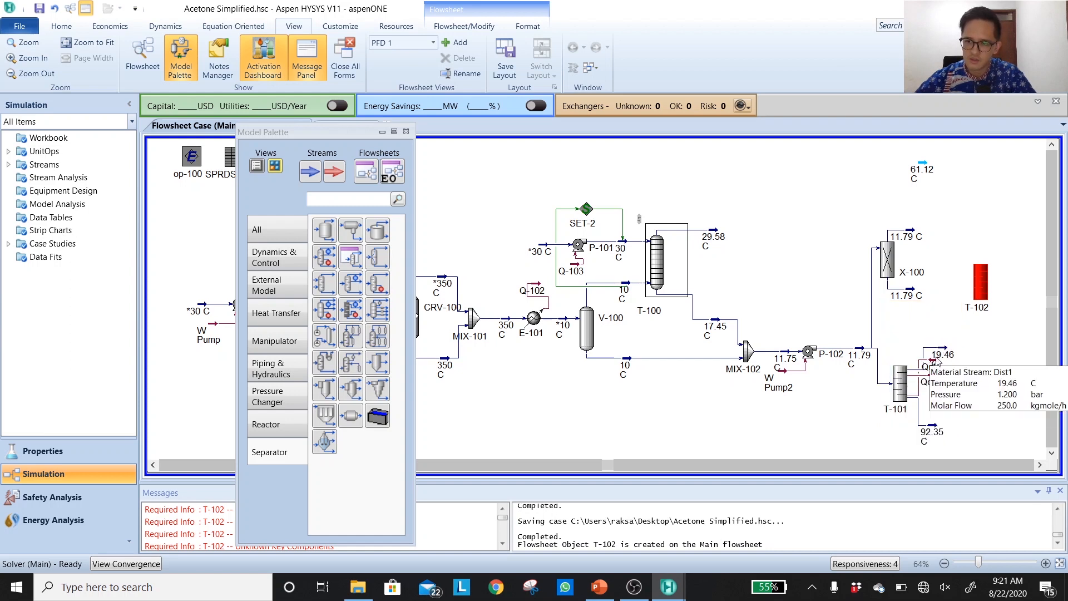
left_click_drag(933, 365, 948, 416)
left_click(948, 343)
left_click_drag(944, 350, 941, 350)
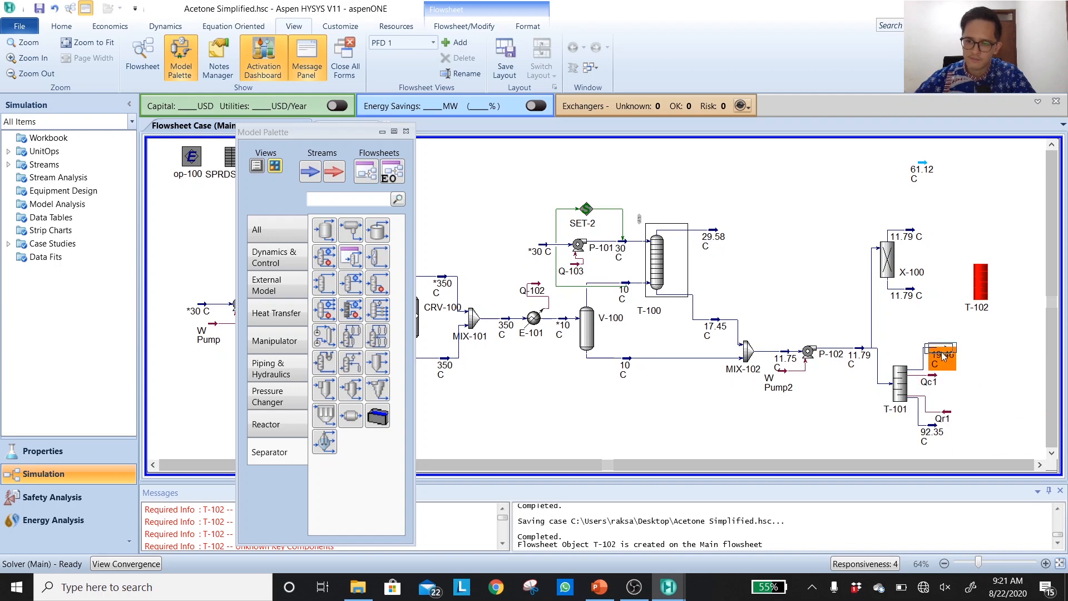
left_click(963, 380)
left_click_drag(947, 415, 939, 411)
left_click(962, 387)
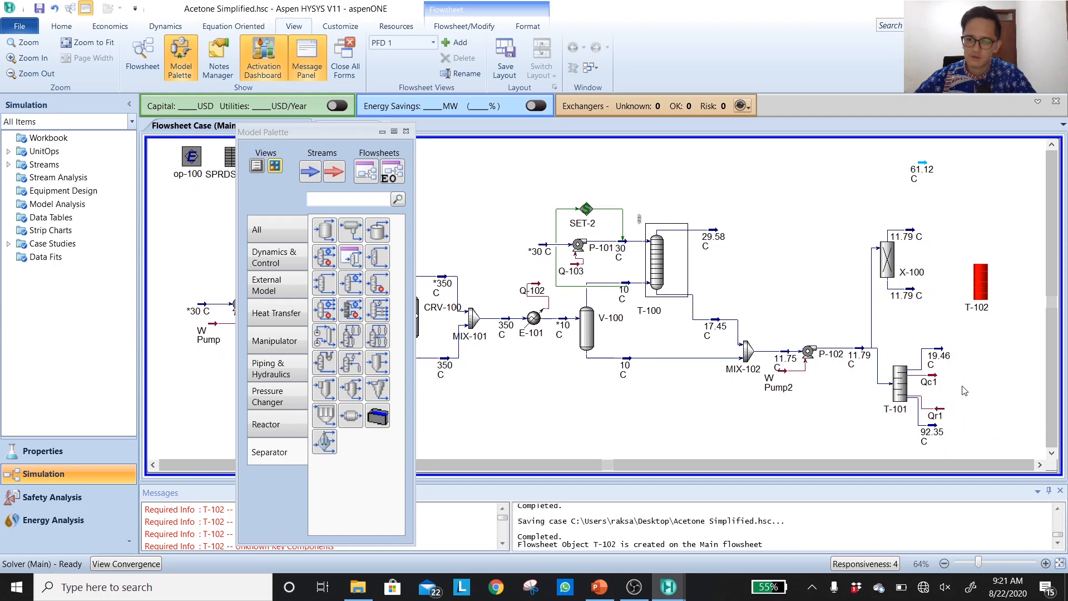
Move T-102 slightly closer to X-100 and label the flowsheet streams with their names
left_click(981, 289)
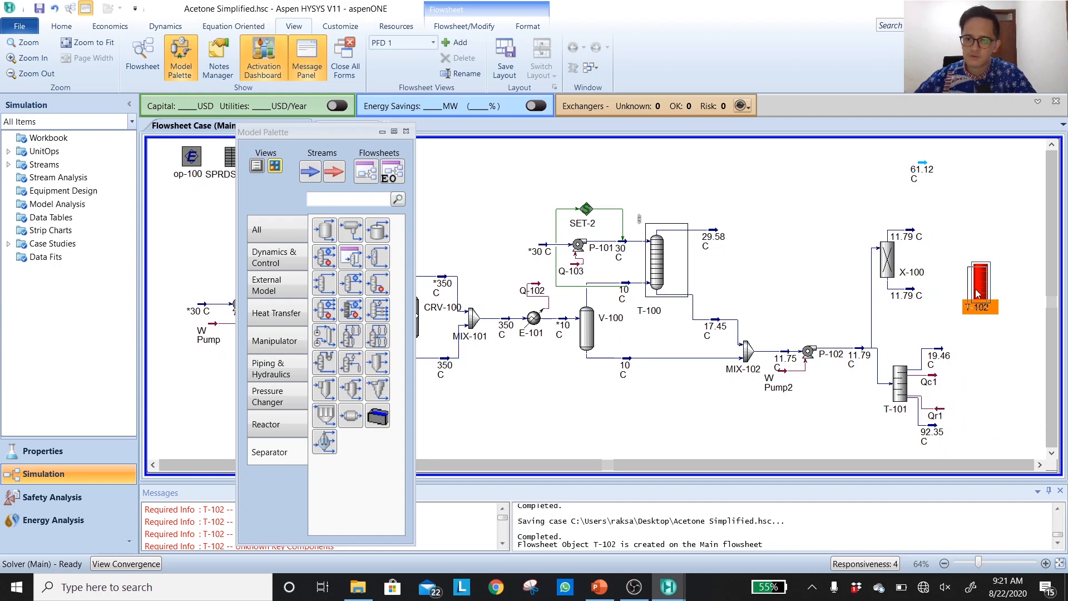
left_click_drag(977, 293, 972, 298)
left_click(990, 221)
key("shift+n")
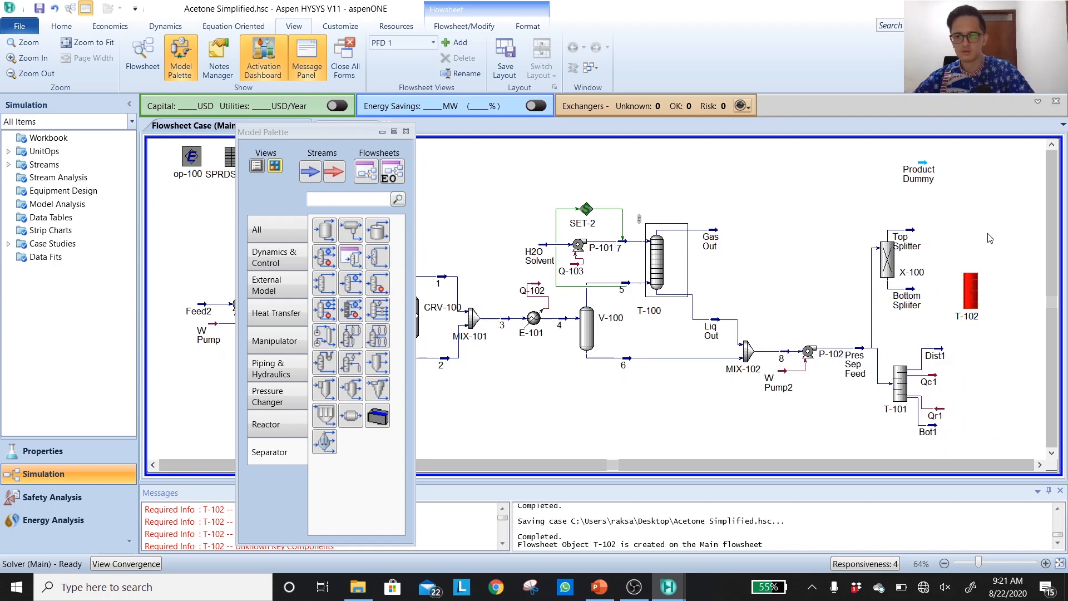
Open shortcut column T-102 and connect the Bottom Spliiter stream as its inlet
double_click(983, 293)
left_click(240, 292)
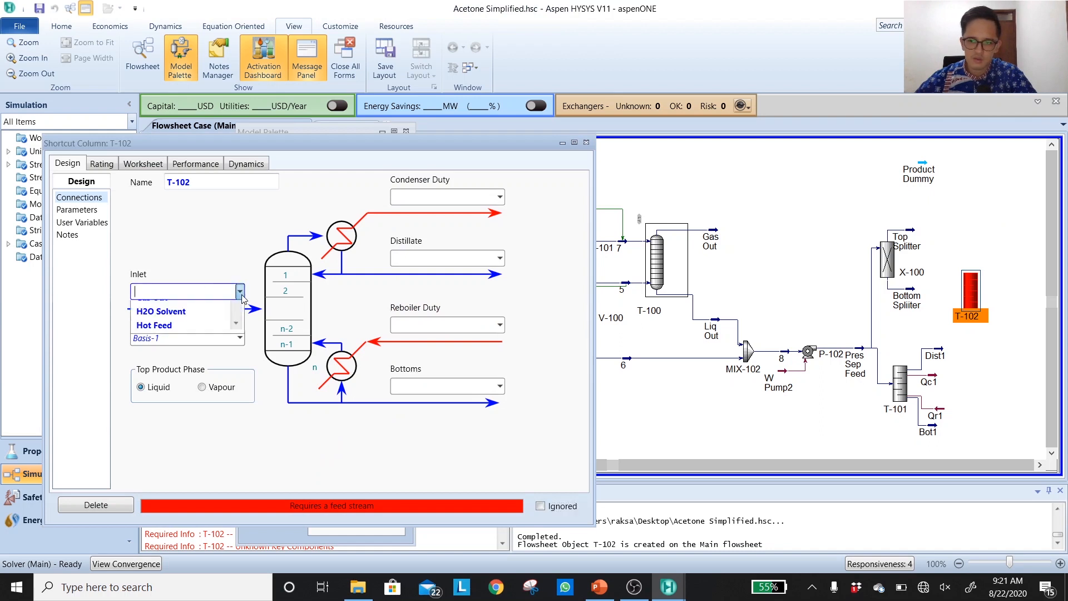
scroll(174, 414, "down", 3)
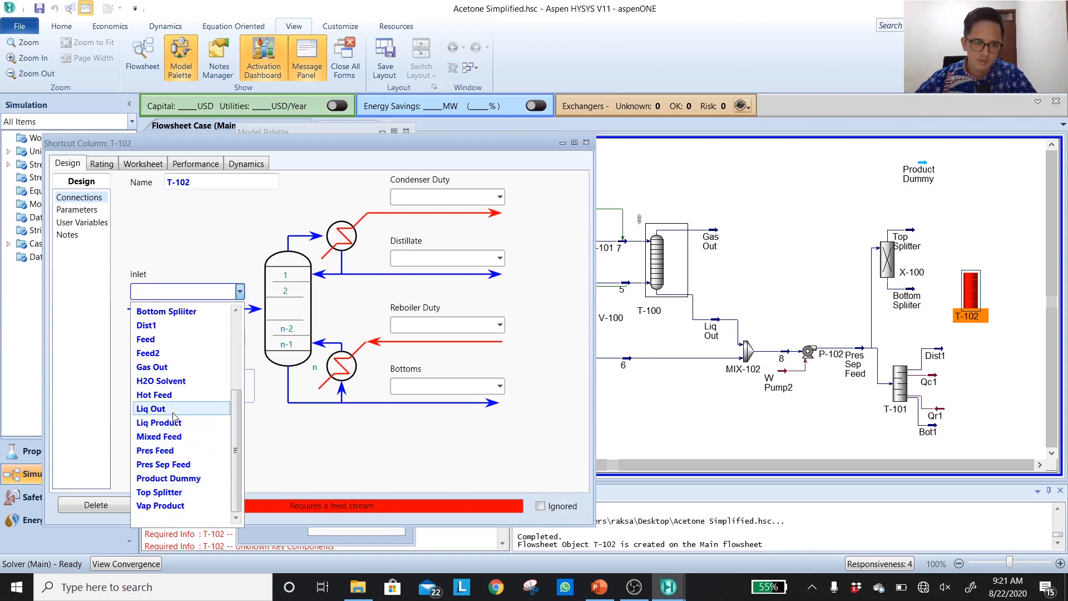
scroll(178, 417, "up", 5)
left_click(183, 395)
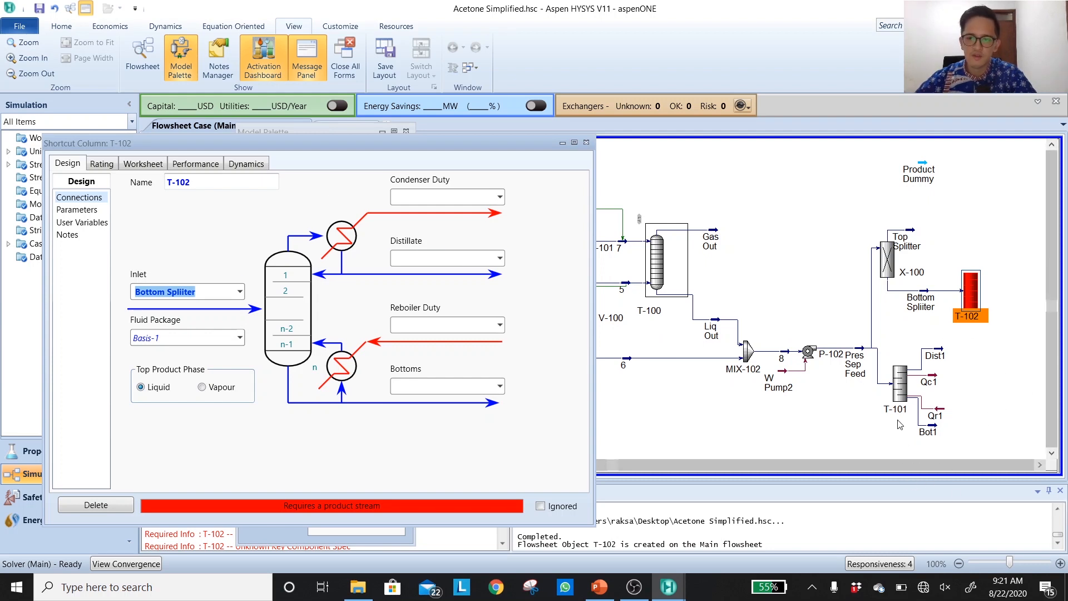
left_click(434, 197)
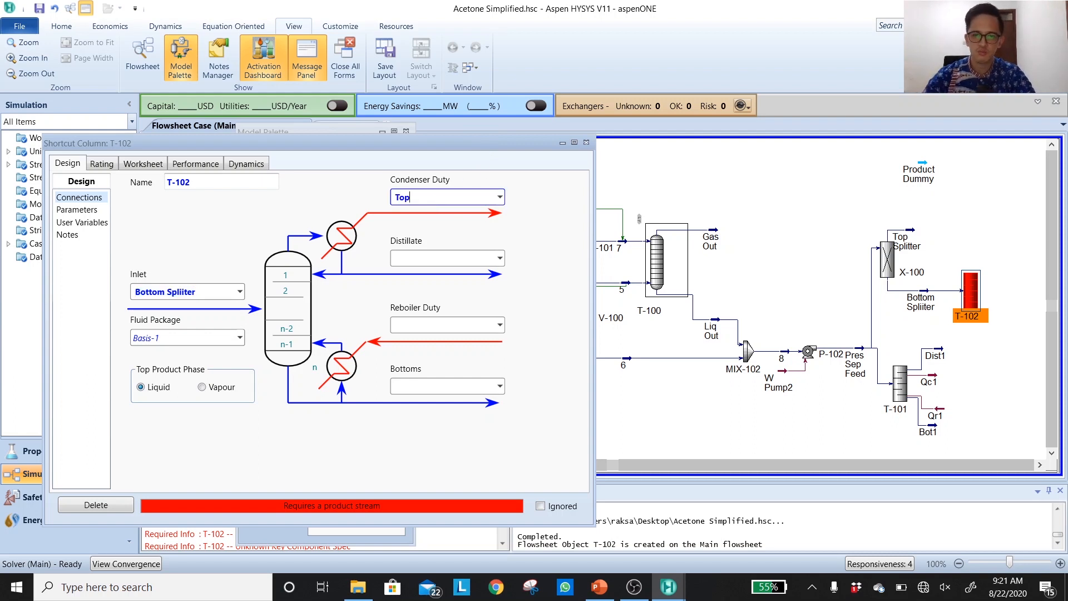
key("Return")
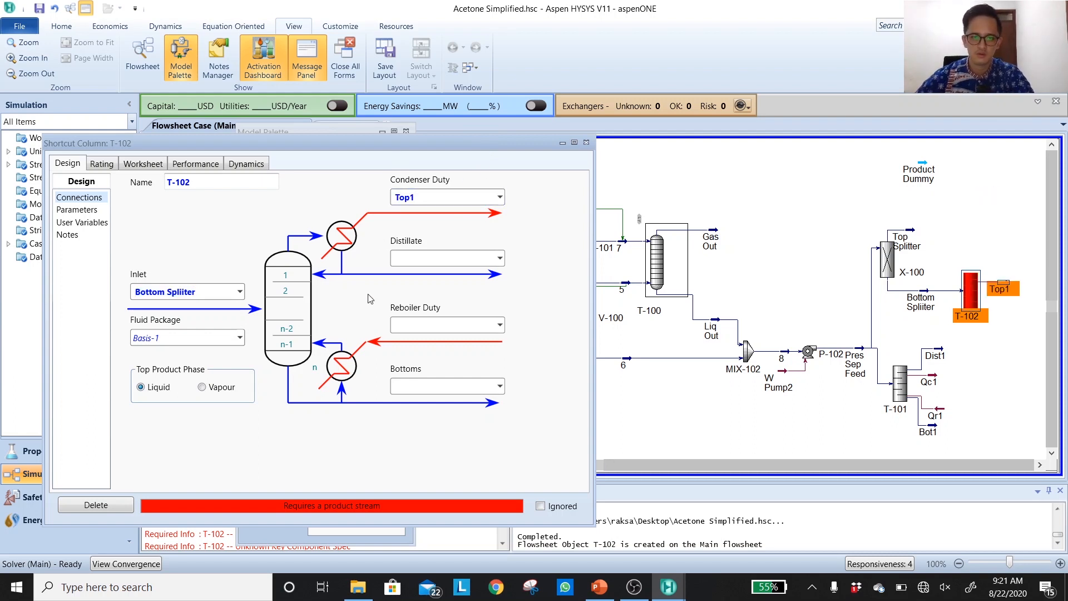
left_click(422, 385)
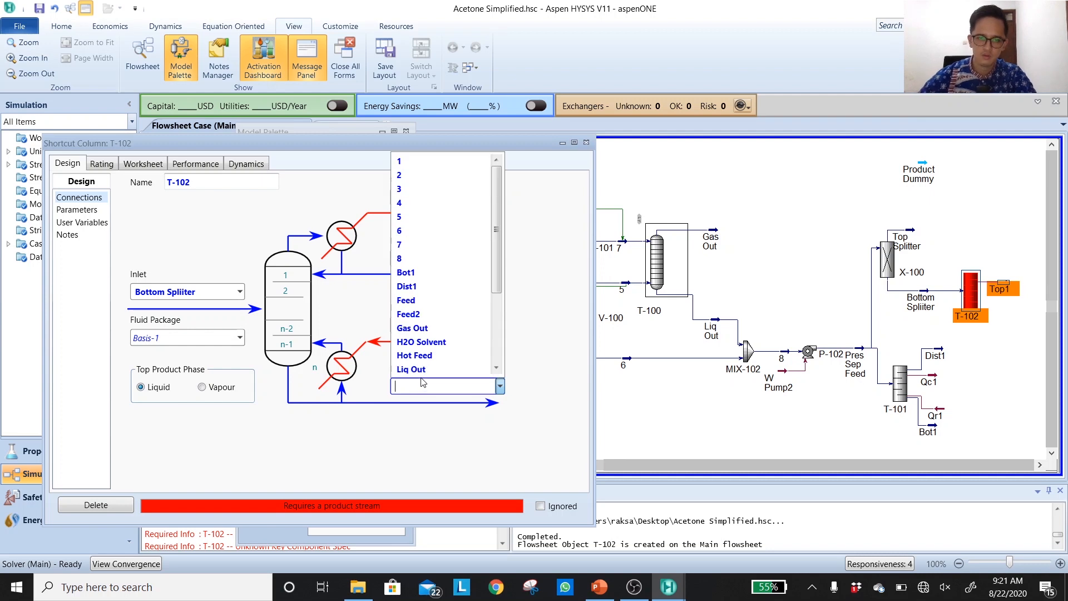
left_click(423, 384)
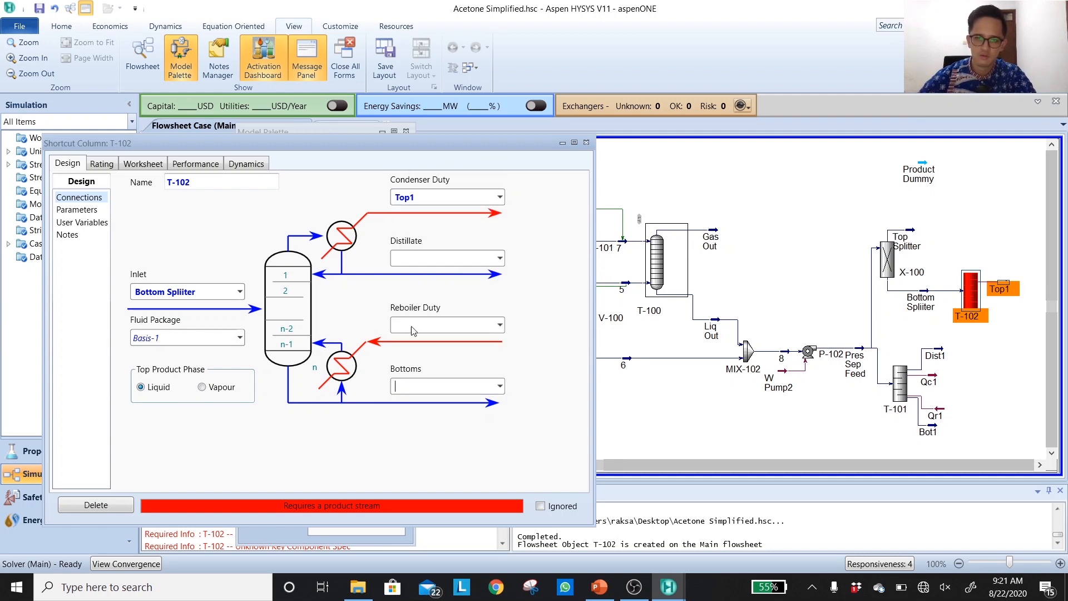
Name T-102's condenser duty stream QCond1 and its reboiler duty stream QReb1
left_click(422, 200)
type("Va")
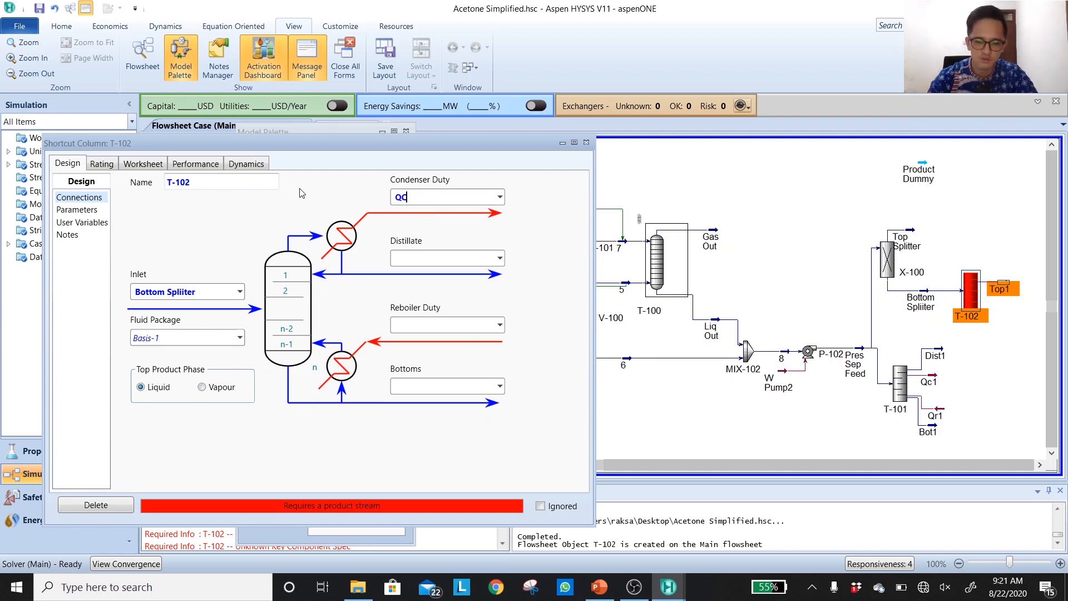
type("ond1")
key("Return")
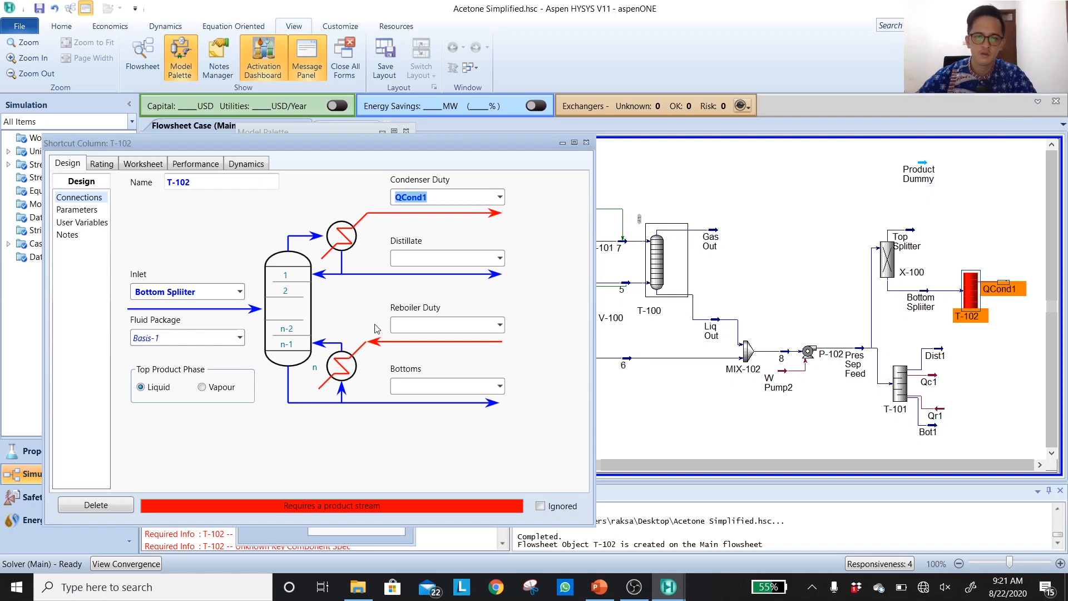
left_click(410, 323)
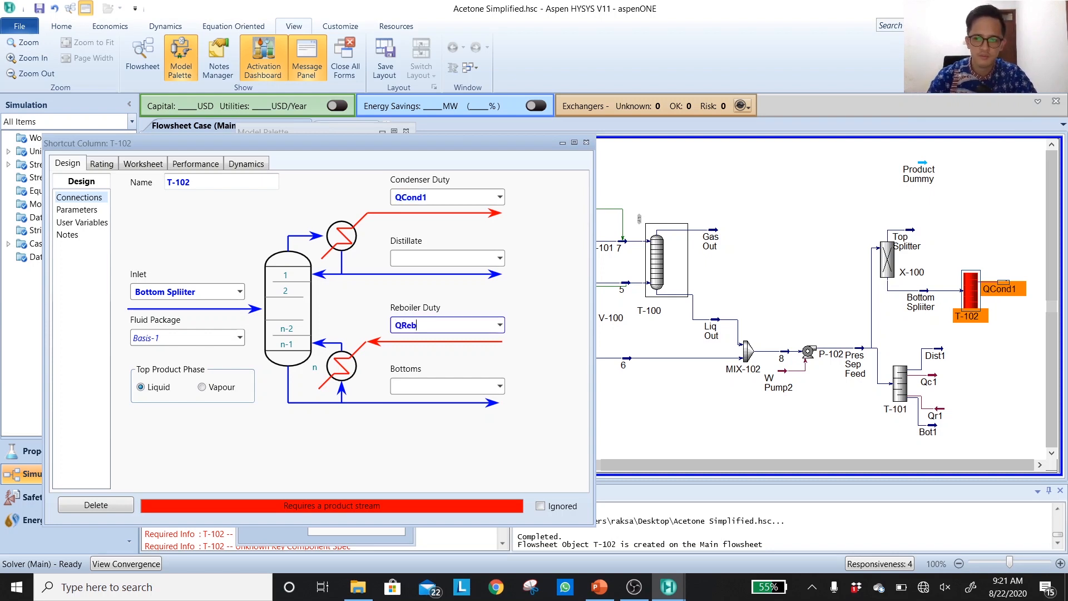
key("Return")
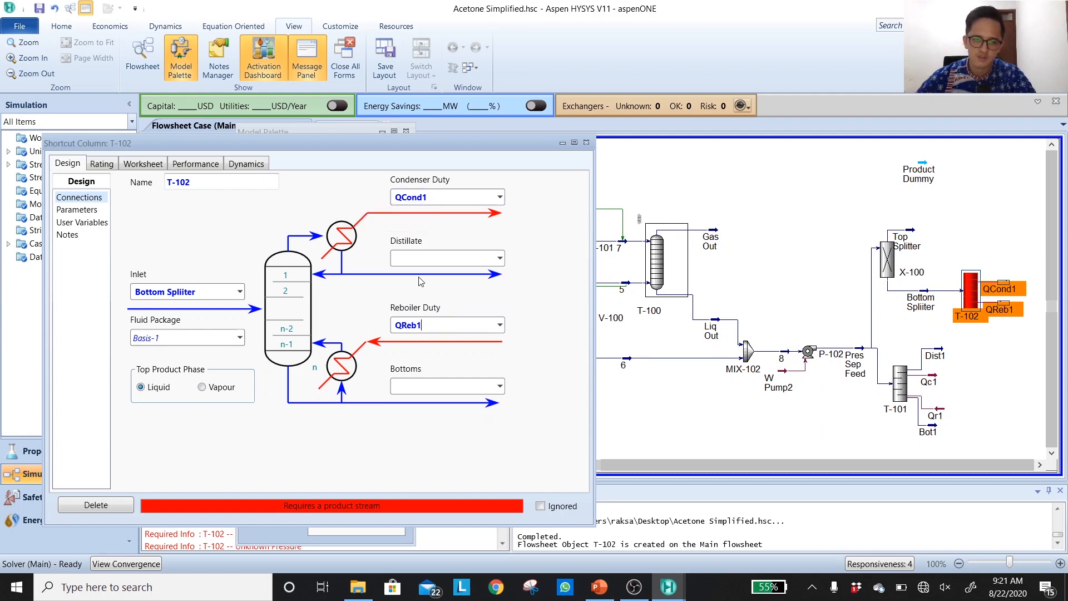
Name T-102's distillate stream Product1 and its bottoms stream Bottom1
left_click(435, 256)
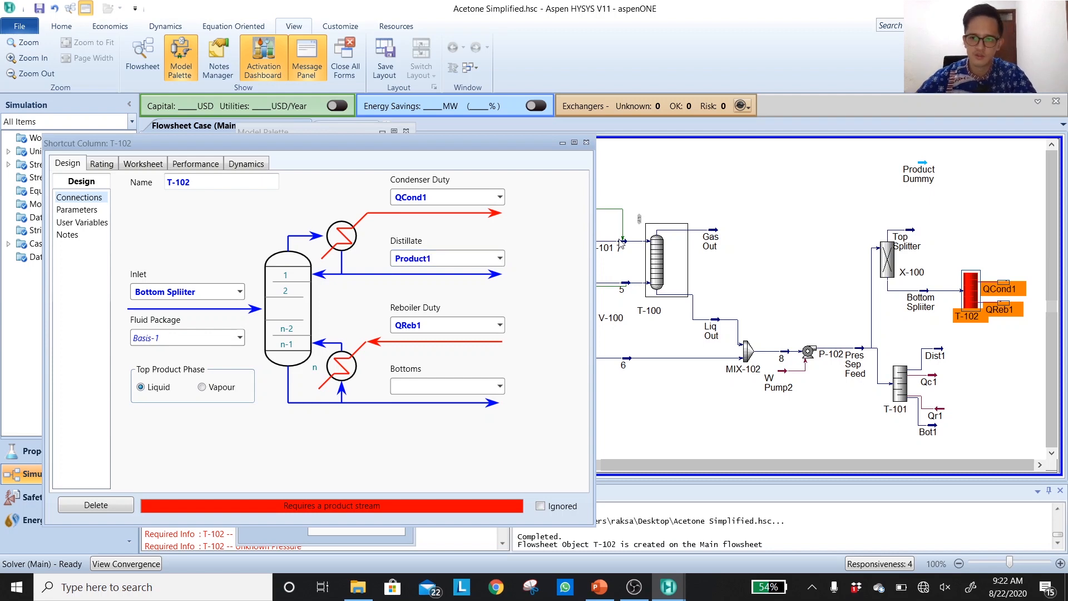
left_click(442, 386)
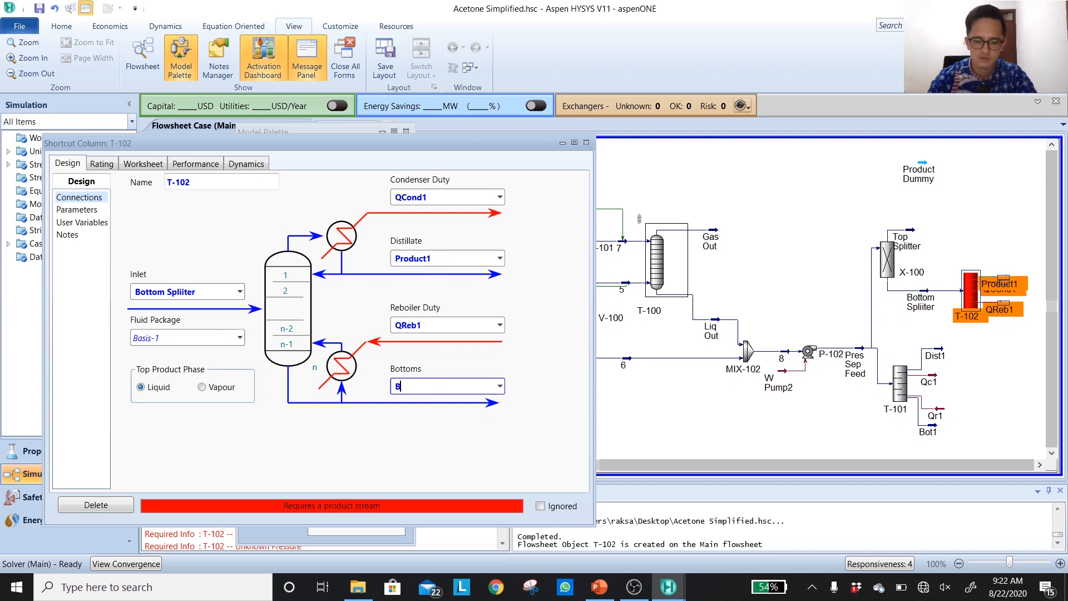
type("Bottom1")
key("Return")
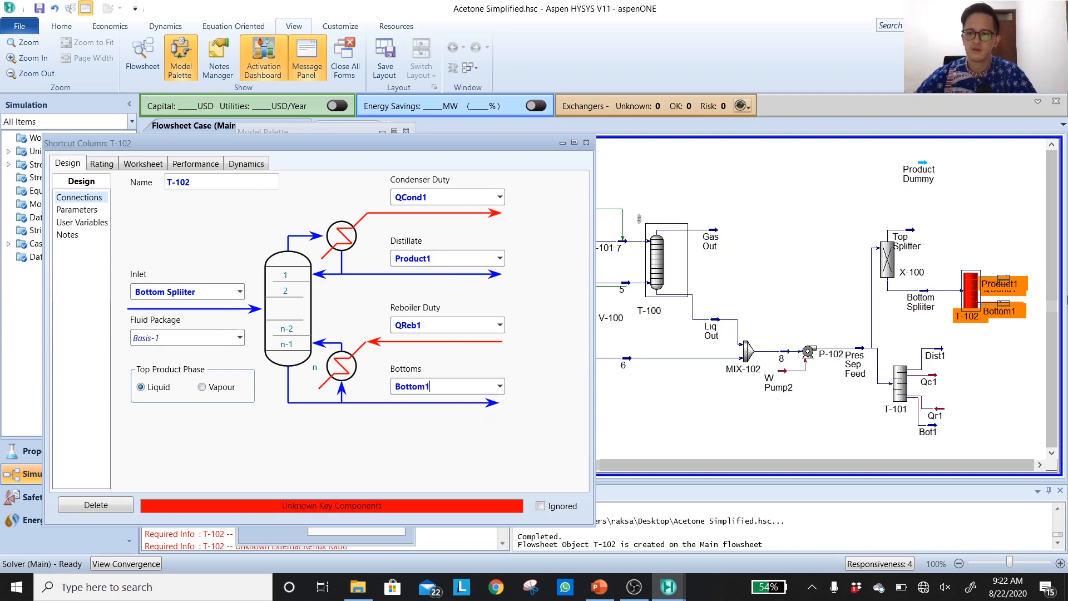
Separate T-102's overlapping outlet streams on the flowsheet by moving Product1 higher and Bottom1 lower
left_click(960, 256)
left_click_drag(1005, 278, 1003, 261)
left_click(1023, 292)
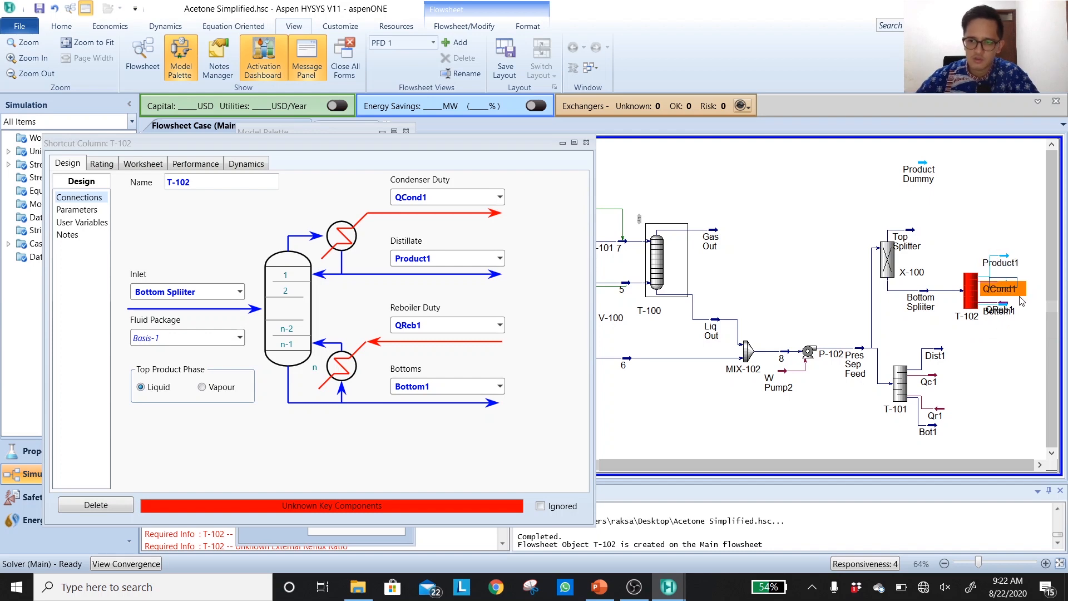
left_click(1005, 311)
left_click_drag(1004, 311, 1005, 333)
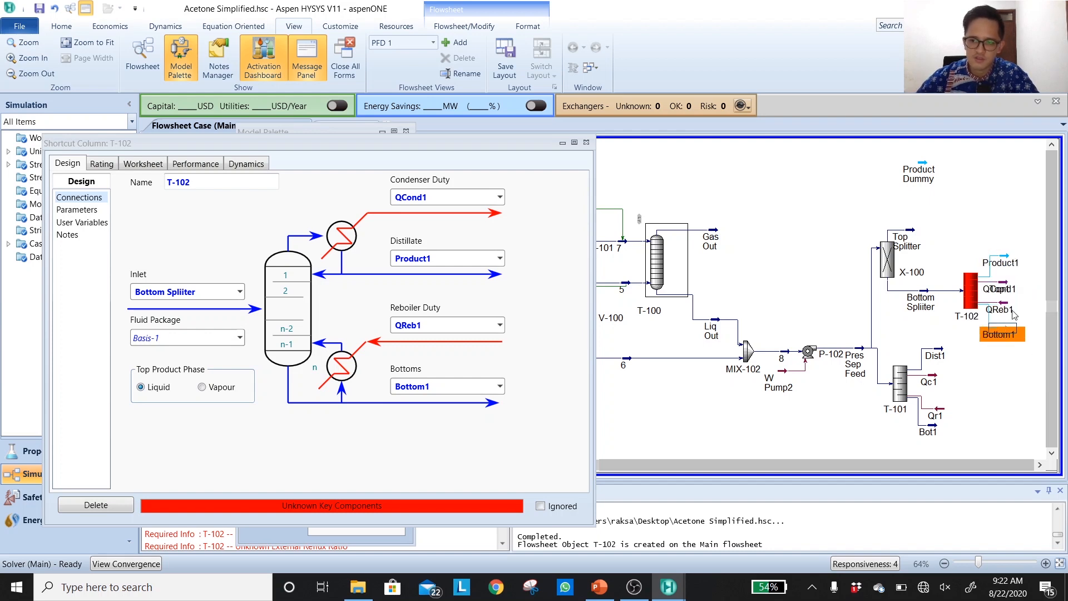
left_click(1024, 295)
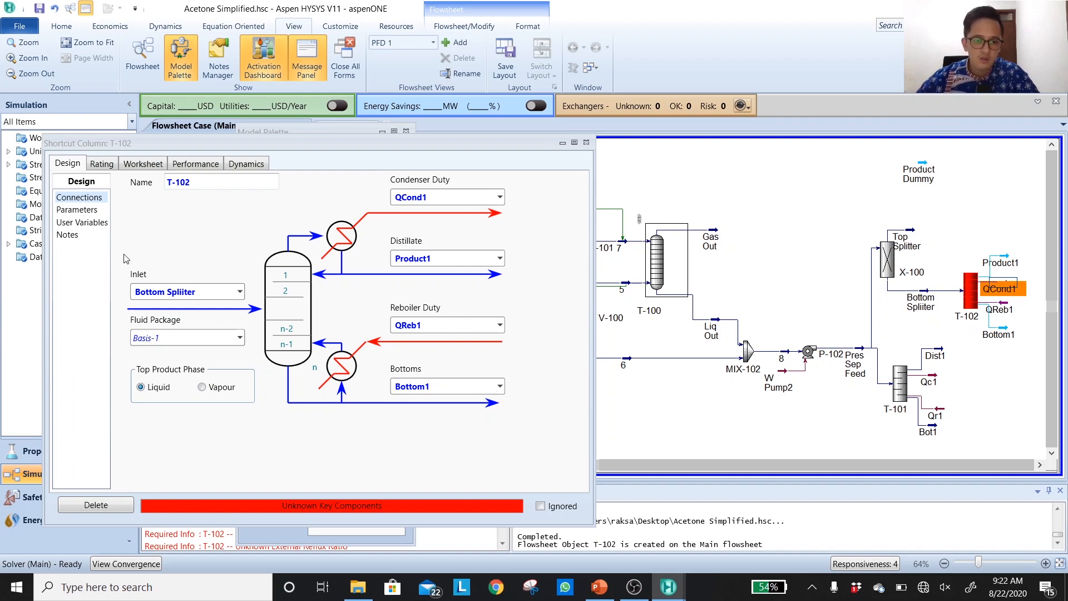
In T-102's parameters, choose Acetone as the light key in bottoms and 2-Propanol as the heavy key in distillate
left_click(78, 210)
left_click(320, 224)
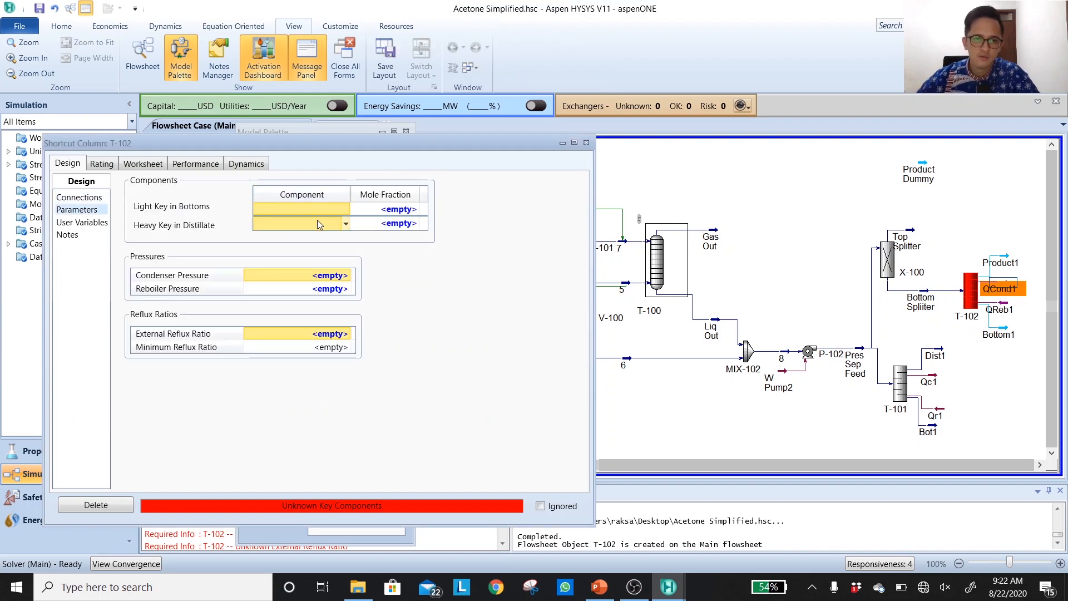
left_click(346, 211)
left_click(346, 212)
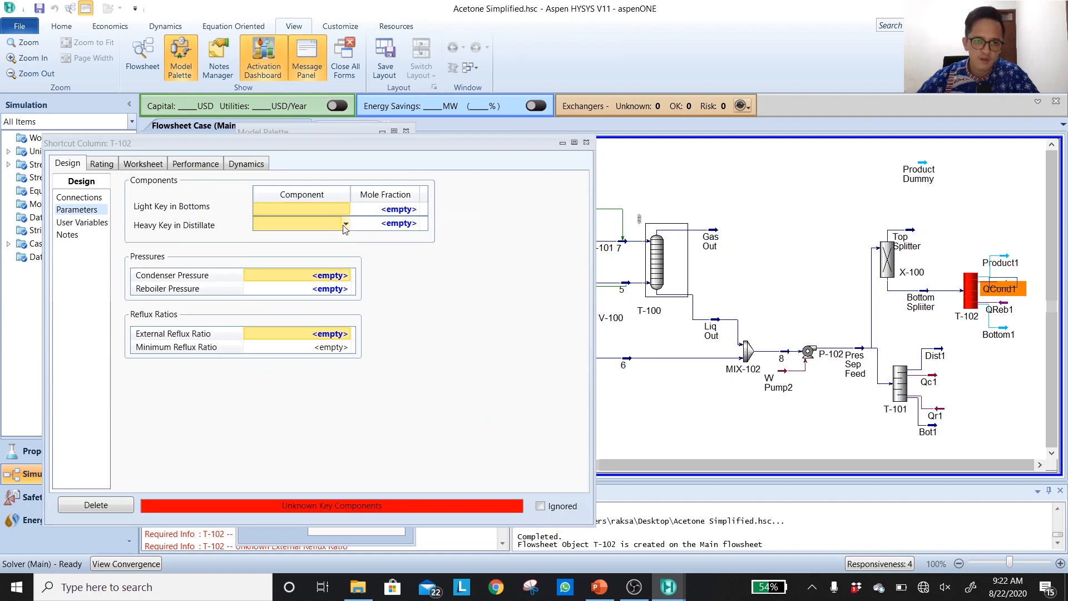
left_click(346, 224)
left_click(346, 223)
left_click(318, 248)
left_click(346, 209)
left_click(346, 209)
left_click(308, 259)
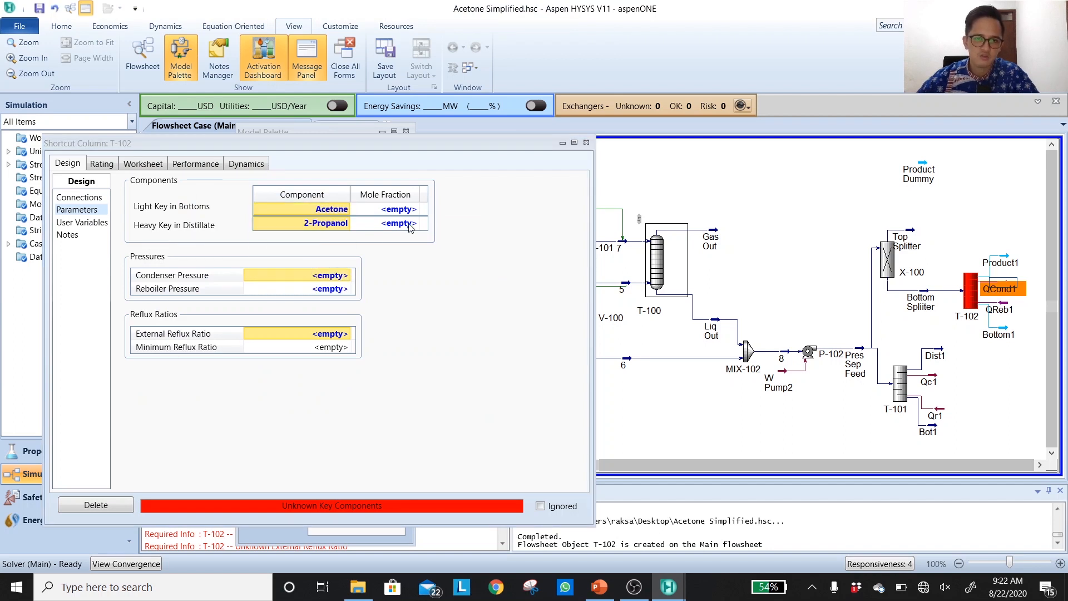
Set the 2-Propanol heavy key mole fraction in T-102's distillate to 0.002
left_click(410, 223)
type("0")
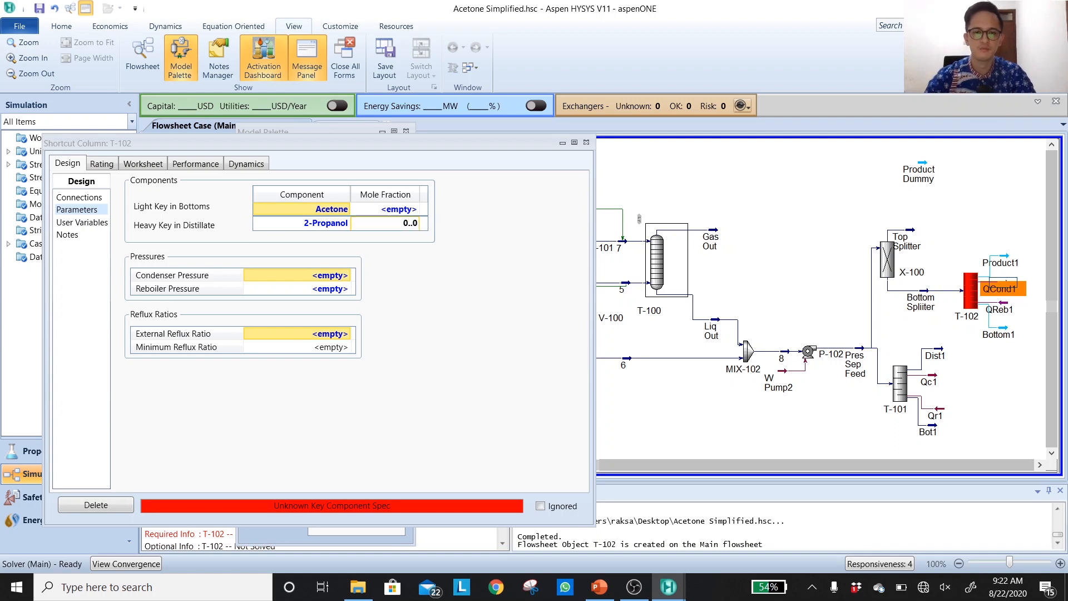
type("..0")
key("BackSpace")
key("BackSpace")
type("002")
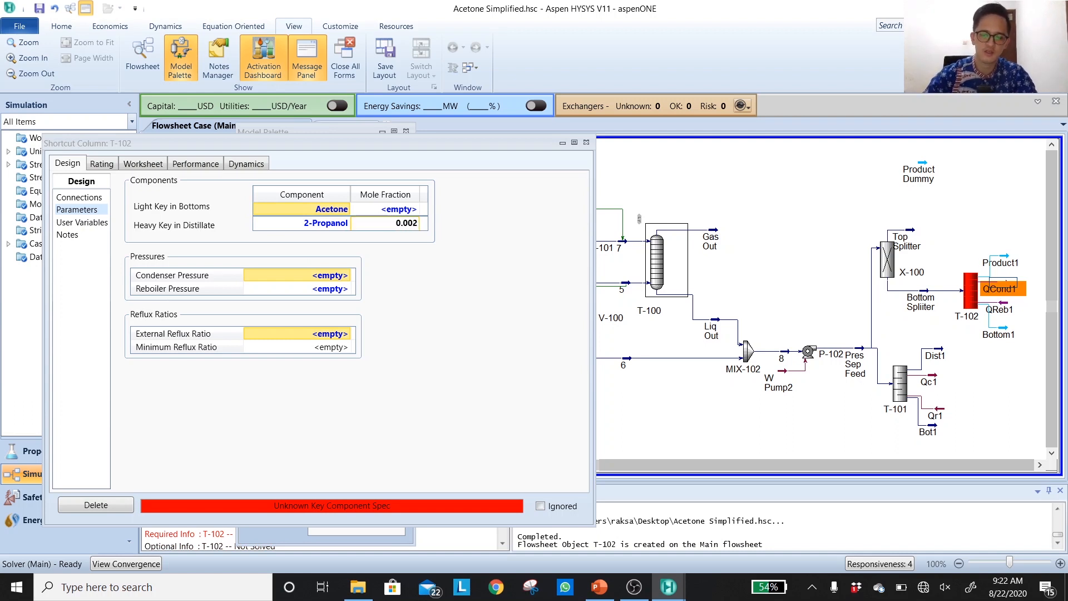
key("Return")
Set the Acetone light key mole fraction in T-102's bottoms to 0.001
left_click(408, 210)
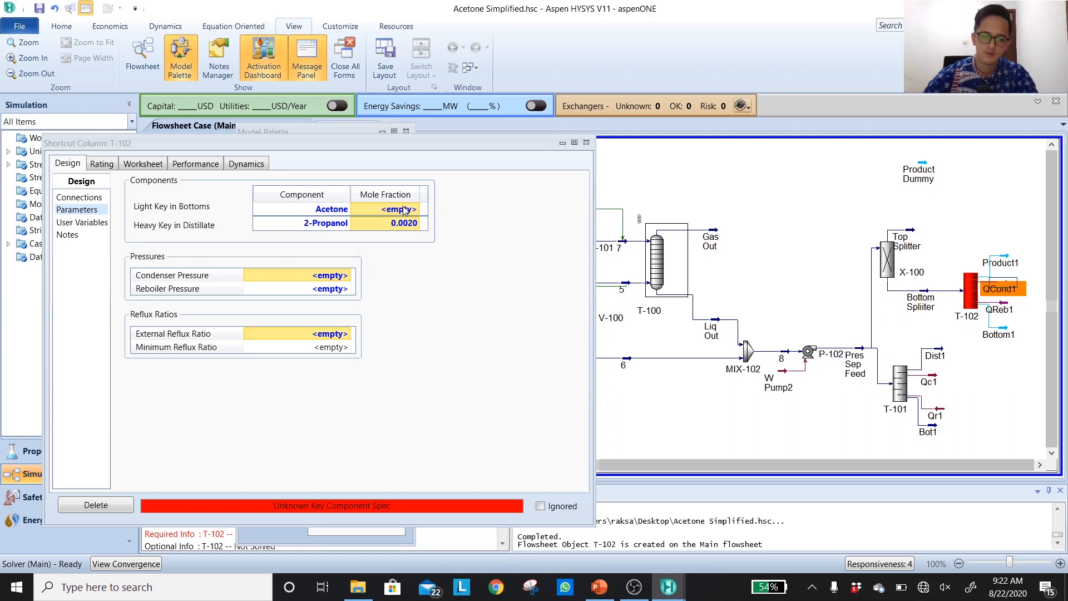
type("0")
key("Return")
type("0.001")
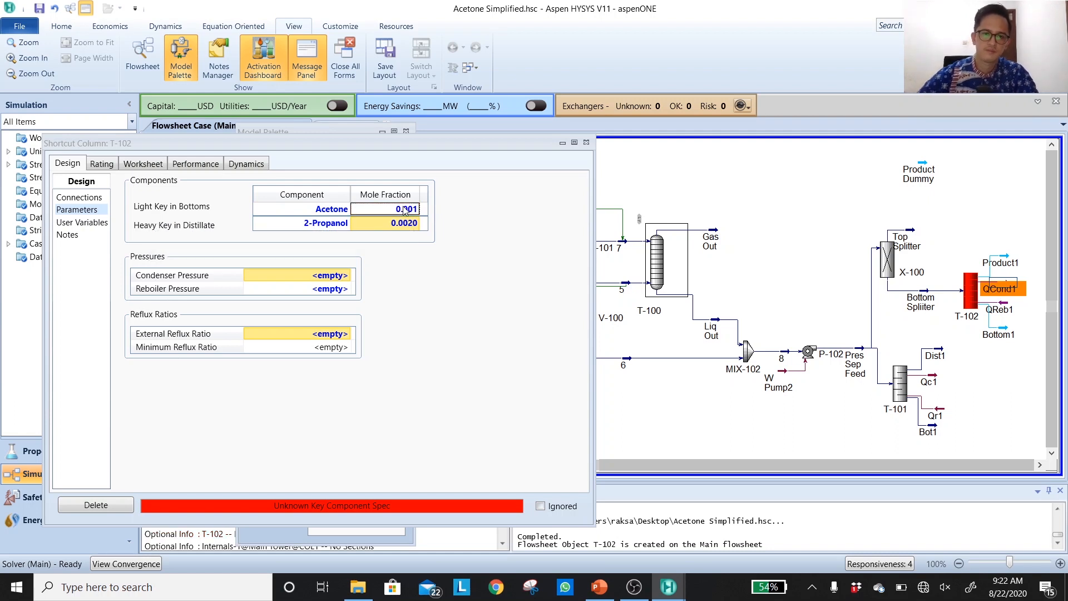
key("Return")
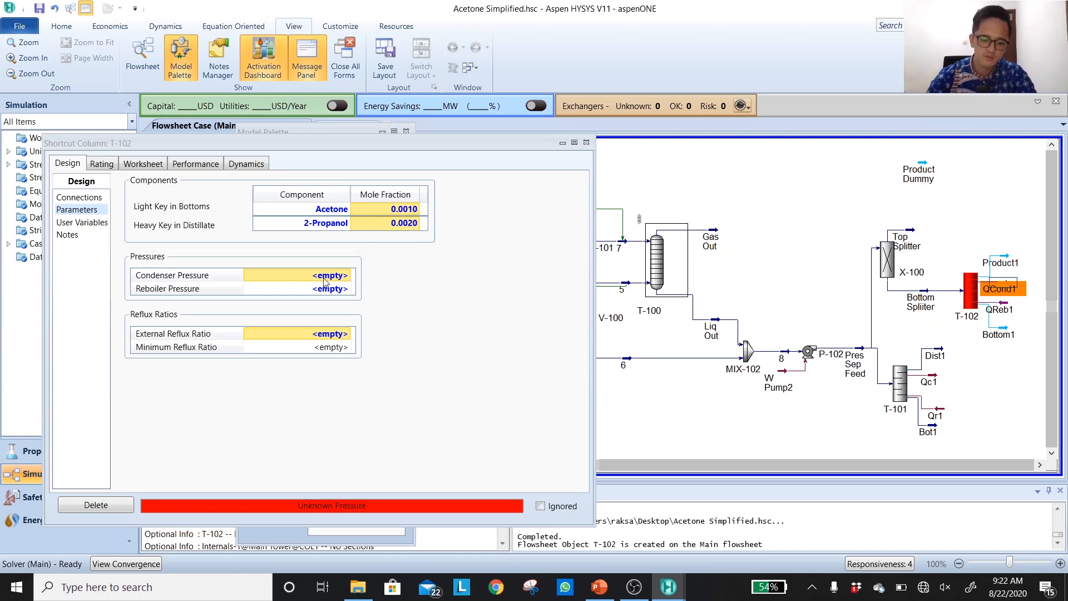
Set T-102's condenser pressure to 1.2 bar and its reboiler pressure to 1.4 bar
left_click(324, 277)
type("1.2")
key("Return")
type("1.")
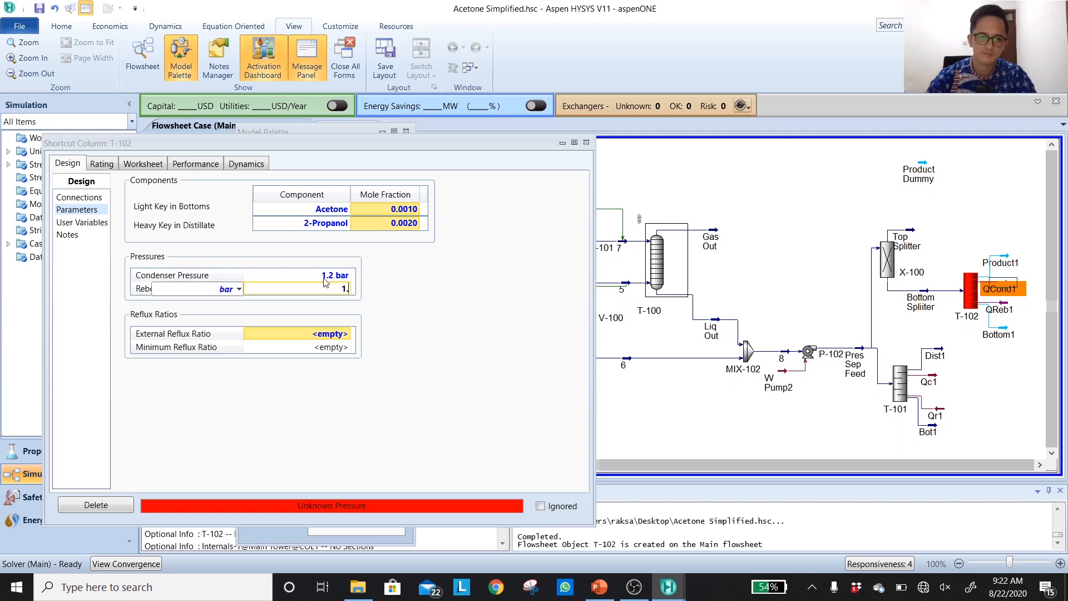
type("4")
key("Return")
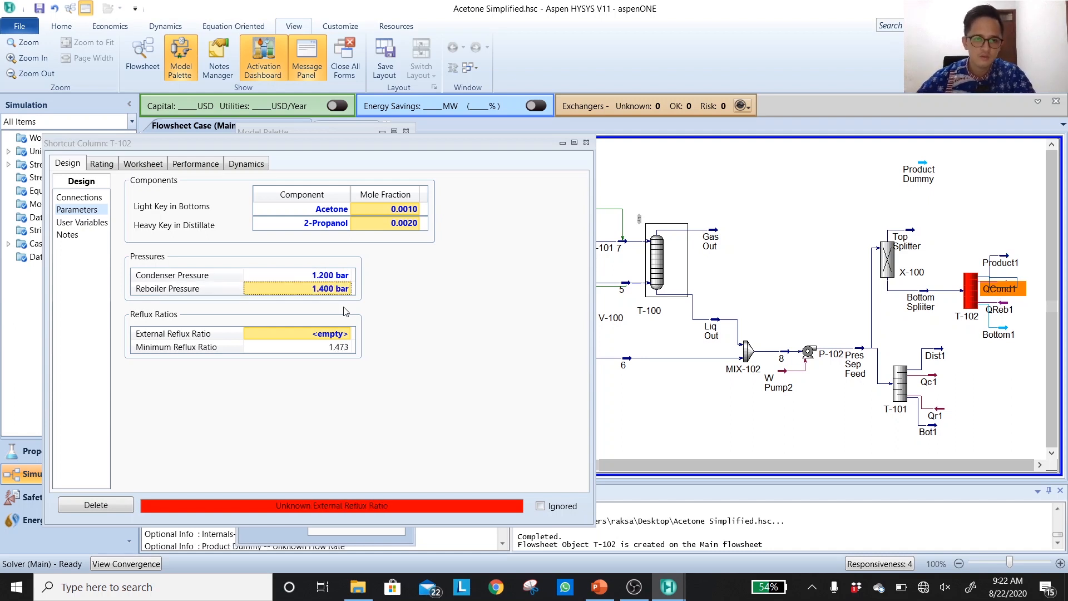
Set T-102's external reflux ratio to 1.8
left_click(344, 336)
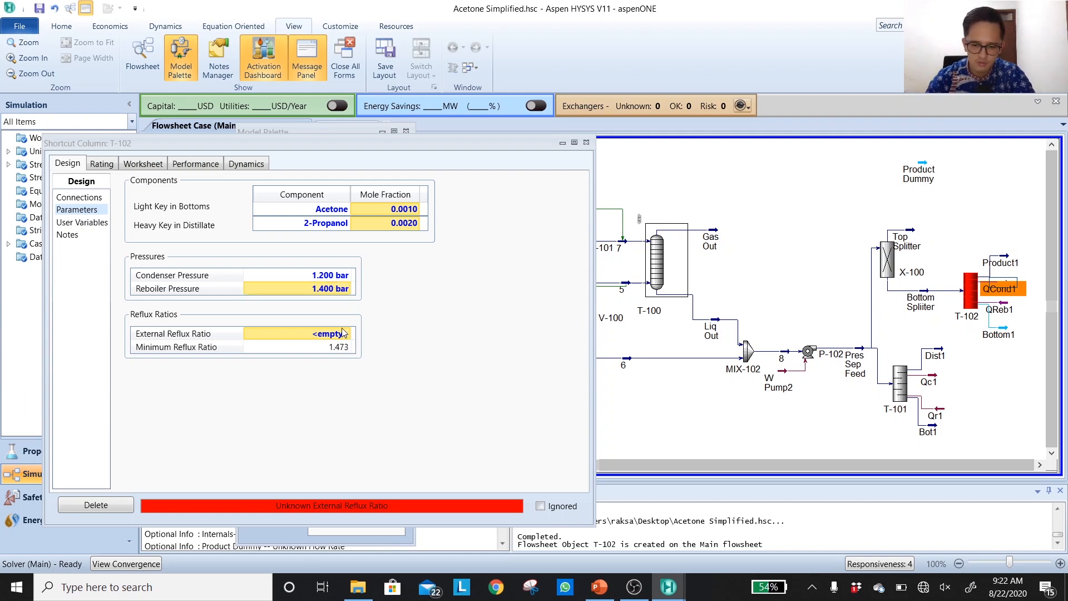
type("1.8")
key("Return")
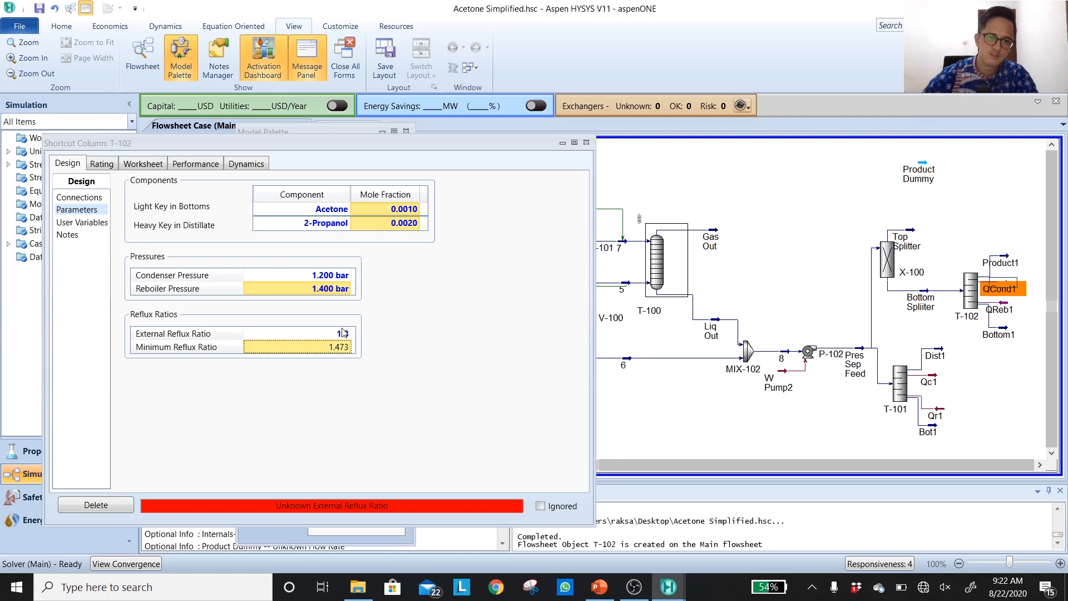
Compare the performance results of T-102 and T-101 side by side, including trays, condenser and reboiler temperatures, and duties
left_click(198, 164)
left_click_drag(232, 145, 213, 108)
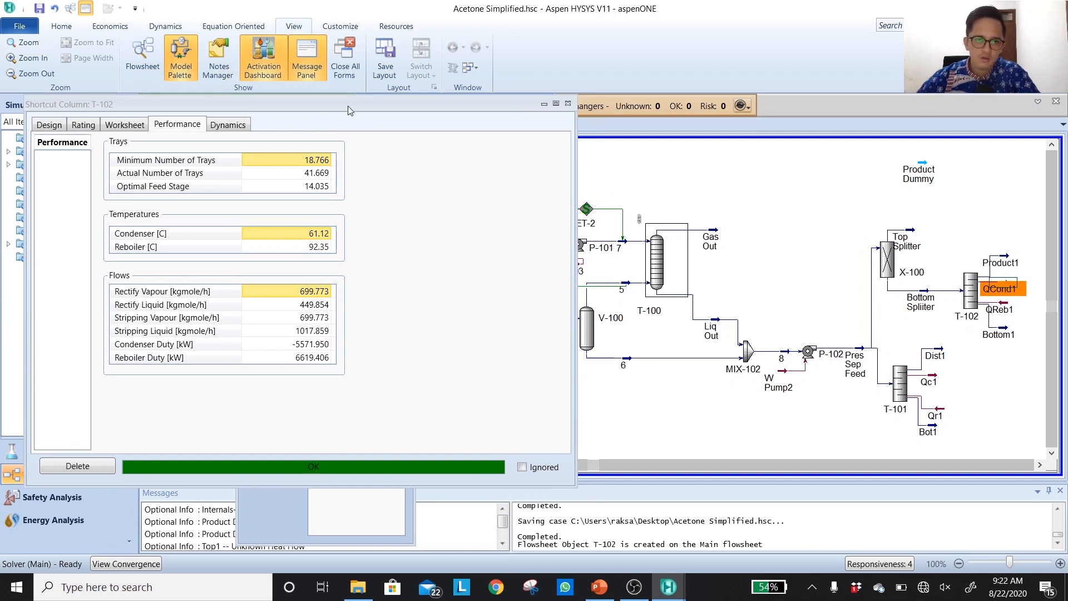
left_click_drag(348, 106, 265, 109)
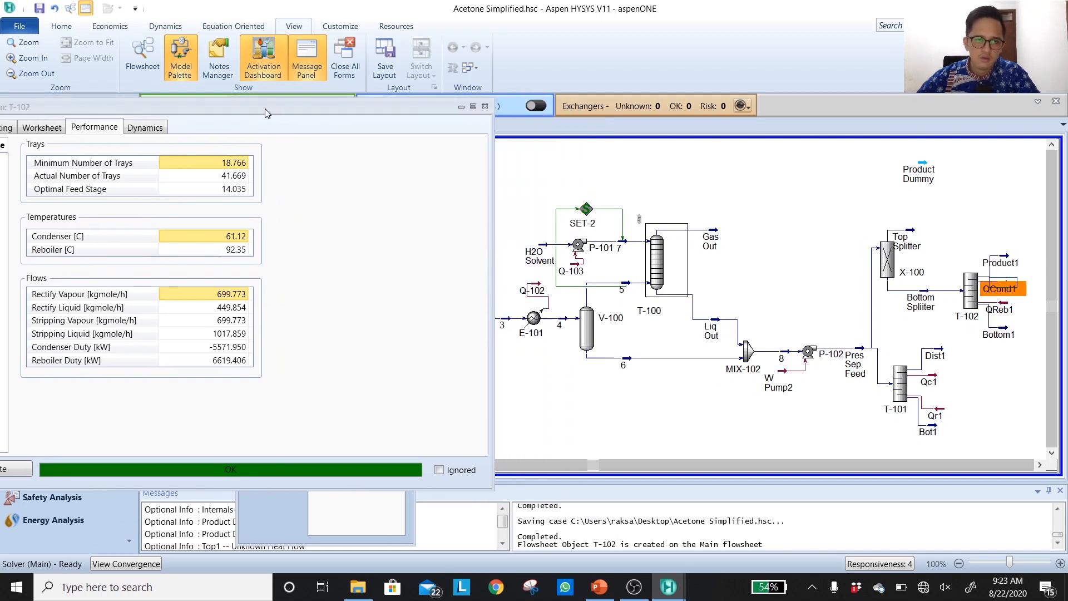
double_click(900, 394)
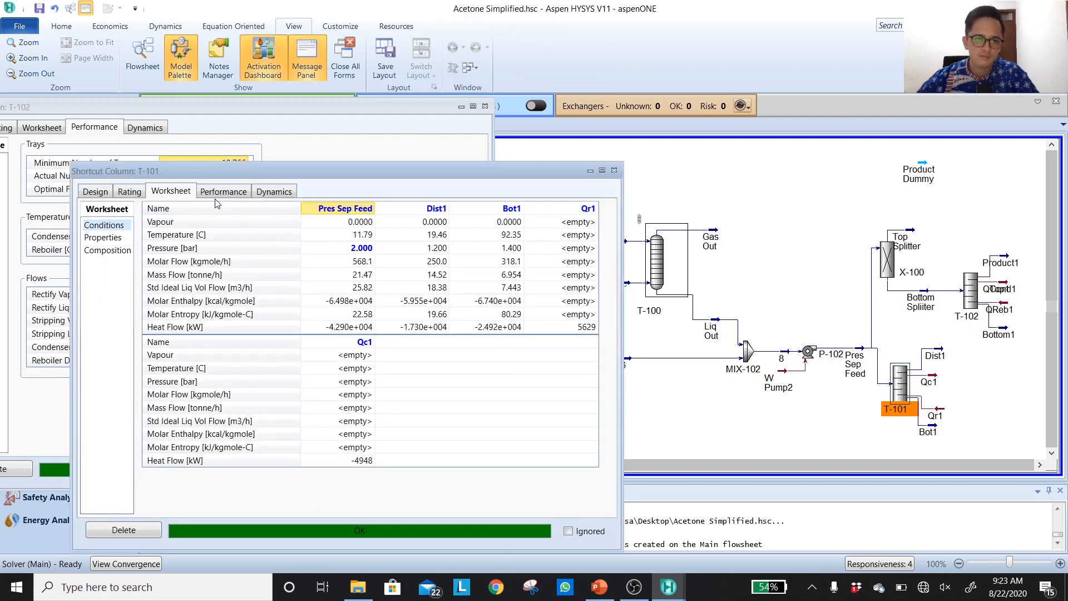
left_click(221, 191)
left_click_drag(264, 171, 479, 100)
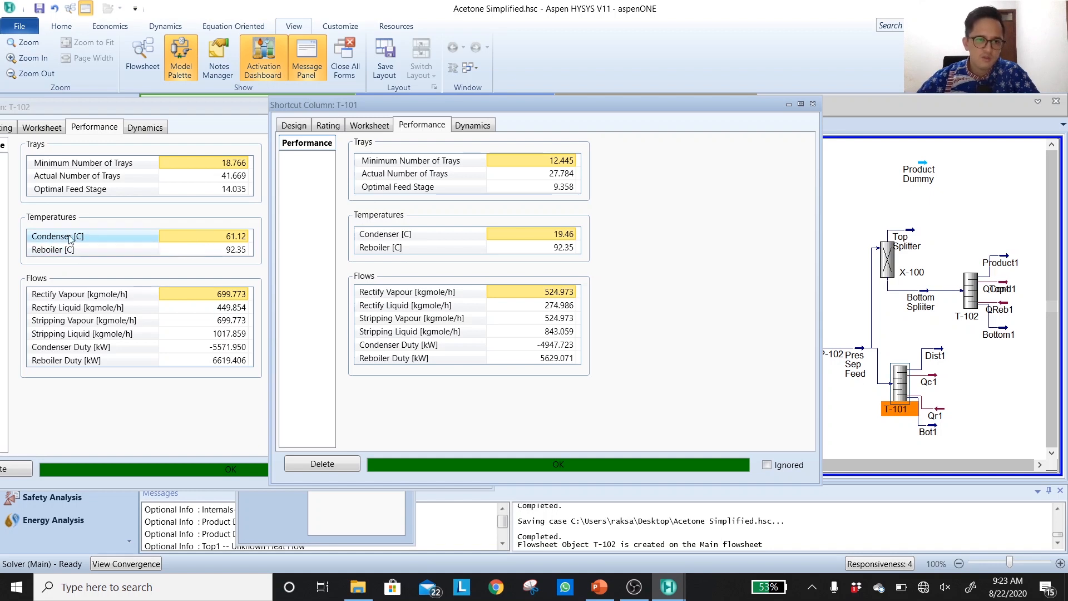
Switch the flowsheet stream labels to show stream temperatures
left_click(924, 216)
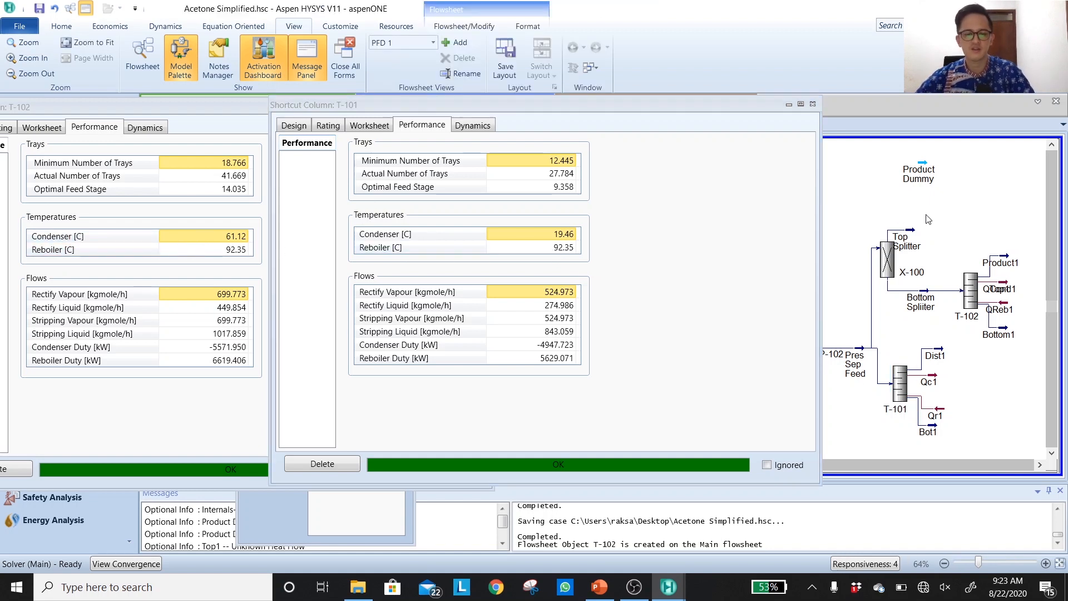
key("shift+t")
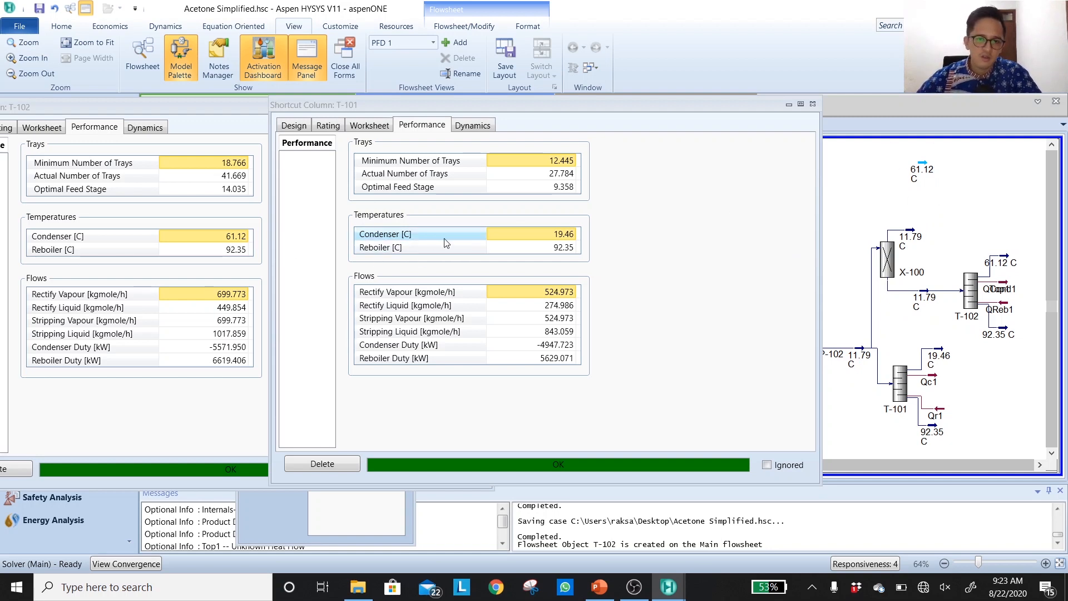
Display the worksheet stream compositions of shortcut column T-102
mouse_move(561, 239)
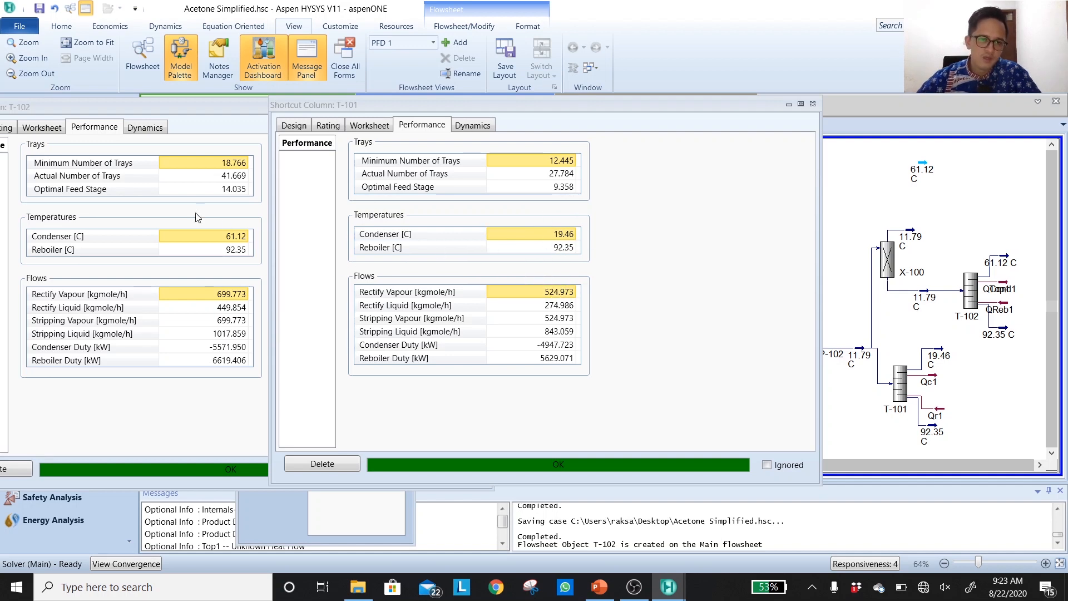
mouse_move(225, 248)
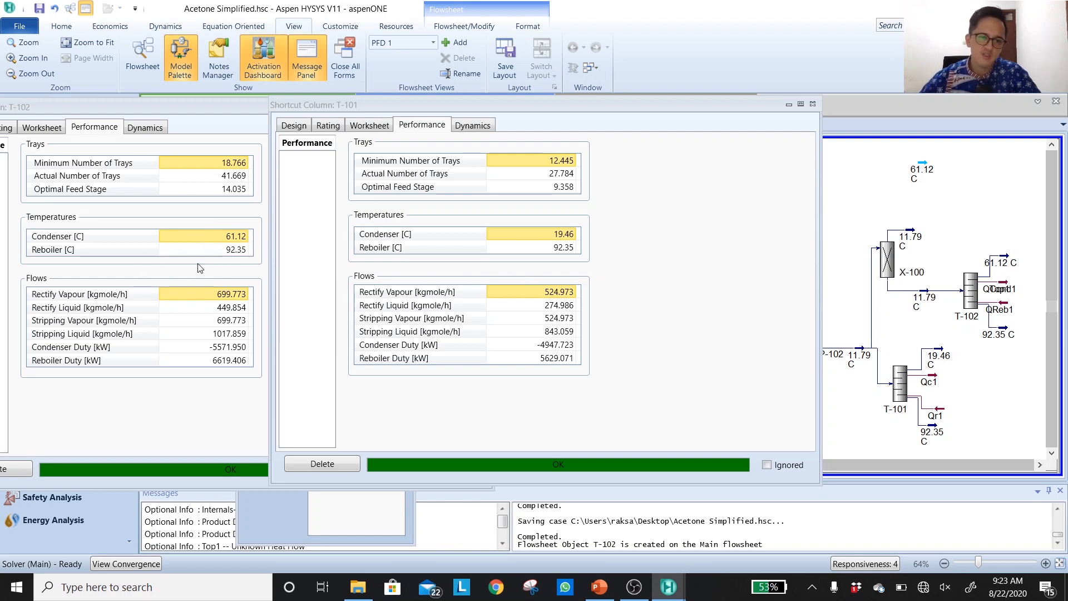
left_click(371, 126)
left_click(58, 107)
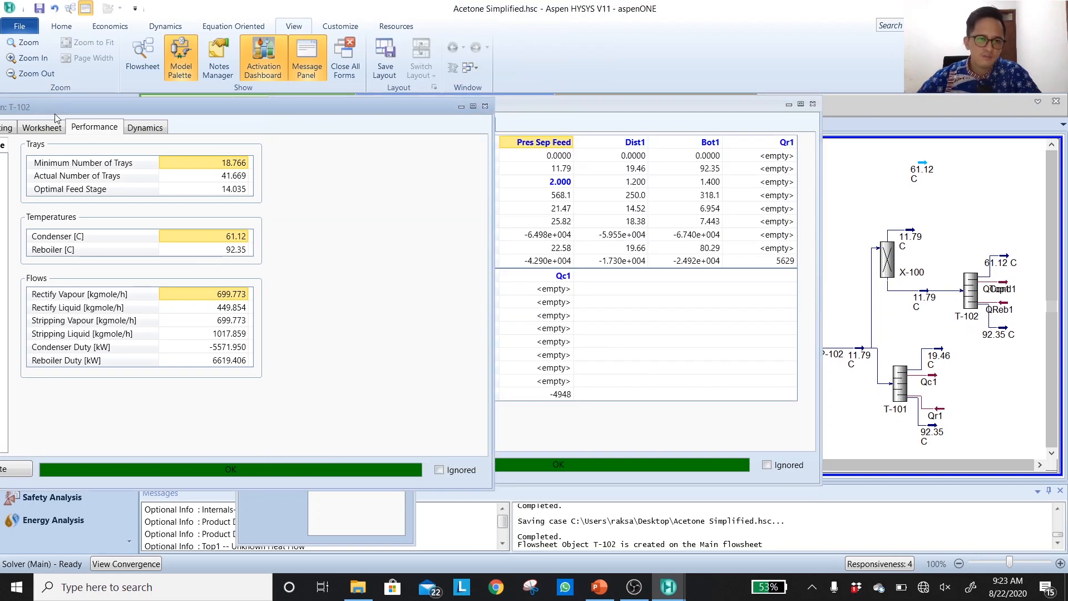
left_click_drag(56, 112, 148, 118)
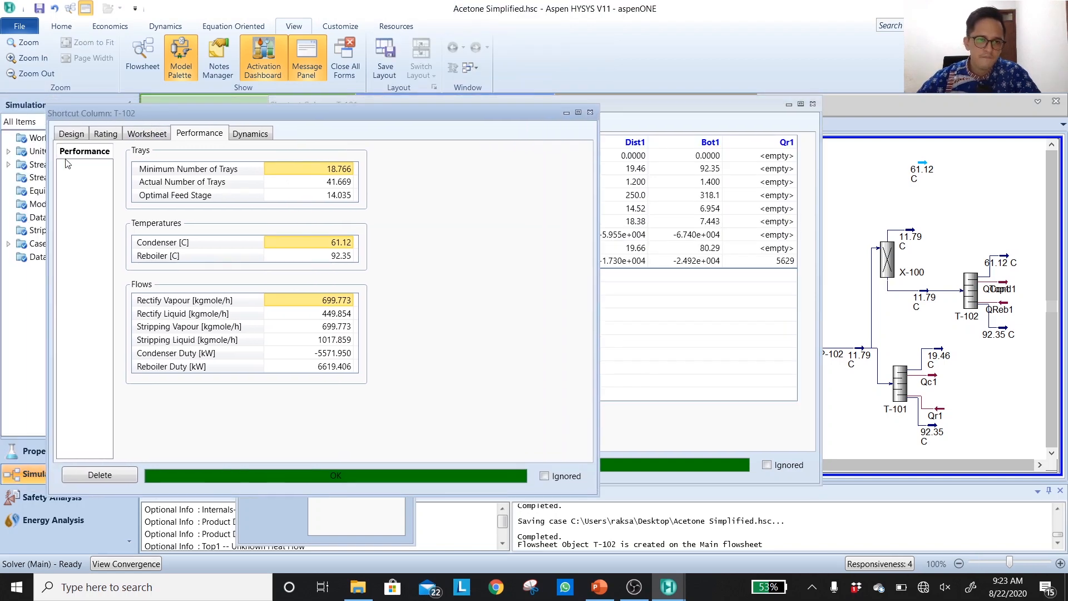
left_click(140, 133)
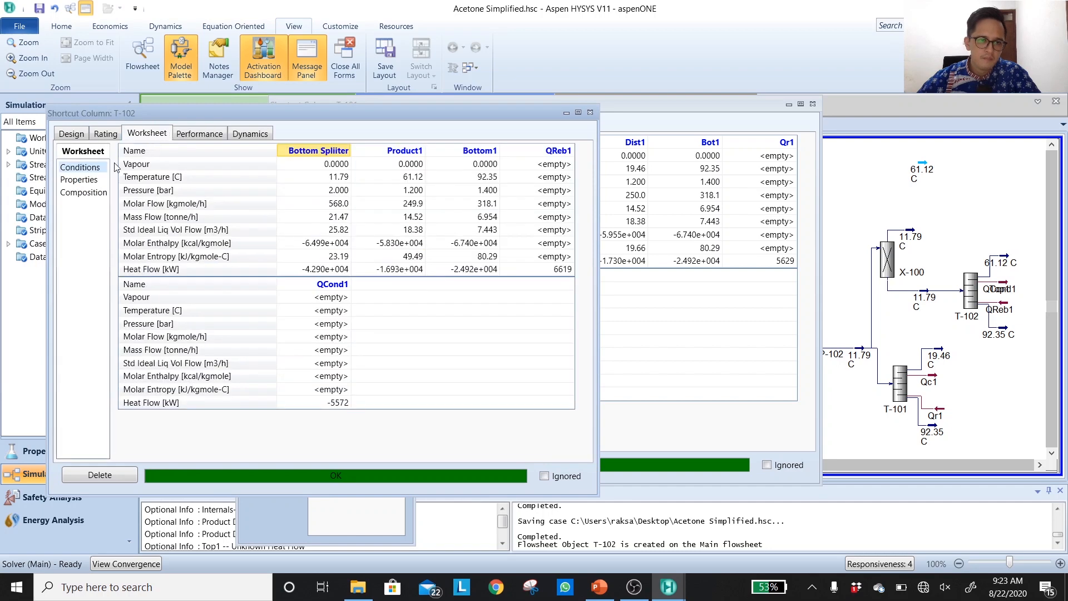
left_click(87, 197)
Show T-101's stream compositions beside T-102's, compare the acetone fractions in Dist1 and Product1, and close both columns
left_click_drag(273, 118, 155, 109)
left_click(547, 128)
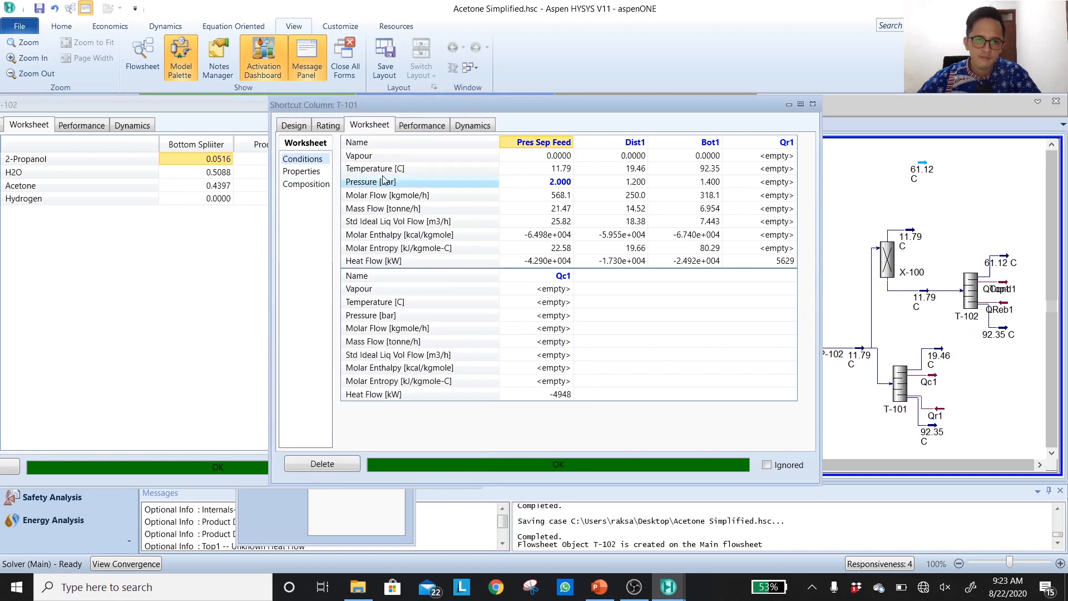
left_click(306, 184)
left_click_drag(431, 105, 551, 104)
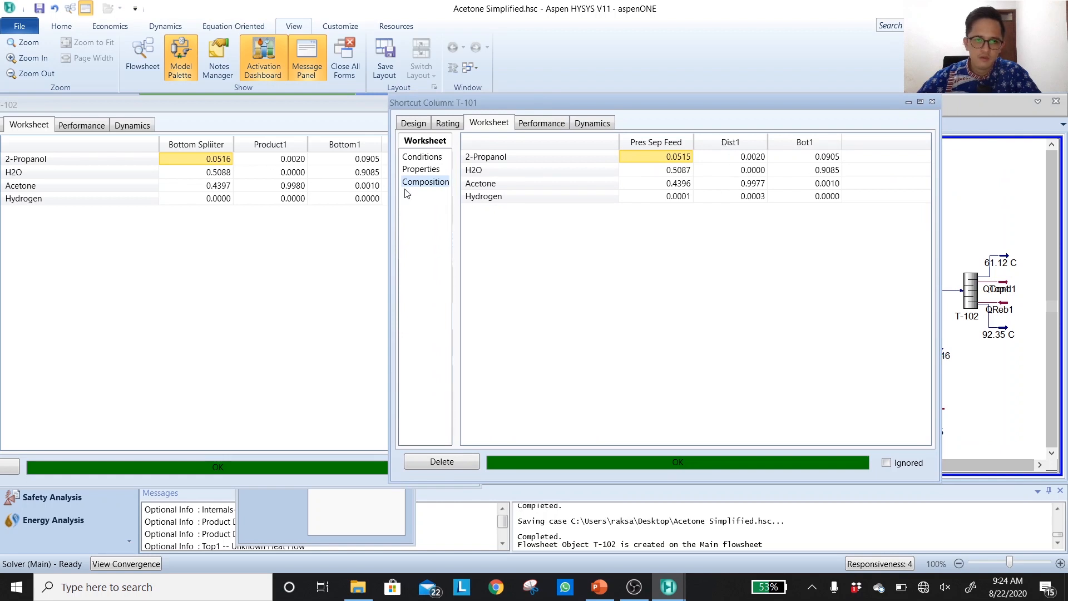
left_click(293, 189)
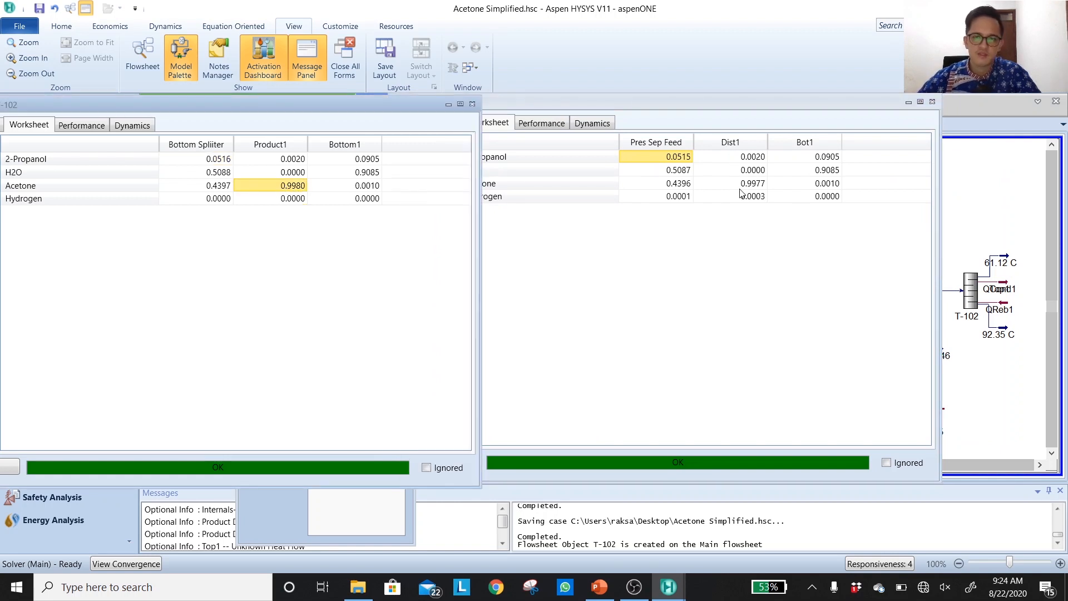
left_click(933, 106)
left_click(933, 101)
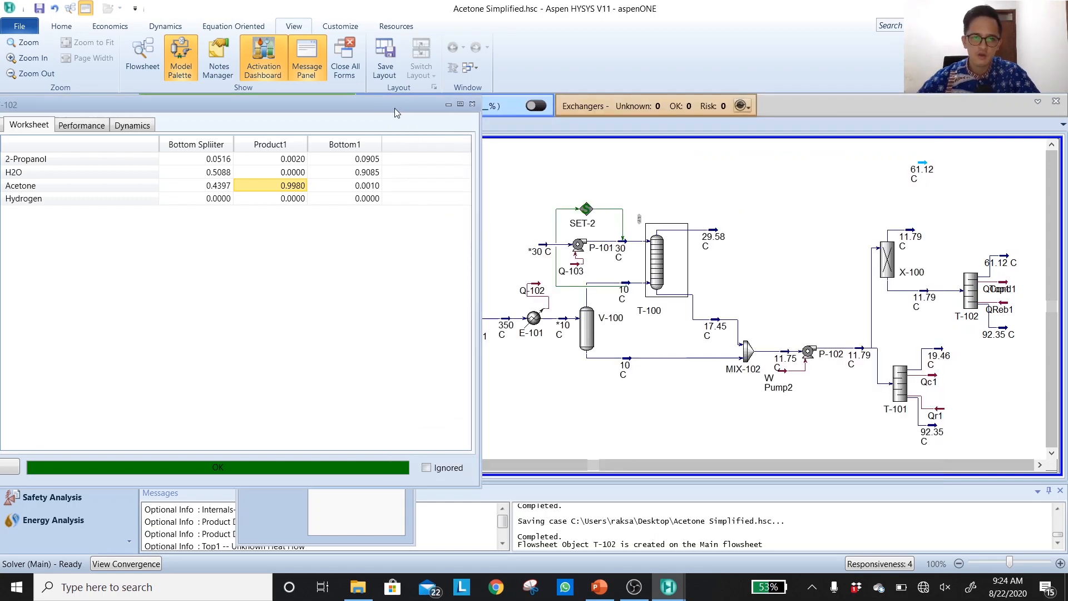
left_click(471, 105)
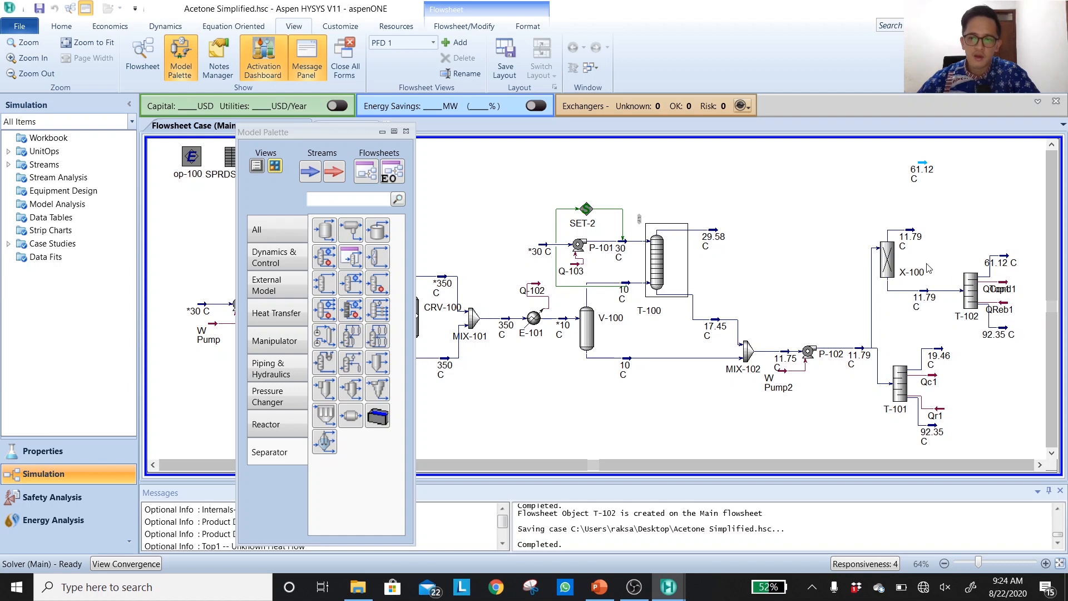
Tidy the flowsheet by moving column T-102 and its two product streams closer to splitter X-100, and save the case
mouse_move(1010, 263)
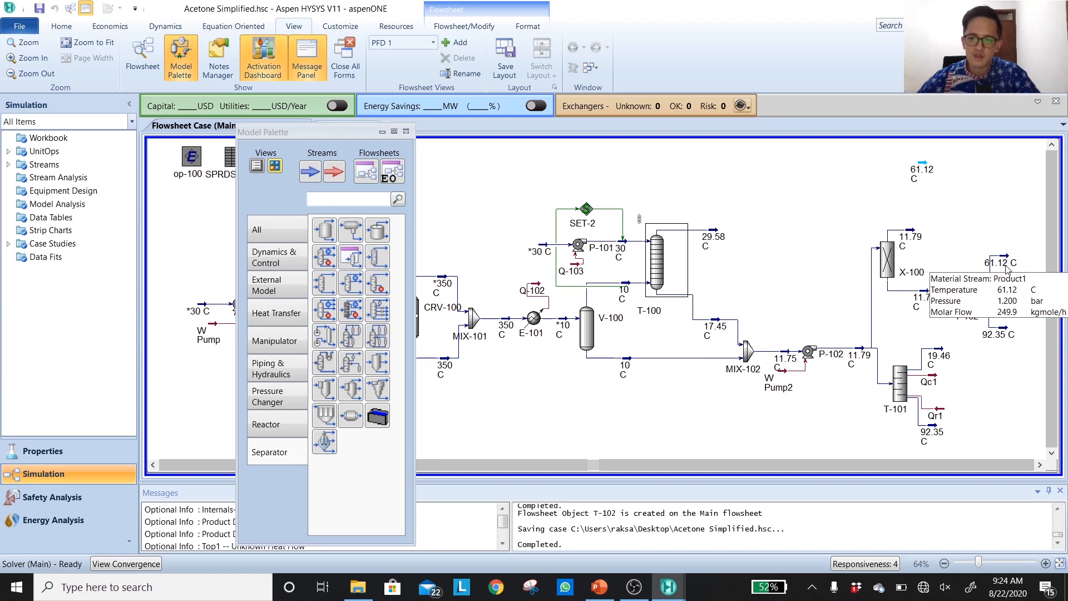
mouse_move(918, 245)
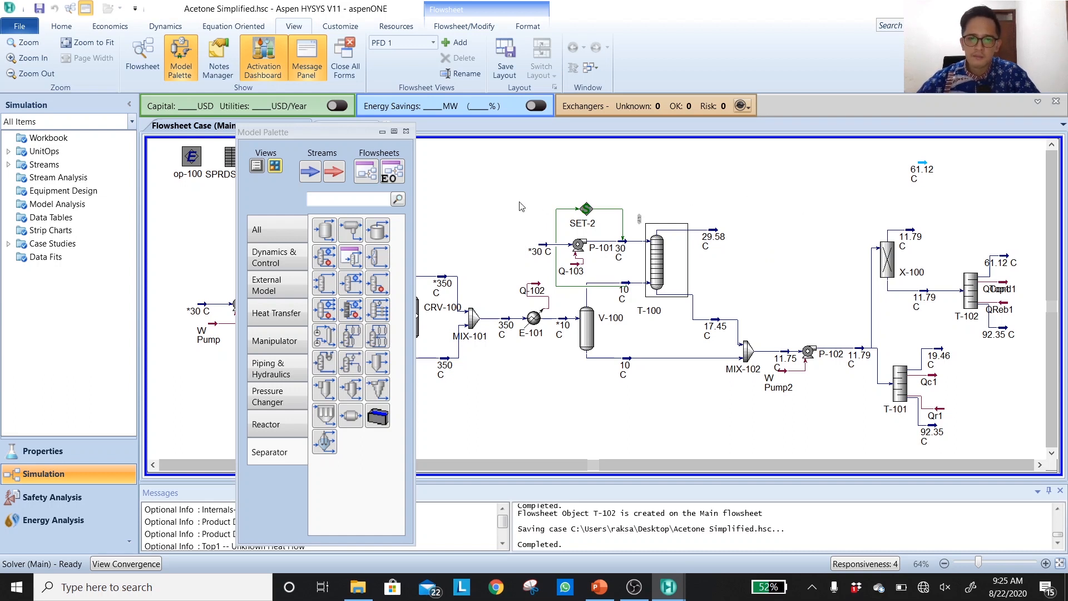
left_click(405, 132)
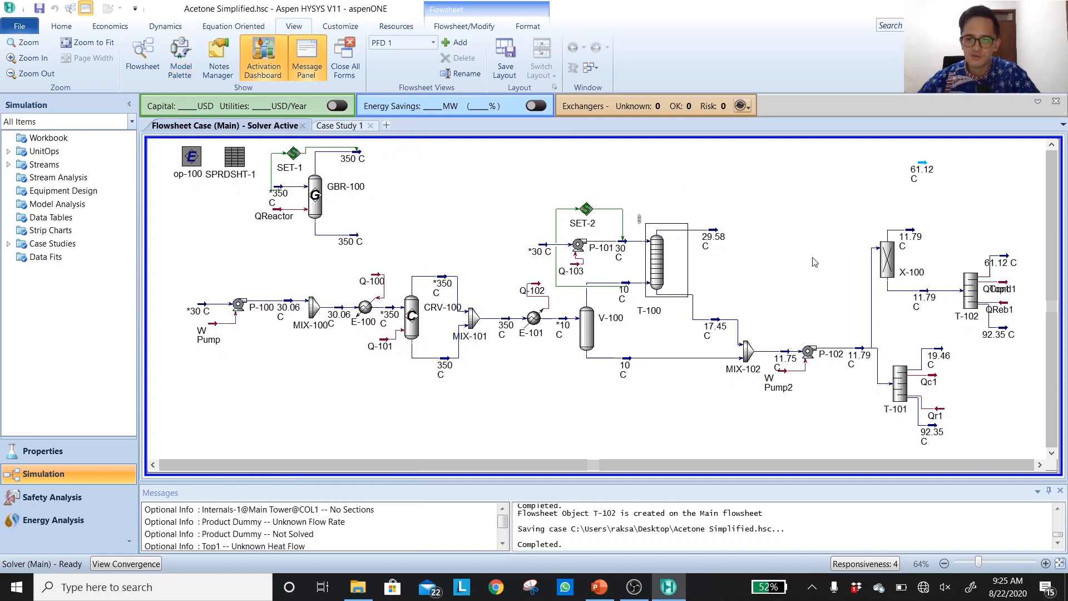
mouse_move(916, 275)
left_click_drag(963, 300, 950, 300)
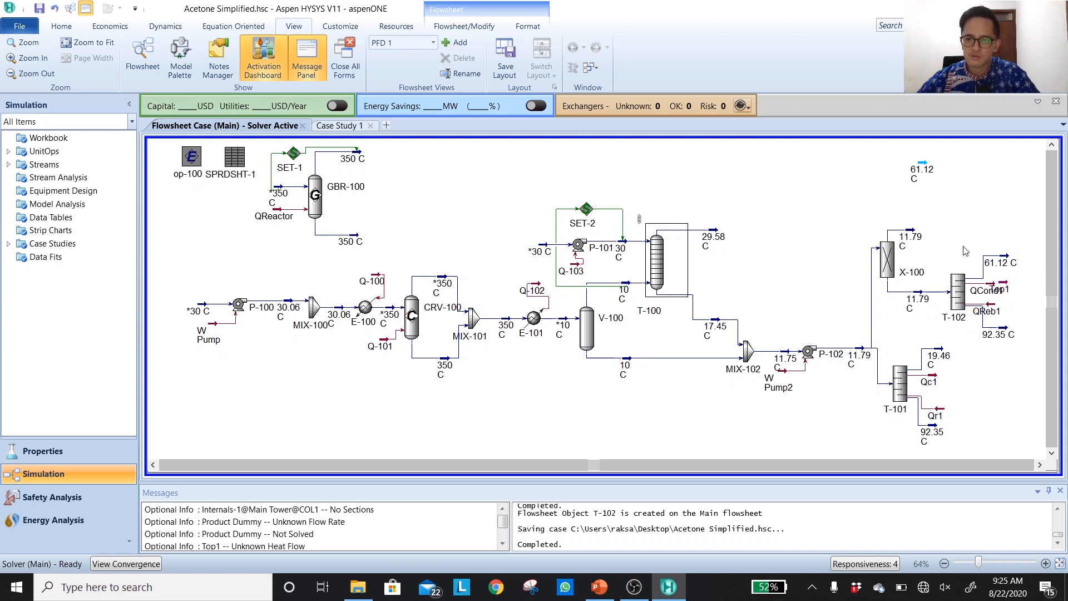
left_click_drag(1008, 265, 993, 265)
left_click(1015, 270)
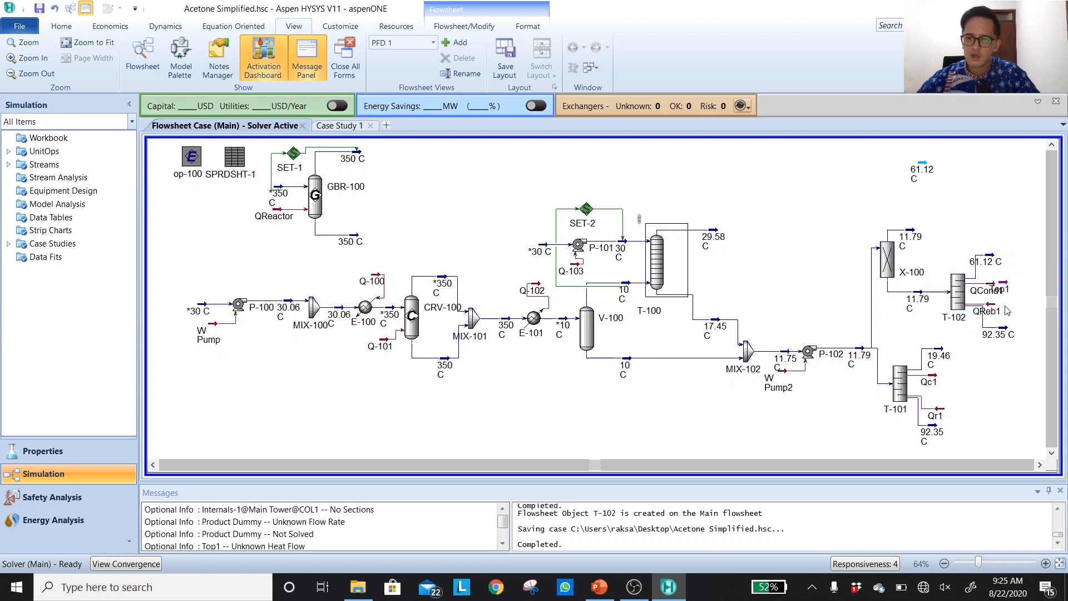
left_click(1001, 333)
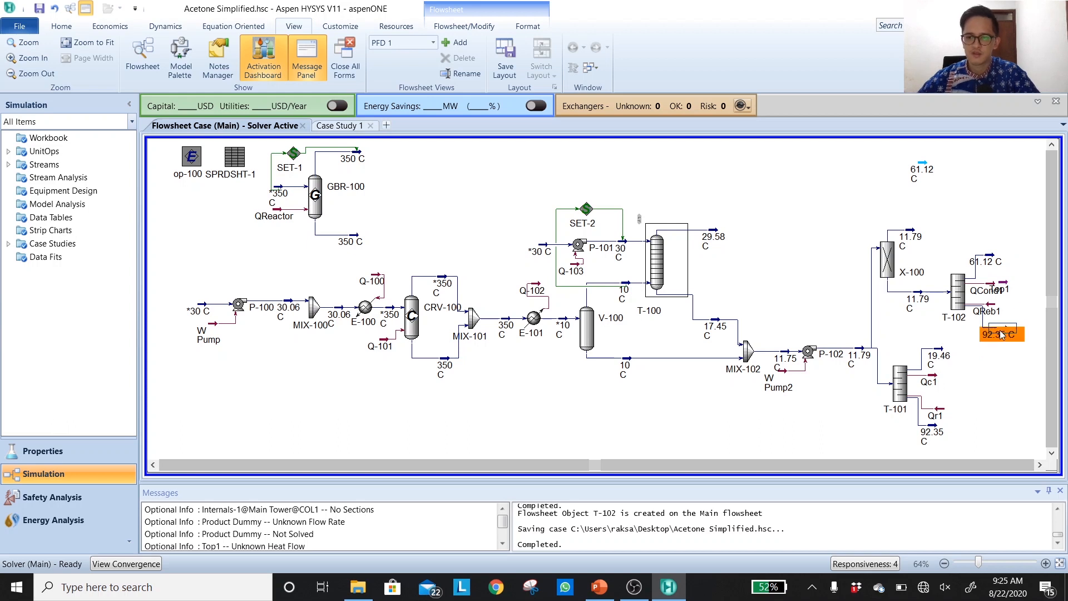
left_click_drag(1000, 331, 996, 331)
left_click(1036, 242)
left_click(39, 7)
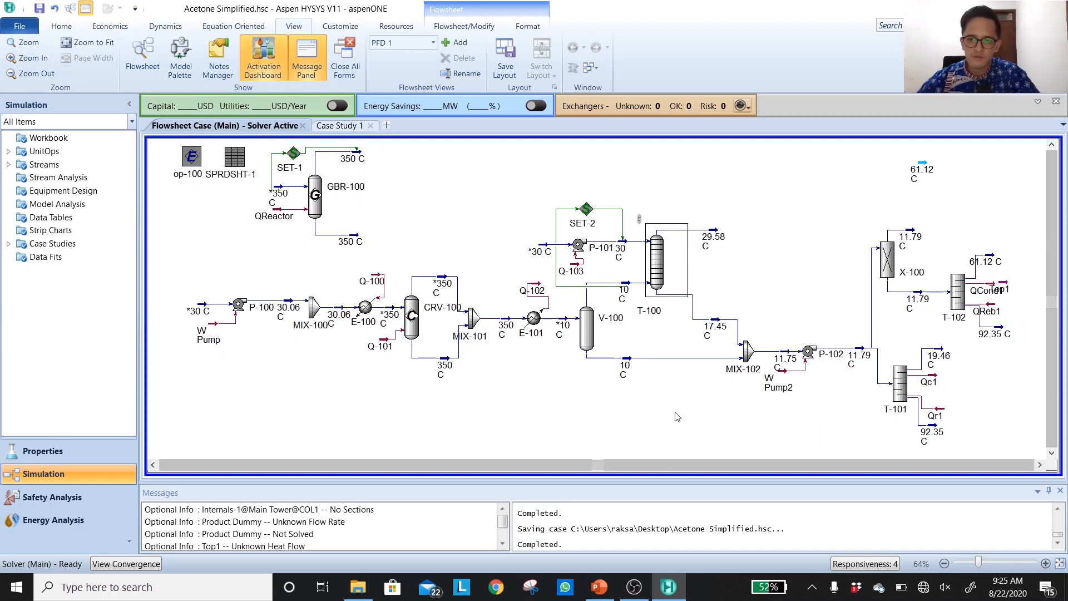
Check the H2O Solvent stream's conditions and the composition of absorber T-100's Gas Out stream
double_click(541, 246)
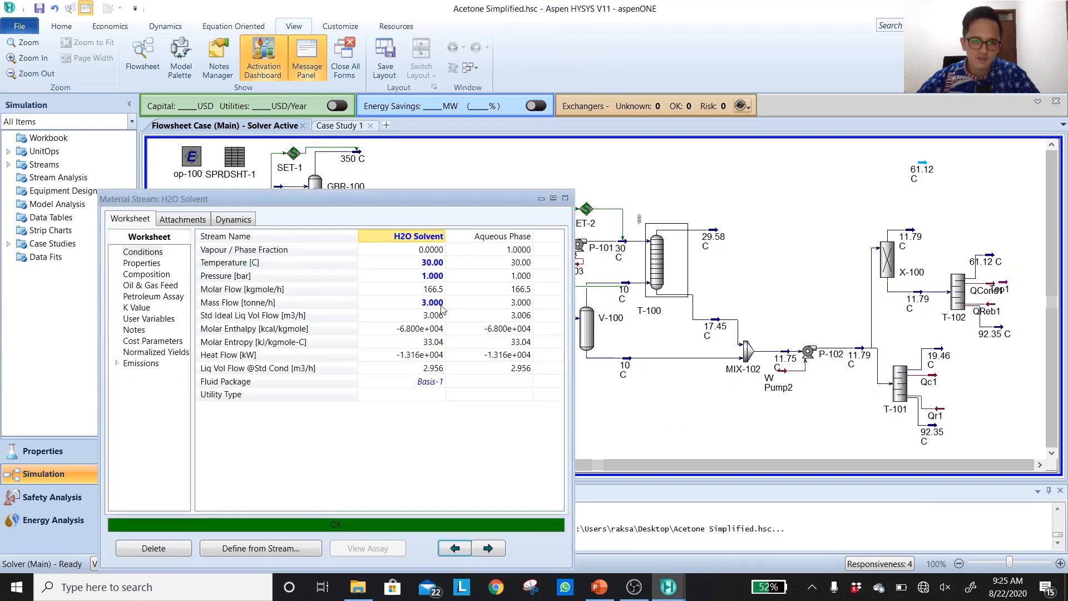
mouse_move(442, 310)
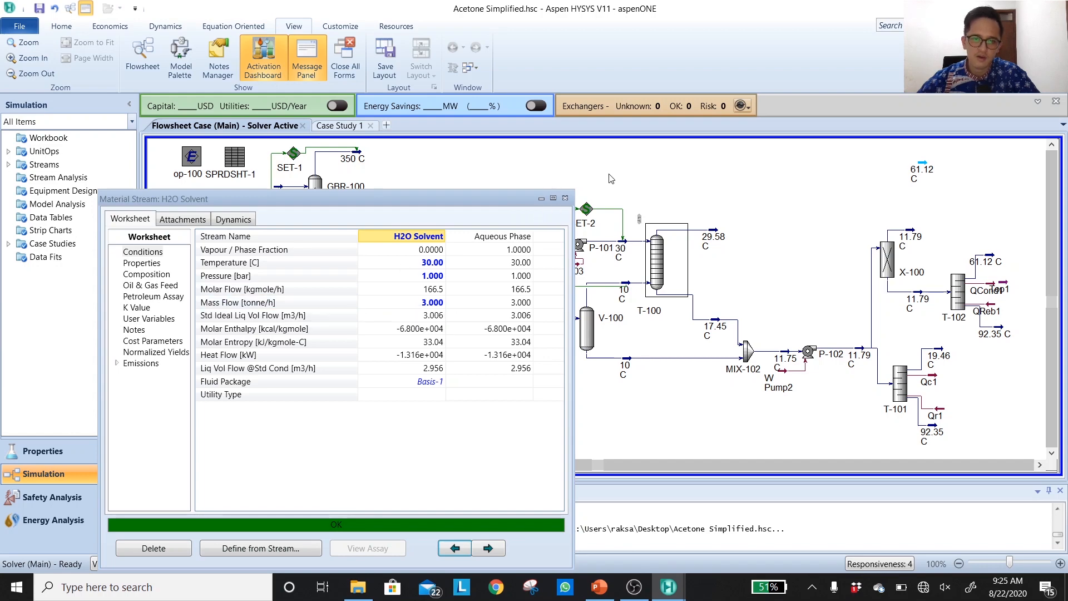
left_click(565, 198)
double_click(715, 234)
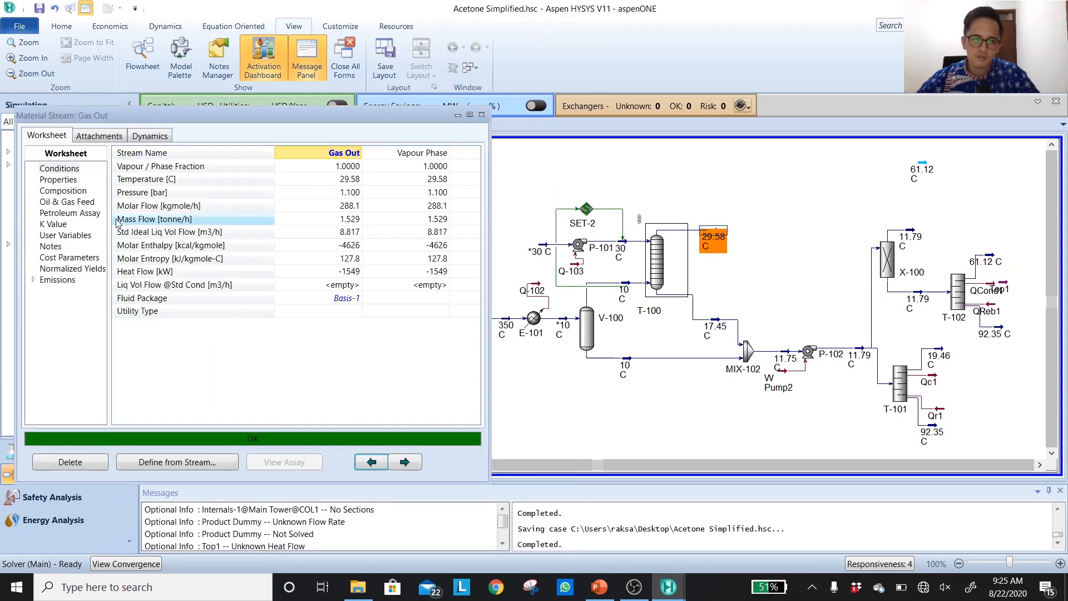
left_click(62, 191)
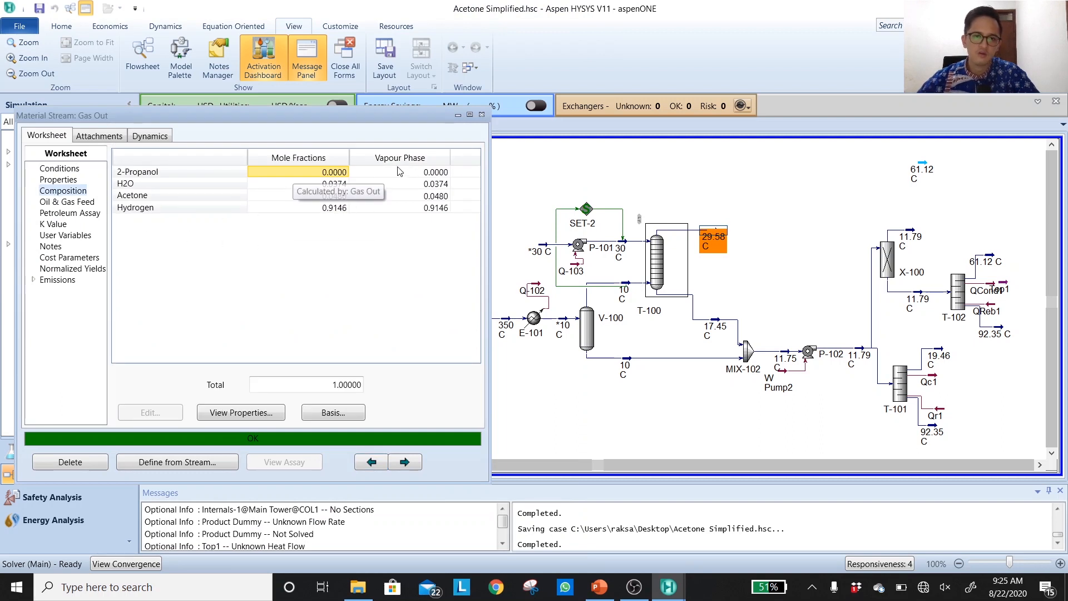
left_click(481, 115)
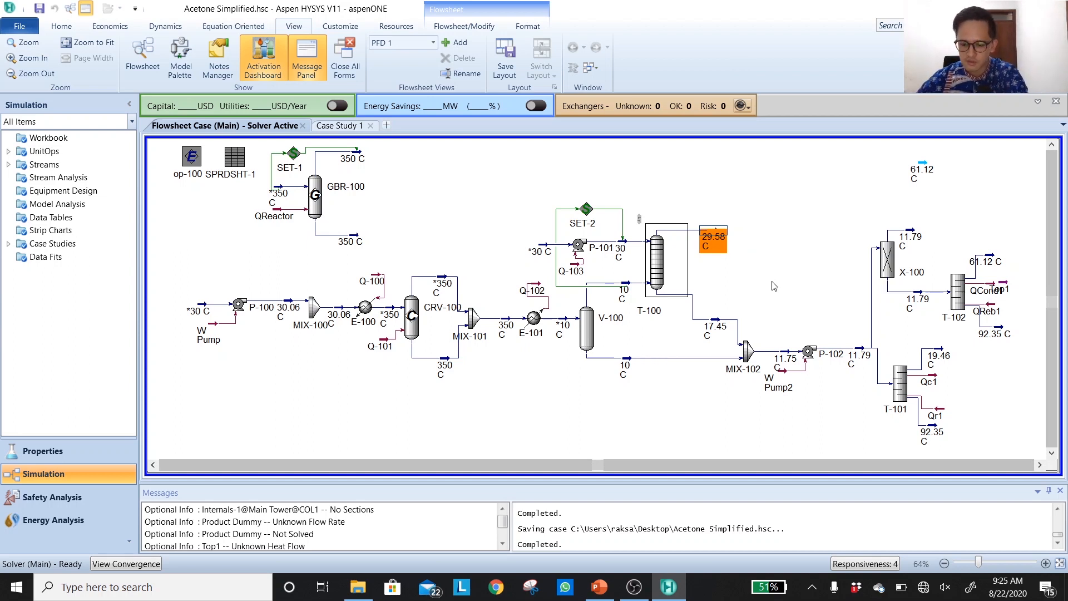
Reopen the Gas Out stream's composition and place it to one side of the flowsheet for monitoring
scroll(773, 286, "down", 2)
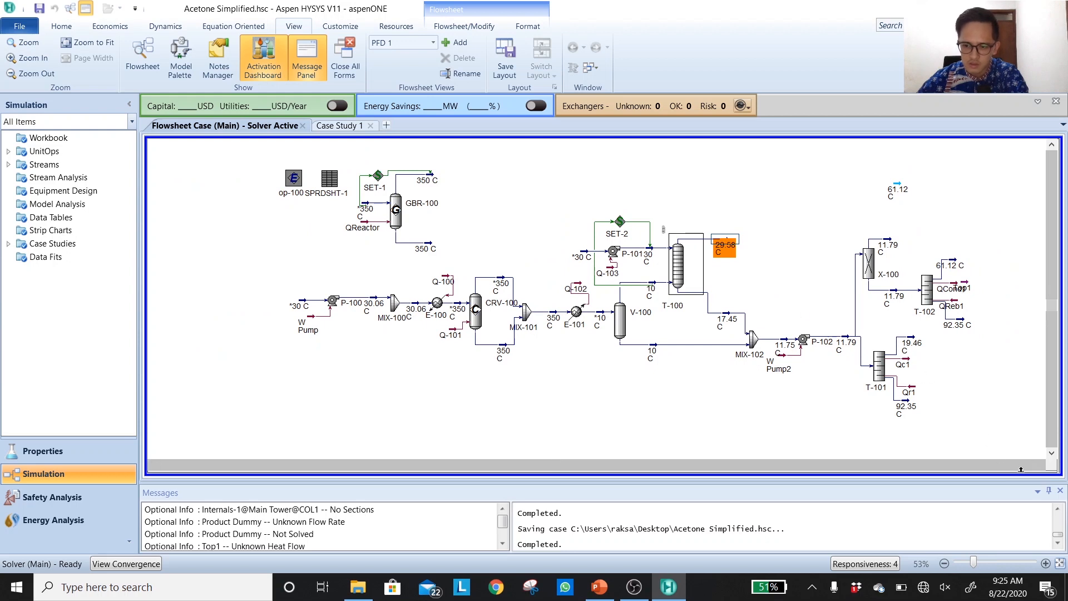
left_click(1038, 465)
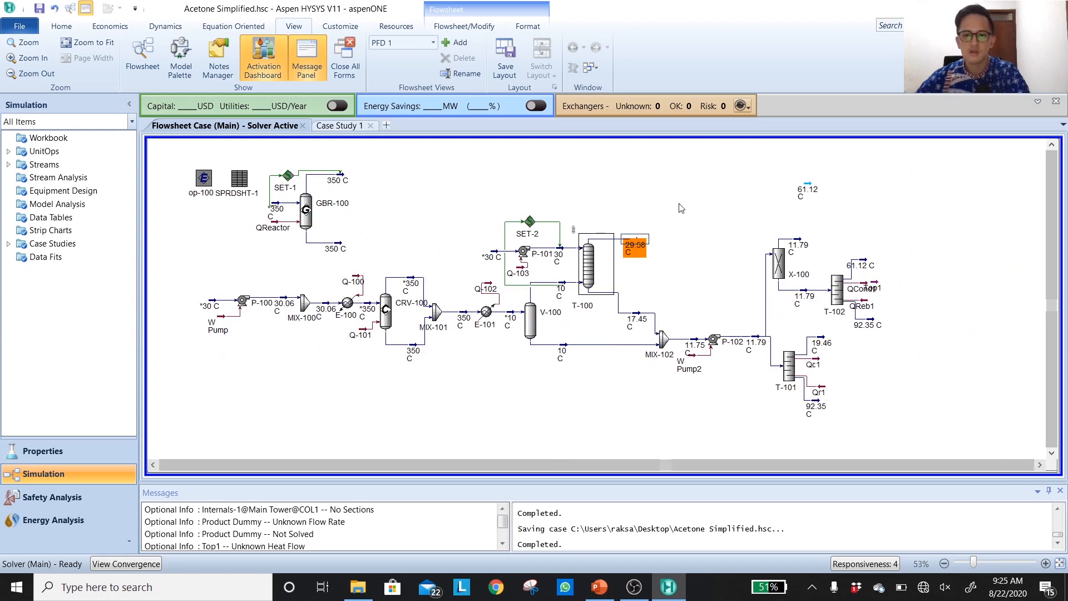
left_click(581, 266)
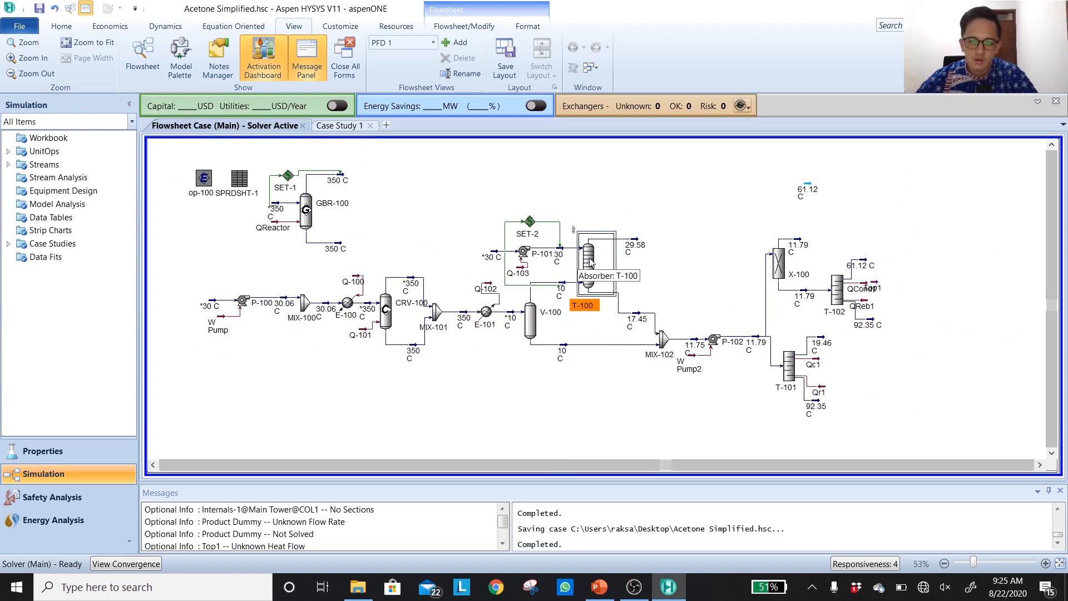
double_click(638, 246)
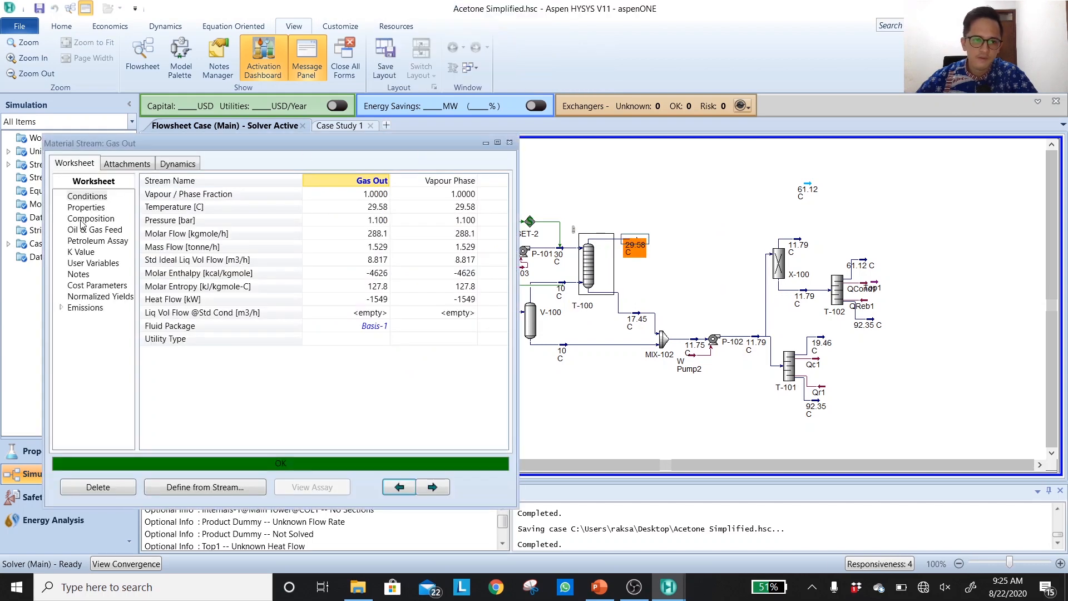
left_click(85, 220)
left_click_drag(242, 144, 821, 109)
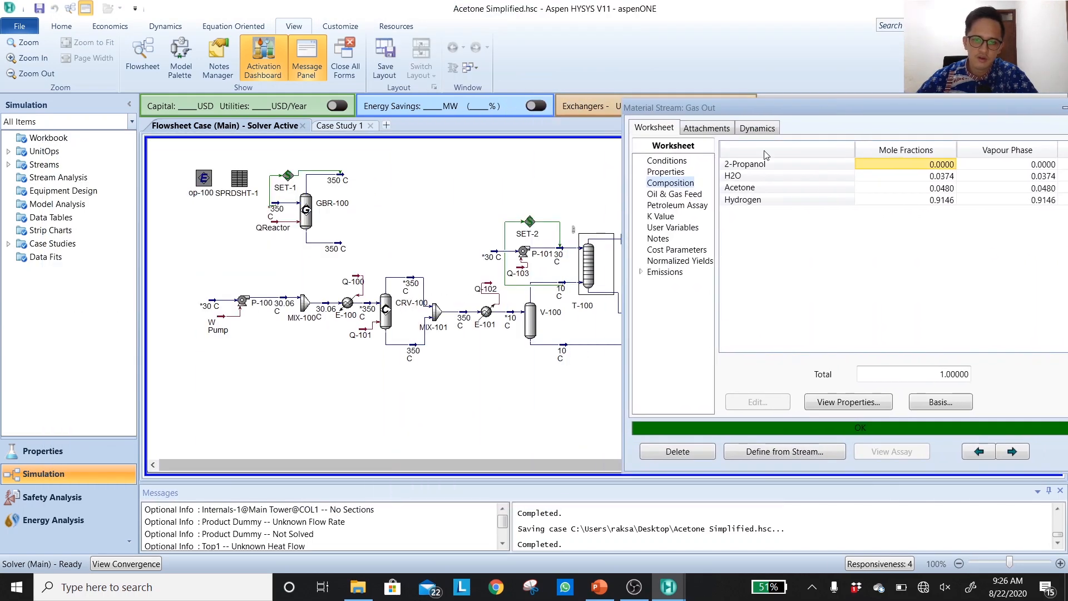
Open absorber T-100's design connections and arrange them beside the Gas Out composition
double_click(591, 259)
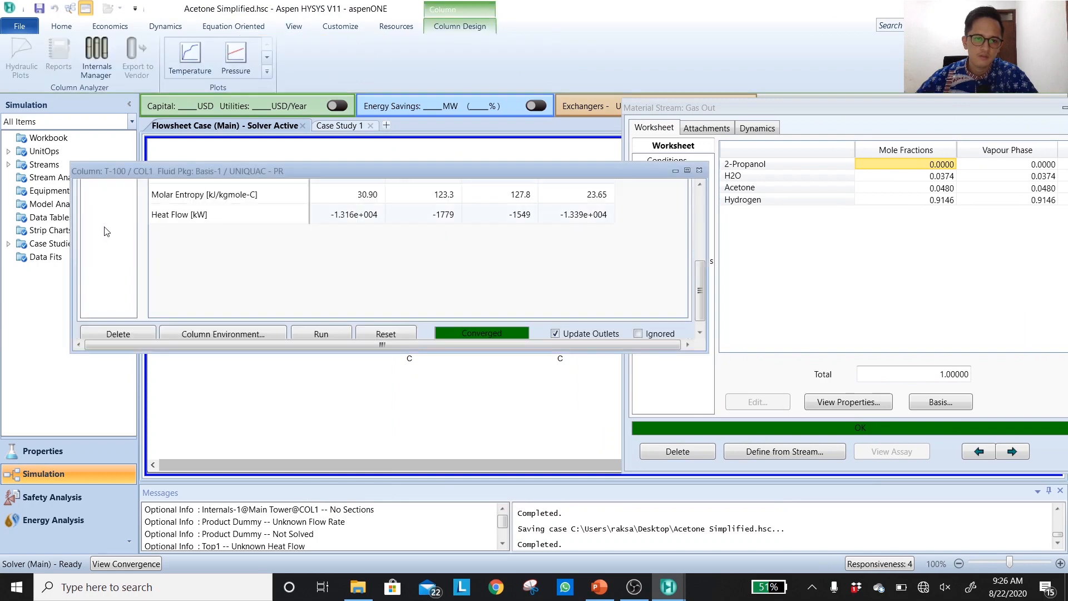
left_click_drag(505, 161, 484, 12)
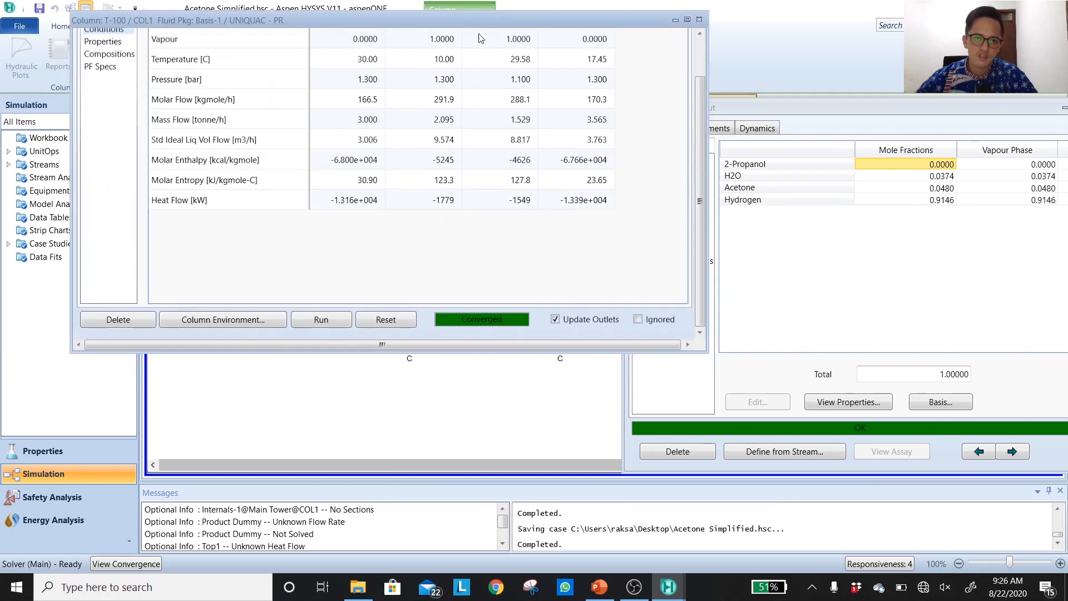
left_click_drag(403, 20, 468, 134)
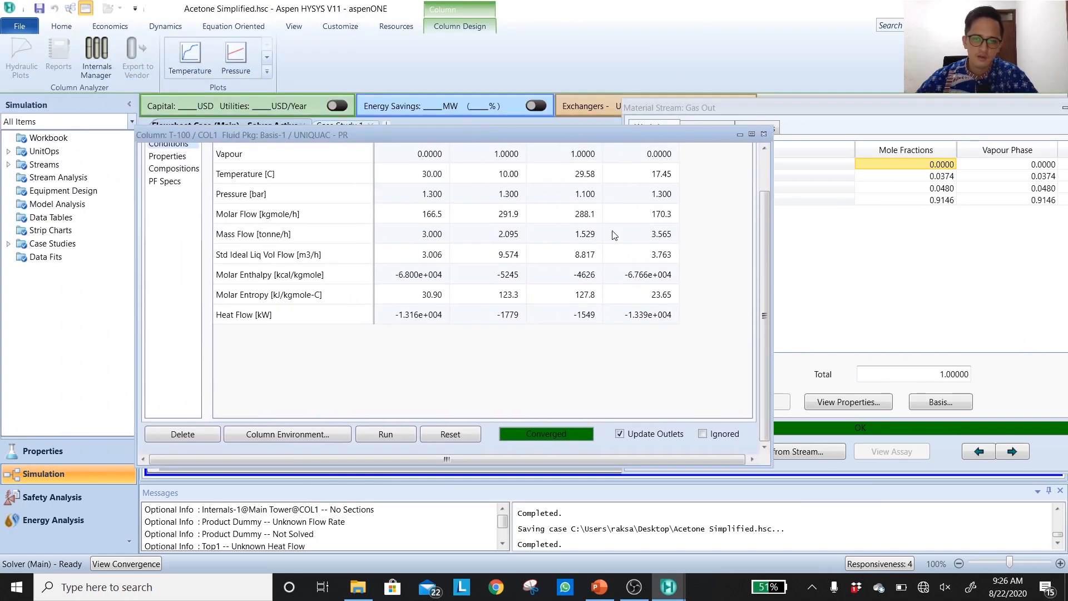
left_click(159, 159)
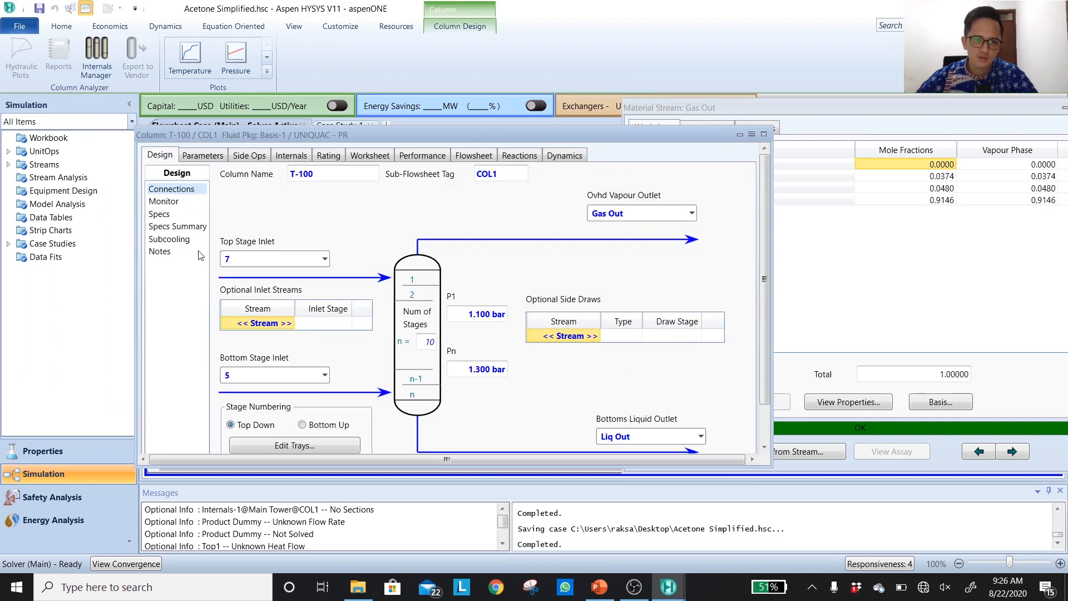
left_click_drag(509, 135, 408, 98)
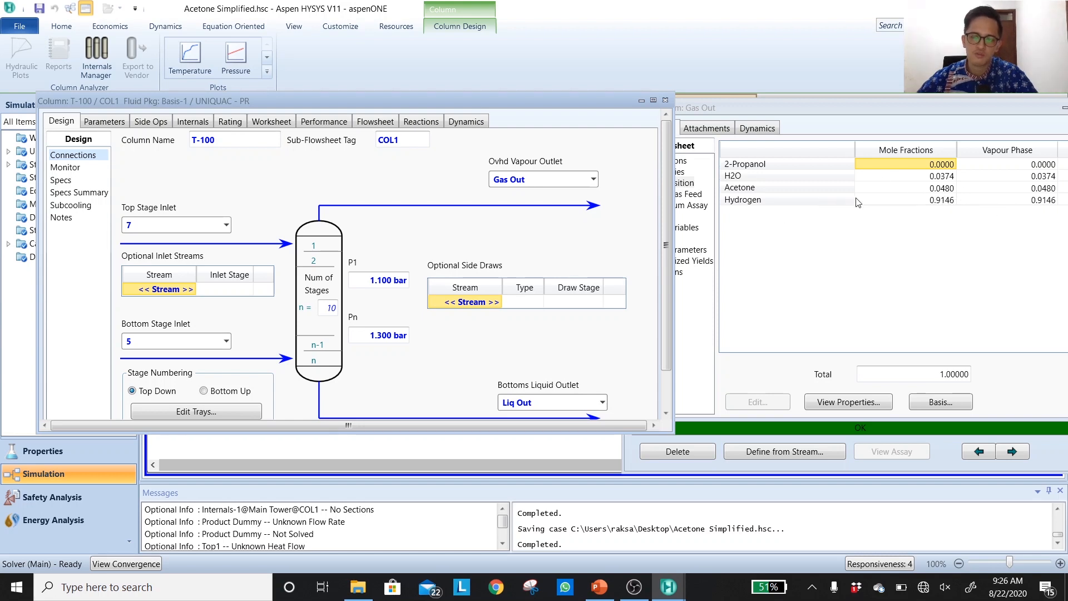
Set absorber T-100's number of stages to 20 and enlarge its window to show the run controls
left_click(330, 305)
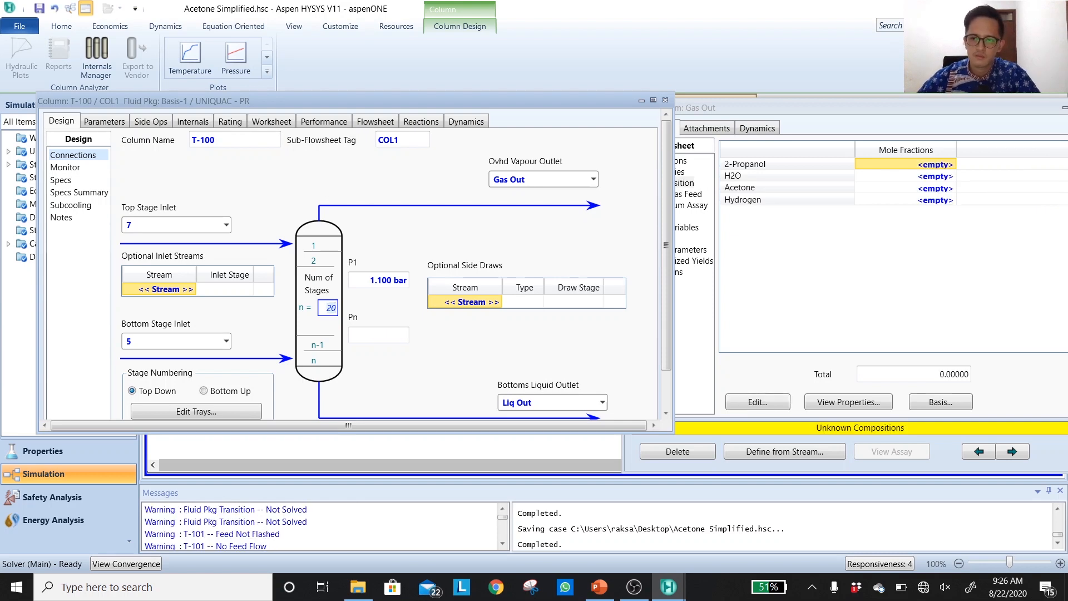
left_click(383, 445)
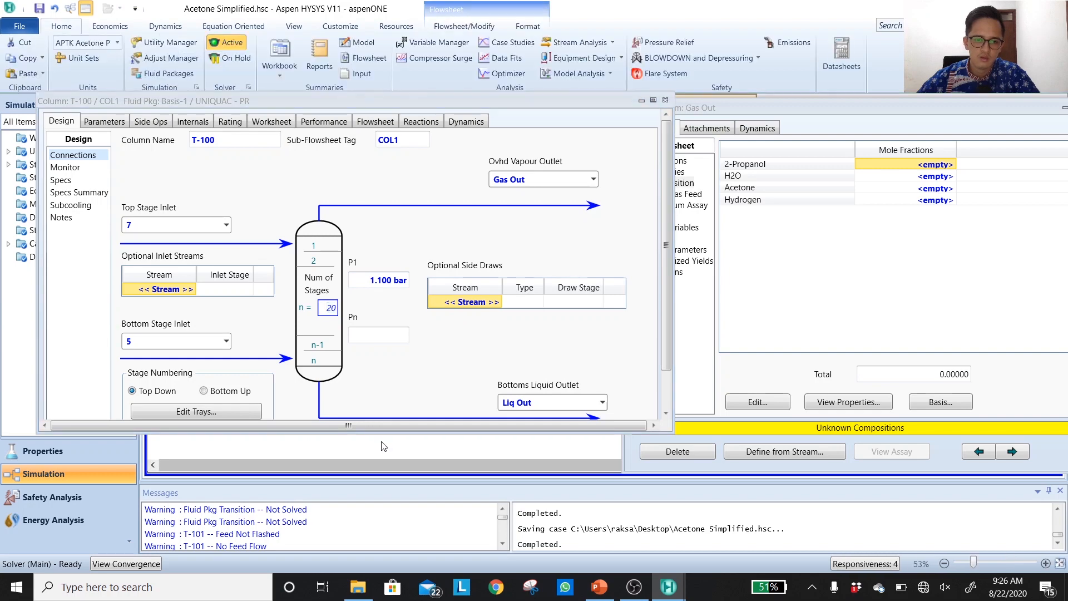
left_click_drag(386, 434, 383, 551)
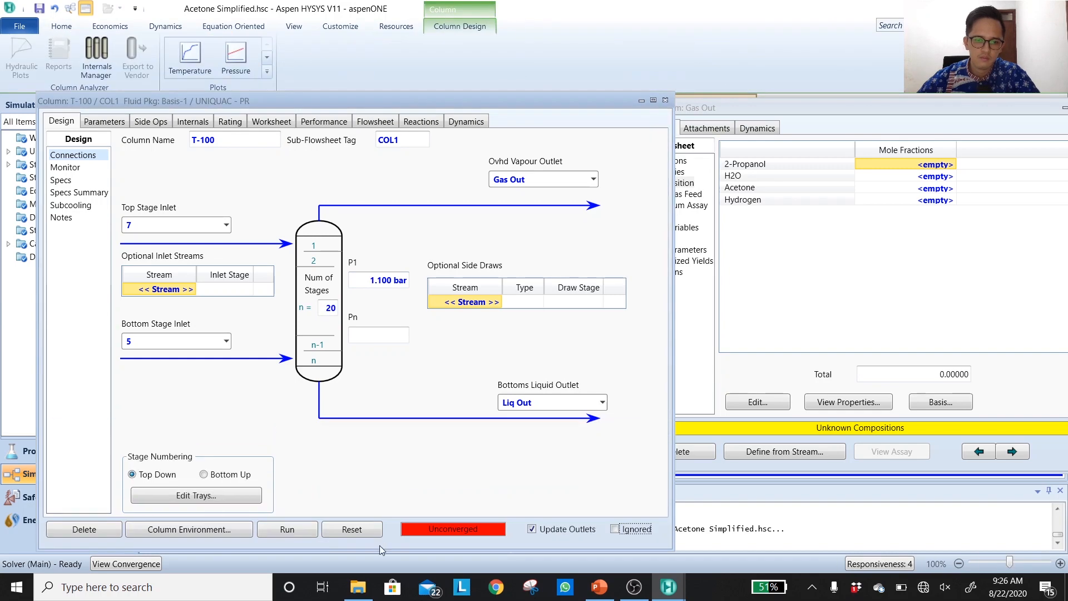
Set absorber T-100's bottom-stage pressure to 1.3 bar and solve the column with the new stage count
left_click(312, 529)
left_click(625, 345)
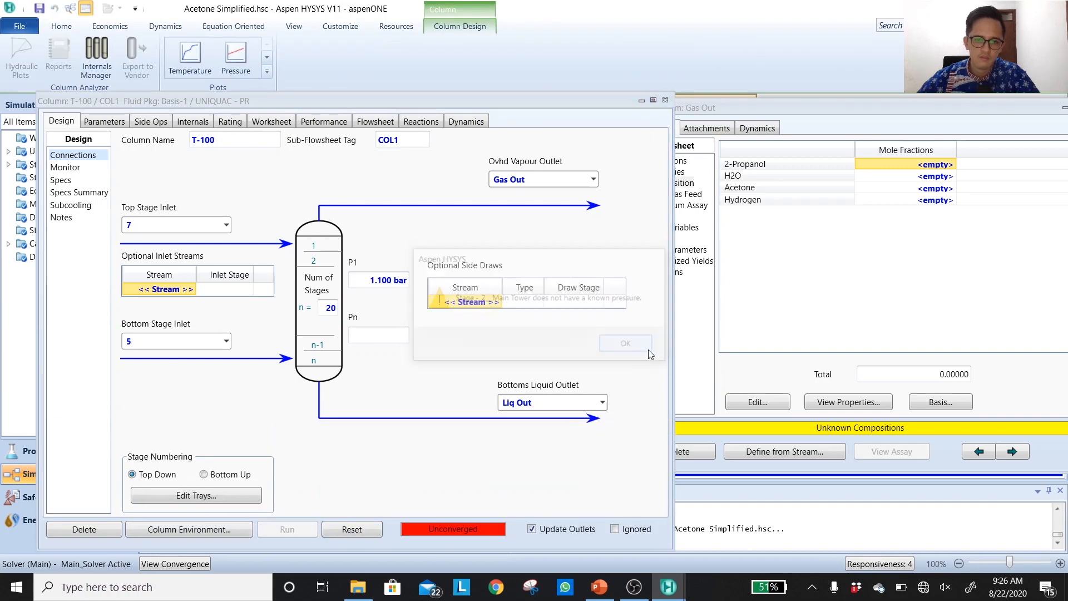
left_click(379, 334)
type("1.")
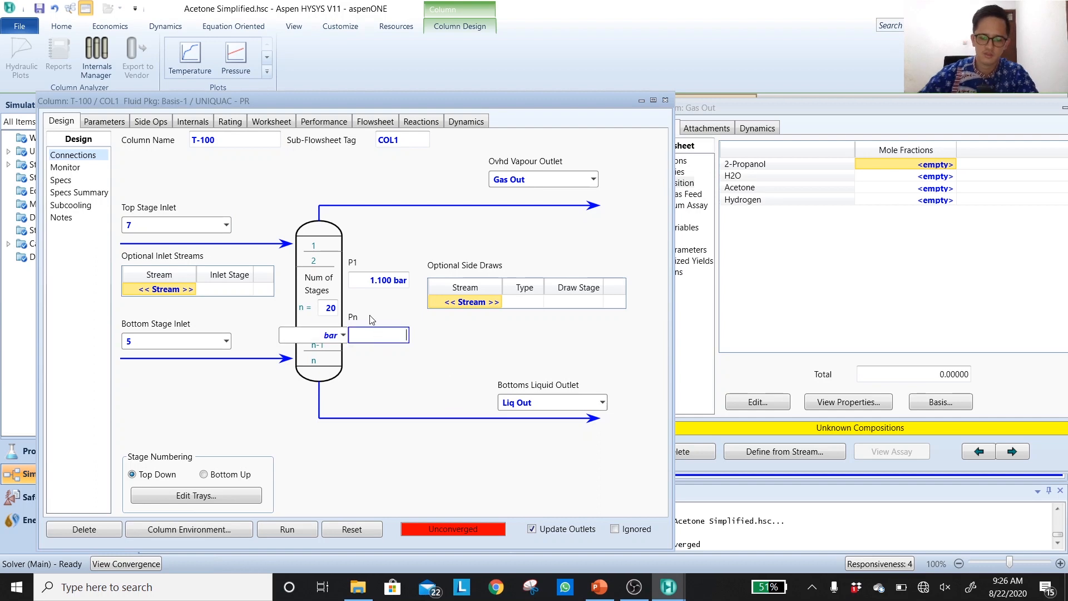
type("3")
key("Return")
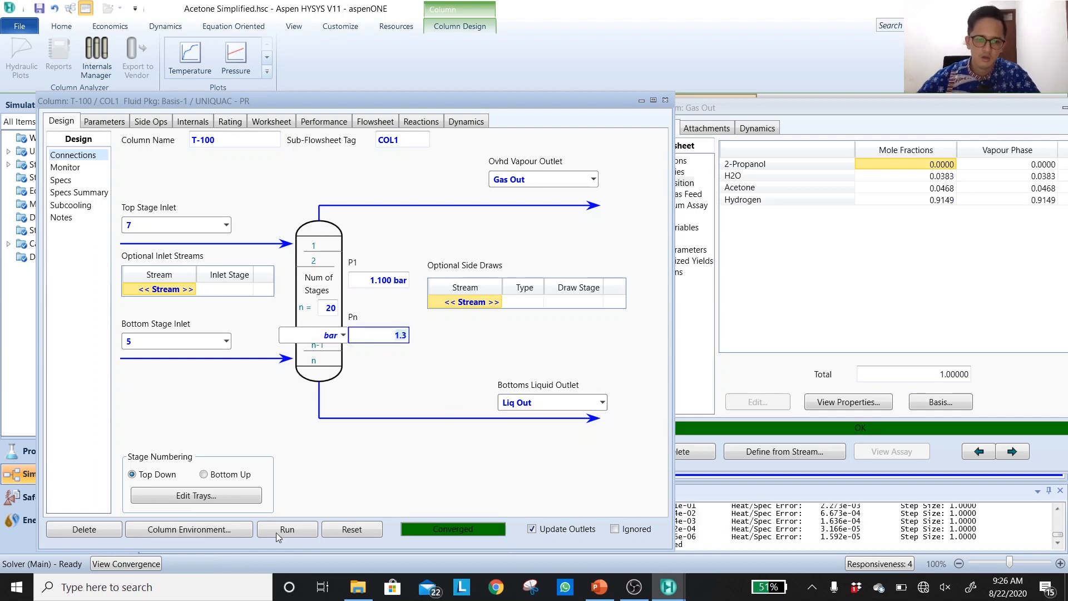
Check the acetone mole fraction in the Gas Out composition and close the stream's window
left_click(943, 188)
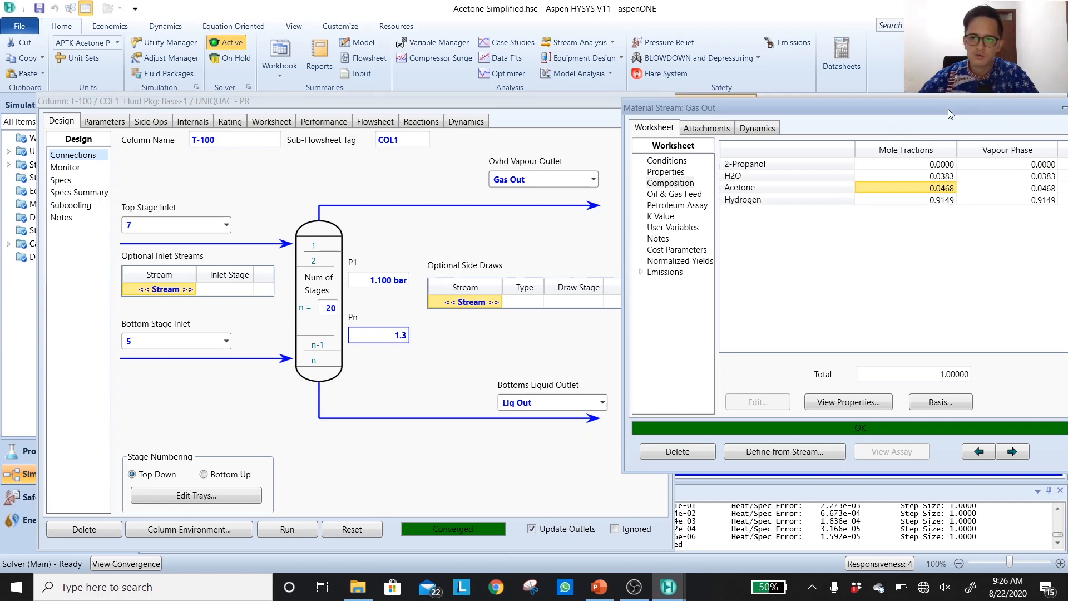
left_click_drag(948, 109, 942, 109)
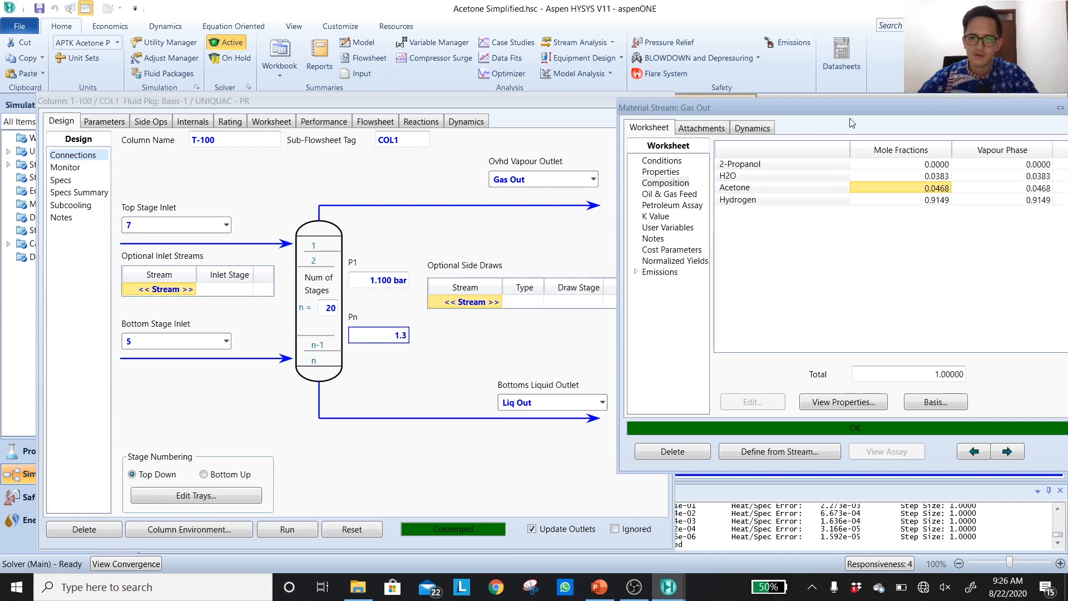
key("Escape")
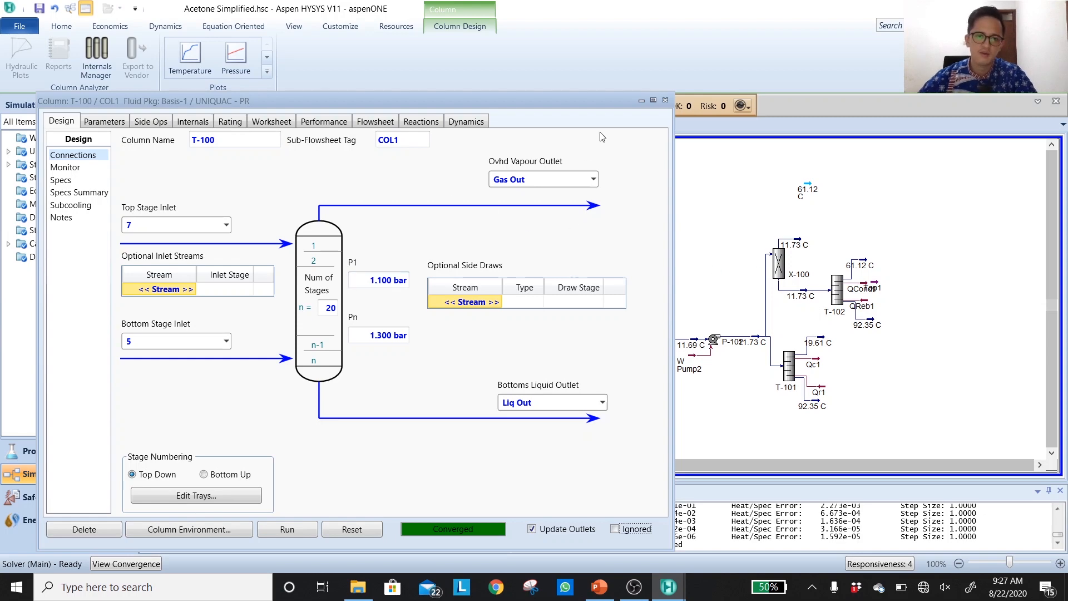
Close absorber T-100's window and save the case
left_click(665, 100)
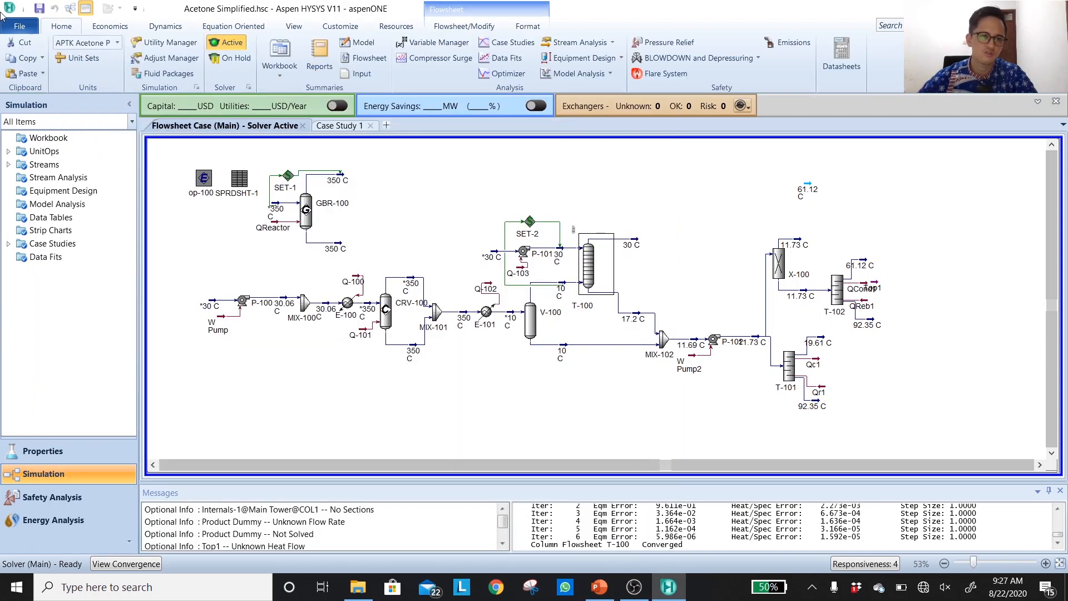
left_click(44, 9)
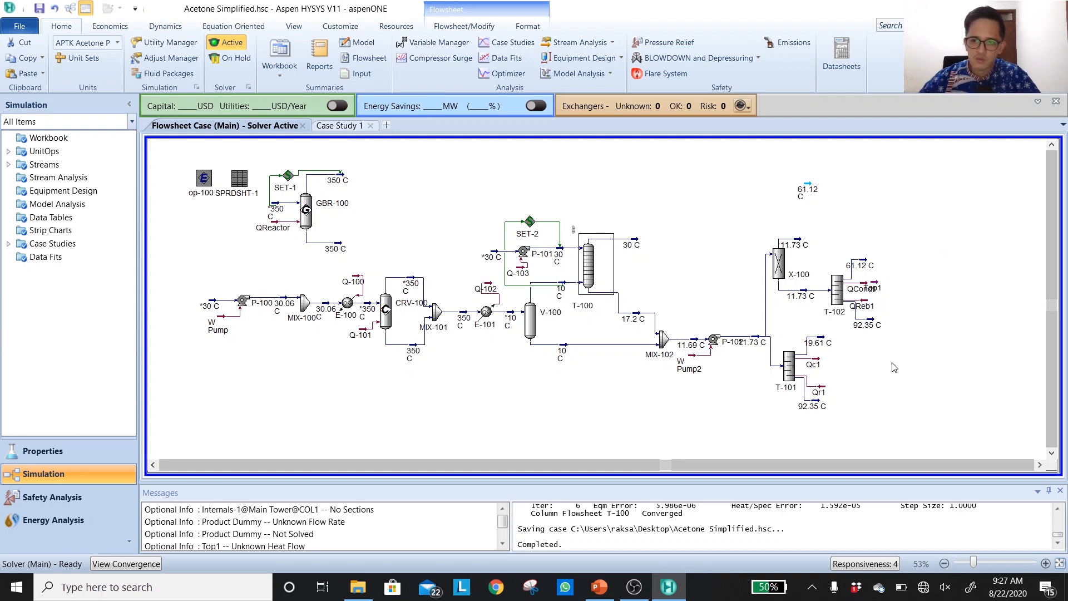
Show stream pressures on the flowsheet and place a new pump beside T-102's bottoms outlet stream
mouse_move(869, 329)
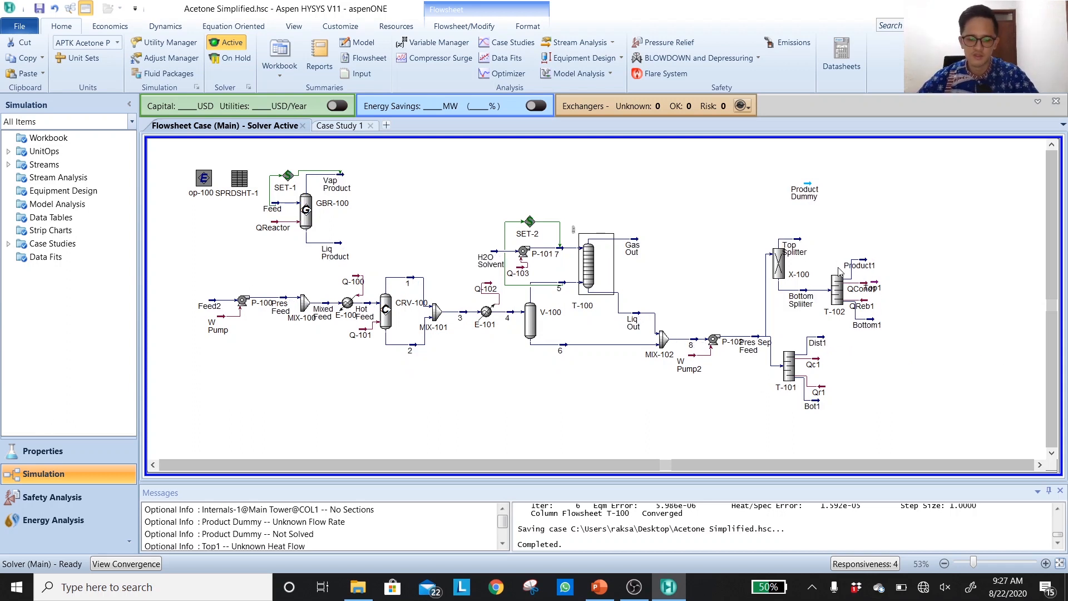
key("shift+p")
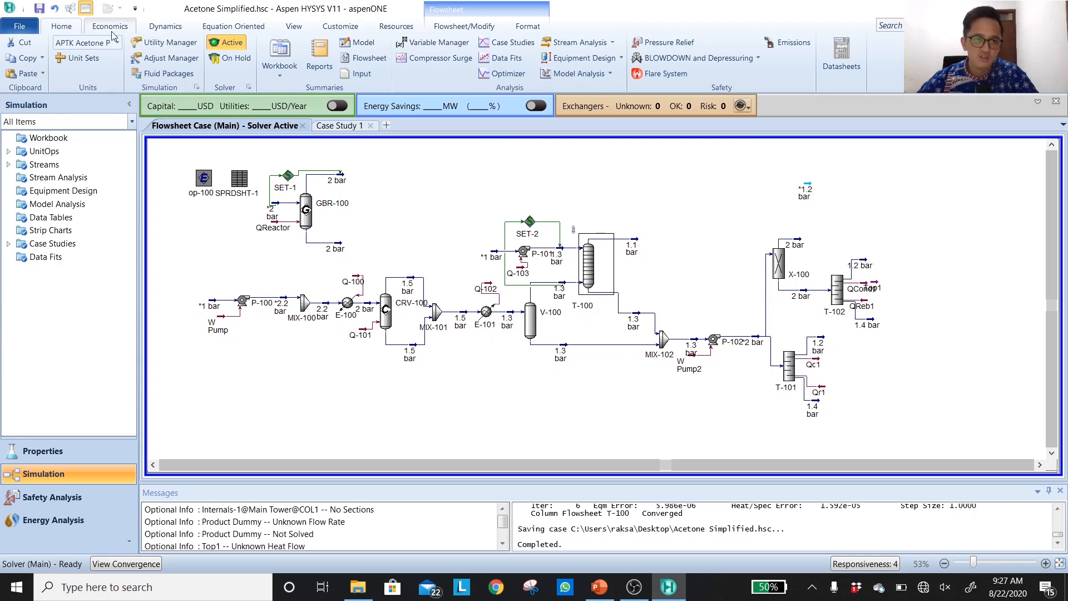
left_click(292, 26)
left_click(179, 58)
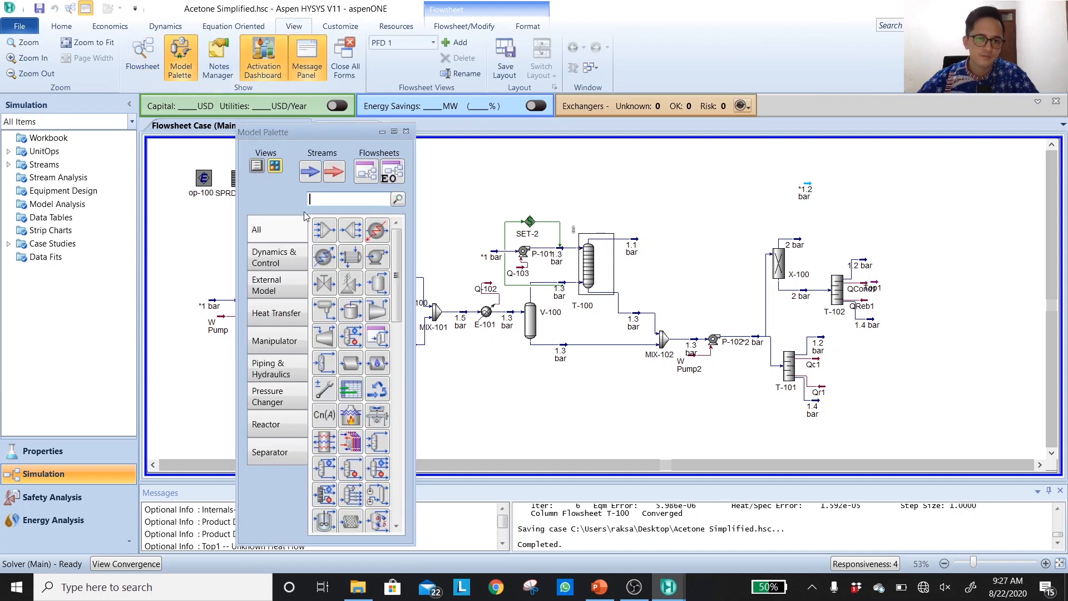
left_click(377, 257)
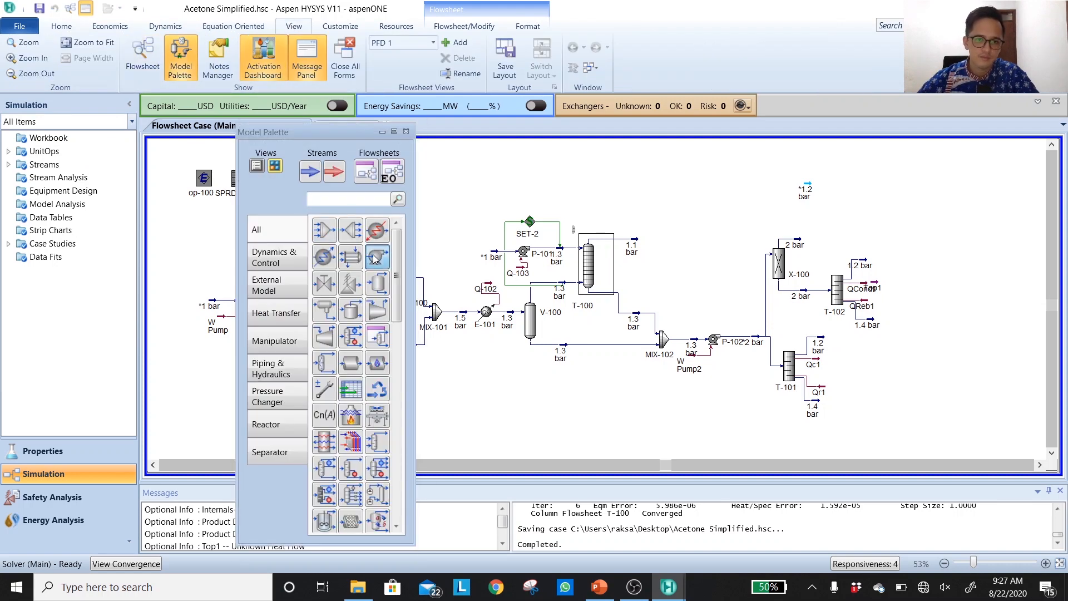
left_click(892, 335)
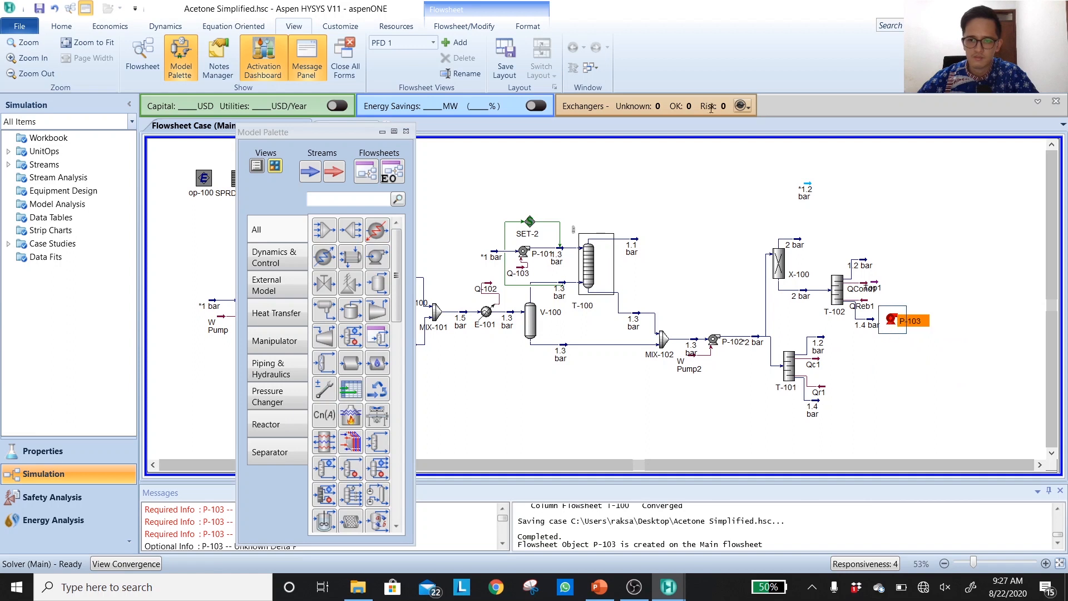
left_click(406, 131)
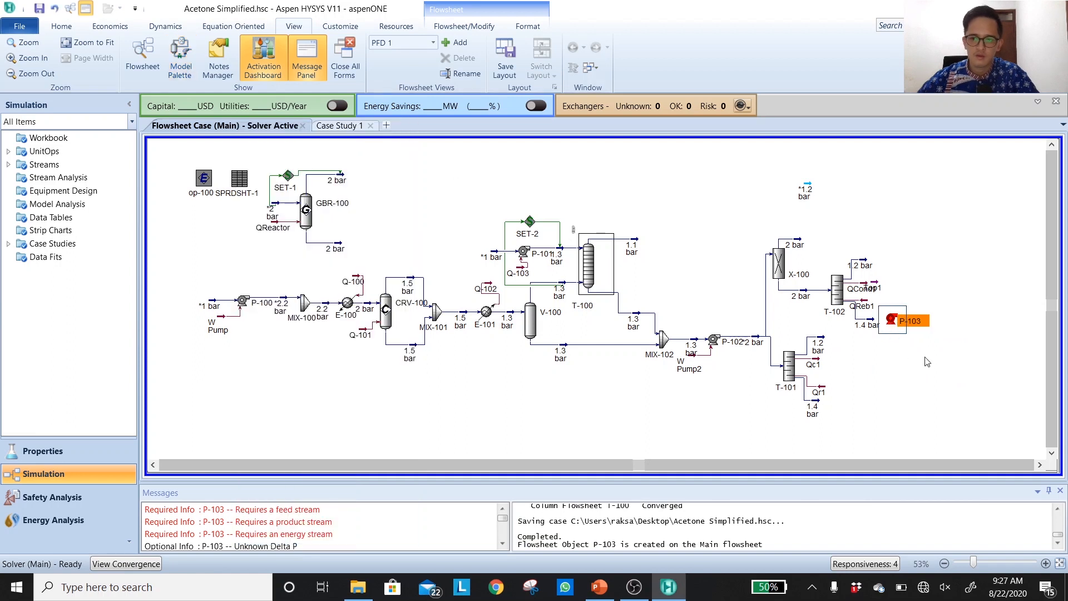
Connect Bottom1 as the inlet of pump P-103 and create W Pump3 as its energy stream
double_click(894, 327)
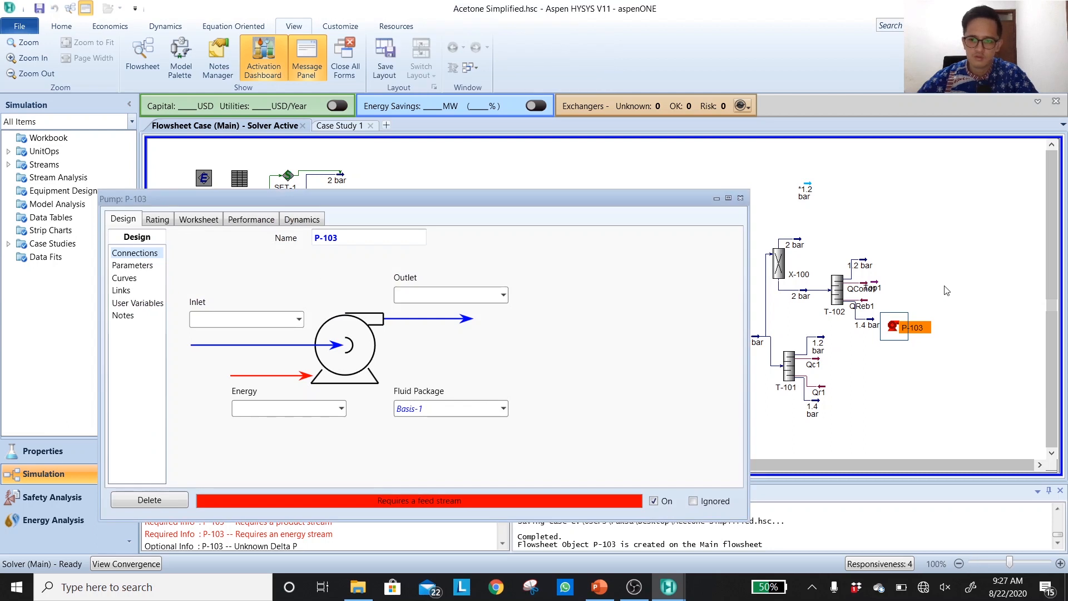
left_click(298, 320)
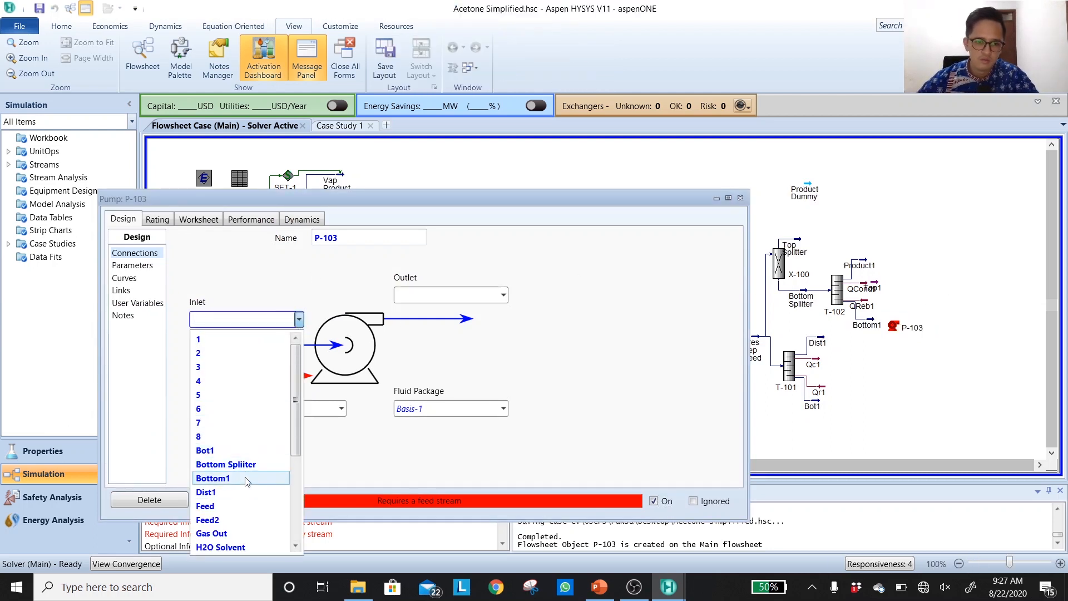
left_click(246, 479)
left_click(303, 407)
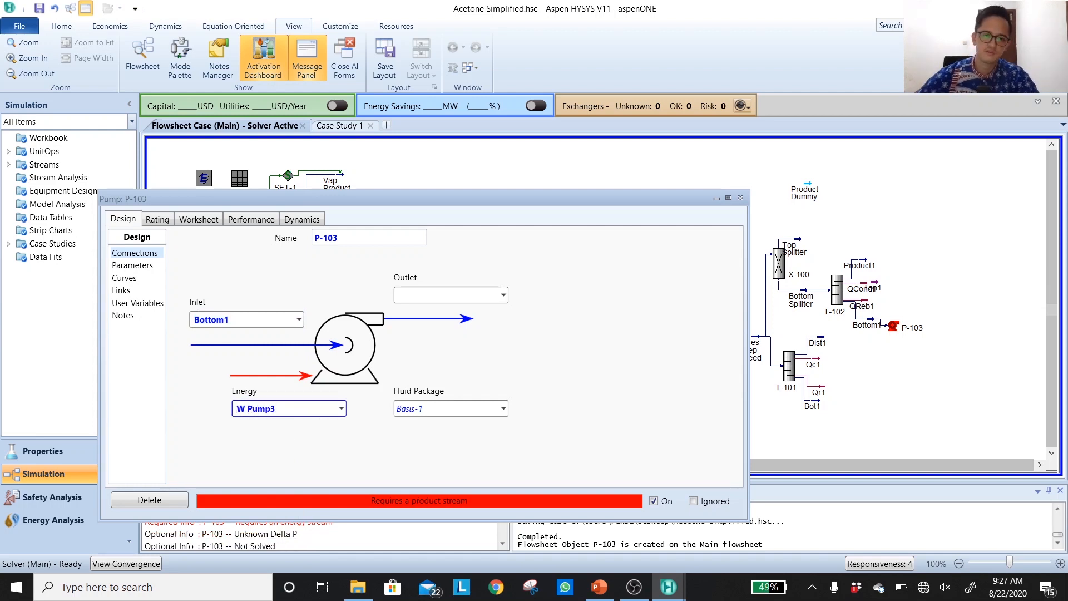
left_click(468, 296)
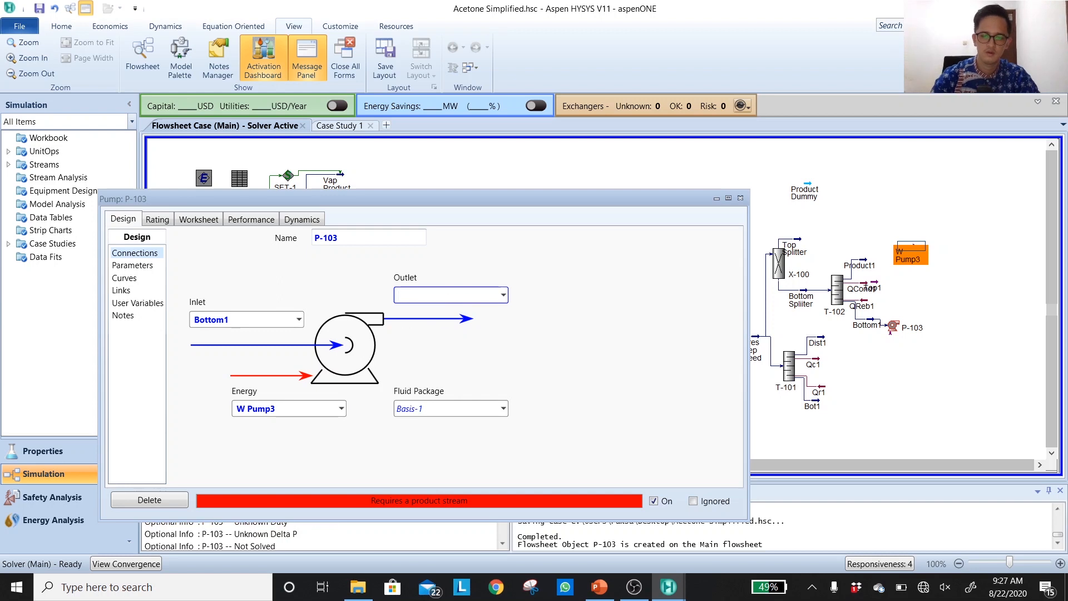
Connect a new outlet stream named Pres Sep2 Feed to pump P-103 and lengthen its line away from the pump on the flowsheet
type("Pres")
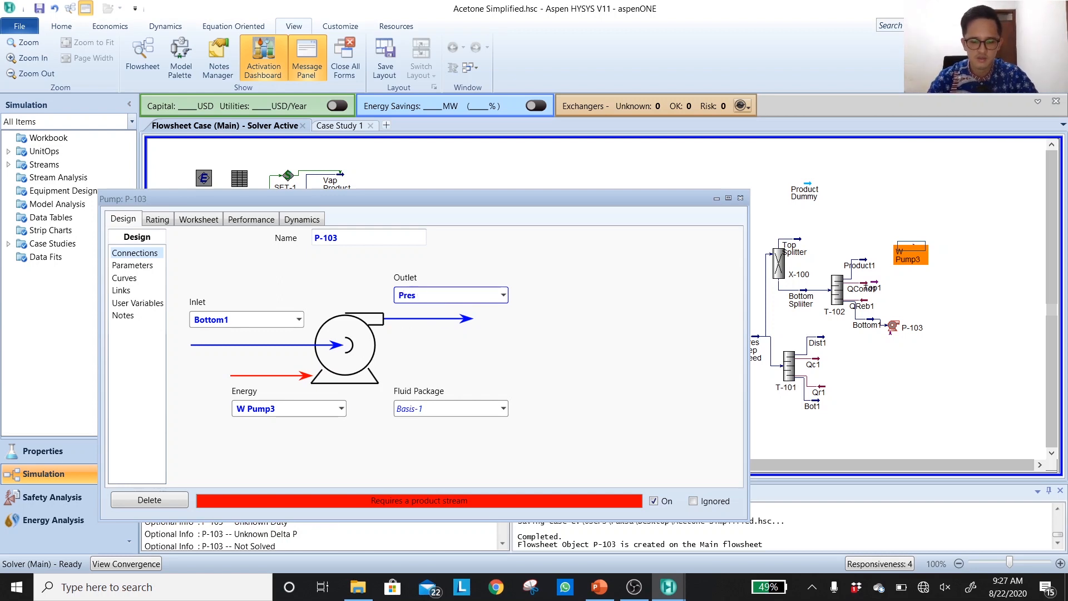
type(" Sep2 Feed")
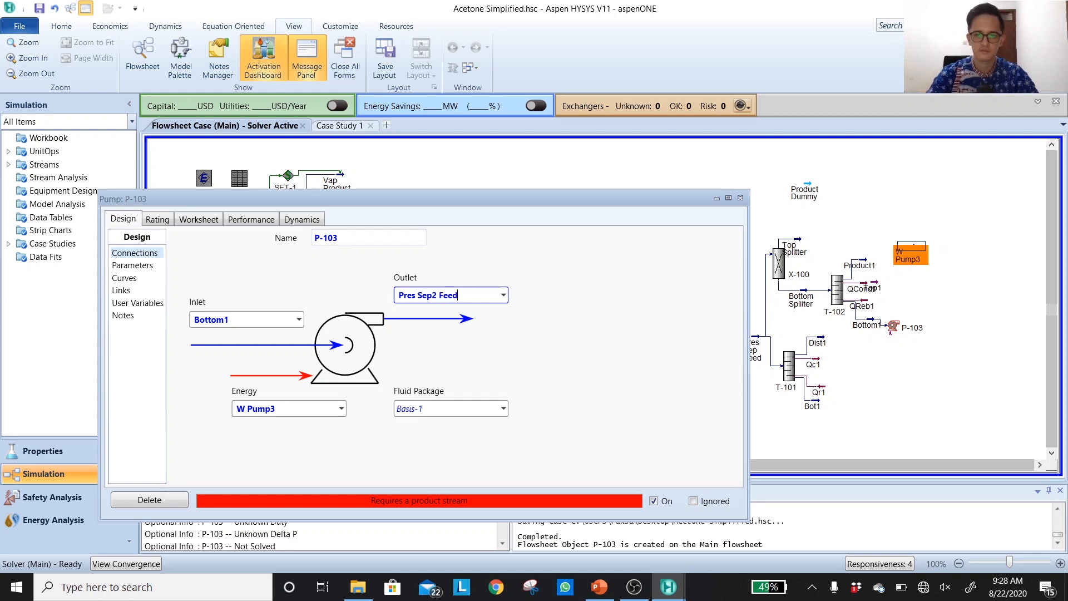
key("Return")
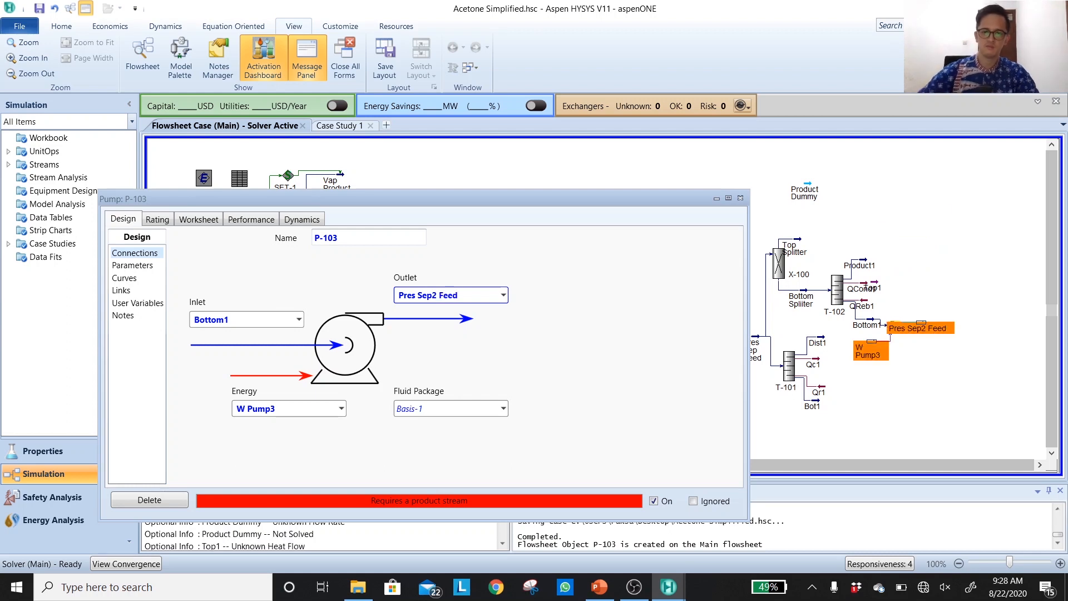
left_click(1027, 283)
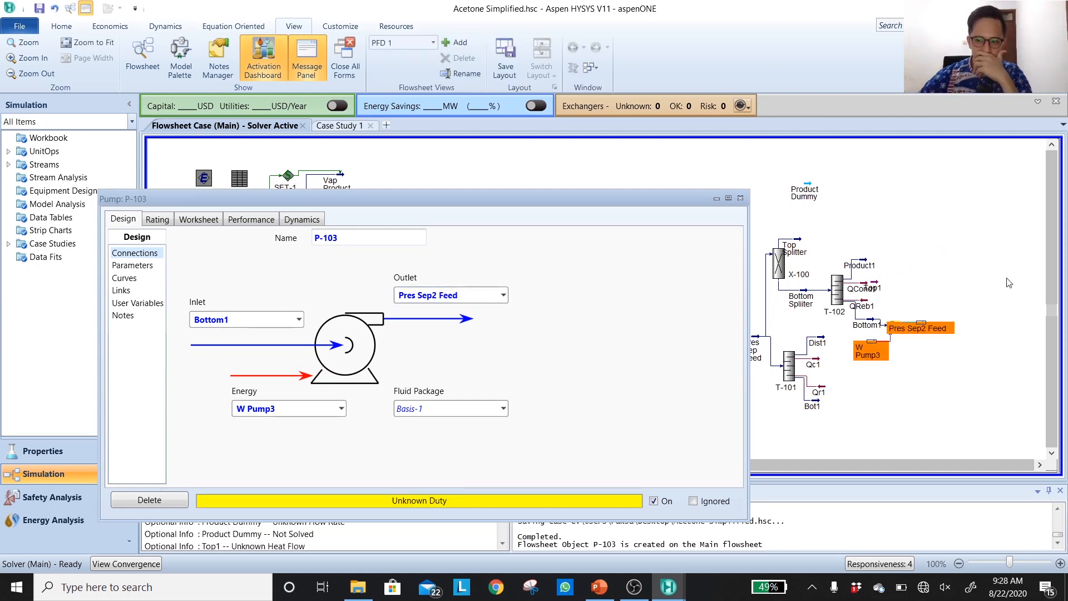
left_click_drag(922, 322, 951, 326)
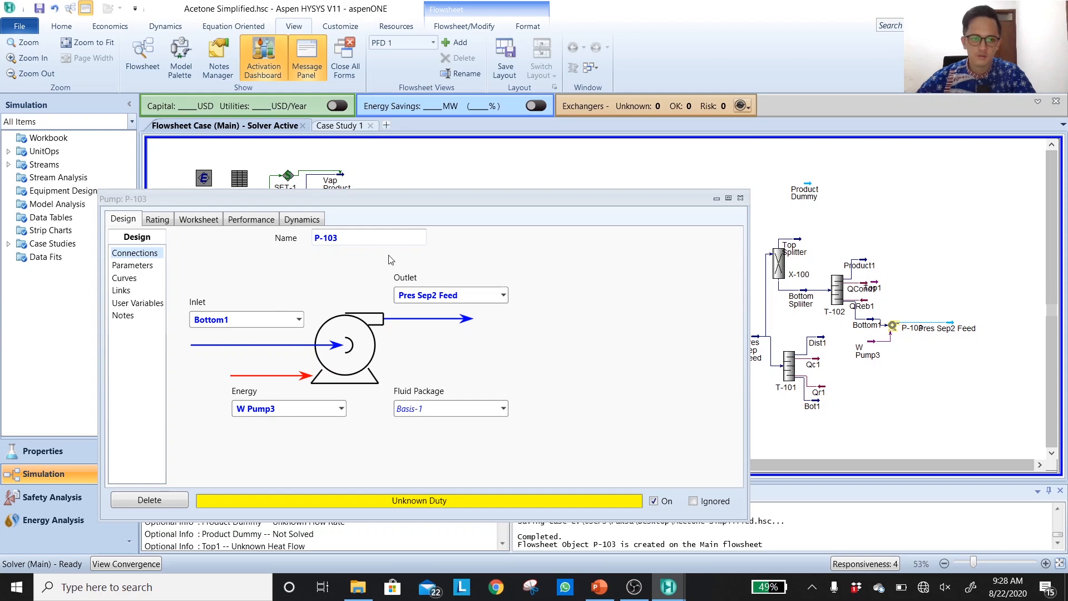
left_click(740, 198)
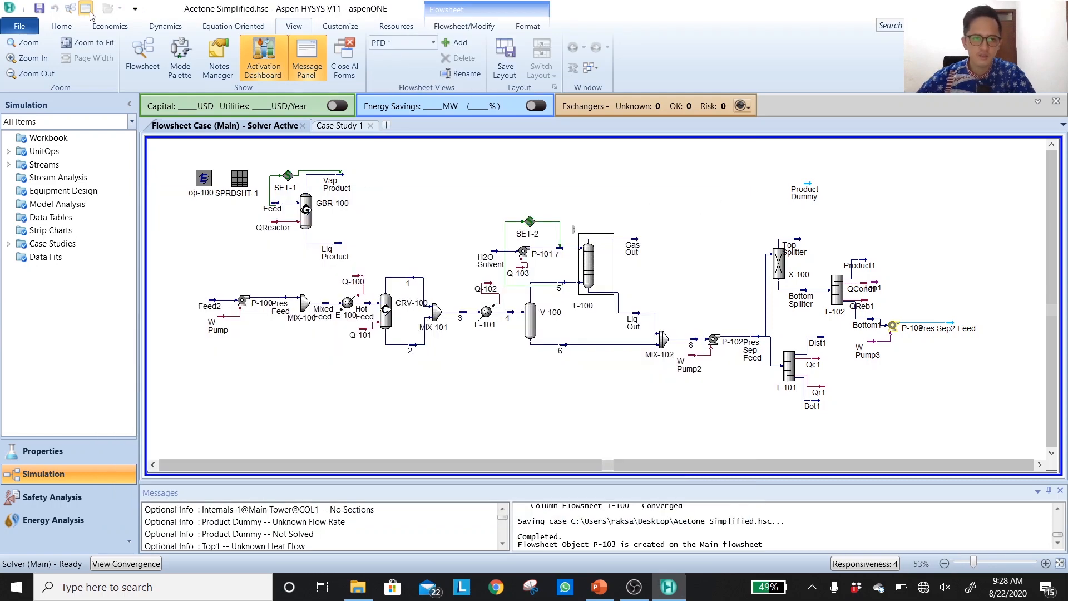
Place a shortcut distillation column on the flowsheet just beyond the Pres Sep2 Feed stream
left_click(177, 58)
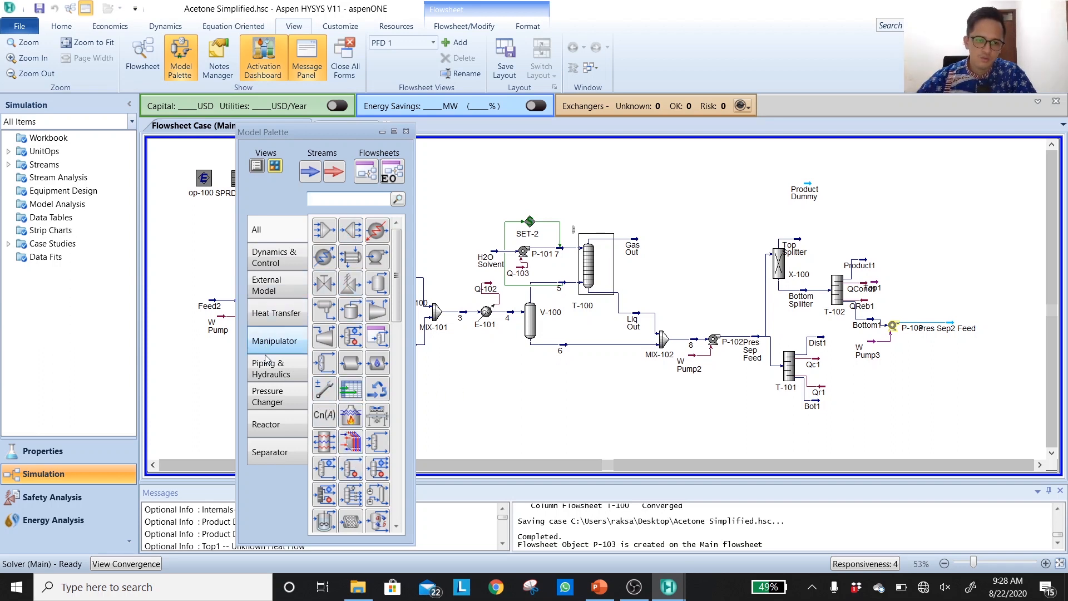
left_click(281, 450)
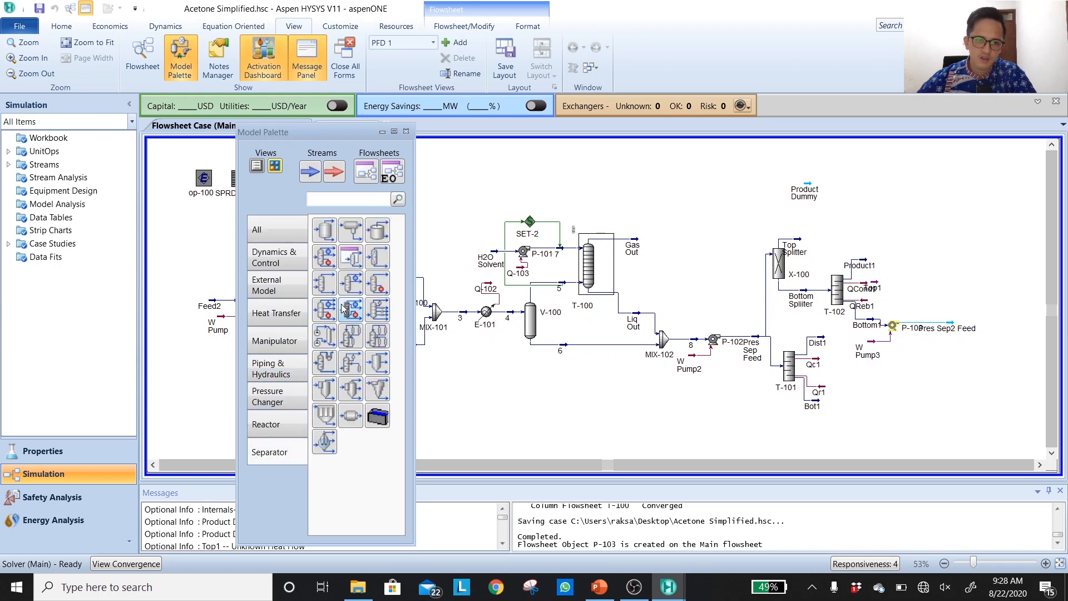
left_click_drag(346, 311, 998, 328)
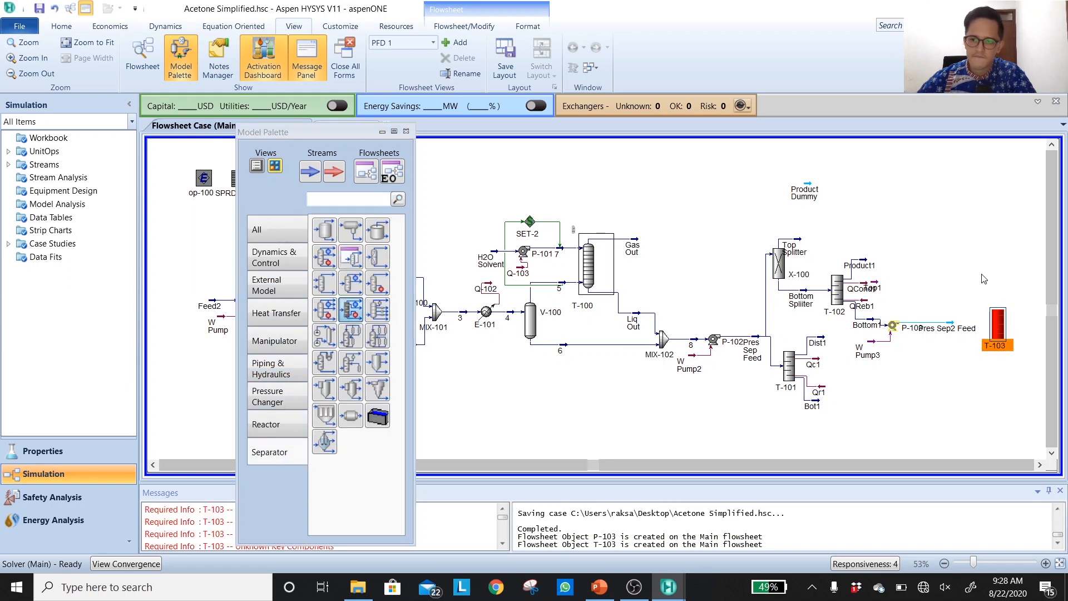
Add a material stream above column T-103 and shift the column closer to the Pres Sep2 Feed stream
left_click(314, 173)
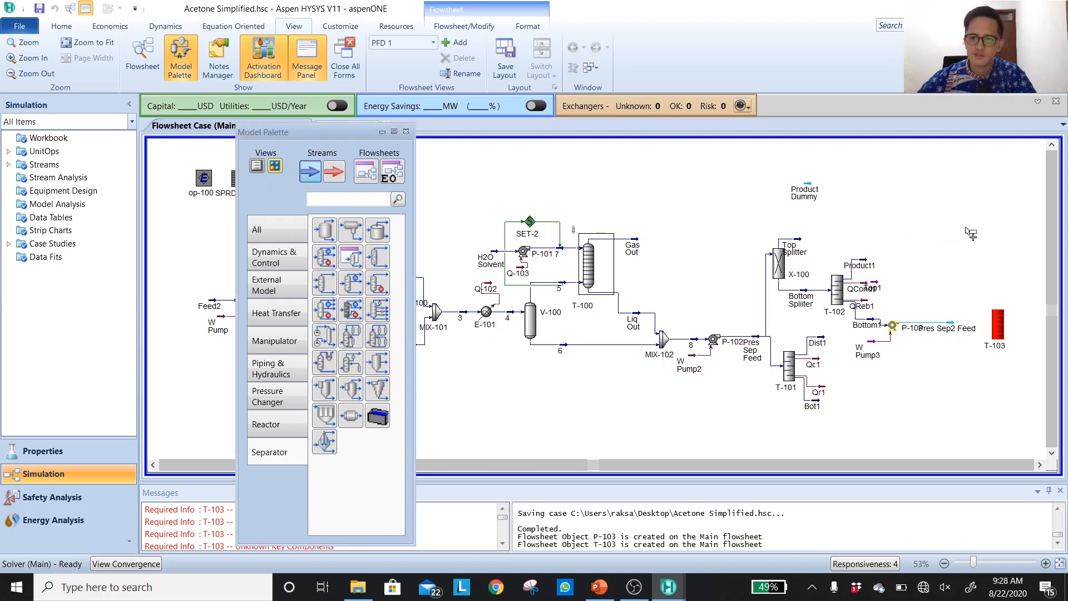
left_click(972, 197)
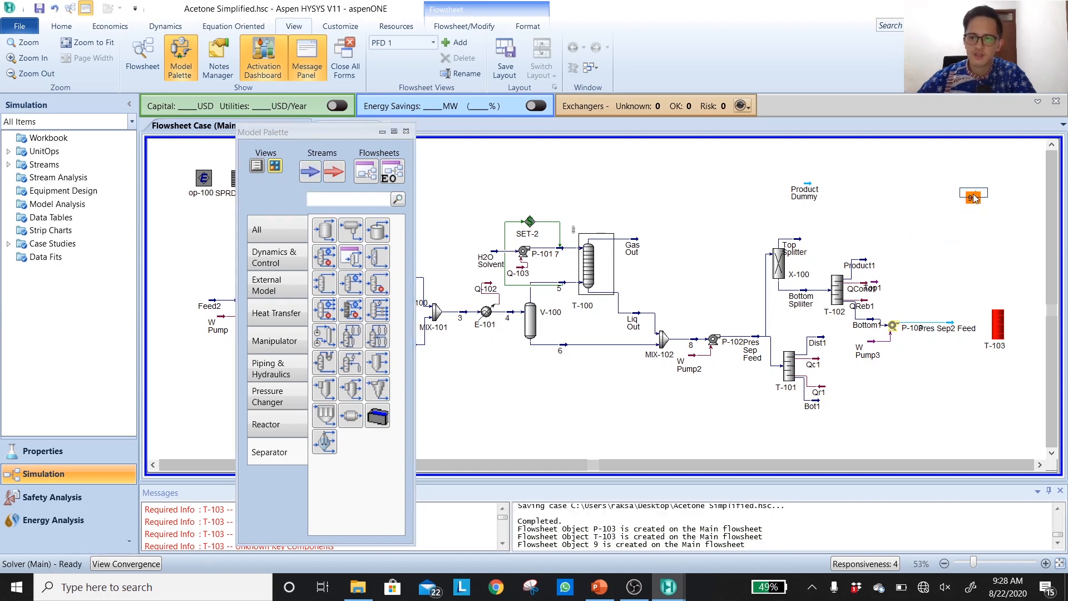
left_click(406, 132)
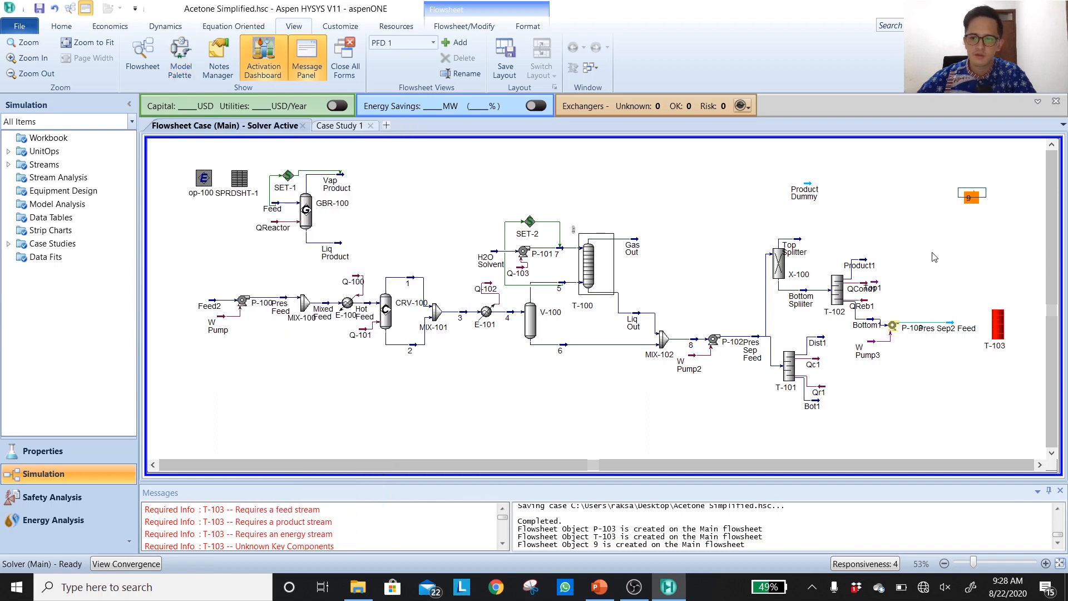
left_click_drag(999, 323, 970, 323)
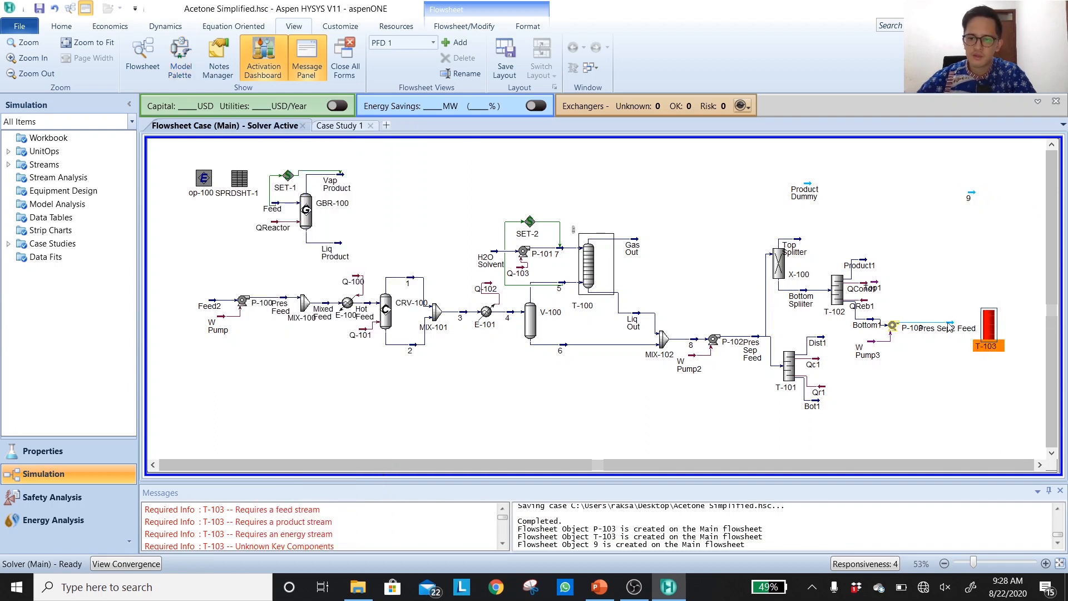
Examine the mole fraction composition of the Bottom1 stream
double_click(871, 321)
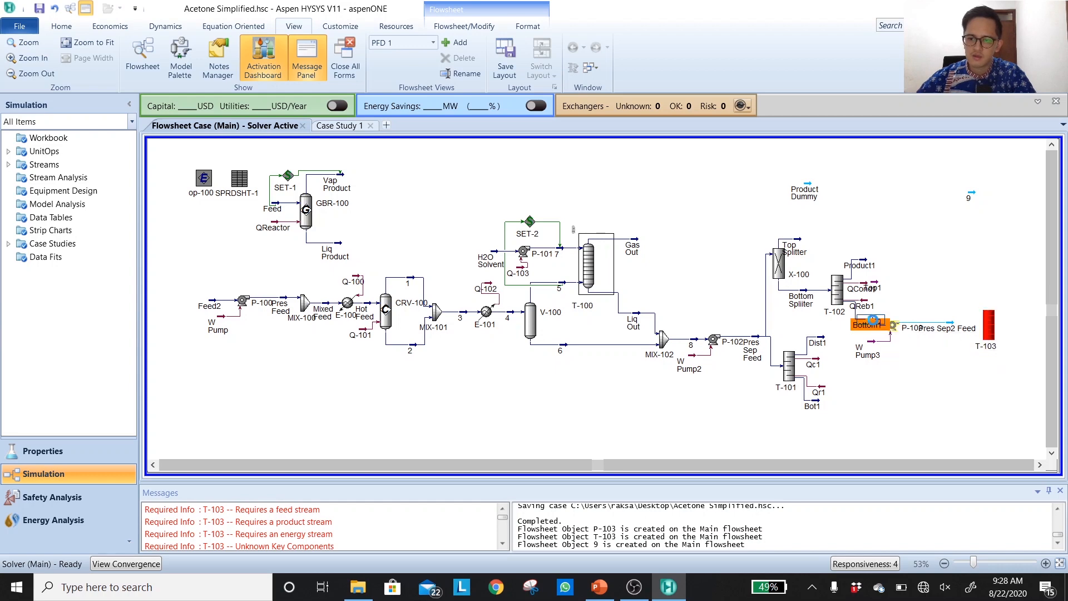
left_click(61, 190)
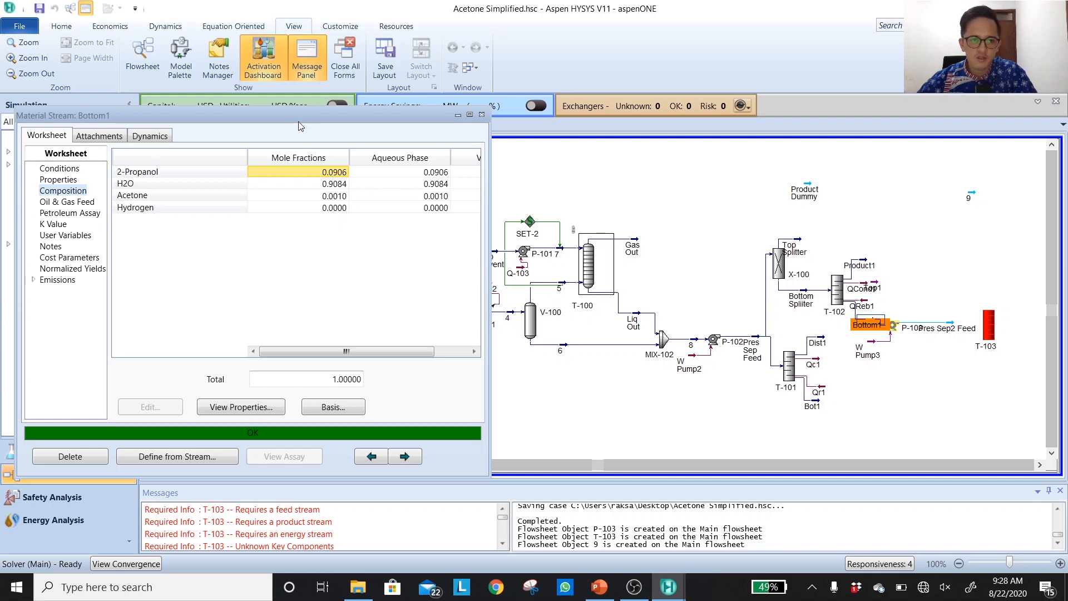
left_click_drag(299, 126, 281, 381)
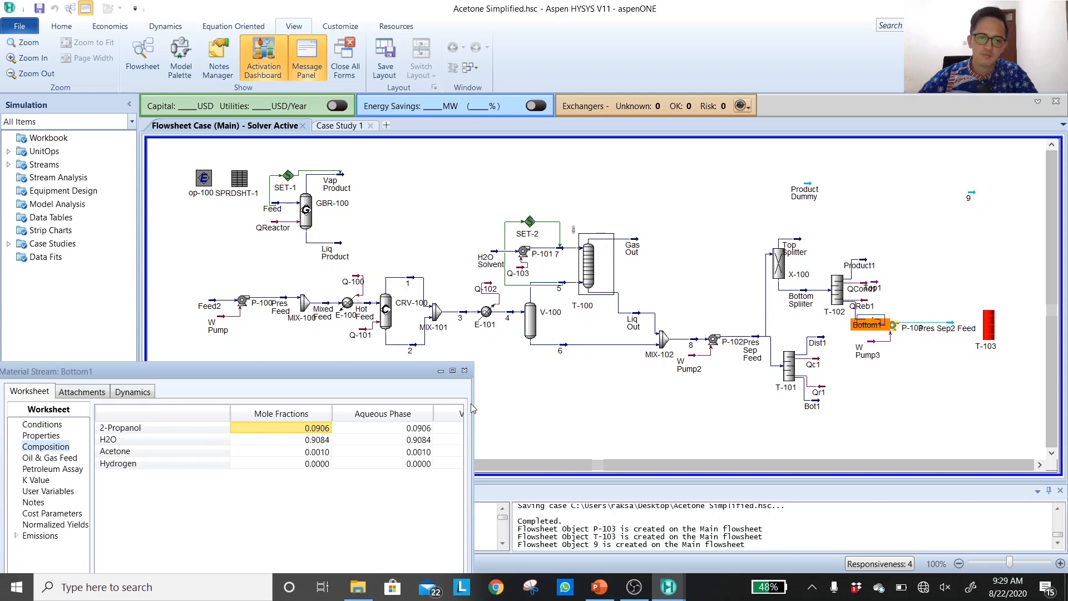
left_click(465, 371)
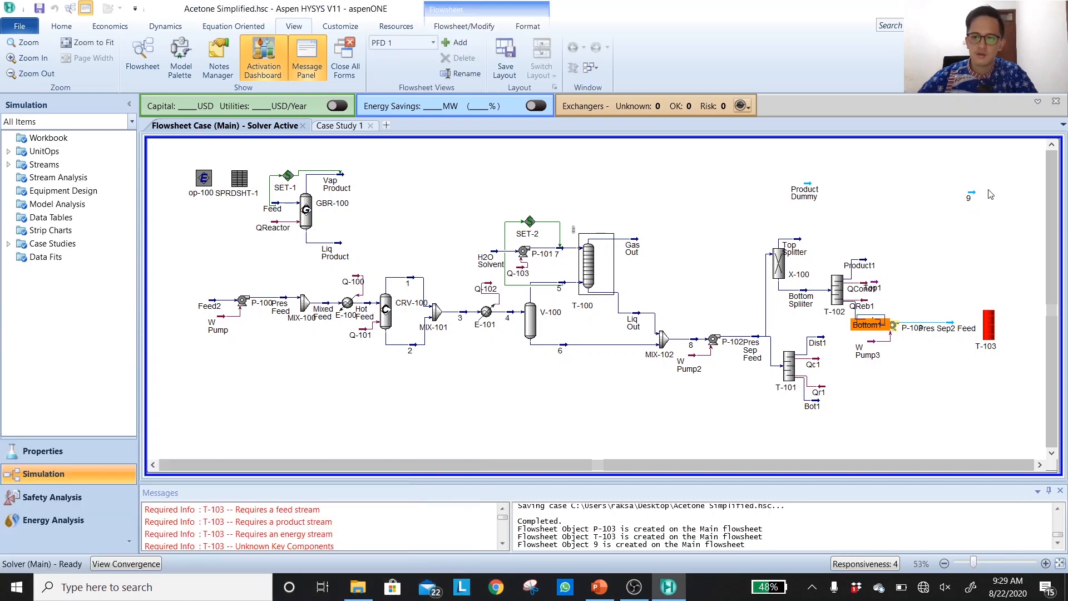
Enter mole fractions of 0.99 for 2-Propanol and 0.1 for H2O in stream 9 and accept the composition
left_click(970, 193)
double_click(971, 194)
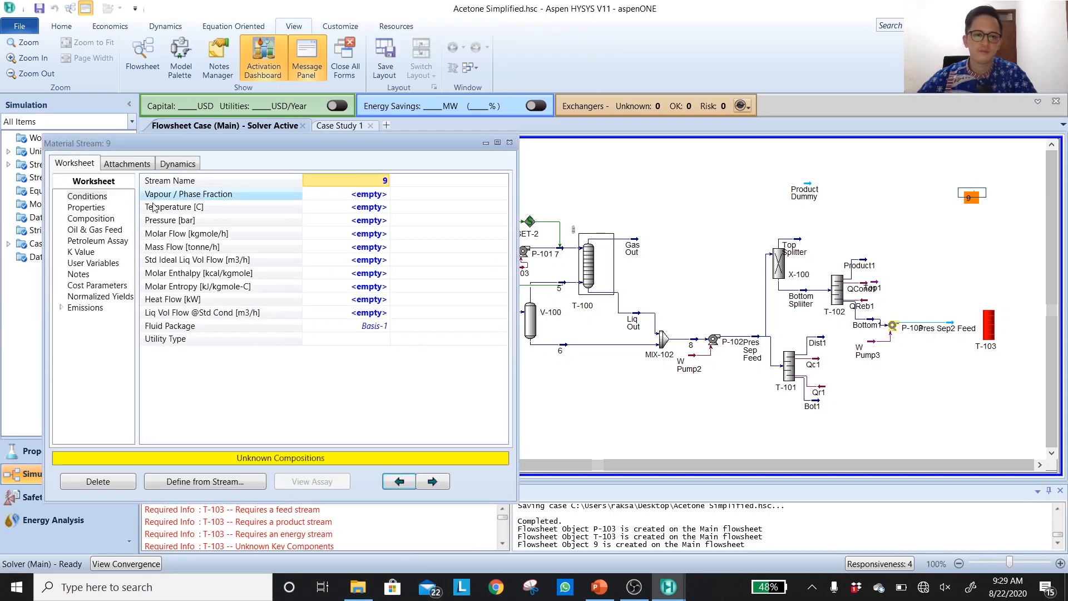
left_click(90, 218)
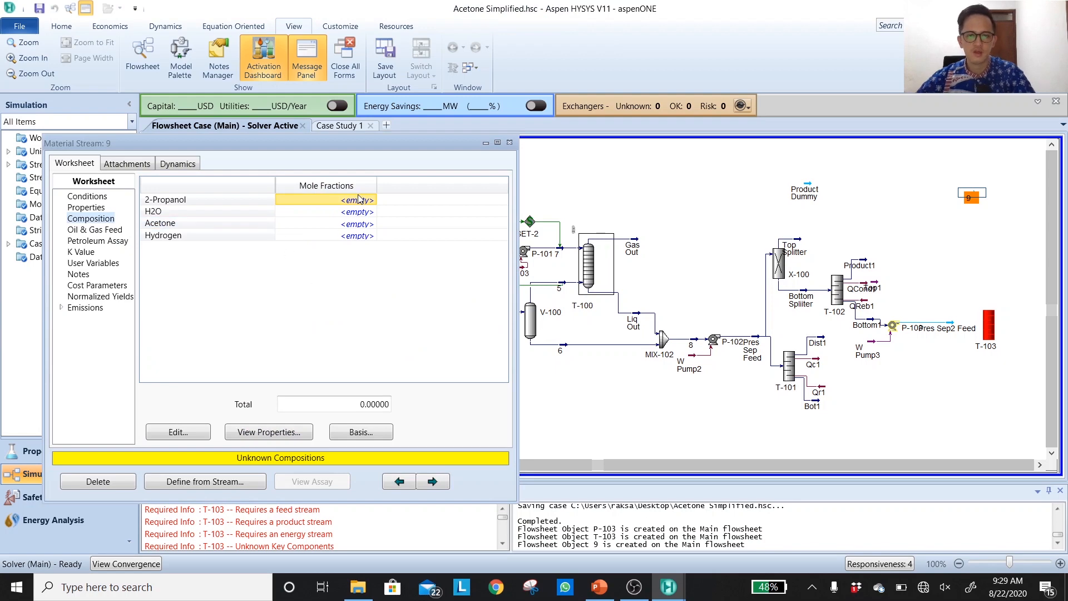
type("0")
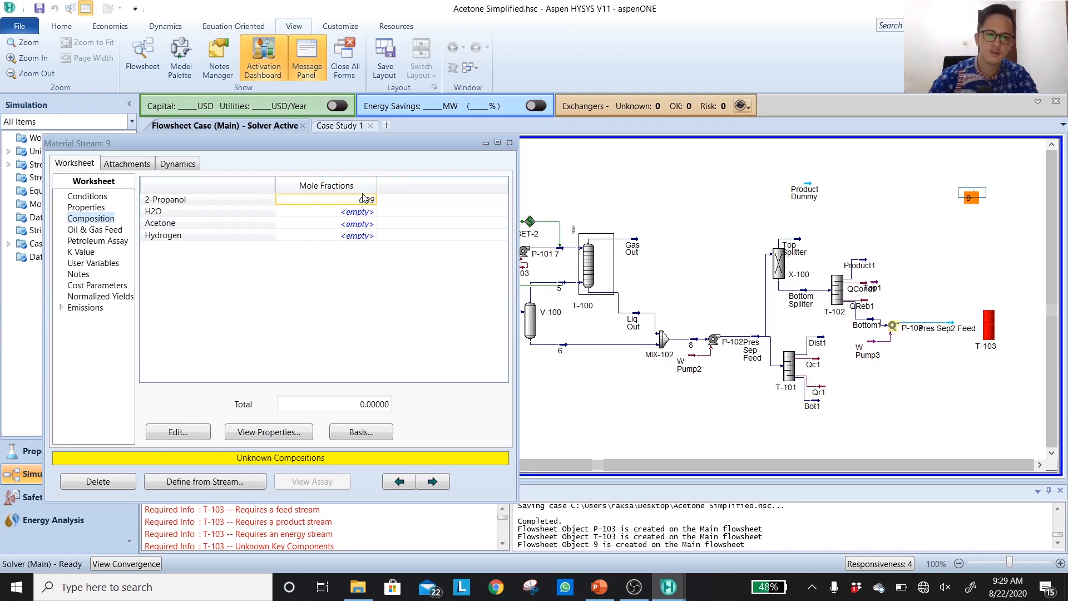
type(".99")
key("Return")
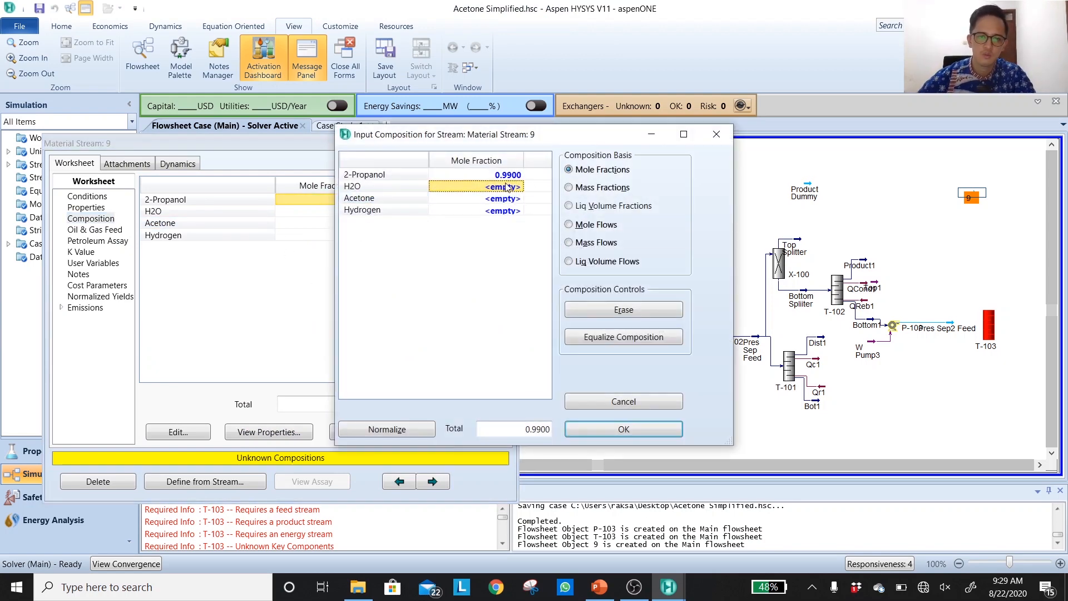
left_click(507, 188)
type("0")
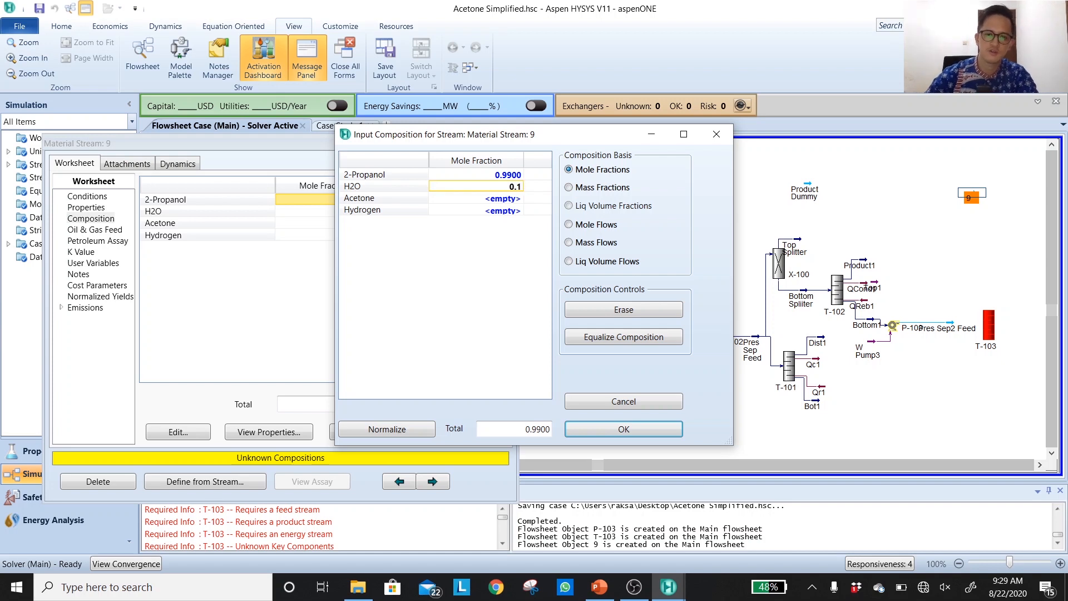
type(".1")
key("Return")
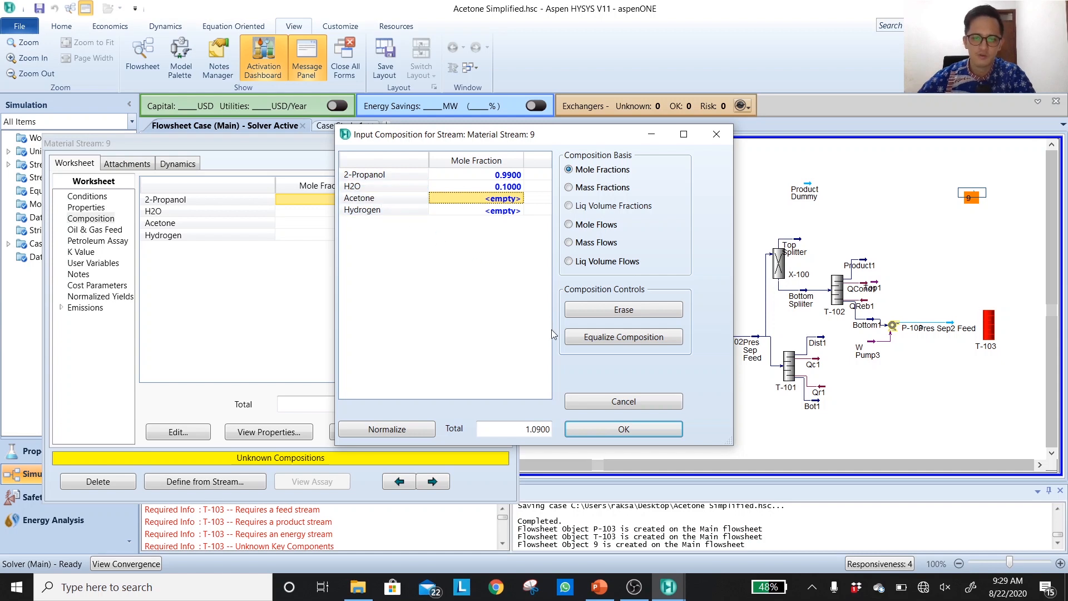
left_click(655, 436)
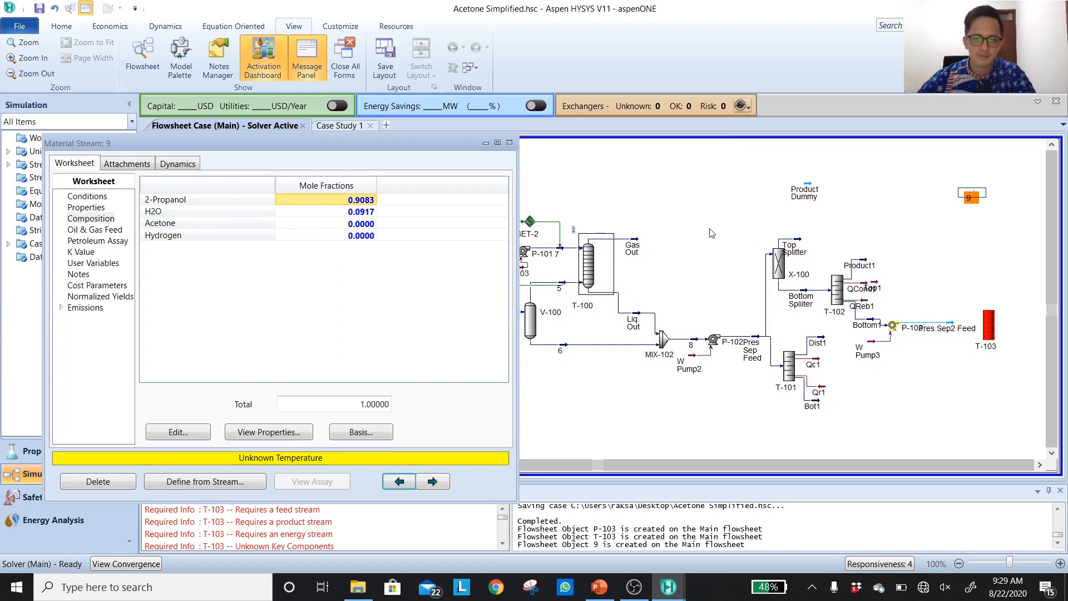
Set the vapour / phase fraction of stream 9 to 0
left_click(88, 196)
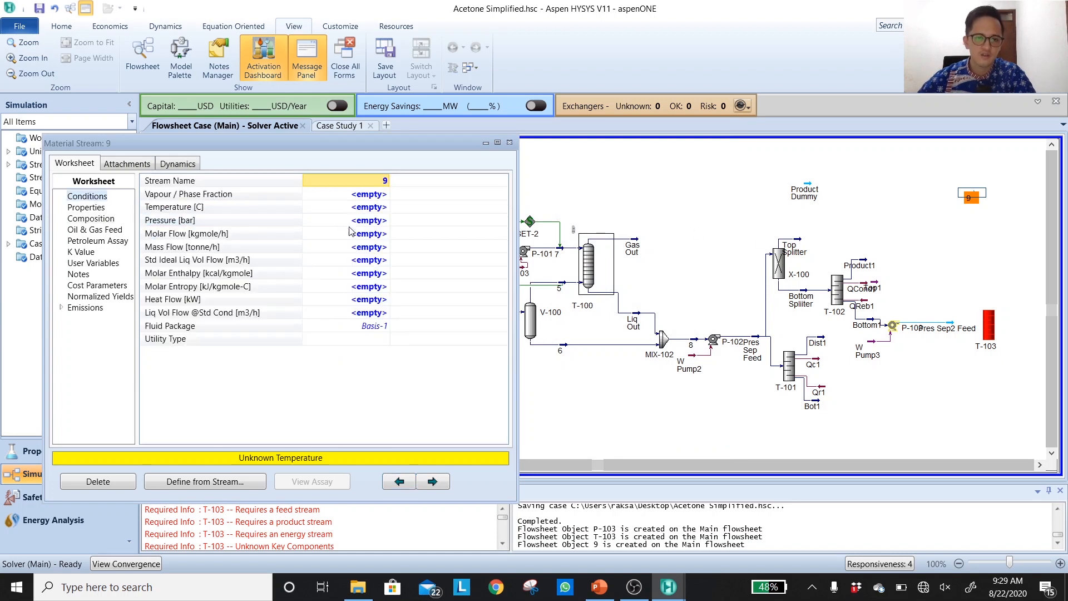
type("0")
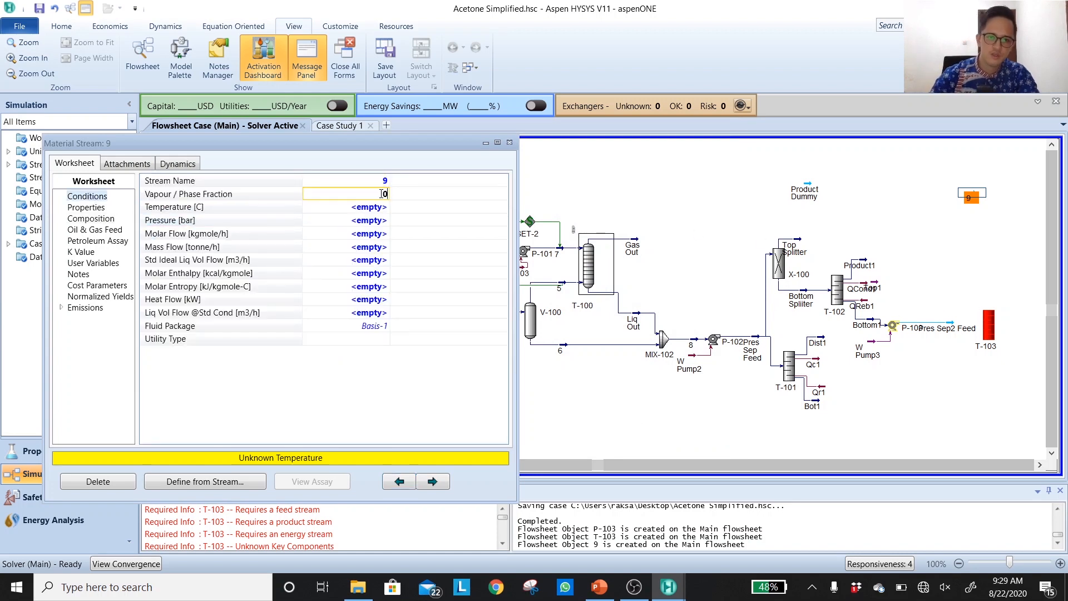
key("Return")
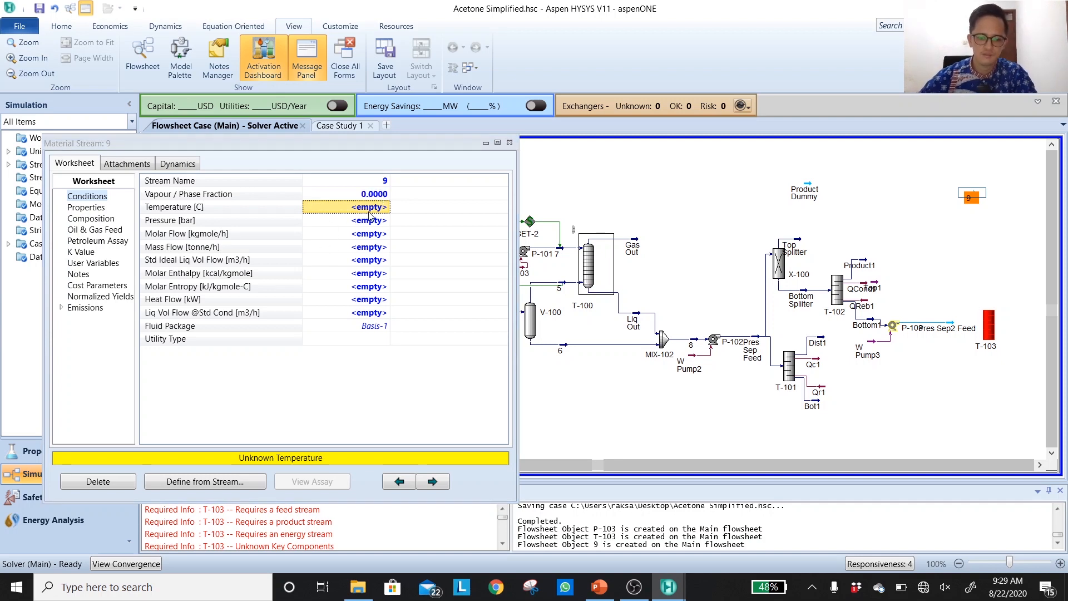
Try a temperature of 45 °C for stream 9, check the calculated pressure, and clear the temperature entry
type("45")
key("Return")
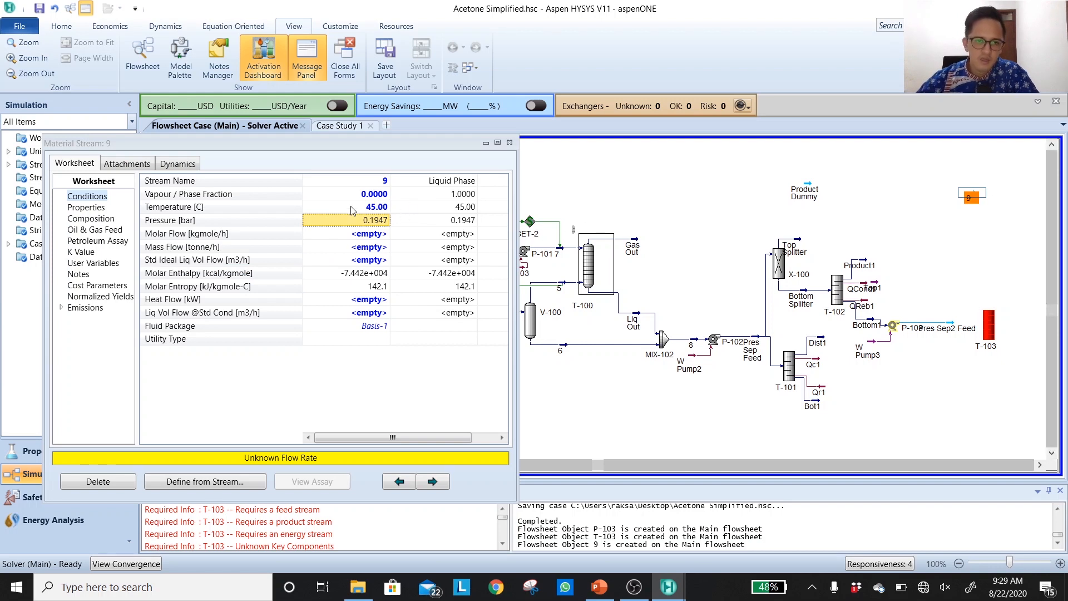
left_click(383, 209)
left_click(383, 230)
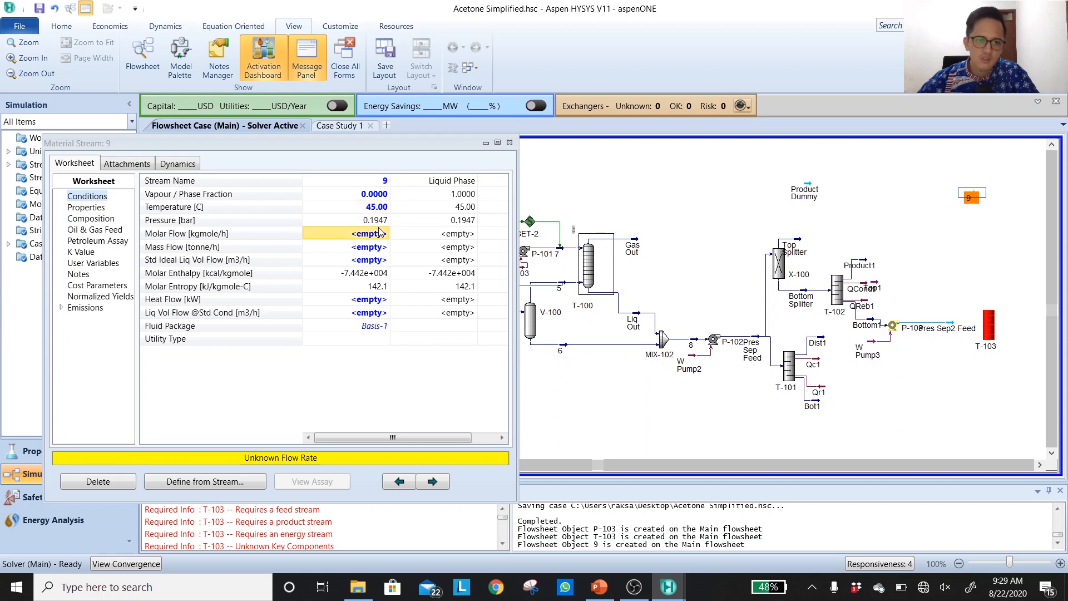
left_click(377, 223)
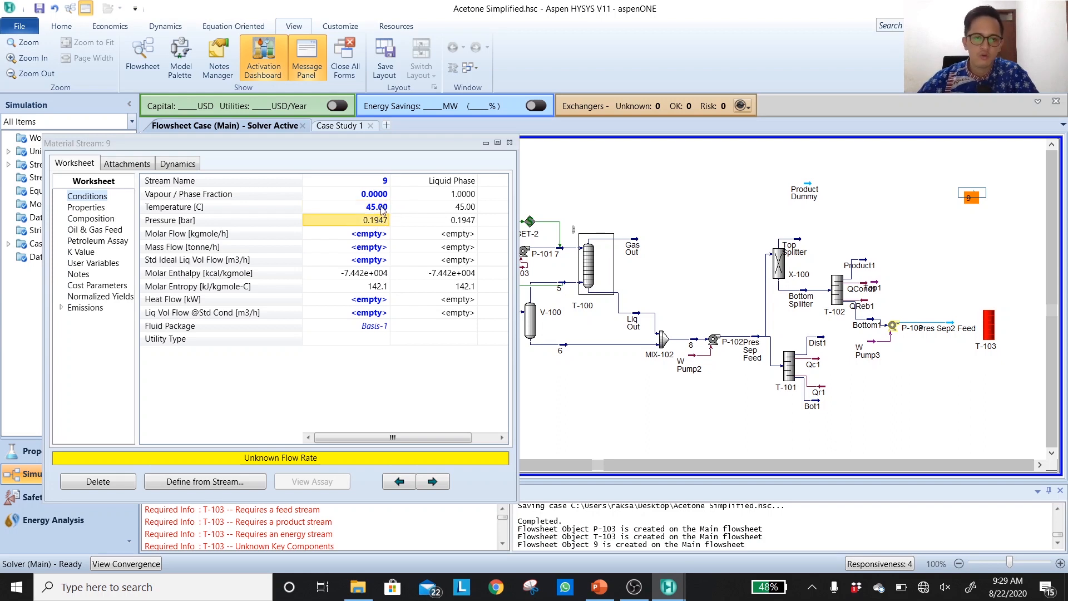
left_click(383, 209)
key("Delete")
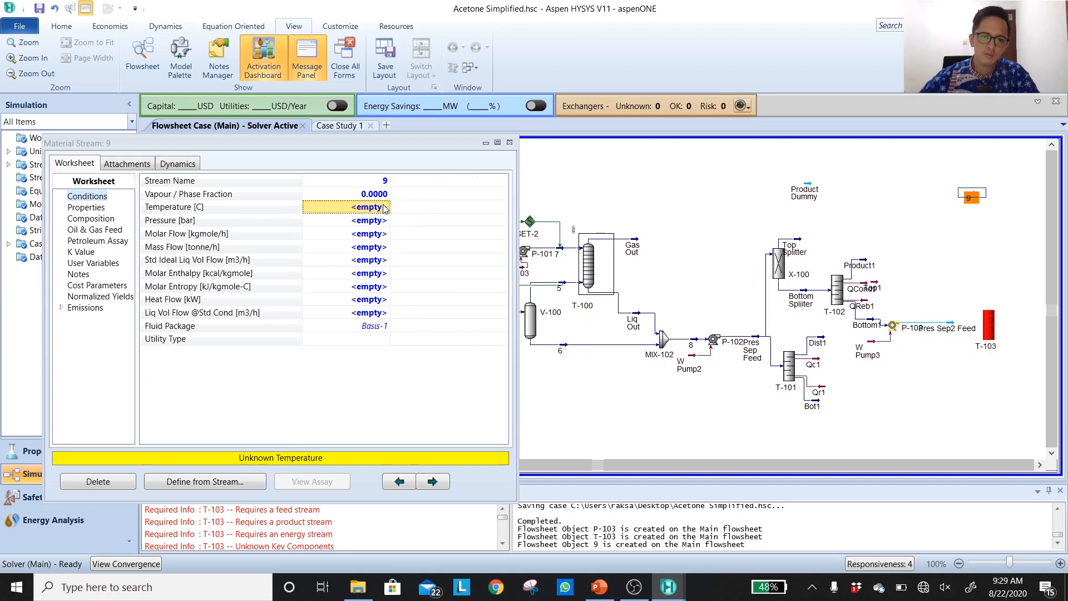
Set the pressure of stream 9 to 1.2 bar and nudge column T-103 slightly upward on the flowsheet
left_click(377, 221)
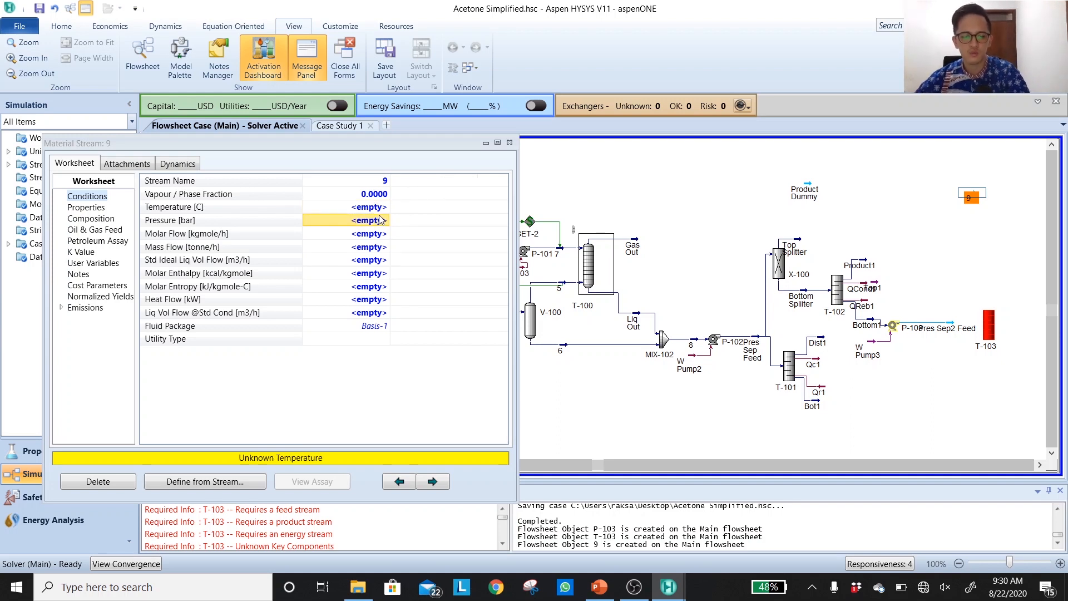
type("1.2")
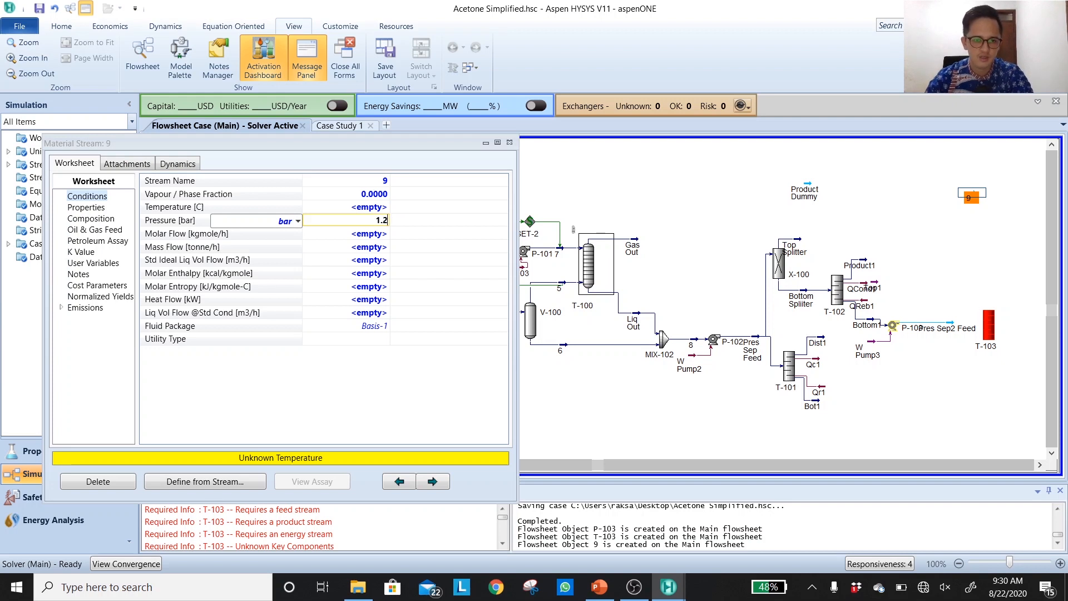
key("Return")
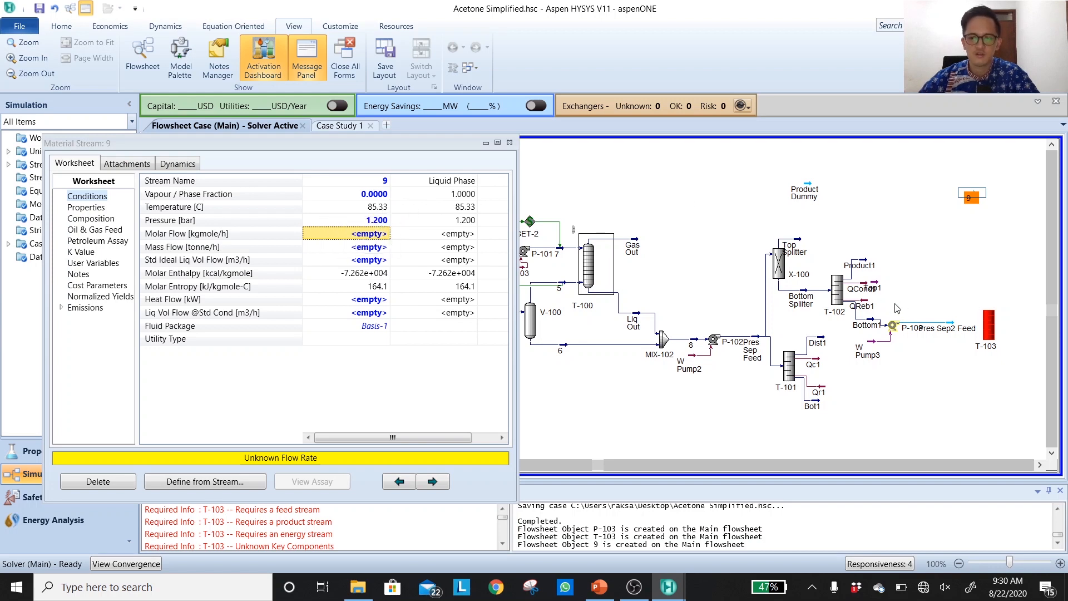
left_click(989, 332)
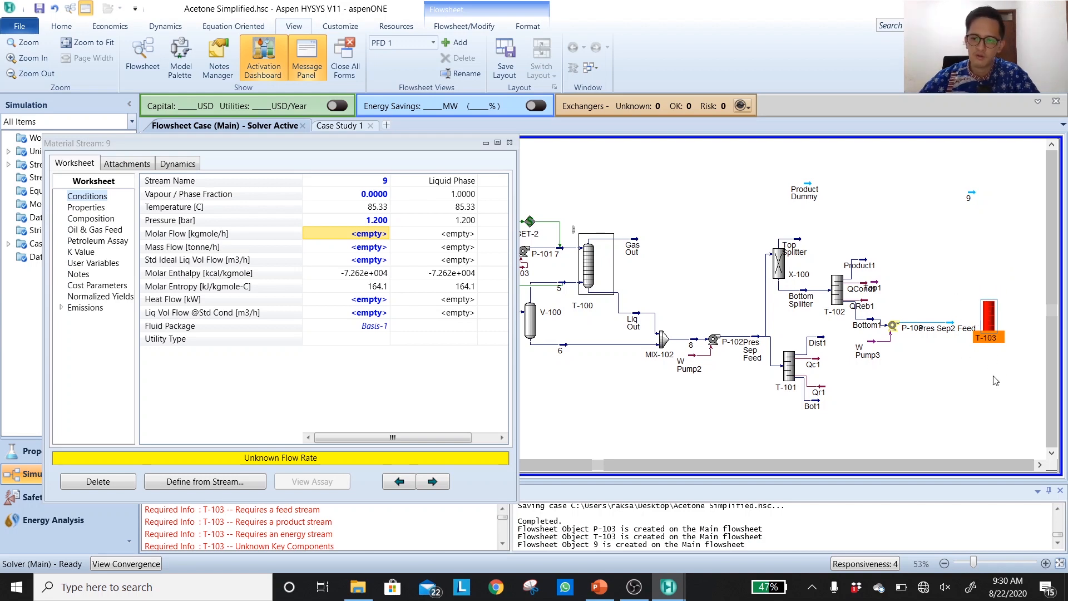
Set the pressure of pump P-103's outlet stream Pres Sep2 Feed to 2 bar and close the pump and stream 9 windows
double_click(894, 326)
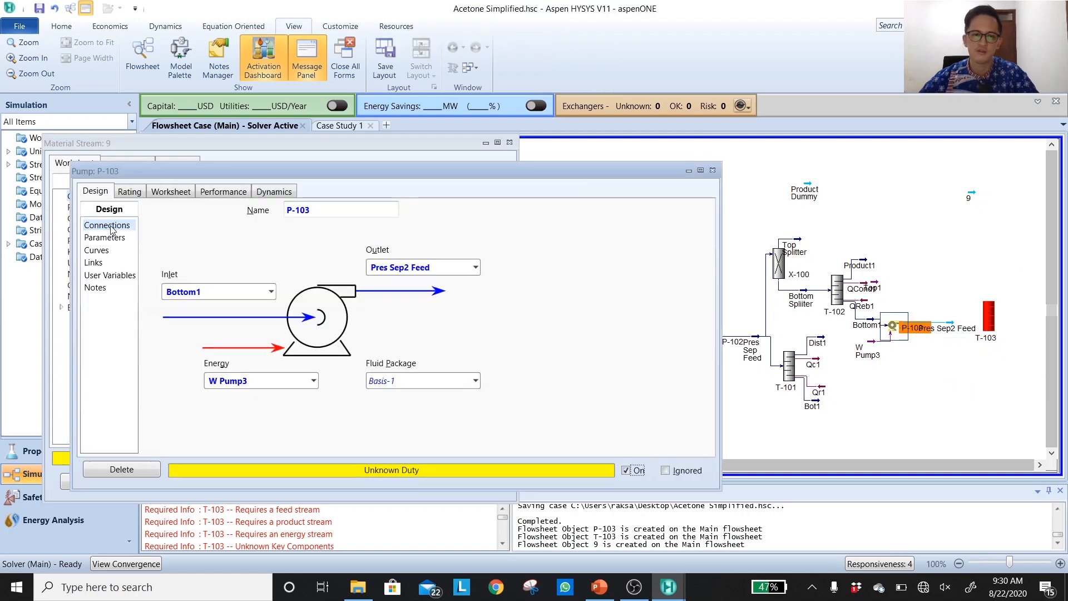
left_click(170, 192)
left_click(432, 251)
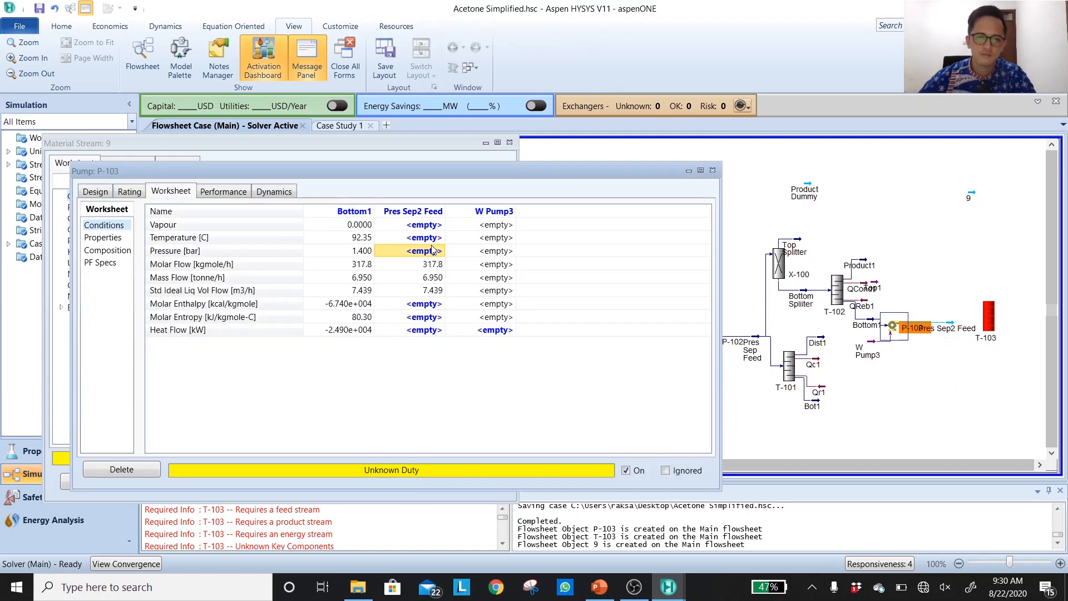
type("2")
key("Return")
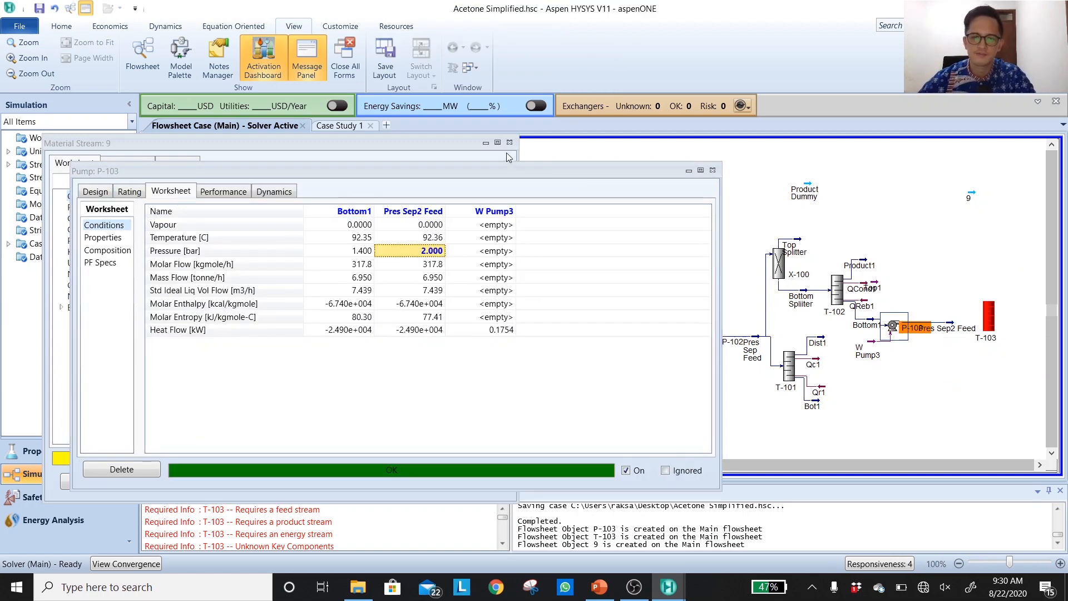
key("Escape")
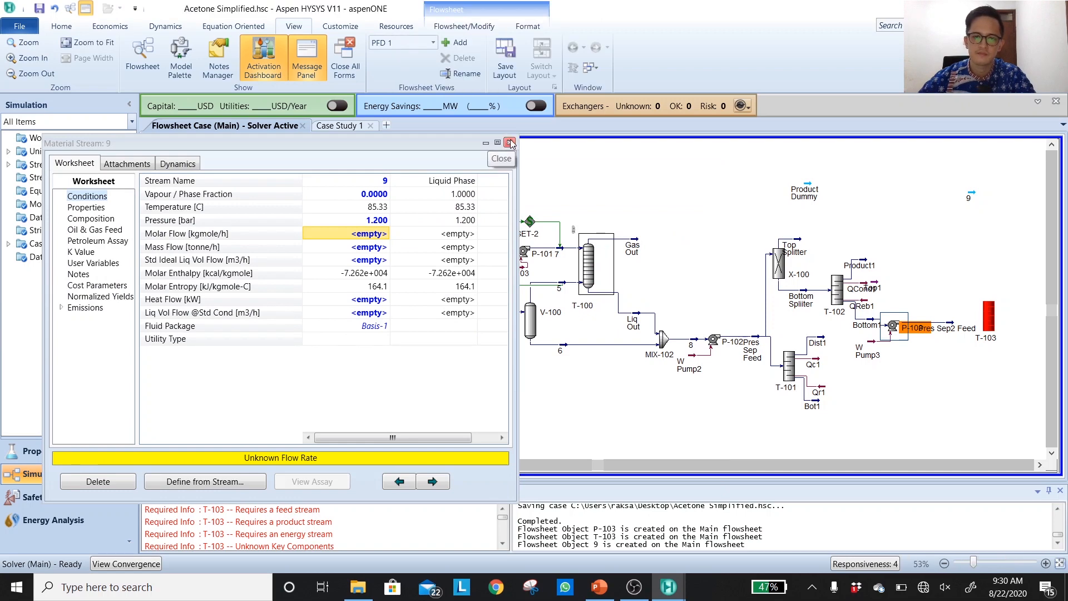
left_click(509, 143)
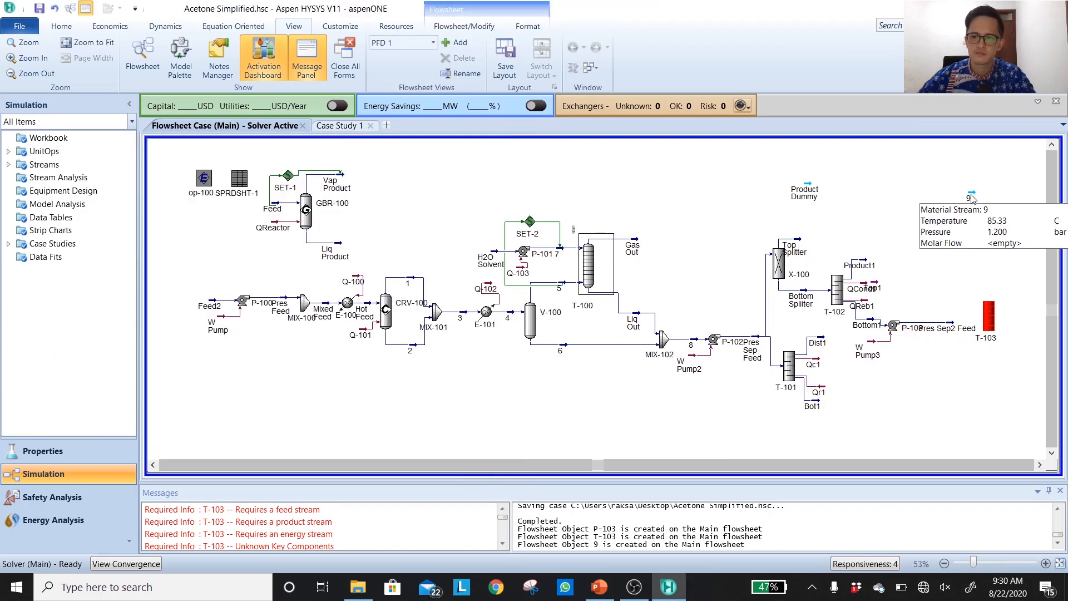
Rename material stream 9 as Rec Dummy and save the case
left_click(972, 199)
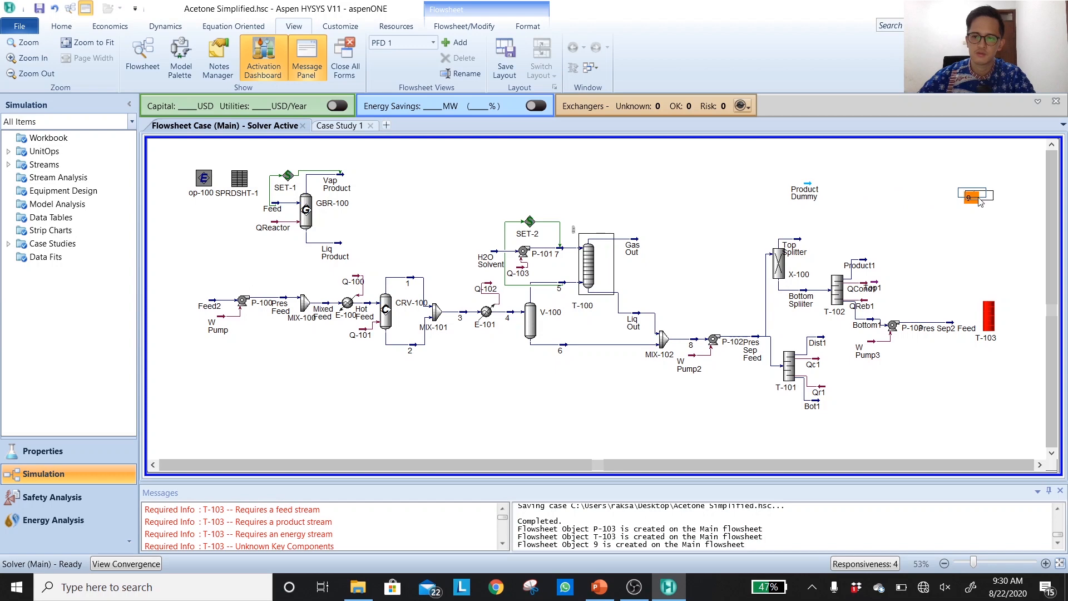
double_click(979, 201)
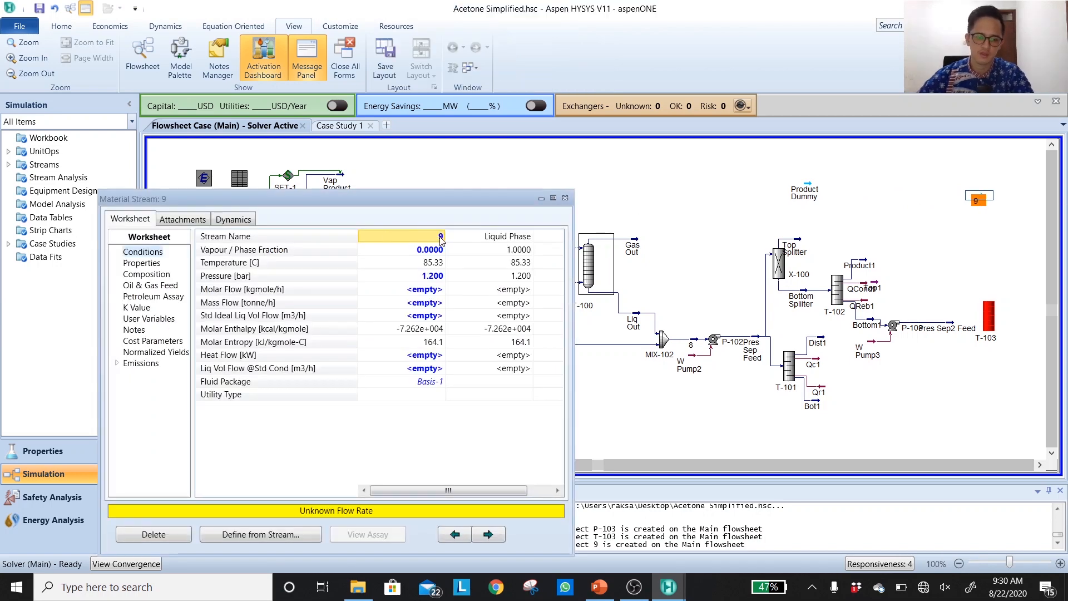
type("Rec")
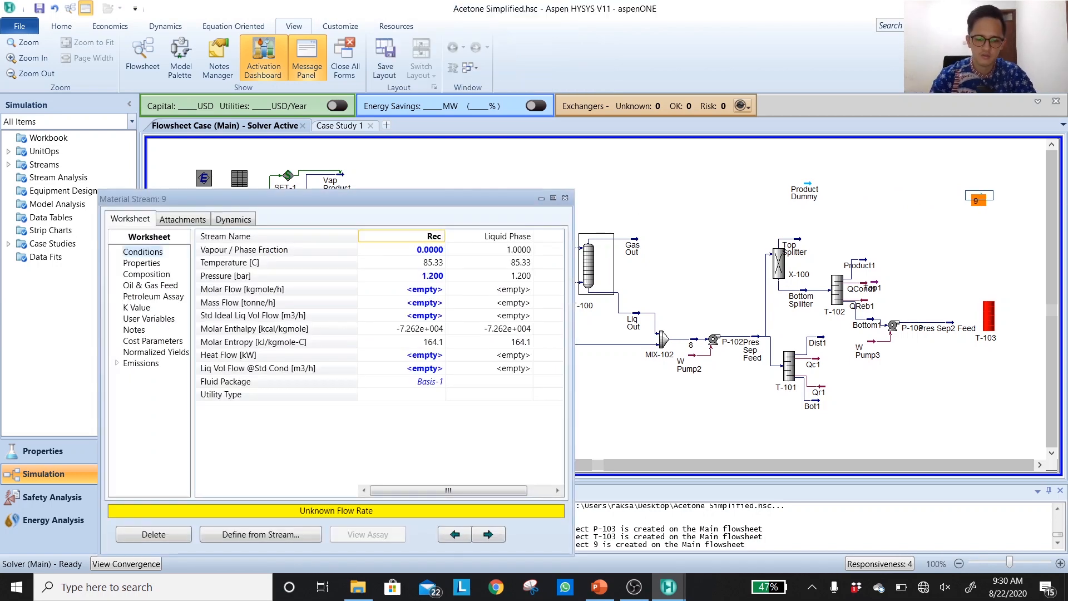
type(" Dummy")
key("Return")
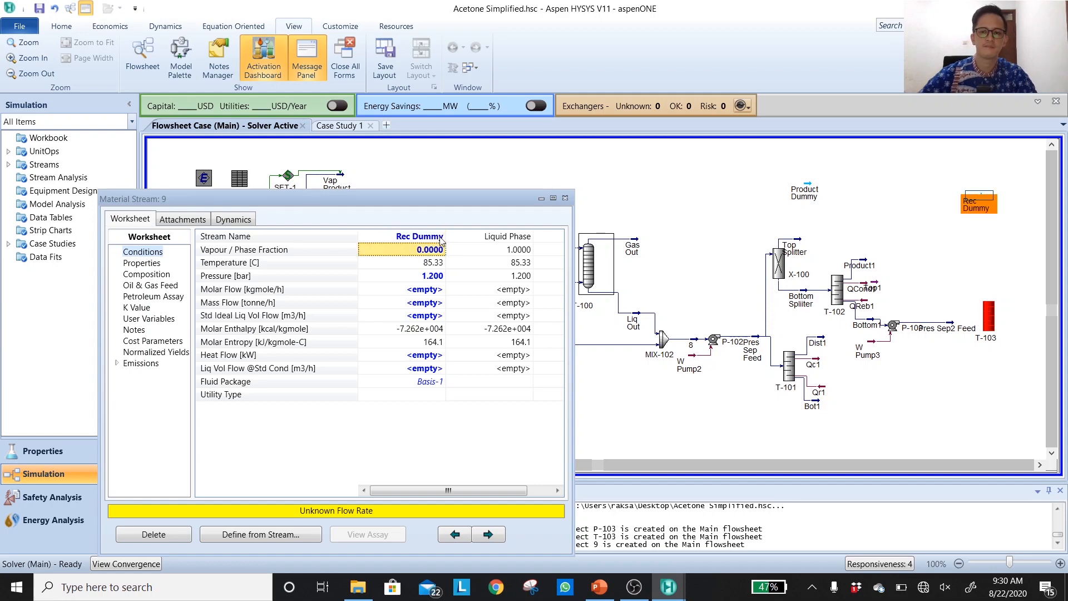
key("Escape")
left_click(39, 8)
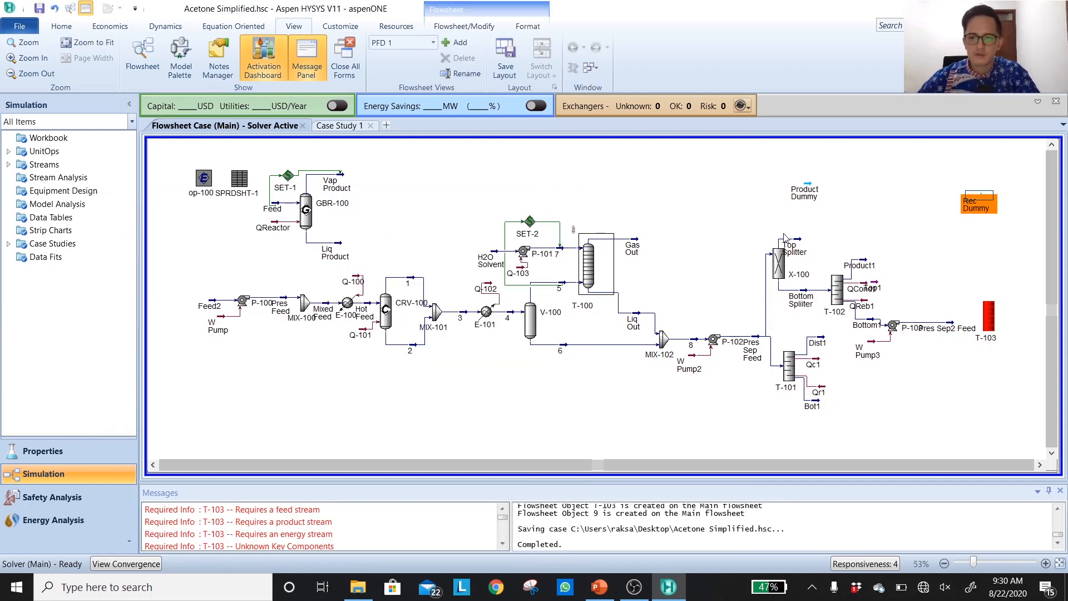
Open shortcut column T-103 and connect Pres Sep2 Feed as its inlet stream
double_click(984, 322)
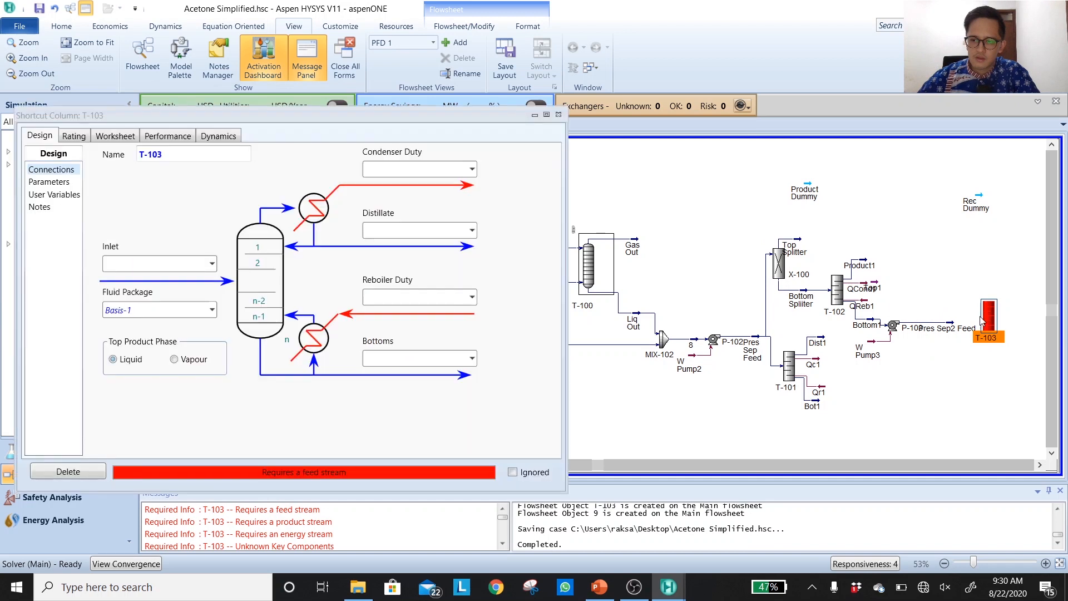
left_click(212, 265)
scroll(158, 439, "down", 5)
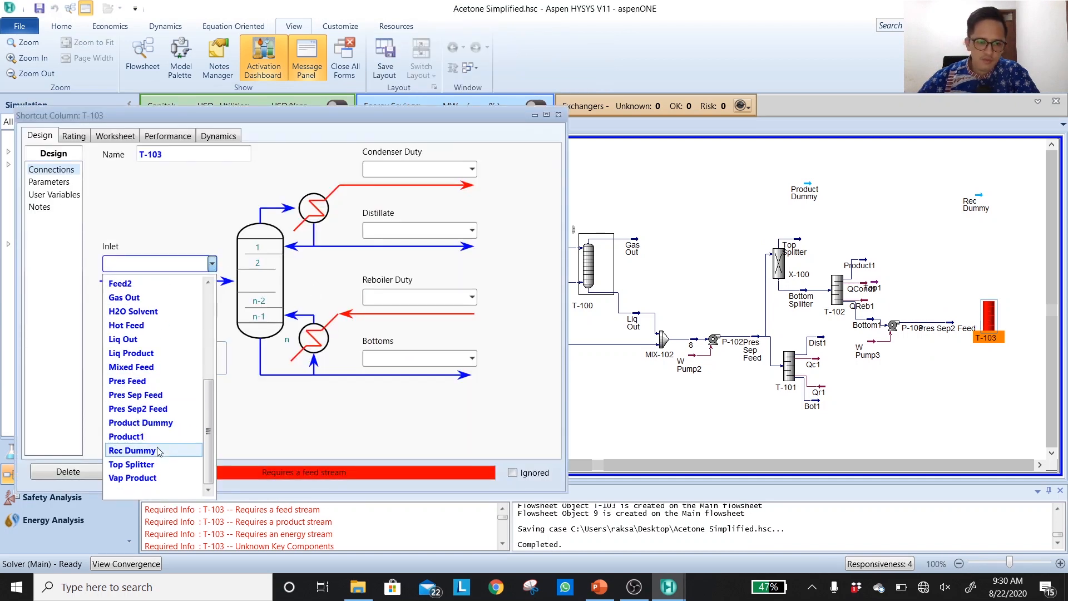
left_click(139, 408)
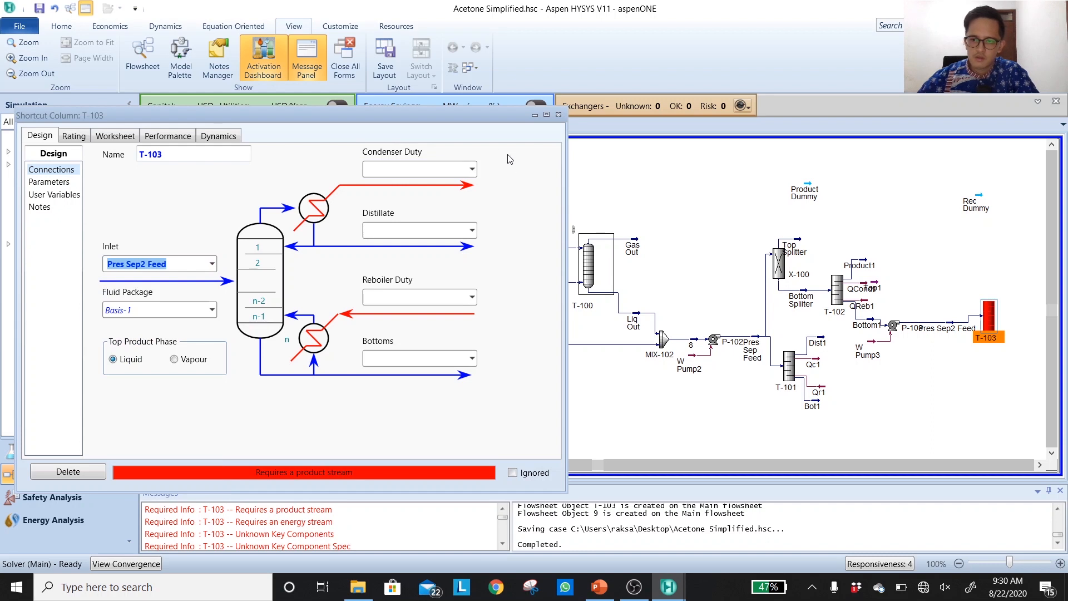
Create the energy streams of T-103, with QCond2 as condenser duty and QReb2 as reboiler duty
left_click(418, 170)
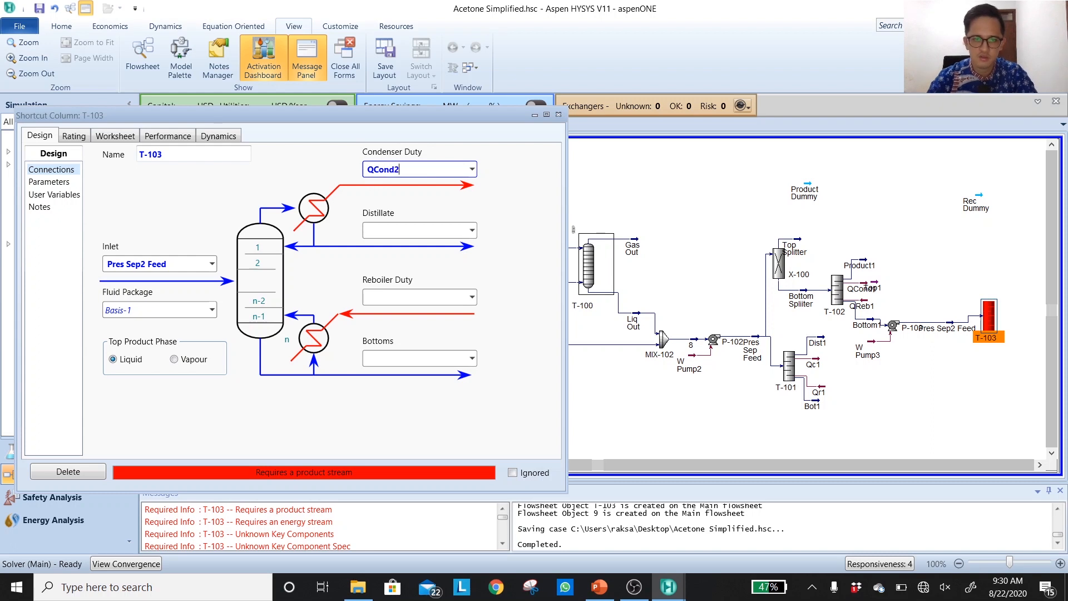
key("Return")
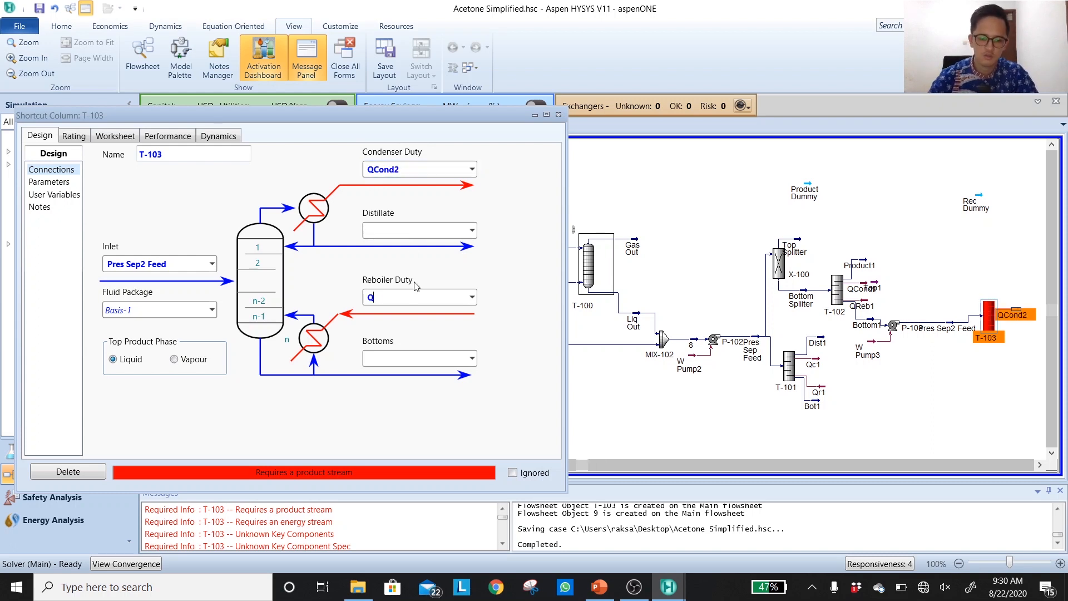
key("Return")
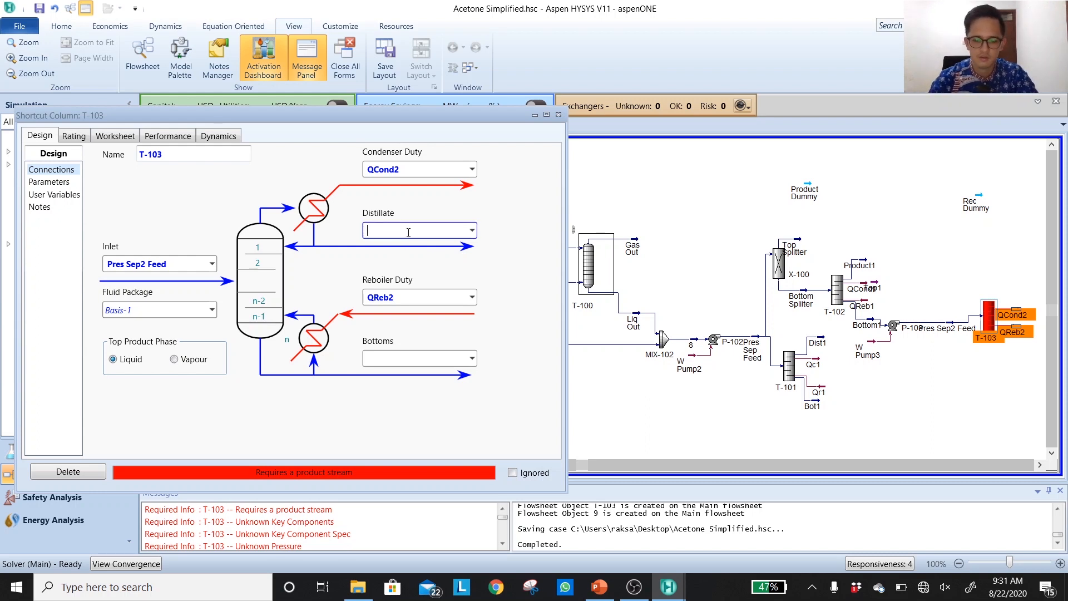
Create the product streams of T-103, with Dist2 as distillate and Bottom2 as bottoms
type("Dist2")
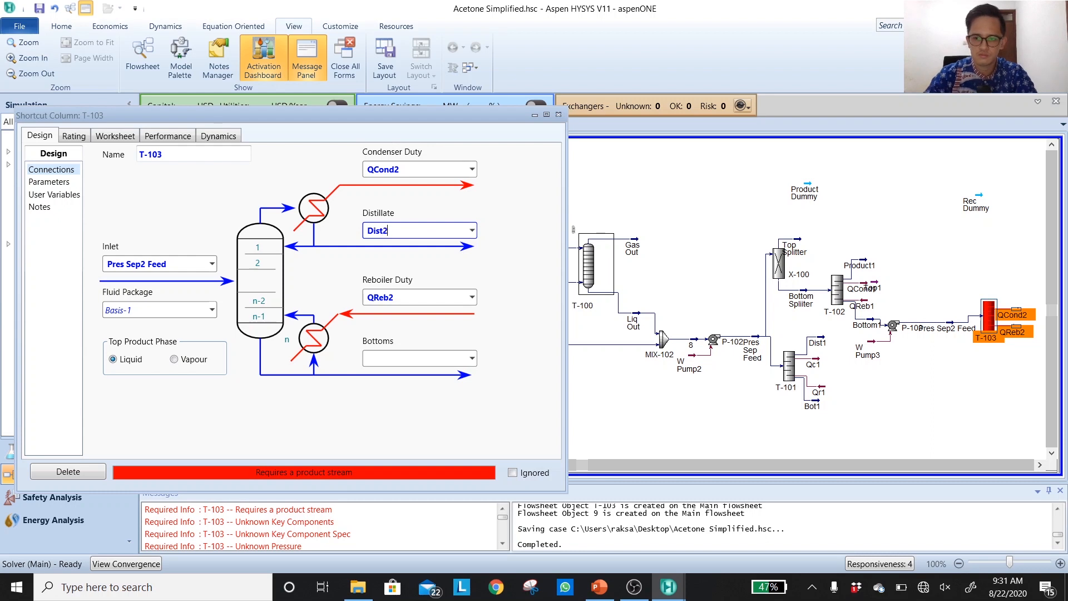
key("Return")
left_click(399, 356)
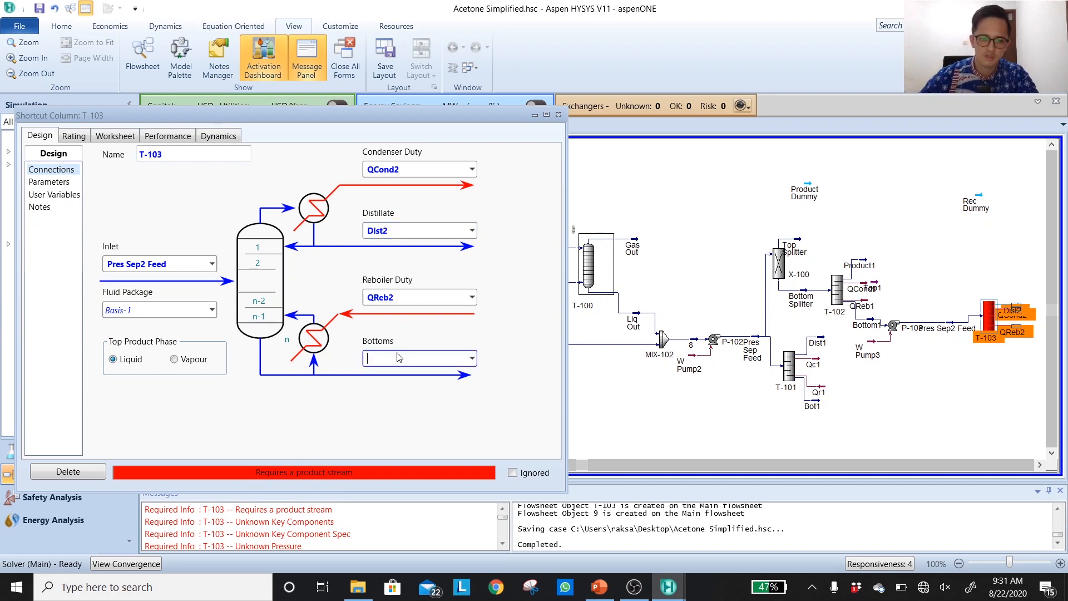
type("Bottom")
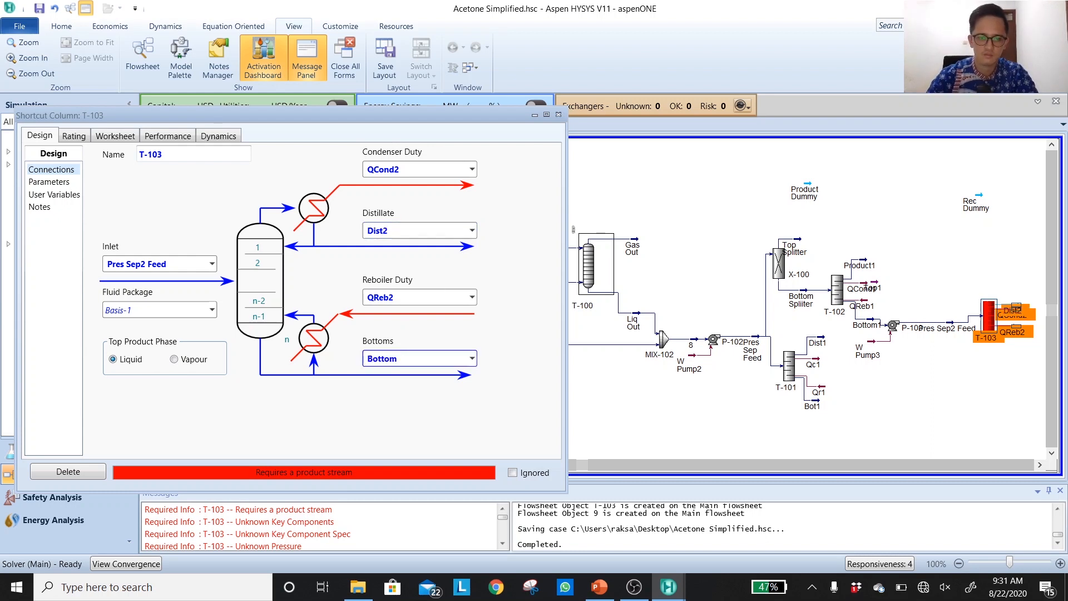
type("2")
key("Return")
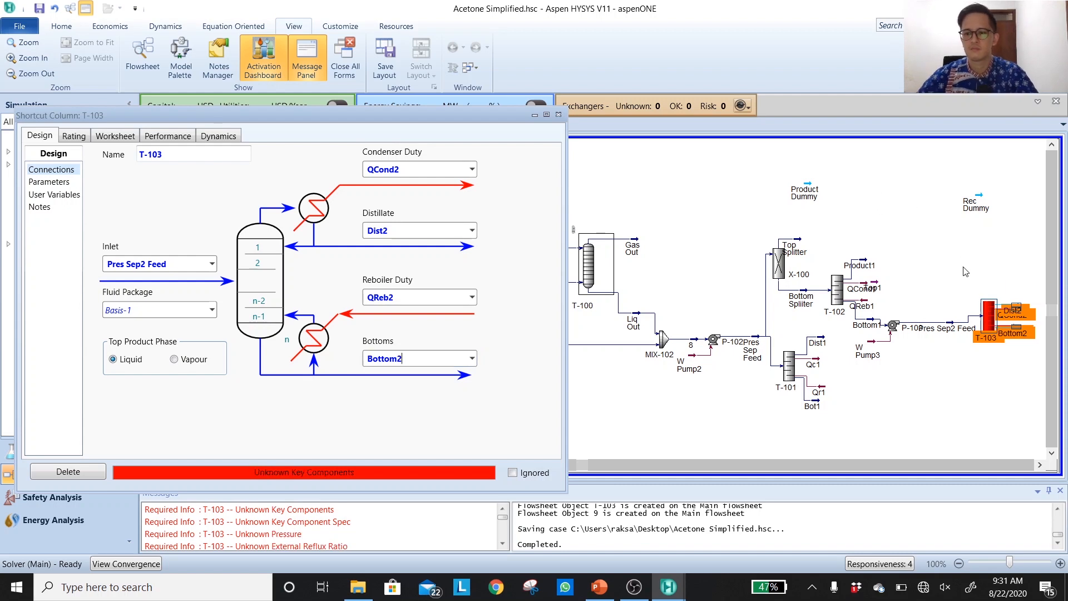
Spread out the T-103 product streams on the flowsheet by moving Dist2 up and Bottom2 down
left_click(1038, 309)
left_click_drag(1014, 310, 1012, 285)
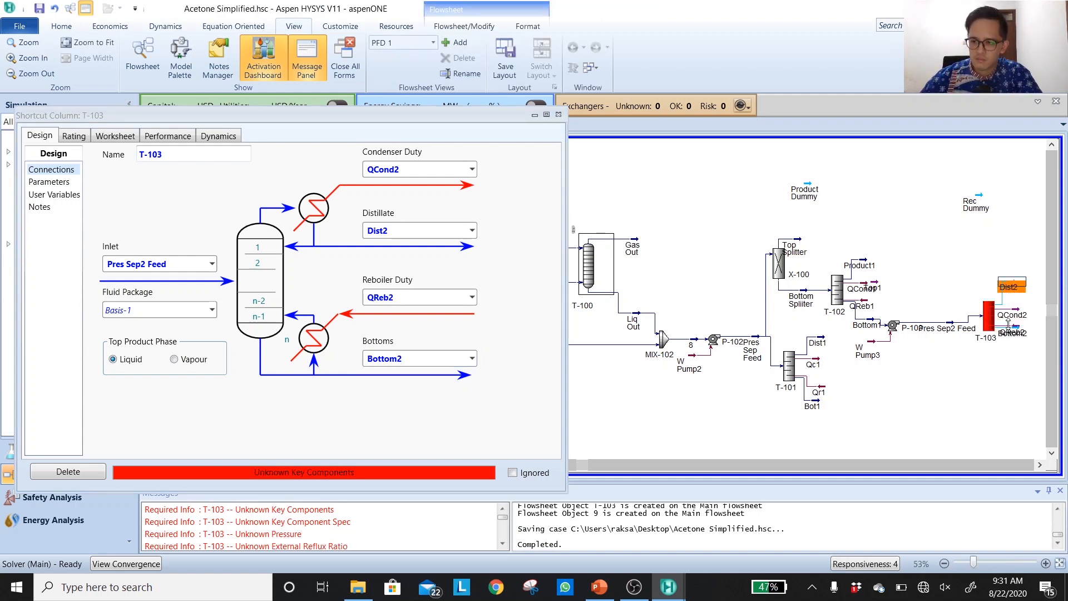
left_click_drag(1016, 336, 1015, 356)
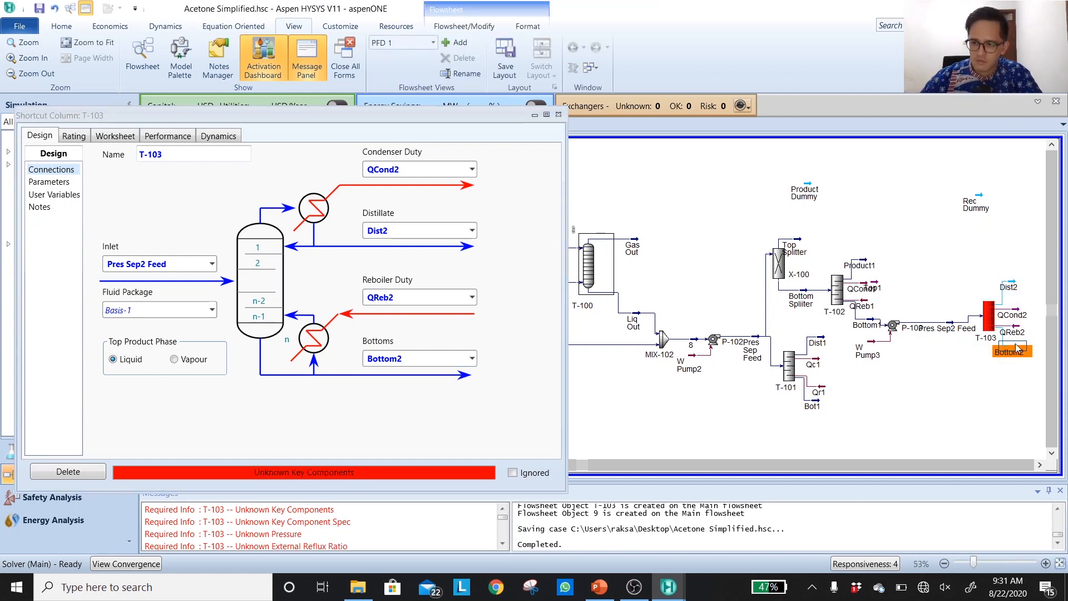
Bring up the T-103 design parameters and examine the composition of Pres Sep2 Feed in a window placed beside them
left_click(52, 184)
left_click(950, 327)
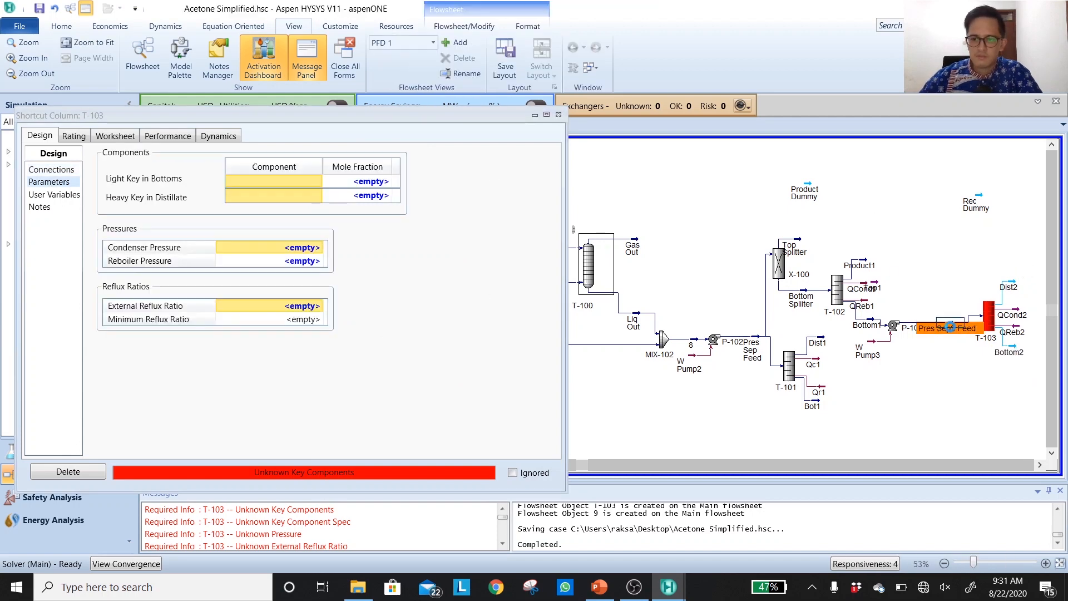
double_click(950, 327)
left_click_drag(299, 143, 659, 227)
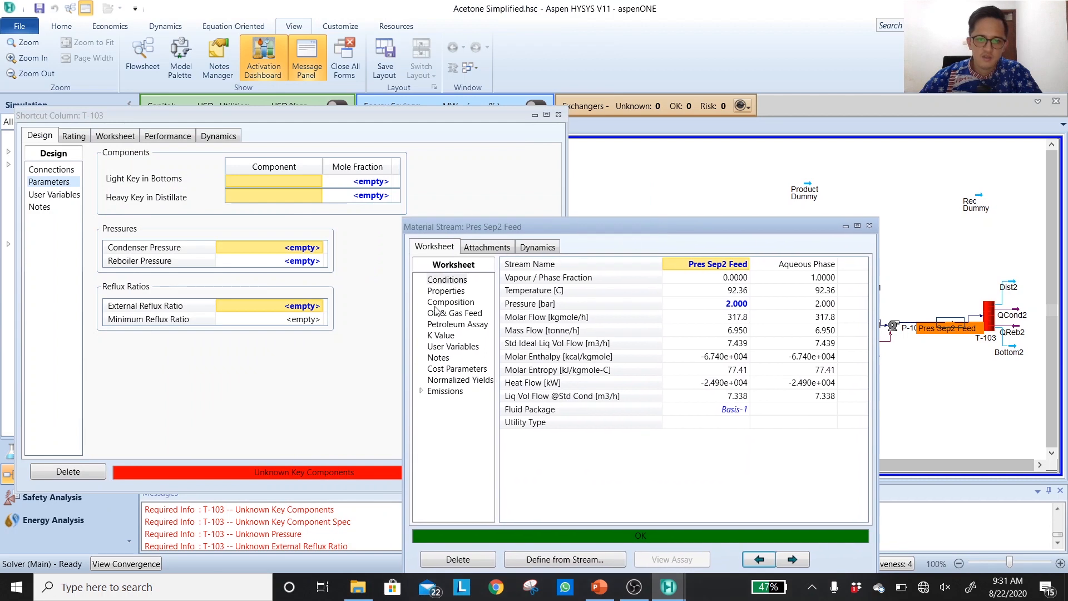
left_click(470, 313)
left_click(468, 303)
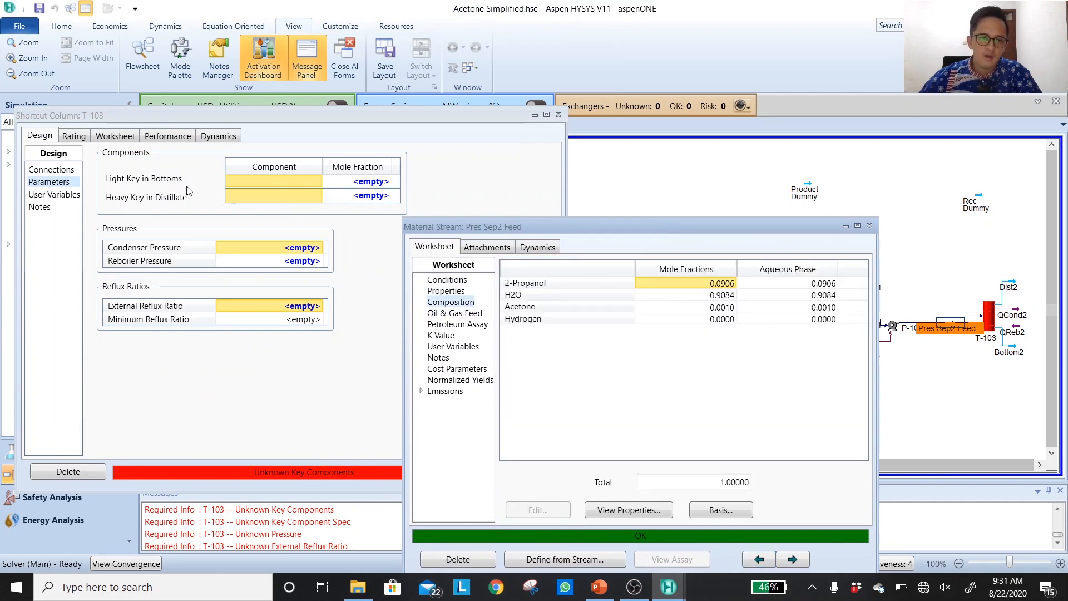
Set 2-Propanol as the light key in the T-103 bottoms with a mole fraction of 0.001
left_click(316, 182)
left_click(317, 182)
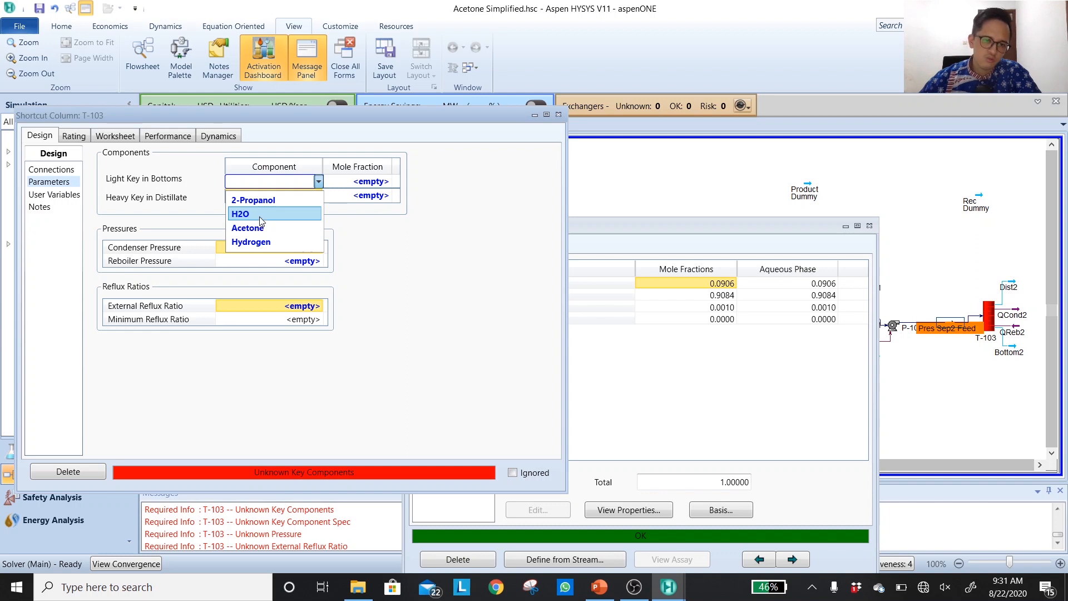
left_click(260, 200)
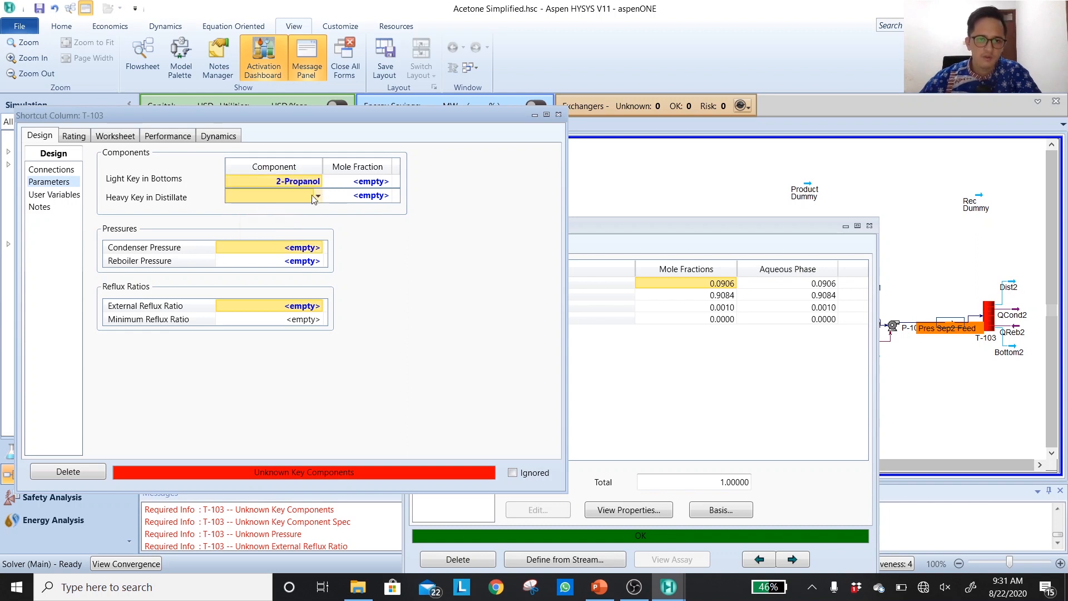
left_click(364, 183)
type("0.")
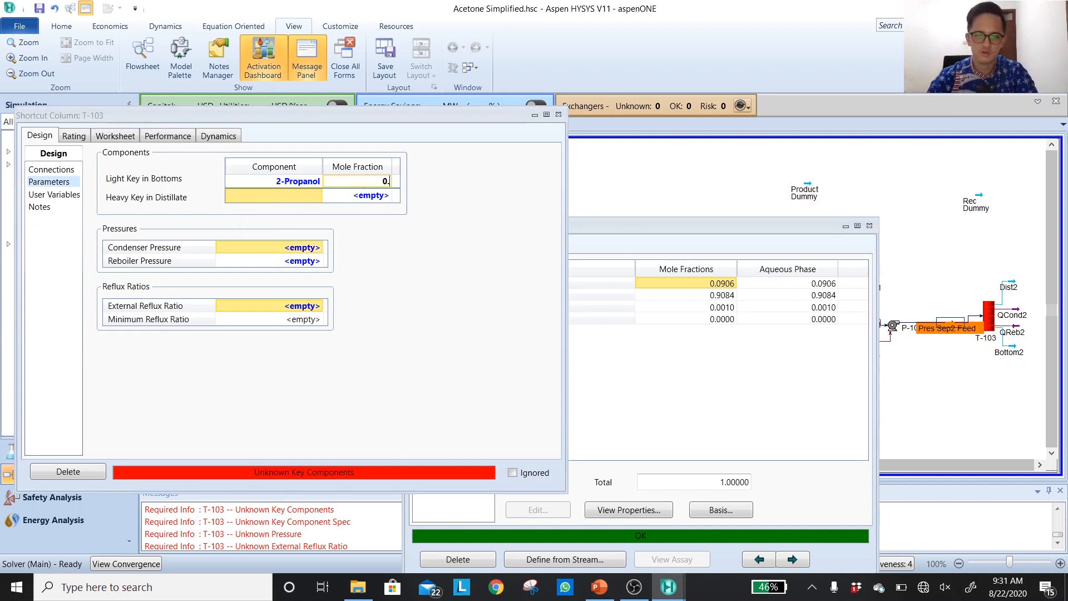
type("0")
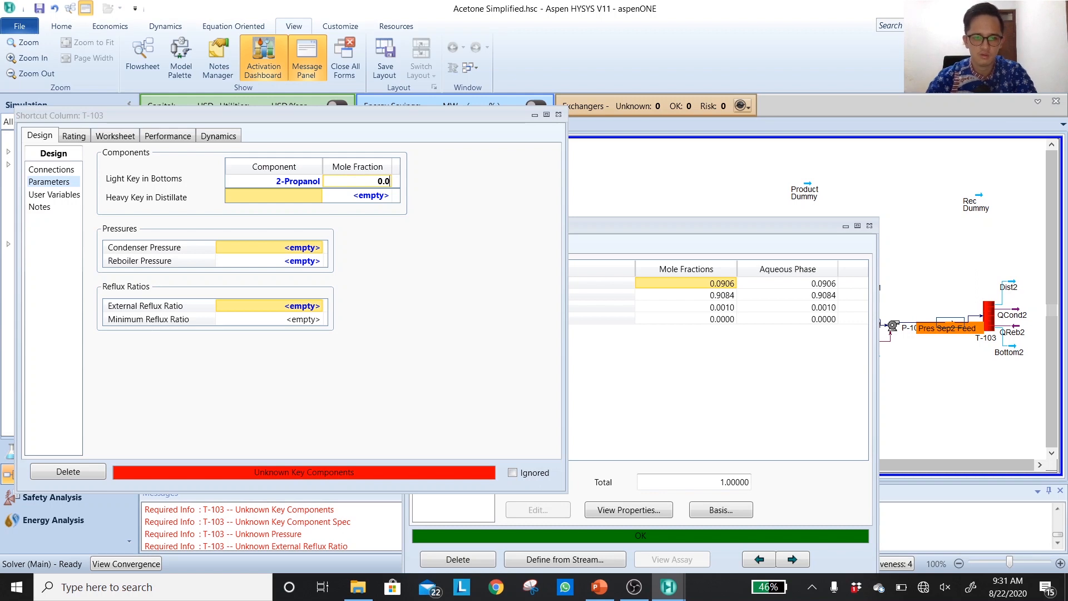
type("01")
key("Return")
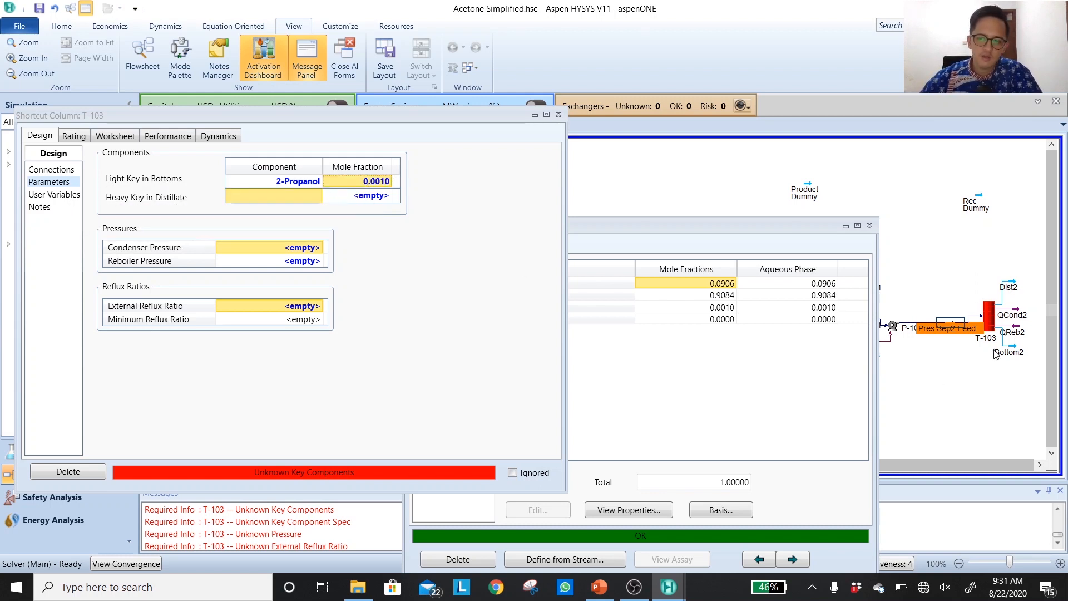
Set H2O as the heavy key in the T-103 distillate with a mole fraction of 0.001
left_click(251, 196)
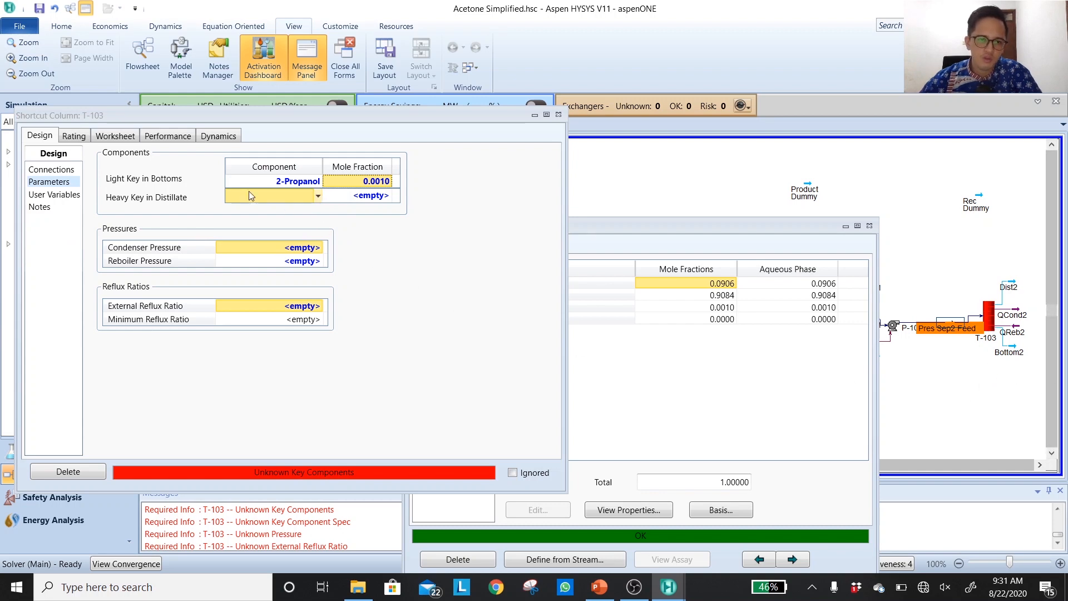
left_click(315, 196)
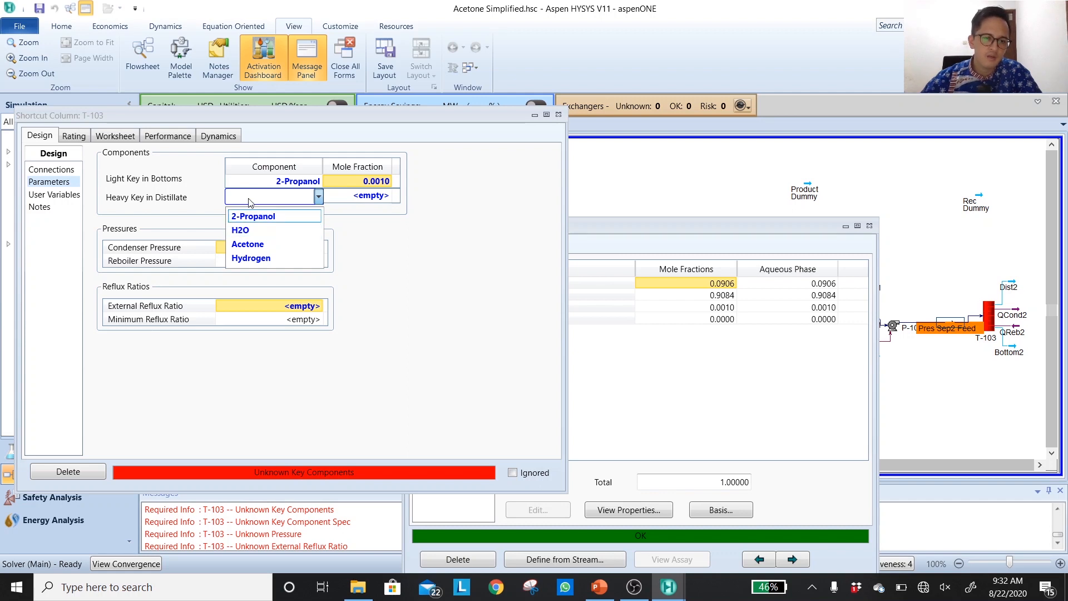
left_click(257, 230)
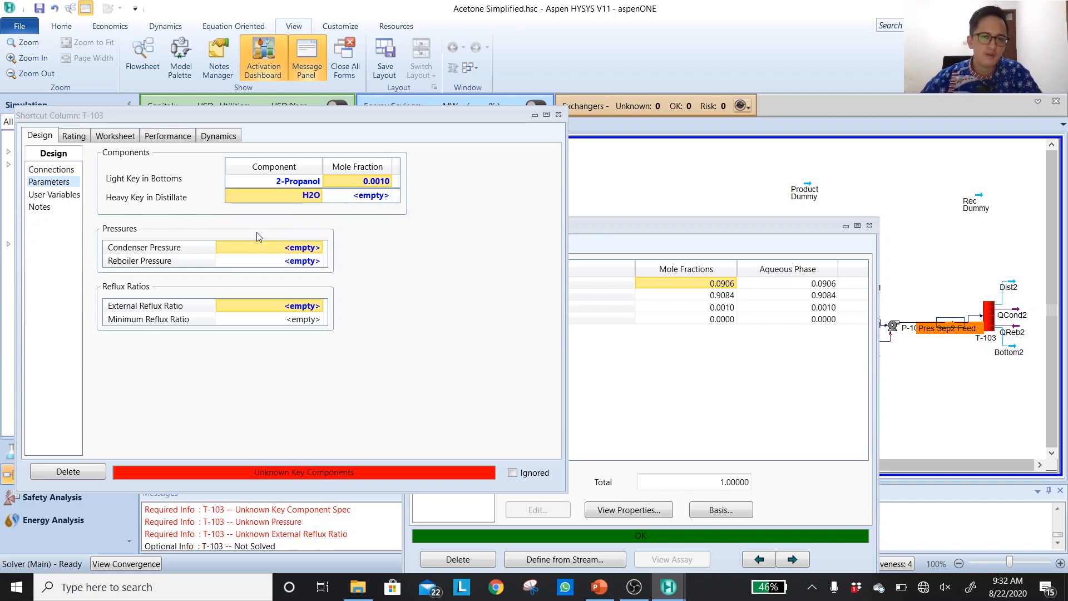
left_click(383, 200)
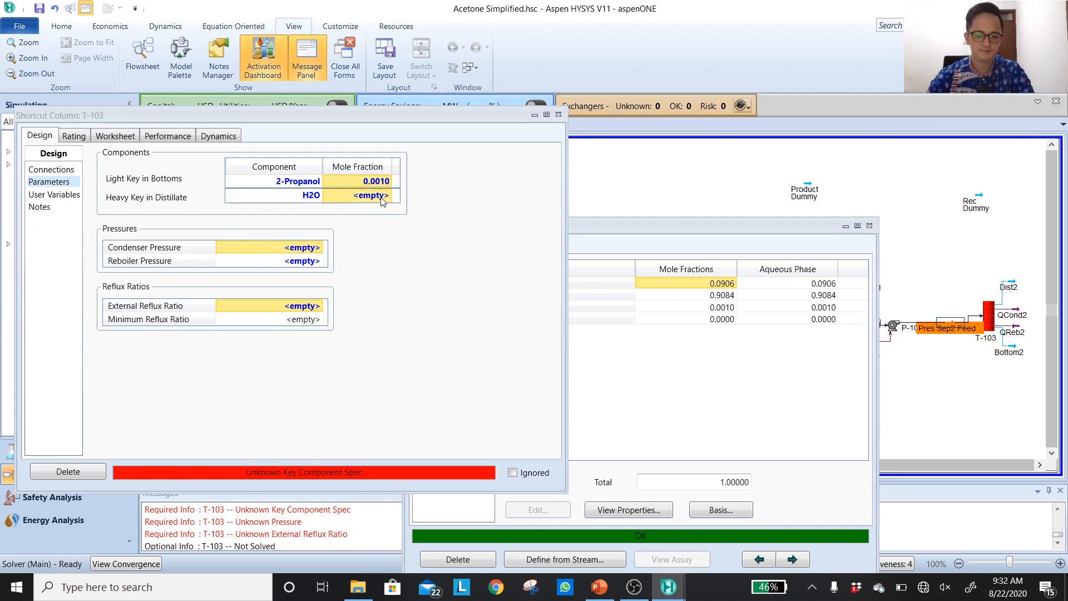
type("0.001")
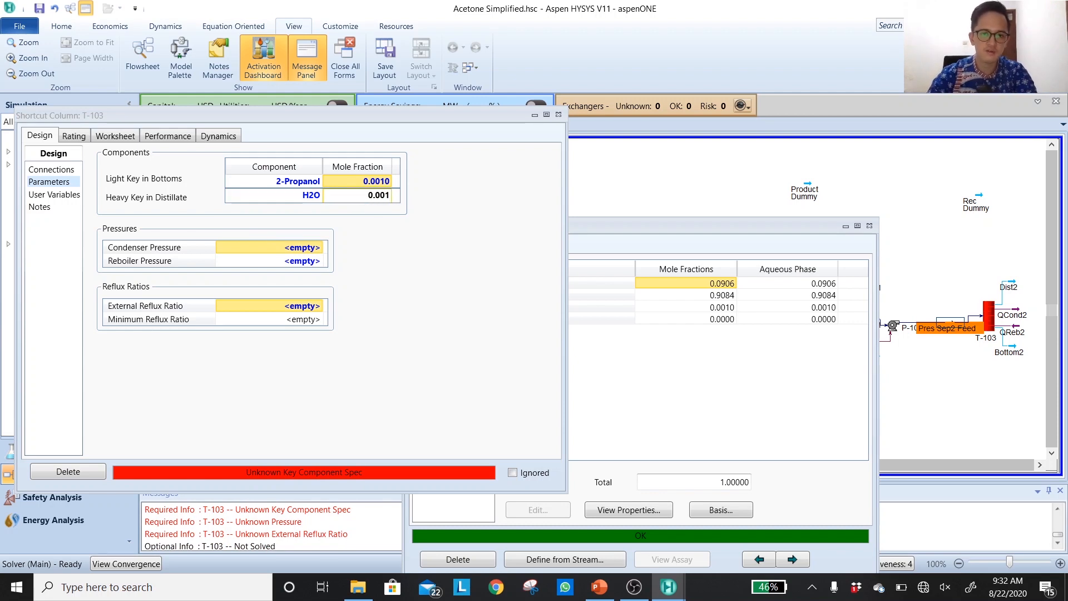
key("Return")
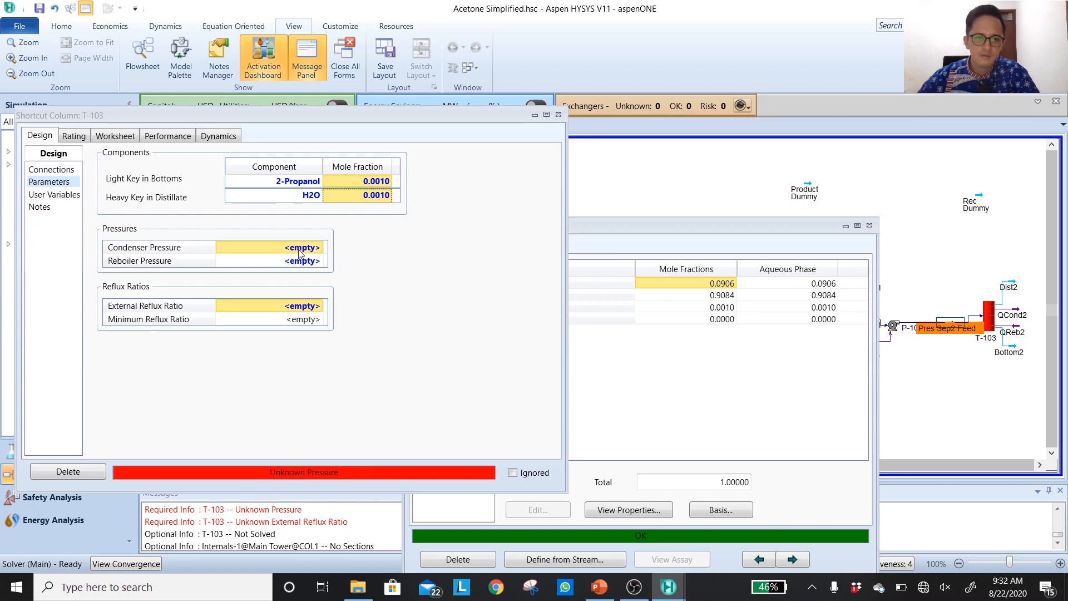
Set the T-103 condenser pressure to 1.2 bar and the reboiler pressure to 1.4 bar, and dismiss the resulting warning
type("1.2")
key("Return")
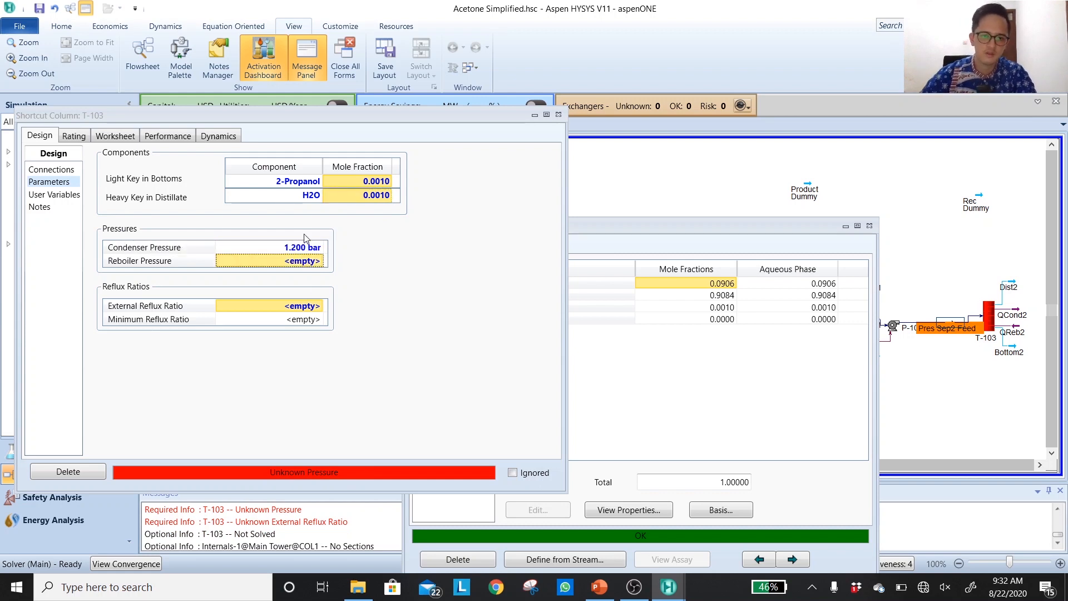
type("1.4")
key("Return")
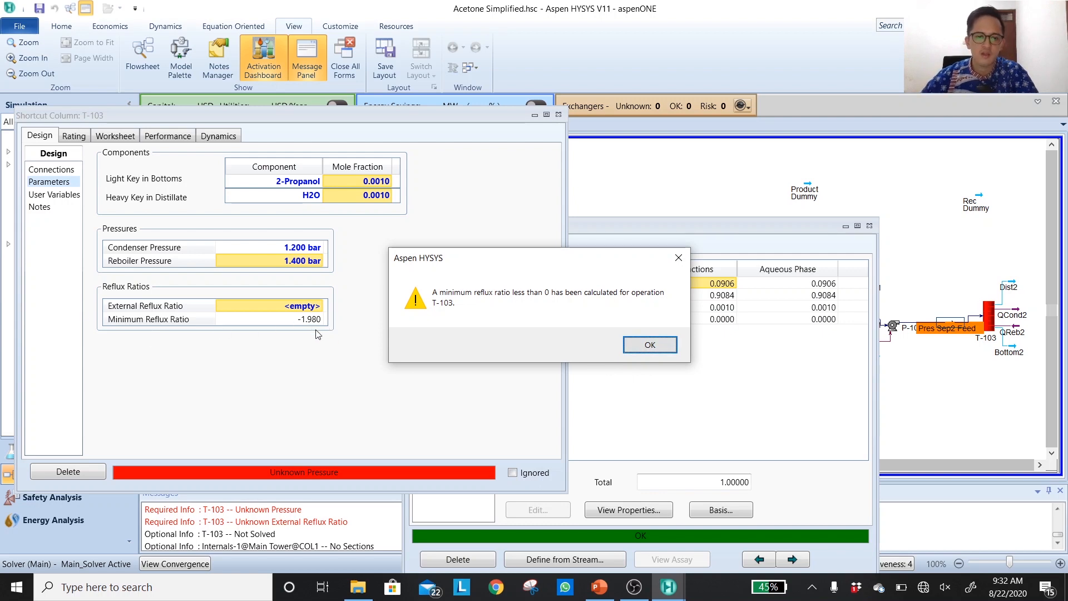
left_click(635, 348)
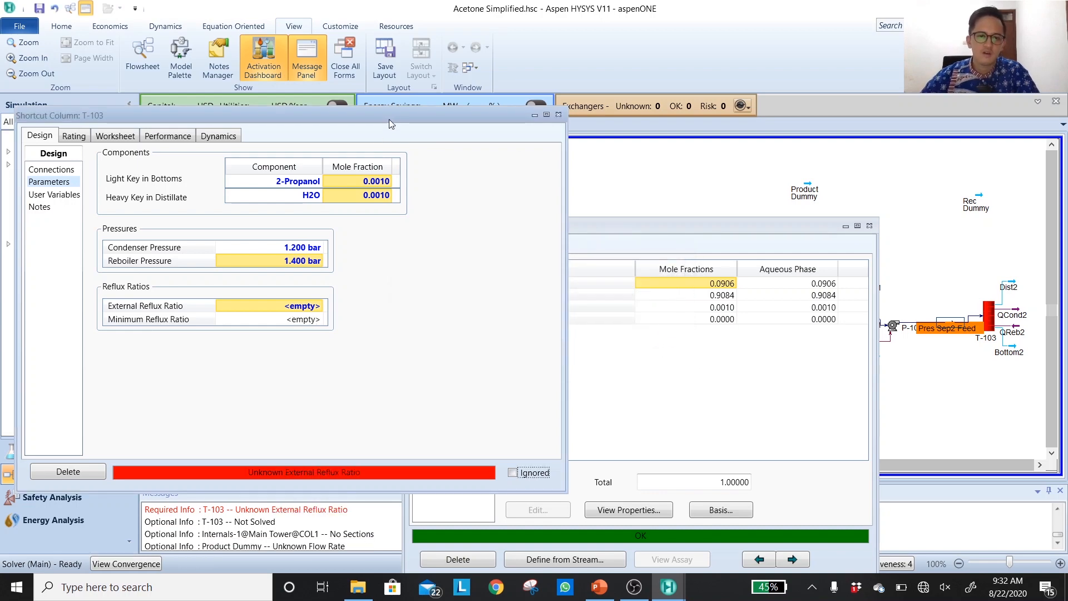
Reopen Pres Sep2 Feed and examine its composition side by side with the T-103 design parameters
left_click_drag(391, 123, 433, 267)
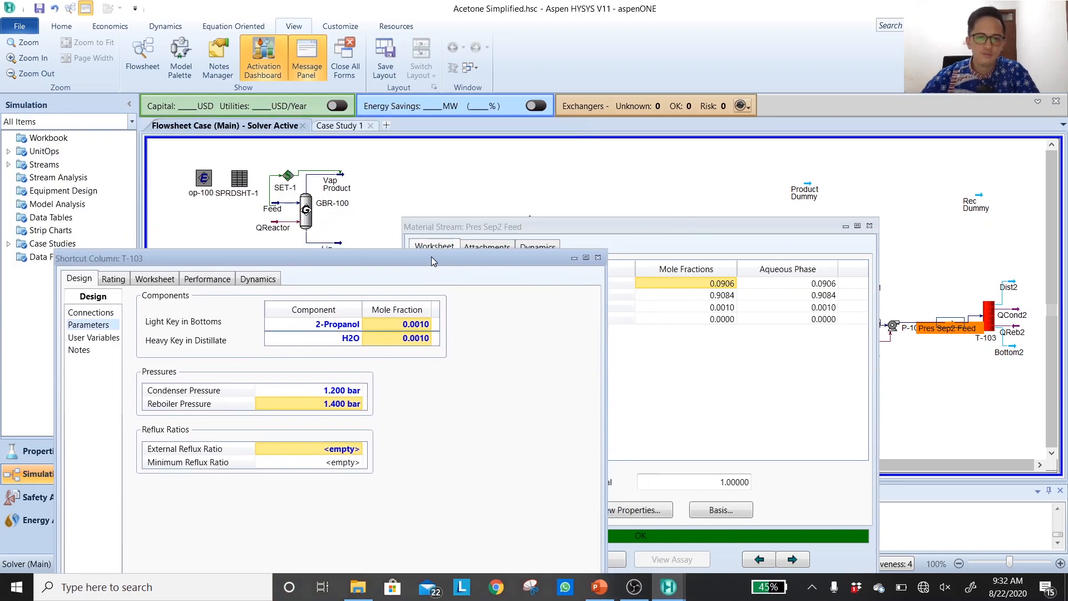
left_click(870, 227)
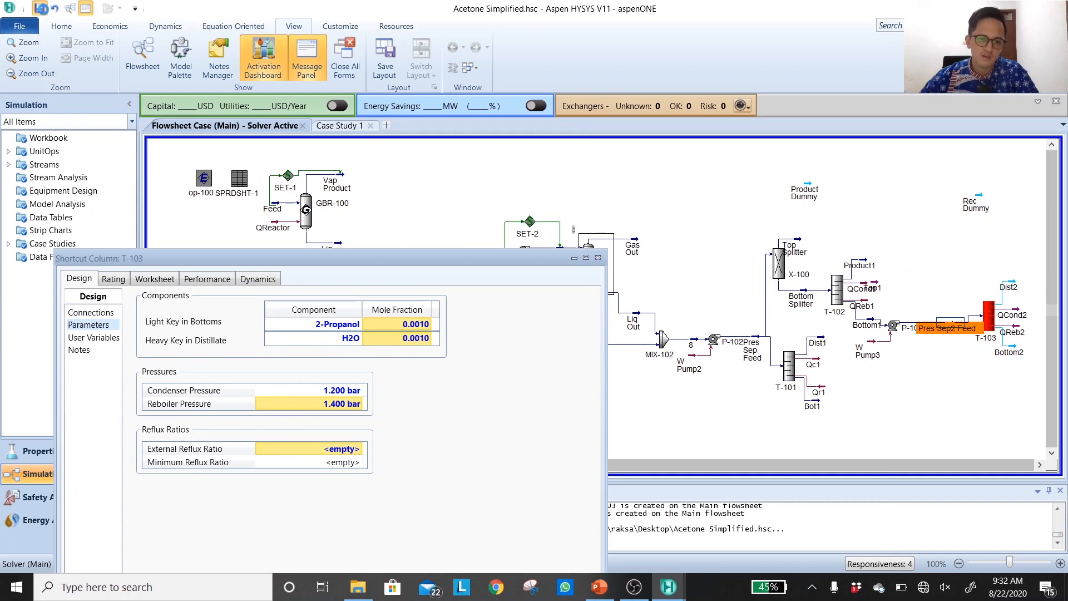
left_click(938, 356)
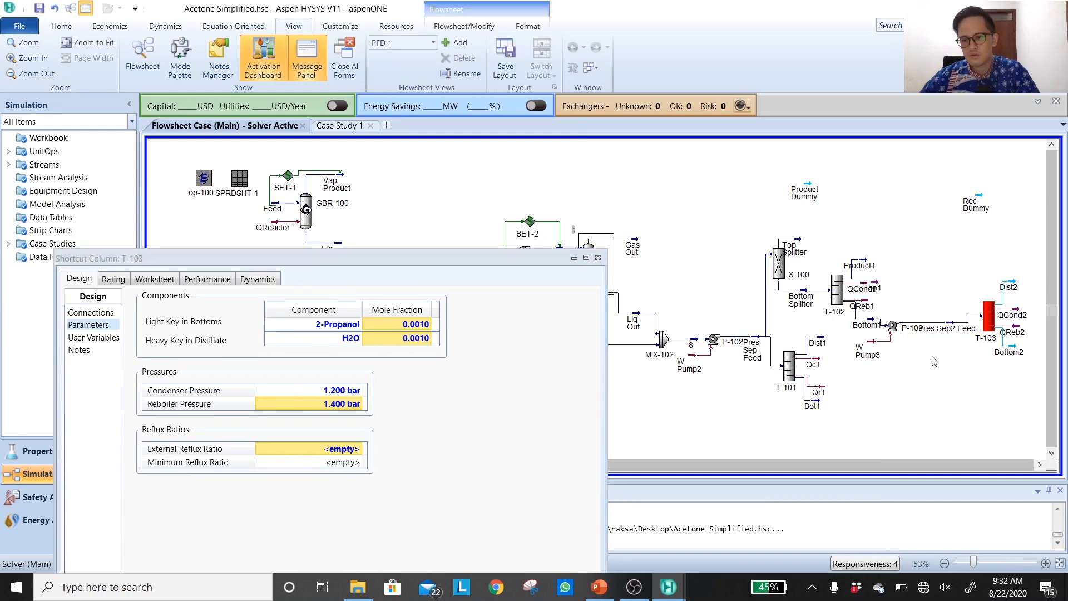
double_click(964, 329)
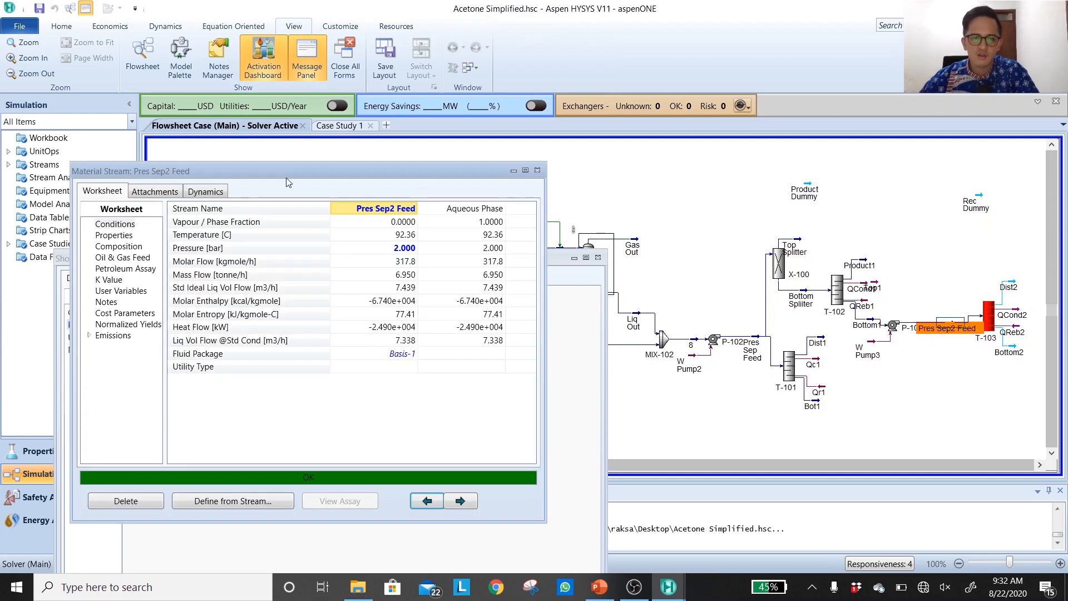
left_click_drag(311, 176, 747, 367)
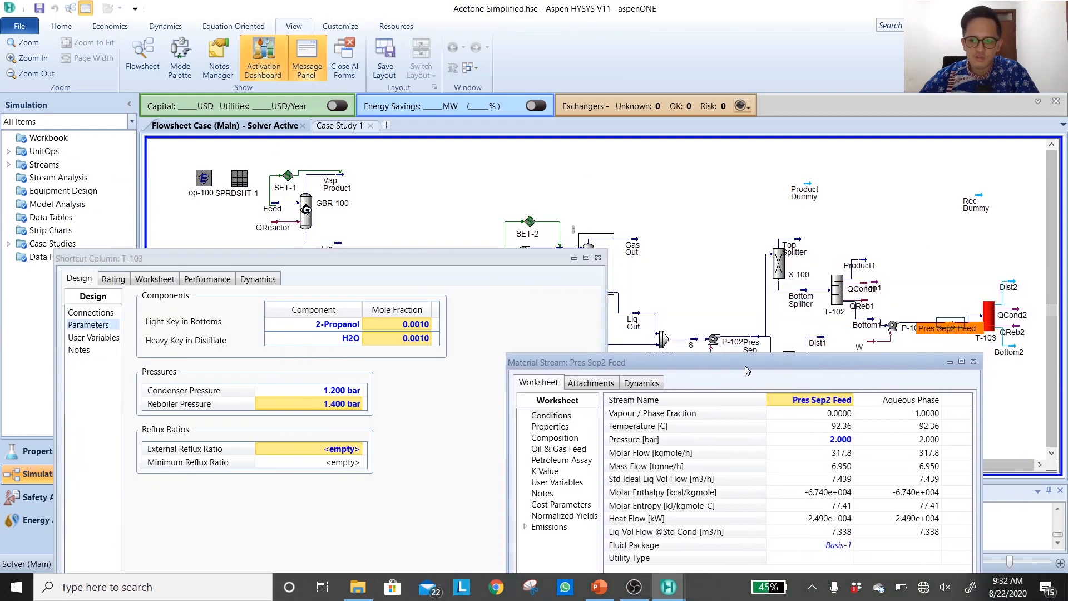
left_click(540, 441)
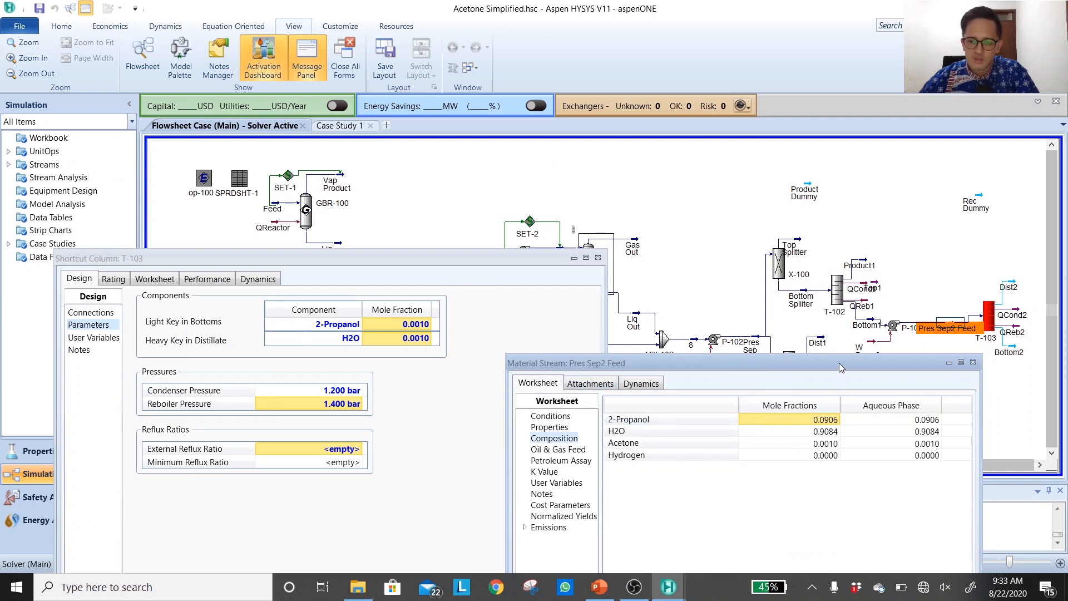
left_click_drag(841, 367, 820, 365)
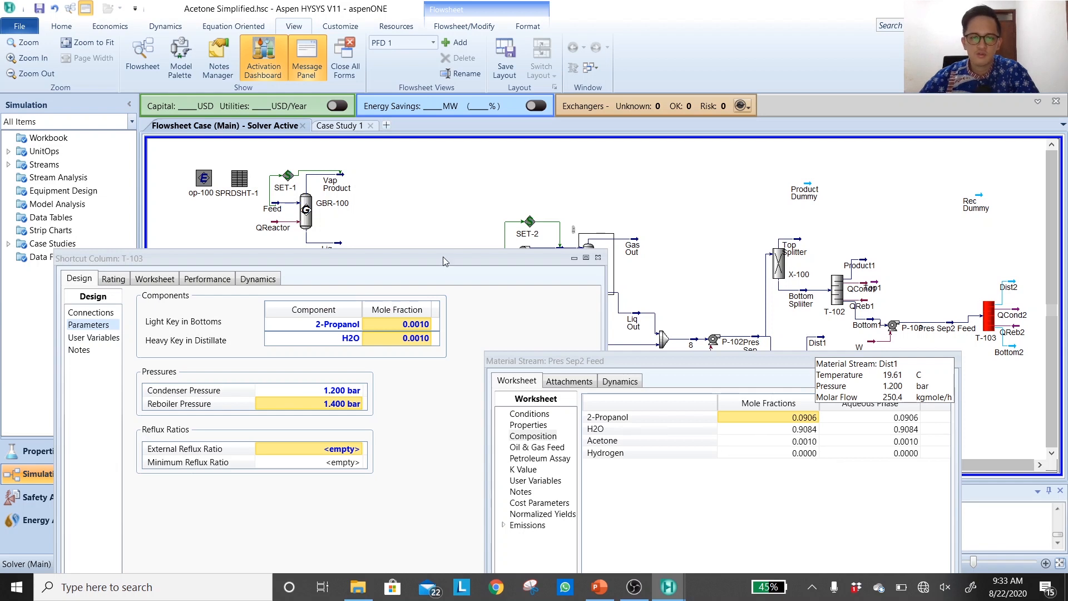
left_click_drag(444, 262, 352, 357)
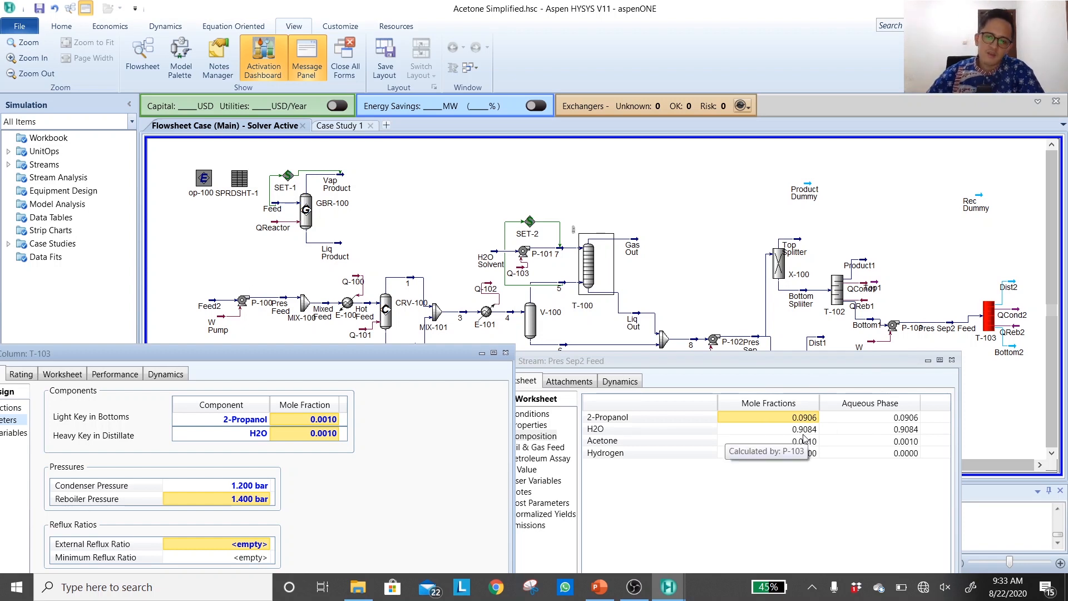
Switch the flowsheet stream labels to mass flows and close the Pres Sep2 Feed window
left_click(699, 249)
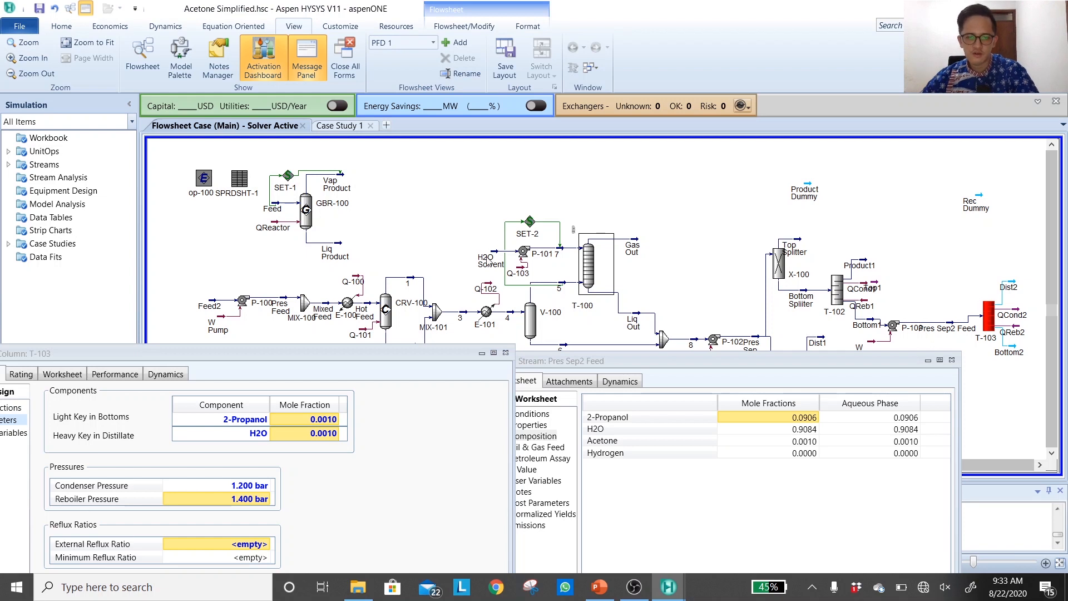
key("shift+m")
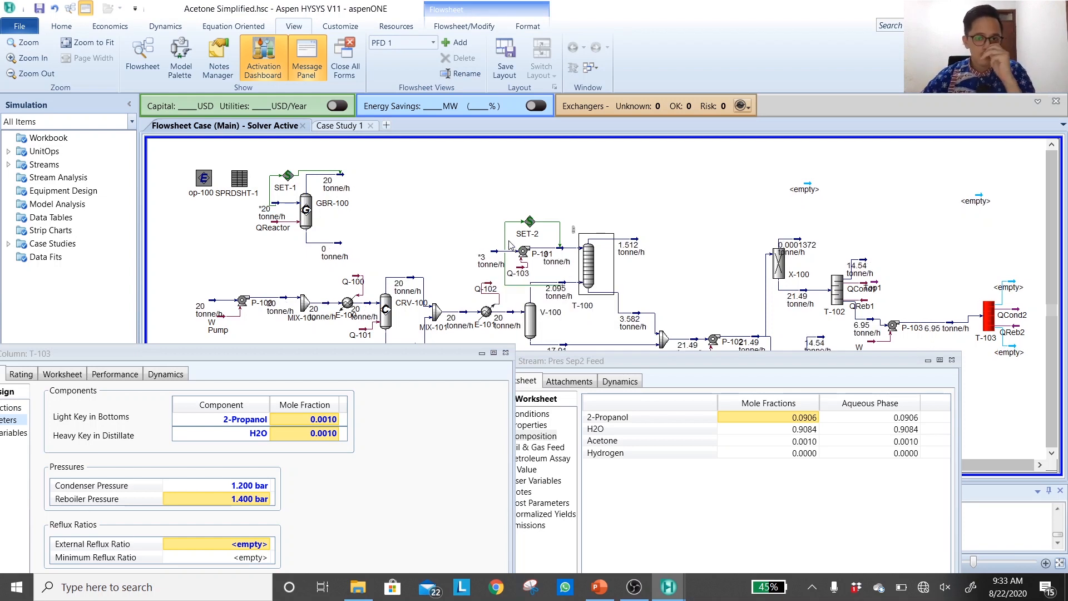
mouse_move(502, 255)
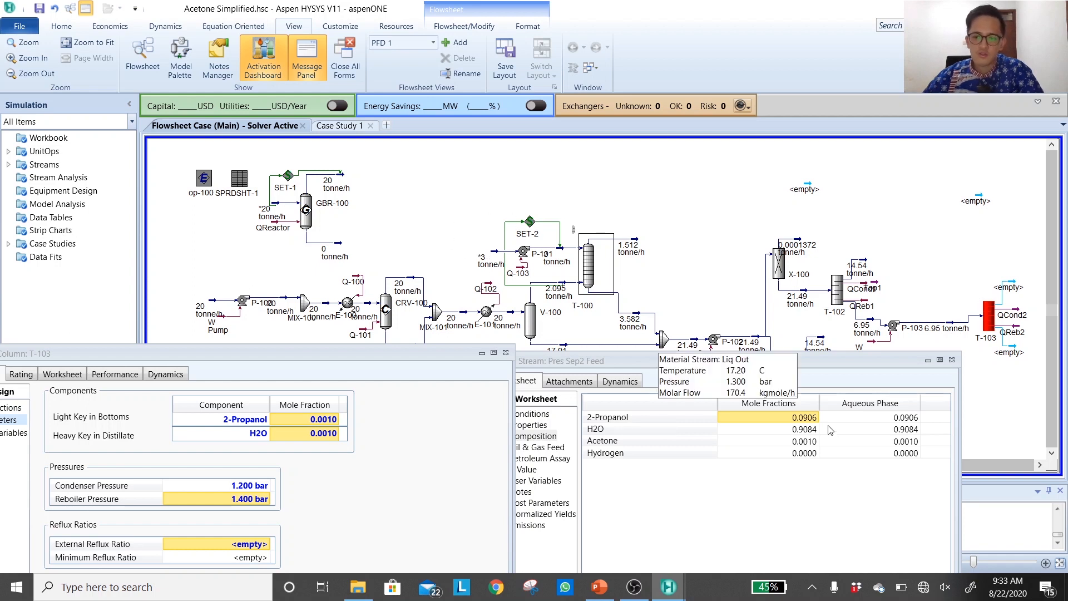
left_click(952, 361)
left_click(952, 361)
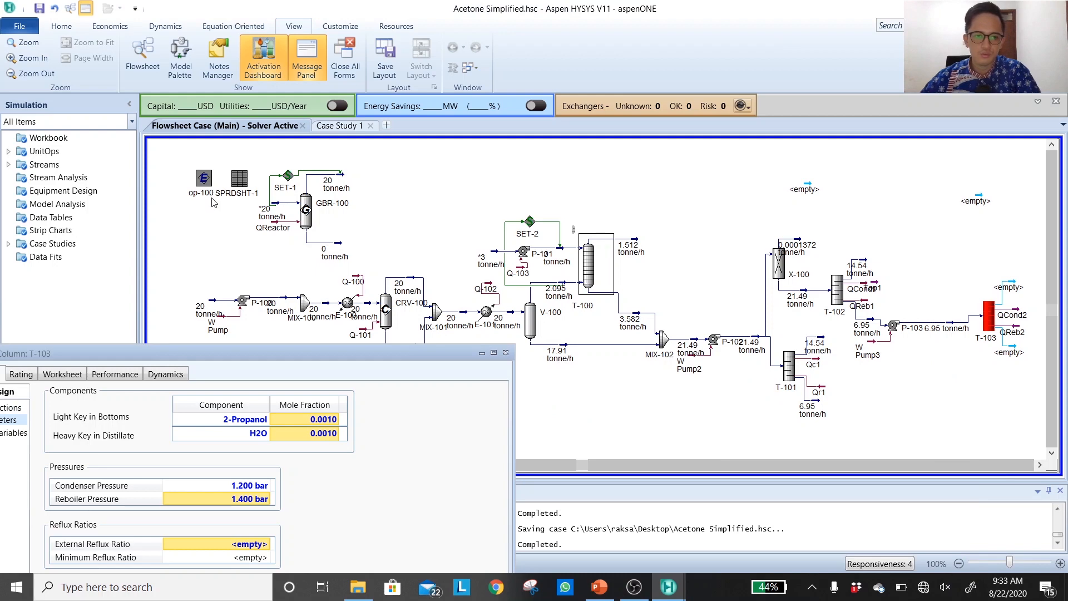
Open the op-100 equilibrium plot and enlarge its window to examine the full 2-Propanol/H2O TXY curves above the T-103 parameters
left_click(203, 183)
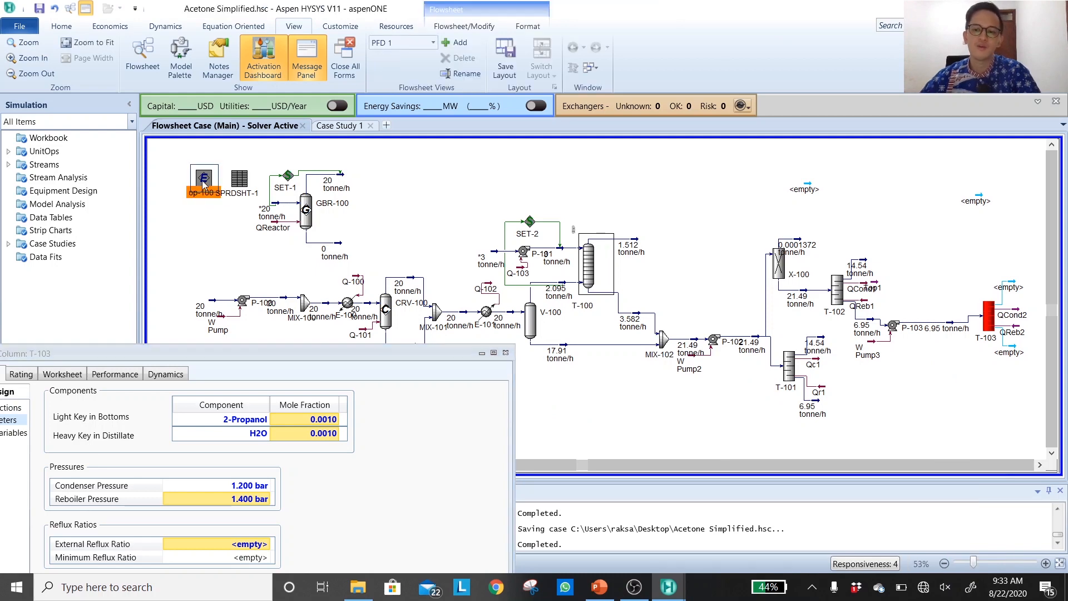
double_click(203, 182)
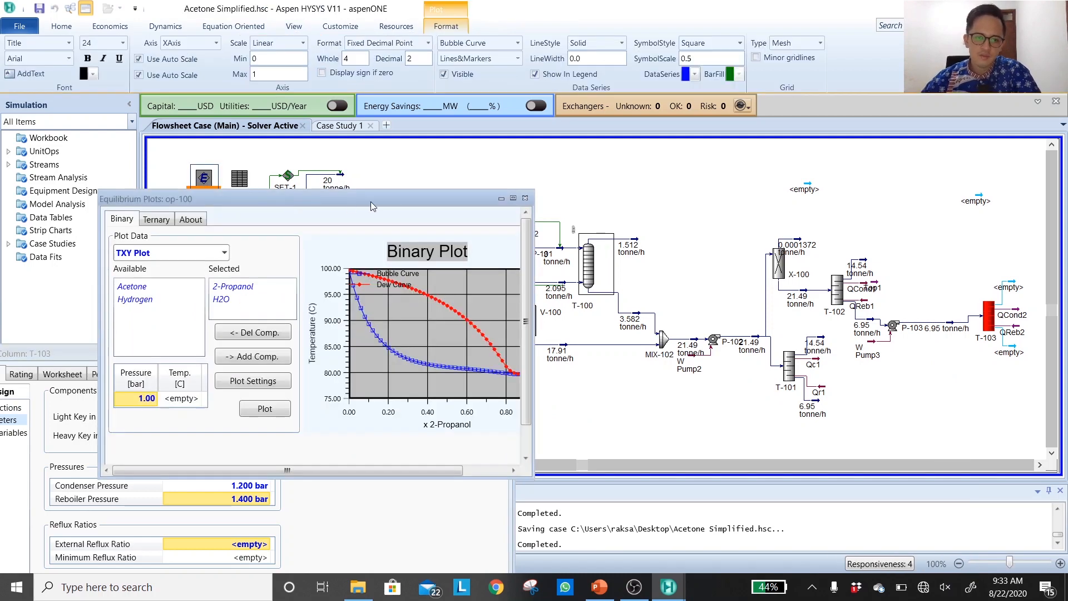
left_click_drag(371, 201, 254, 10)
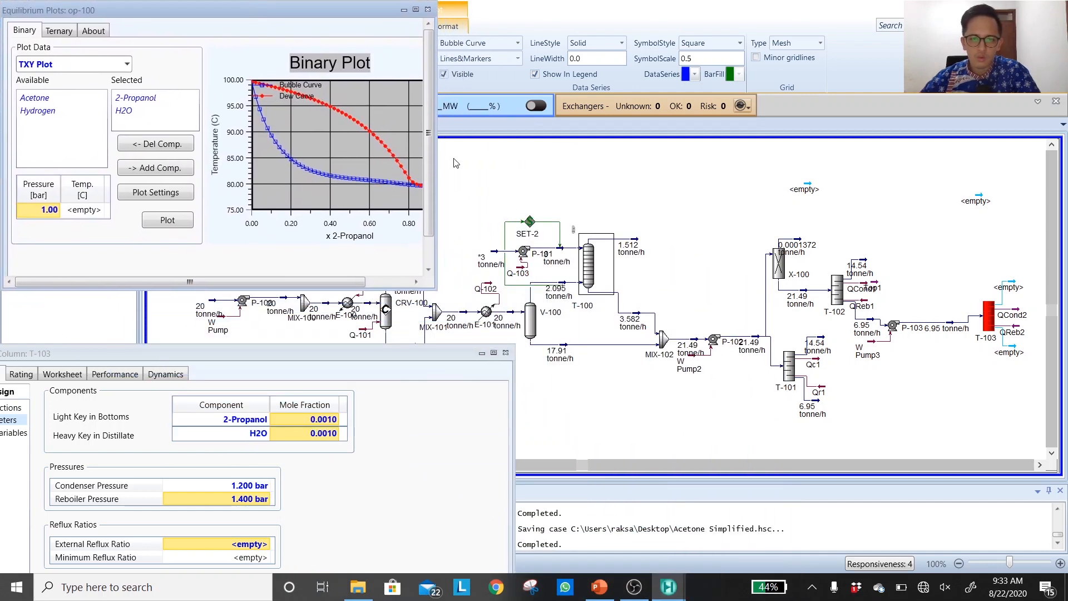
left_click_drag(435, 156, 742, 179)
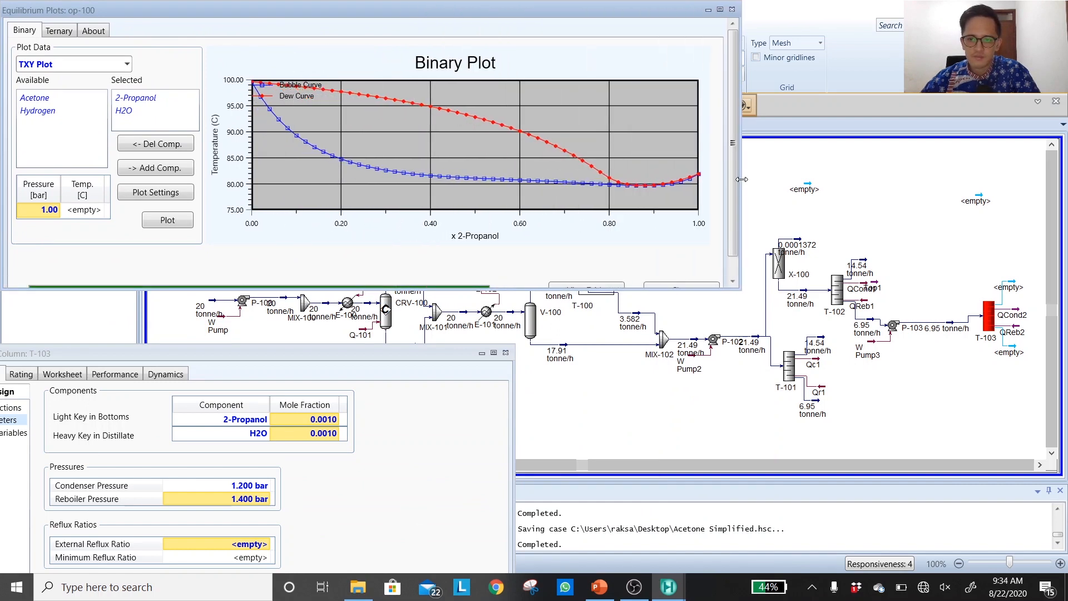
left_click_drag(457, 297, 458, 351)
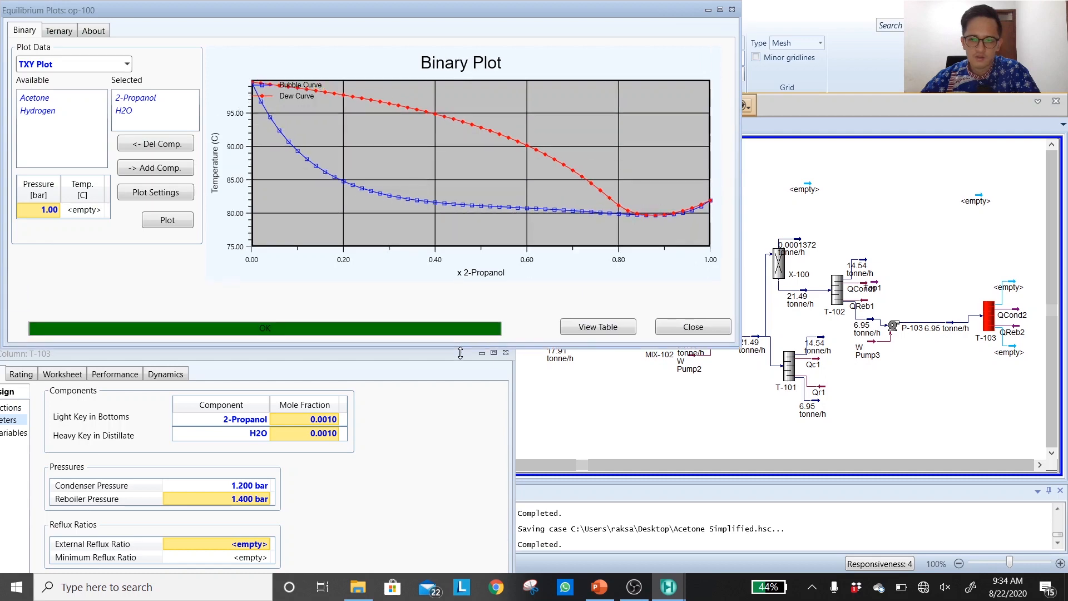
Bring up the Pres Sep2 Feed composition below the TXY plot and compare it with the bubble curve and the azeotrope region
double_click(949, 333)
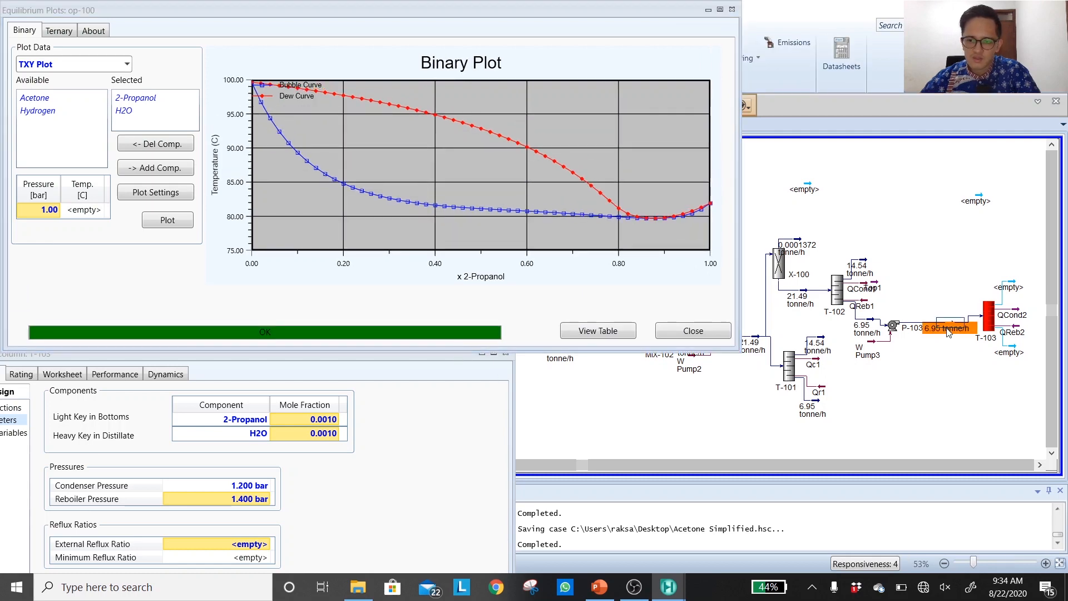
left_click(70, 192)
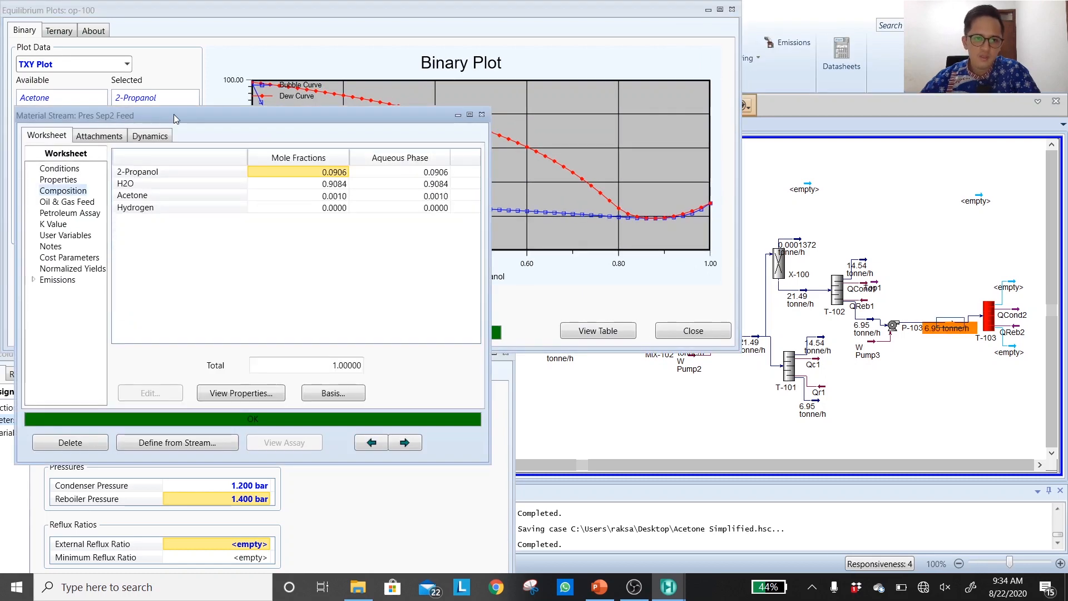
left_click_drag(197, 117, 577, 342)
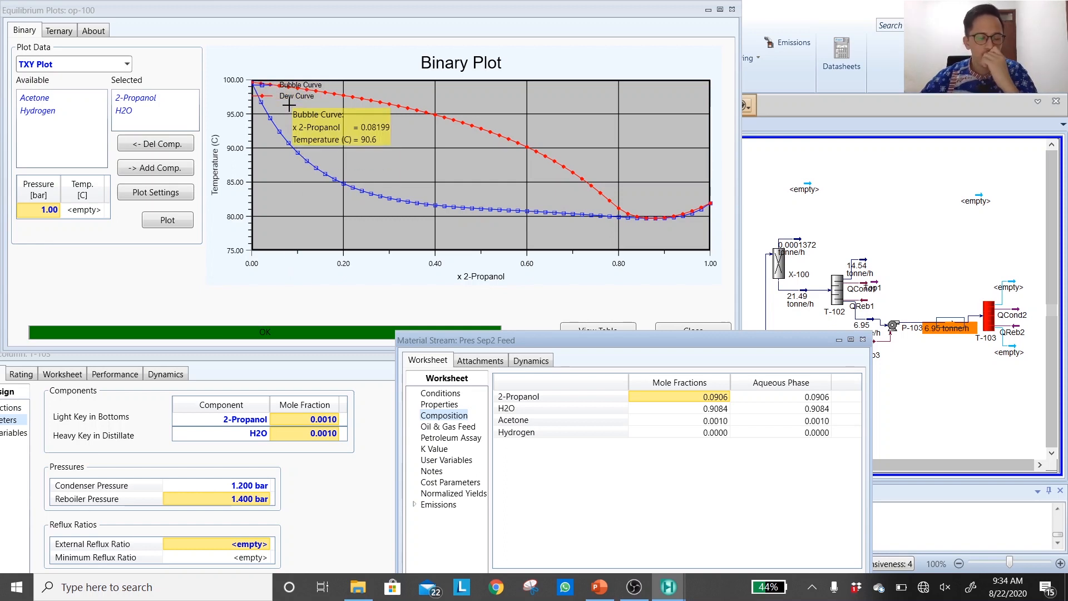
mouse_move(289, 111)
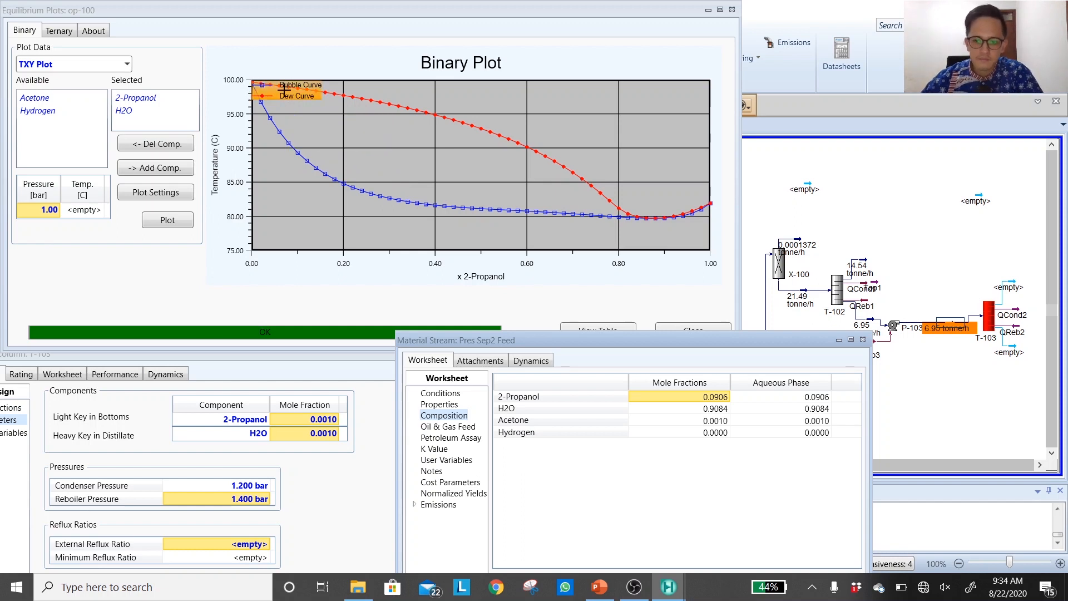
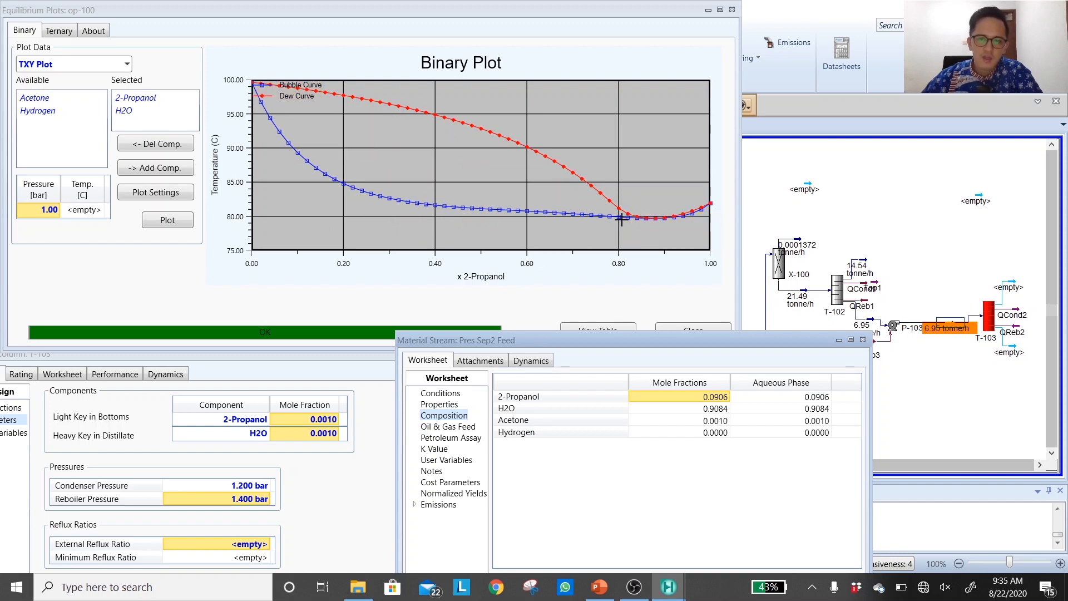
mouse_move(627, 219)
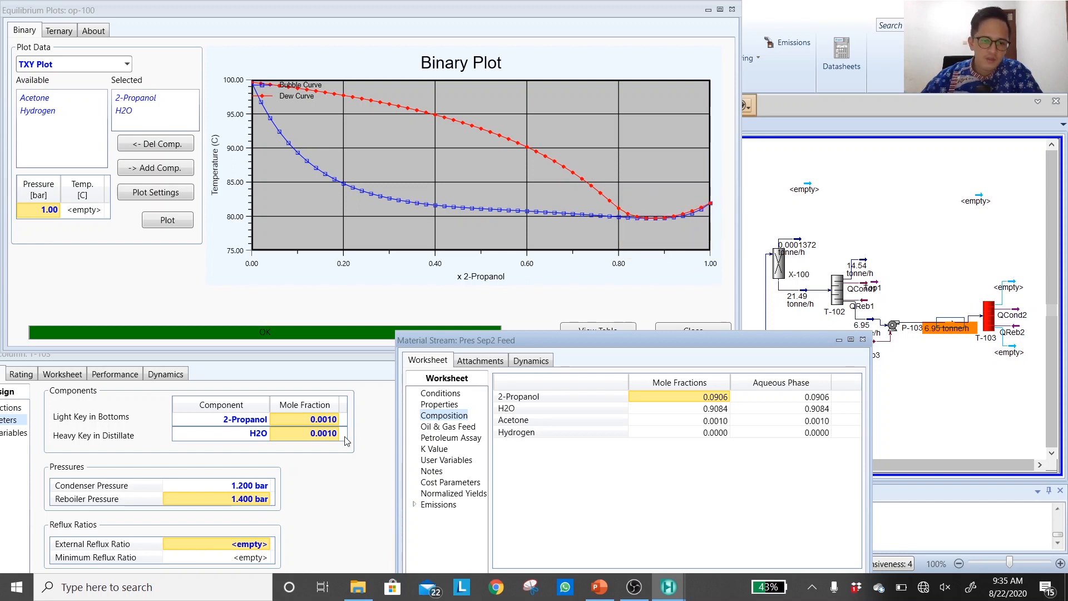
Clear the H2O mole fraction specified for the heavy key in T-103's distillate
left_click(323, 439)
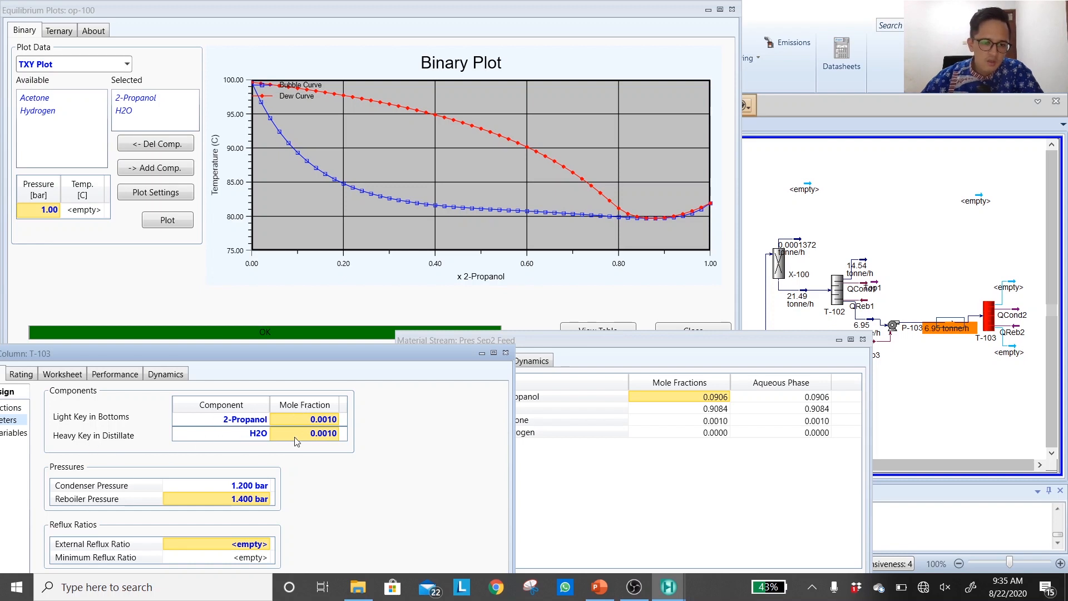
double_click(324, 434)
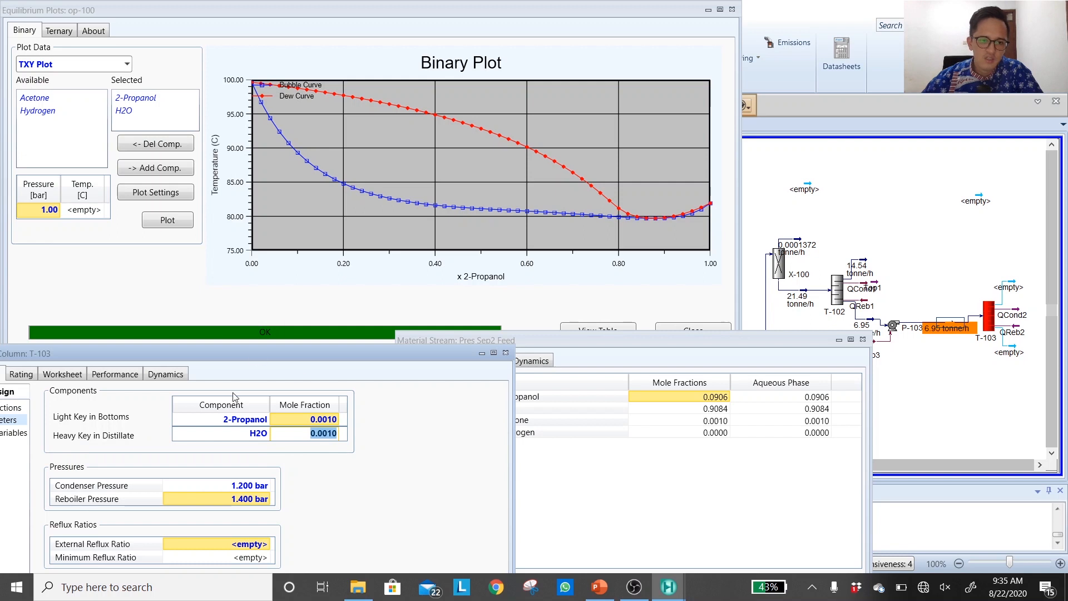
left_click(238, 435)
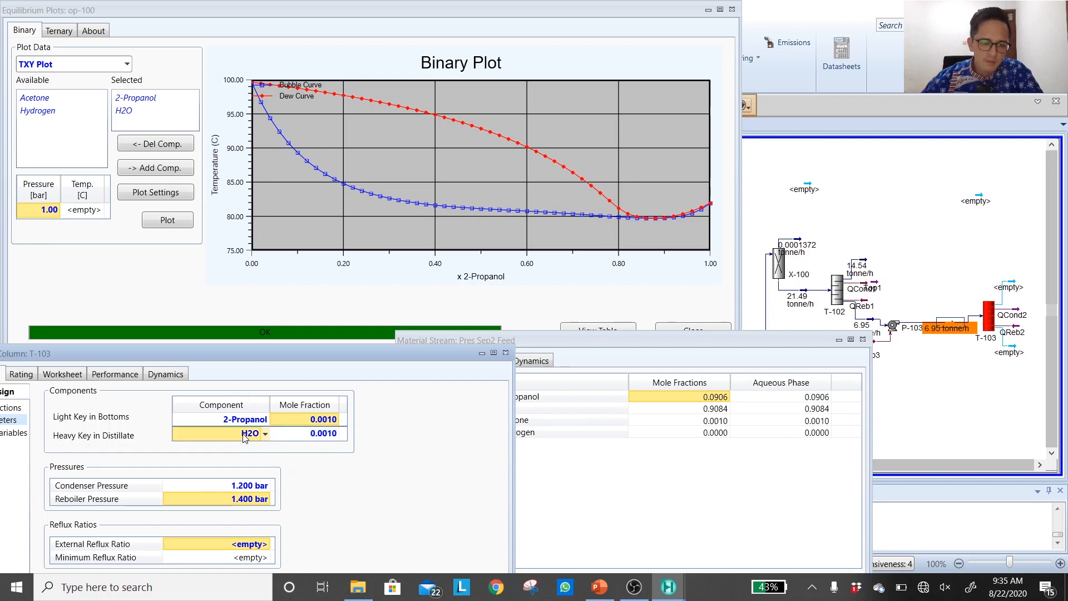
left_click(323, 438)
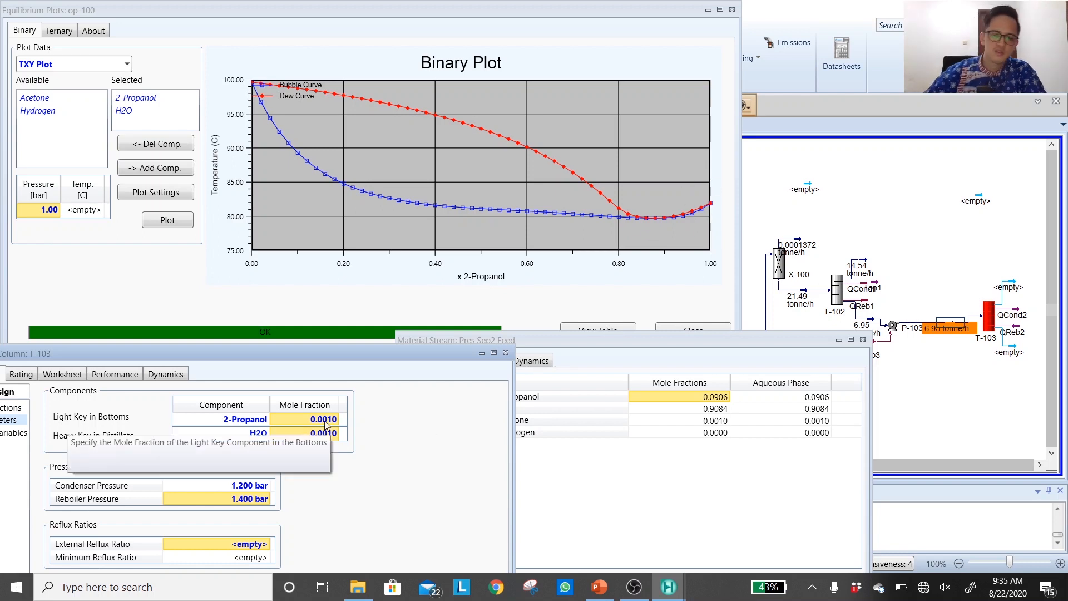
left_click(332, 433)
key("BackSpace")
key("BackSpace")
key("BackSpace")
key("BackSpace")
key("BackSpace")
key("BackSpace")
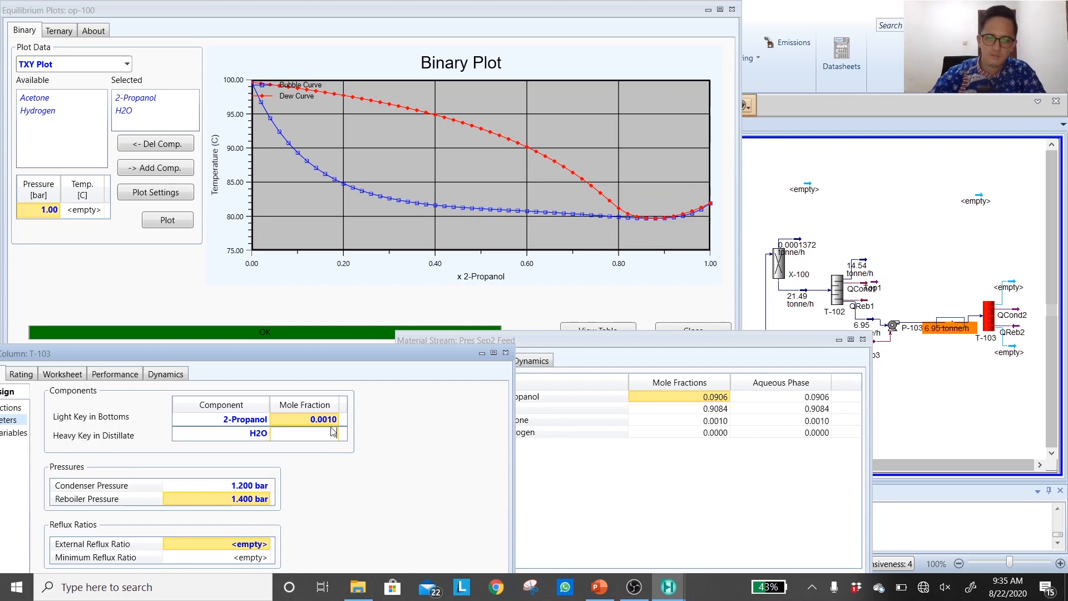
key("Return")
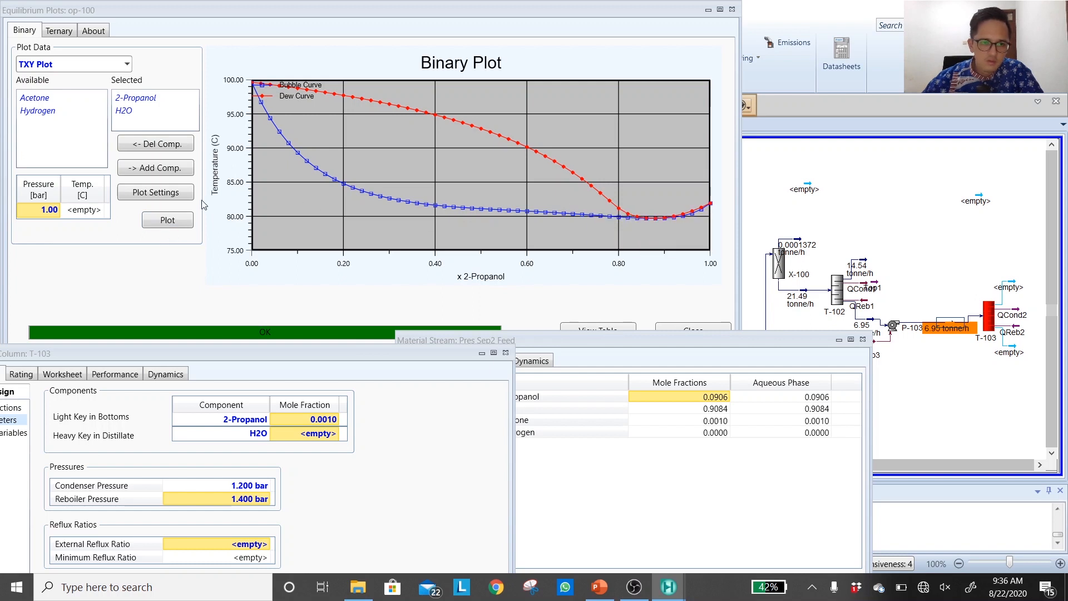
Change the op-100 TXY plot's composition basis to molar fractions and try to regenerate the binary plot
left_click(160, 192)
left_click(161, 192)
left_click(210, 217)
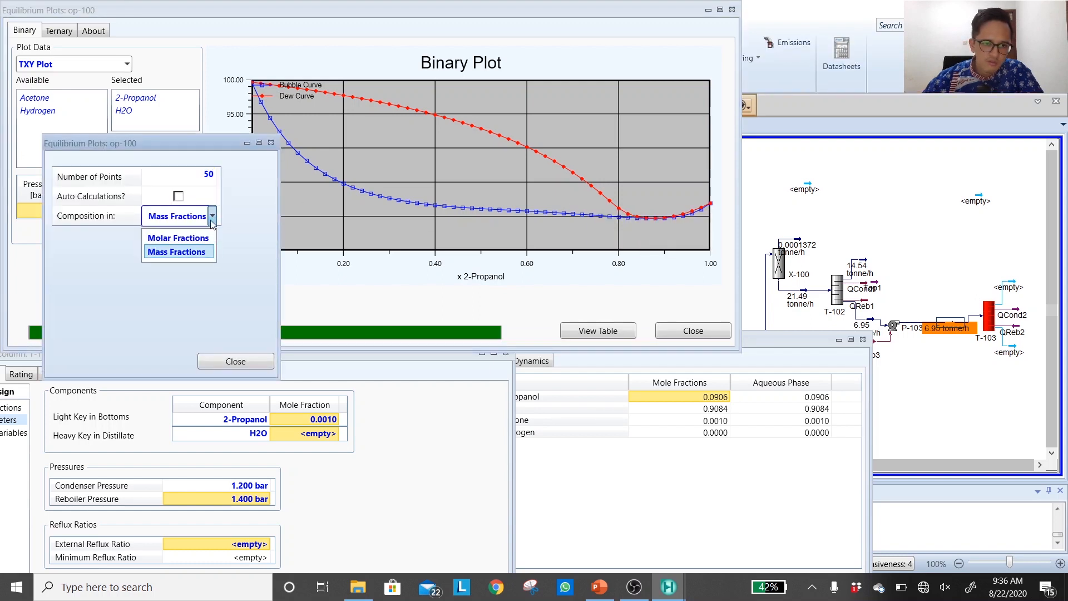
left_click(196, 241)
left_click(235, 361)
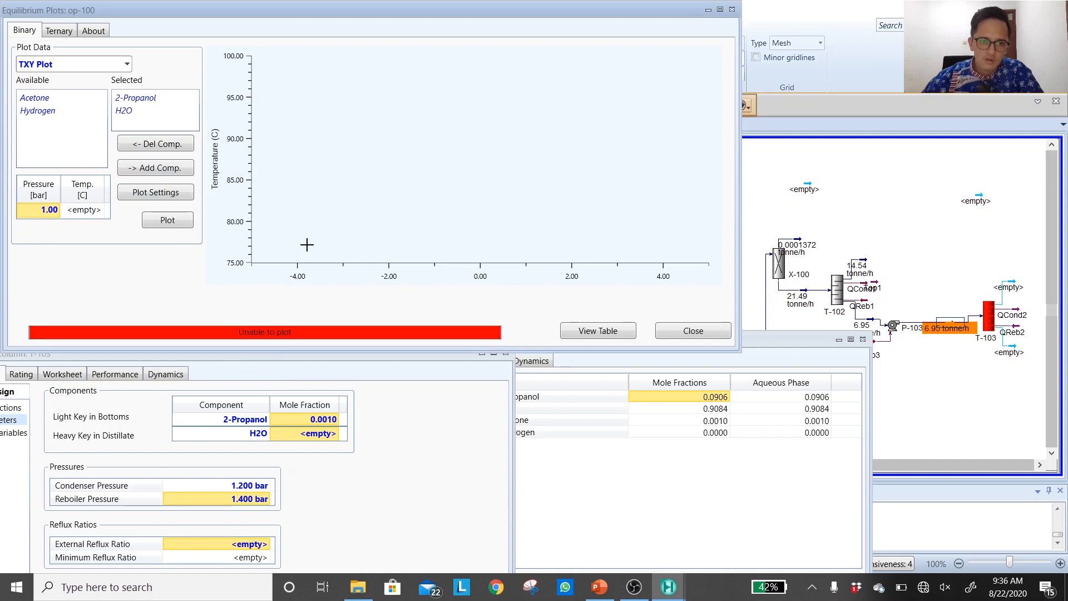
left_click(165, 218)
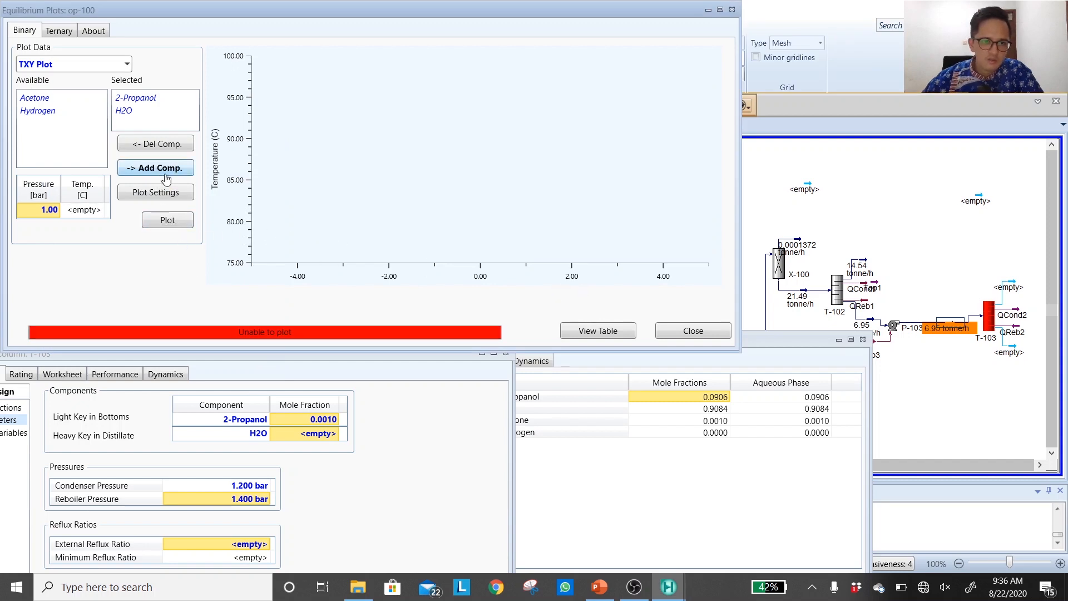
left_click(71, 31)
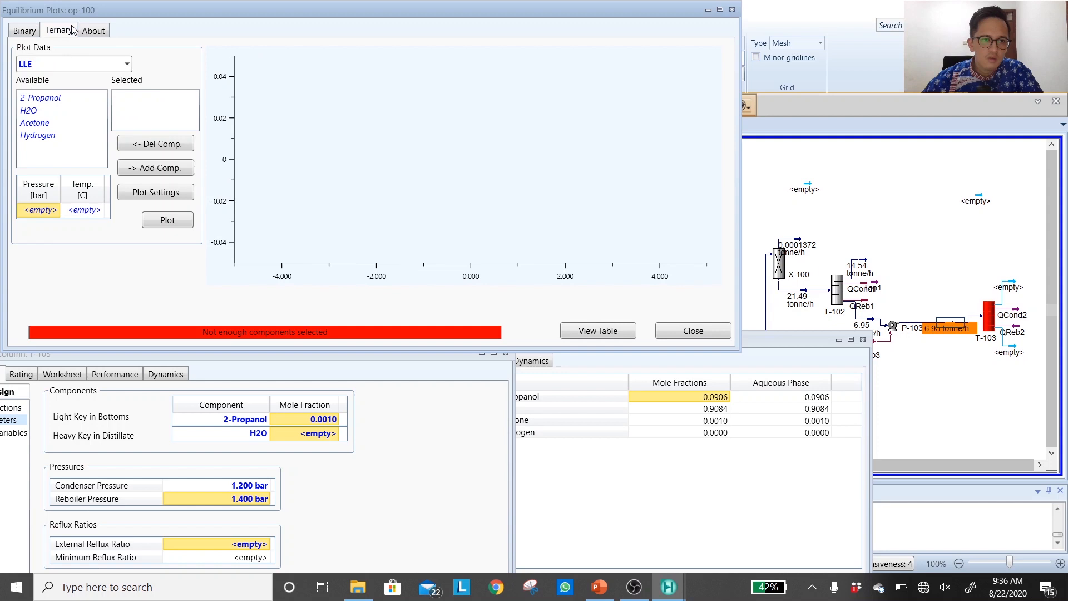
left_click(29, 31)
left_click(167, 221)
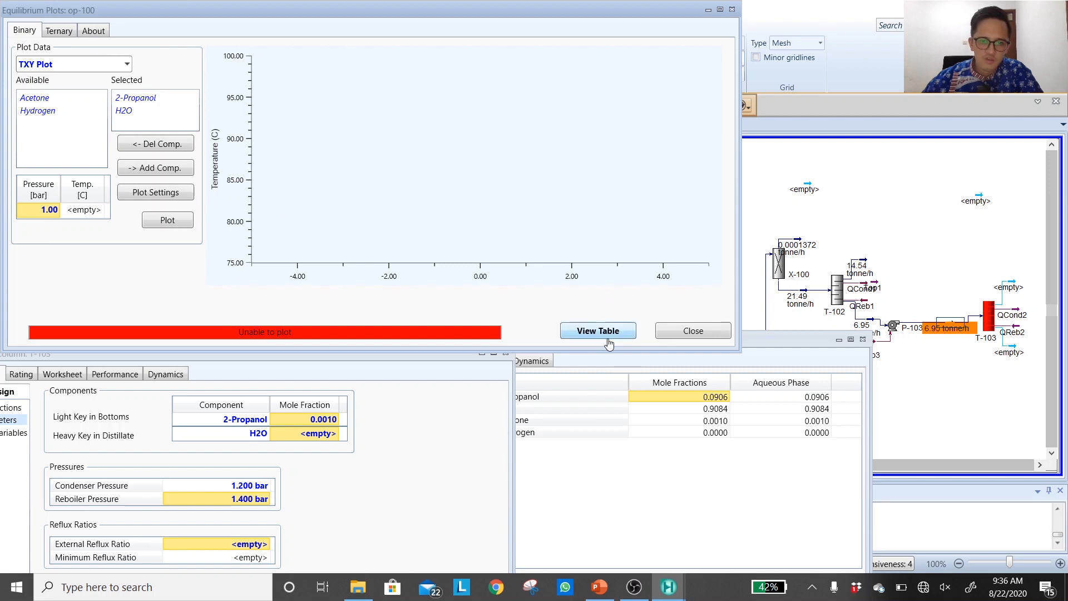
Open the TXY data table and highlight the 0.68 mole fraction 2-Propanol row to compare its bubble and dew points
left_click(582, 324)
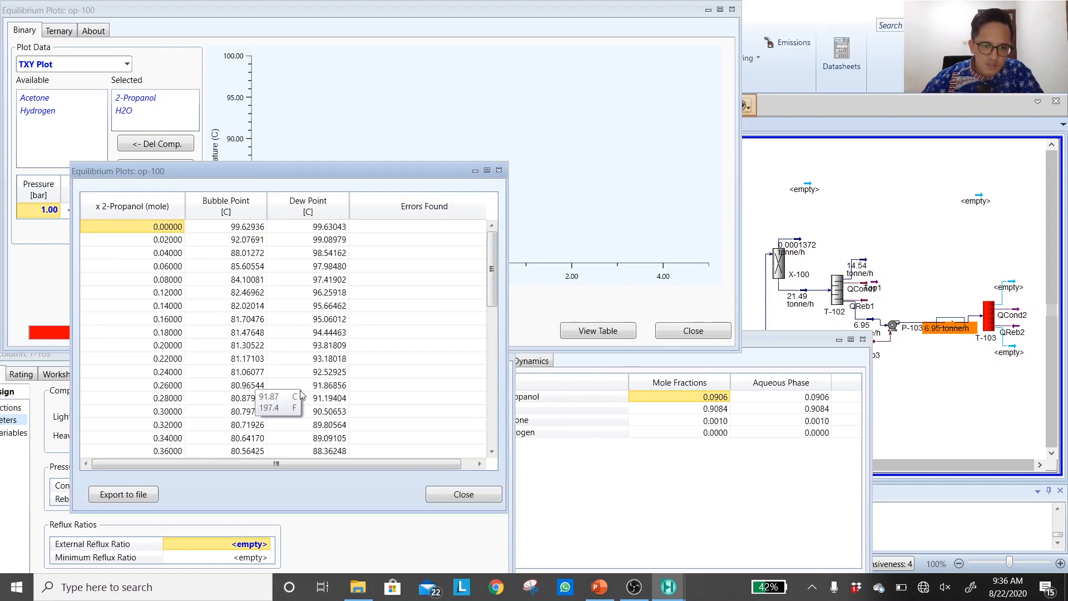
scroll(278, 425, "down", 3)
scroll(311, 417, "down", 2)
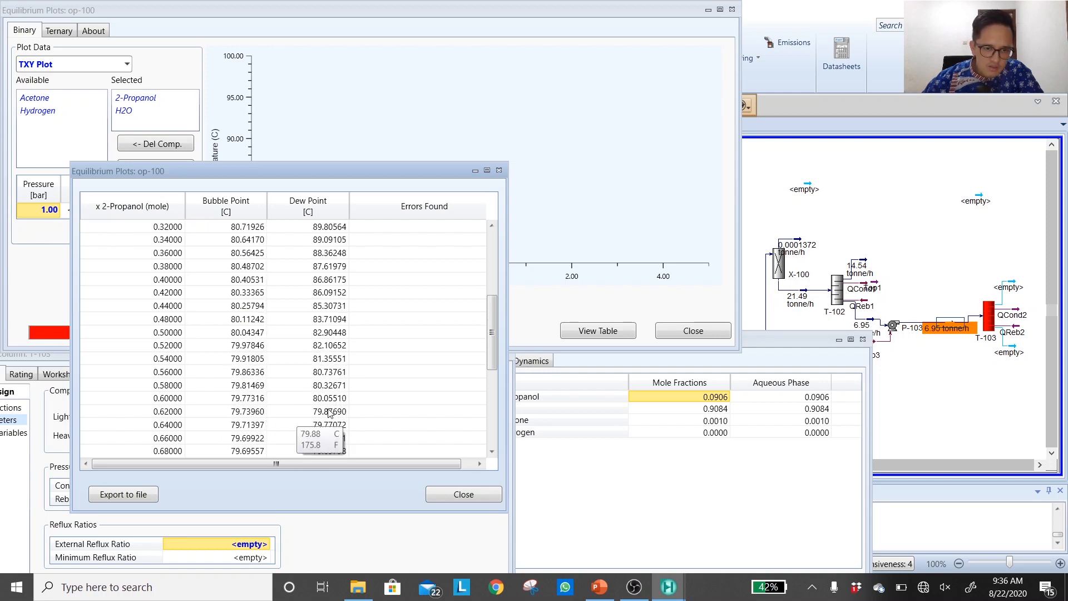
scroll(267, 431, "down", 1)
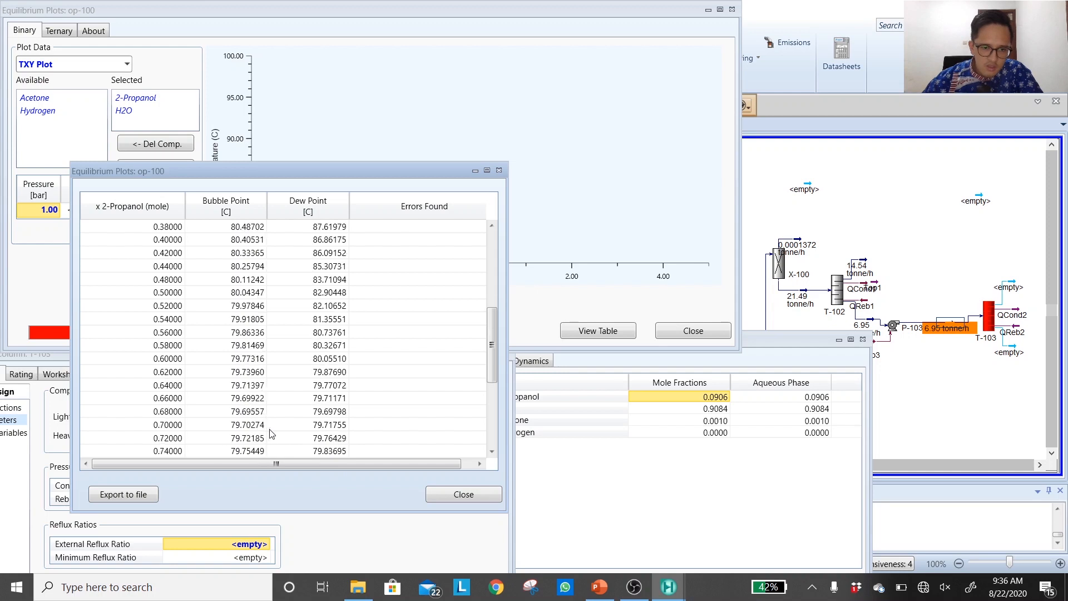
left_click(331, 397)
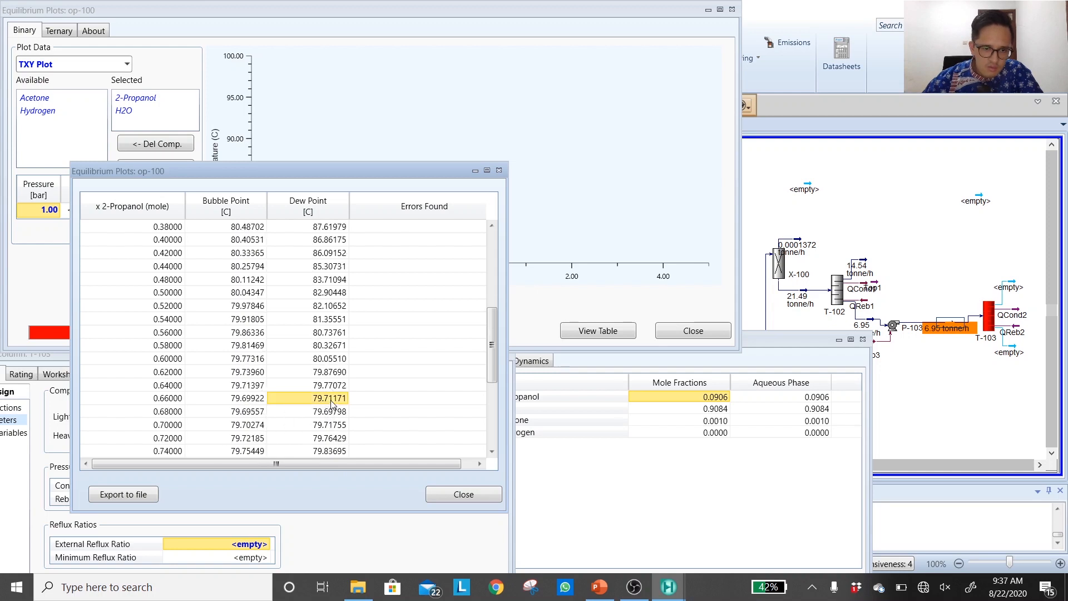
left_click(337, 425)
left_click_drag(334, 414, 169, 417)
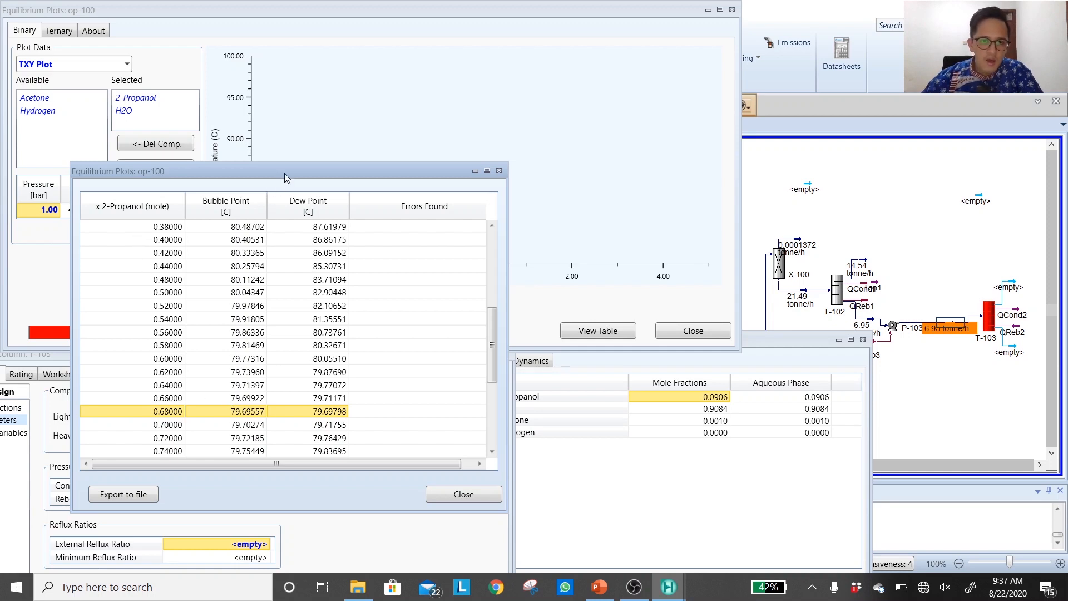
Set the H2O heavy key mole fraction in T-103's distillate to 0.4
left_click_drag(285, 174, 596, 193)
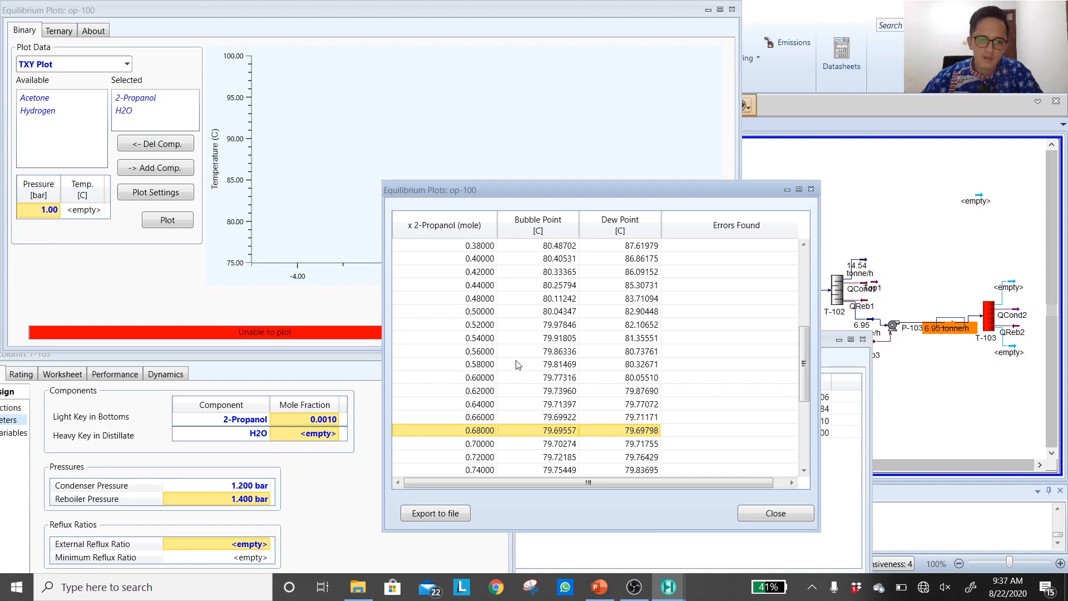
left_click(321, 436)
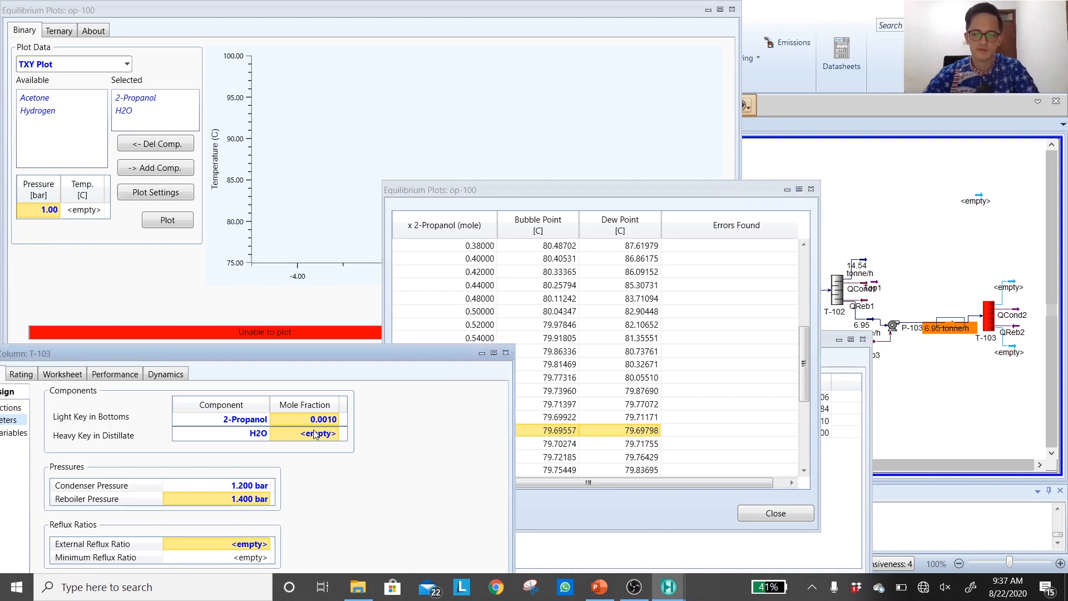
type("0")
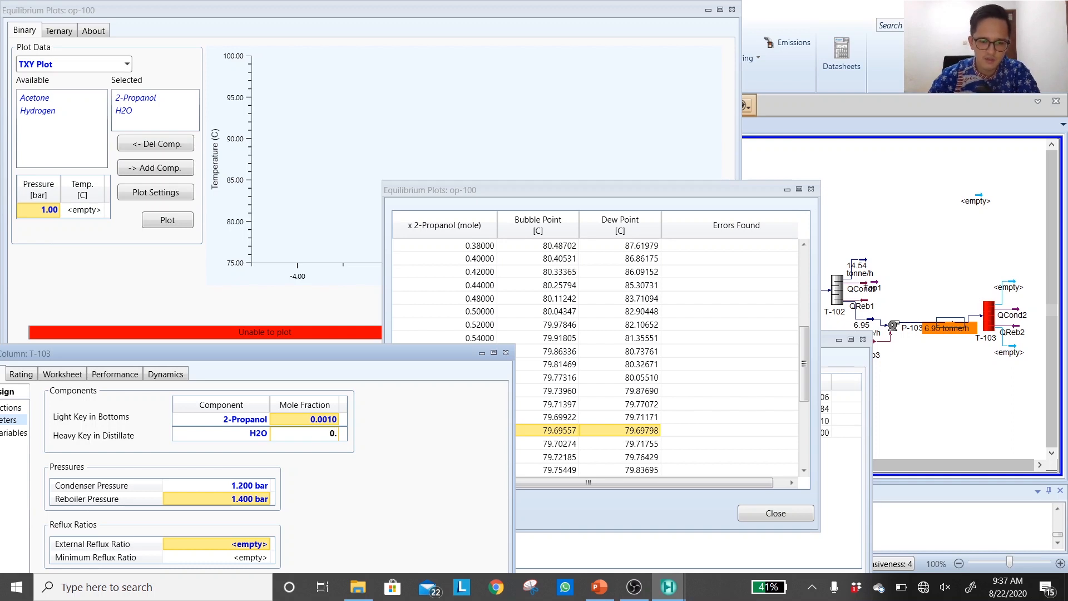
type(".4")
key("Return")
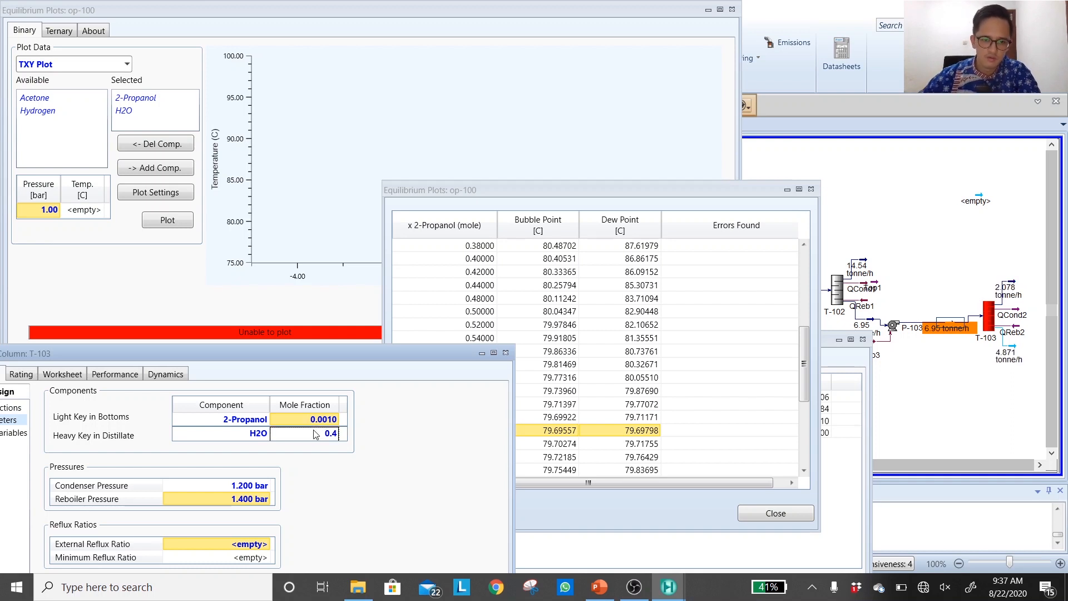
Arrange the T-103 parameters and the TXY data table side by side and close the op-100 plot window
left_click_drag(351, 346, 339, 145)
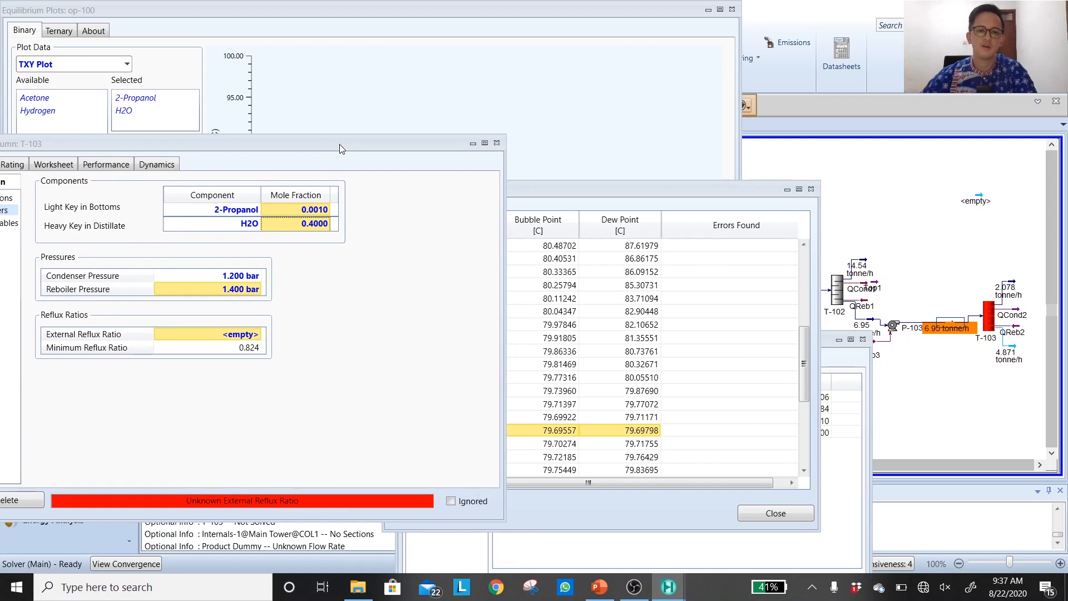
left_click_drag(572, 189, 743, 257)
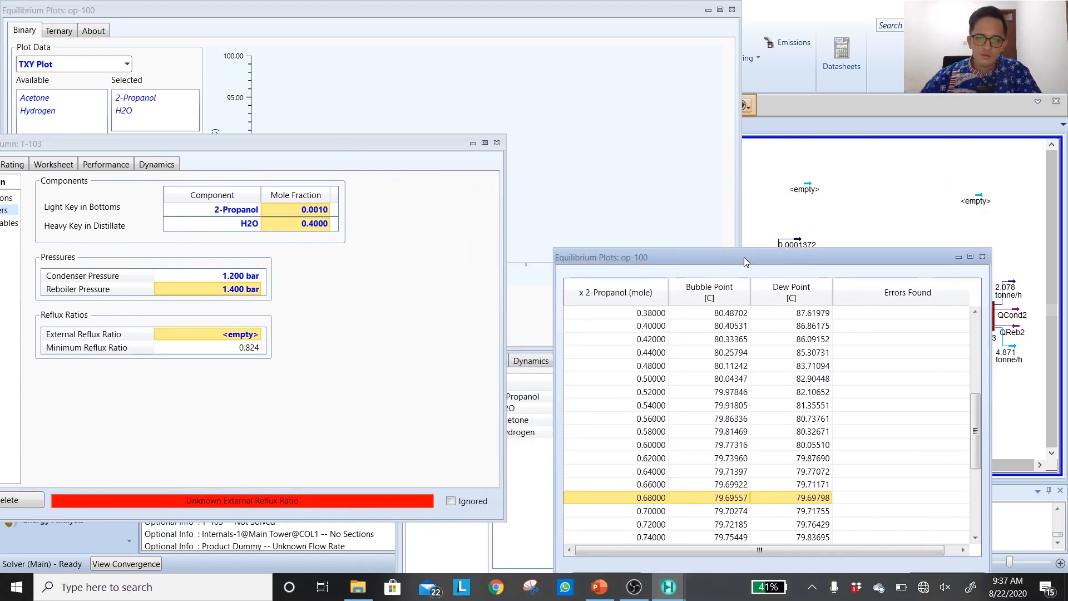
left_click_drag(298, 146, 335, 278)
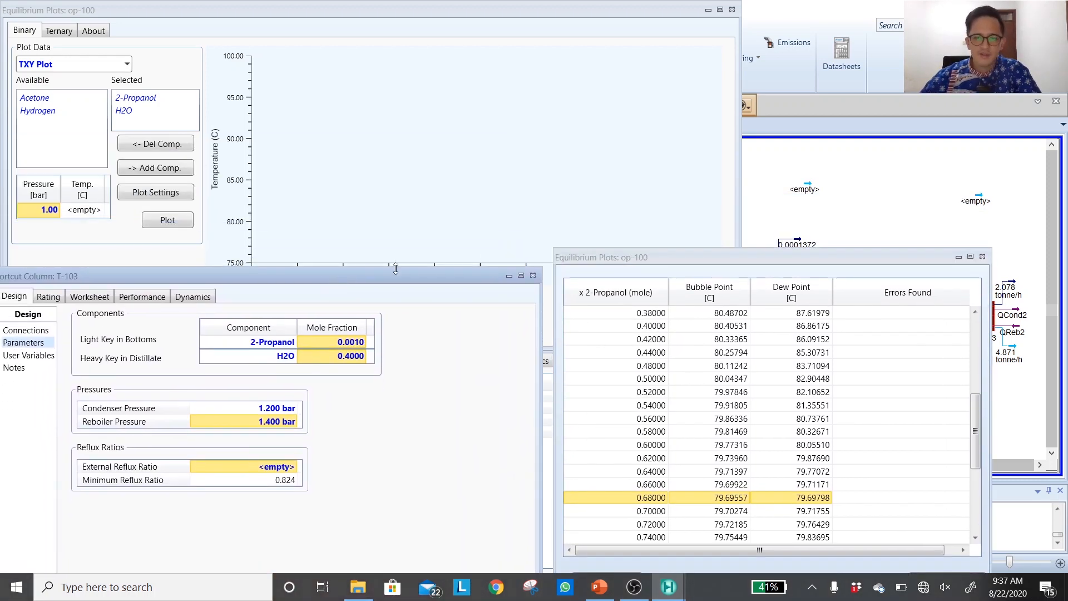
left_click_drag(610, 266, 607, 283)
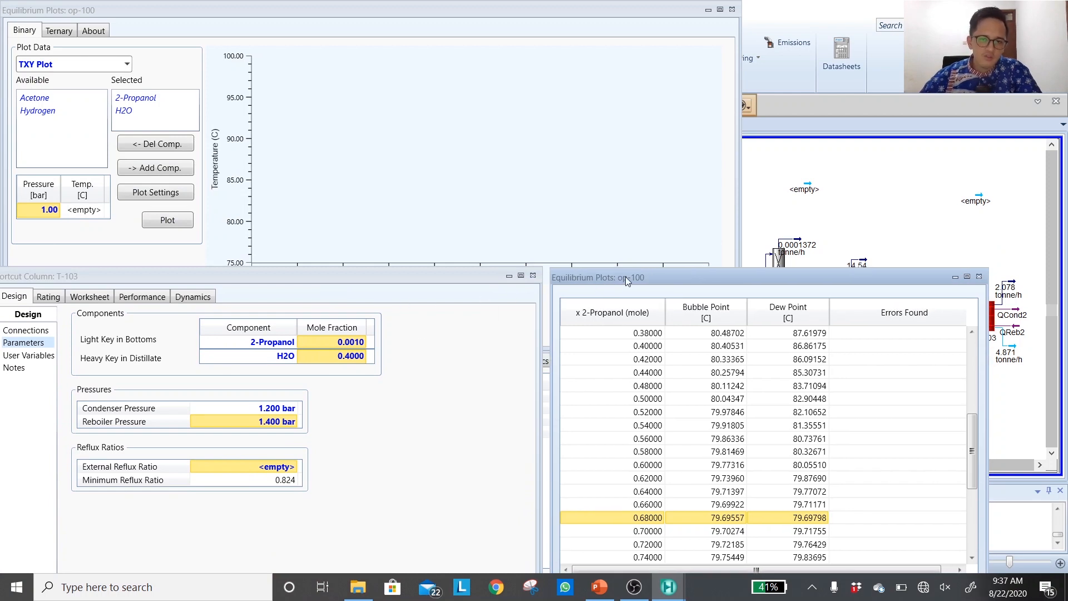
left_click_drag(626, 276, 618, 274)
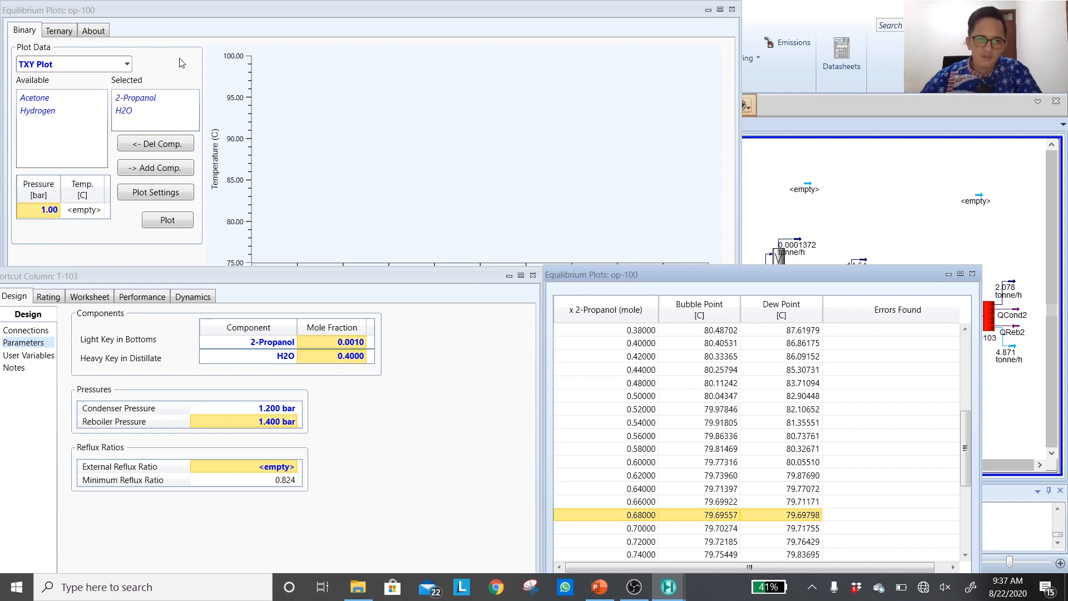
left_click(732, 16)
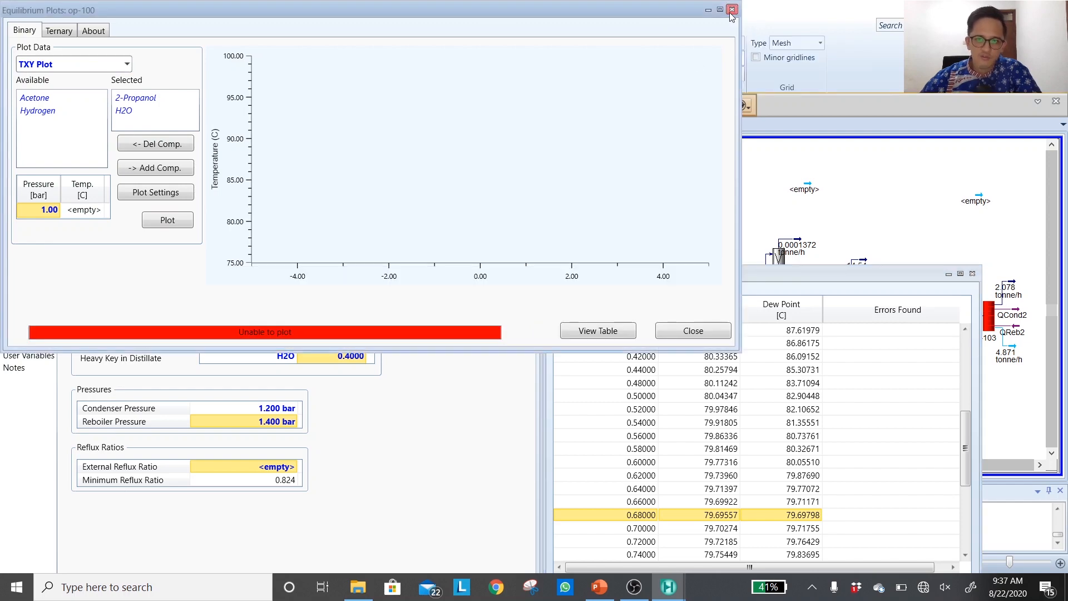
left_click(693, 331)
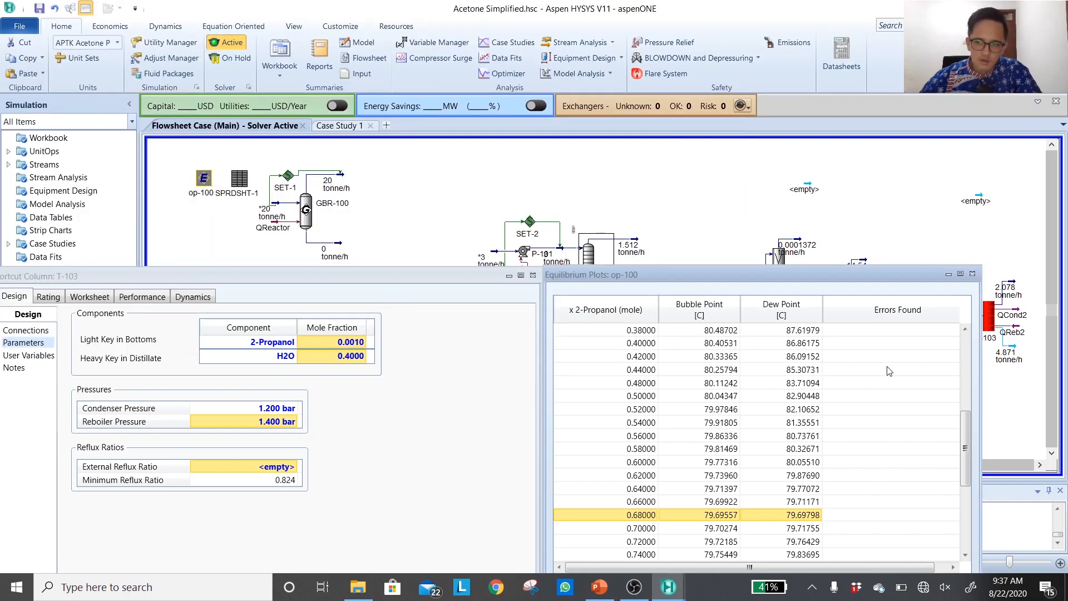
Set T-103's external reflux ratio to 1.1
left_click(285, 480)
left_click(279, 467)
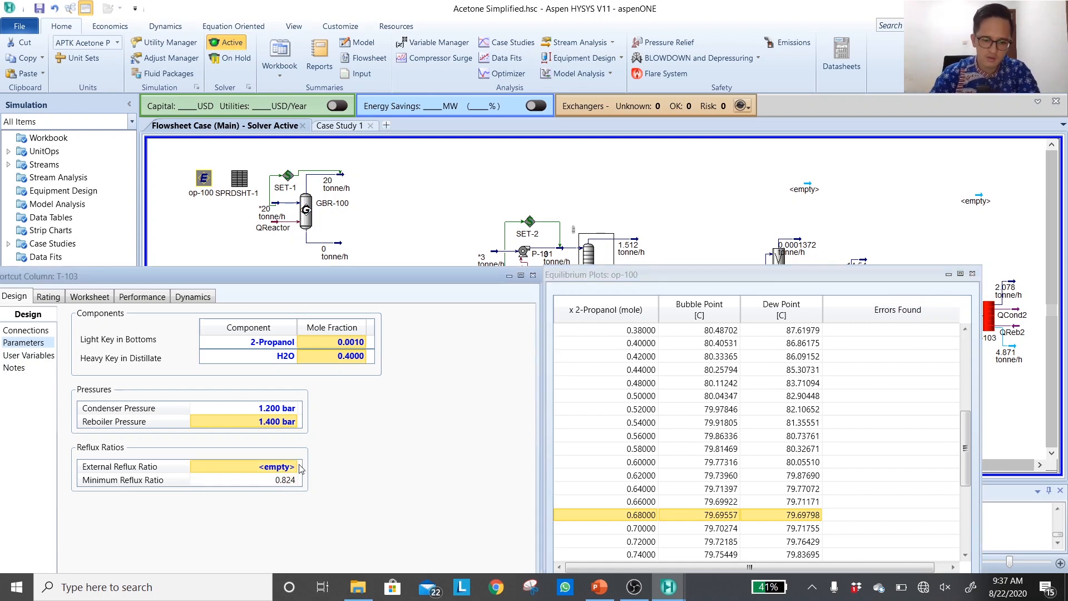
type("1.1")
key("Return")
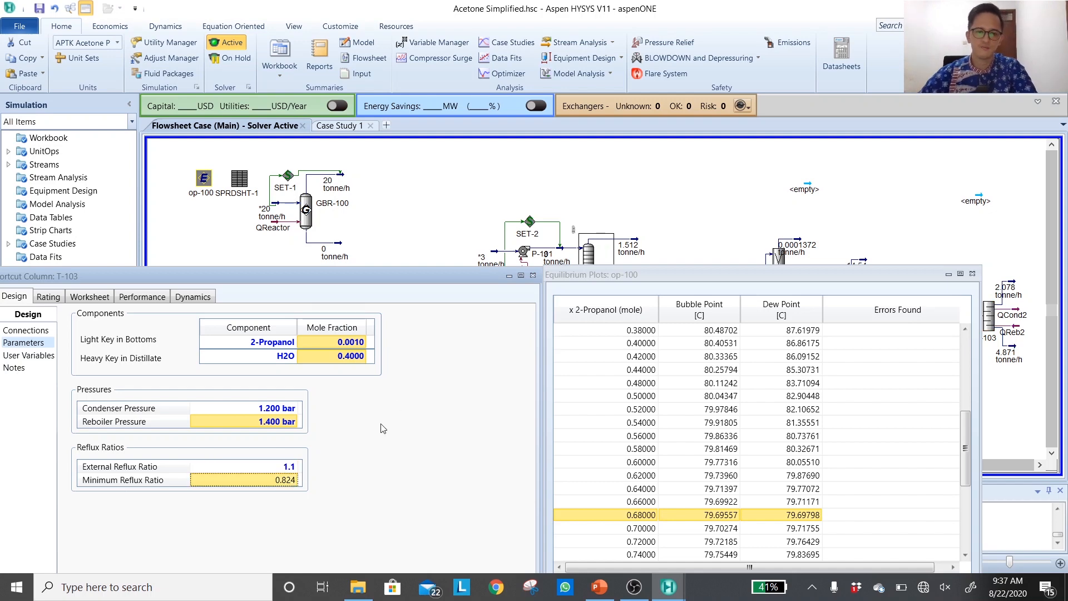
Close the T-103, TXY data table and Pres Sep2 Feed windows and save the case
left_click(532, 276)
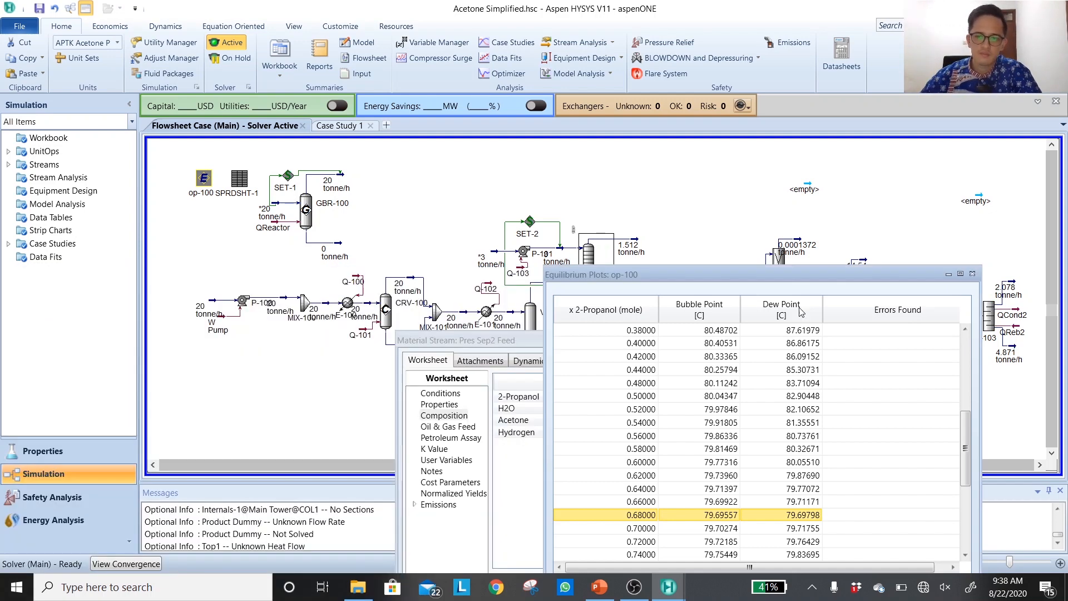
left_click(973, 274)
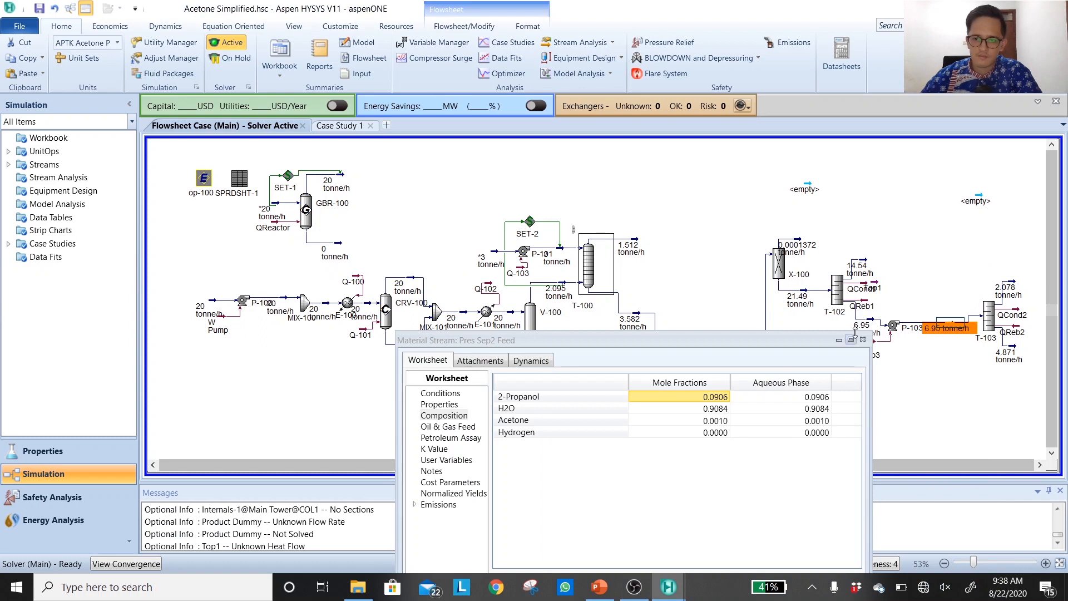
left_click(862, 339)
key("ctrl+s")
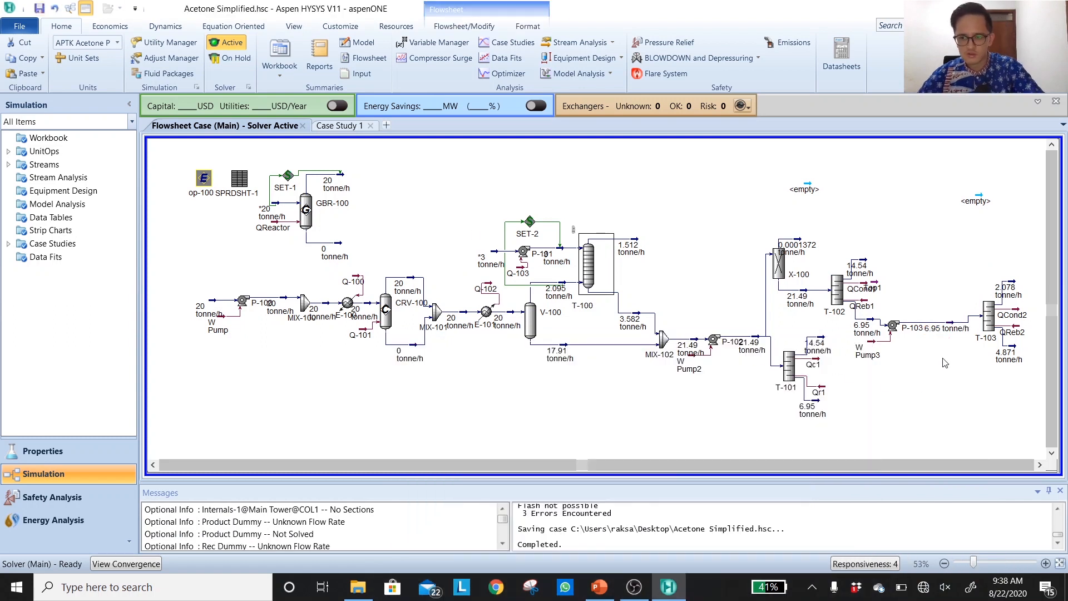
Reopen T-103 and examine the conditions and compositions of its feed, distillate and bottoms streams
double_click(991, 316)
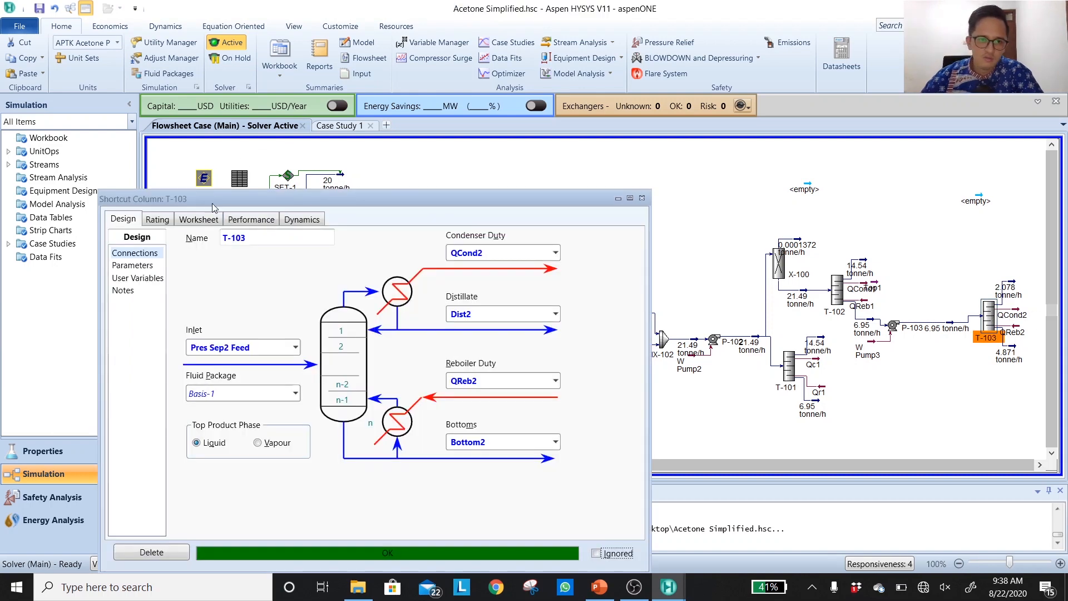
left_click(204, 218)
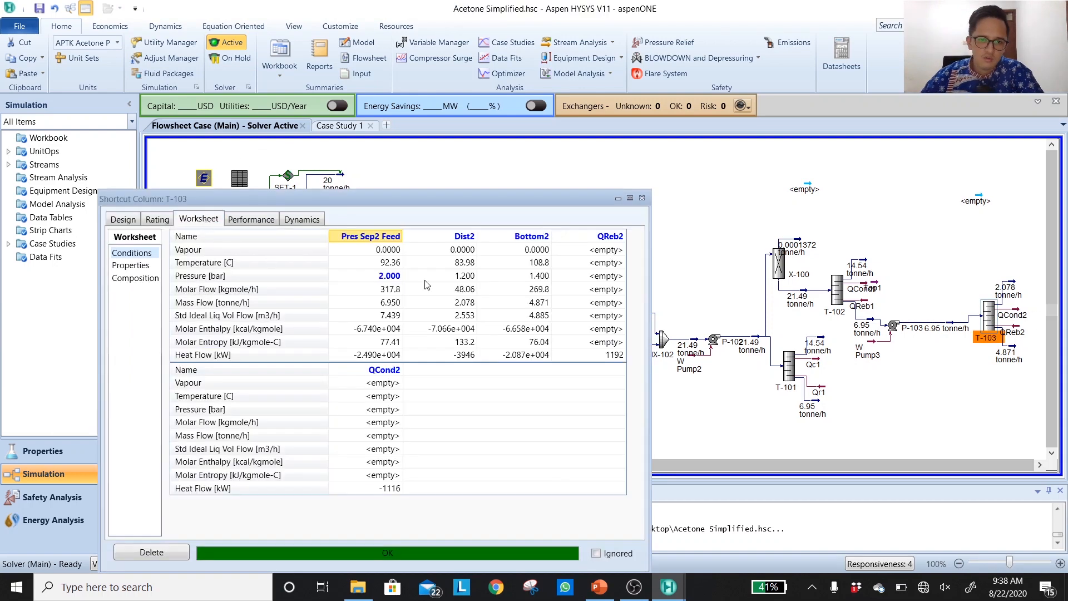
left_click(156, 279)
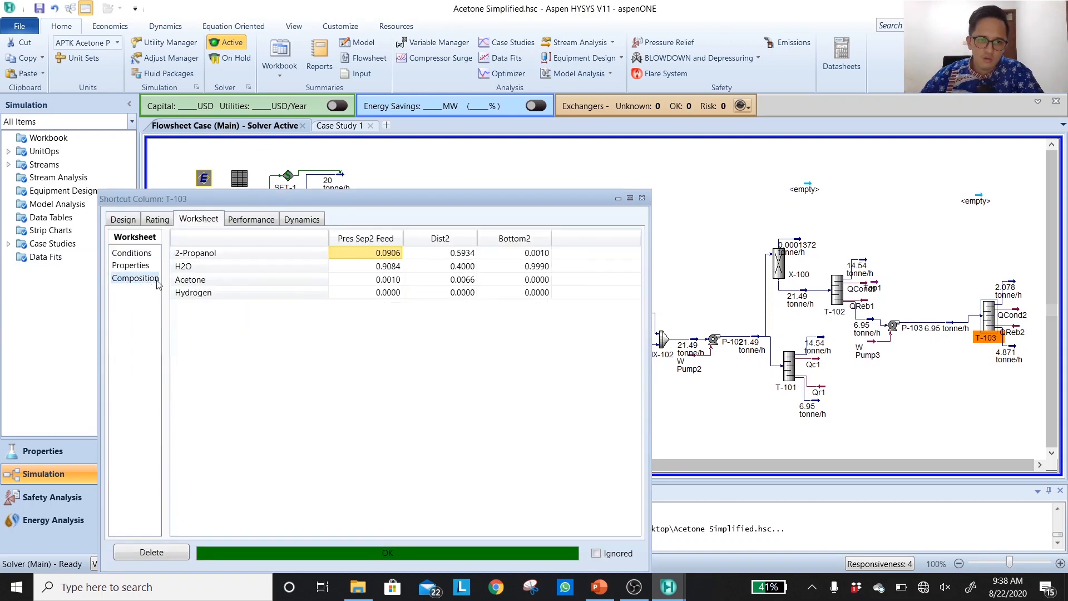
Check the Bottom2 and Dist2 compositions in T-103, then close its window and save the case
left_click(542, 268)
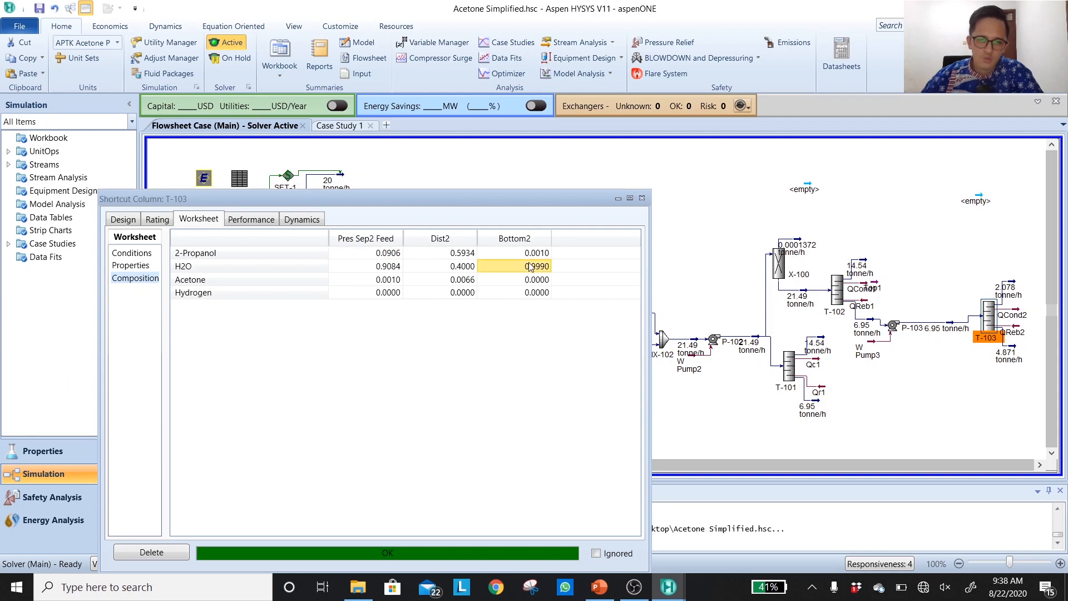
left_click(460, 257)
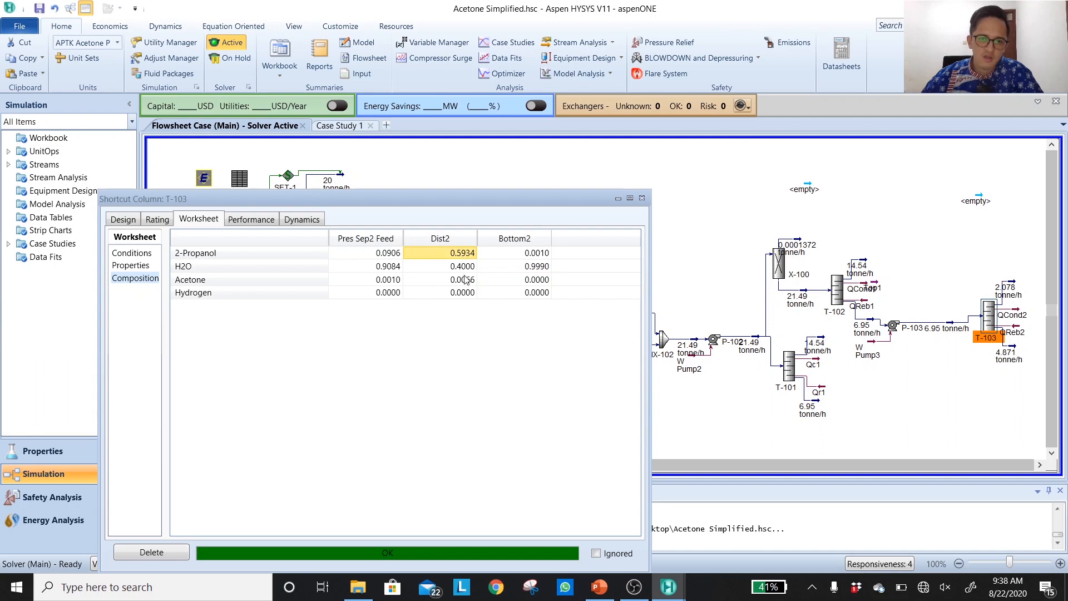
left_click(471, 270)
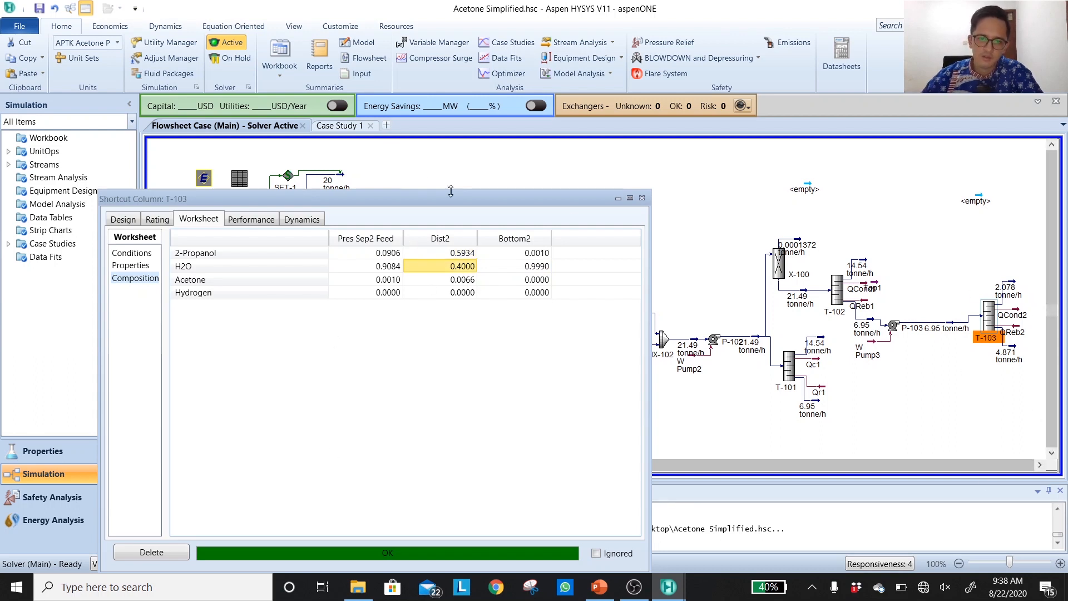
left_click(642, 198)
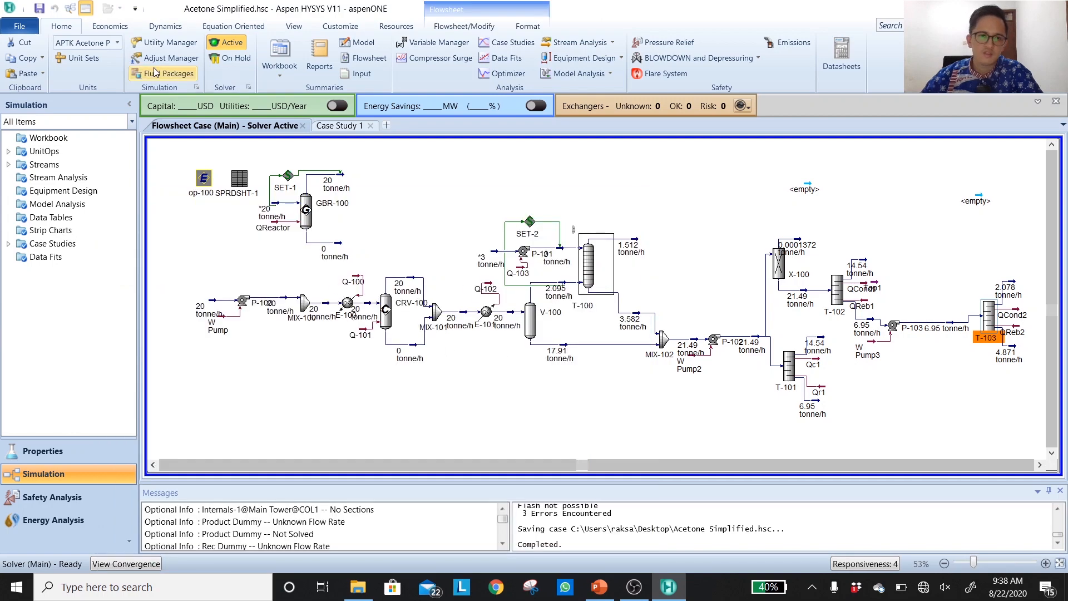
key("ctrl+s")
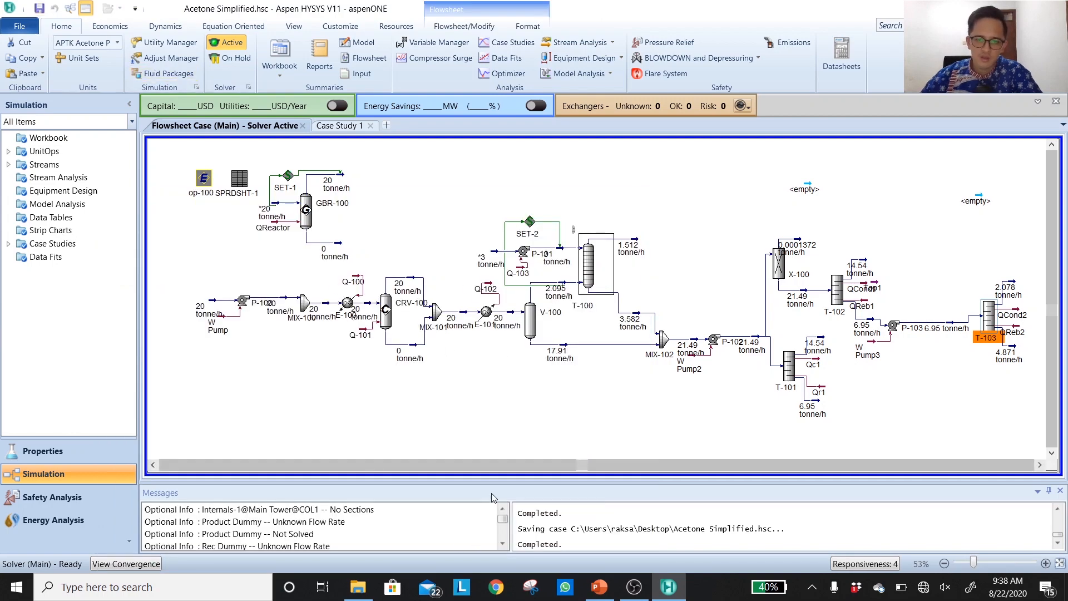
Label the flowsheet streams by pressure and place a pump and a recycle block below the main process line
left_click(558, 415)
key("shift+p")
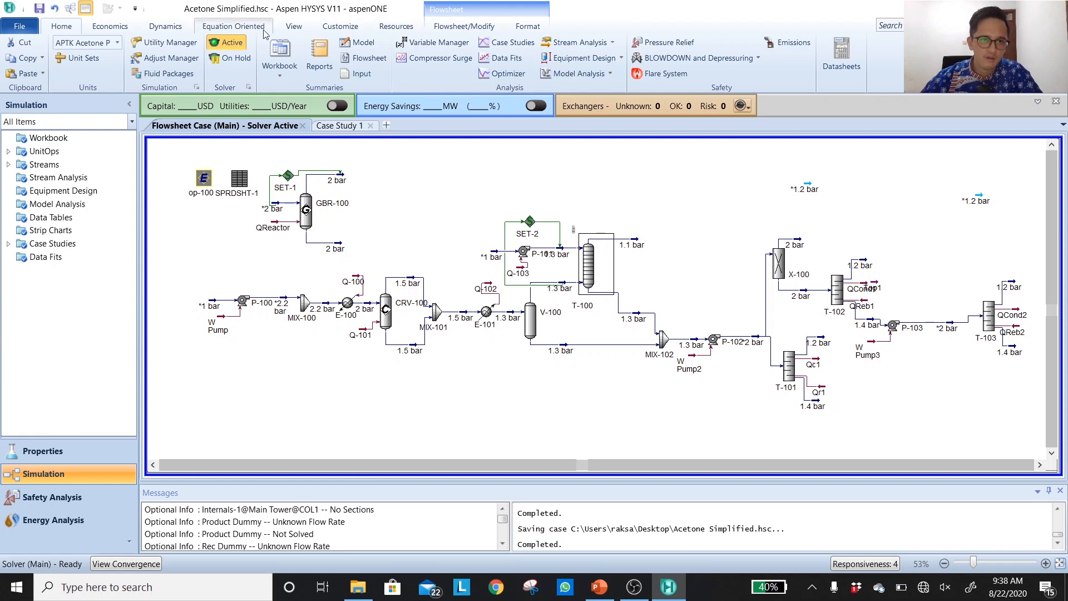
left_click(294, 27)
left_click(180, 58)
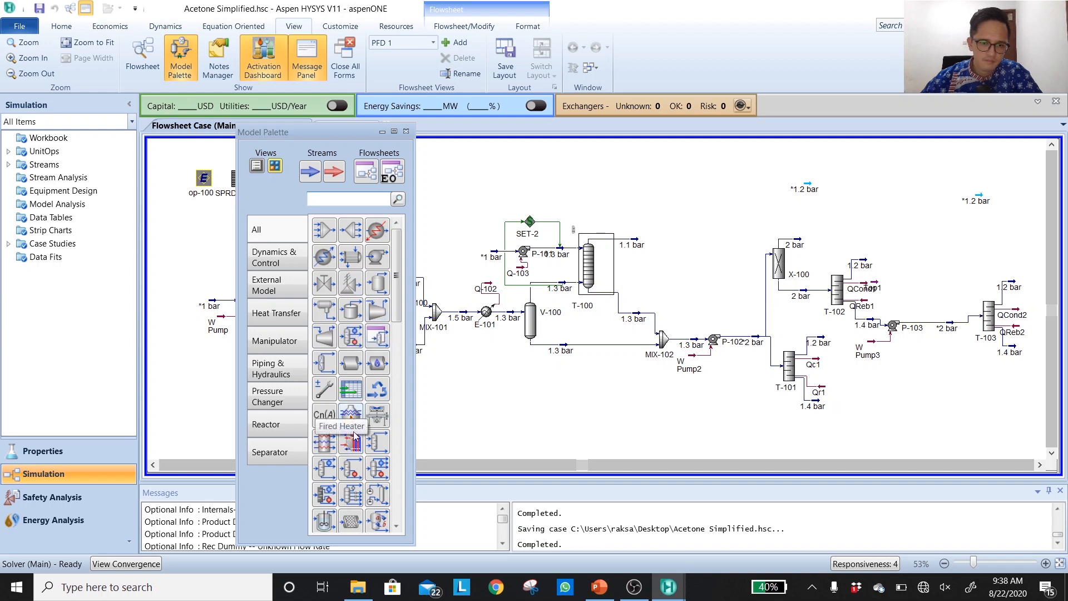
left_click(377, 256)
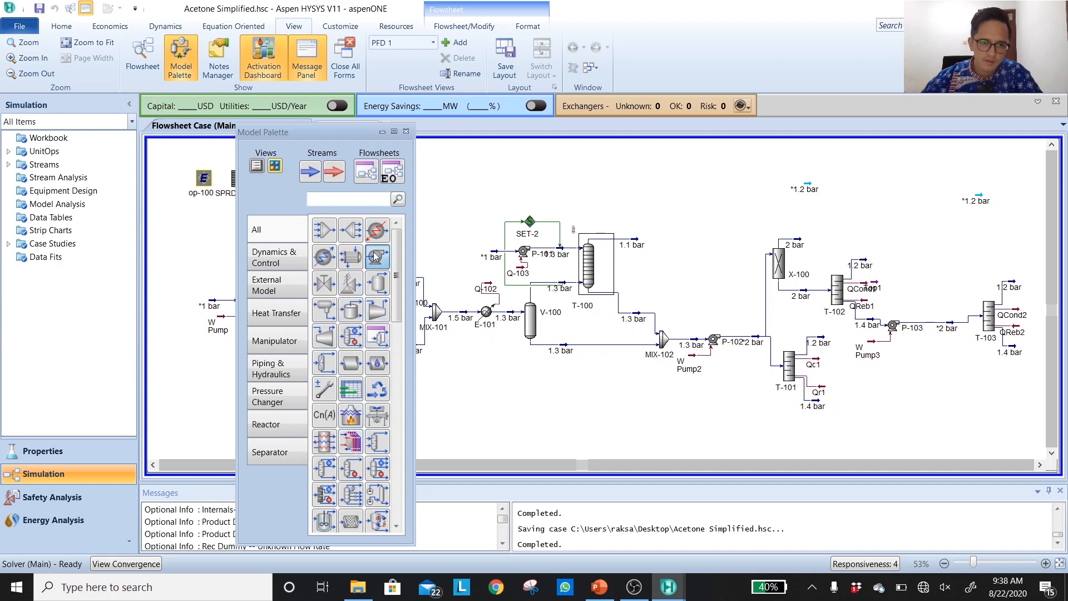
left_click(599, 444)
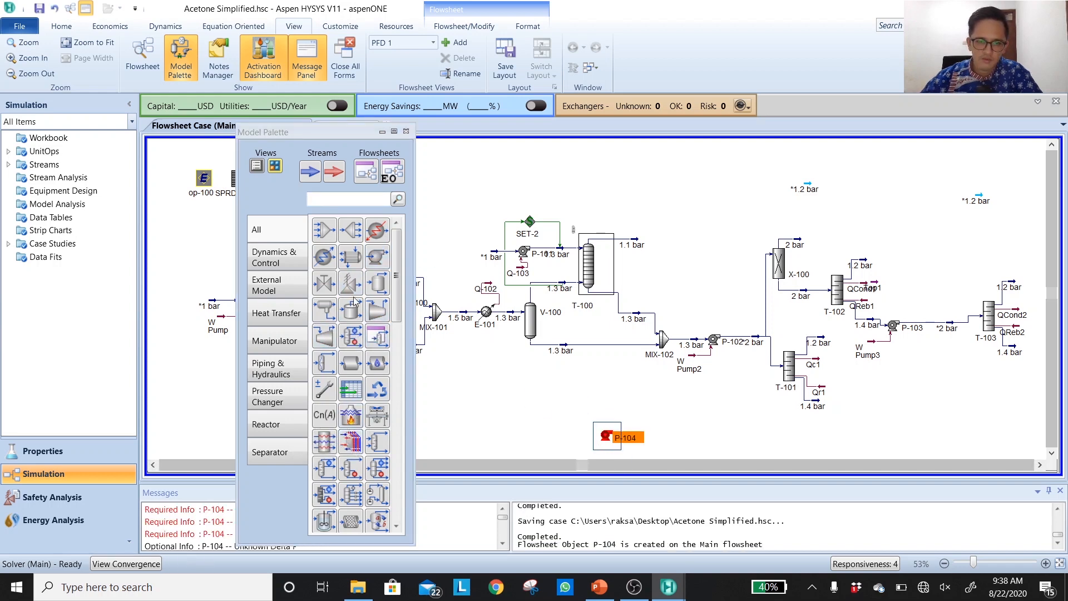
left_click(377, 389)
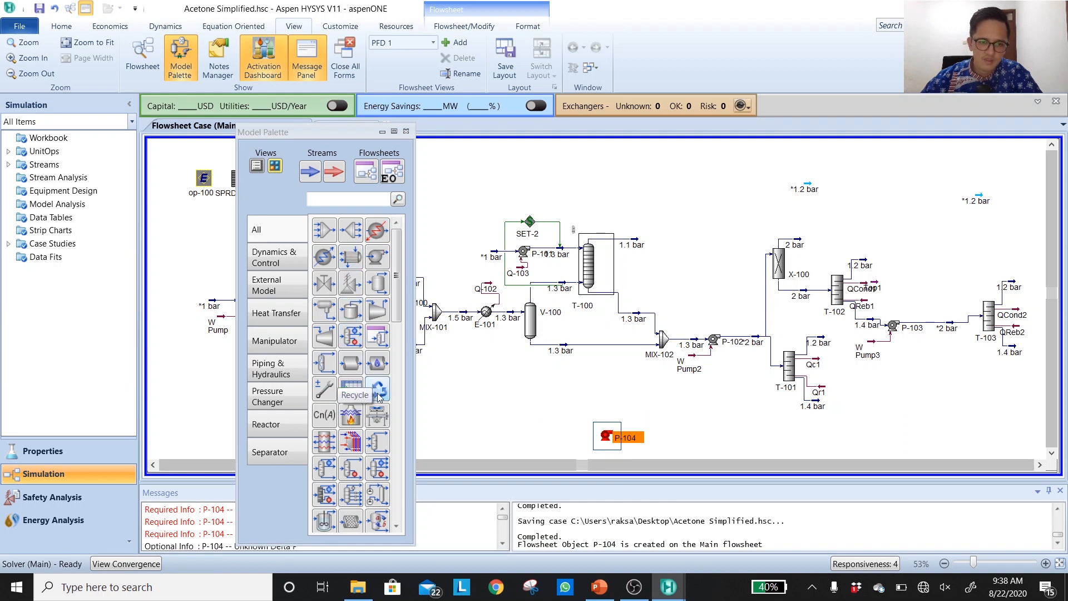
left_click(507, 447)
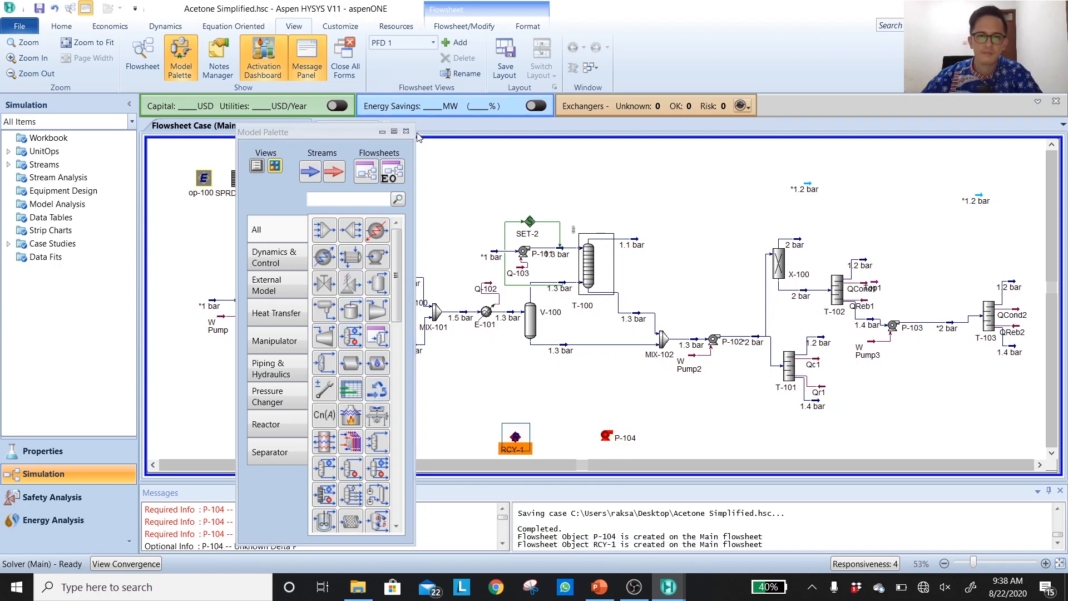
key("F4")
Flip pump P-104 horizontally so that its outlet faces the recycle block
double_click(606, 436)
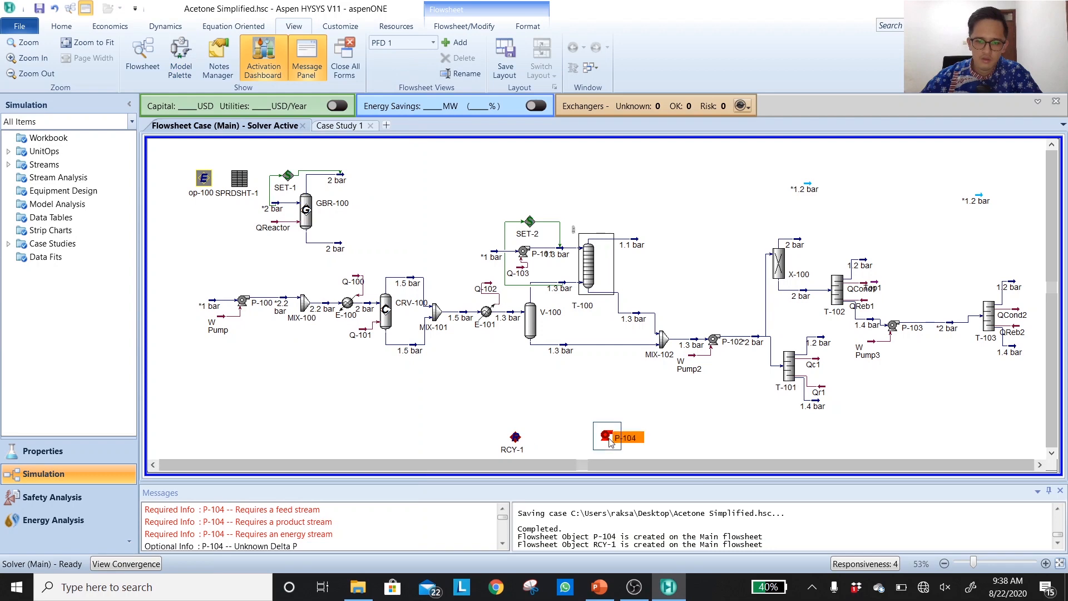
left_click(657, 114)
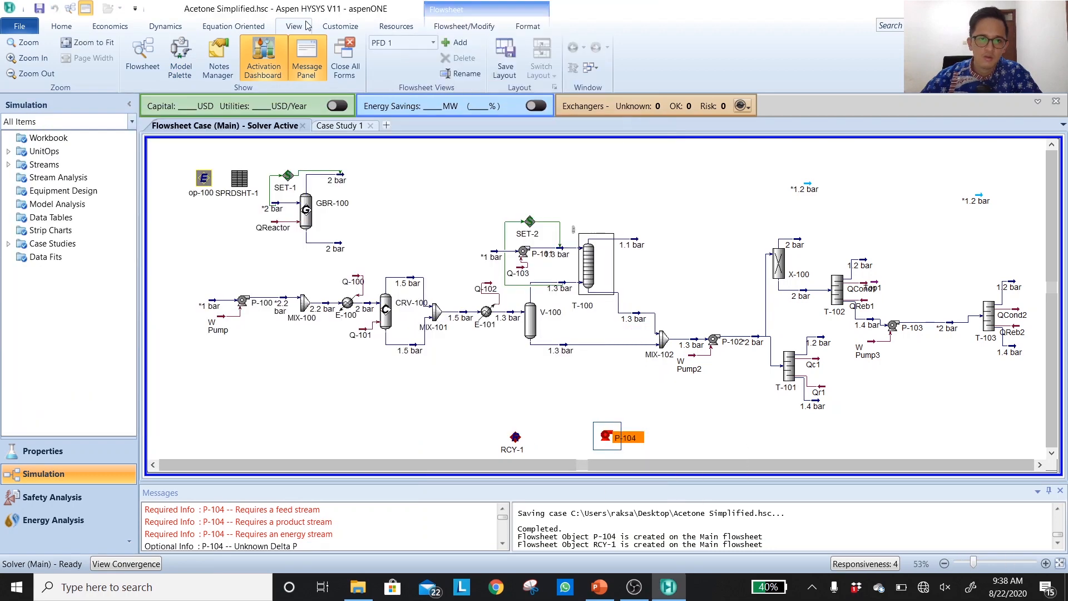
left_click(484, 29)
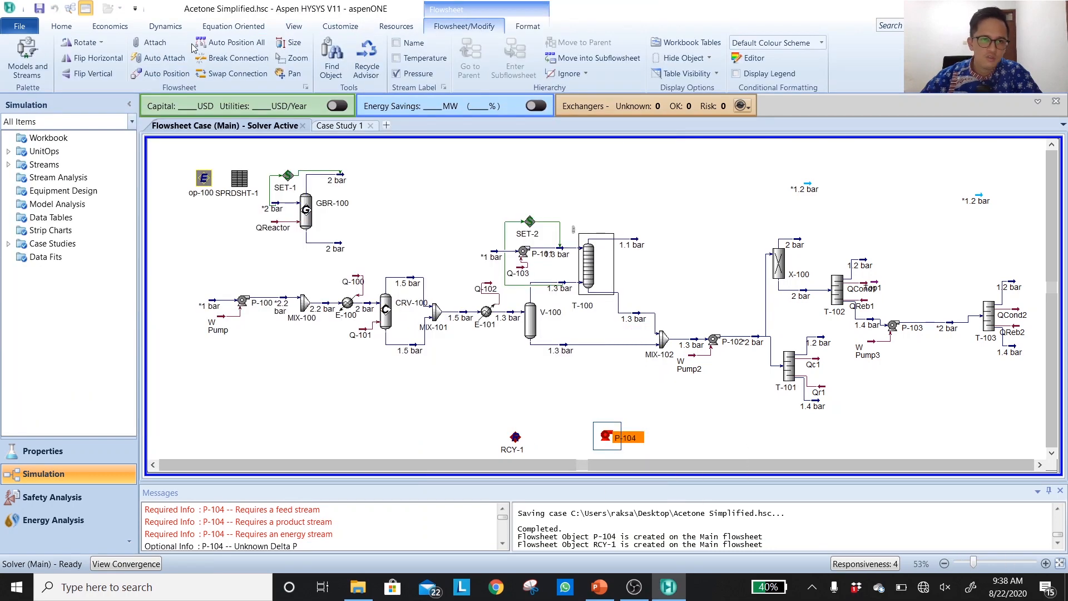
left_click(104, 58)
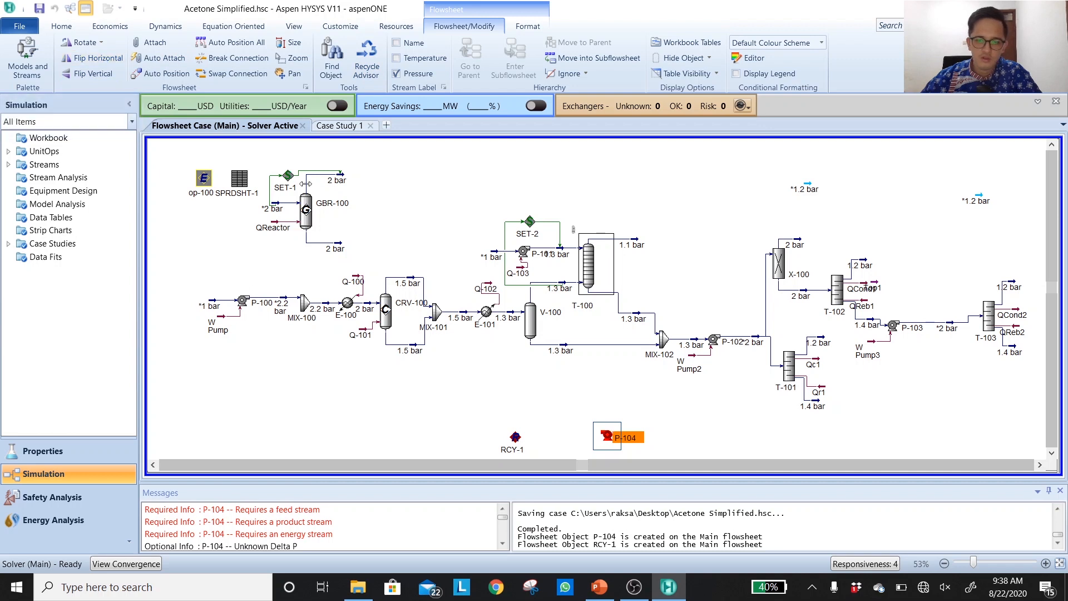
left_click(624, 419)
left_click(612, 436)
left_click(932, 383)
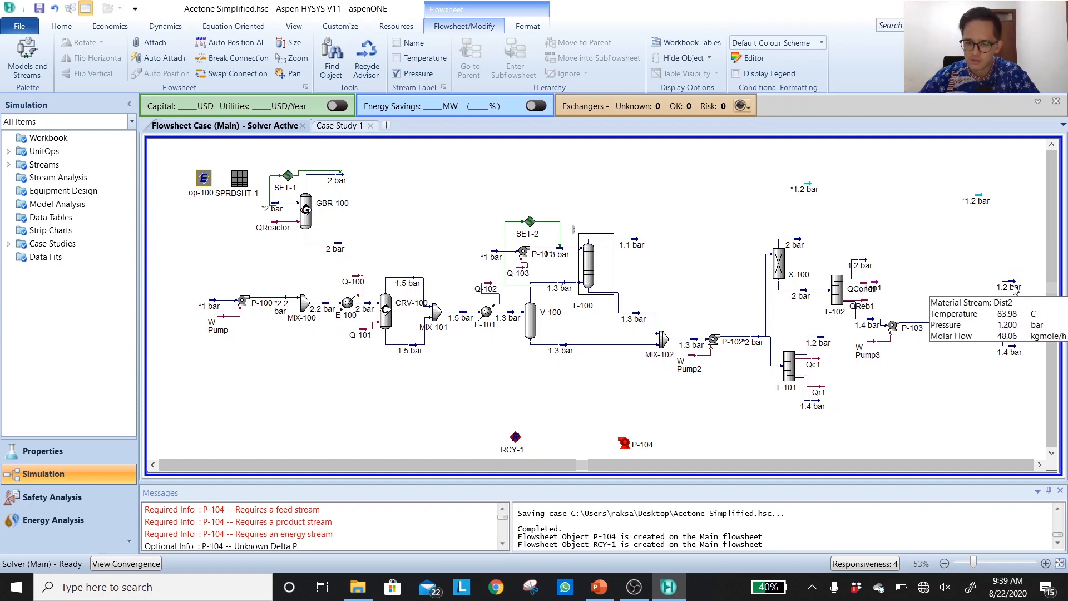
Connect Dist2 to P-104, the pump outlet to RCY-1, and run RCY-1's outlet stream back below mixer MIX-100, aligning the blocks
key("ctrl")
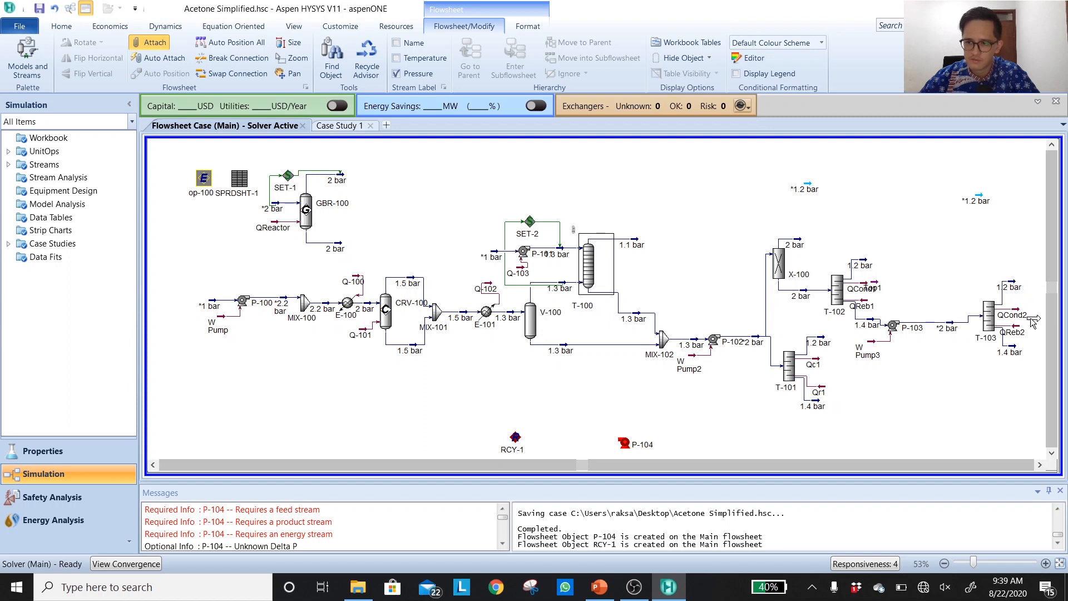
left_click_drag(1013, 282, 284, 363)
left_click_drag(630, 449, 632, 440)
left_click_drag(514, 437, 506, 430)
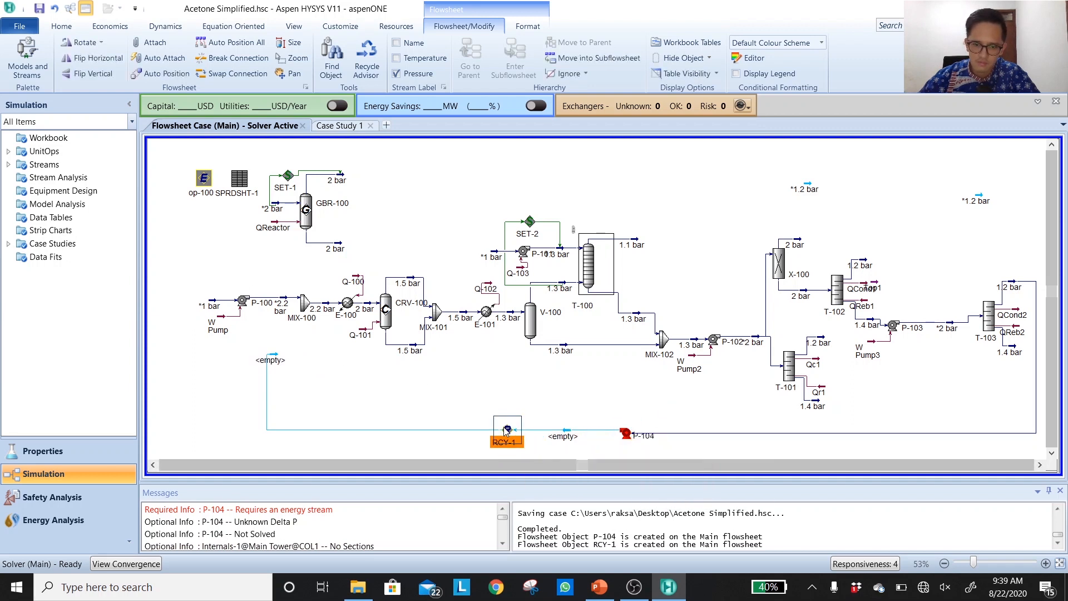
Attach a new energy stream to pump P-104 and name it W Pump4
left_click(643, 454)
key("ctrl")
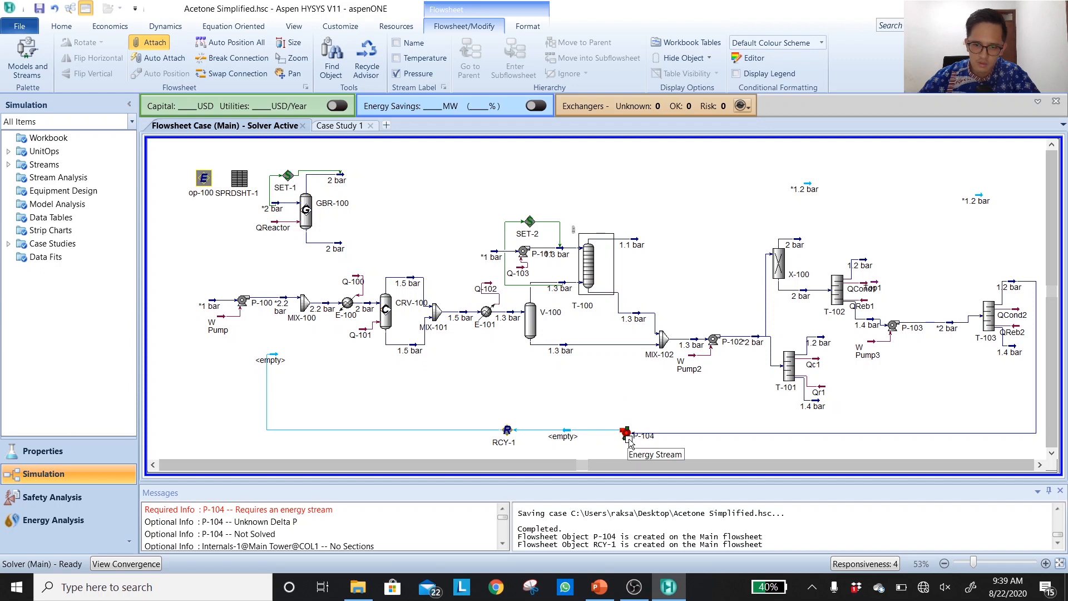
left_click_drag(629, 438, 648, 449)
left_click(647, 401)
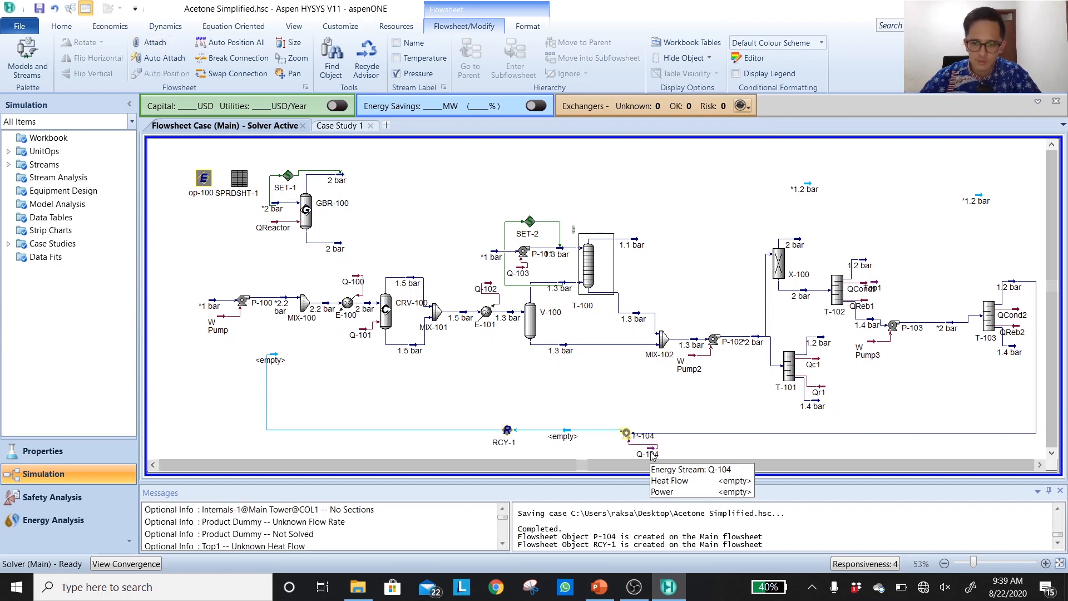
mouse_move(228, 331)
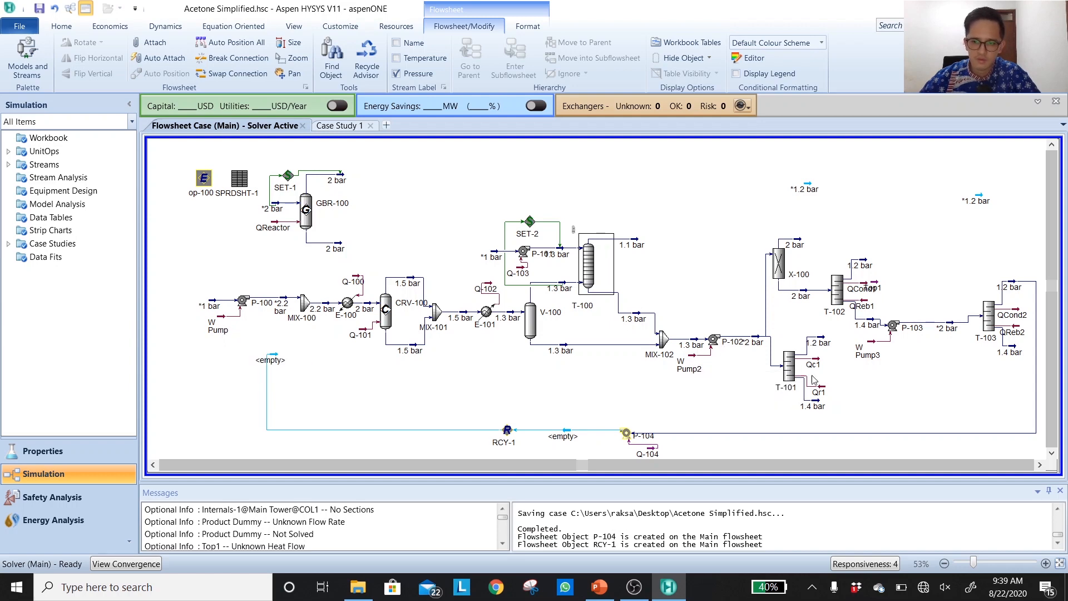
double_click(647, 453)
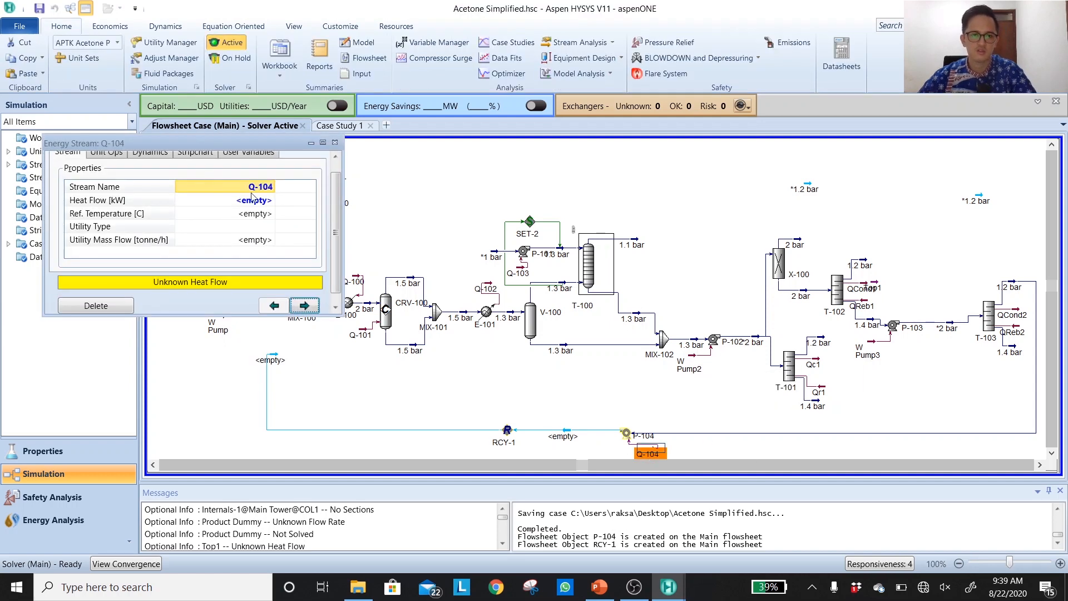
type("W")
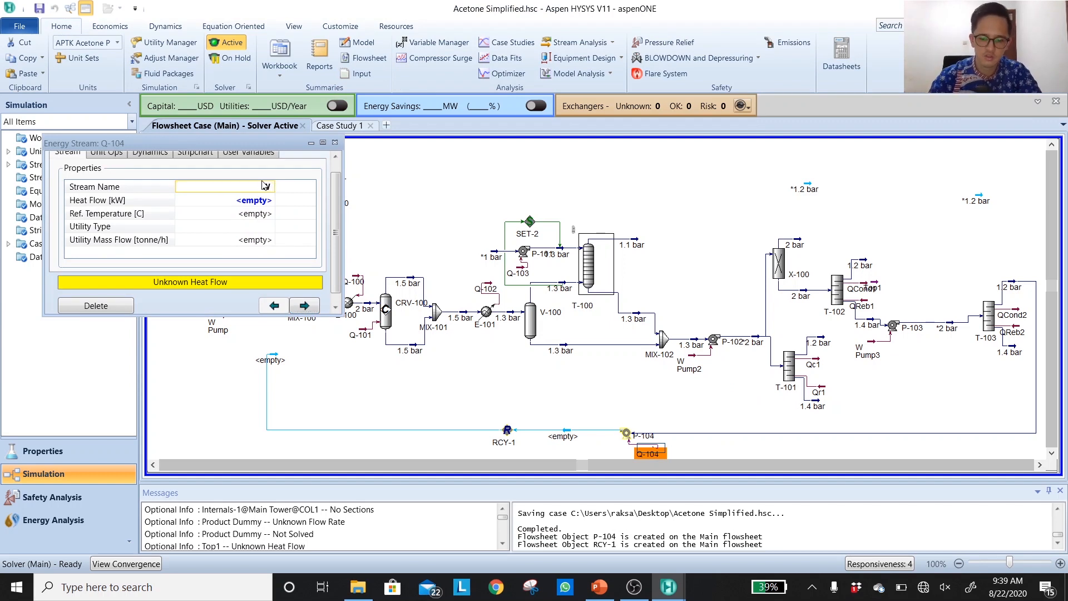
type(" Pump4")
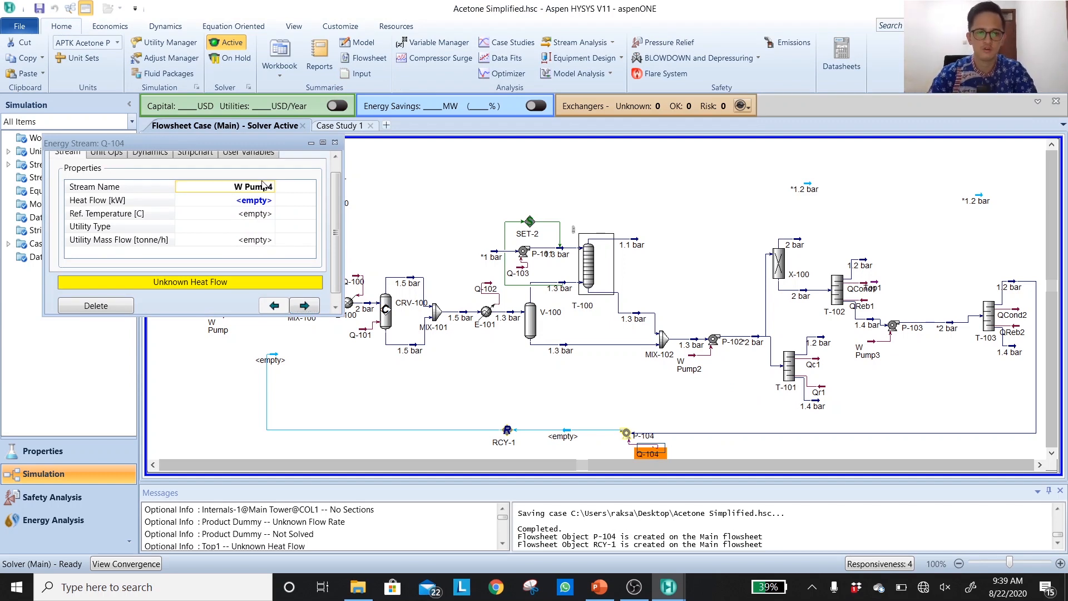
key("Return")
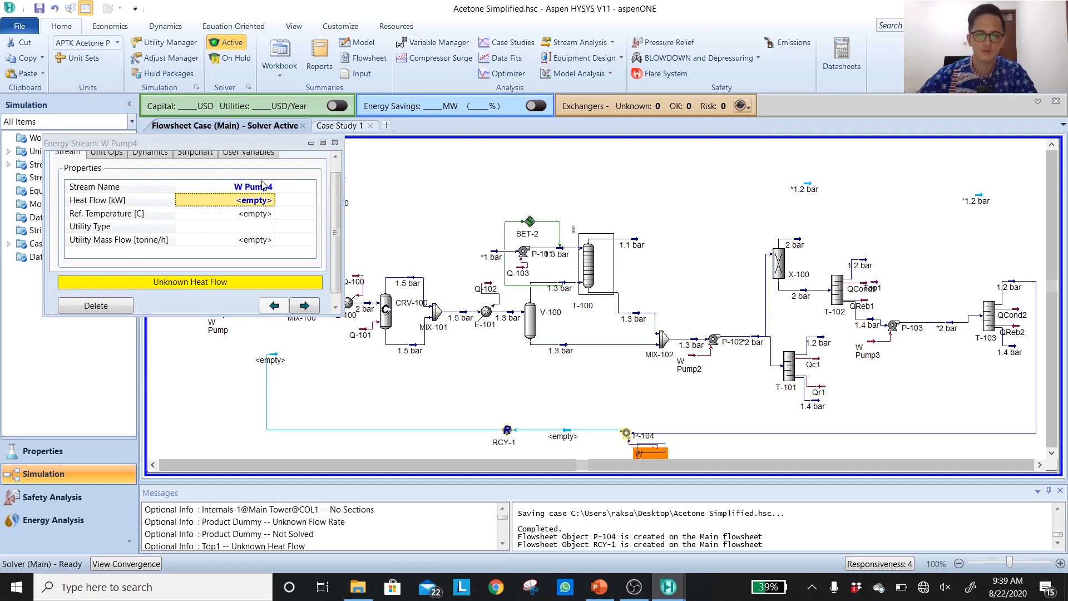
left_click(335, 143)
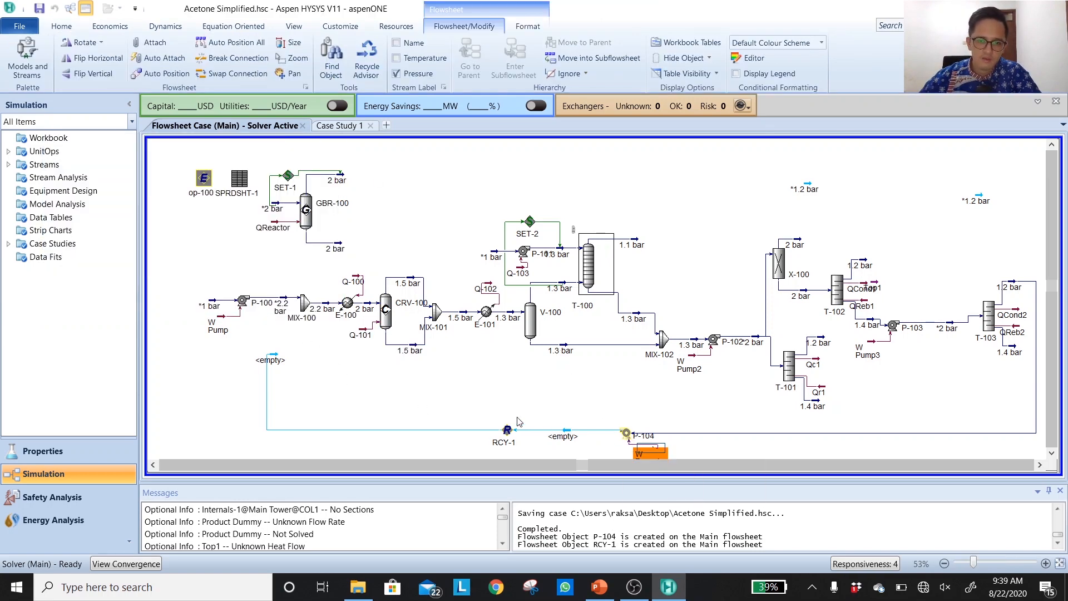
Switch the flowsheet stream labels from pressure to stream names
left_click(313, 361)
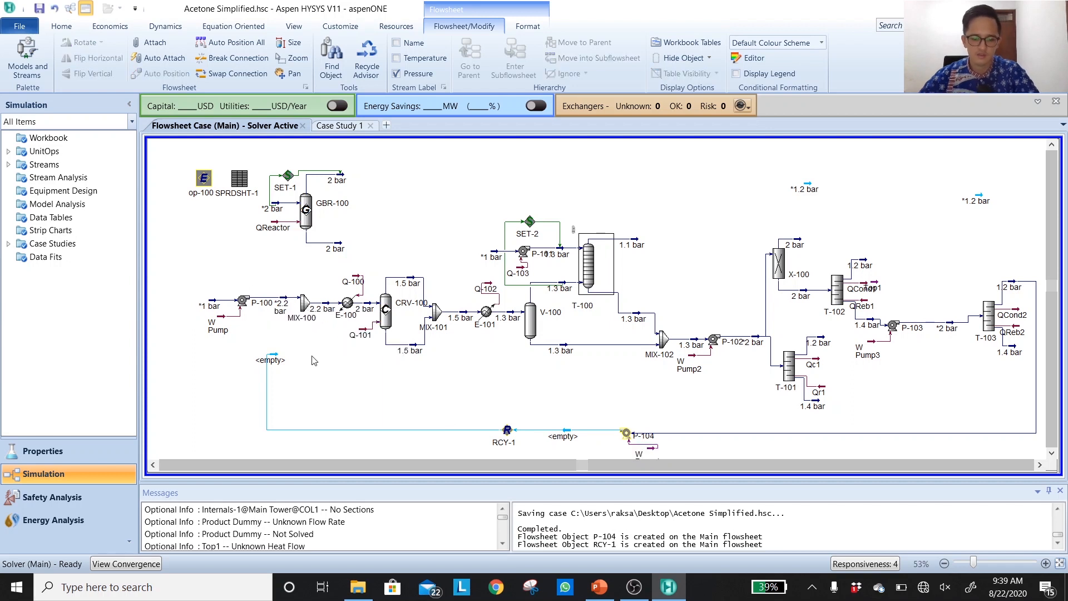
key("shift+n")
left_click_drag(283, 300, 288, 300)
left_click(279, 275)
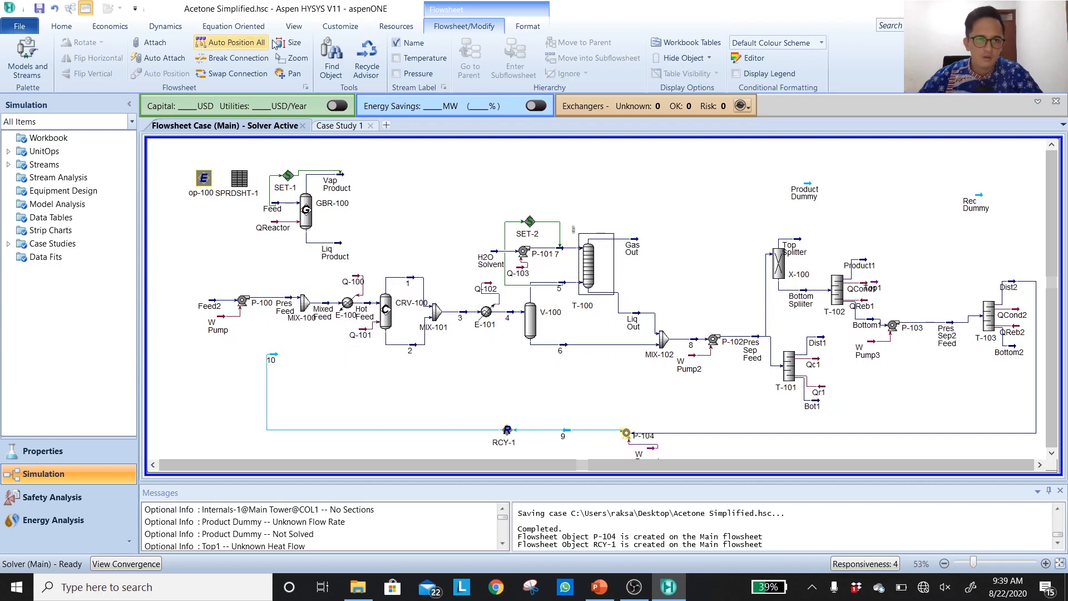
Place a Set operation on the flowsheet above stream 9, between RCY-1 and P-104, and close the model palette
left_click(294, 26)
left_click(183, 57)
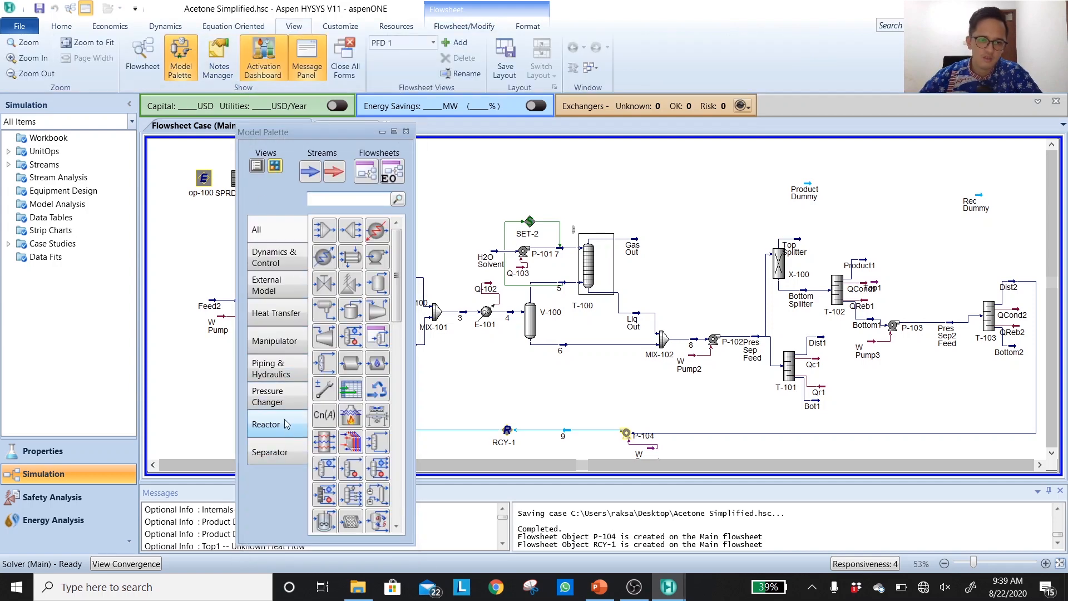
left_click(278, 397)
left_click(286, 340)
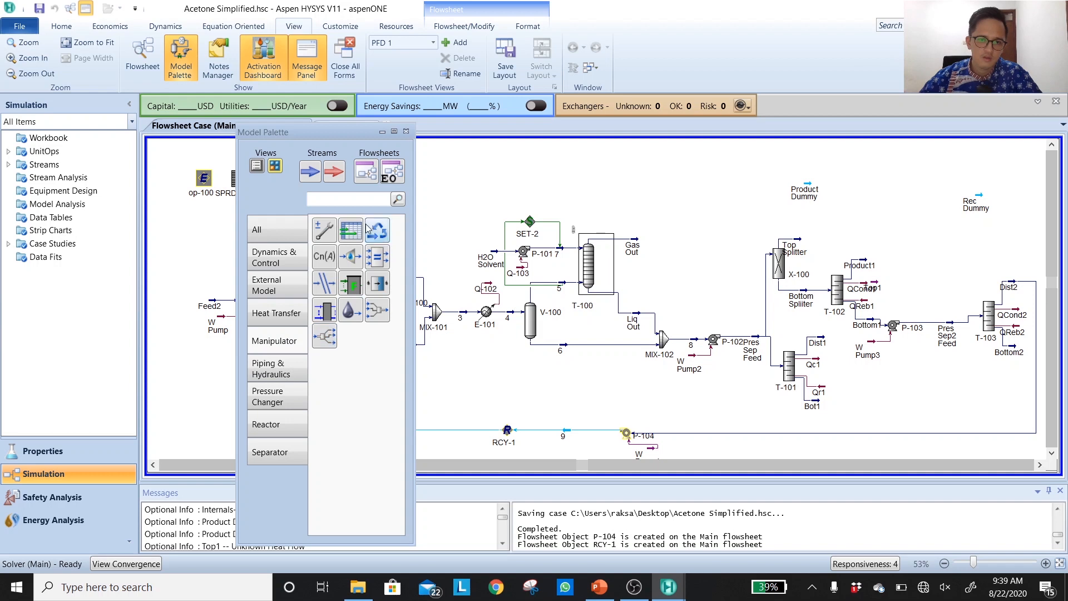
left_click(324, 257)
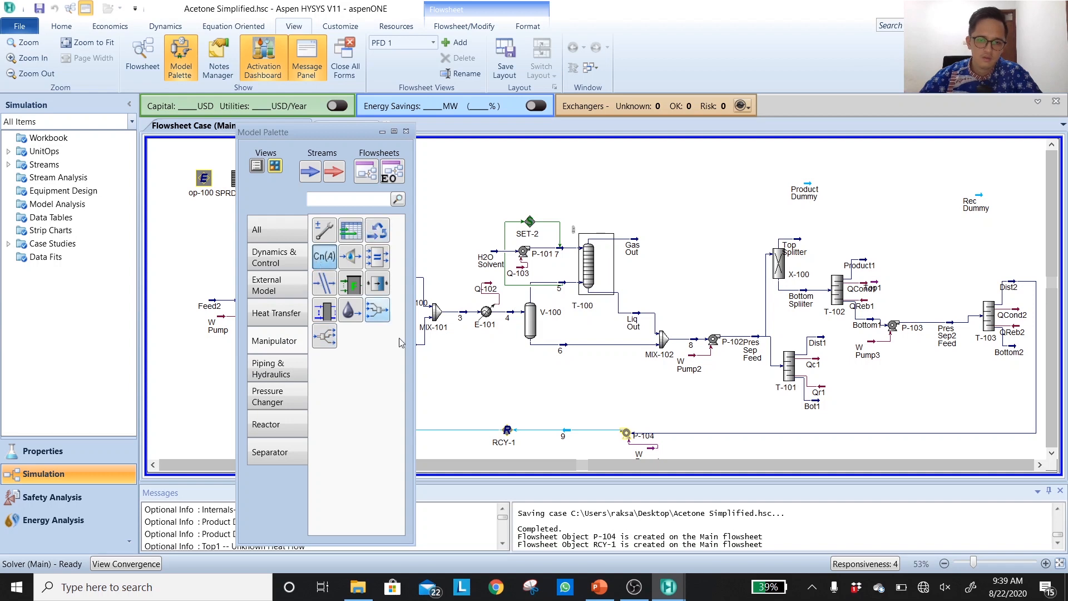
left_click(592, 407)
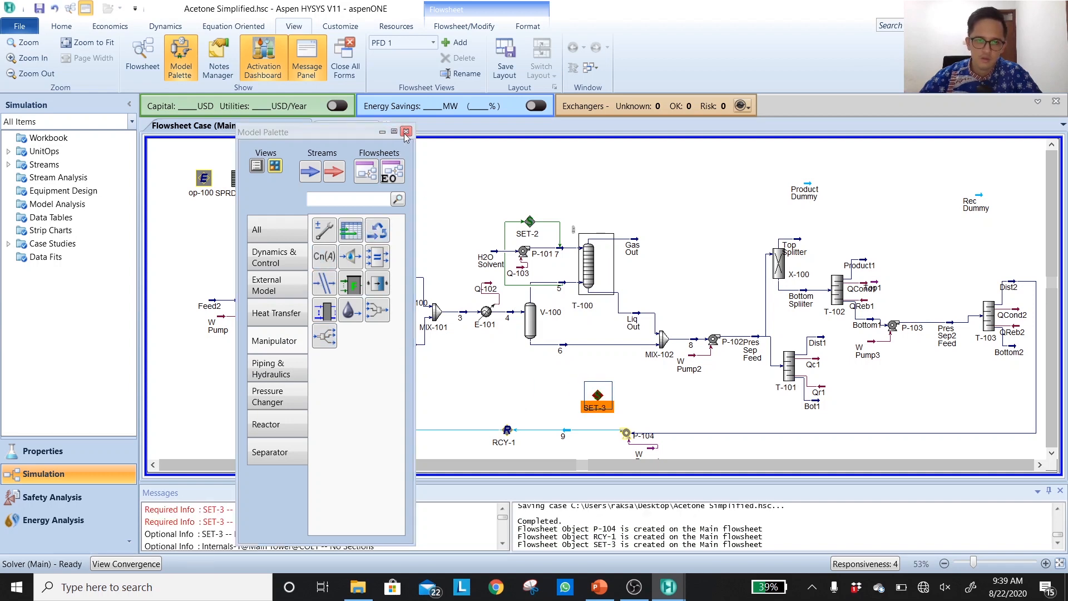
left_click(406, 131)
Set the pressure of stream 9 as the target variable of SET-3
mouse_move(567, 439)
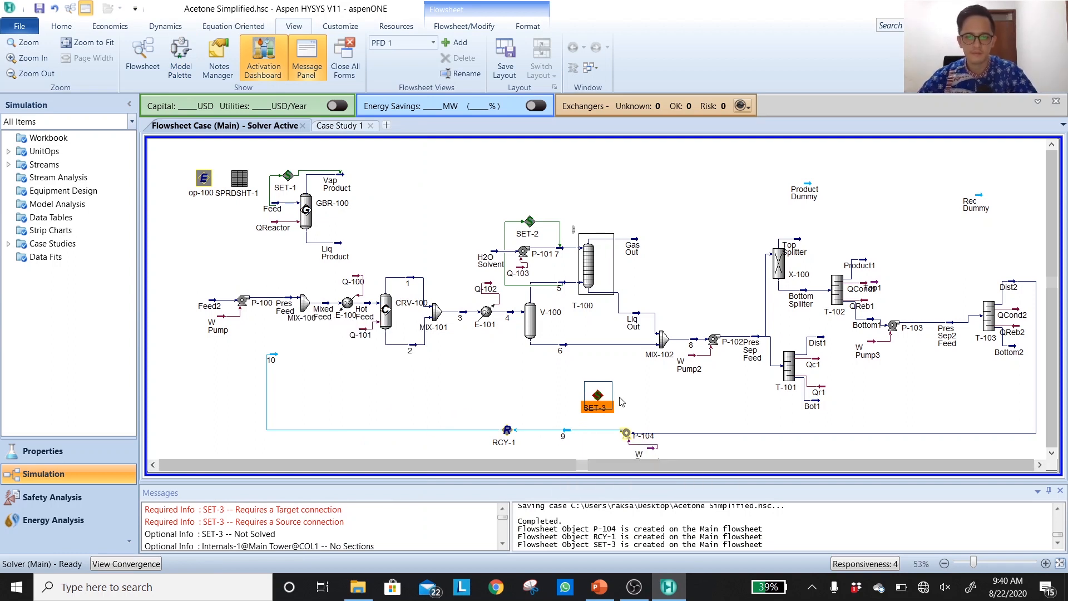
left_click(588, 400)
double_click(595, 398)
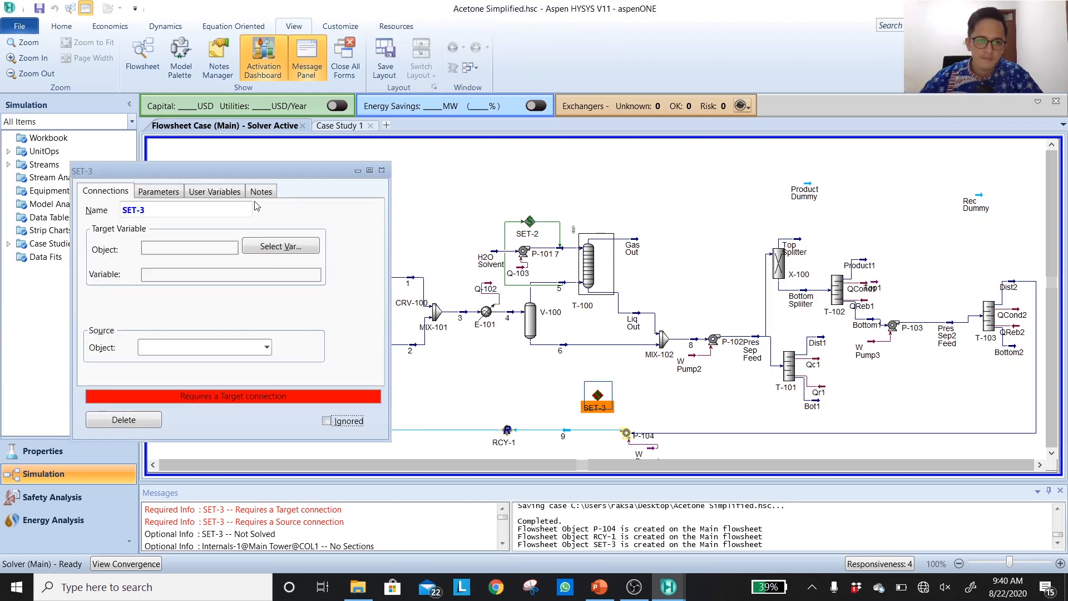
left_click_drag(258, 178, 858, 253)
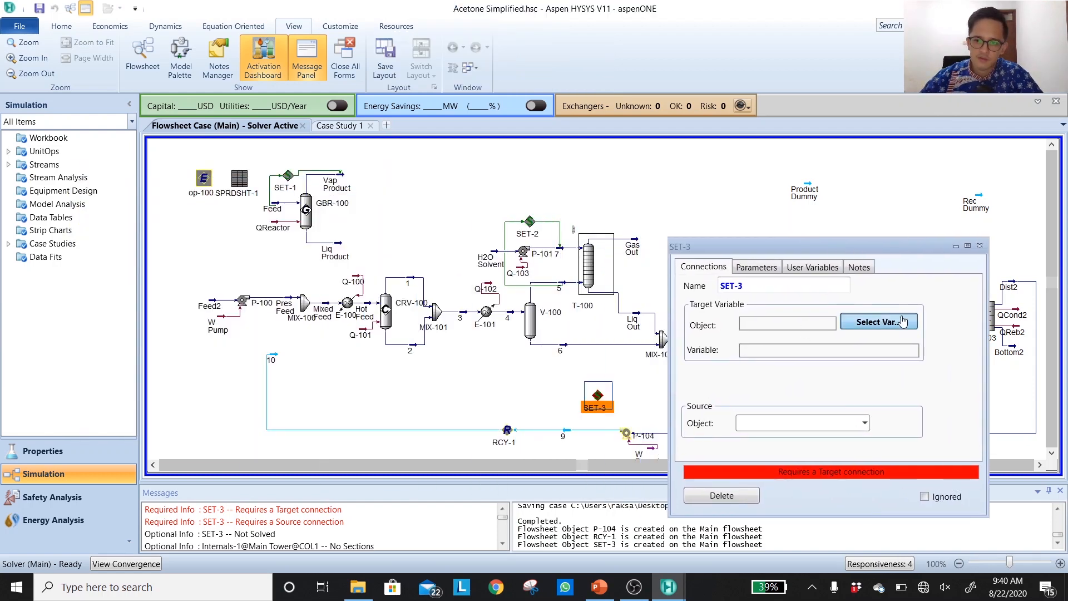
left_click(843, 321)
left_click(450, 301)
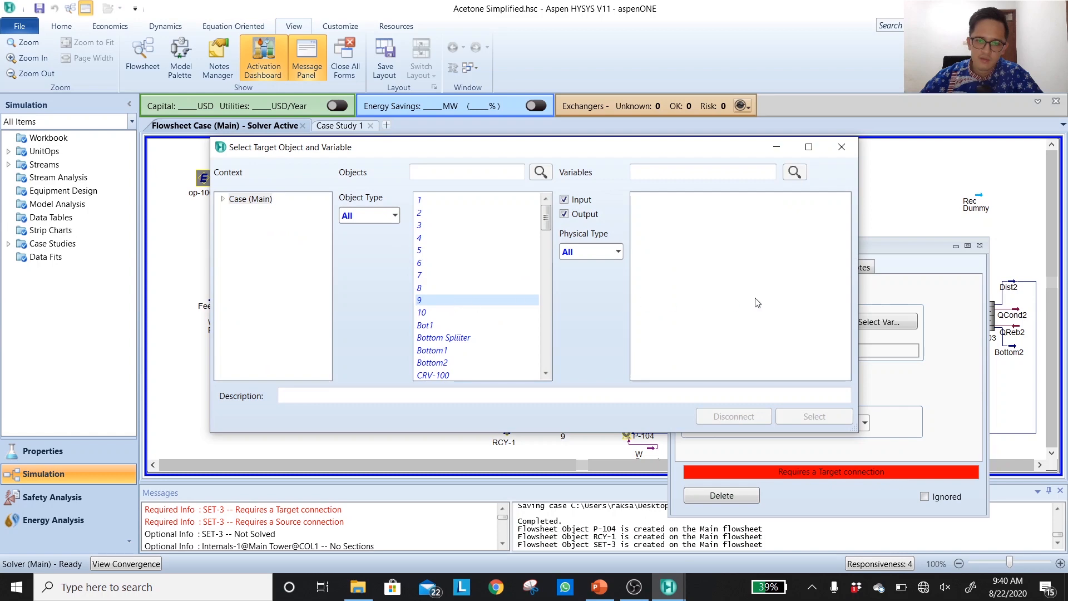
scroll(684, 322, "down", 10)
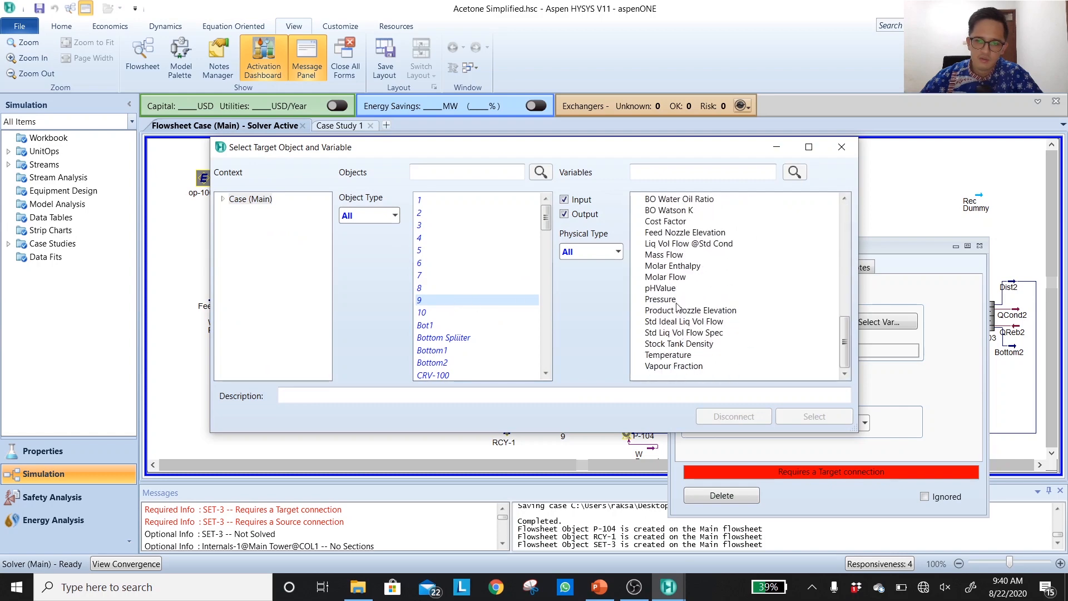
left_click(676, 302)
left_click(814, 416)
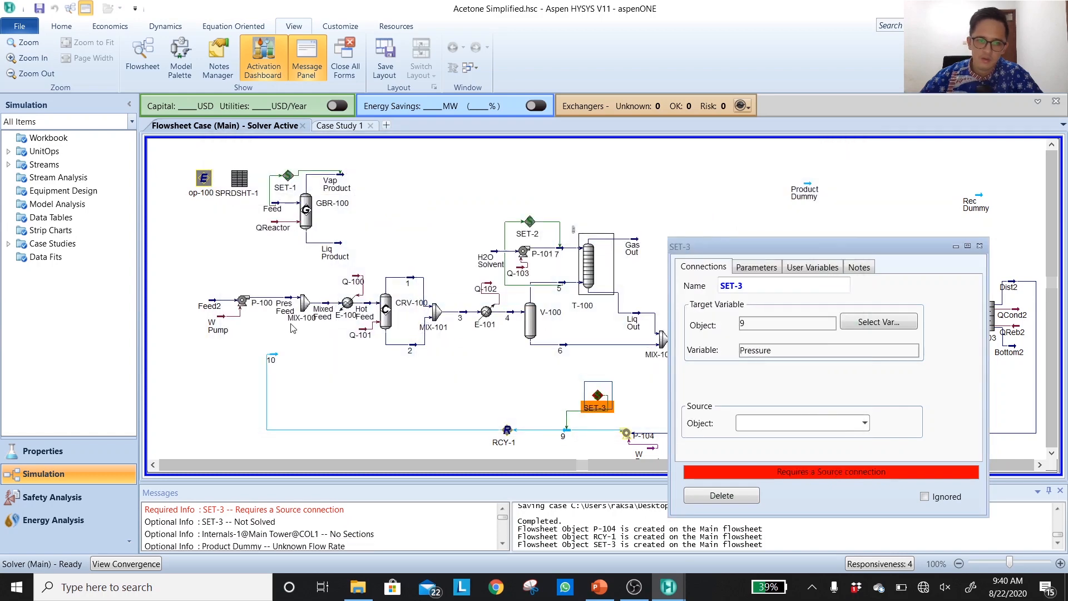
Choose Pres Feed as SET-3's source object and close its property window
left_click(865, 424)
scroll(789, 328, "down", 5)
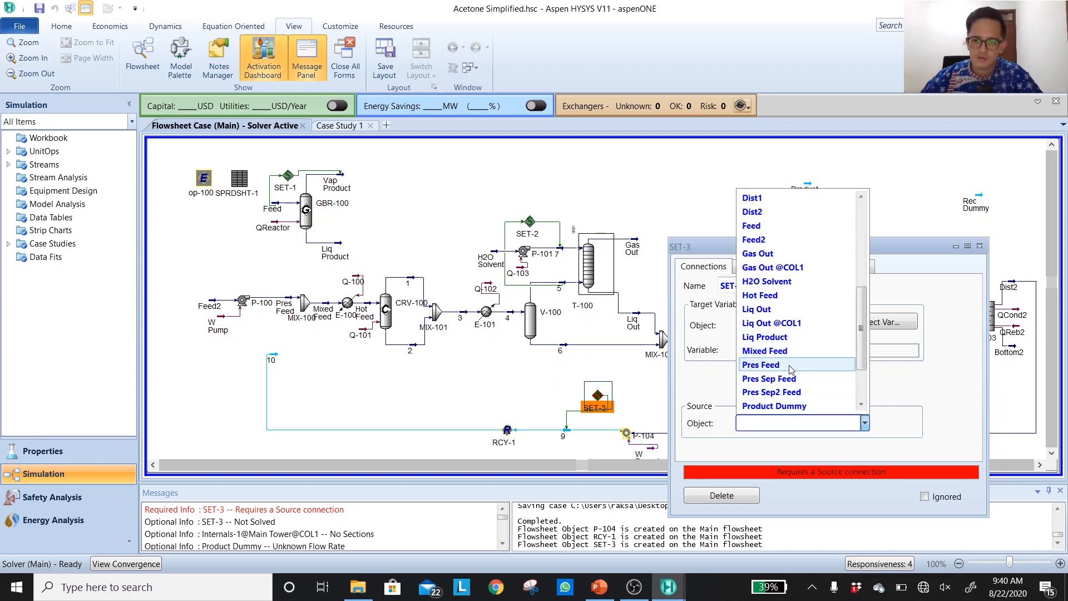
left_click(817, 364)
left_click(979, 246)
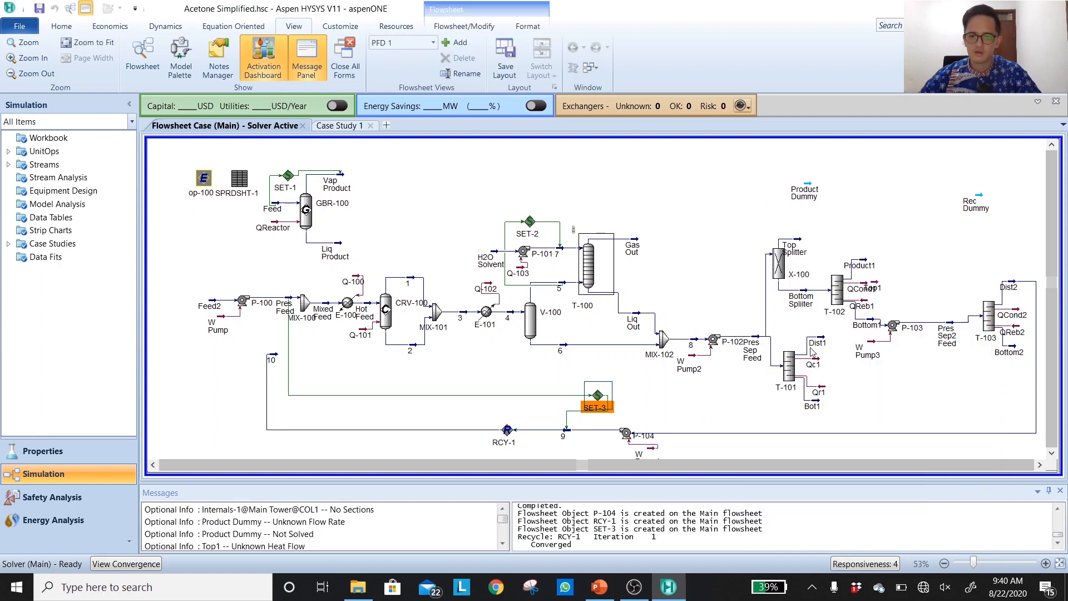
Switch the flowsheet stream labels to pressure and save the case
key("shift+p")
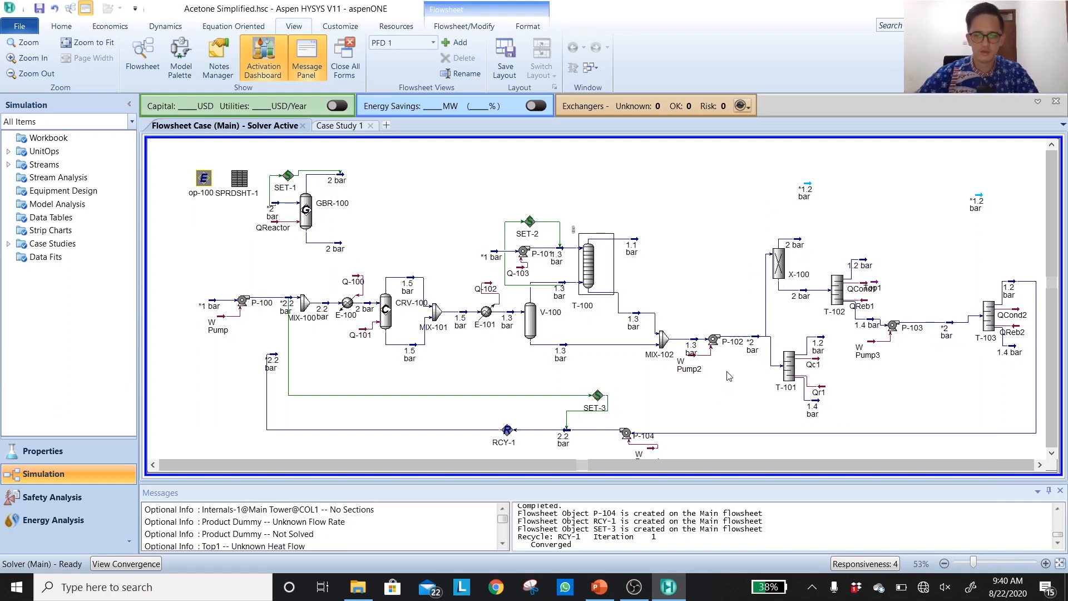
left_click(38, 9)
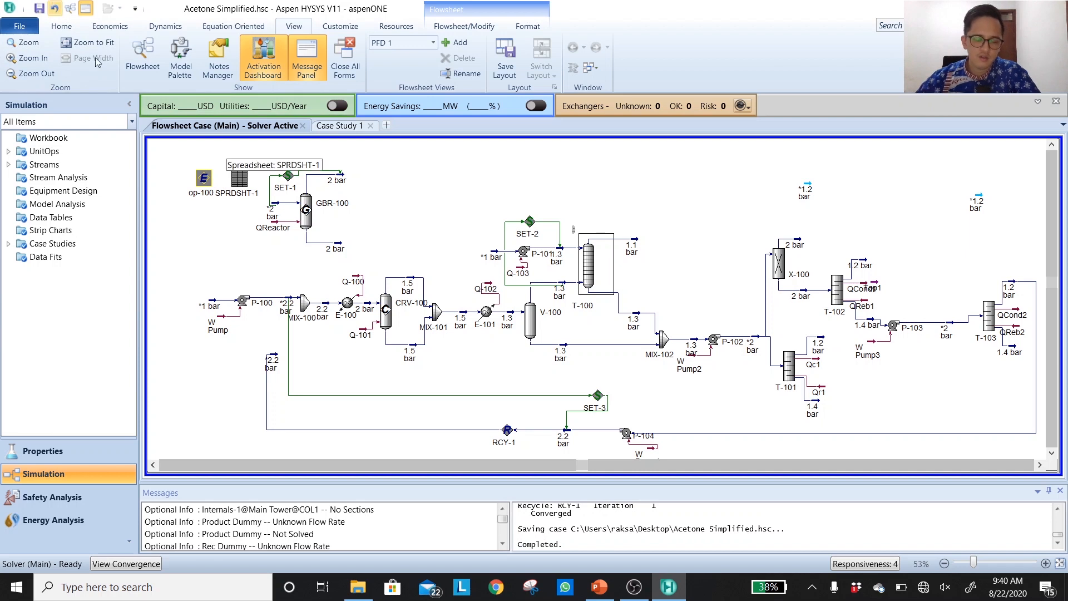
Nudge RCY-1's outlet stream slightly left and move the H2O Solvent stream farther from pump P-101, then clear the selection
left_click(278, 362)
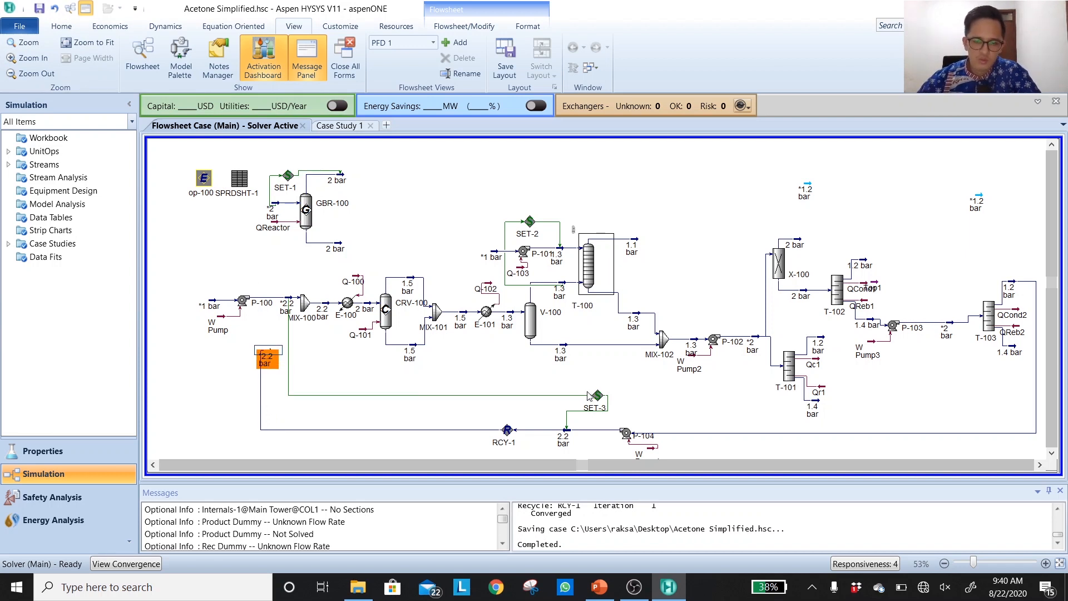
mouse_move(589, 411)
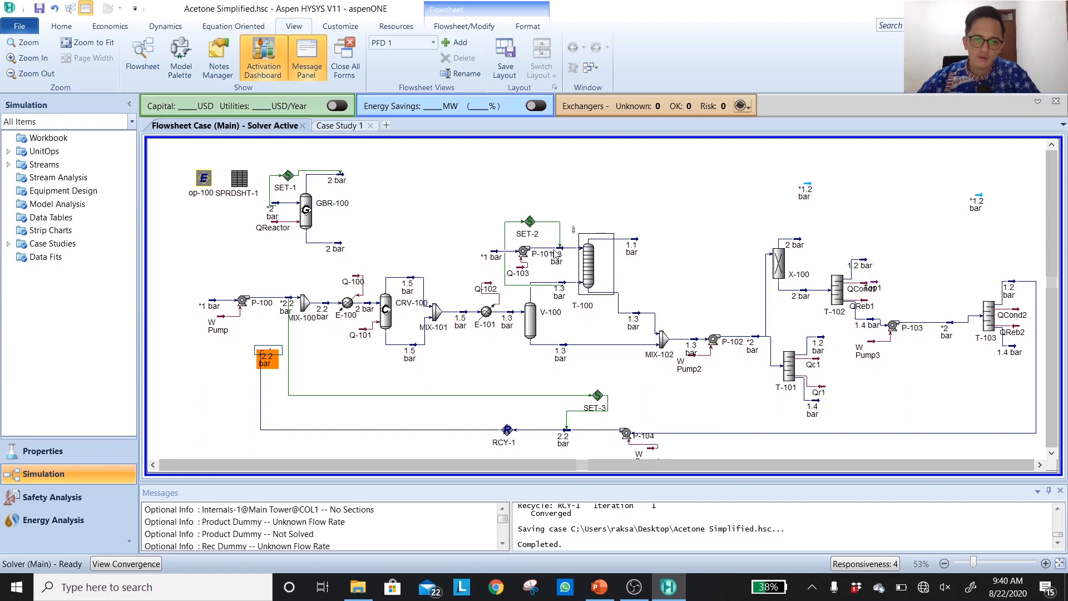
left_click(486, 252)
left_click_drag(485, 251, 460, 251)
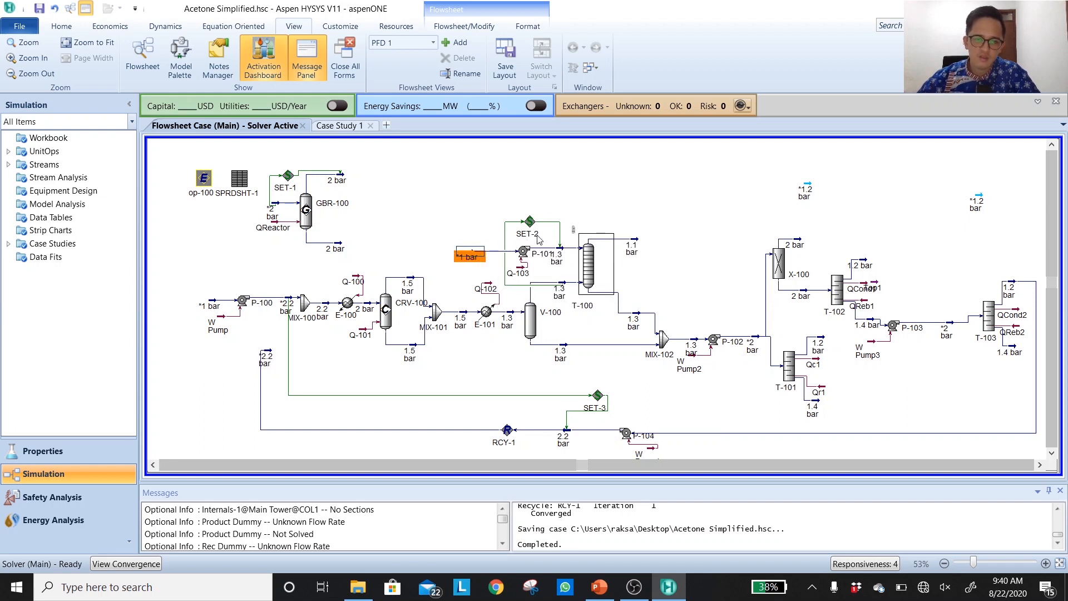
left_click(632, 181)
Switch the stream labels to mass flow and inspect the mass flow specification of the H2O Solvent stream
key("shift+m")
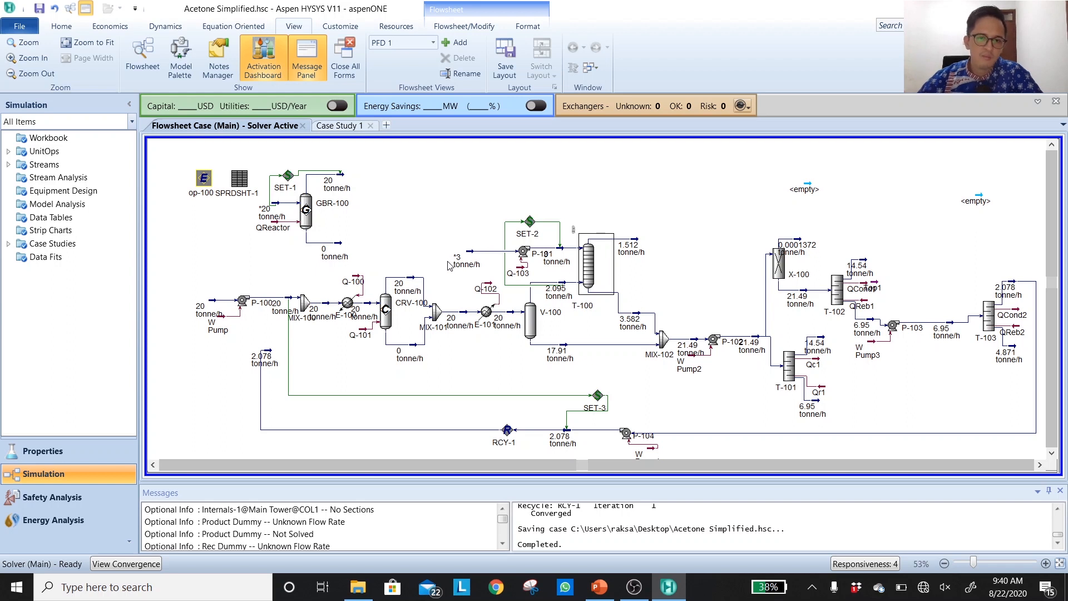
mouse_move(479, 258)
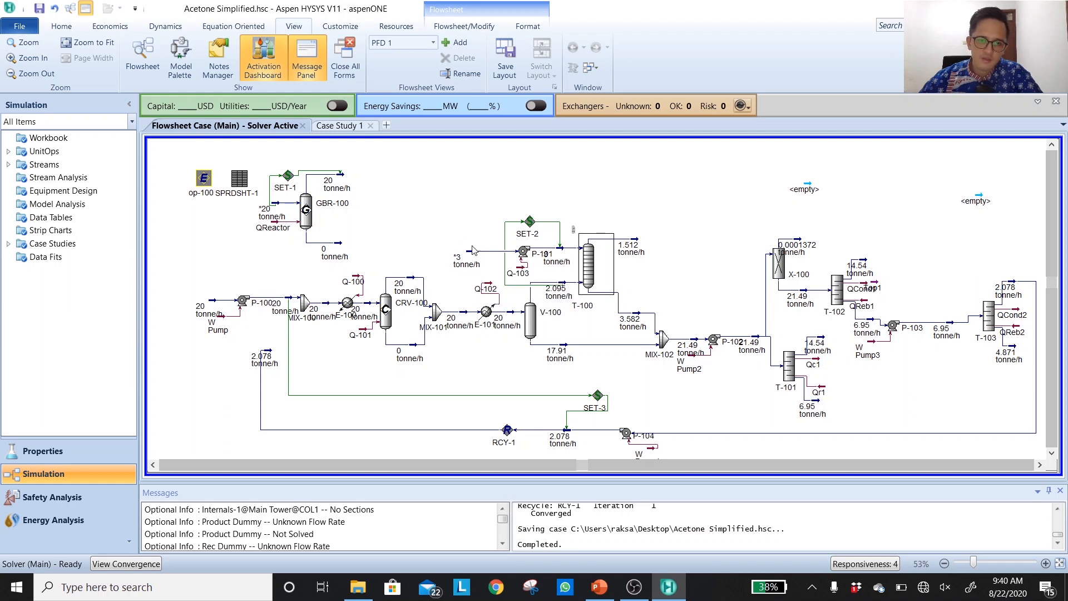
left_click(473, 256)
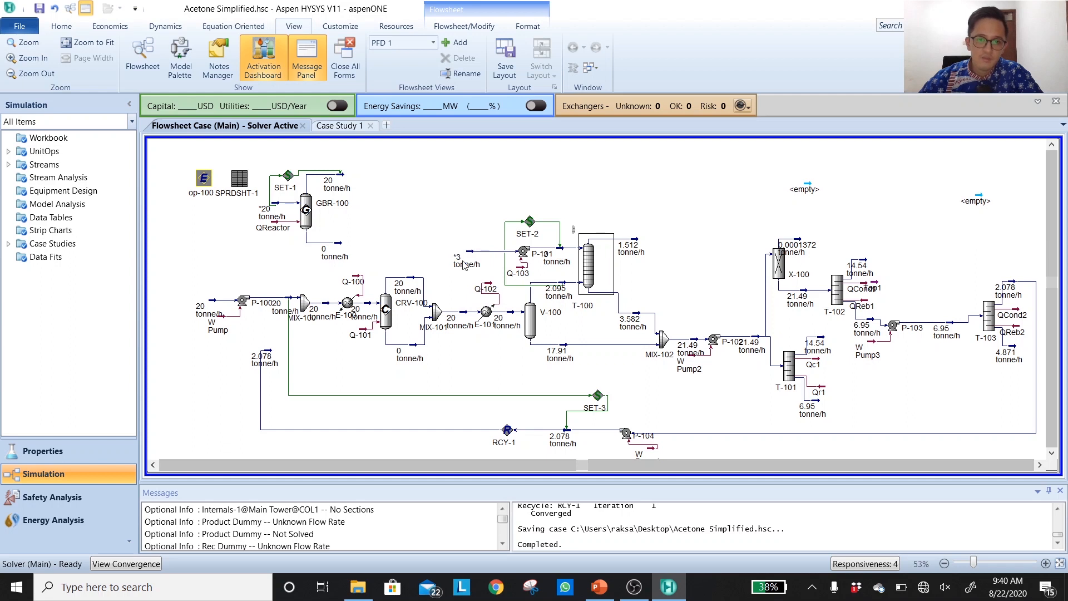
mouse_move(477, 260)
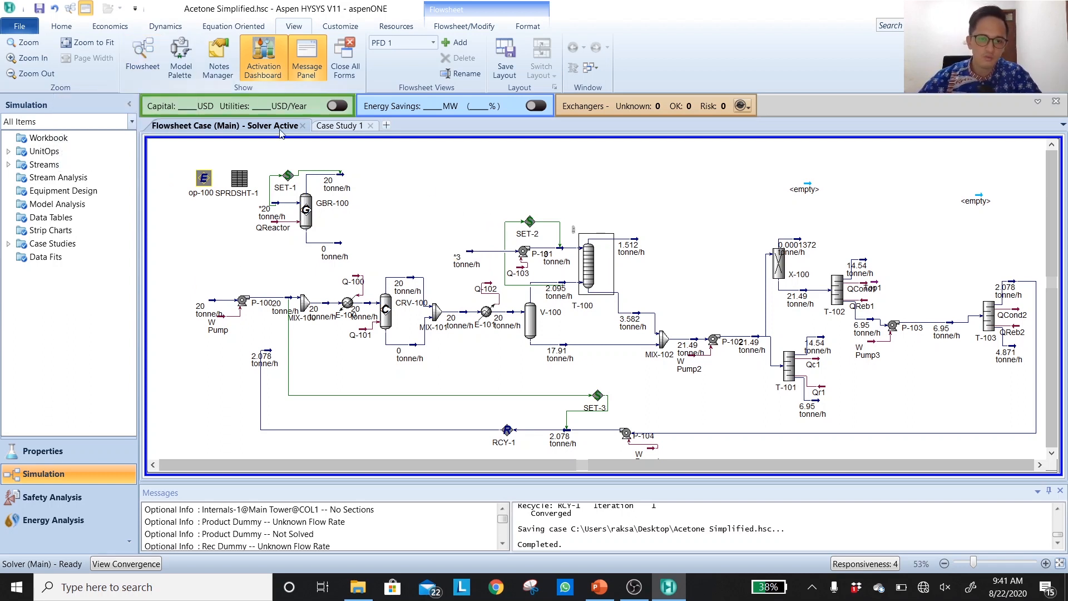
double_click(466, 266)
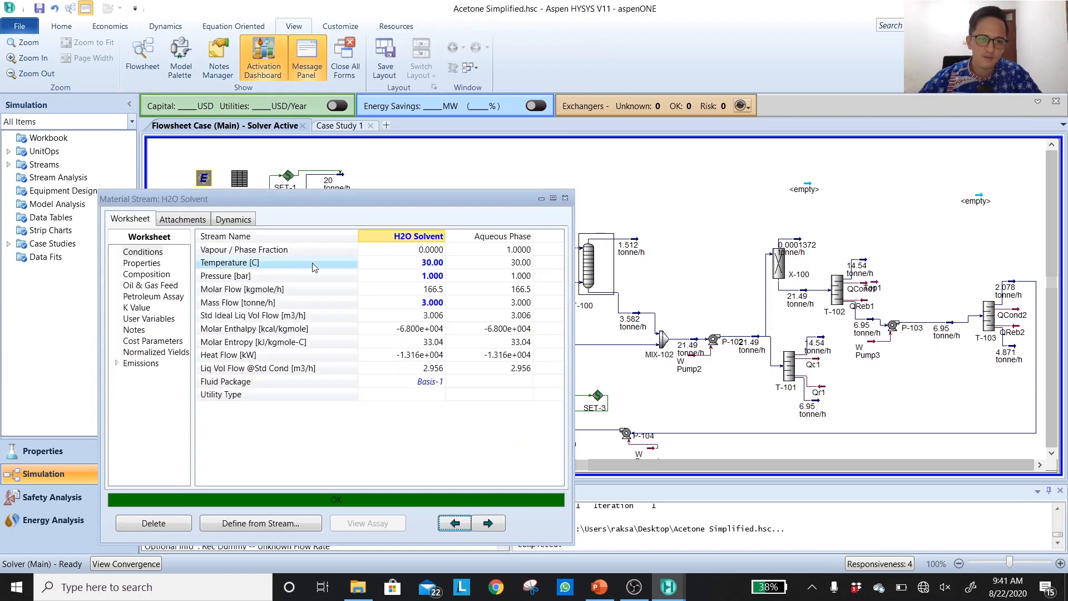
left_click(430, 303)
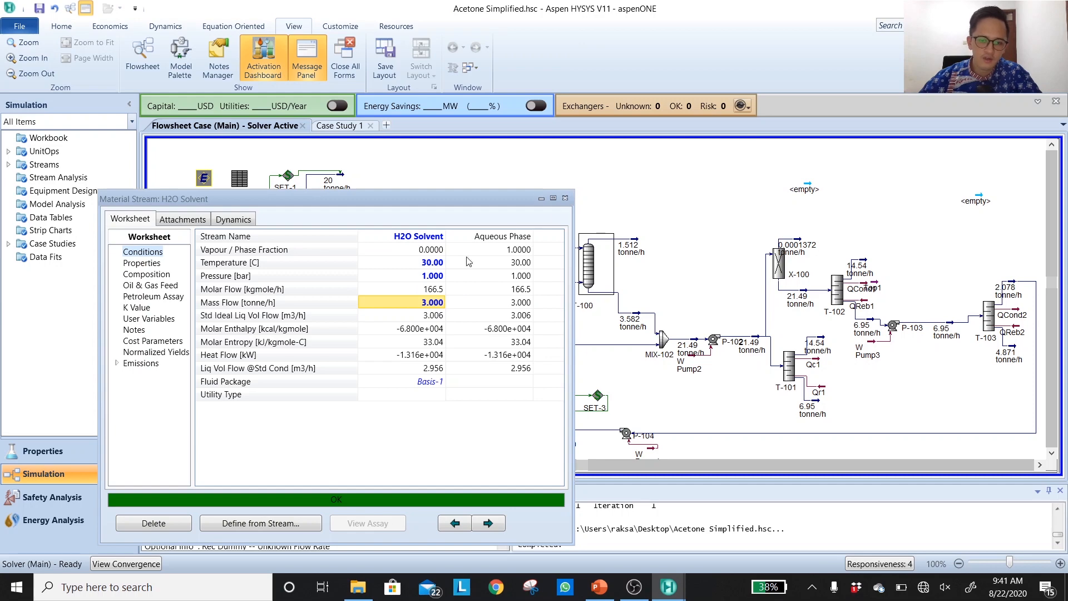
left_click(565, 198)
Place another Set operation on the flowsheet beside the H2O Solvent stream and close the model palette
mouse_move(270, 366)
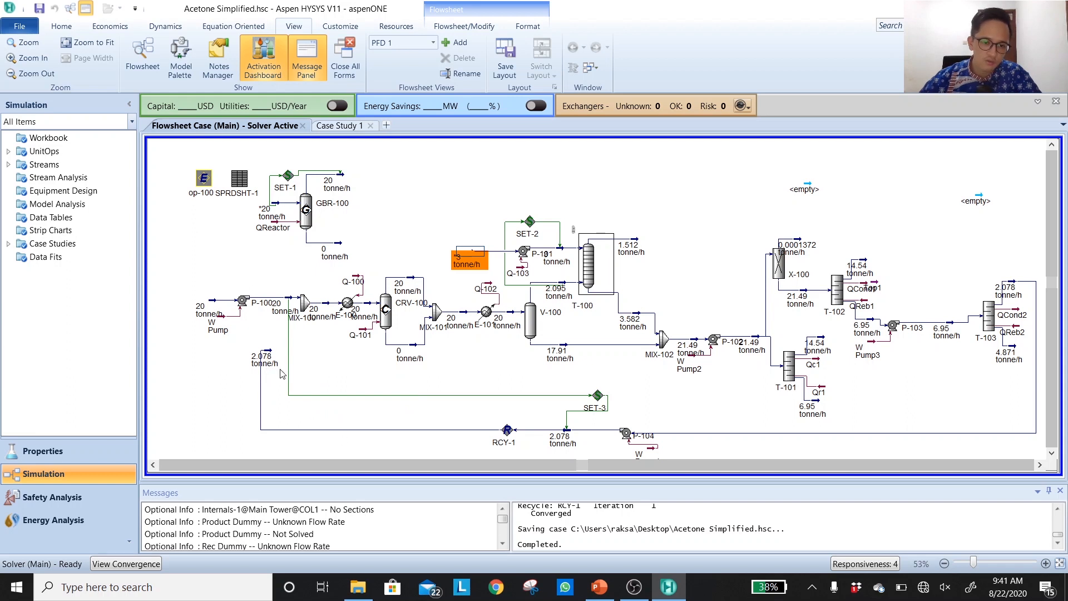
mouse_move(309, 298)
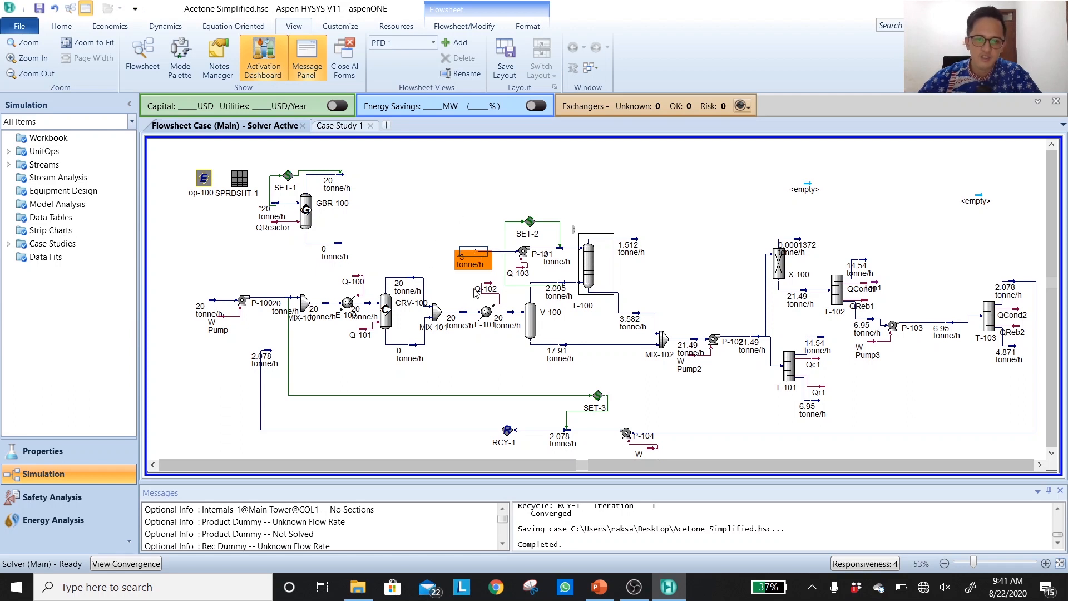
mouse_move(473, 264)
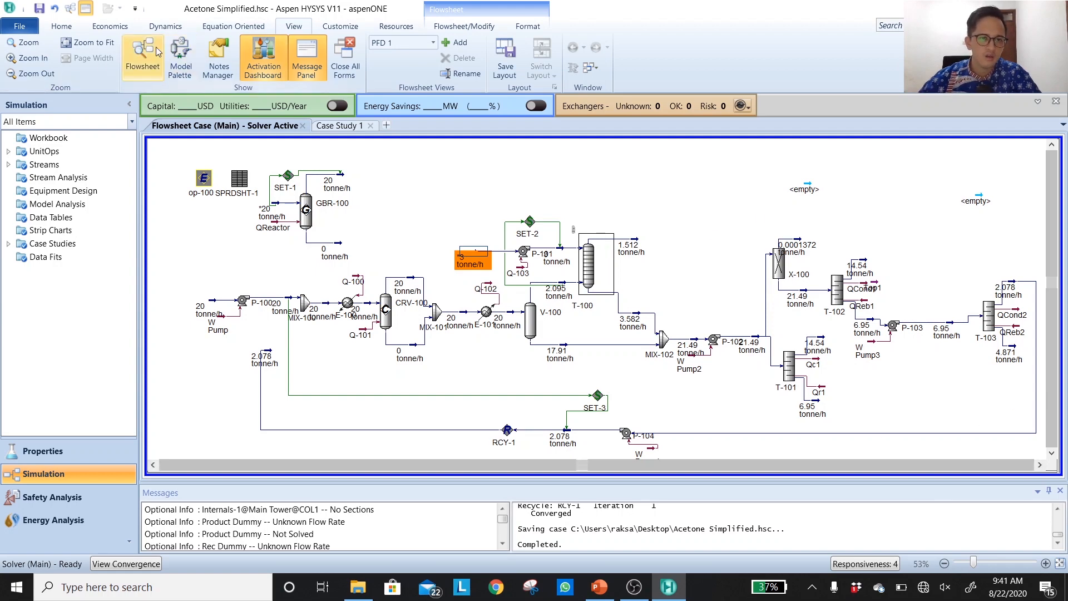
left_click(192, 58)
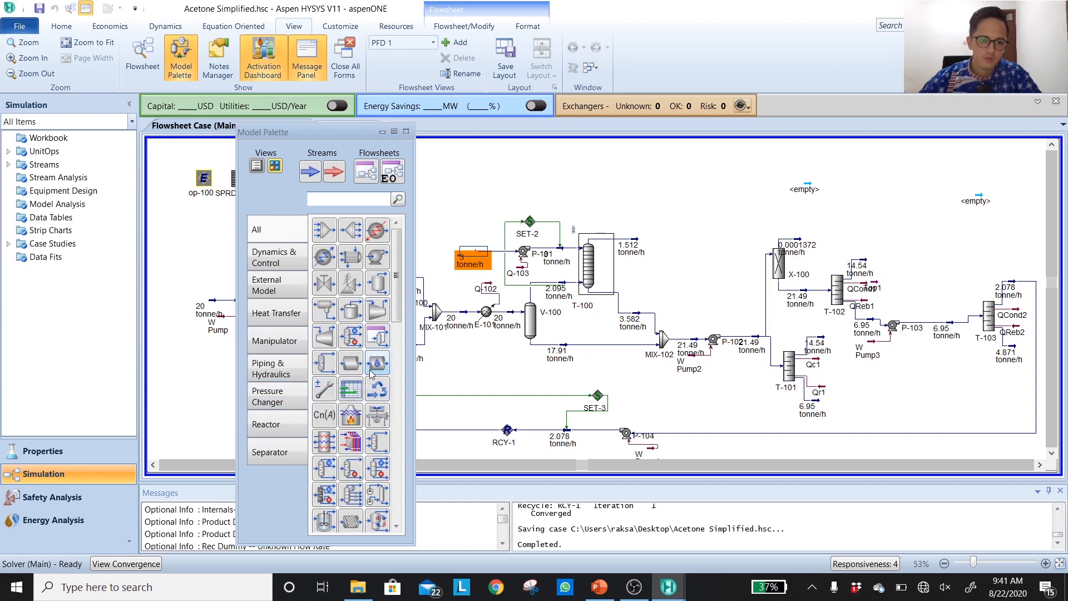
left_click_drag(328, 421, 432, 247)
left_click(405, 132)
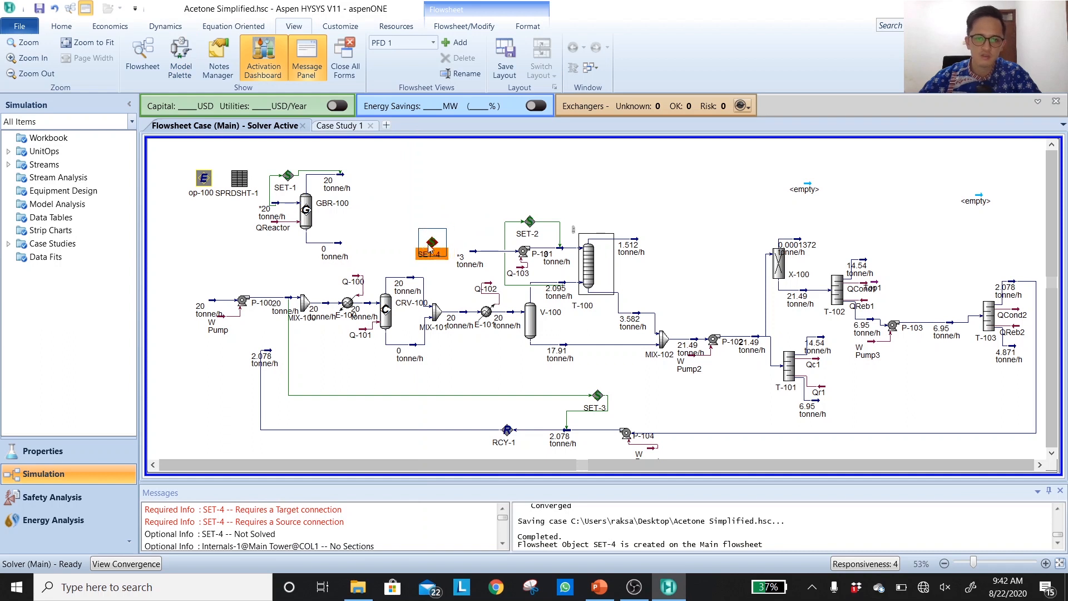
Check the stream names around absorber T-100 using name labels, then return the labels to mass flow
left_click(449, 286)
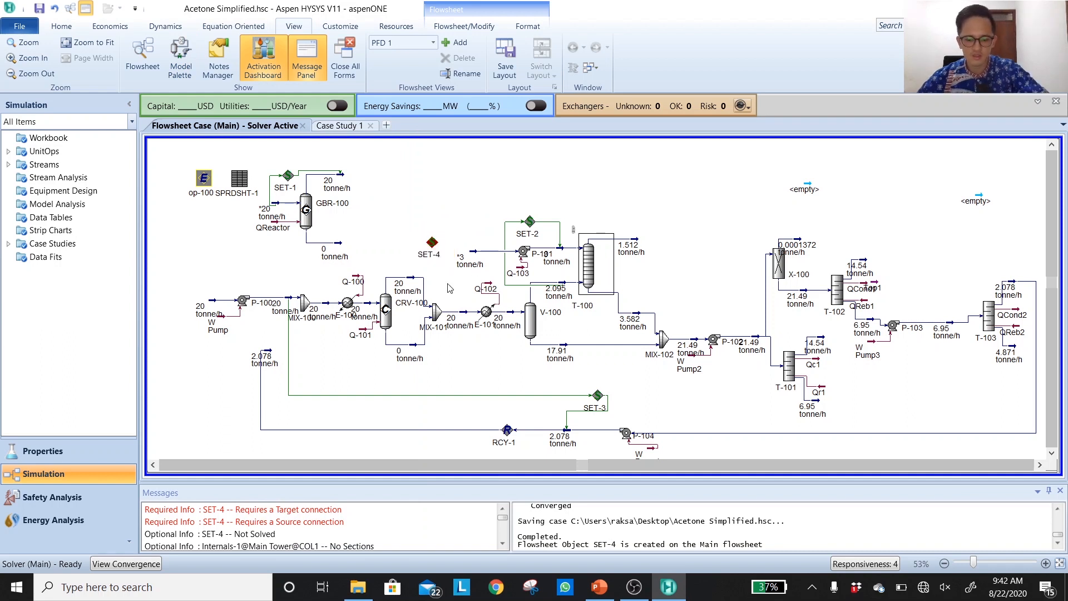
key("shift+n")
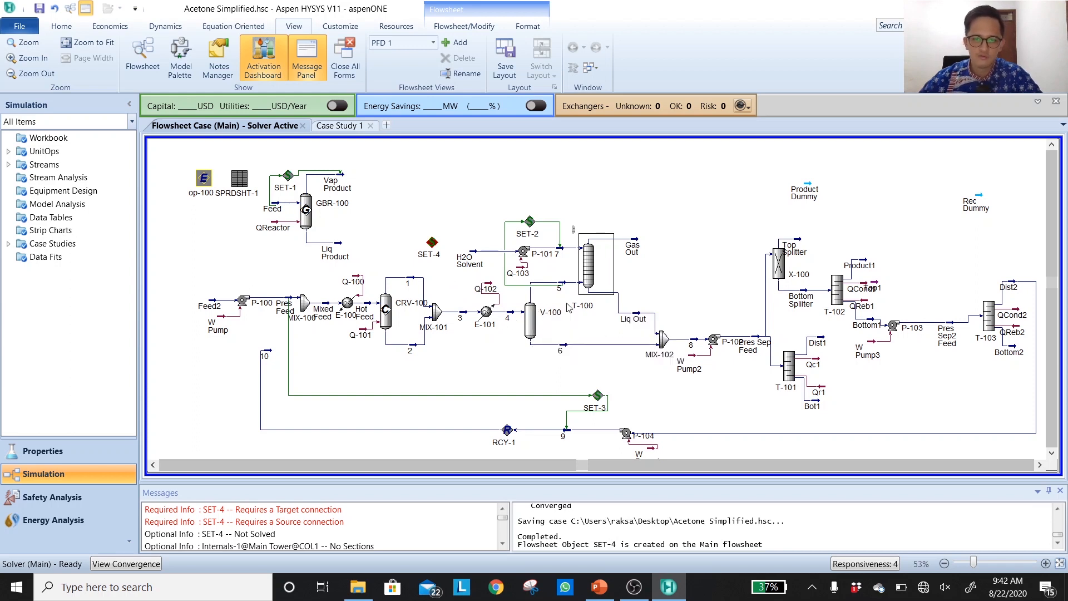
mouse_move(560, 289)
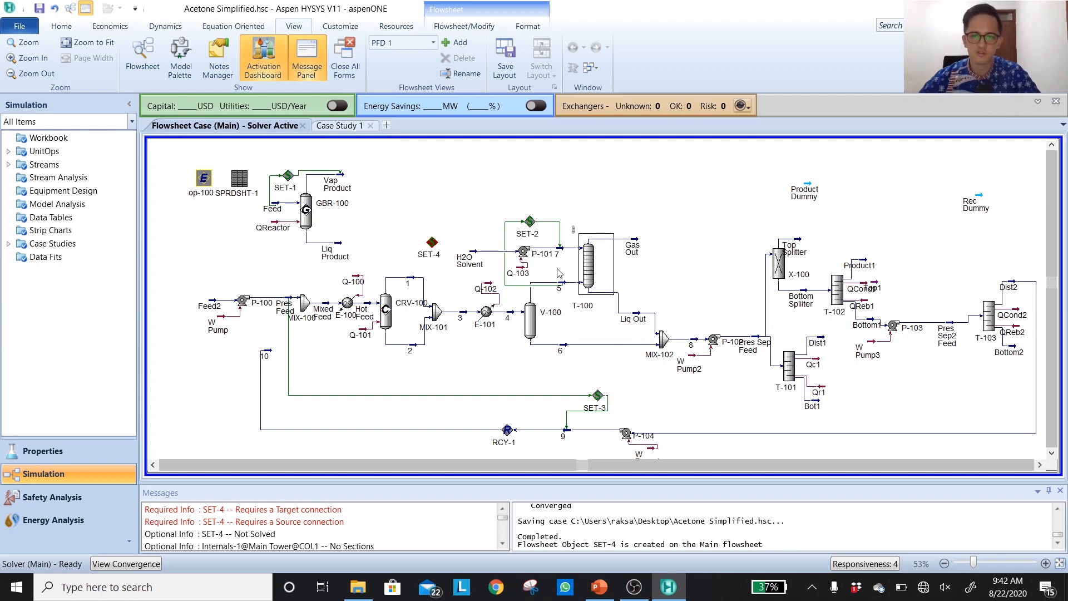
mouse_move(549, 311)
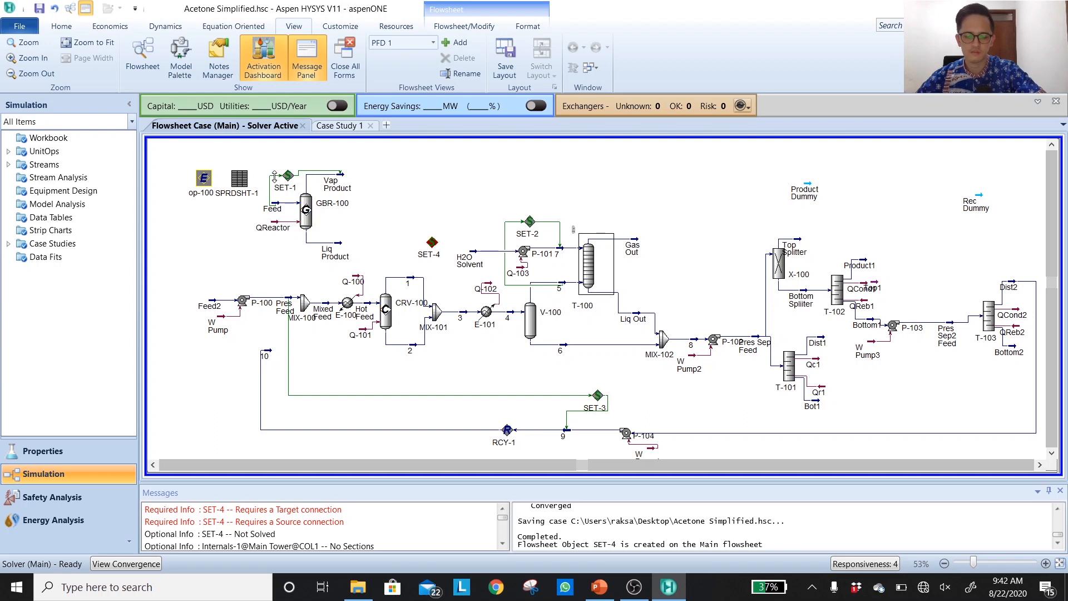
mouse_move(564, 286)
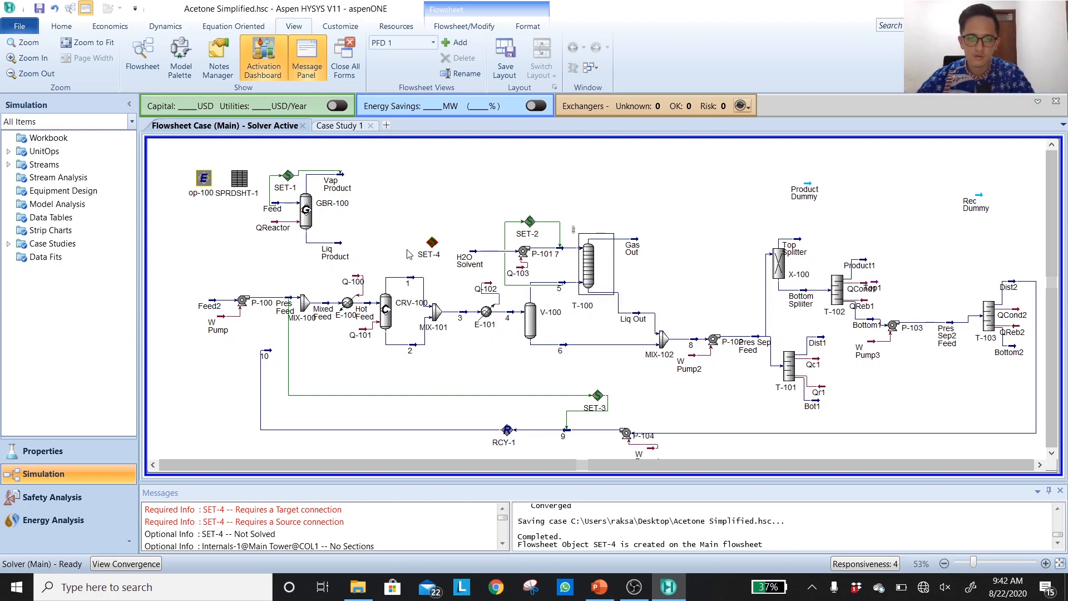
key("shift+m")
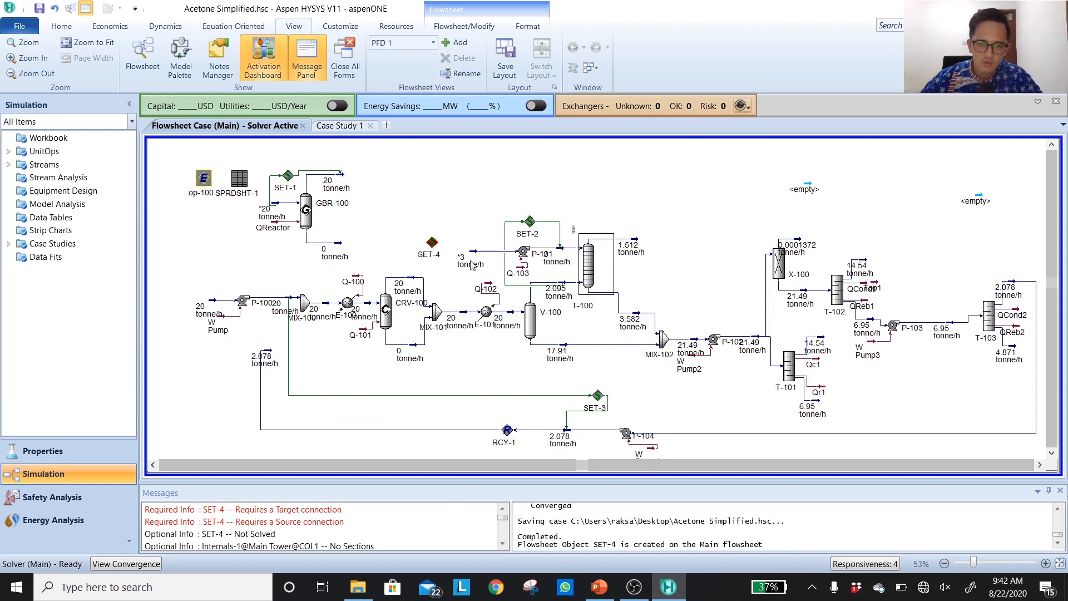
mouse_move(474, 256)
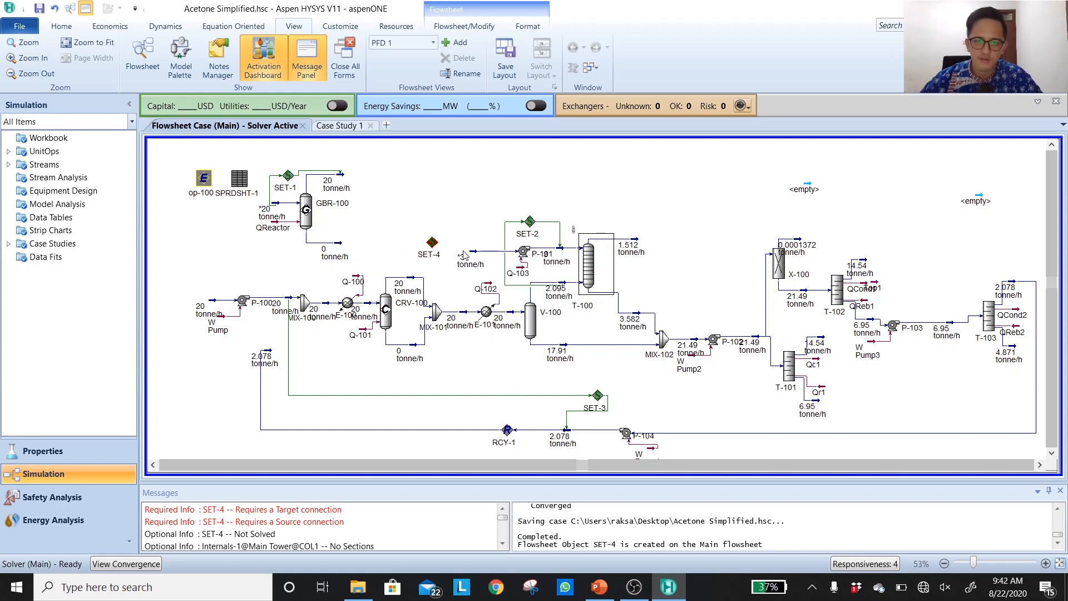
Open the SET-4 operation beside the H2O Solvent stream and look over its parameters and target selection
left_click(434, 245)
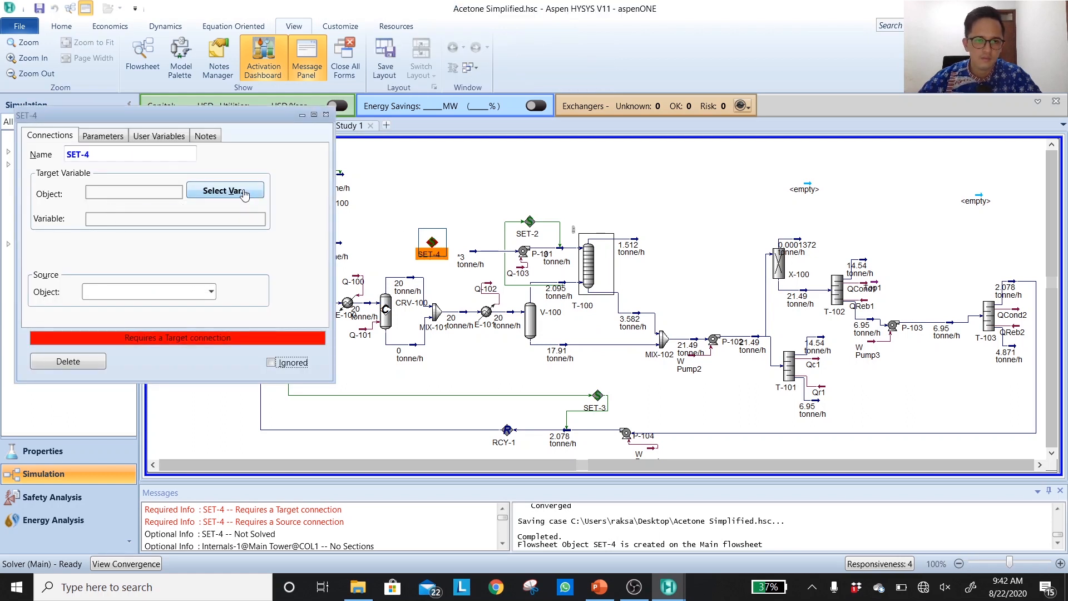
left_click(125, 137)
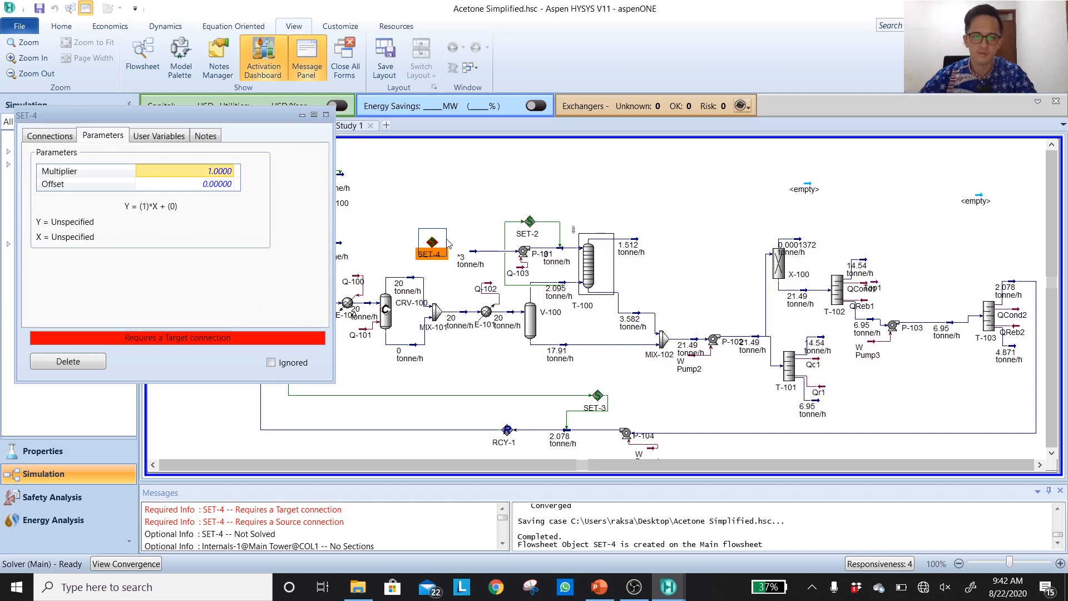
left_click(57, 129)
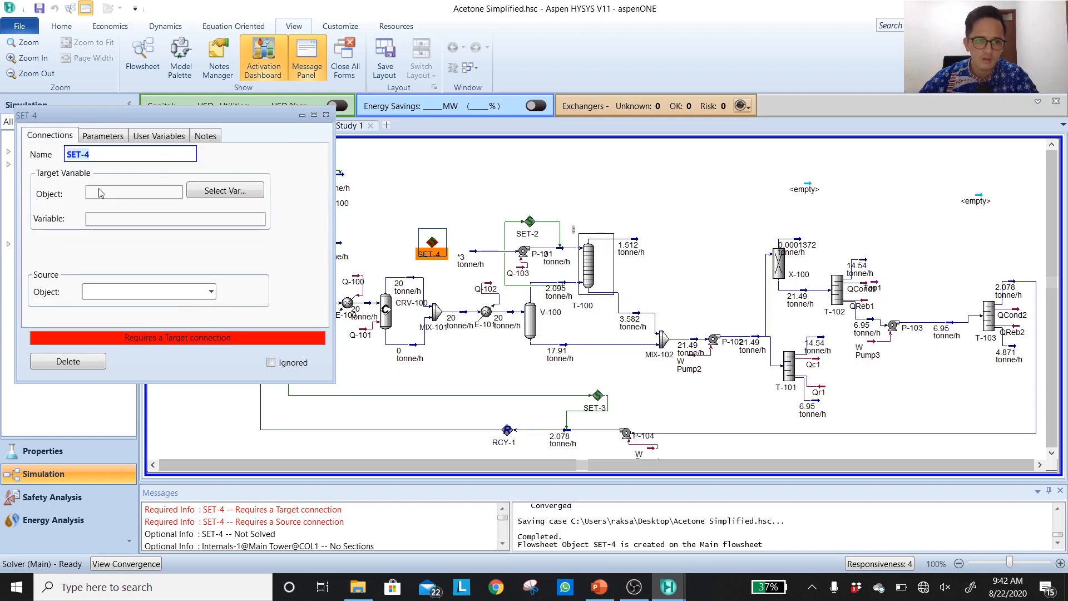
left_click(225, 191)
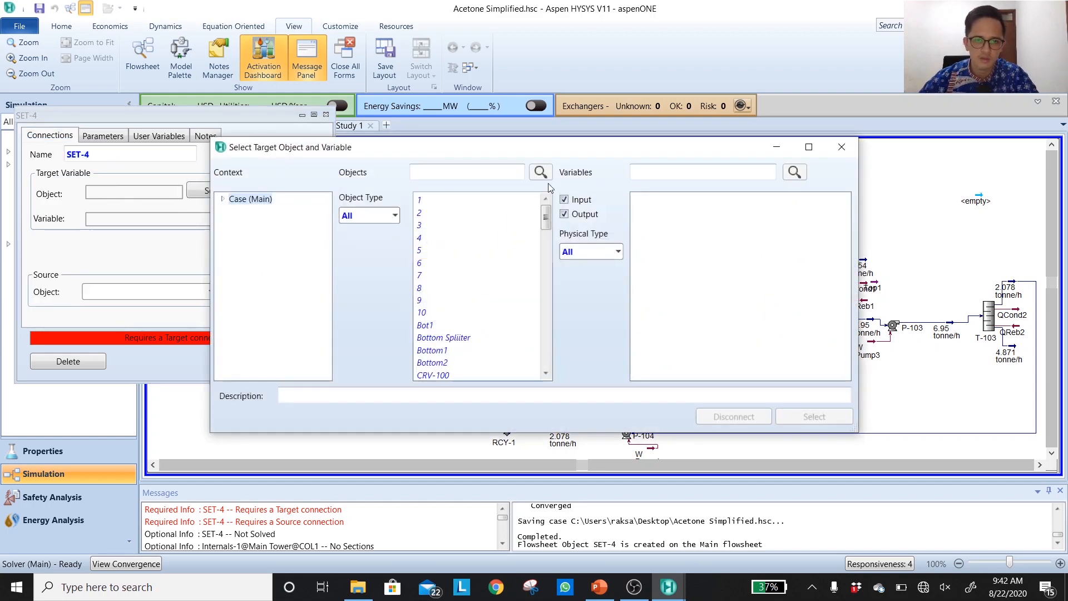
left_click(841, 148)
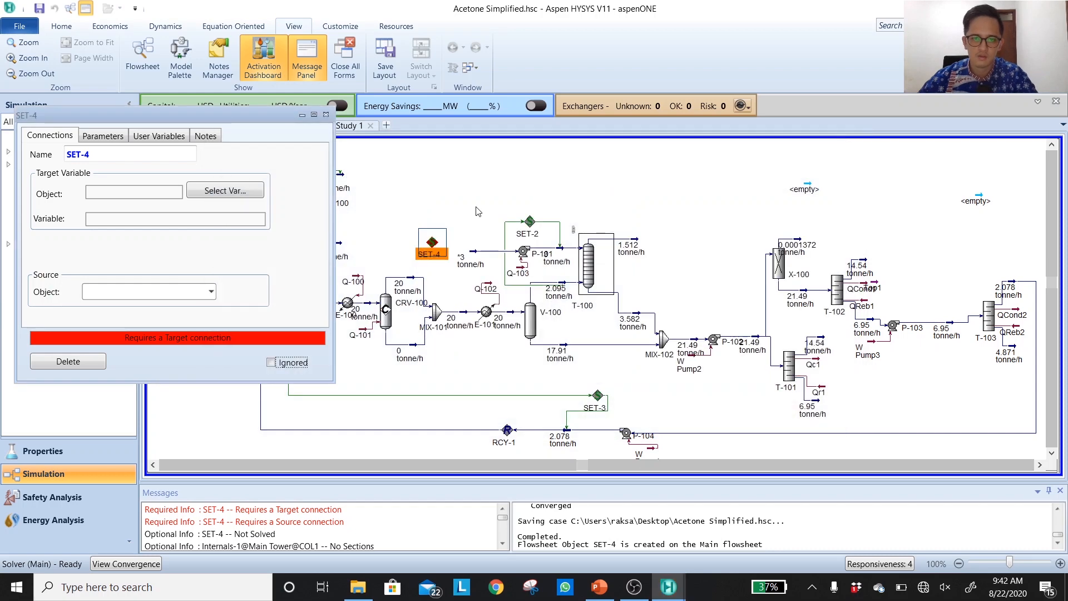
left_click(528, 188)
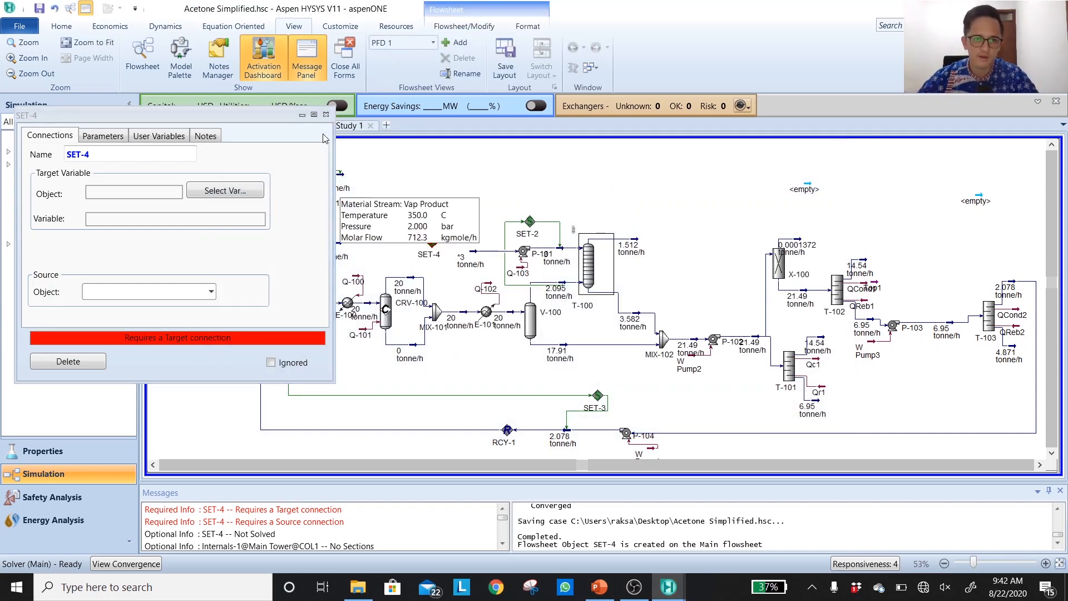
Set SET-4's target variable to the Mass Flow of the H2O Solvent stream
left_click(225, 191)
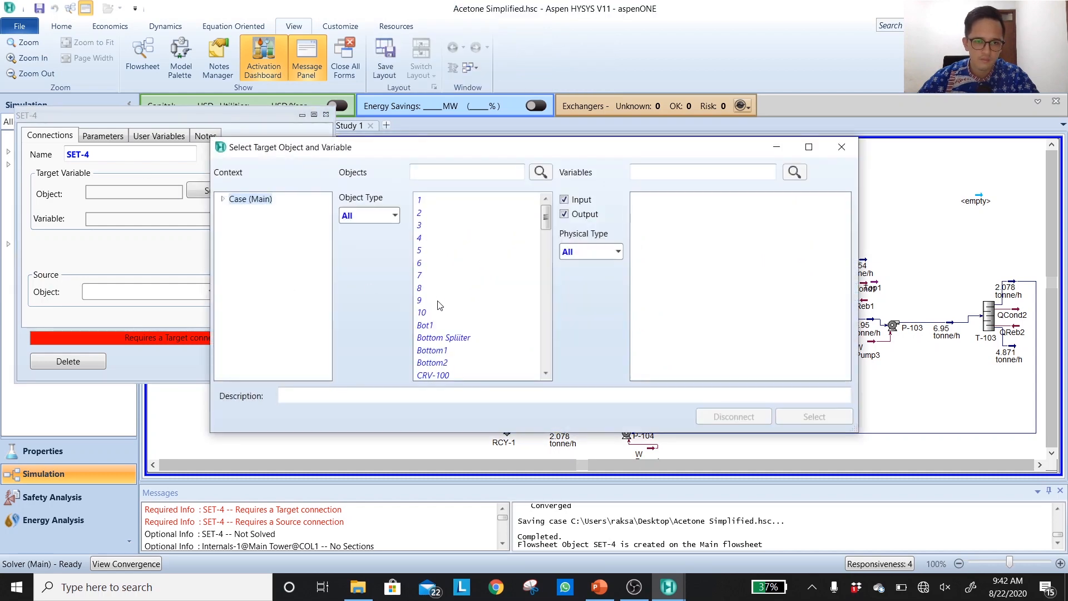
scroll(452, 334, "down", 5)
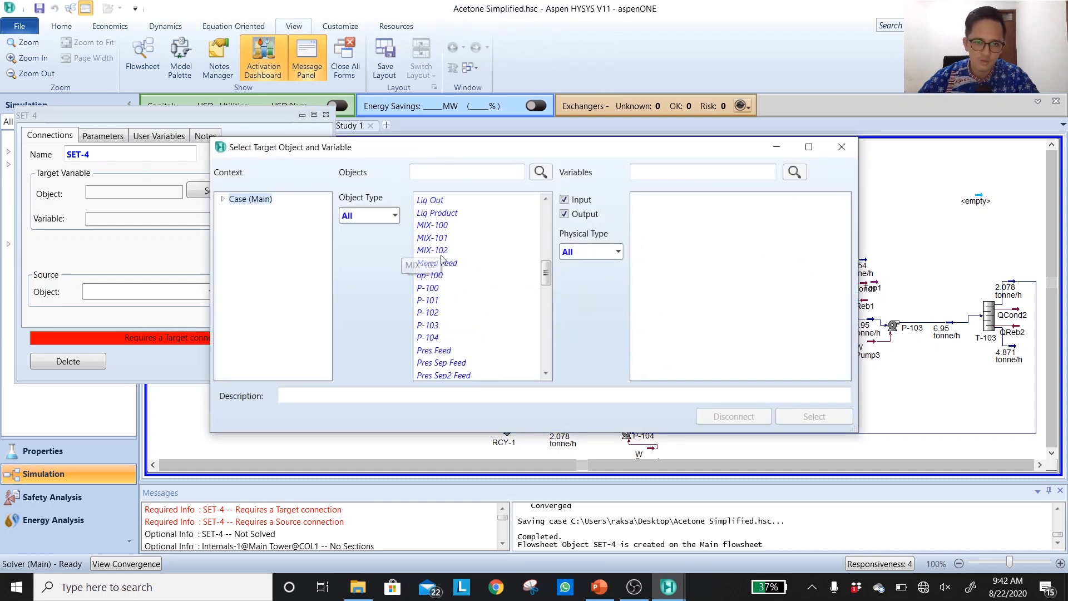
scroll(442, 273, "up", 3)
left_click(449, 289)
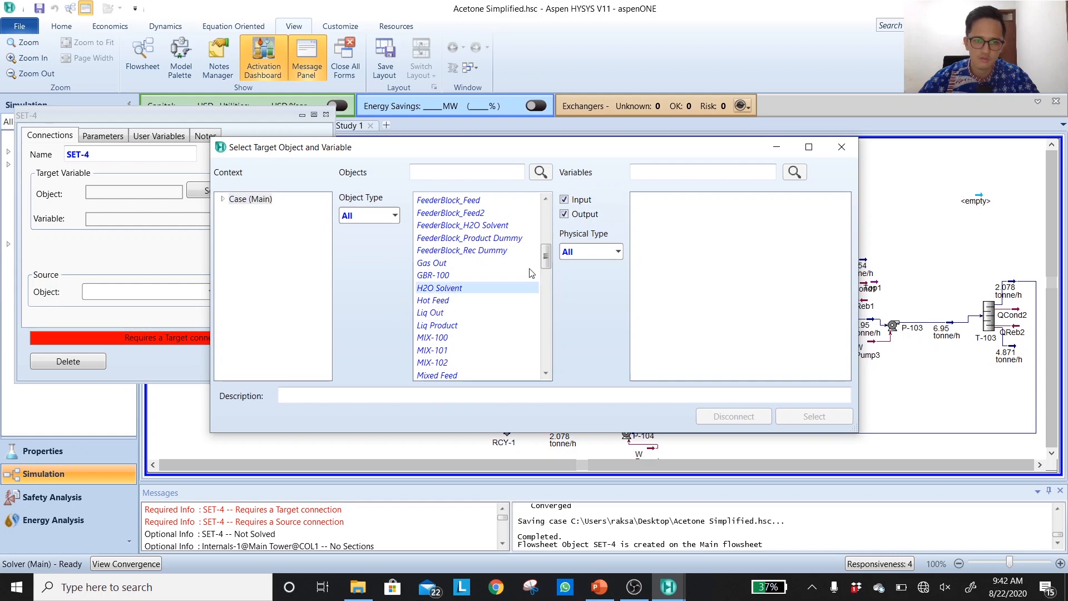
scroll(710, 295, "down", 2)
left_click(711, 287)
scroll(711, 295, "down", 5)
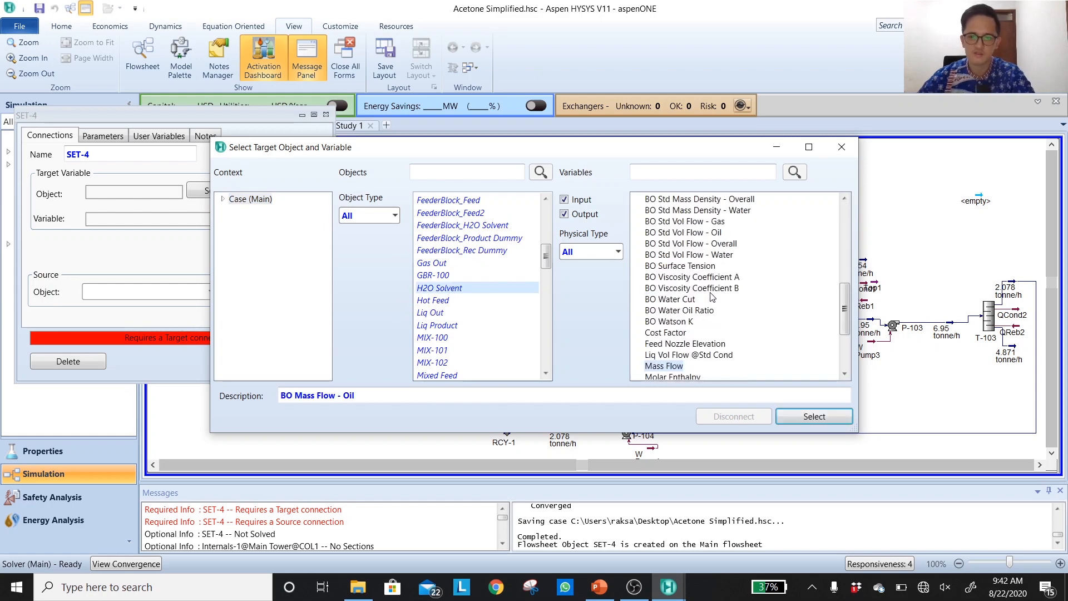
left_click(723, 365)
scroll(723, 362, "down", 1)
left_click(801, 418)
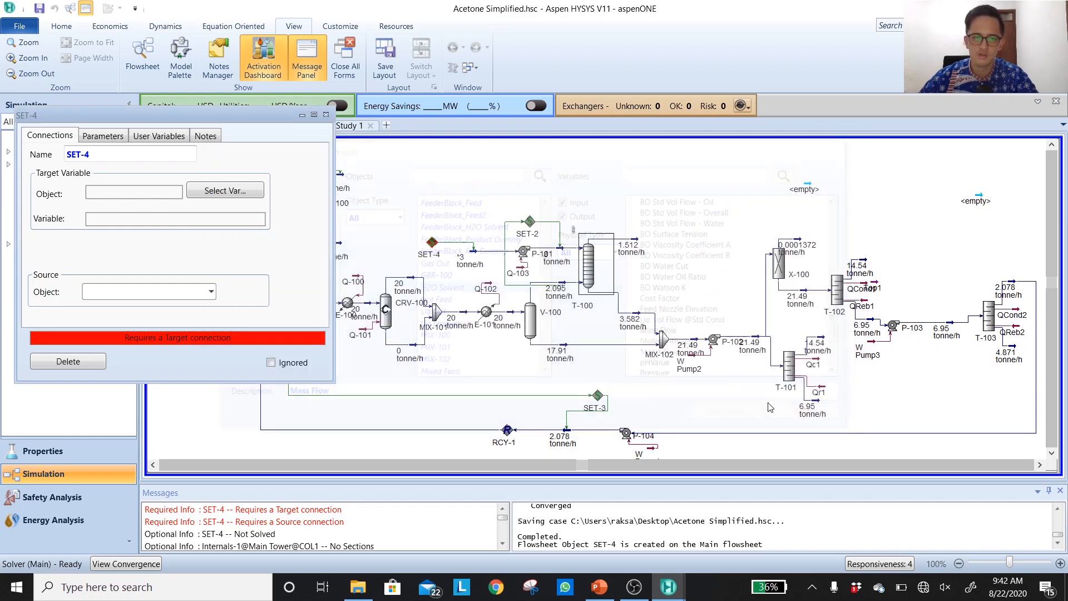
Show name labels to identify the streams around T-100, then switch the labels back to mass flow
left_click(444, 212)
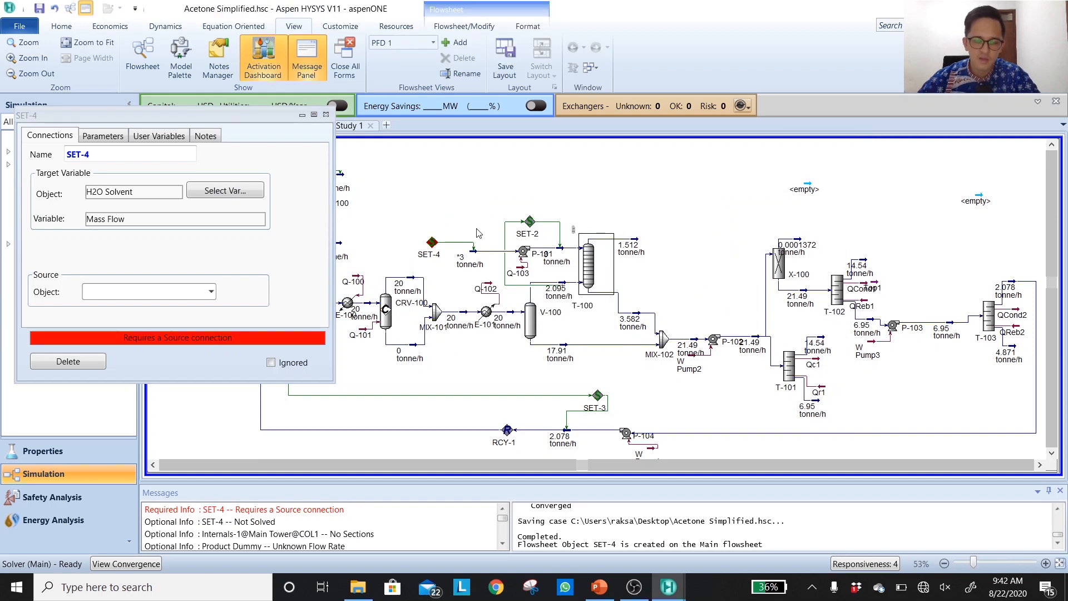
key("shift+n")
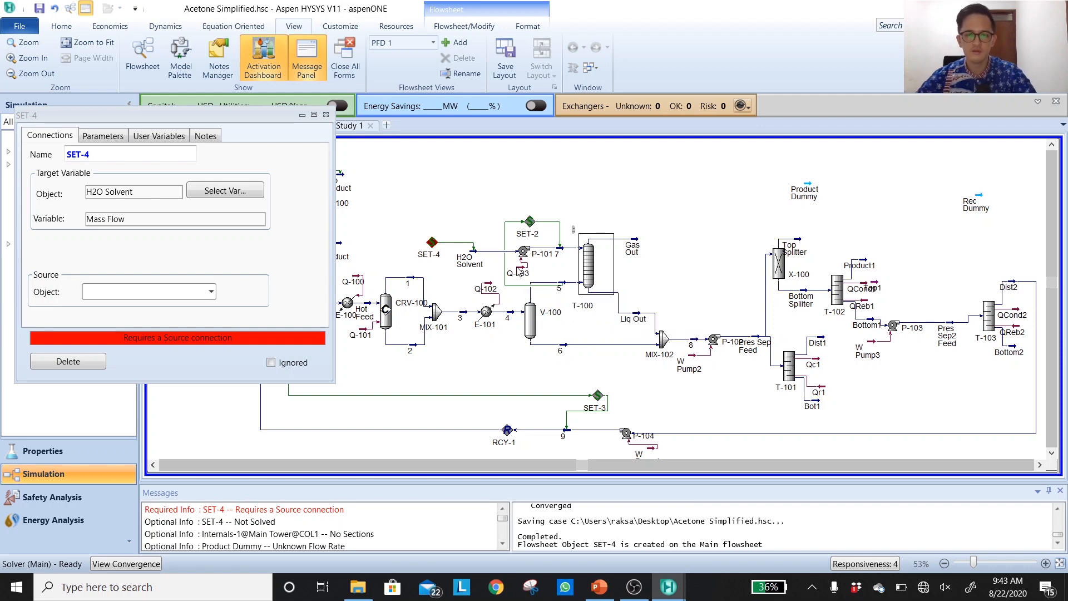
key("shift+m")
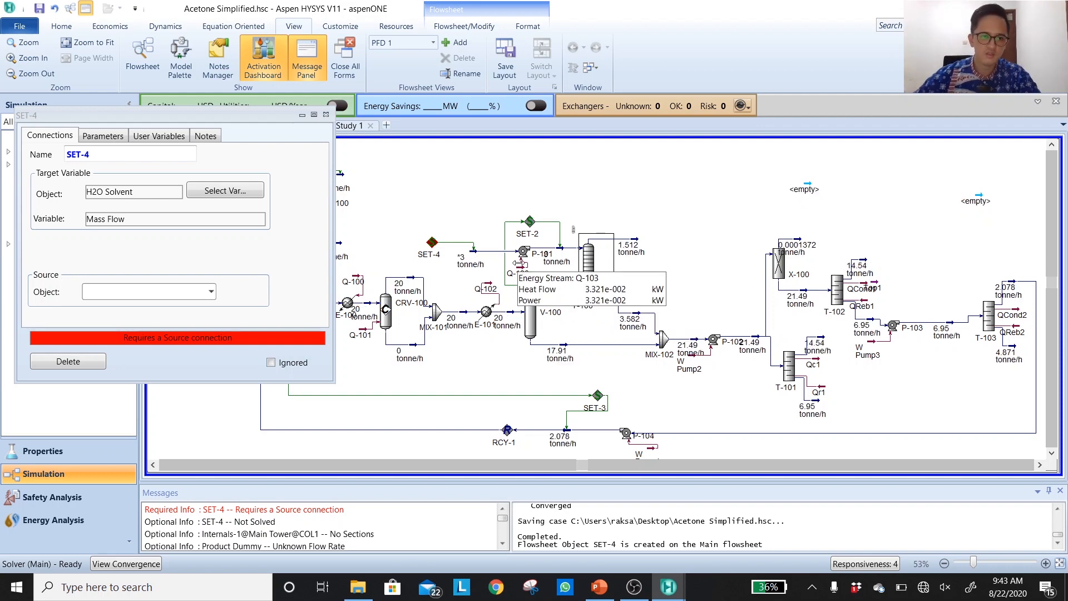
Set SET-4's multiplier to 1.5
left_click(113, 140)
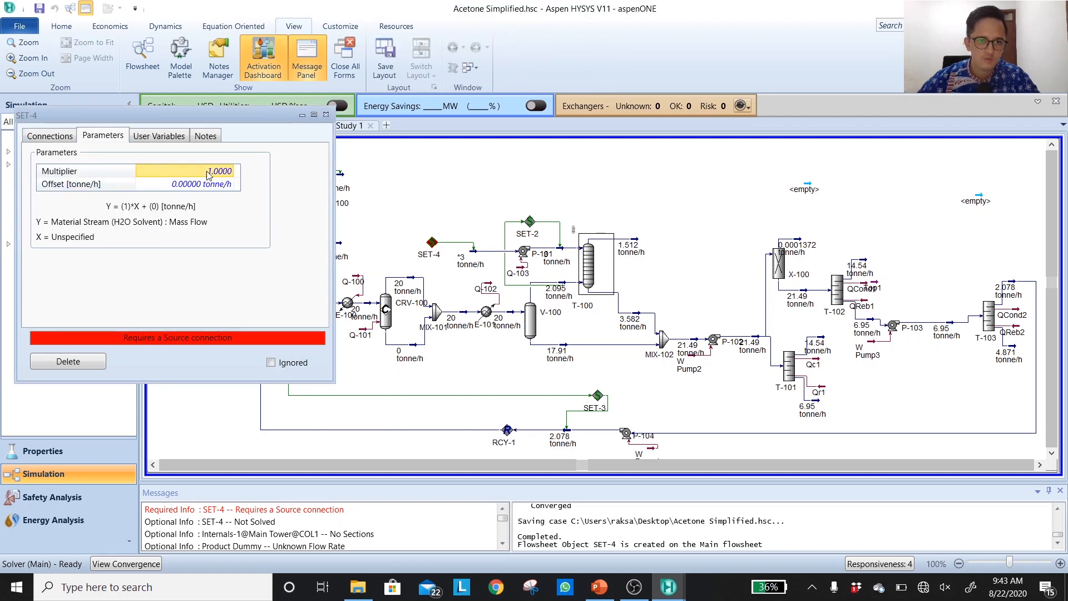
type("1.5")
key("Return")
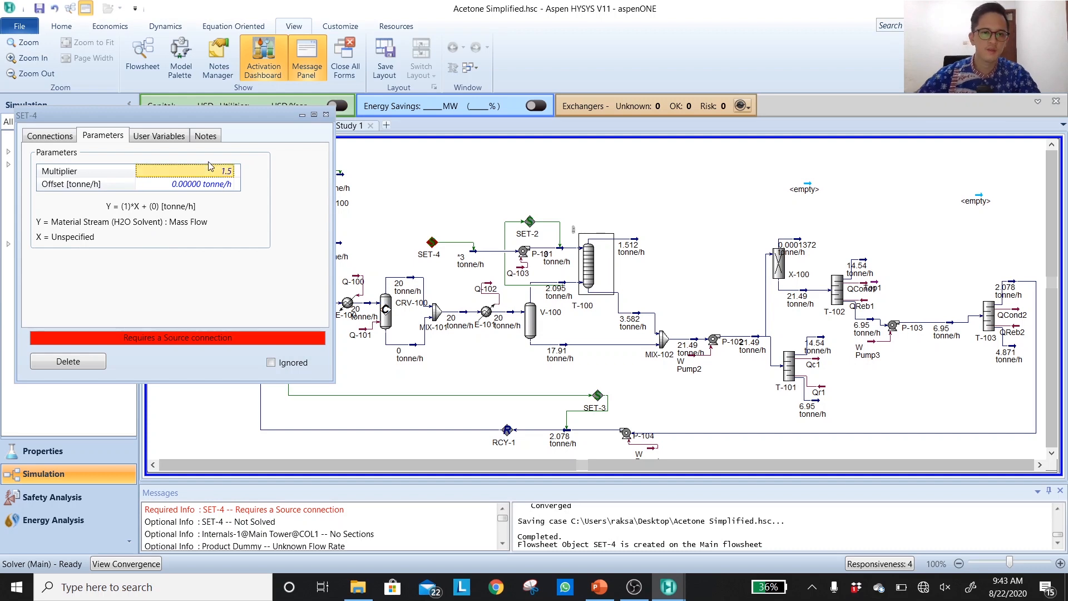
left_click(484, 218)
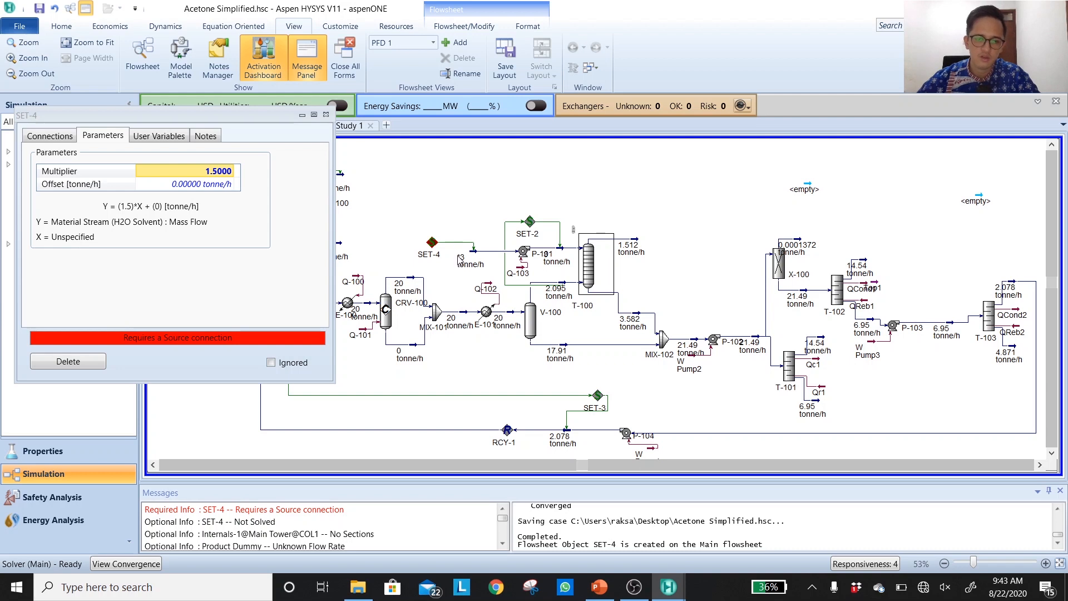
Switch the stream labels to names and assign stream 5 as SET-4's source object
left_click(68, 140)
left_click(631, 194)
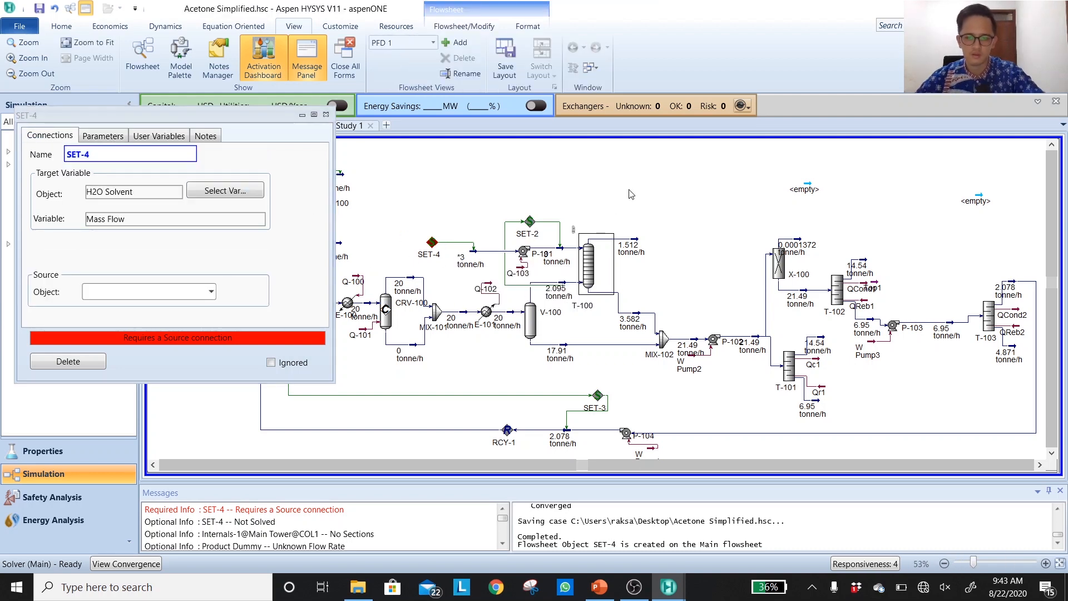
key("shift+n")
left_click(212, 291)
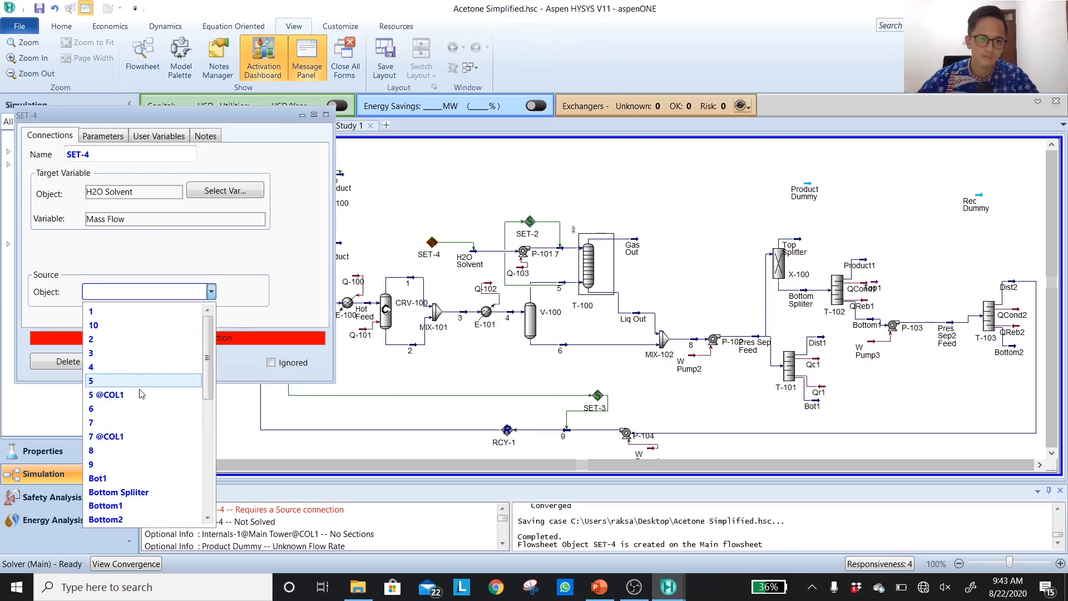
left_click(141, 380)
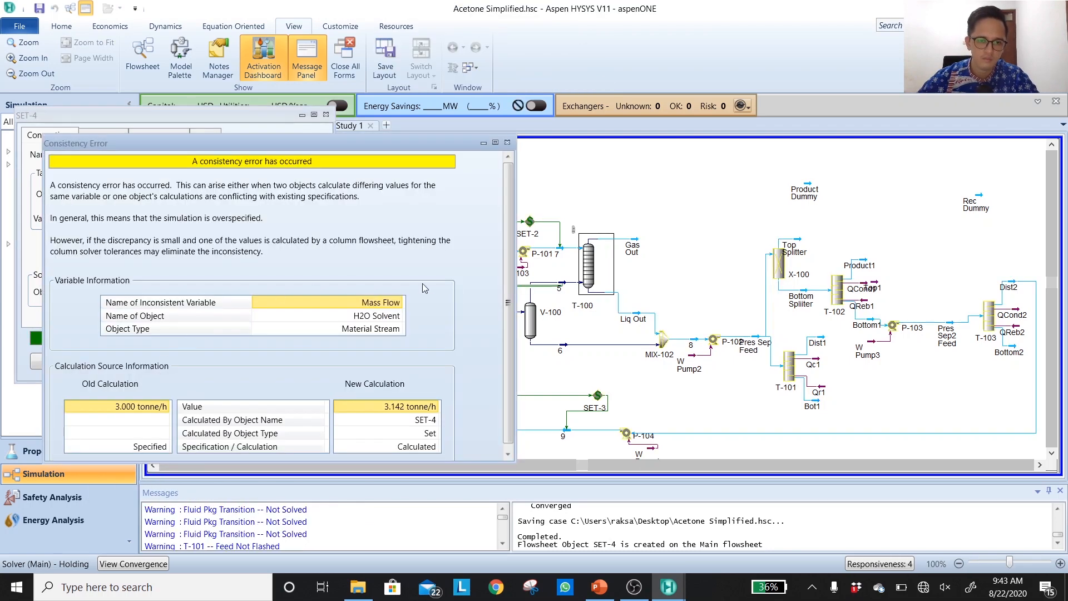
Dismiss the consistency error and clear the specified mass flow of the H2O Solvent stream
left_click(507, 143)
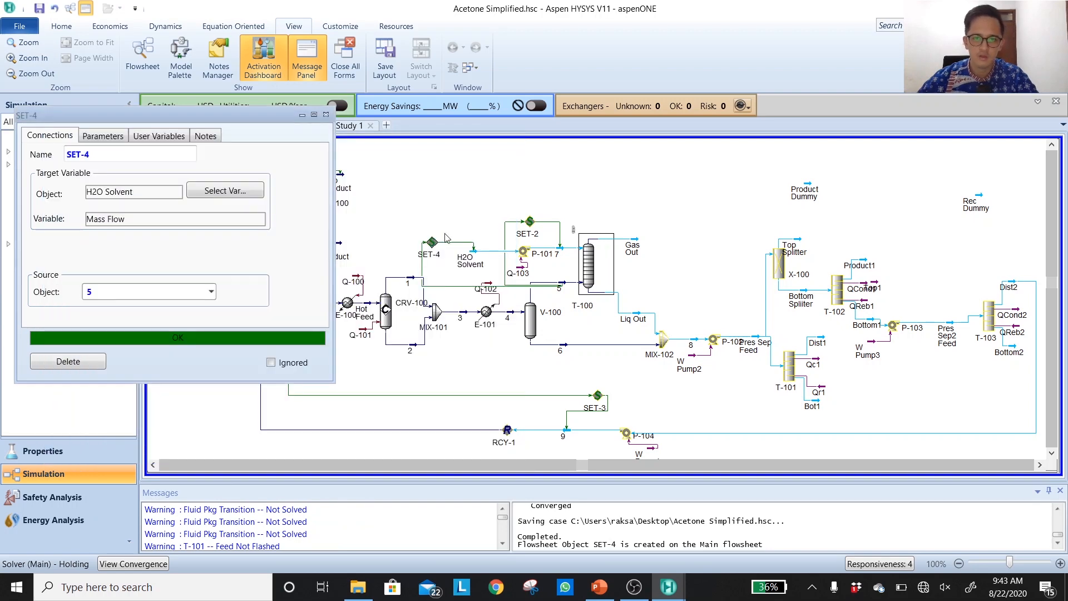
double_click(467, 258)
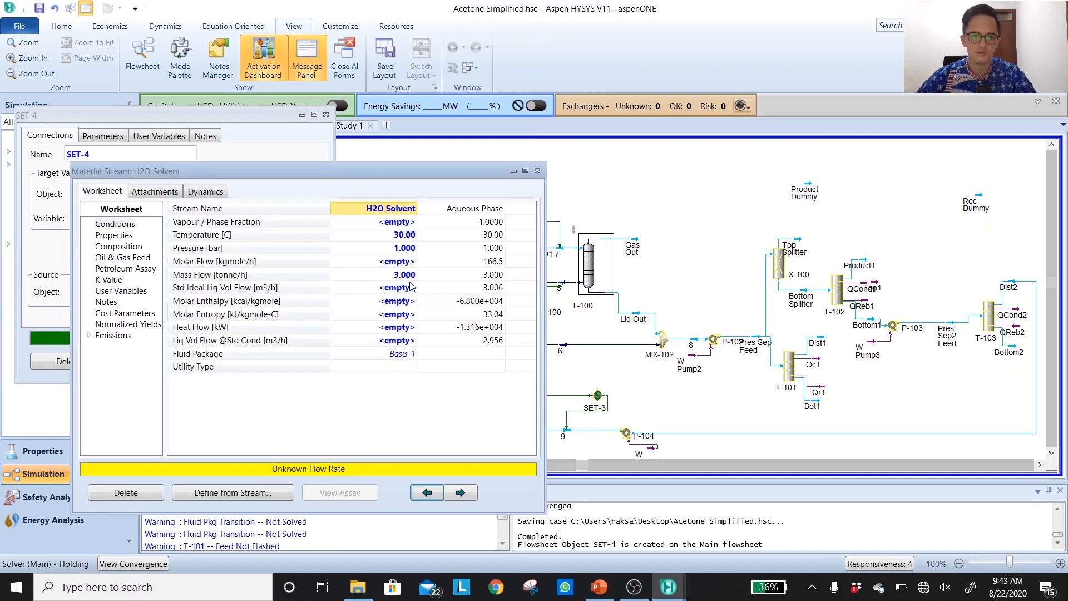
left_click(410, 279)
key("Delete")
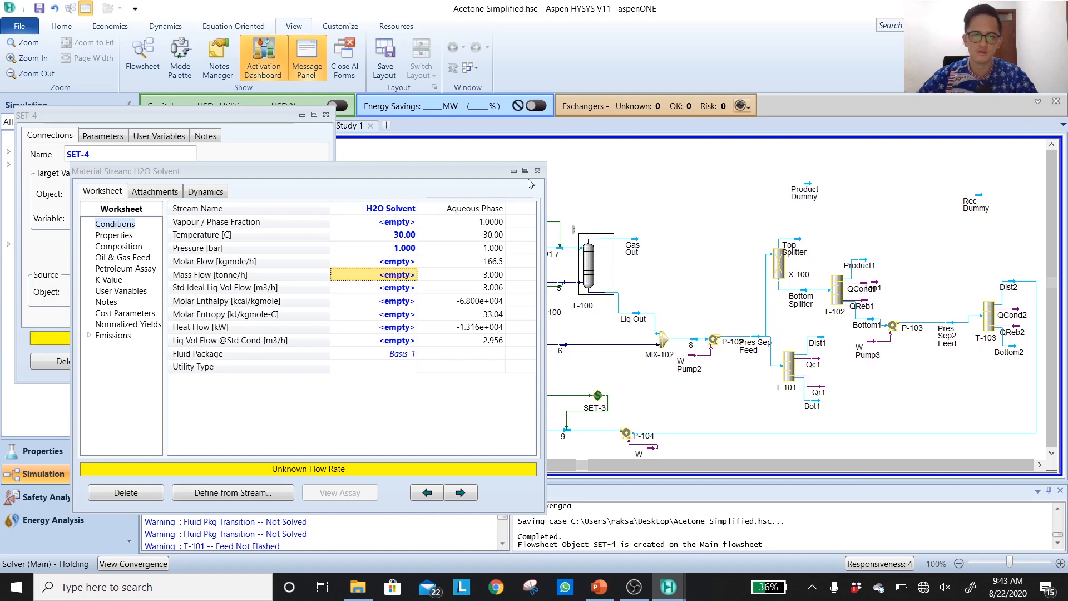
left_click(538, 170)
Set the solver back to active and close the SET-4 window
left_click(62, 26)
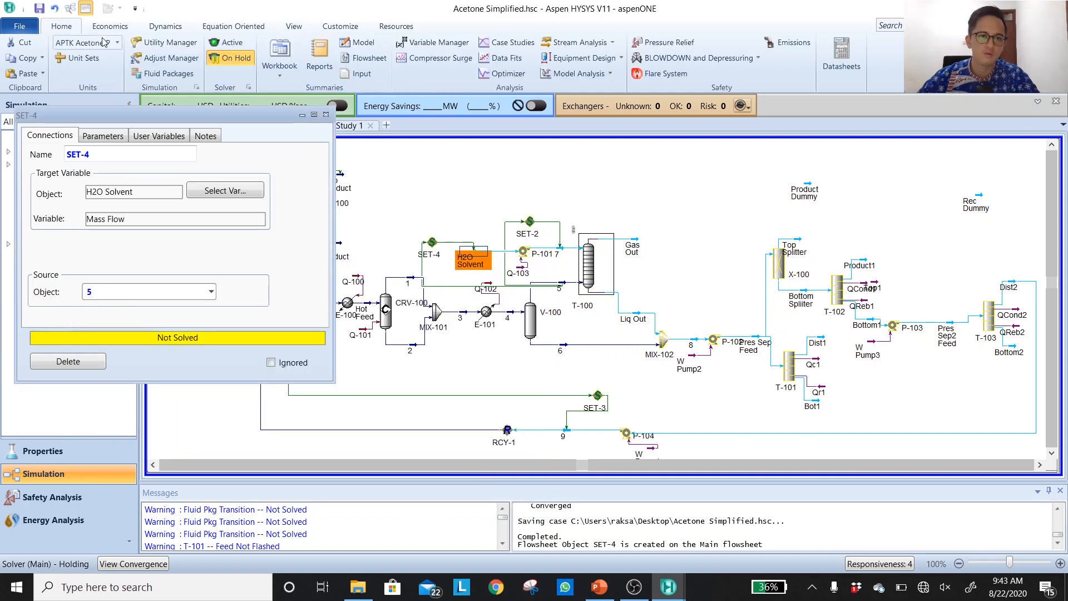
left_click(225, 44)
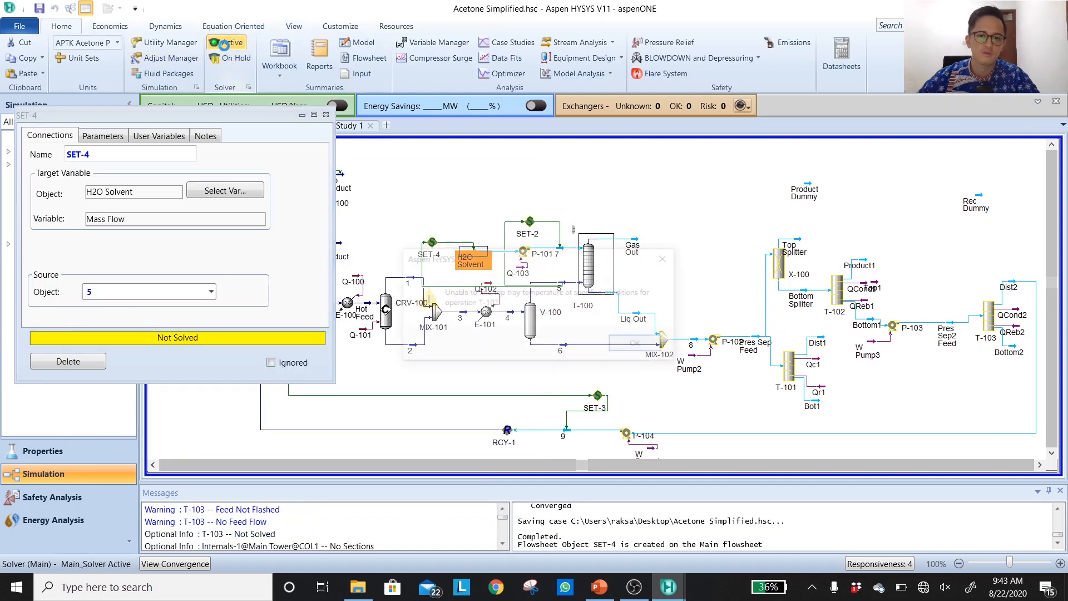
left_click(638, 344)
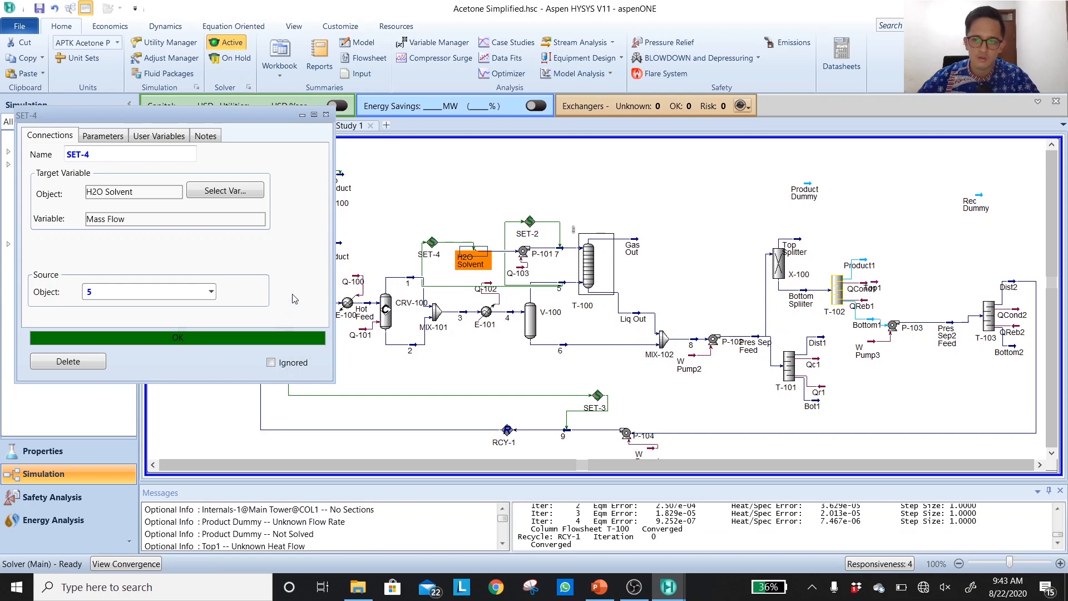
left_click(325, 114)
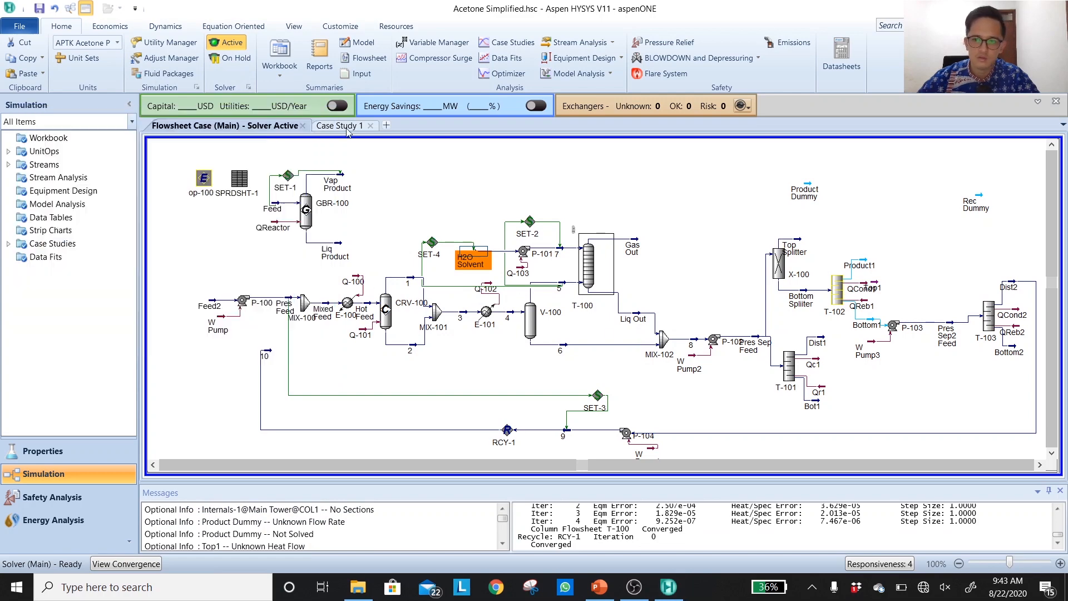
Open shortcut column T-102's design parameters and clear its external reflux ratio
double_click(842, 299)
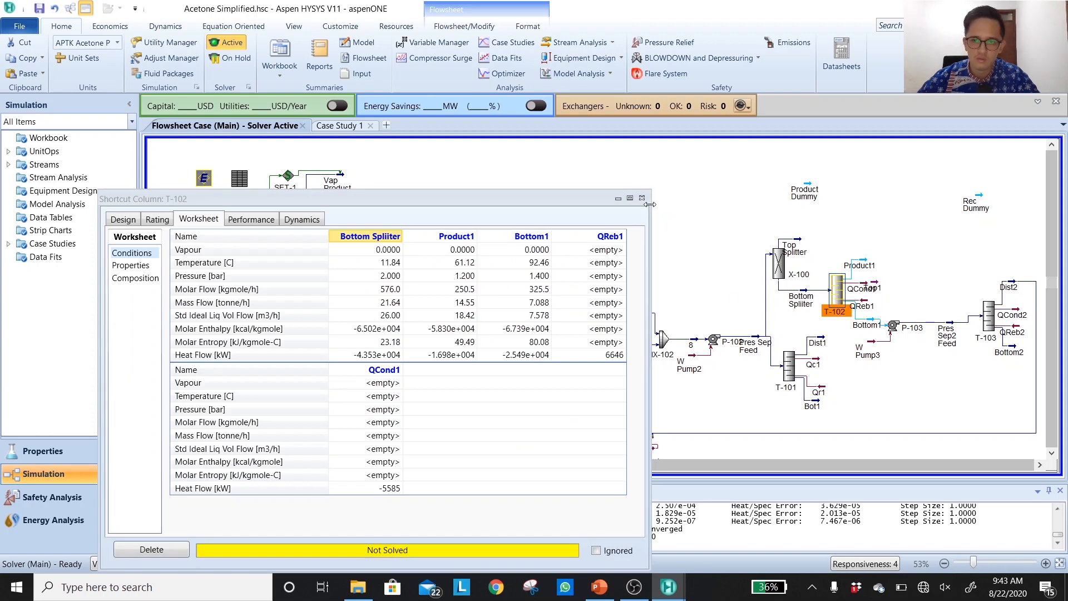
left_click(642, 198)
double_click(840, 293)
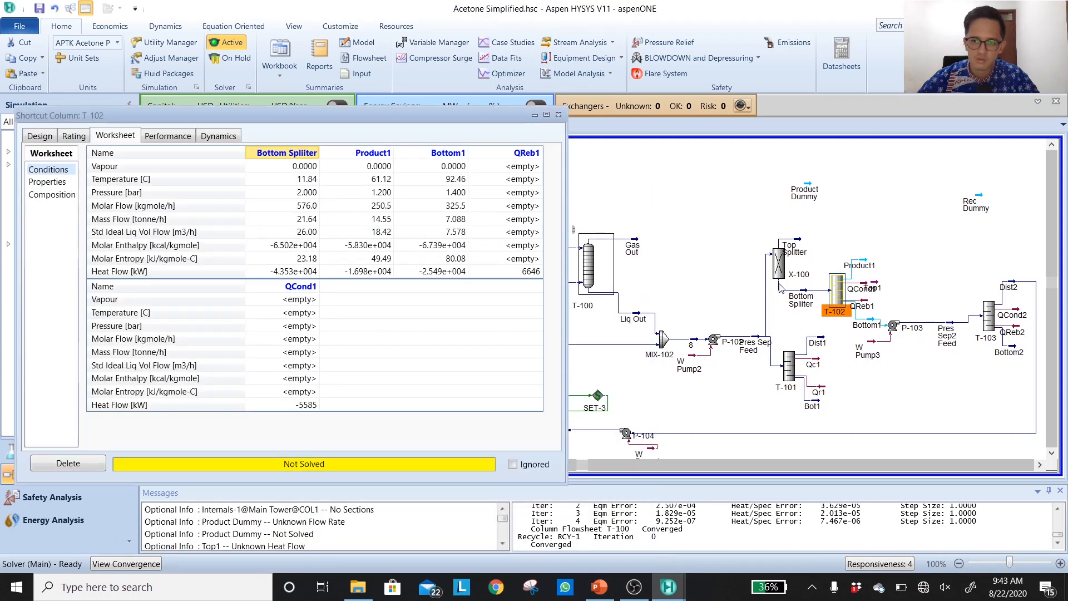
left_click(41, 136)
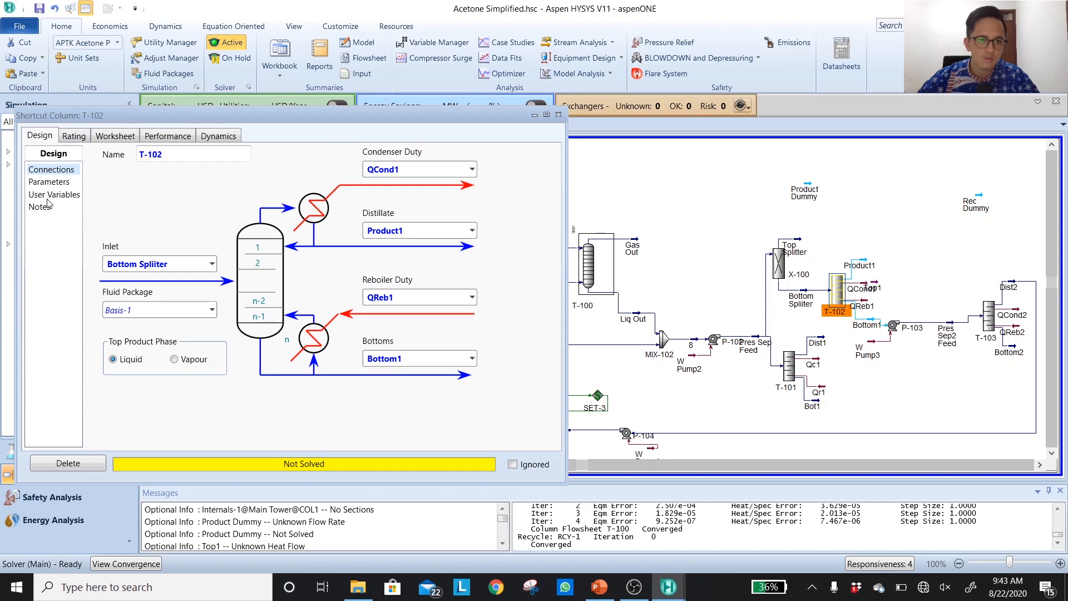
left_click(49, 182)
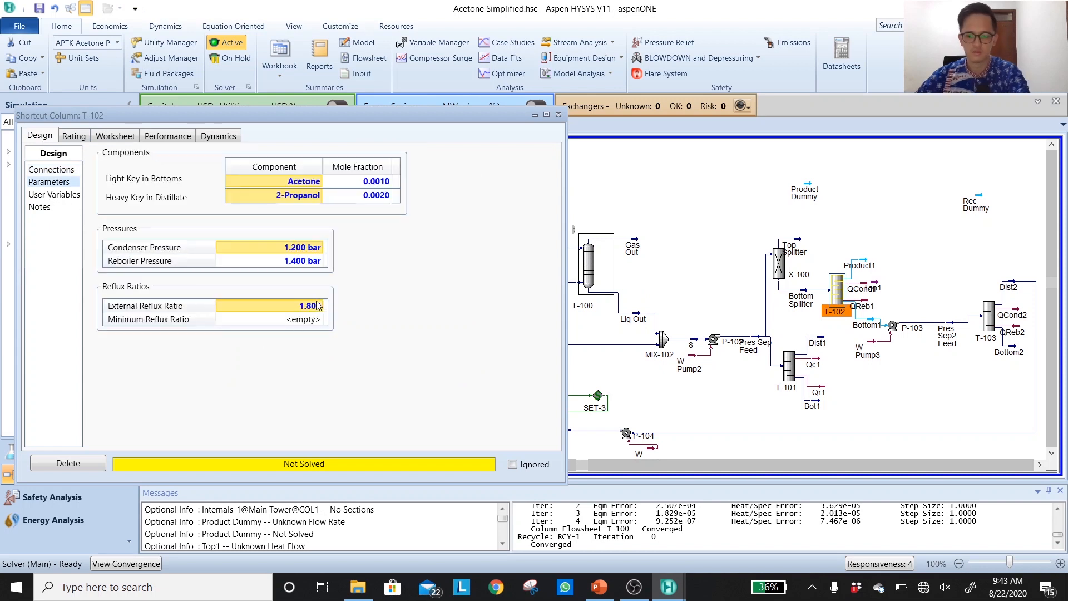
key("Return")
left_click(640, 347)
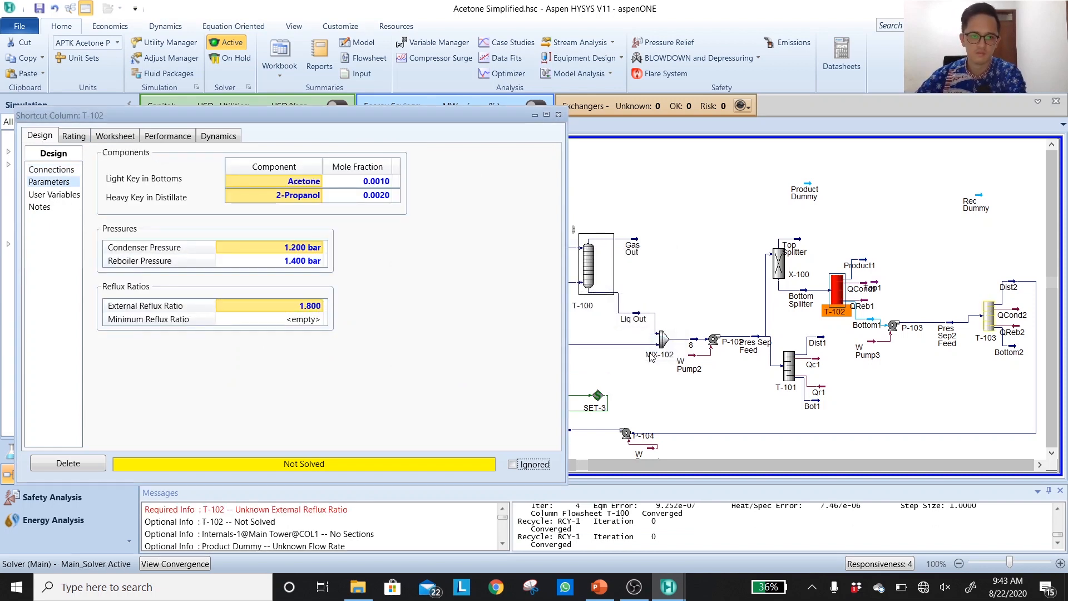
Set T-102's external reflux ratio to 1.8 and close the column window
left_click(302, 306)
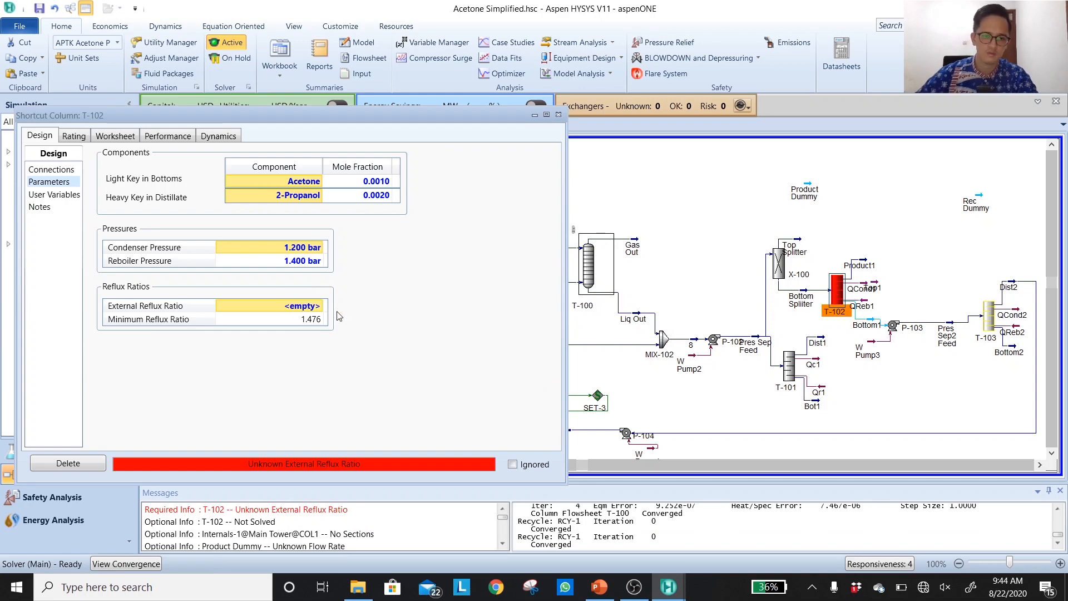
type("1.8")
key("Return")
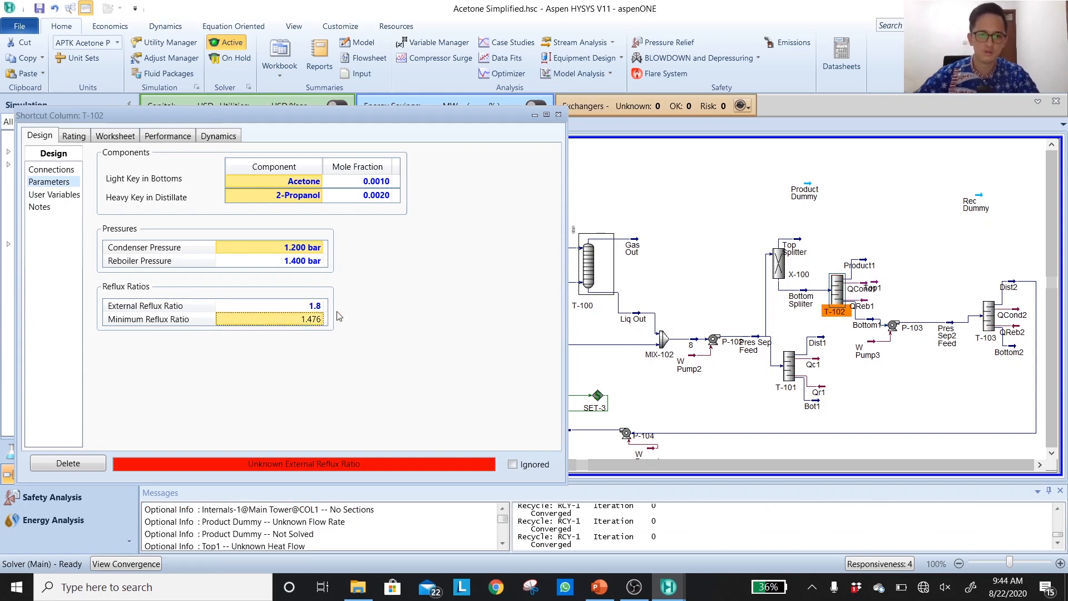
left_click(559, 115)
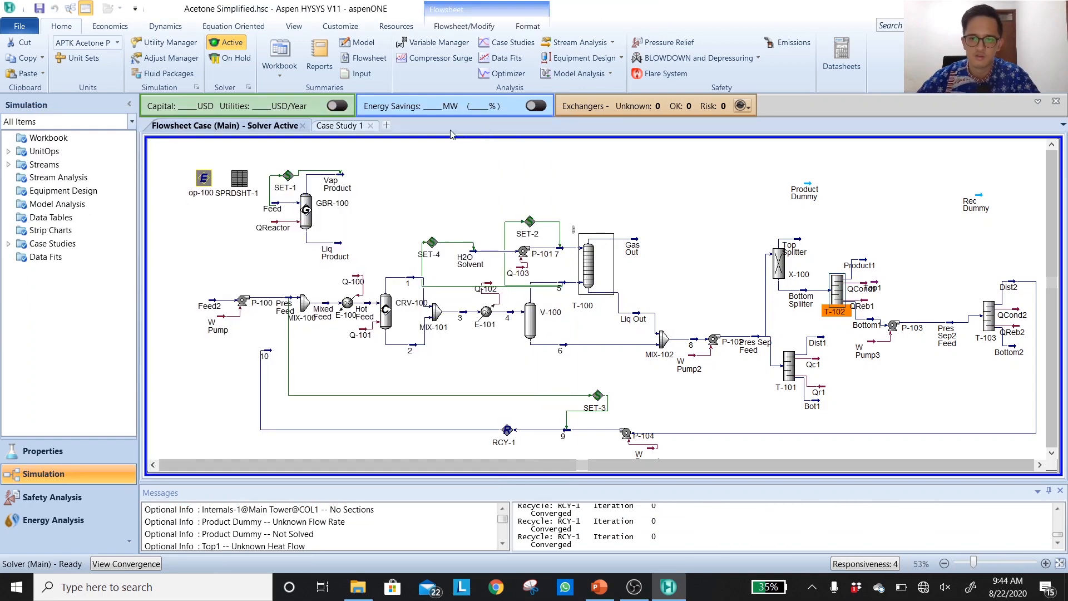
Save the case and connect recycle stream 10 to the inlet of mixer MIX-100
left_click(39, 8)
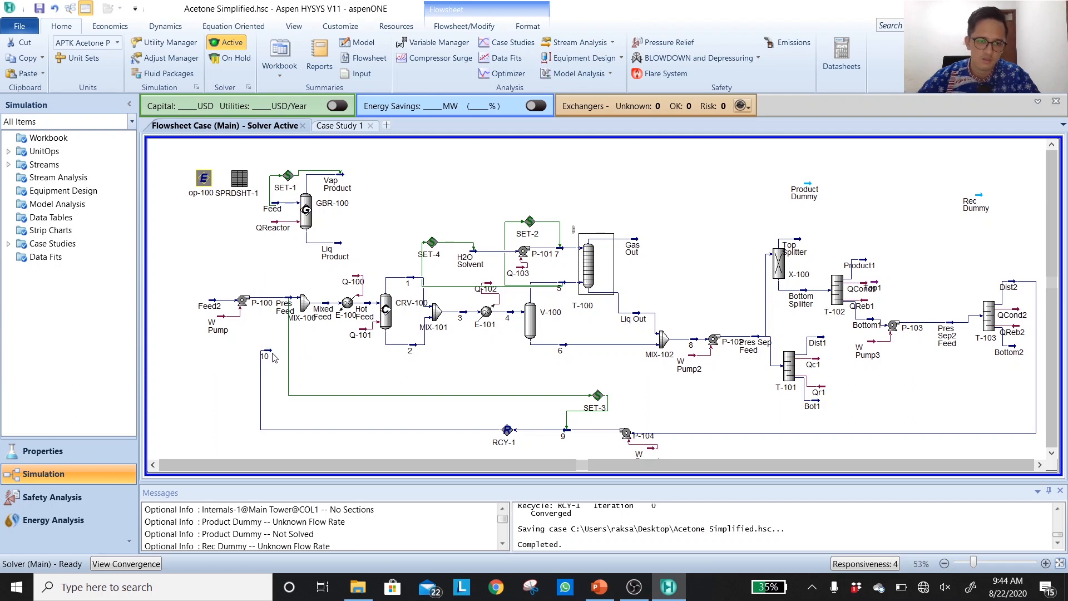
left_click(39, 9)
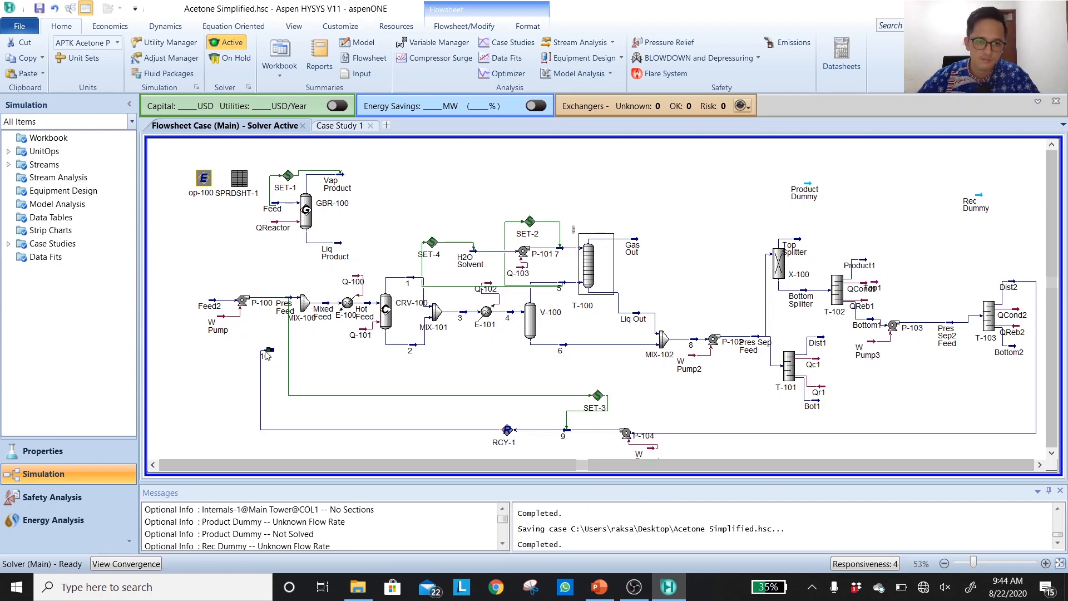
left_click_drag(272, 351, 302, 304)
left_click(656, 348)
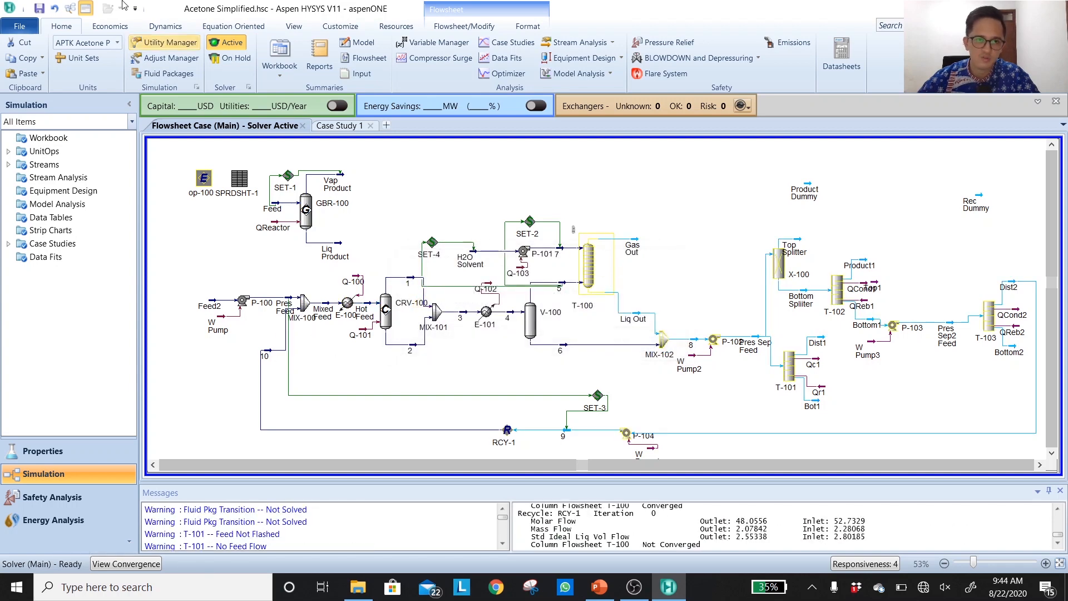
Open absorber T-100 and display the stream mass flows on the flowsheet to check its feeds
double_click(587, 270)
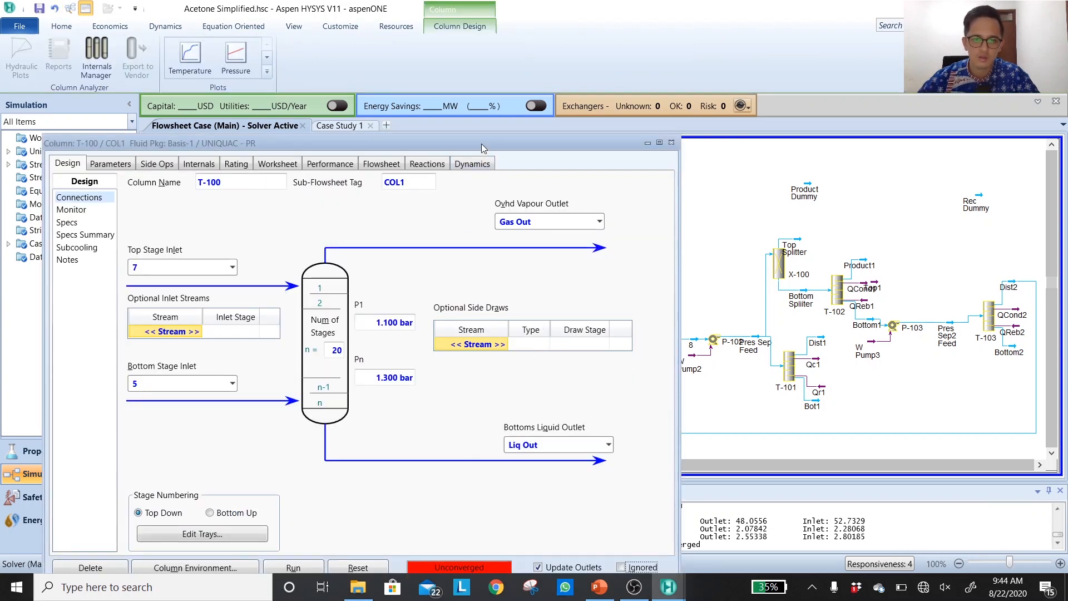
left_click_drag(482, 144, 472, 388)
left_click(644, 267)
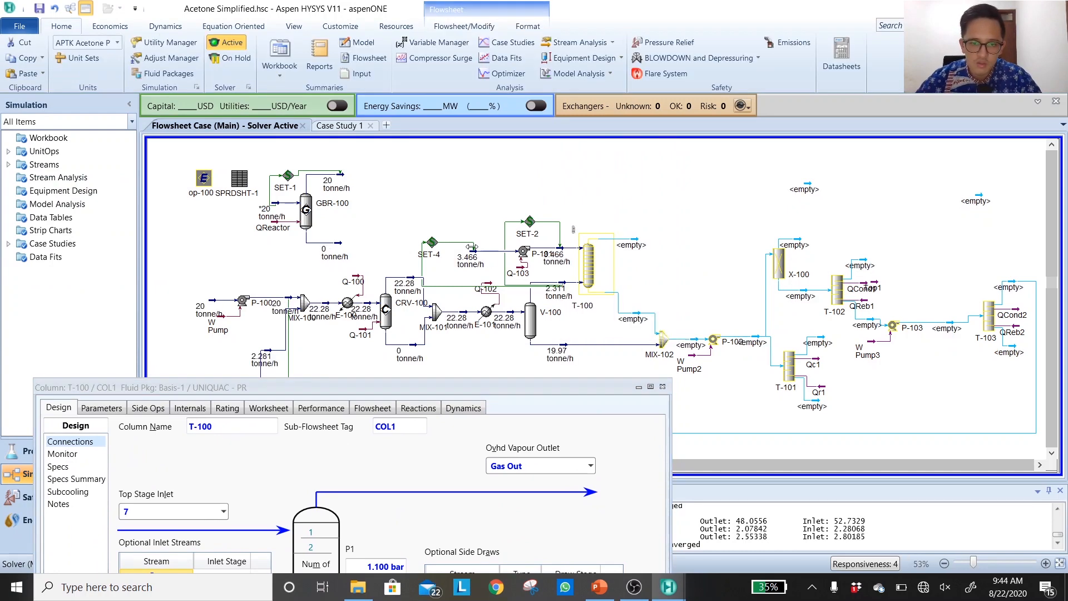
left_click_drag(497, 386, 475, 81)
Reset absorber T-100, try to run it again, and close the column window
left_click(277, 512)
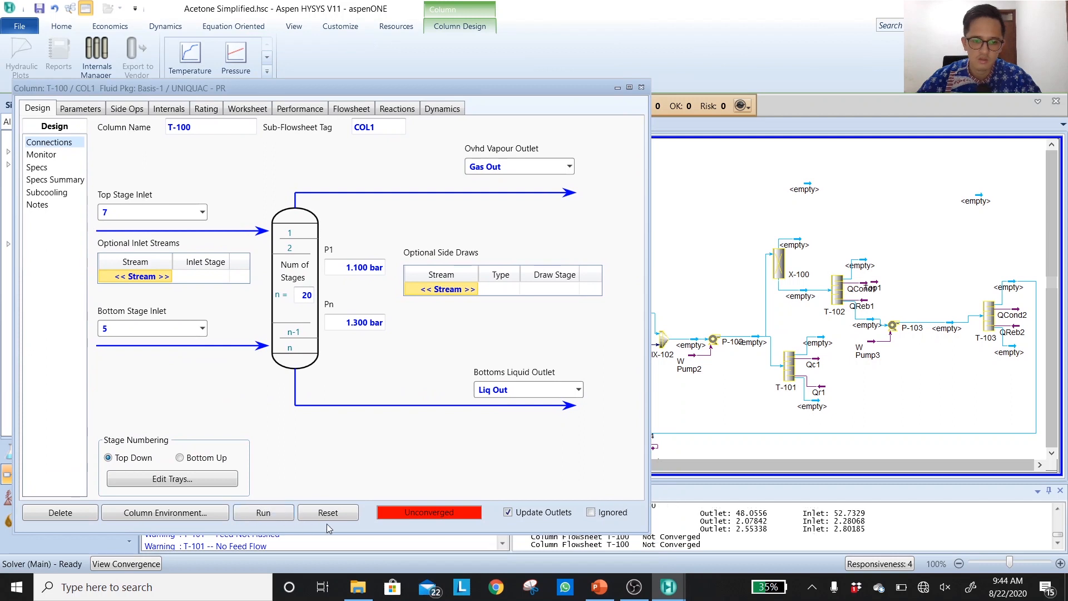
left_click(327, 516)
left_click(282, 515)
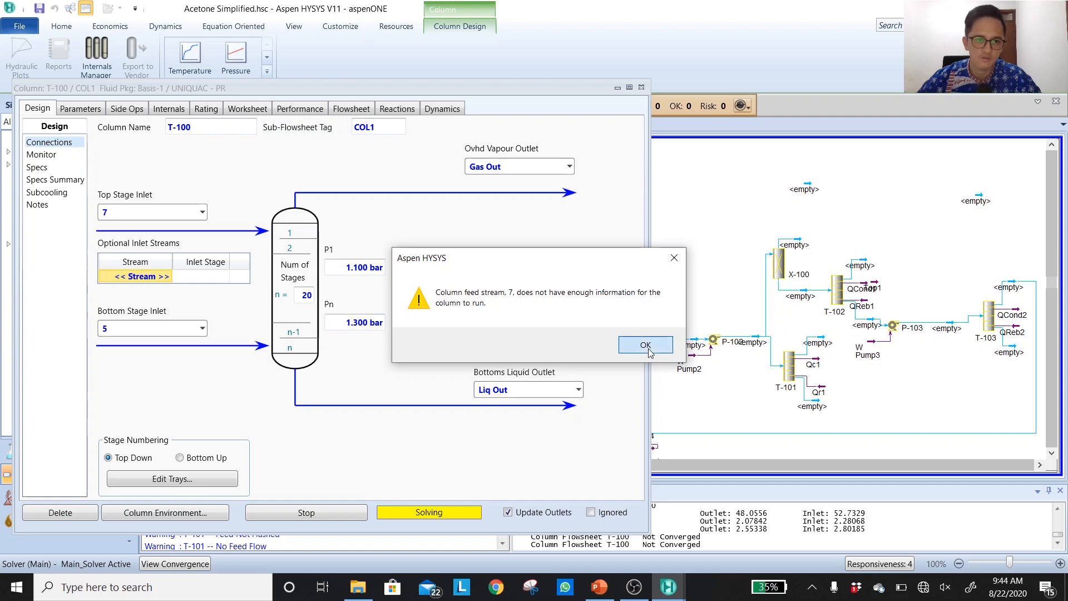
left_click(645, 345)
left_click(641, 88)
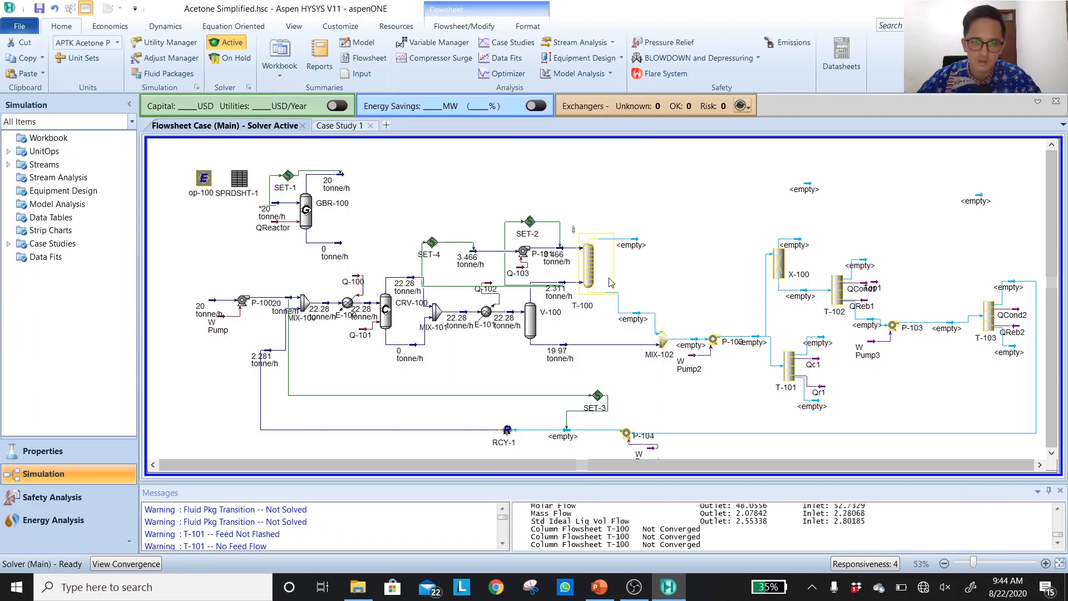
Shift absorber T-100 slightly to the right on the flowsheet and switch the stream labels back to names
left_click(589, 273)
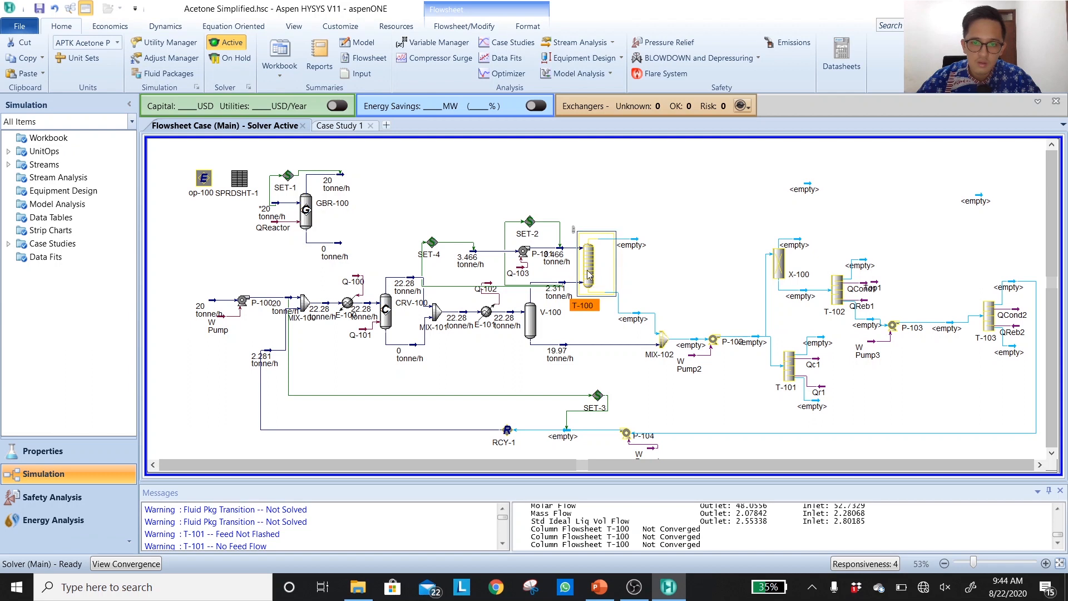
left_click_drag(589, 274, 597, 274)
left_click(703, 283)
key("shift+n")
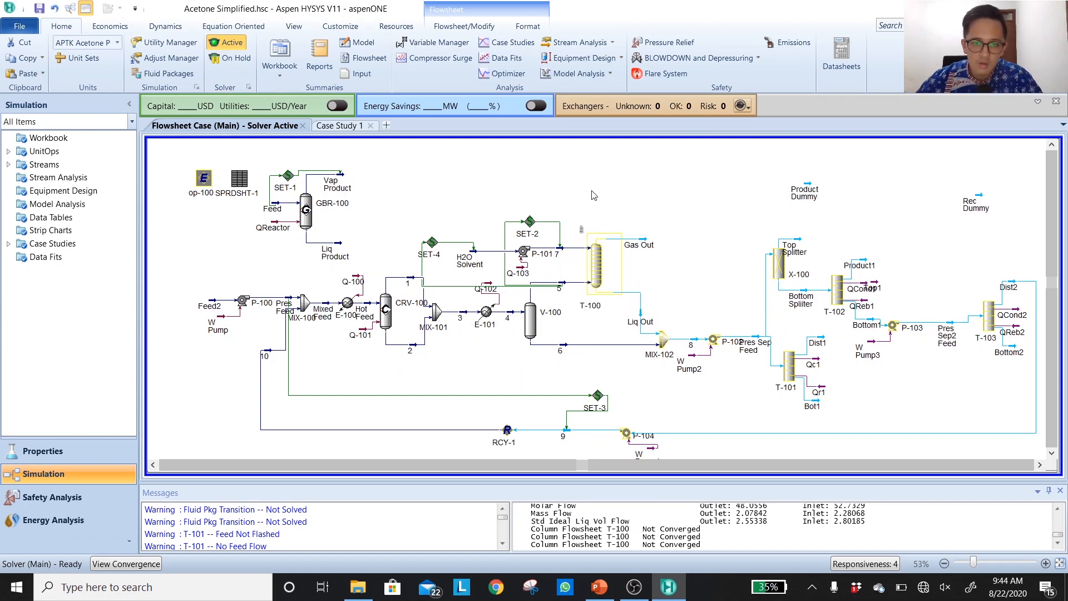
Reopen absorber T-100, try to run it from its monitor view, and close the column window
left_click(602, 273)
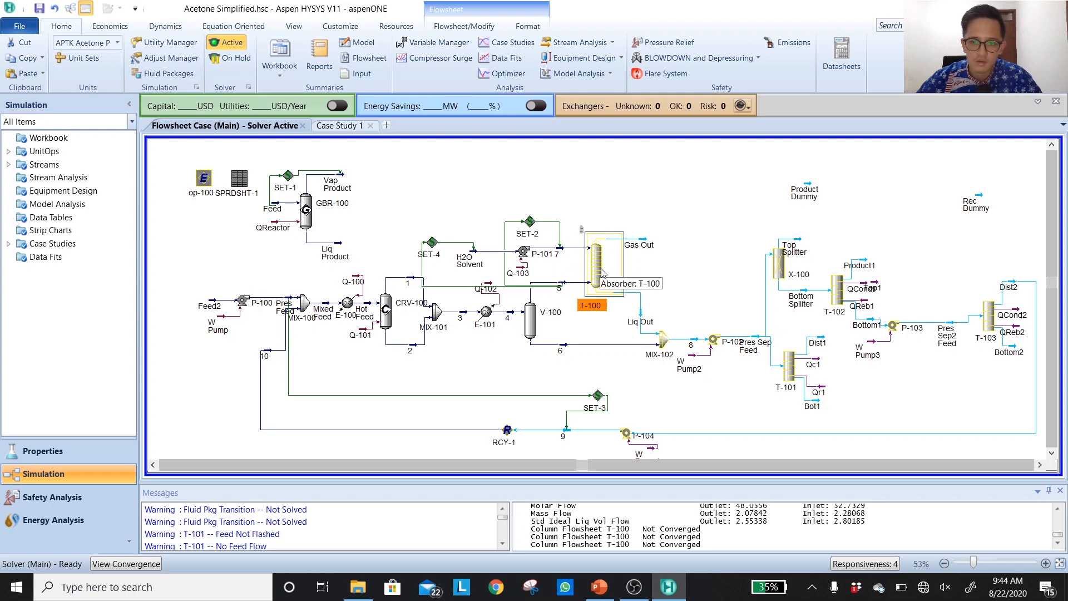
double_click(602, 273)
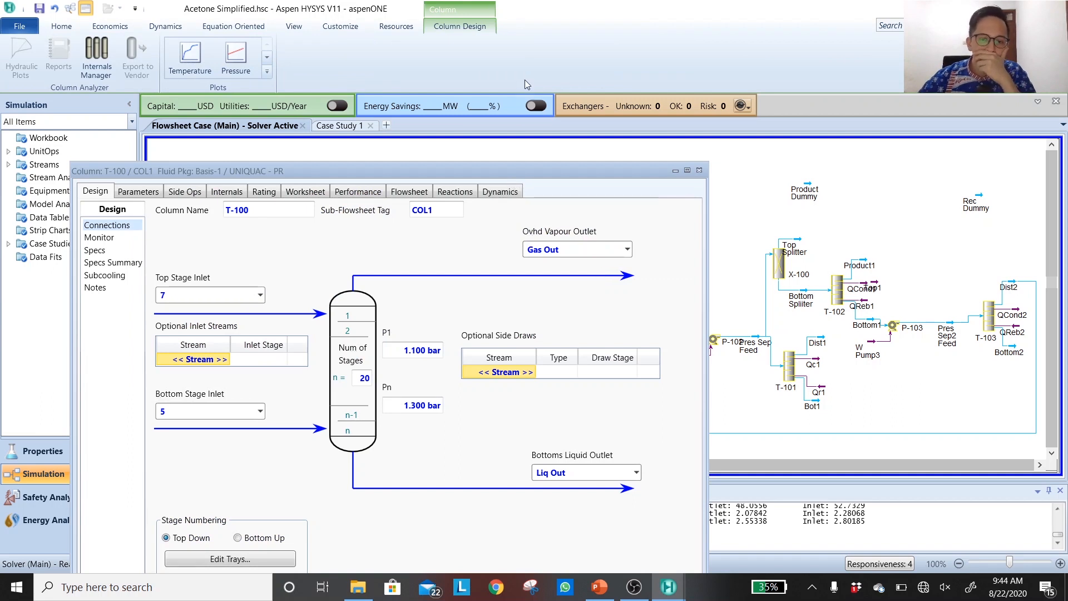
left_click_drag(468, 168, 500, 67)
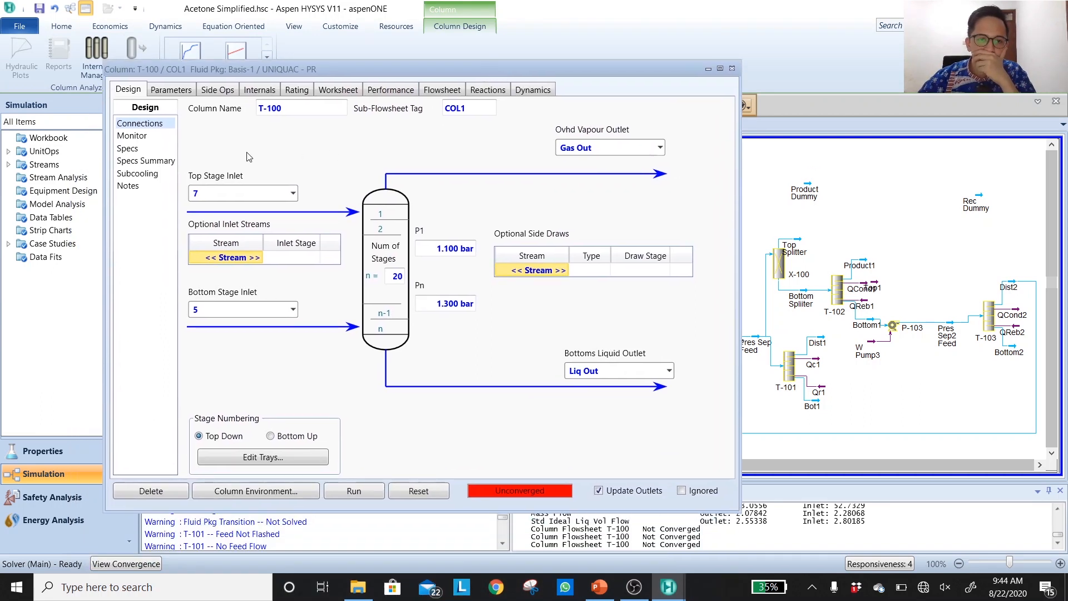
left_click(144, 136)
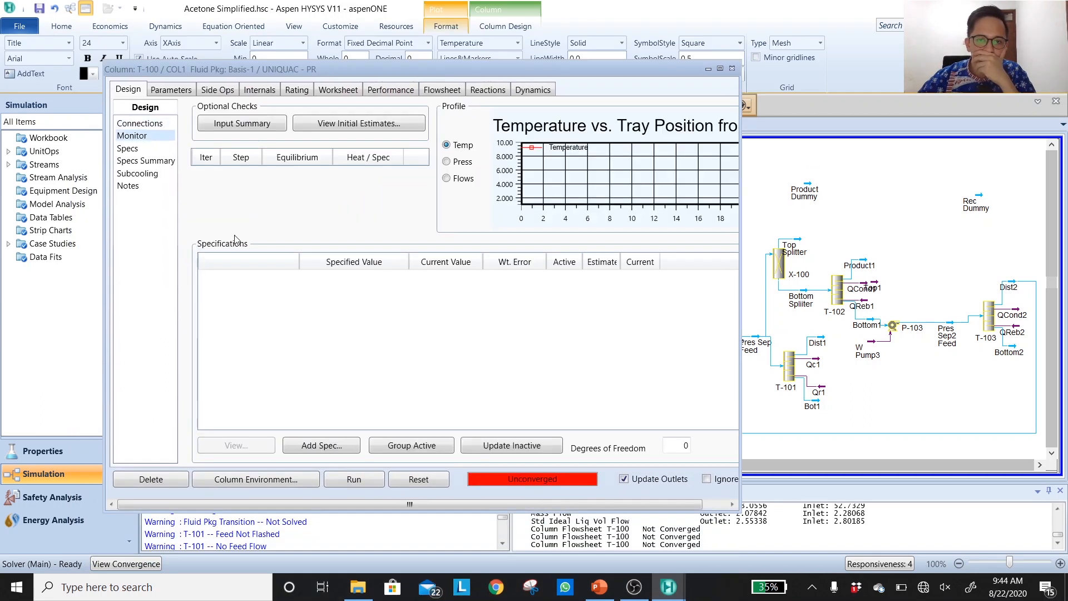
left_click(354, 479)
left_click(645, 345)
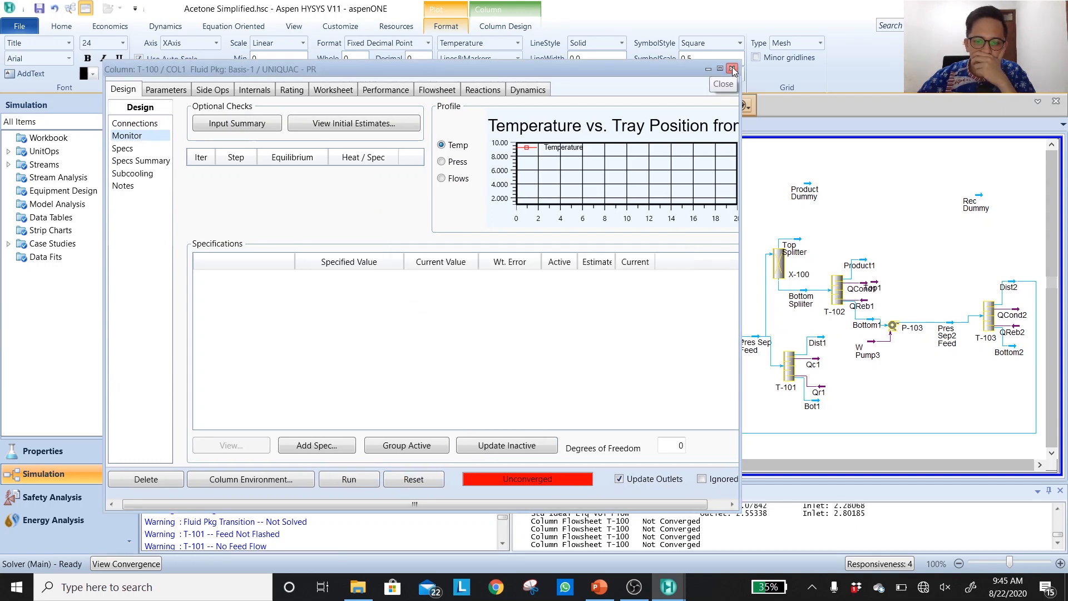
left_click(732, 68)
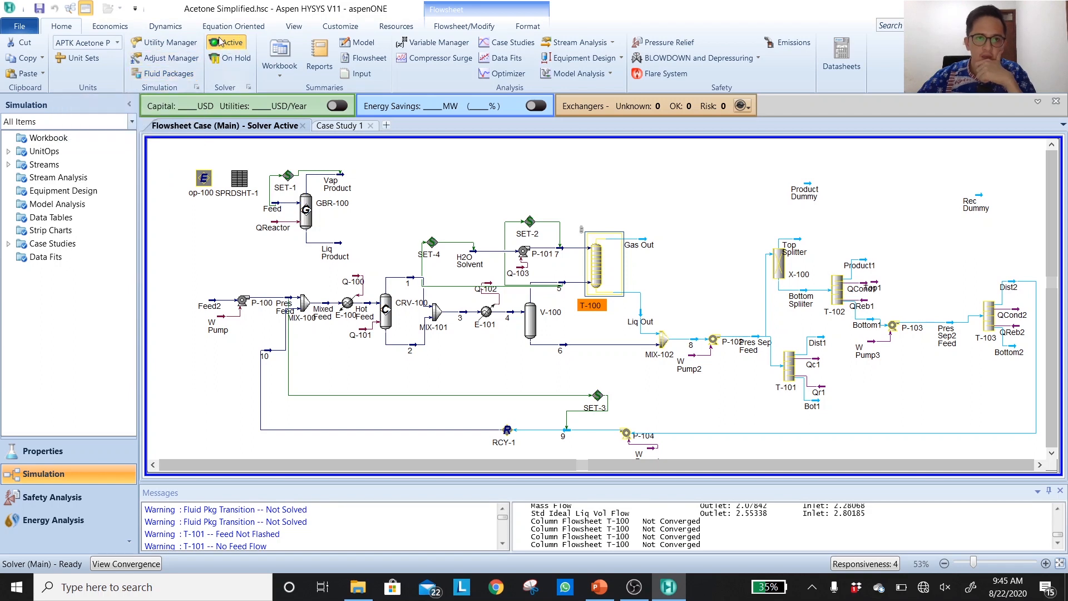
Break the connection between stream 10 and mixer MIX-100, dismiss the T-101 warning, and save the case
left_click(482, 30)
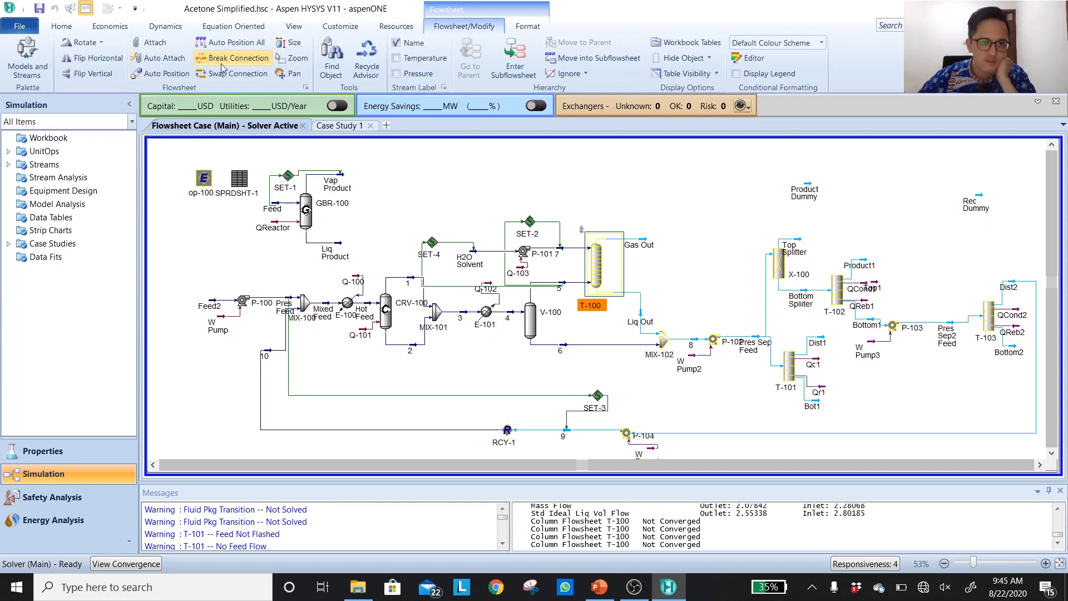
left_click(282, 350)
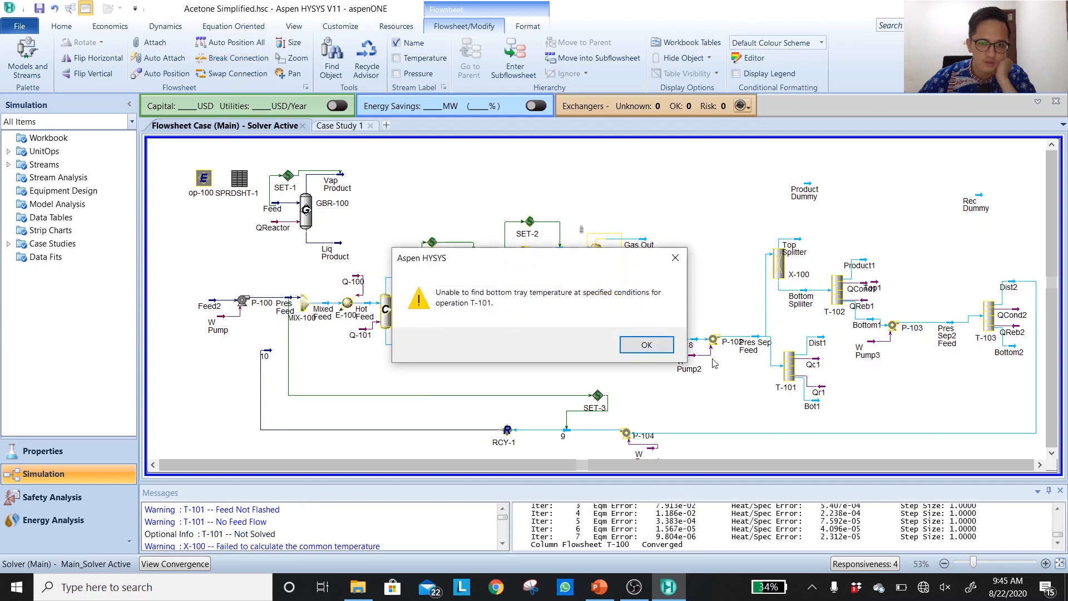
left_click(659, 342)
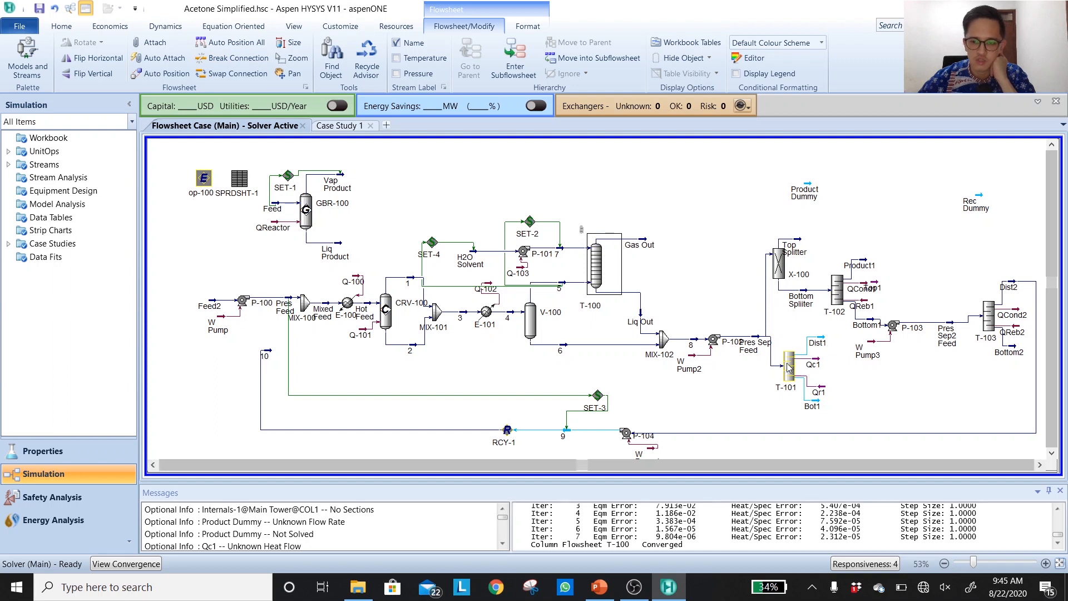
left_click(39, 8)
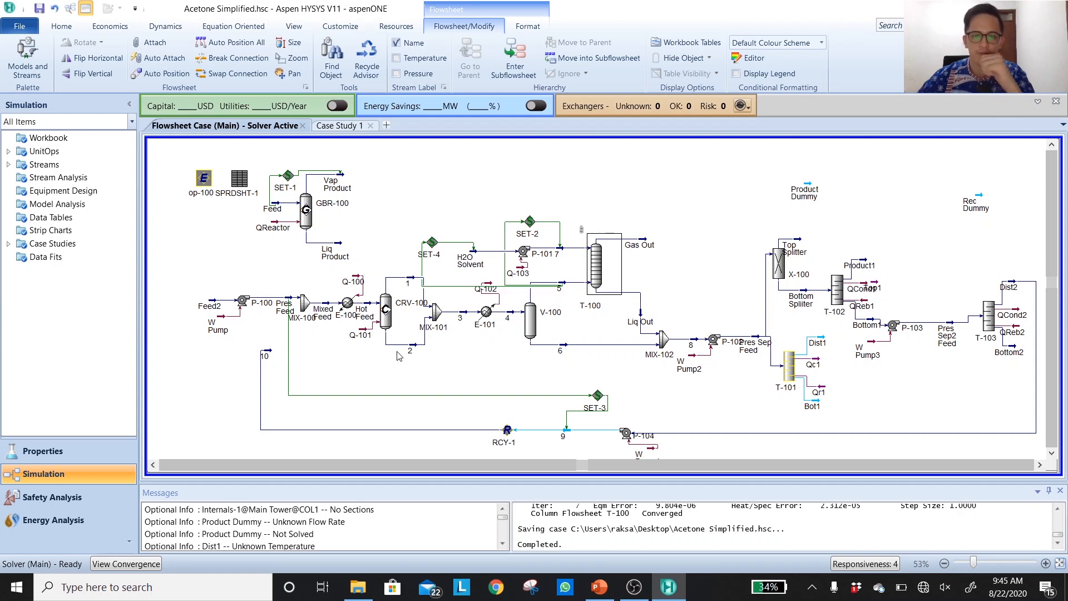
Examine the stream conditions and design parameters of pump P-104, and close its window
left_click(626, 434)
double_click(625, 433)
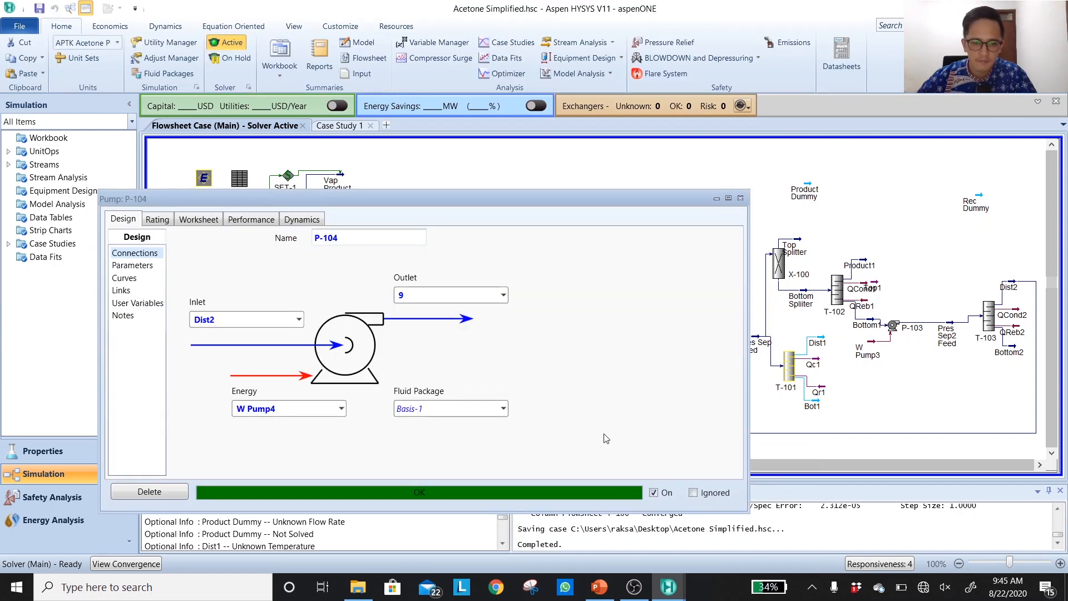
left_click(210, 220)
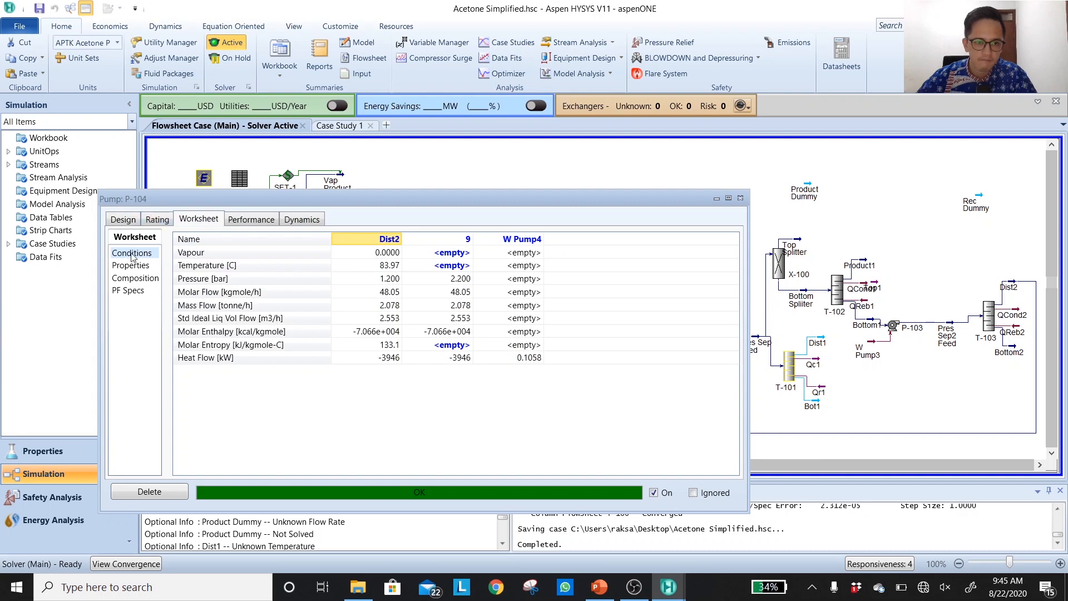
left_click(158, 220)
left_click(123, 219)
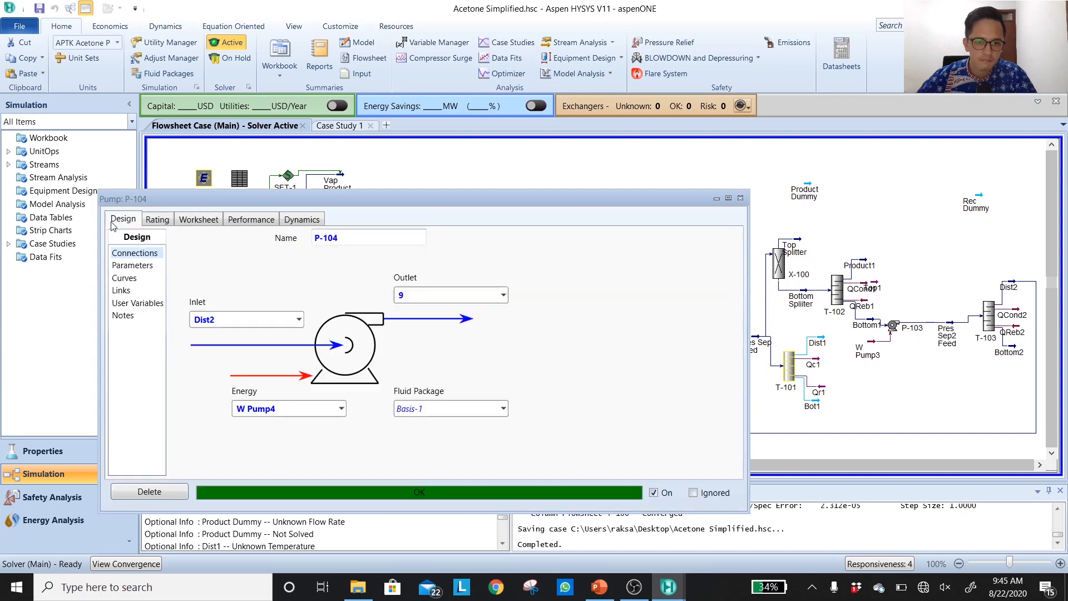
left_click(133, 265)
left_click(740, 198)
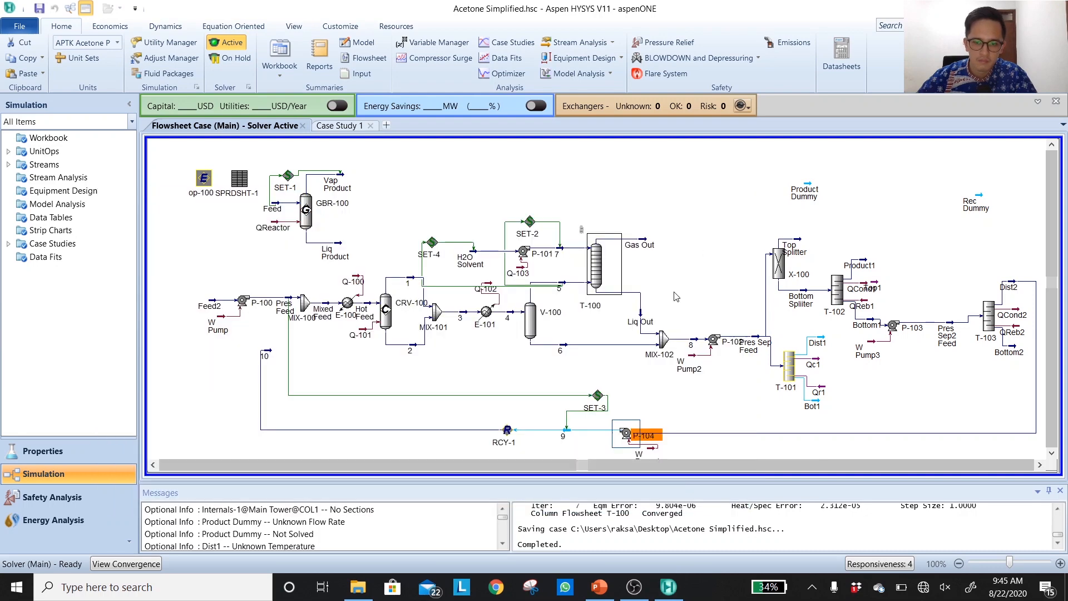
Try to continue solving recycle RCY-1 and compare the conditions of streams 9 and 10
left_click(508, 433)
double_click(508, 432)
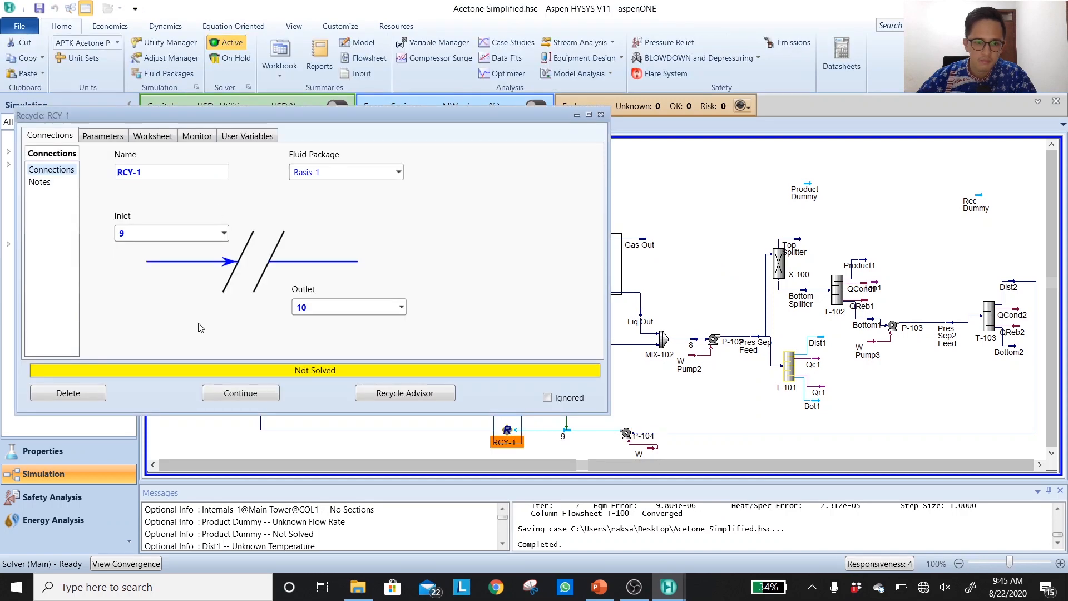
left_click(260, 401)
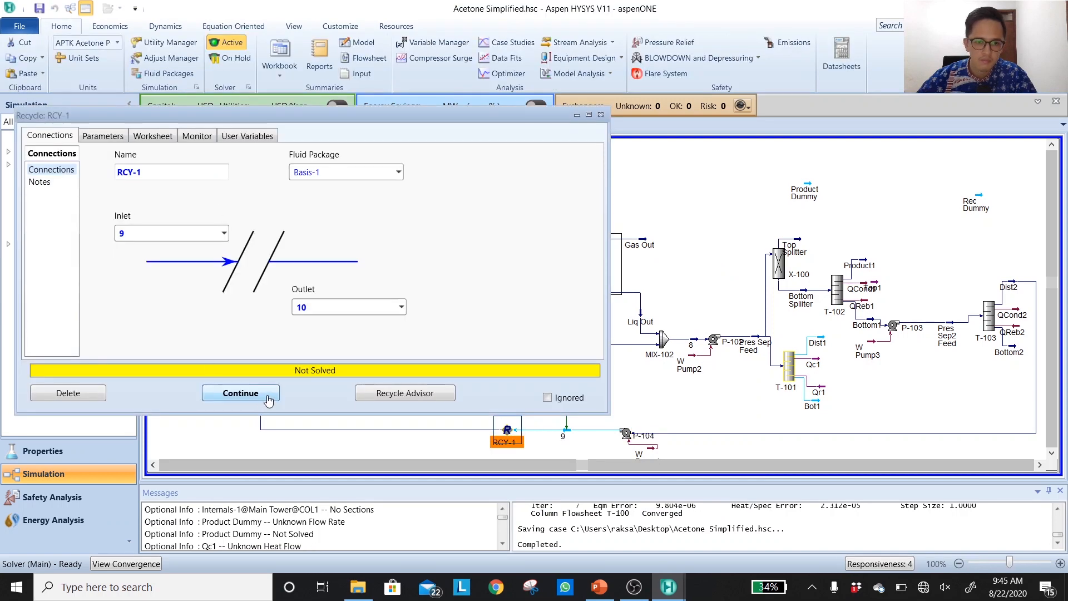
left_click(166, 136)
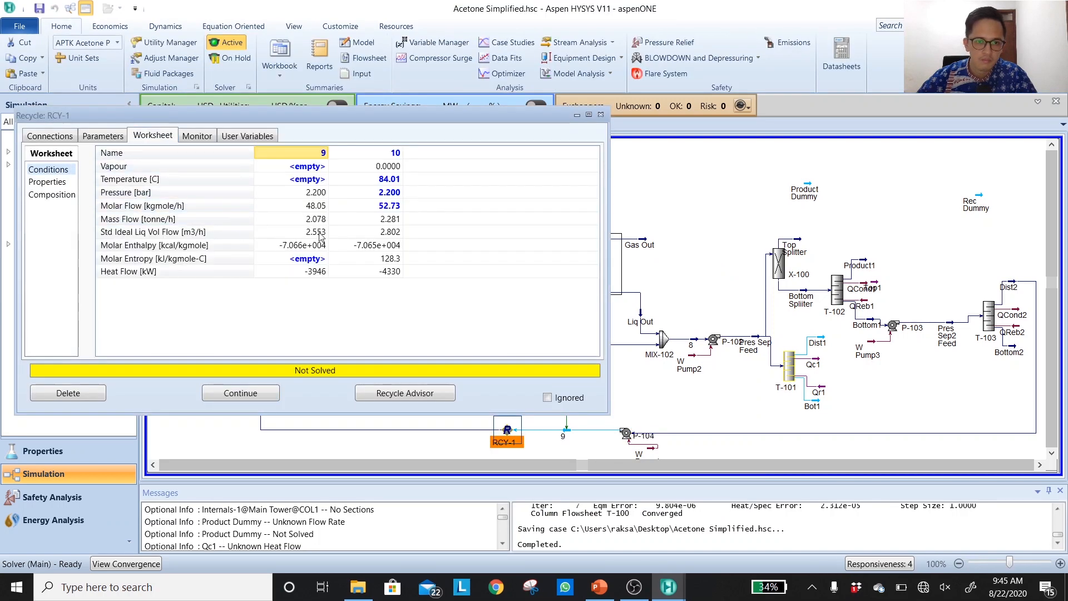
left_click(602, 114)
Check the target and source of SET-3, and review the stream conditions of RCY-1 once more
double_click(596, 400)
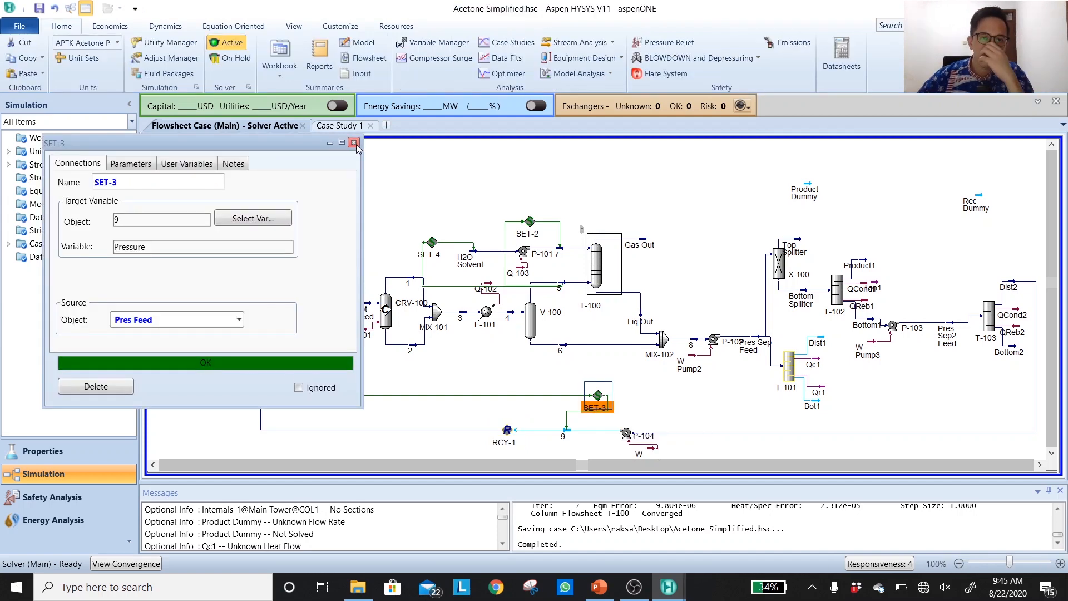
left_click(354, 143)
double_click(506, 440)
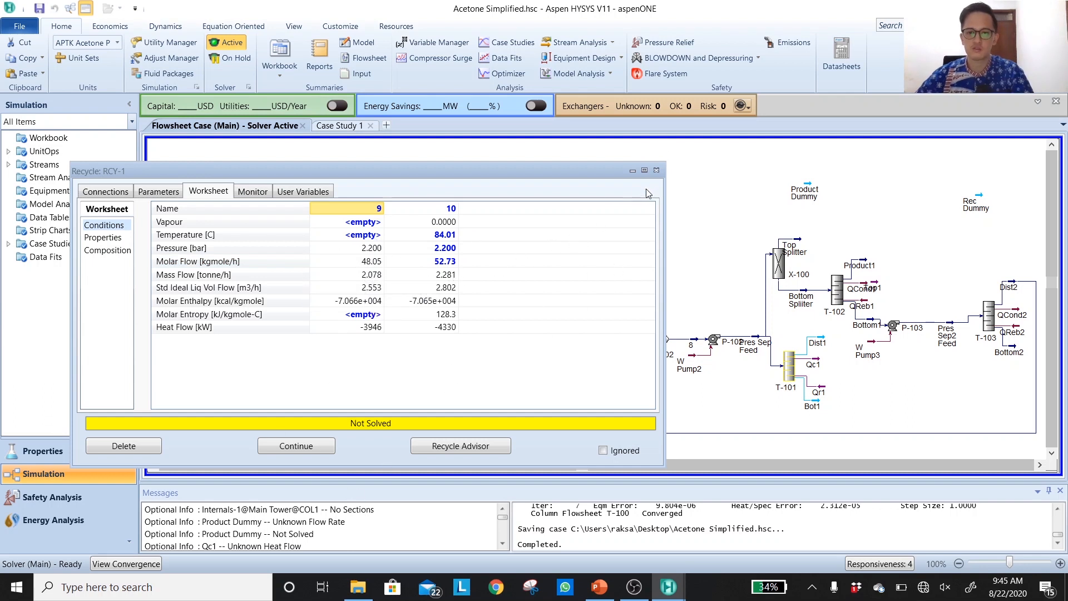
left_click(656, 170)
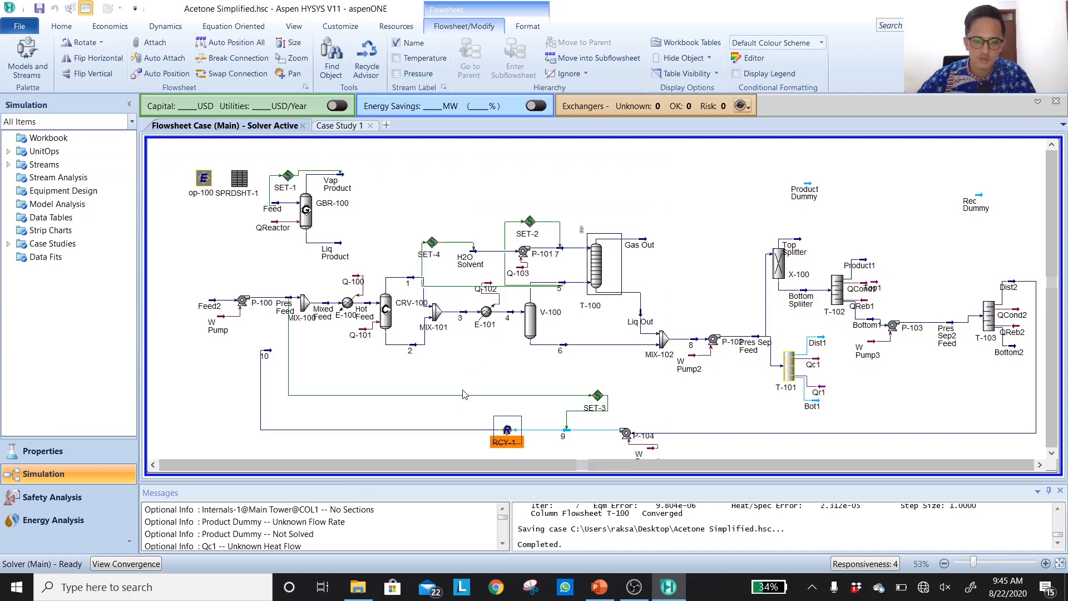
Break the connection between RCY-1 and stream 10, and move stream 10 below the SET-3 line
left_click(247, 61)
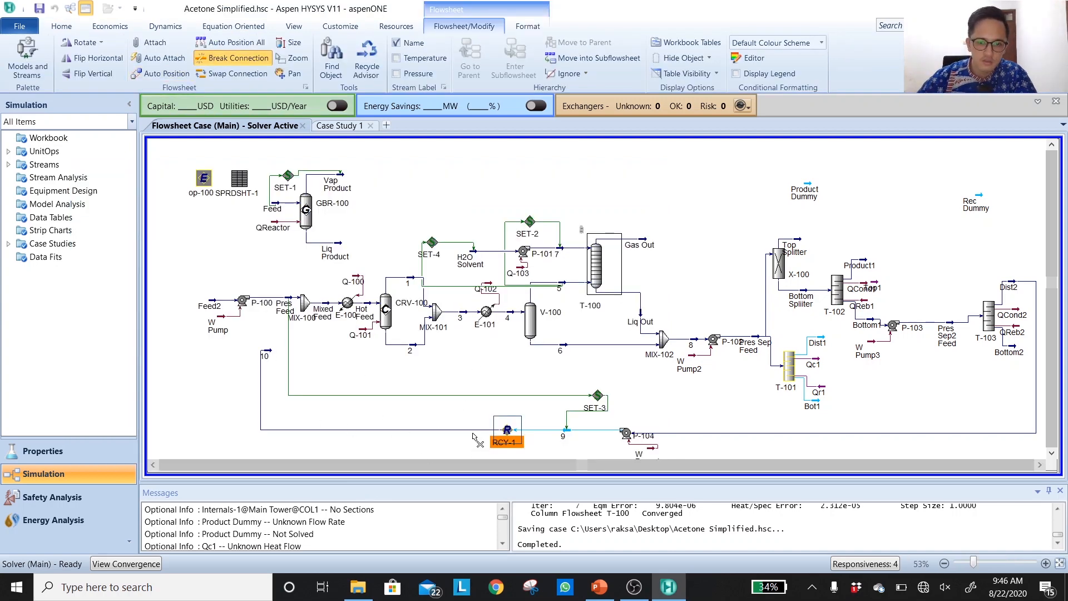
left_click(530, 431)
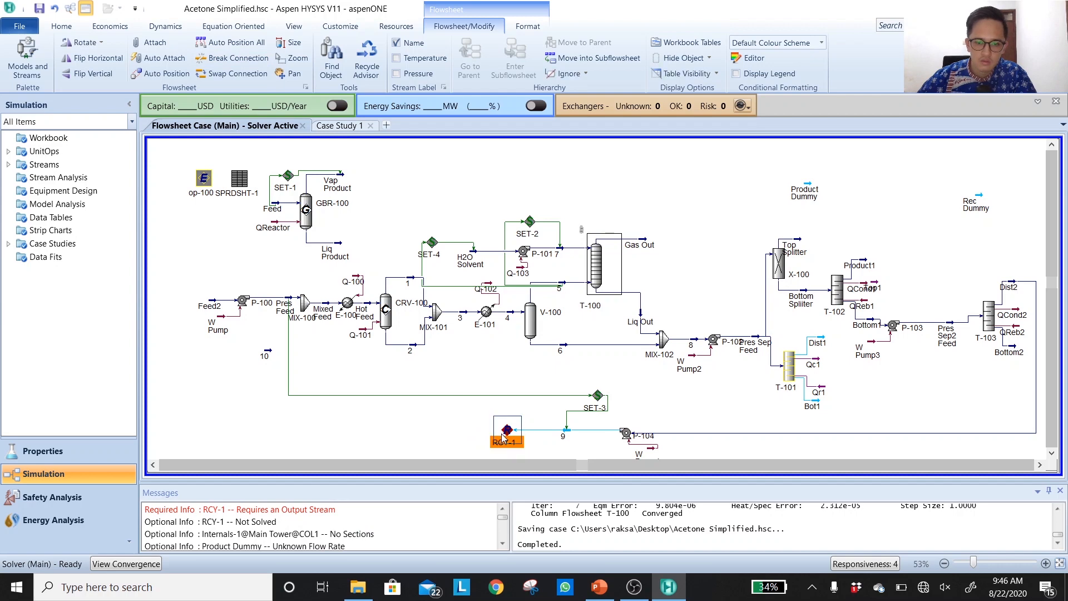
left_click_drag(265, 352, 299, 429)
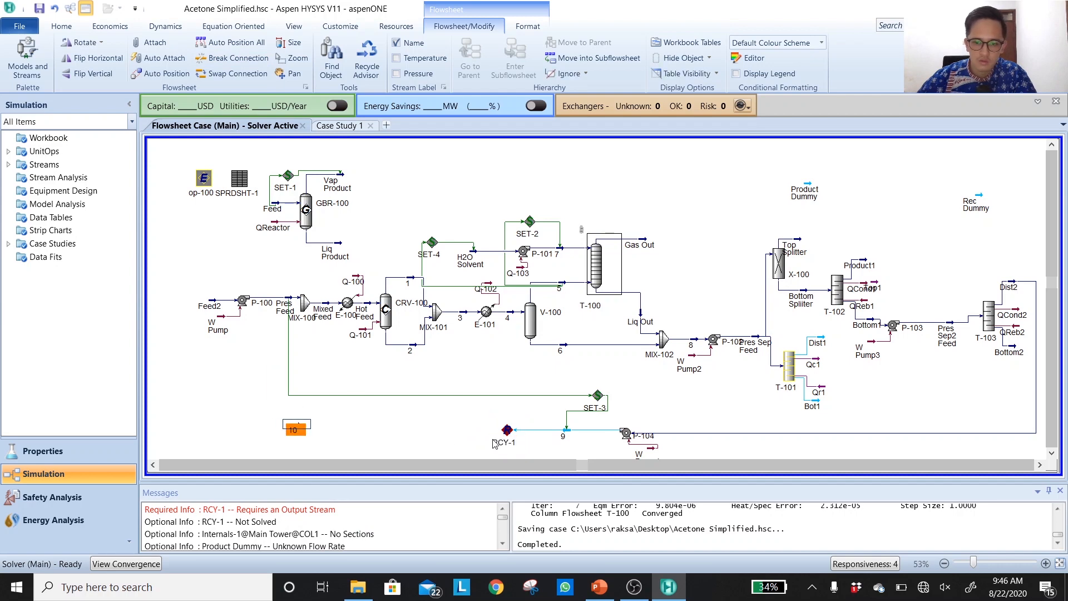
Examine the stream conditions and compositions of pump P-104, and close its window
double_click(632, 434)
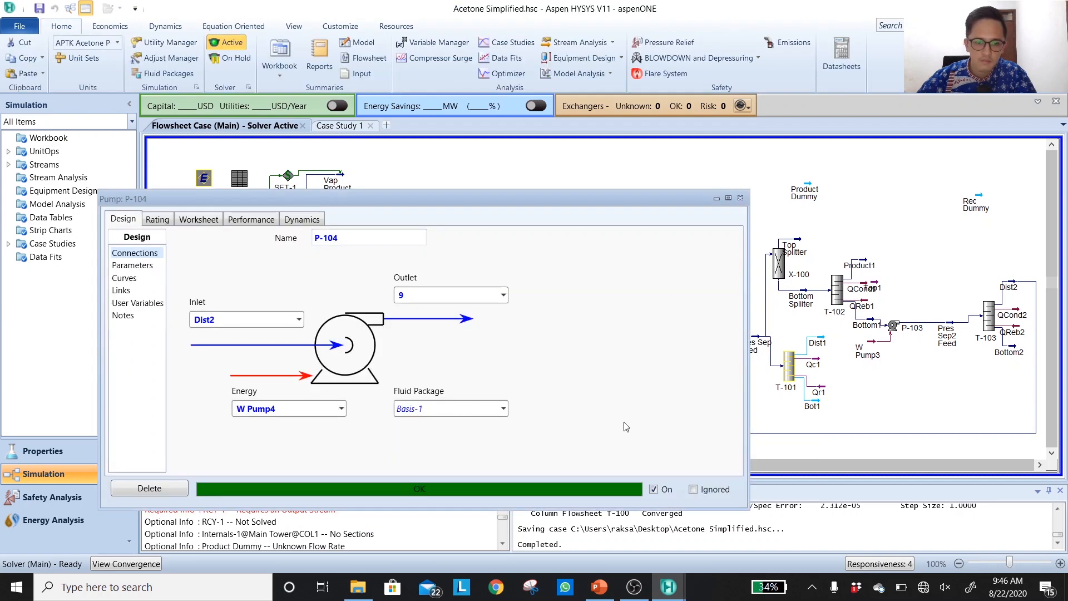
left_click(198, 219)
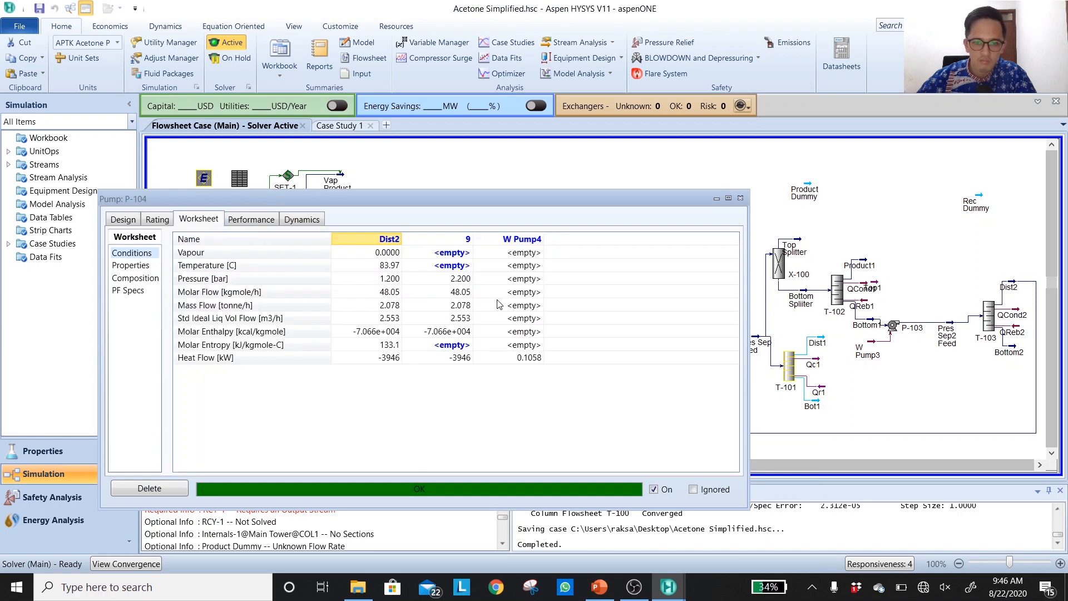
left_click(460, 281)
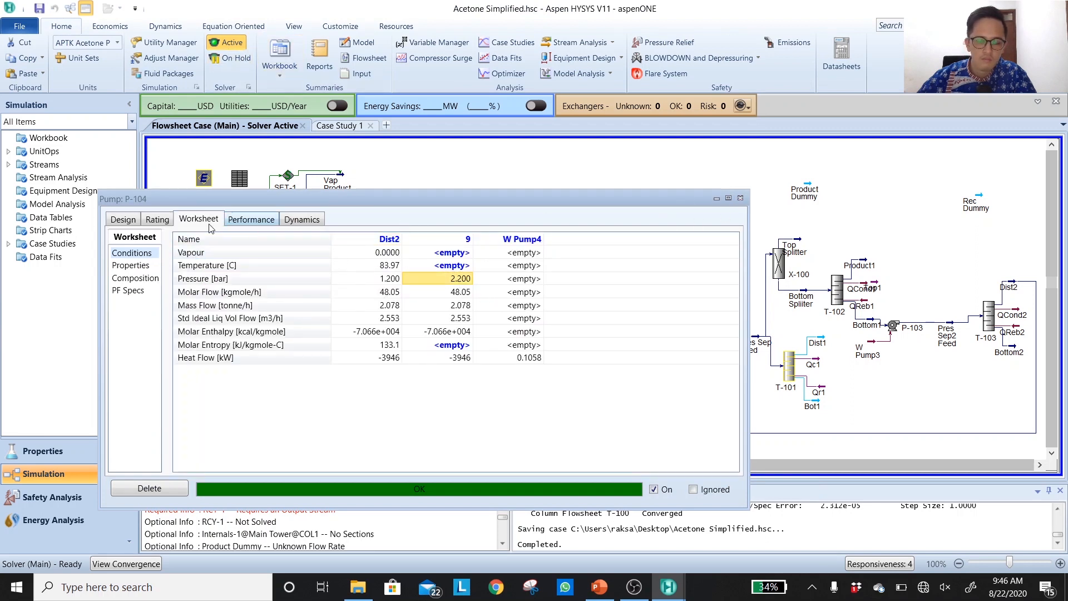
left_click(136, 278)
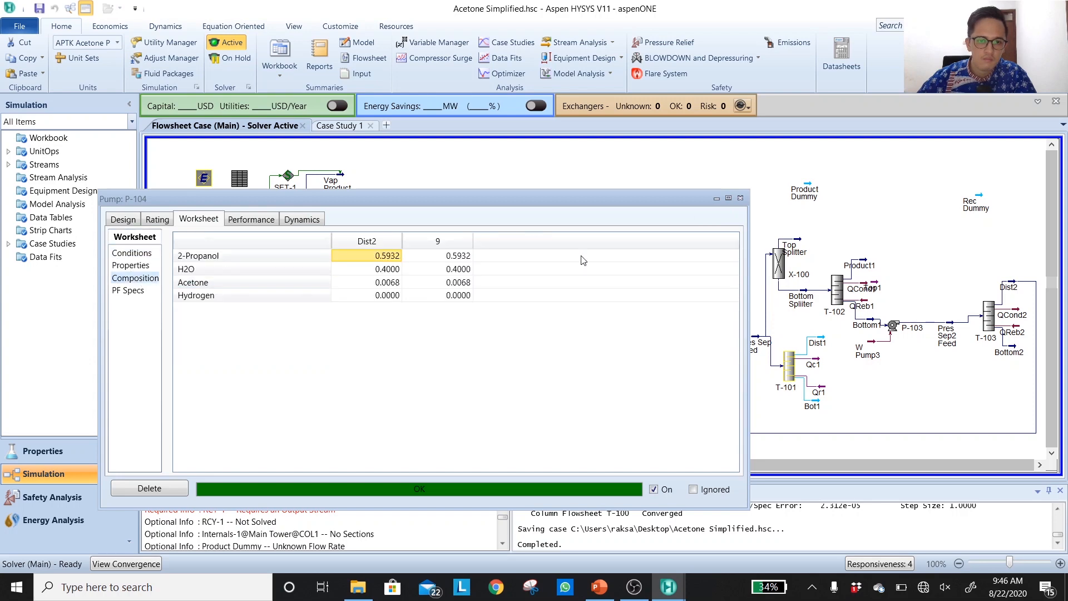
left_click(741, 198)
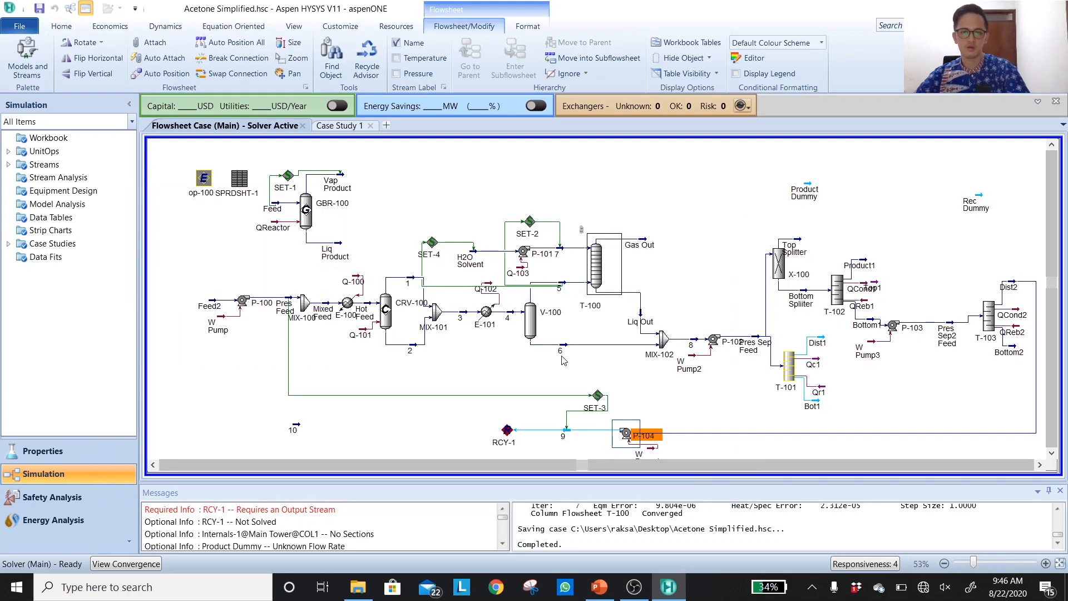
Set the SET-3 operation to be ignored, and close its window
double_click(598, 395)
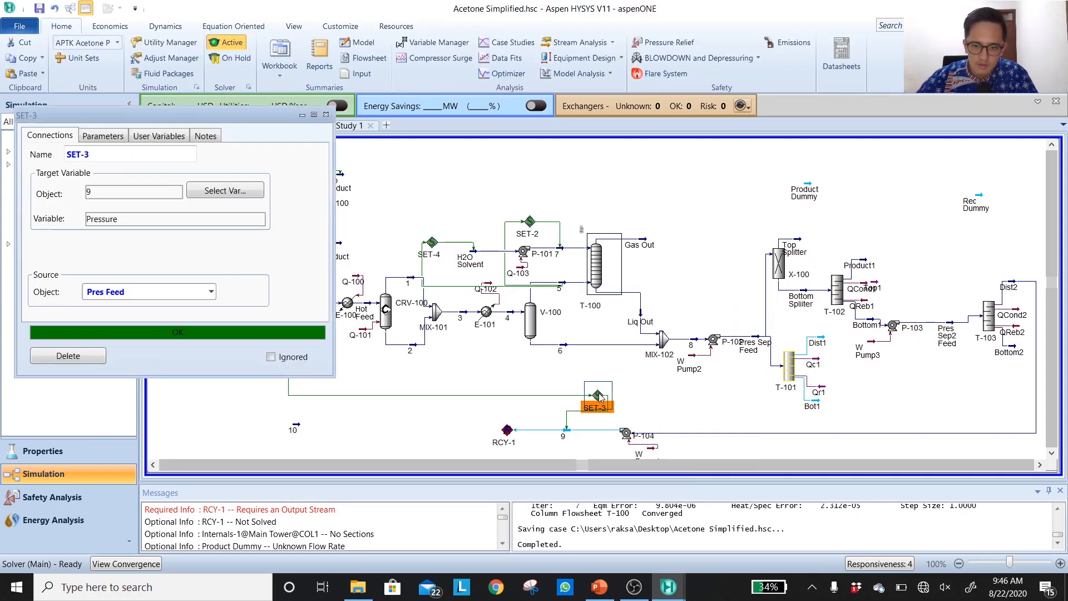
left_click(288, 360)
left_click(326, 114)
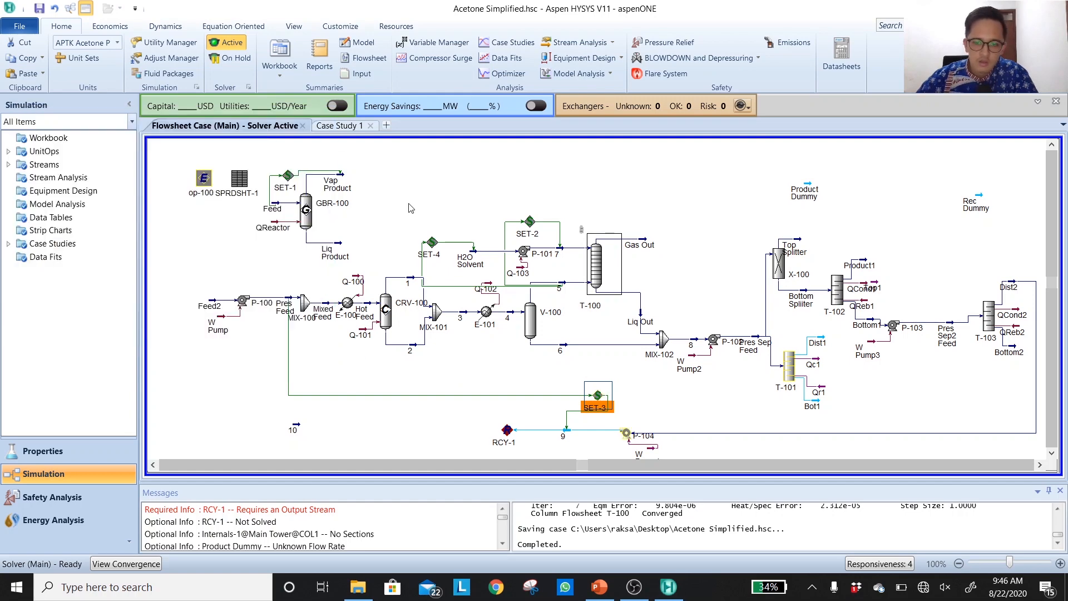
Set the pressure of P-104's outlet stream 9 to 2.2 bar, and close the pump window
double_click(626, 433)
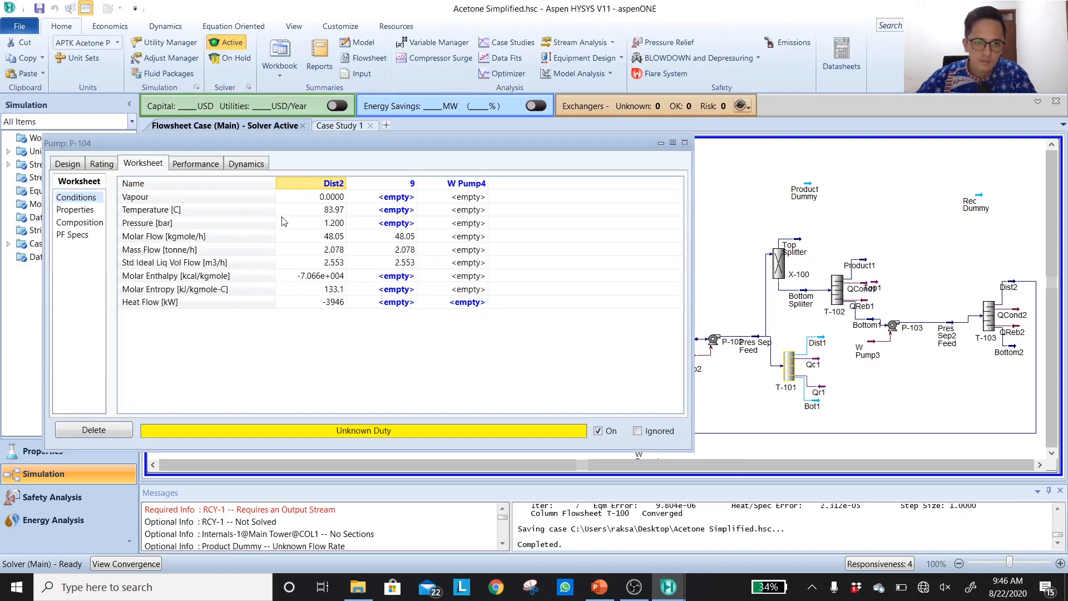
left_click(396, 223)
type("2.2")
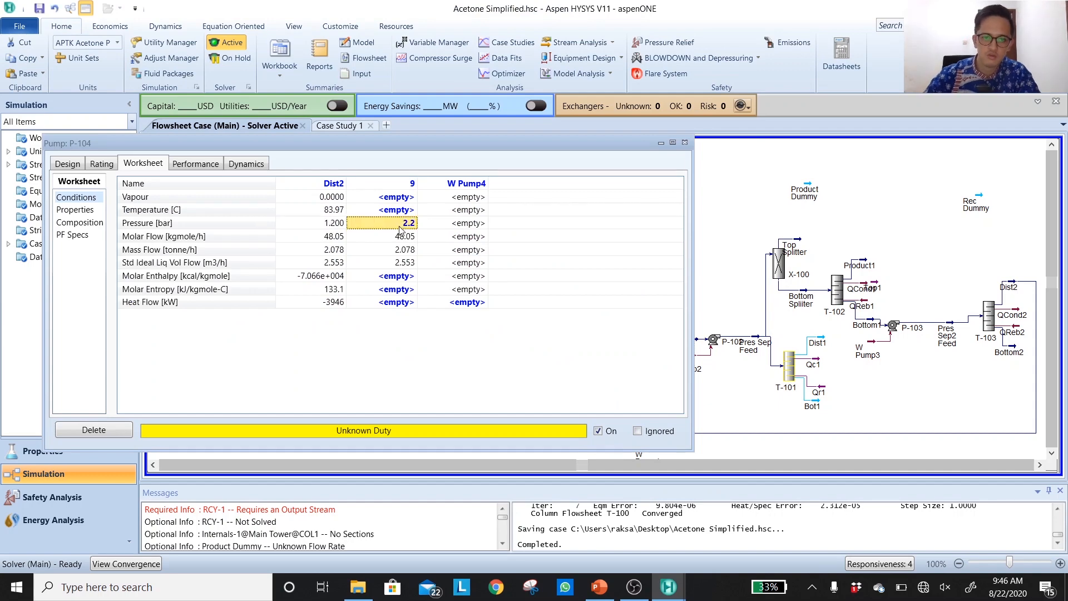
key("Return")
key("Escape")
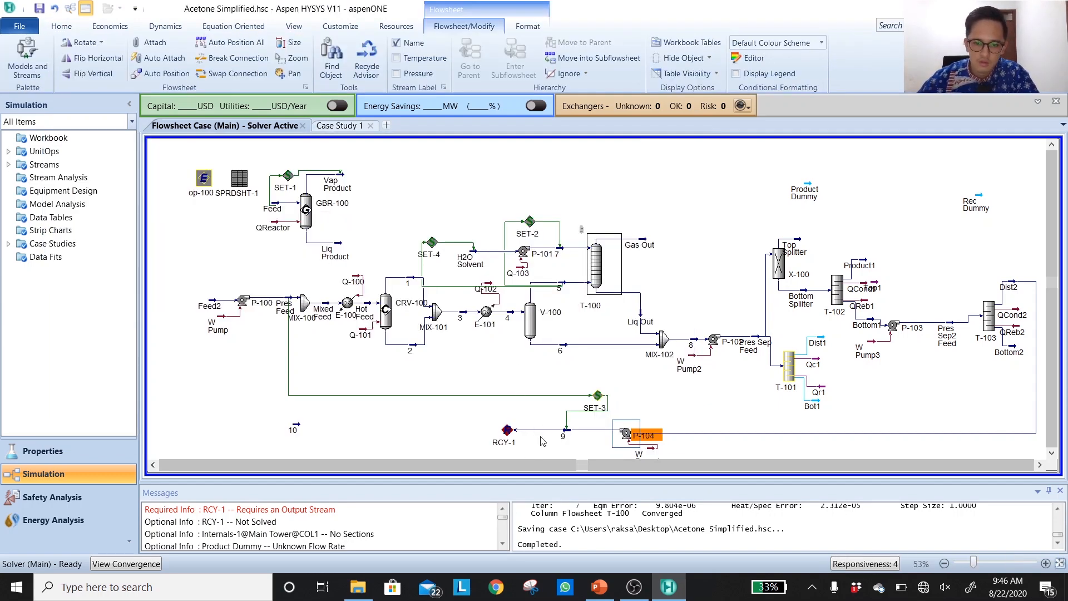
Reconnect RCY-1 with stream 10 as its outlet, close its window, and save the case
double_click(507, 430)
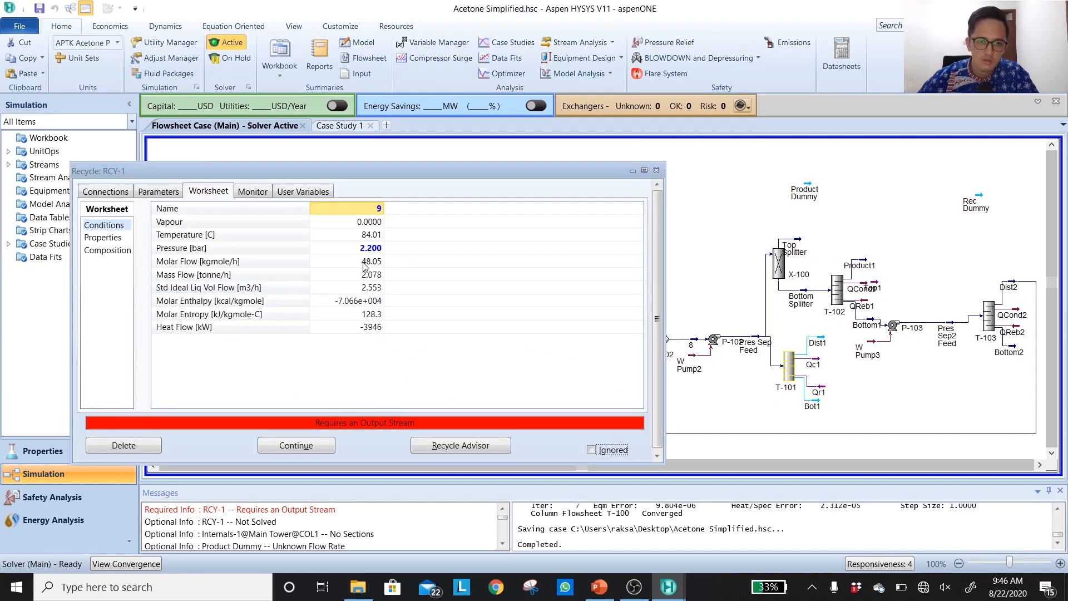
left_click(127, 195)
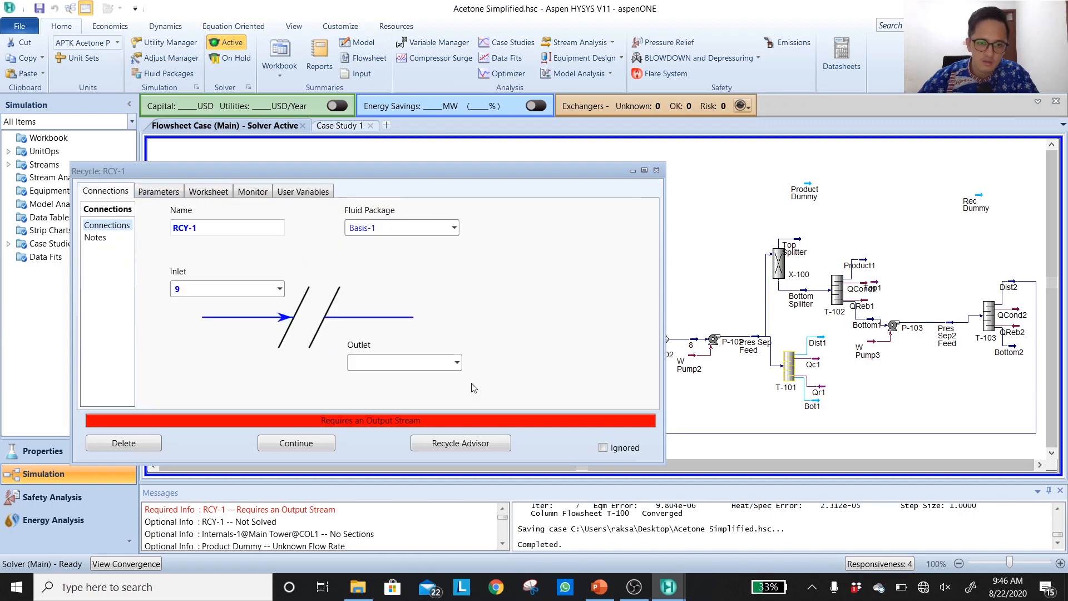
left_click(457, 362)
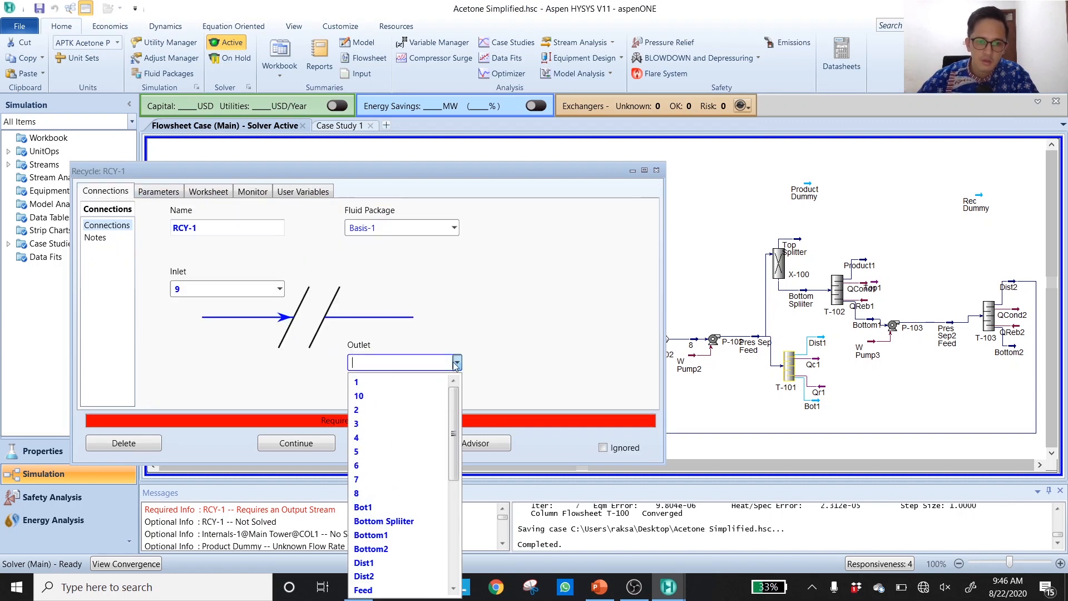
left_click(383, 395)
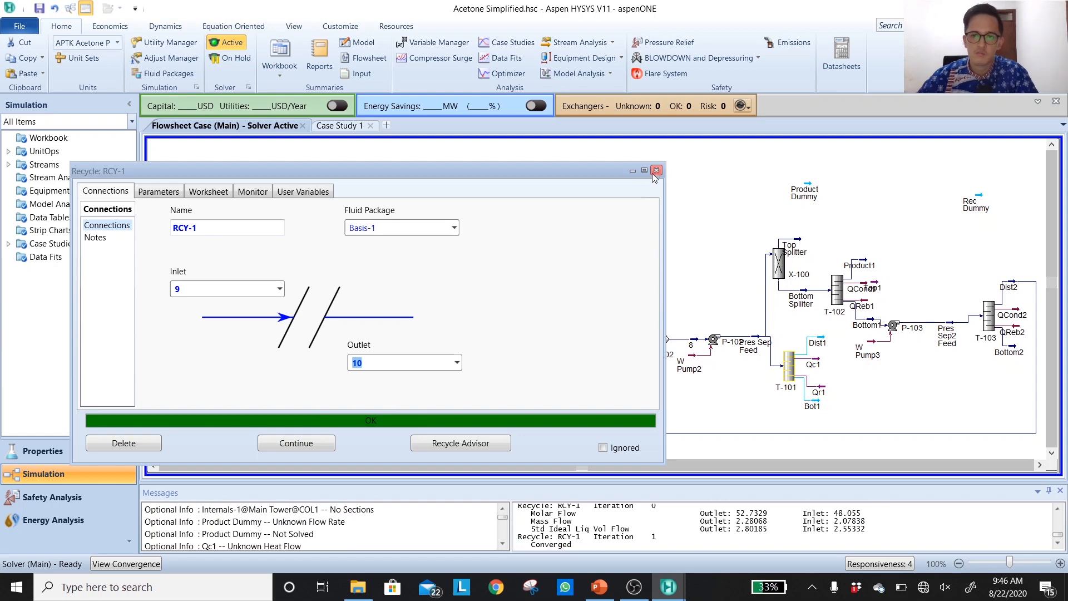
left_click(656, 170)
left_click(38, 8)
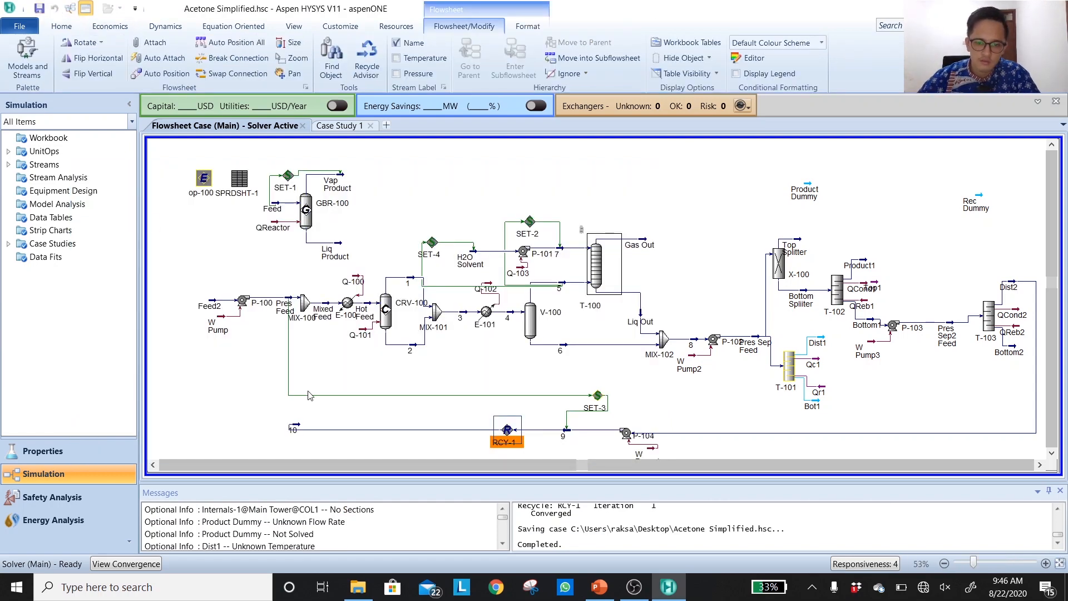
Move stream 10 up to the area below pump P-100 and mixer MIX-100, and save the case
left_click_drag(292, 431, 256, 376)
key("ctrl+s")
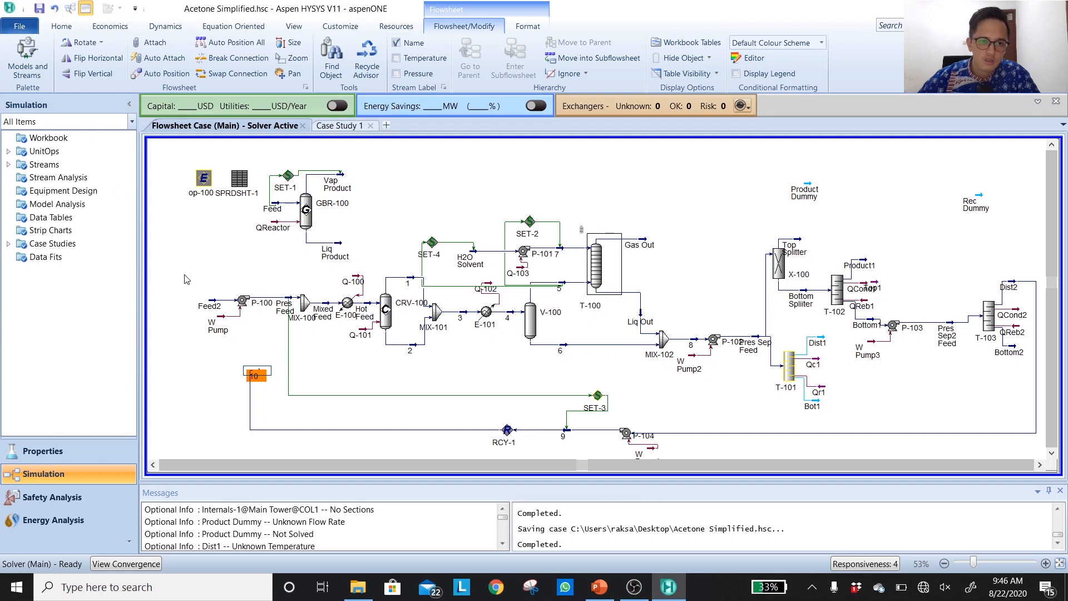
left_click(284, 327)
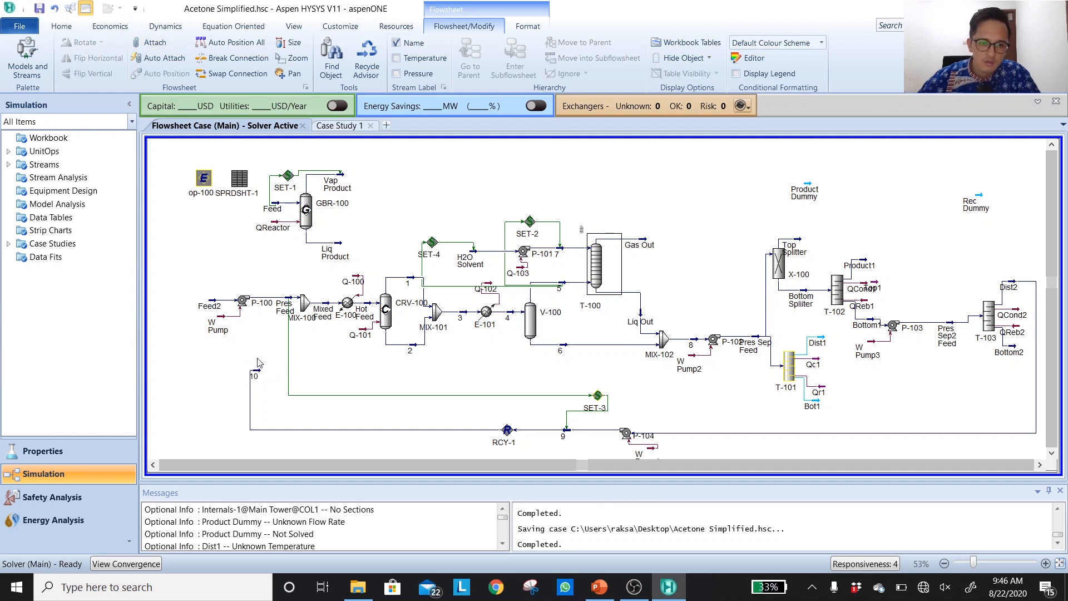
Connect stream 10 to mixer MIX-100 as an inlet, and dismiss the T-102 warning
left_click_drag(262, 376, 301, 304)
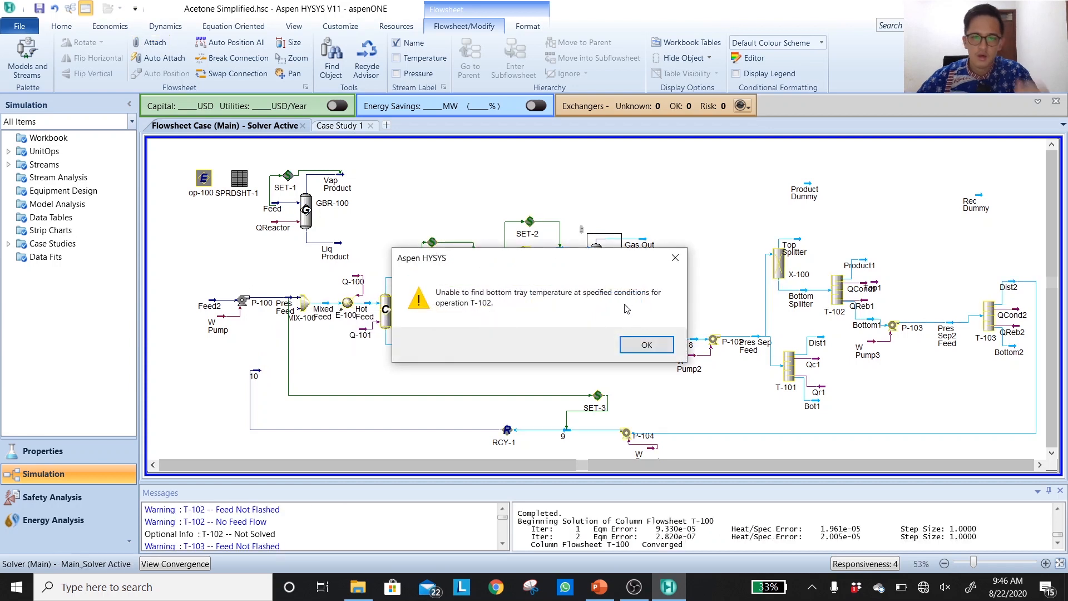
left_click_drag(594, 262, 510, 373)
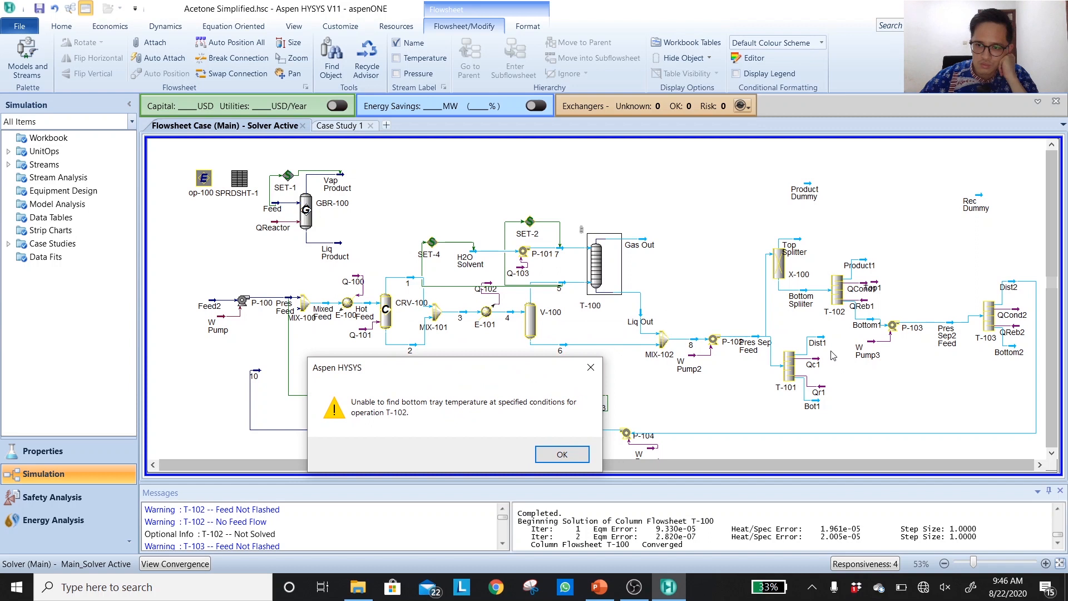
left_click(563, 455)
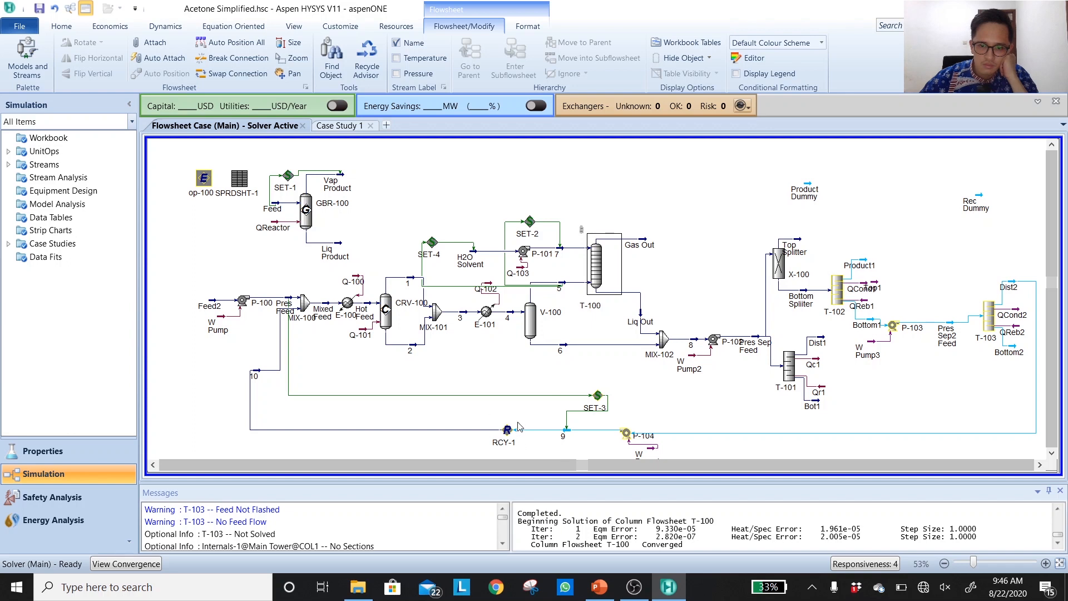
Review the key components, pressures and reflux ratios of shortcut column T-102, and close its window
mouse_move(778, 282)
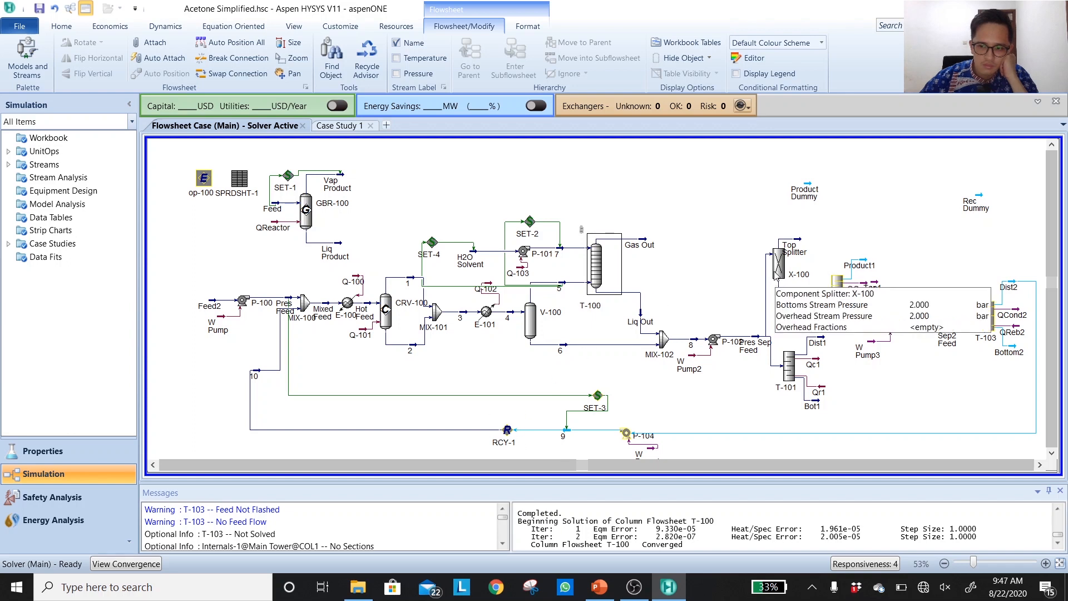
double_click(836, 289)
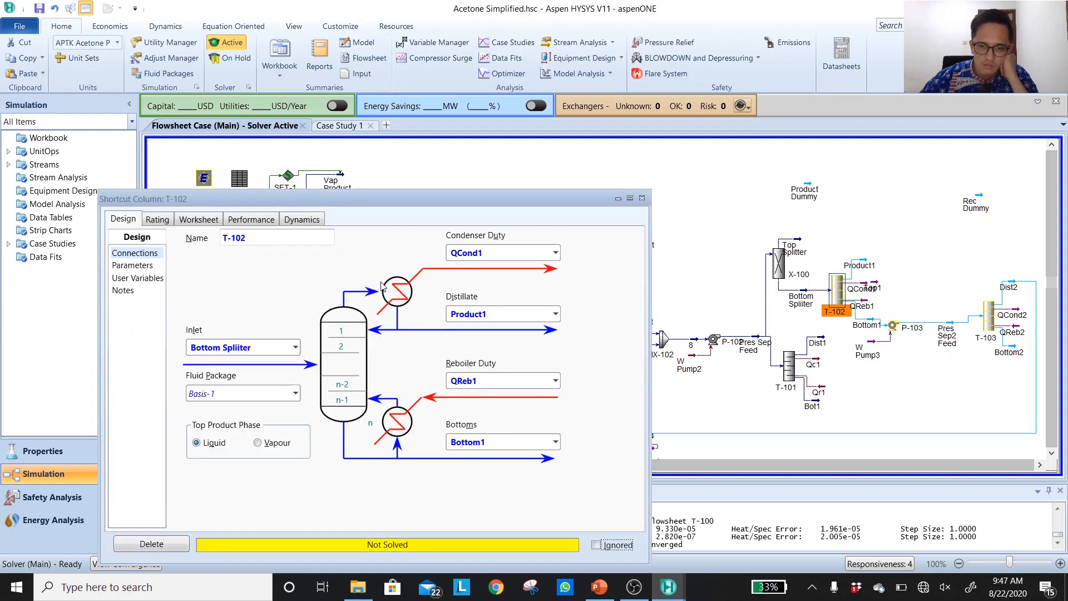
left_click(144, 267)
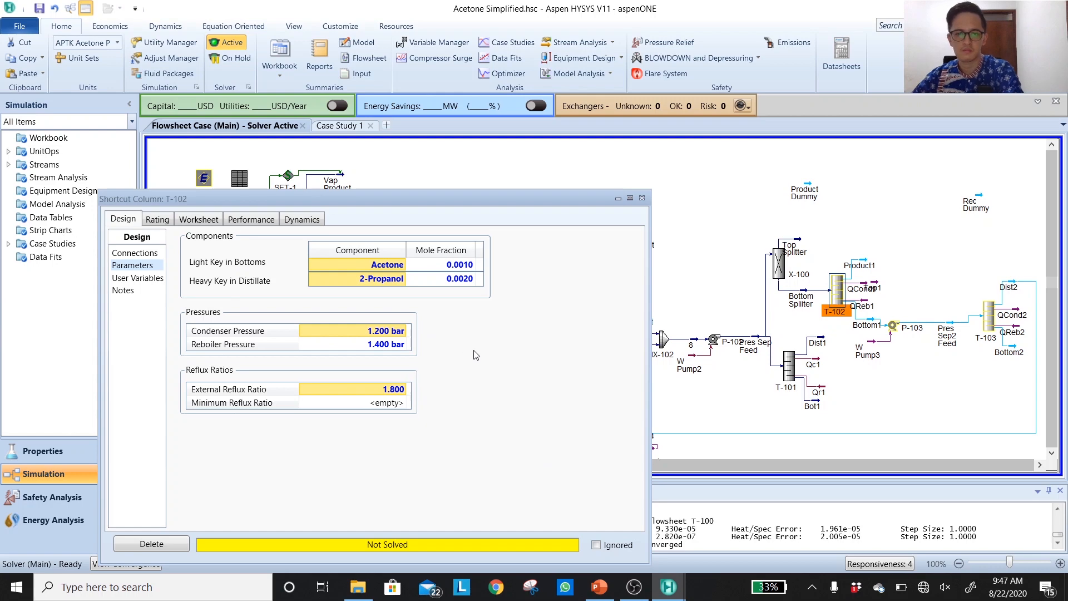
left_click(639, 345)
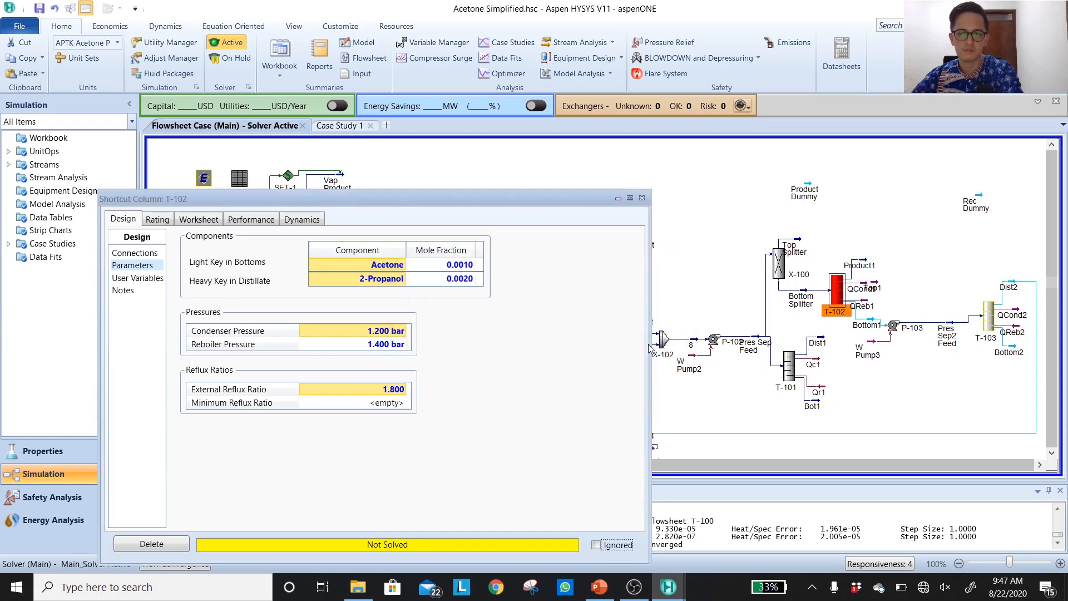
left_click(695, 268)
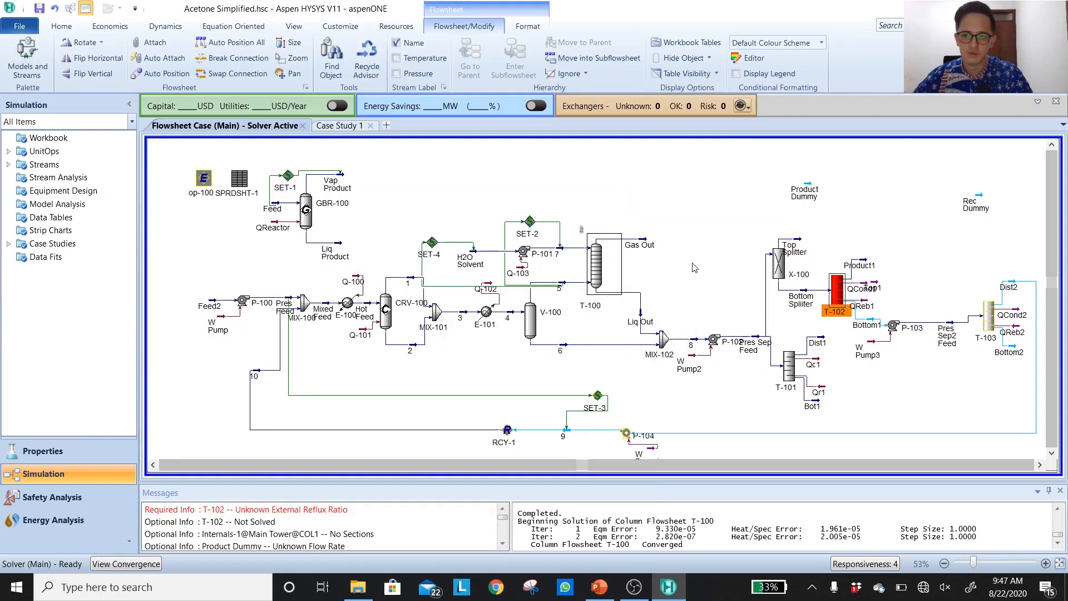
Check the conditions and composition of the stream feeding T-102 from splitter X-100, and close its window
double_click(814, 299)
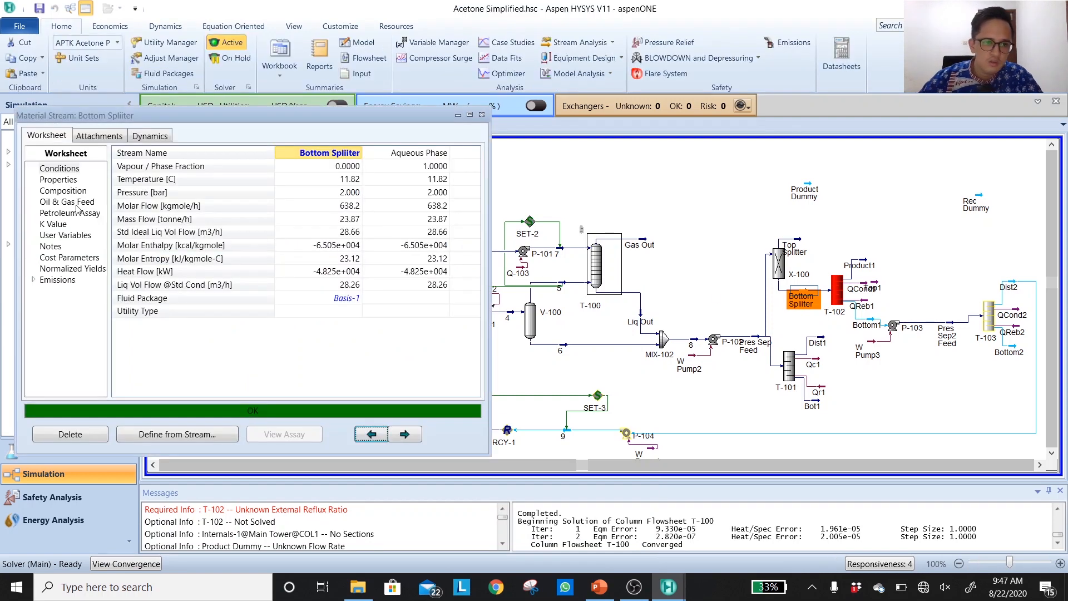
left_click(76, 201)
left_click(76, 193)
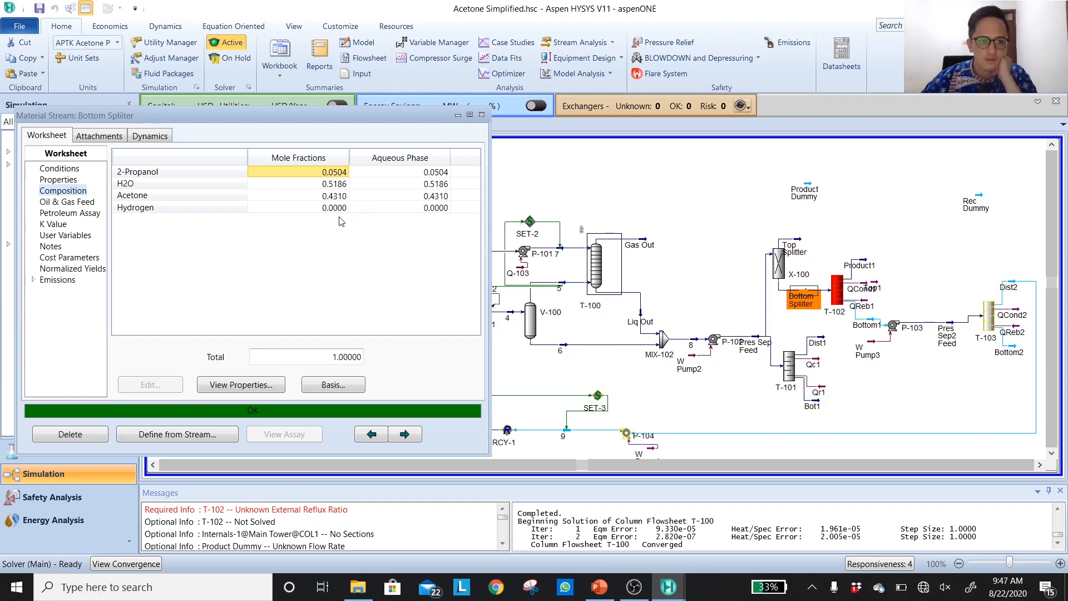
left_click(482, 114)
Set the external reflux ratio of shortcut column T-102 to 1.8, and close its window
double_click(837, 289)
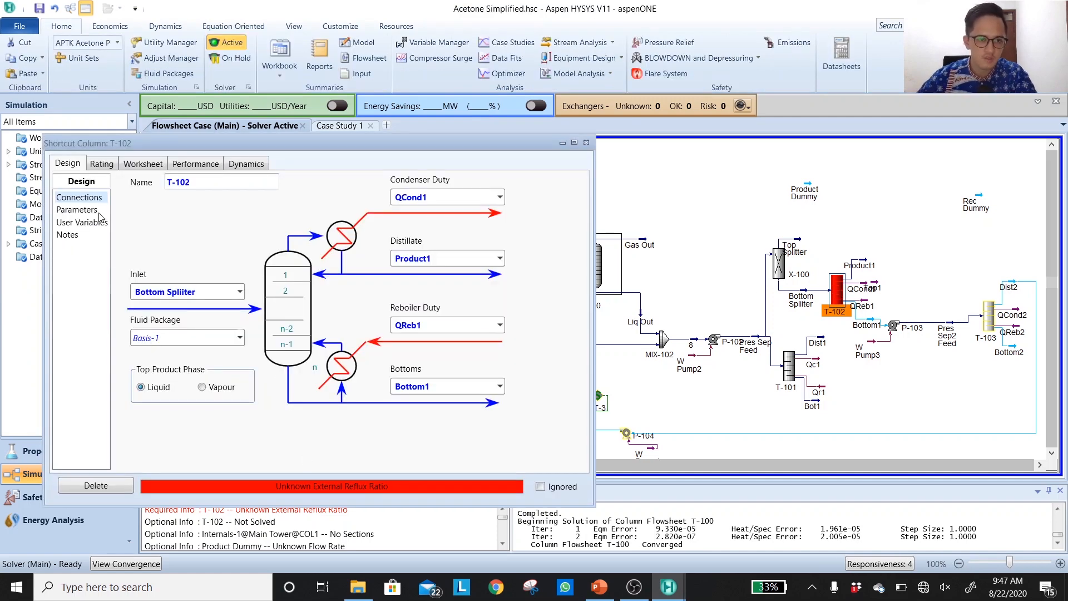
left_click(78, 209)
left_click(343, 334)
type("1")
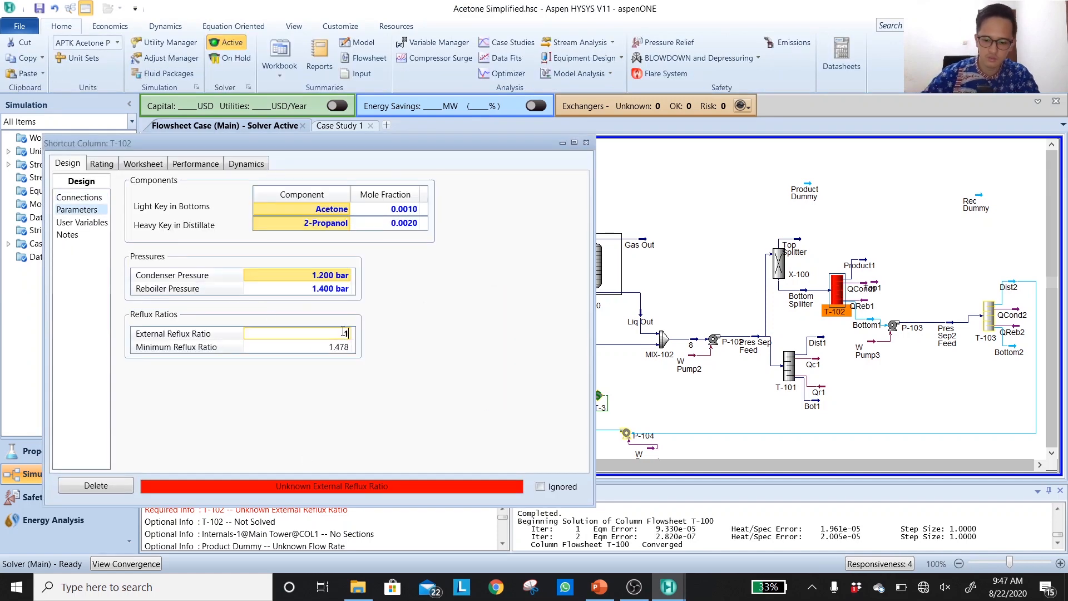
type(".8")
key("Return")
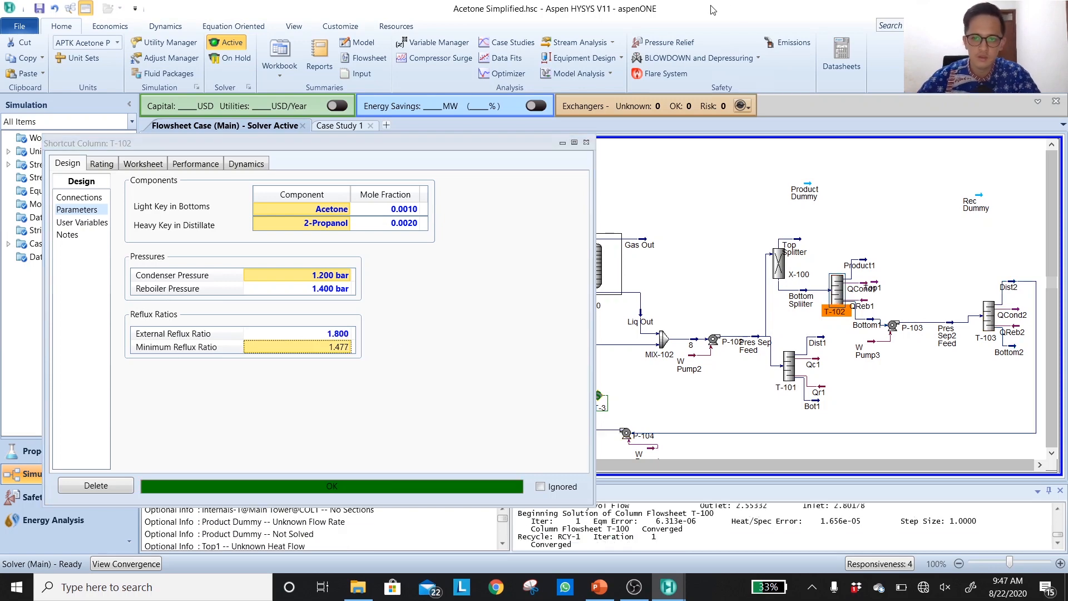
left_click(586, 142)
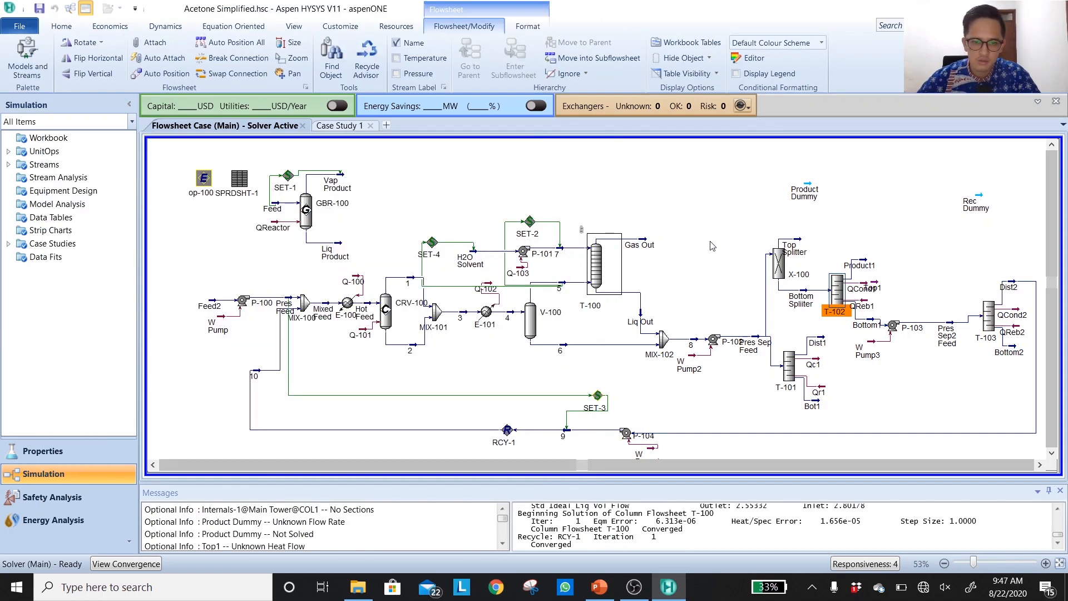
left_click(911, 276)
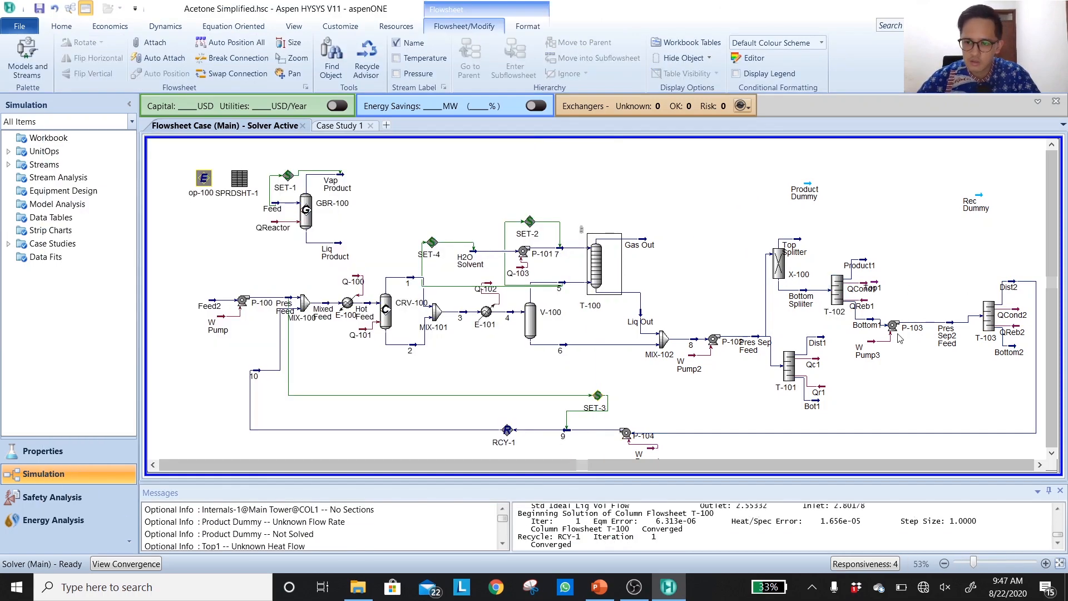
Examine the stream conditions, compositions and design parameters of shortcut column T-103
double_click(980, 338)
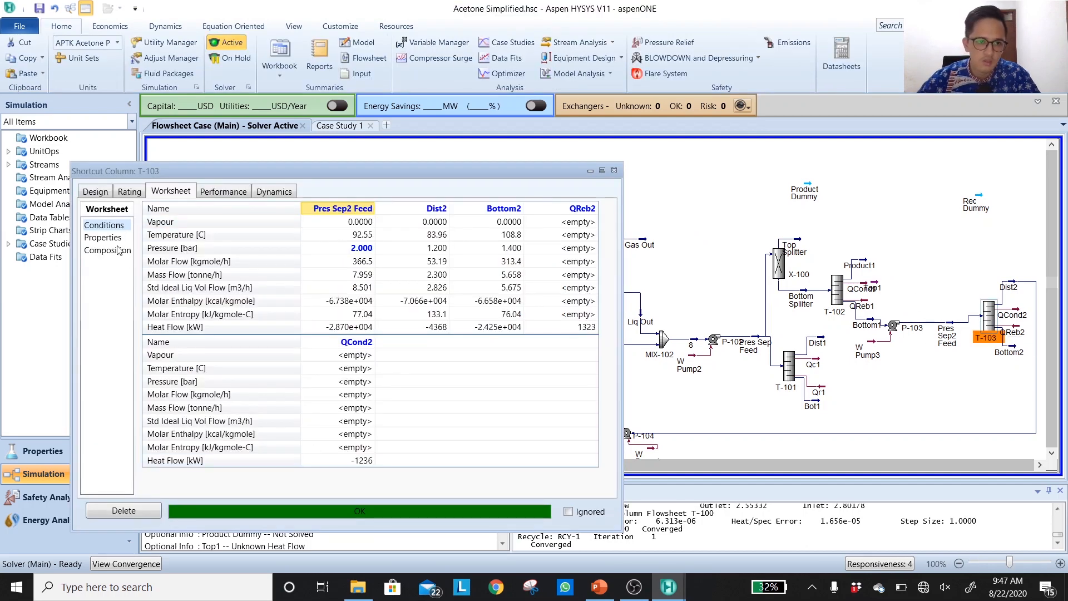
left_click(118, 251)
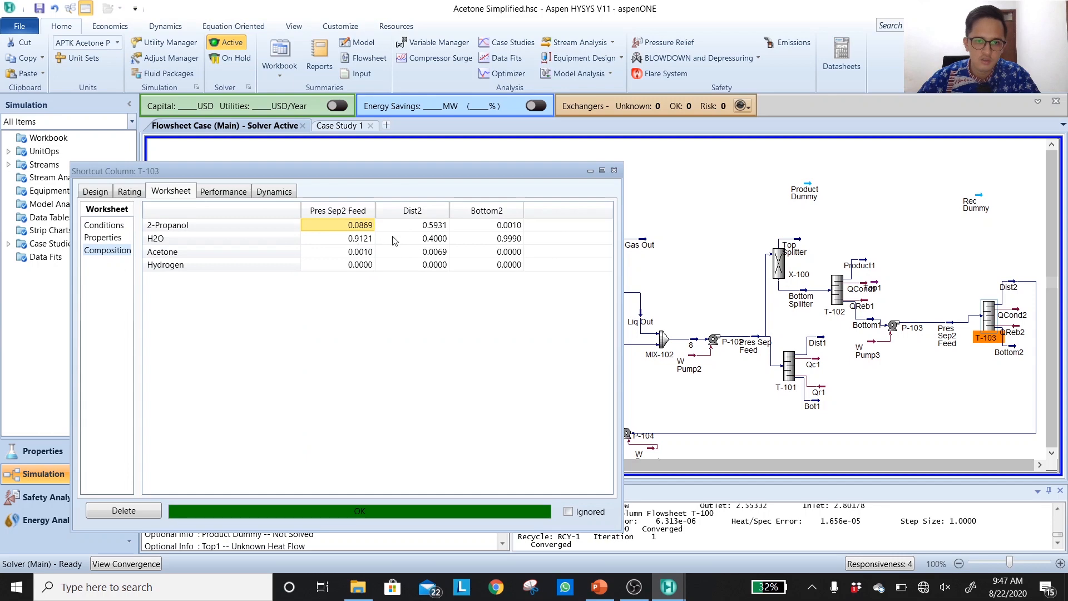
left_click(95, 191)
left_click(105, 238)
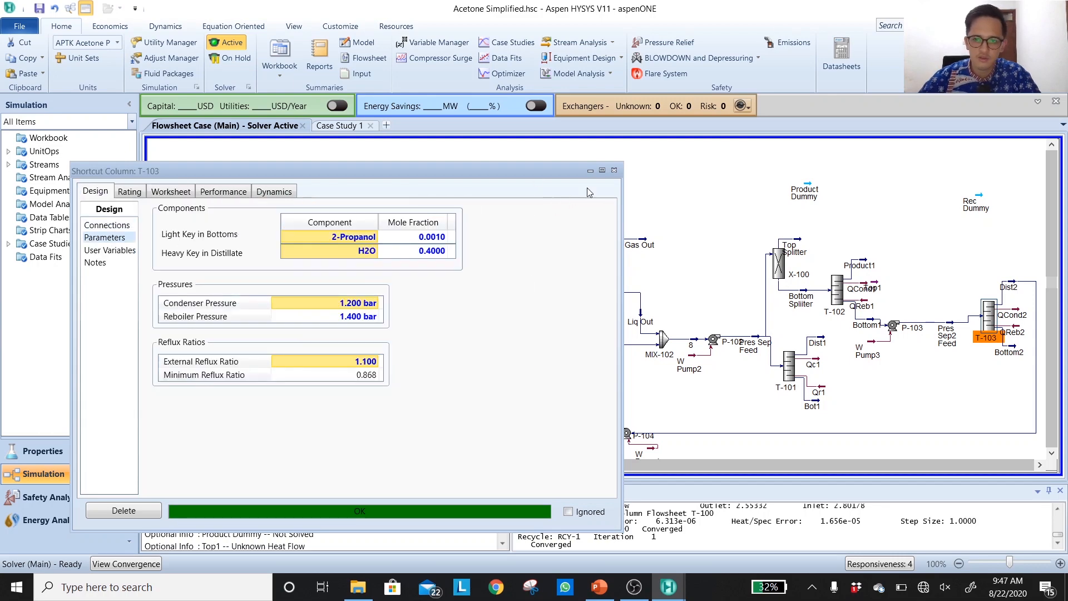
Close the T-103 window and check the composition and conditions of stream Product1
left_click(614, 171)
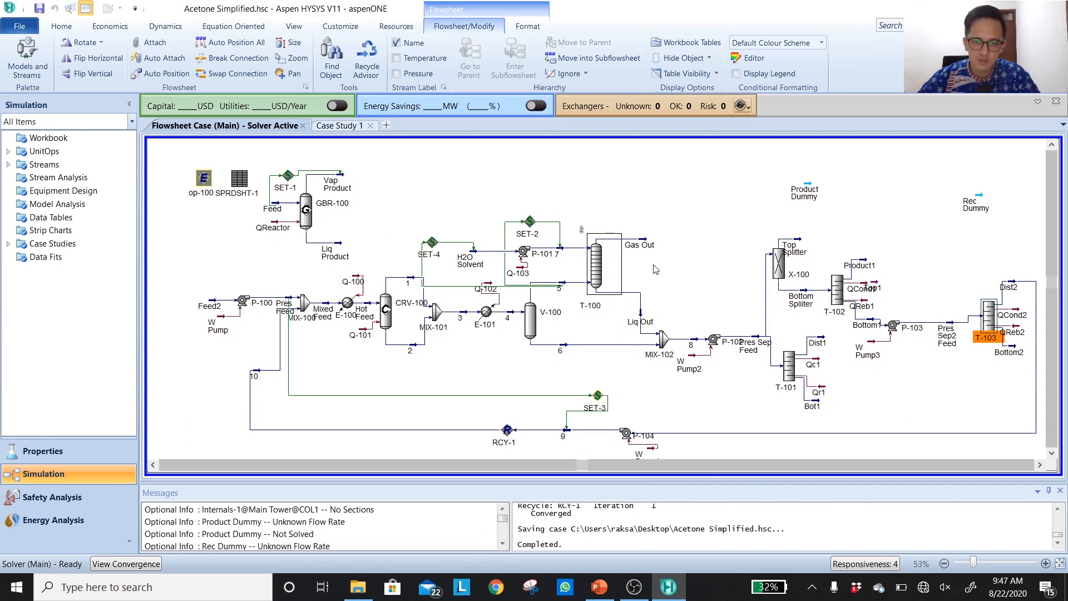
left_click(749, 252)
double_click(861, 266)
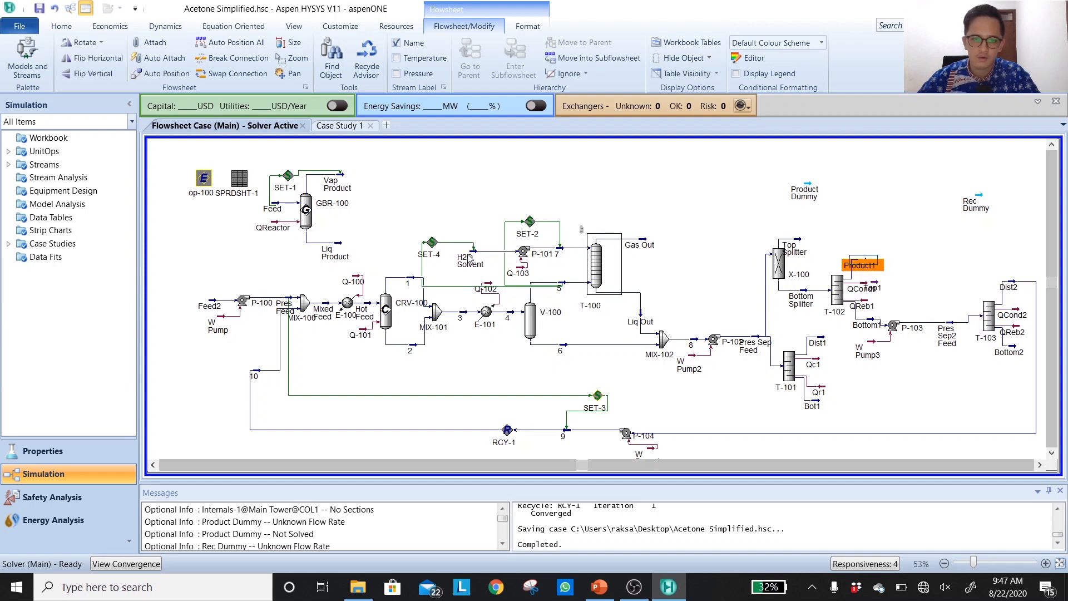
left_click(146, 275)
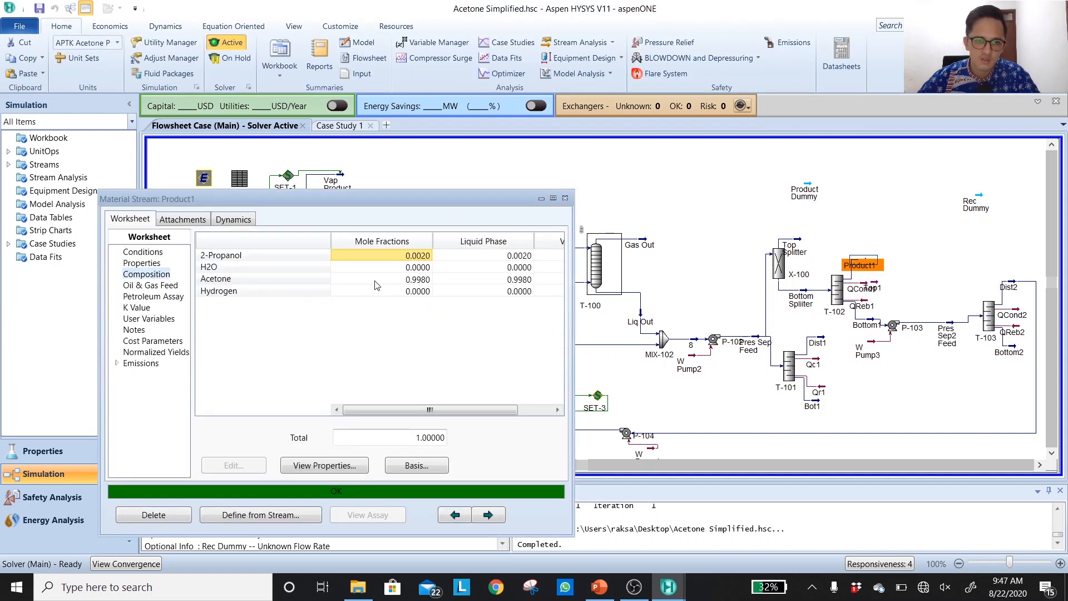
left_click(159, 253)
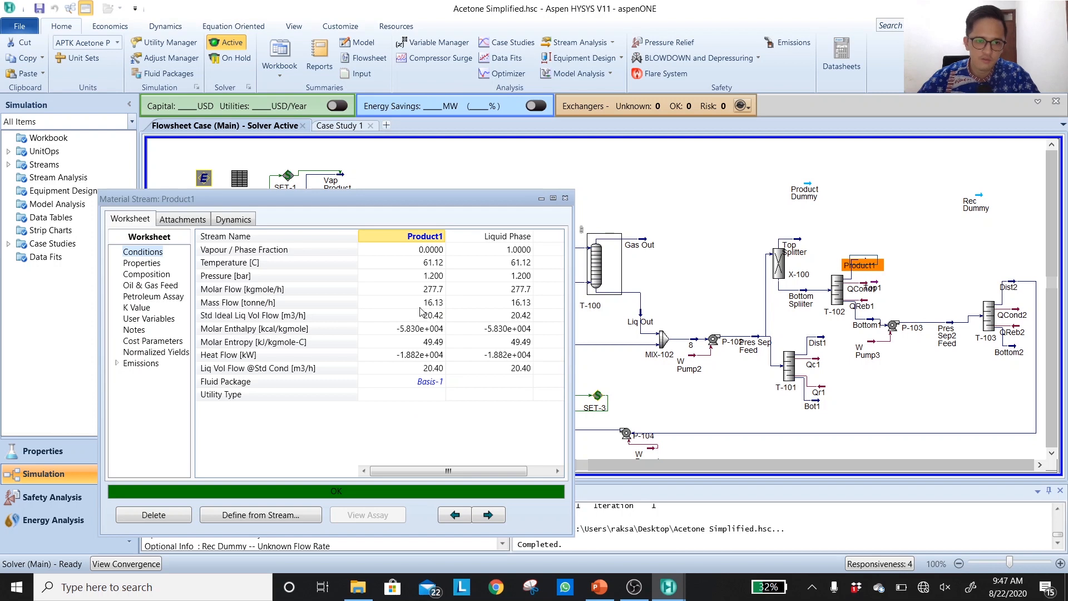
mouse_move(442, 303)
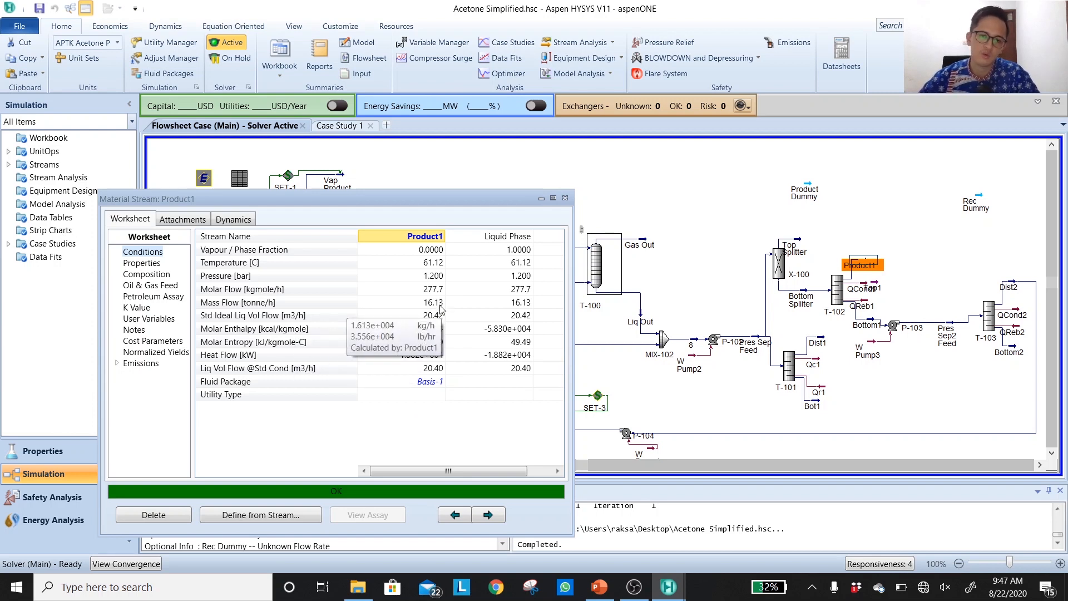
Open stream Feed2 and arrange its window beside Product1's to compare their mass flows
left_click_drag(379, 199, 668, 300)
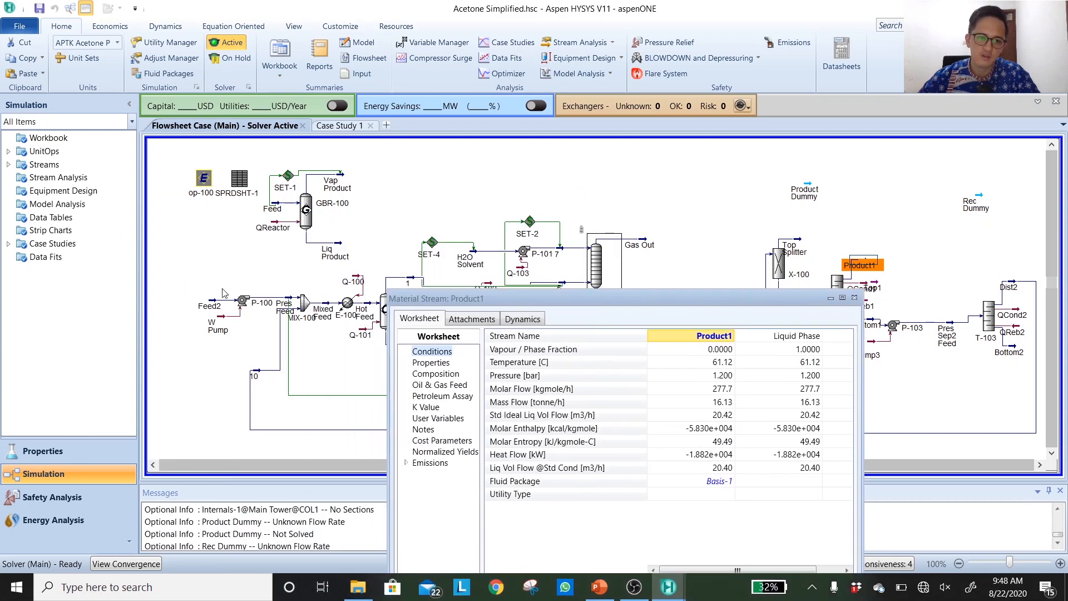
left_click_drag(582, 299, 731, 443)
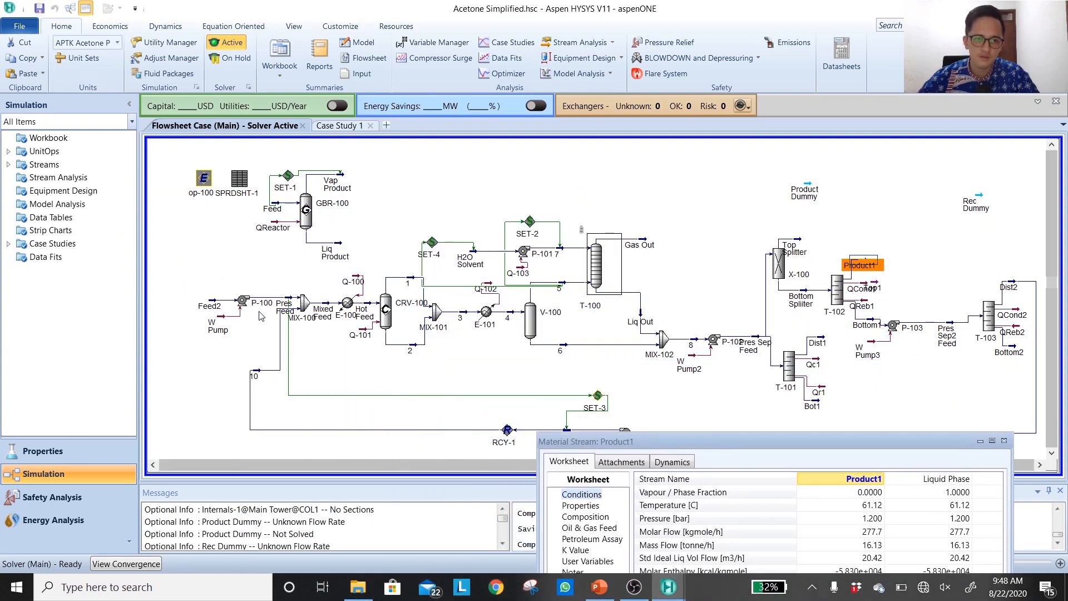
double_click(213, 305)
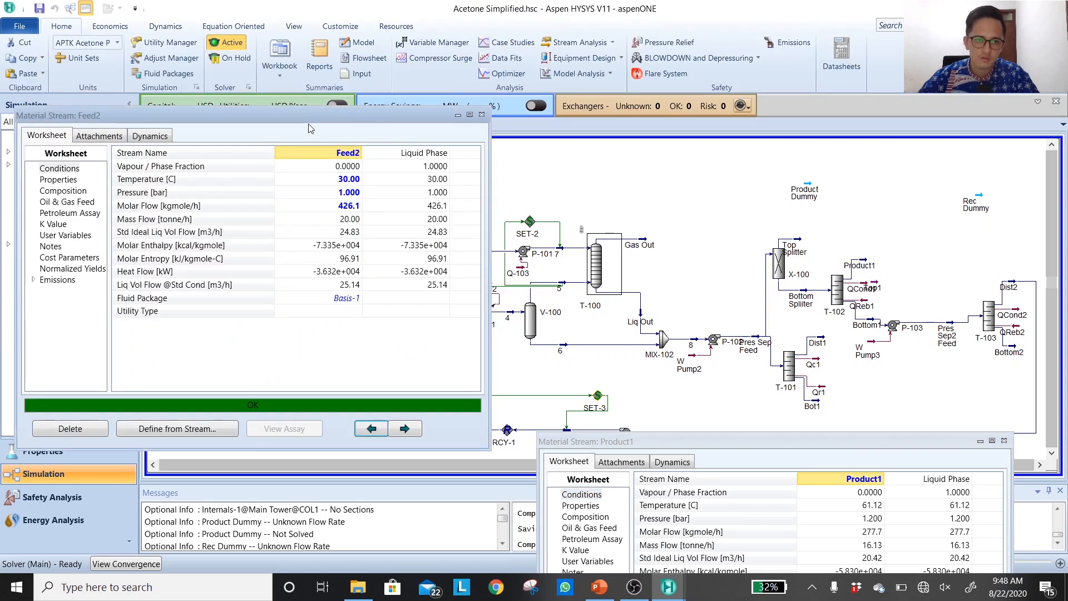
left_click_drag(308, 118, 302, 391)
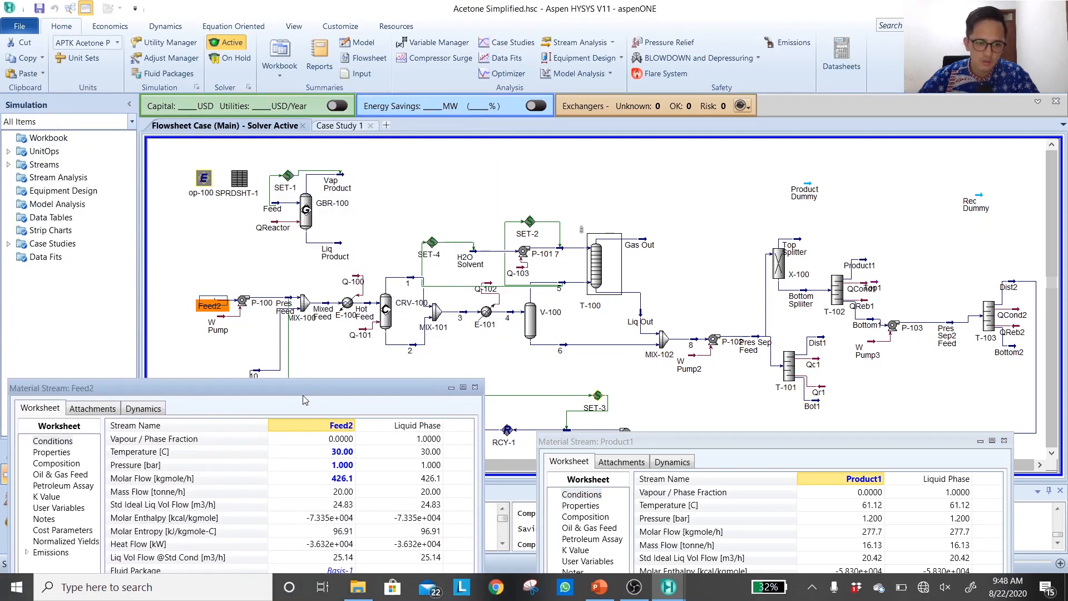
left_click(341, 491)
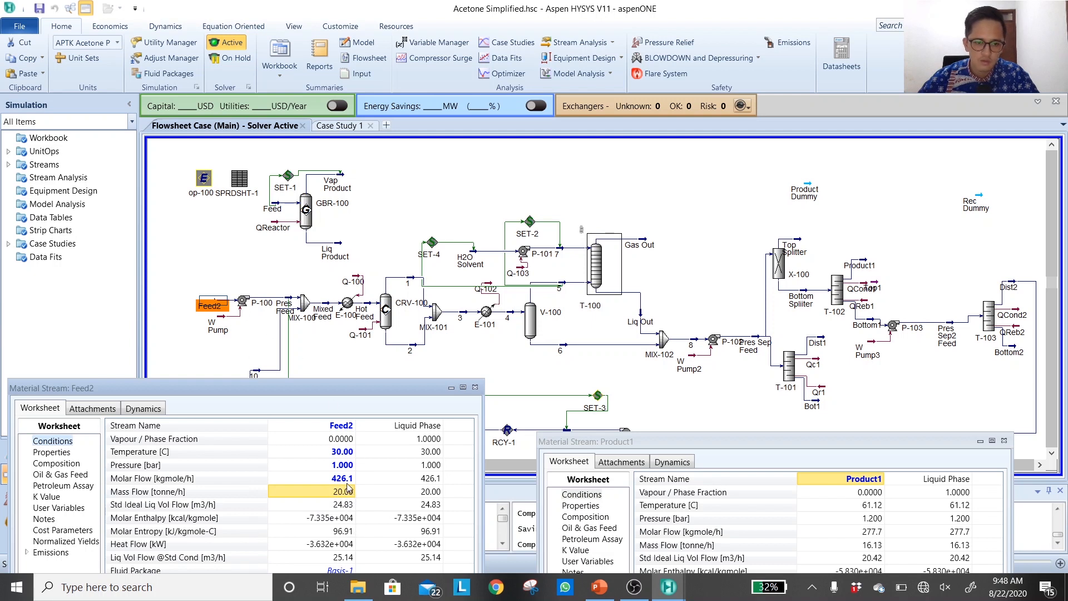
mouse_move(346, 492)
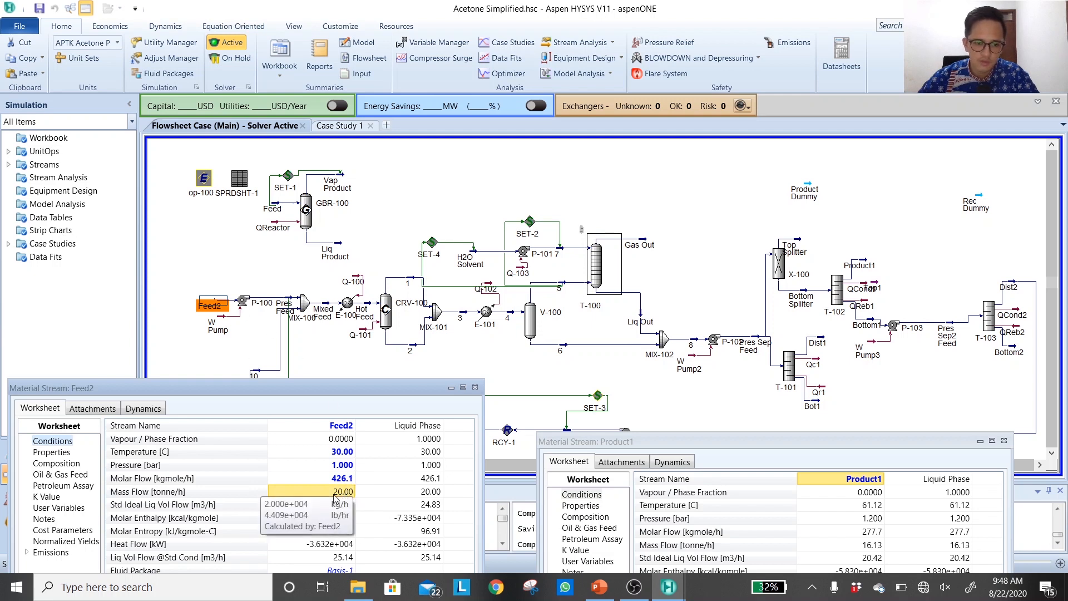
Try a molar flow of 300 kgmole/h for Feed2 and check Product1's mass flow
left_click(351, 479)
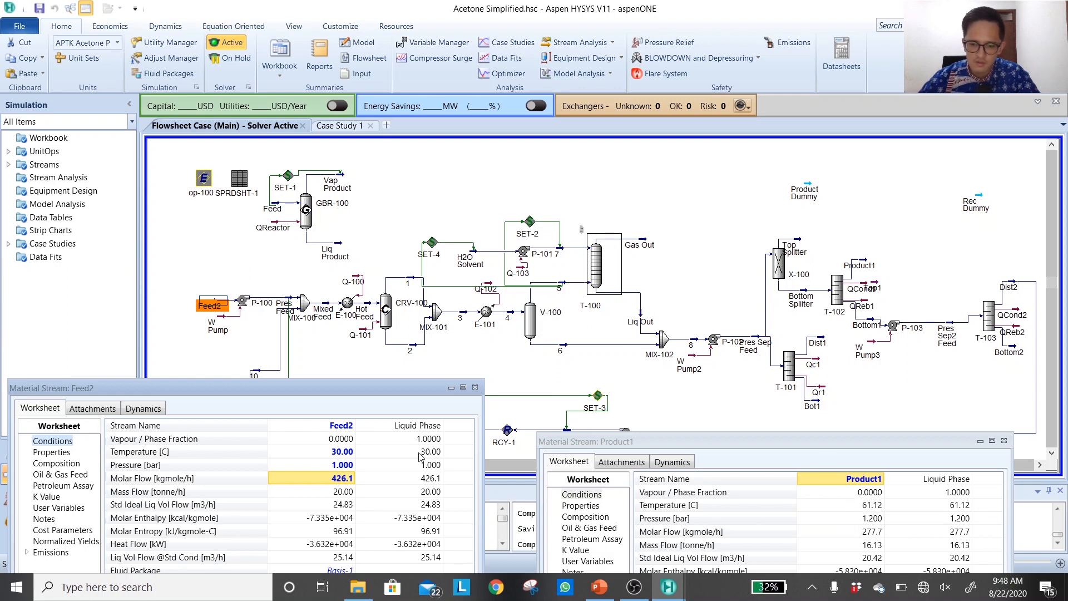
mouse_move(345, 485)
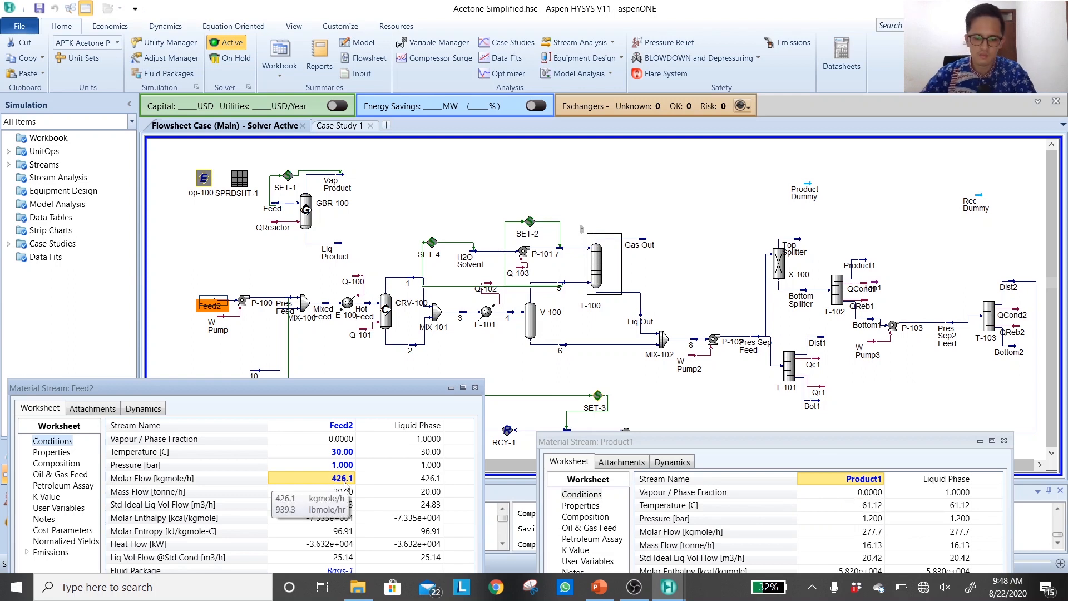
type("300")
key("Return")
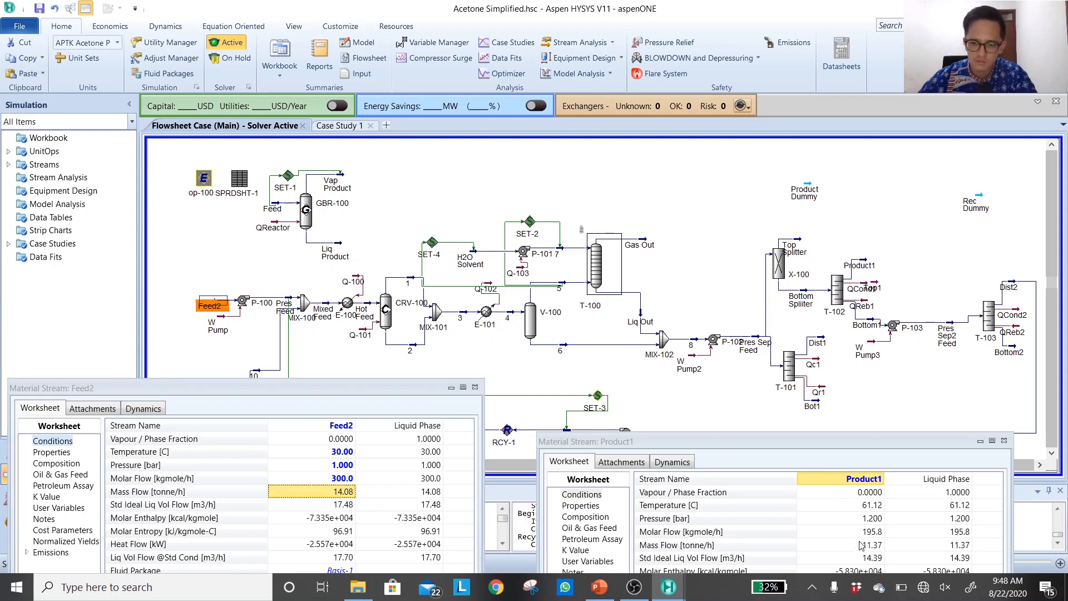
left_click(861, 544)
Try Feed2 molar flows of 280, 250 and 265 kgmole/h while watching Product1's mass flow
left_click(342, 478)
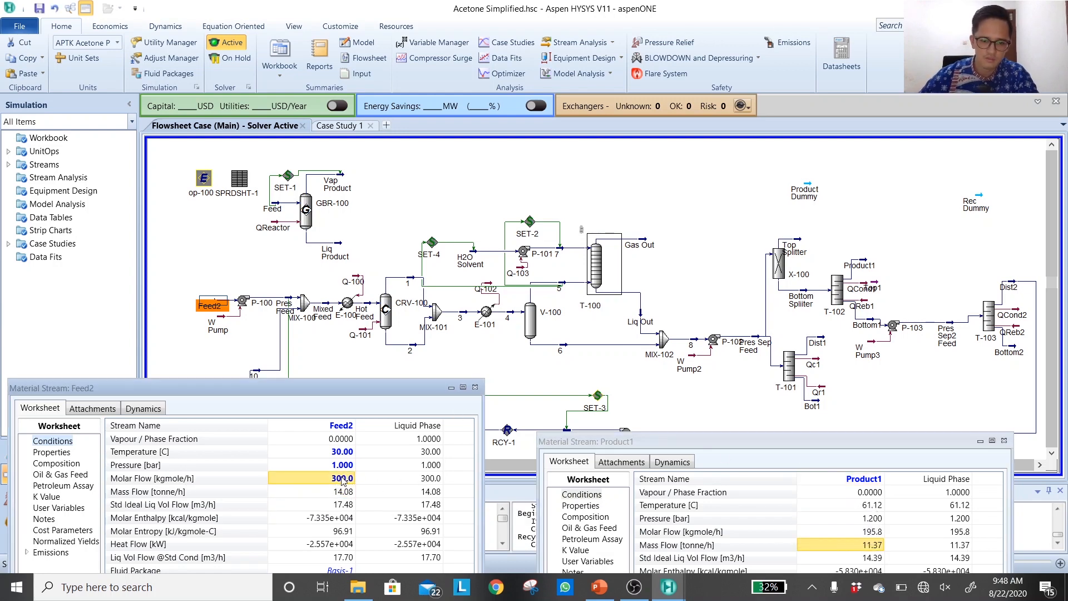
type("280")
key("Return")
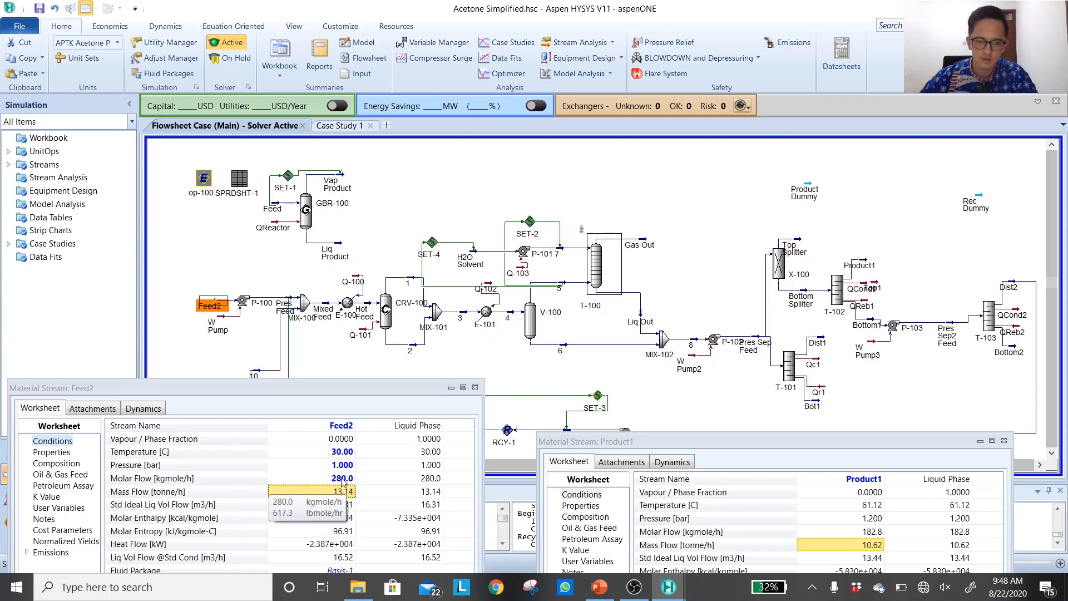
left_click(344, 479)
type("250")
key("Return")
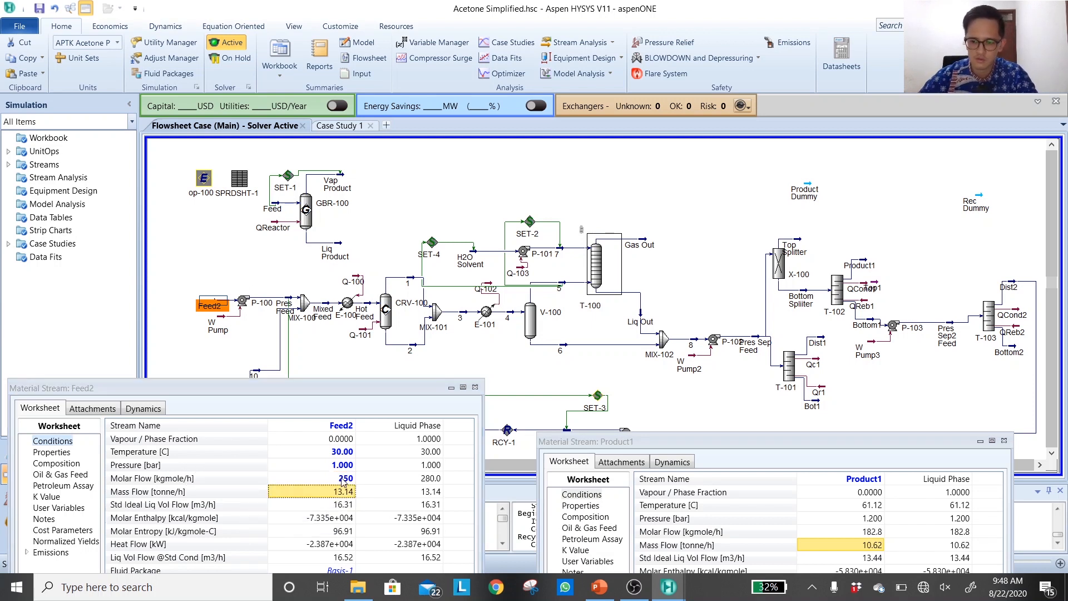
left_click(336, 477)
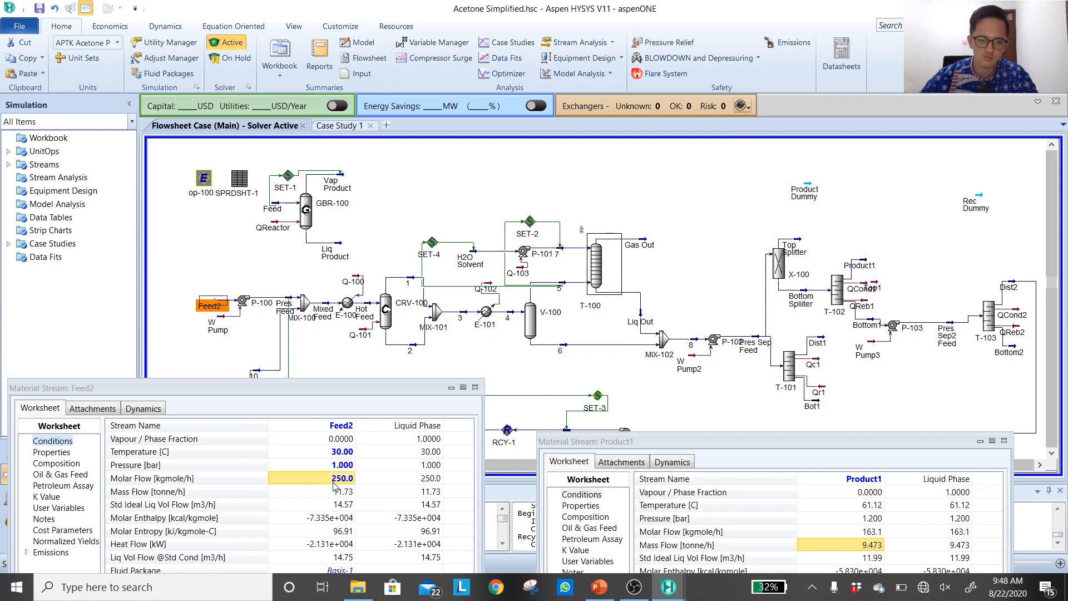
type("265")
key("Return")
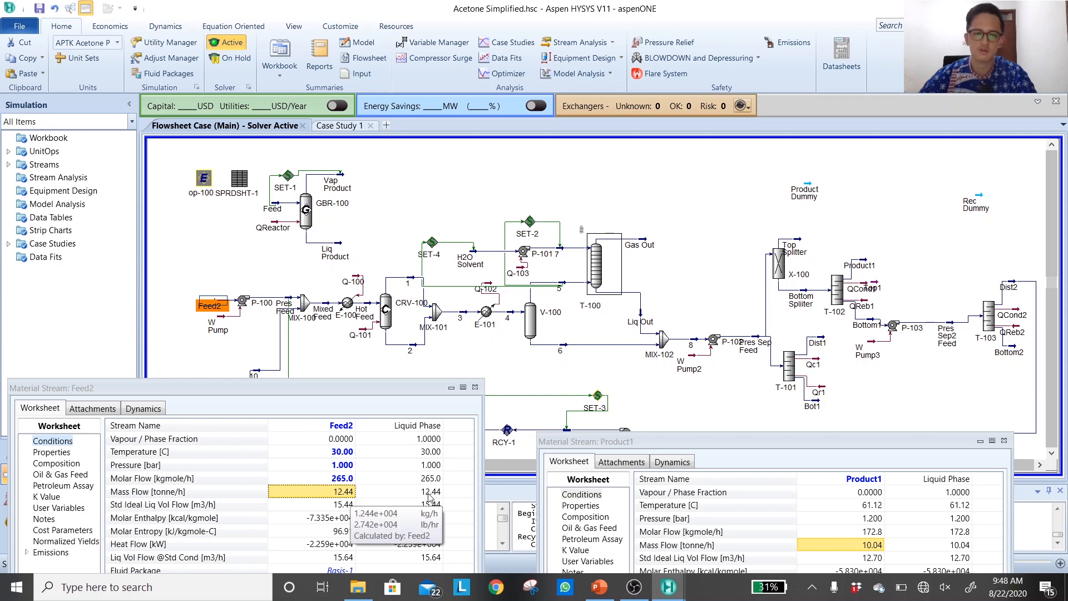
Set Feed2's molar flow to 264 kgmole/h and close the Feed2 window
left_click_drag(354, 395, 379, 448)
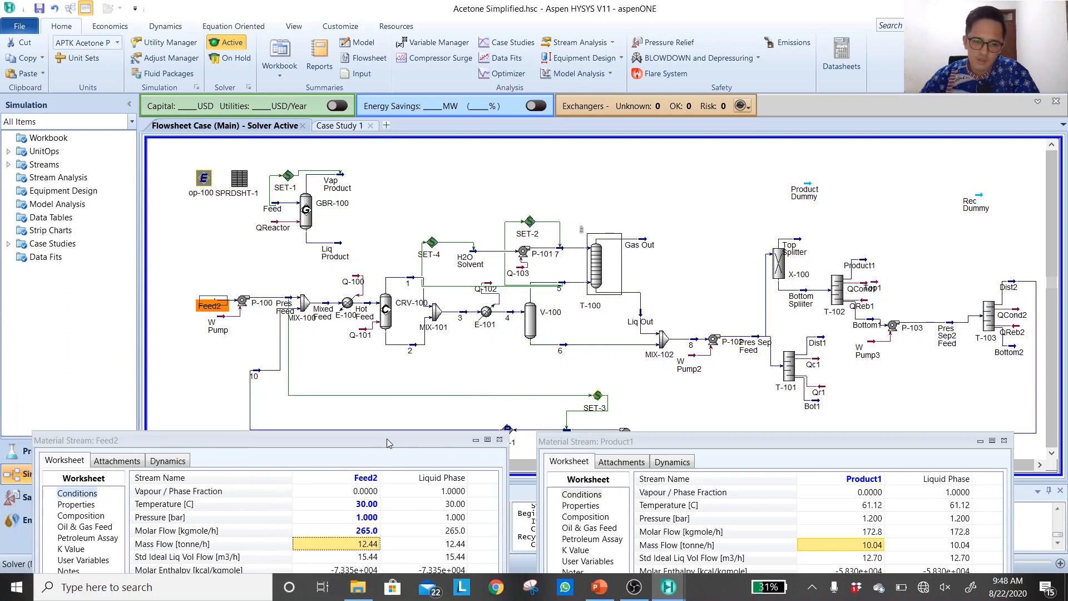
left_click(366, 530)
type("264")
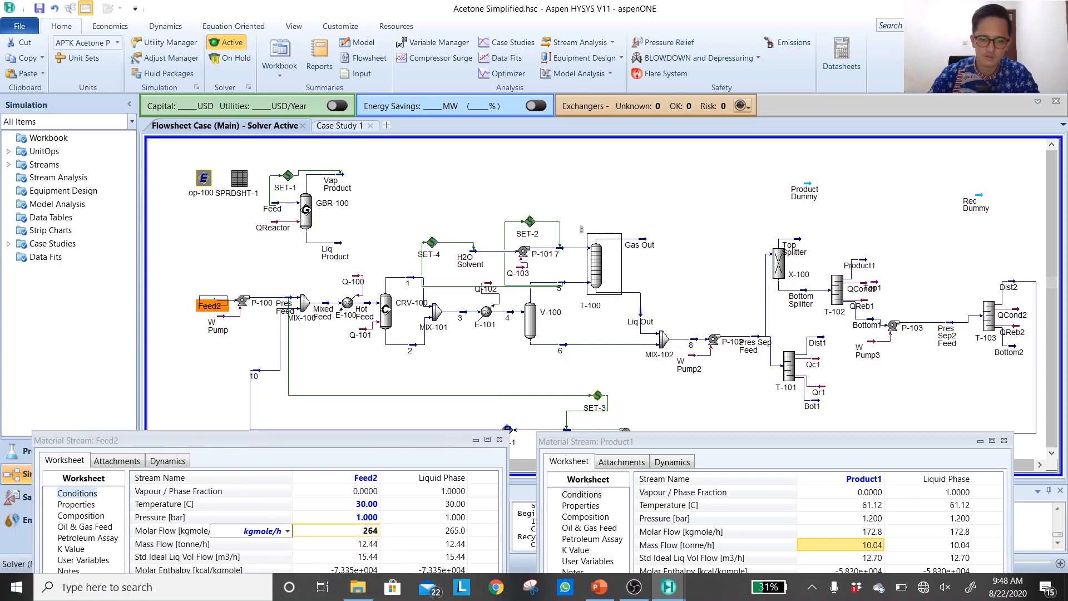
key("Return")
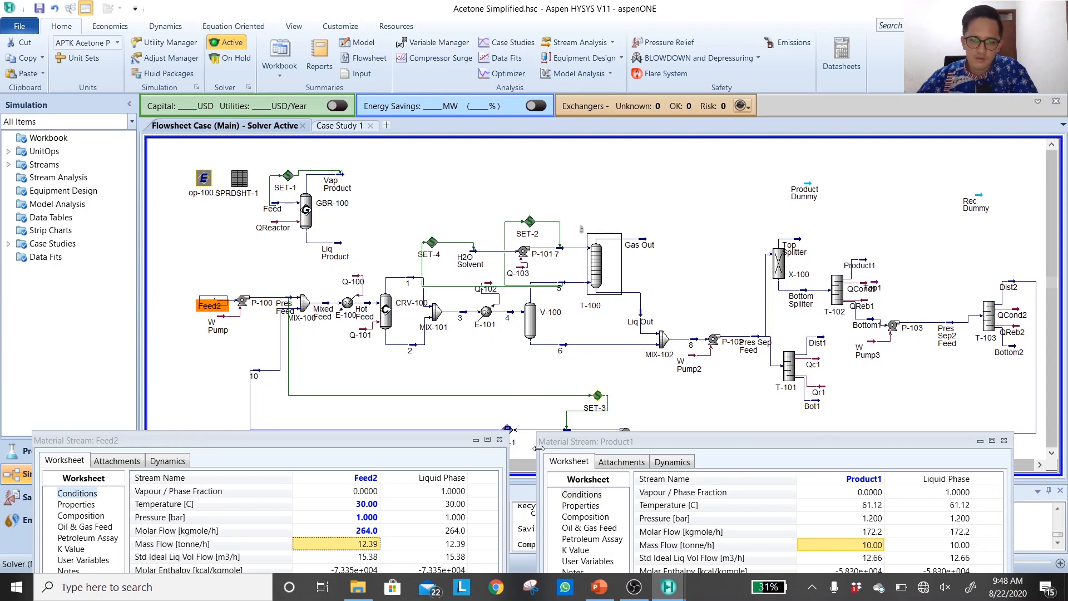
left_click(499, 440)
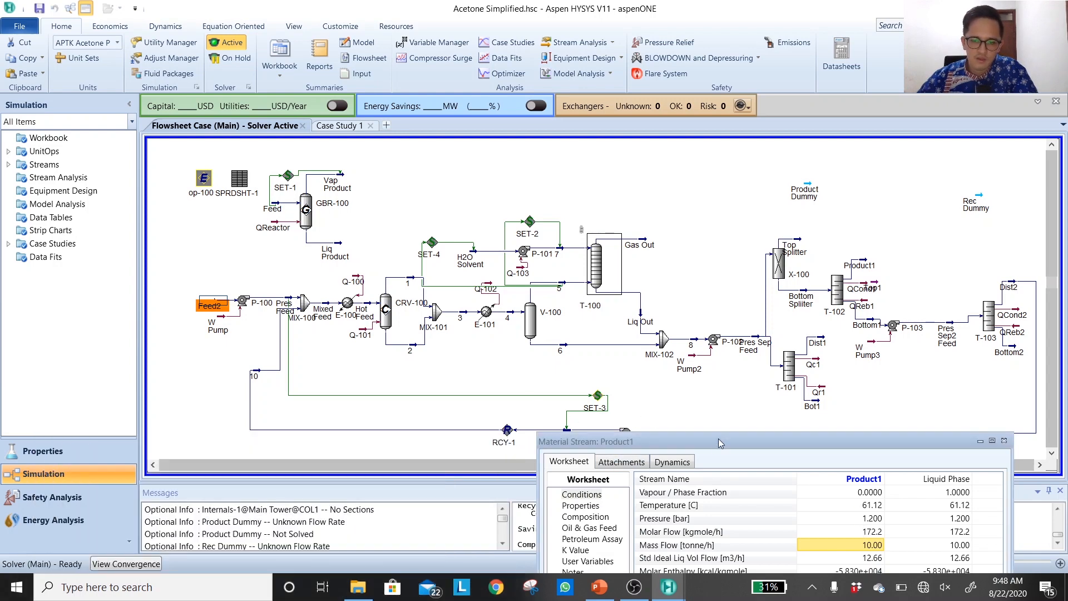
Check the mole fractions of stream Product1 at the new feed rate, and close its window
left_click_drag(721, 443, 179, 280)
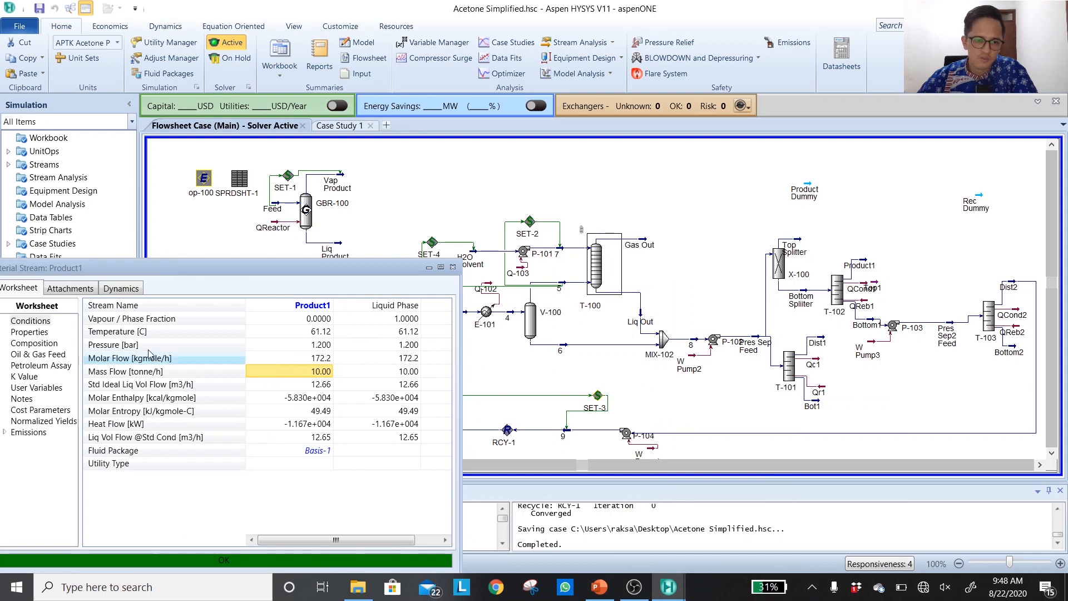
left_click(42, 344)
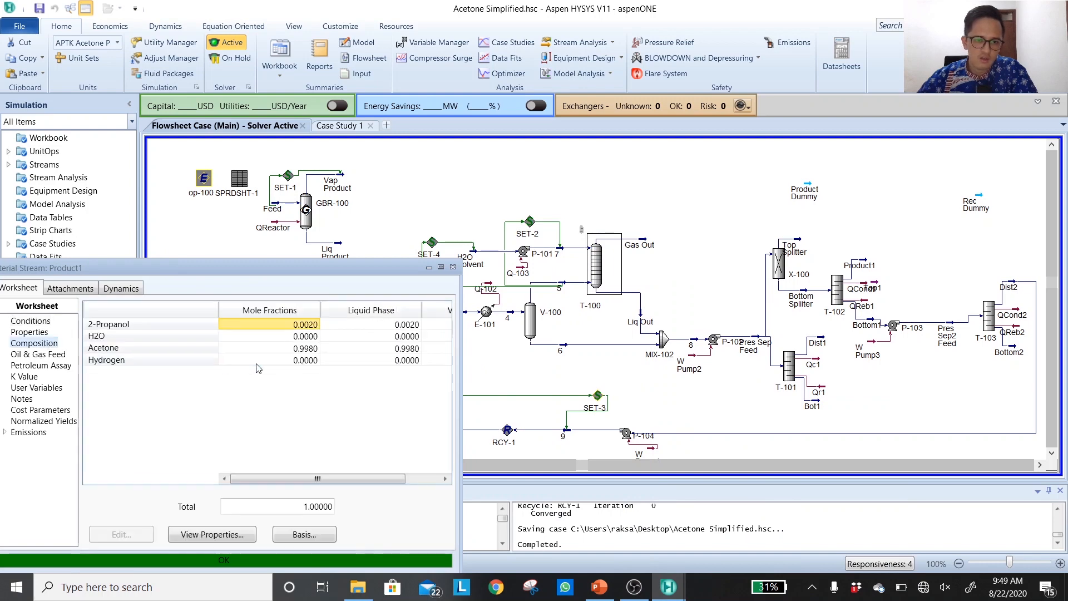
left_click(452, 266)
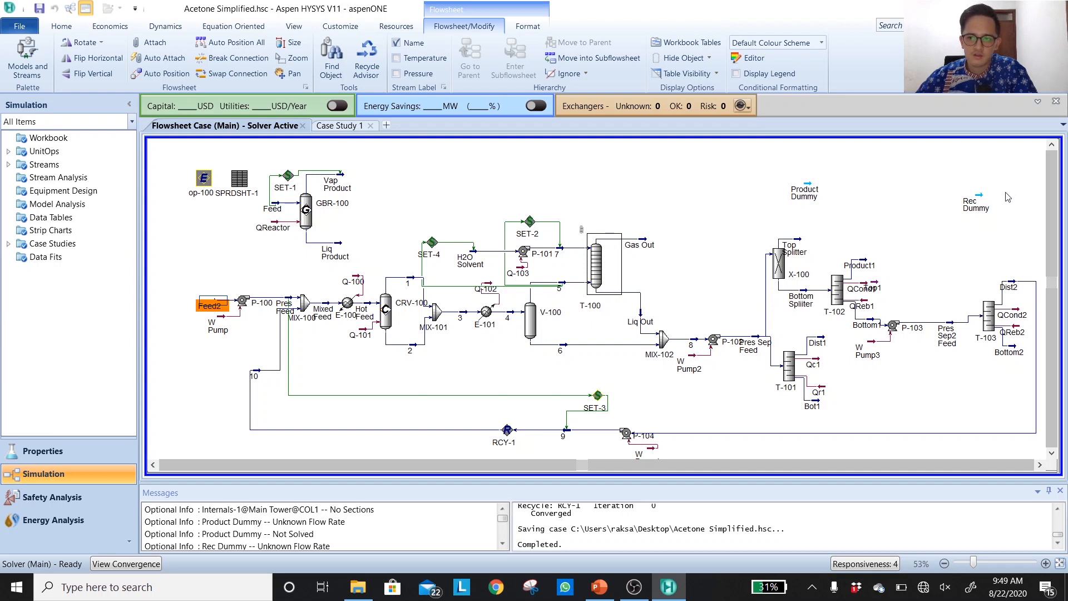
Move the Rec Dummy stream slightly down and to the right on the flowsheet
left_click(986, 207)
left_click_drag(977, 195, 985, 204)
left_click(967, 180)
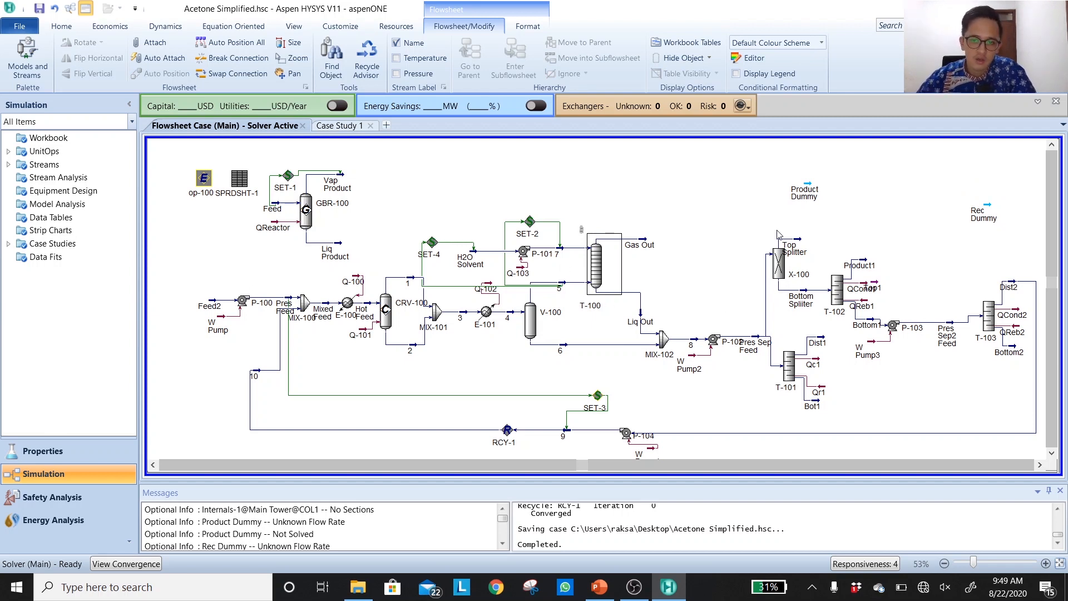
Review SET-3, SET-4, SET-2 and Feed2 on the flowsheet, and save the case
left_click(597, 396)
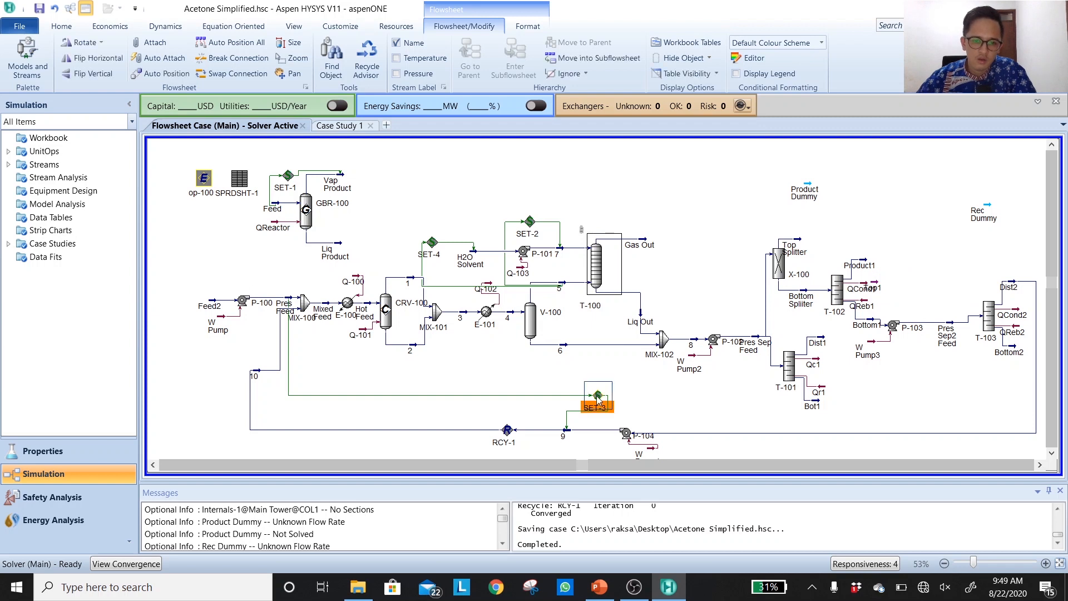
left_click(432, 245)
left_click(525, 226)
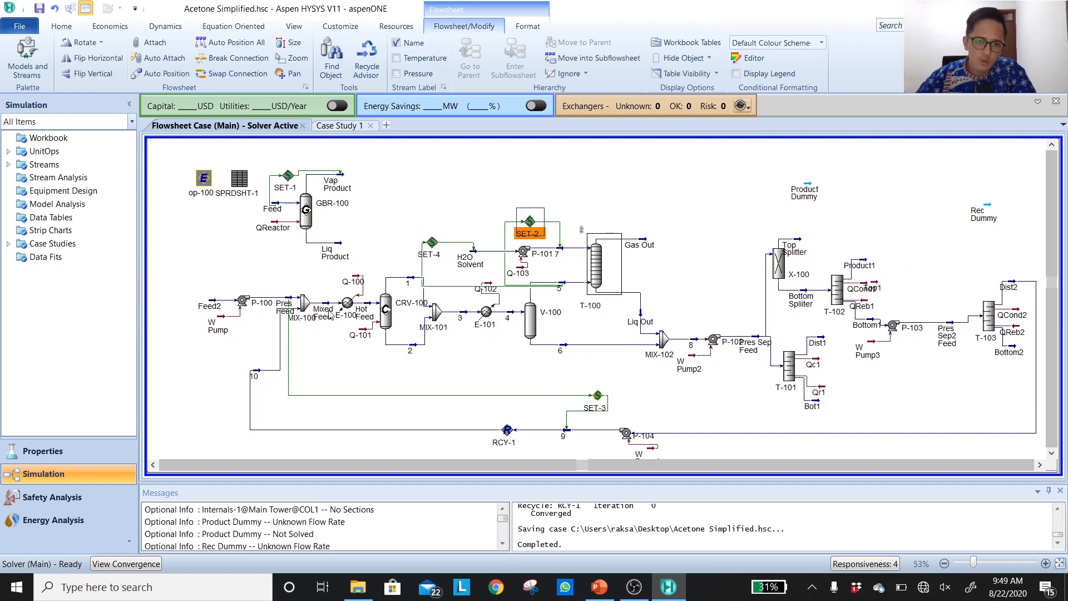
left_click(211, 309)
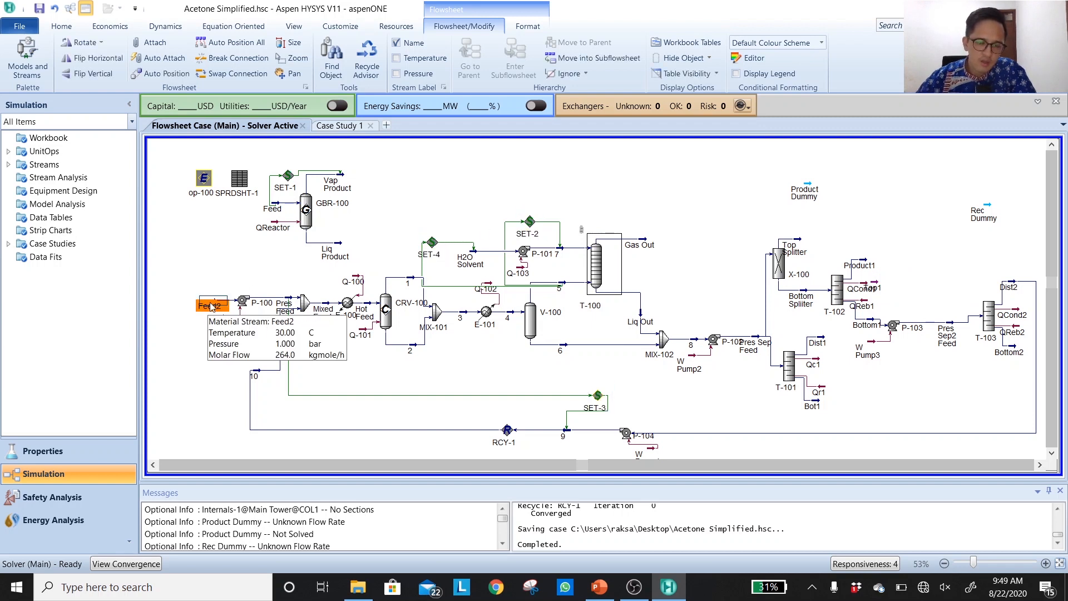
mouse_move(476, 255)
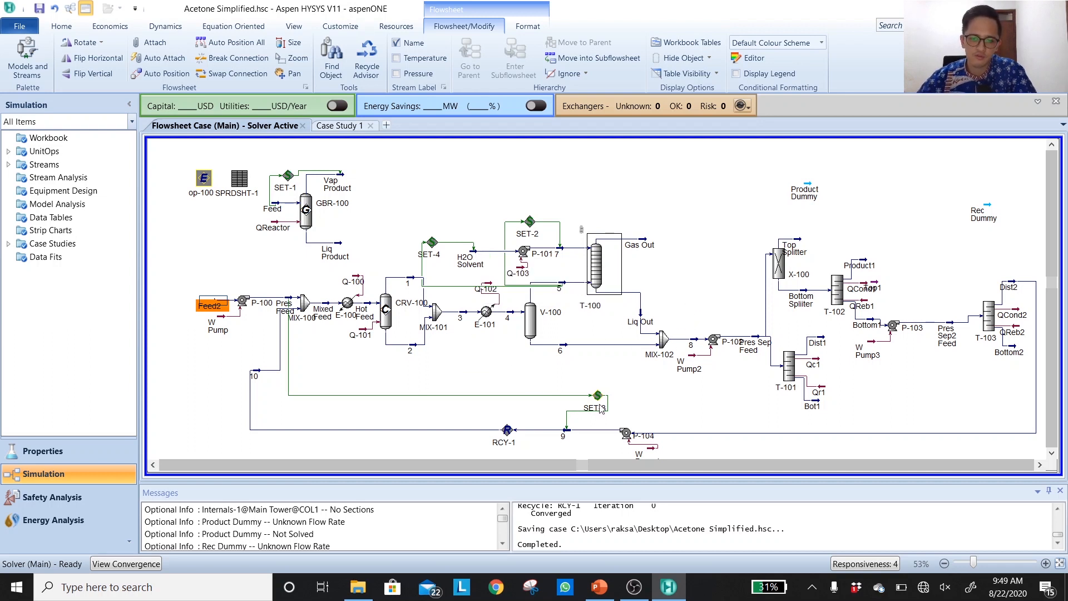
mouse_move(594, 402)
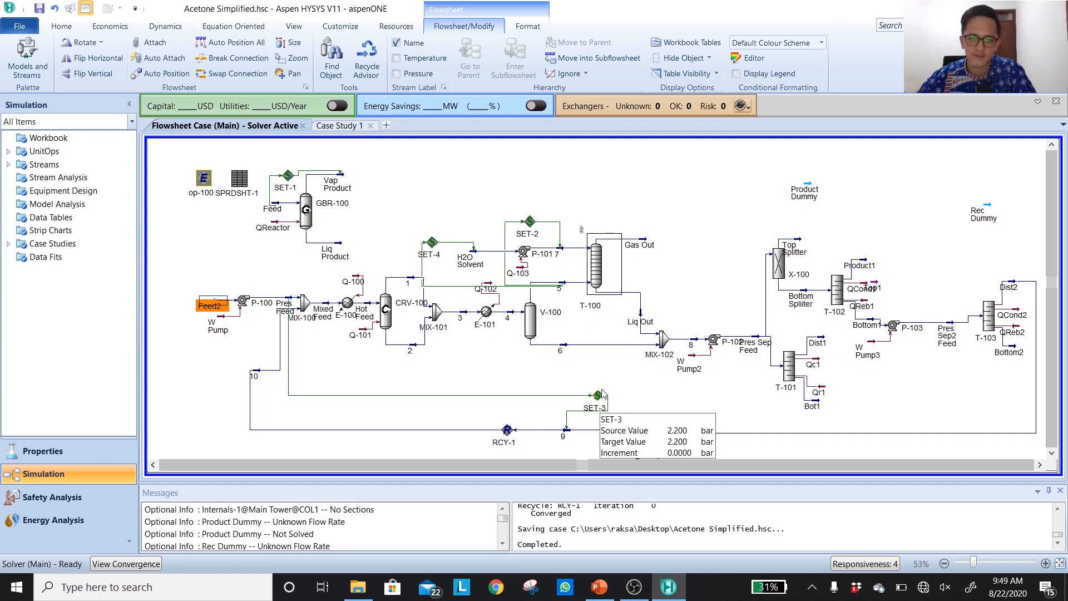
left_click(39, 8)
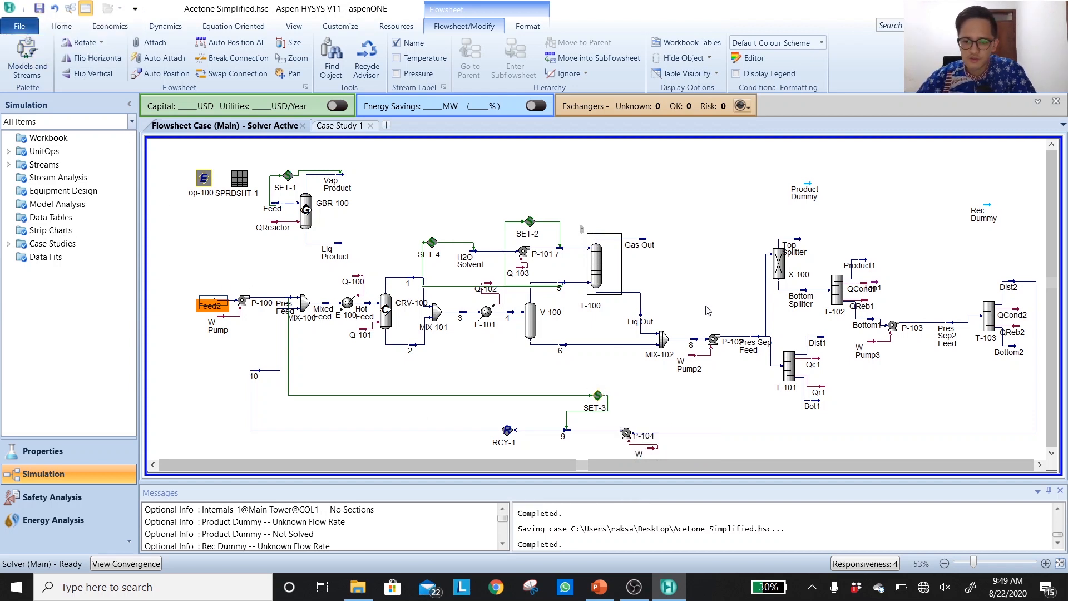